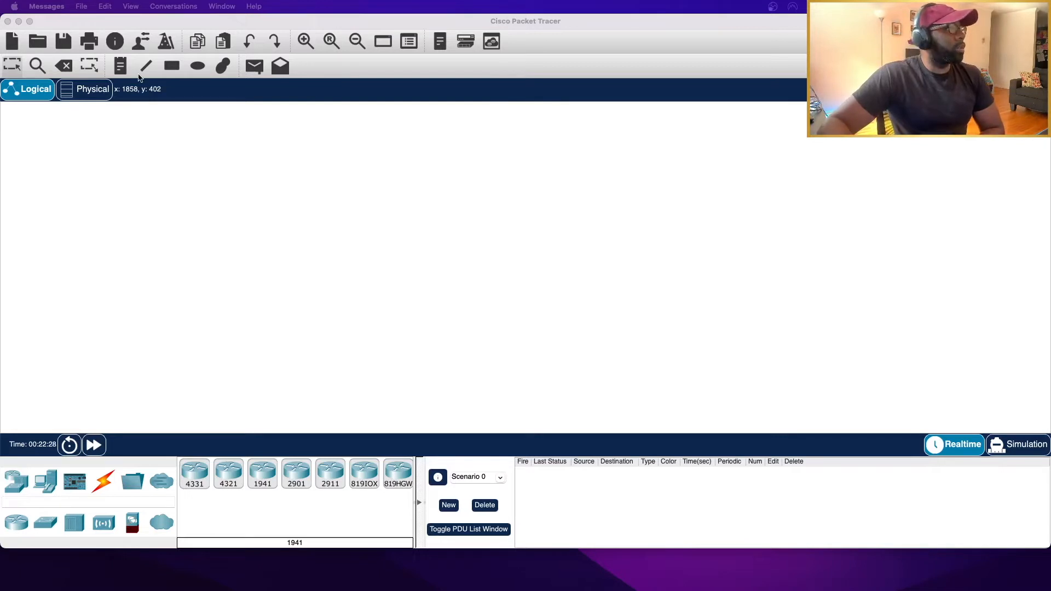
- Place a 2911 router in the logical workspace and a 2960 switch directly below it
{"action": "left_click", "coordinate": [121, 24]}
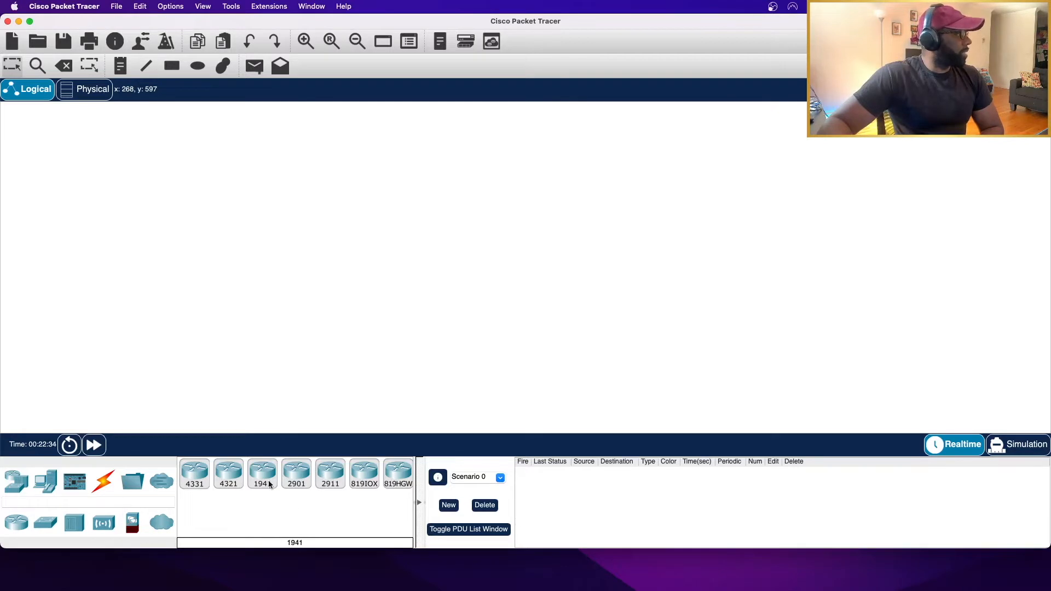
{"action": "left_click_drag", "start_coordinate": [335, 478], "coordinate": [340, 239]}
{"action": "left_click", "coordinate": [339, 155]}
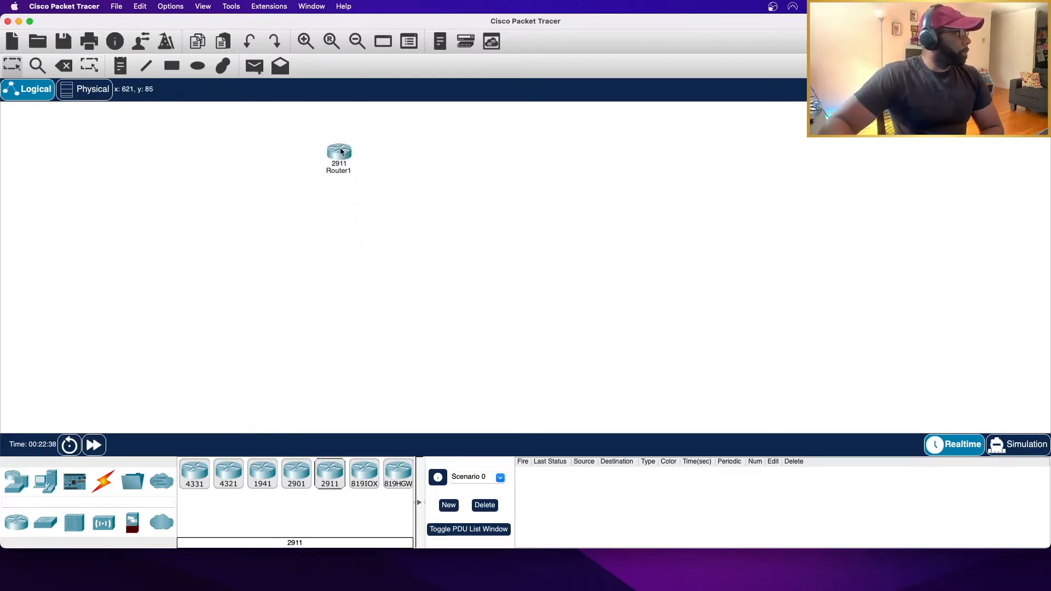
{"action": "left_click_drag", "start_coordinate": [55, 528], "coordinate": [235, 302]}
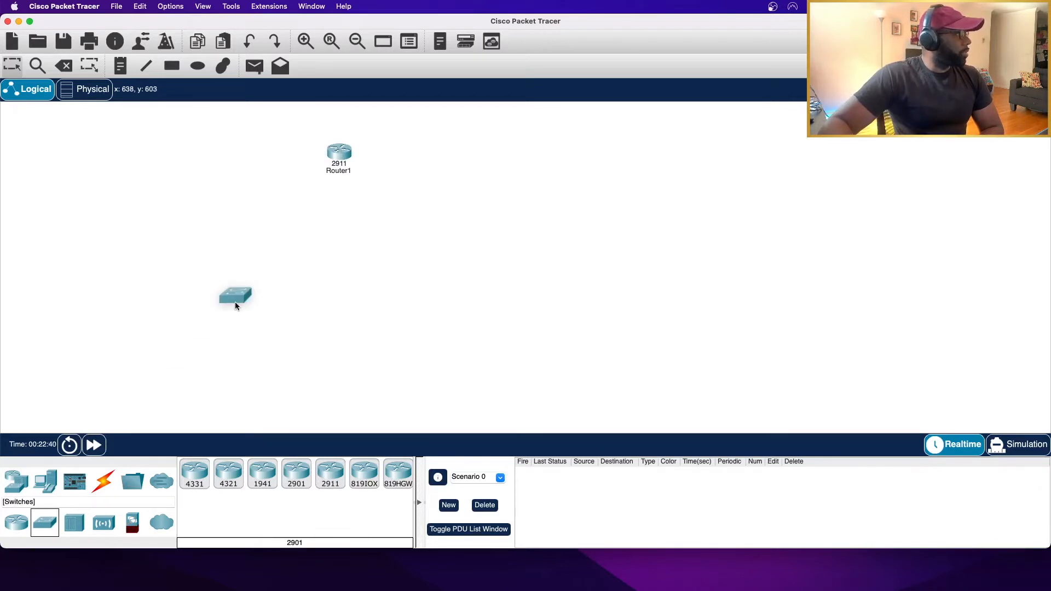
{"action": "left_click", "coordinate": [335, 226]}
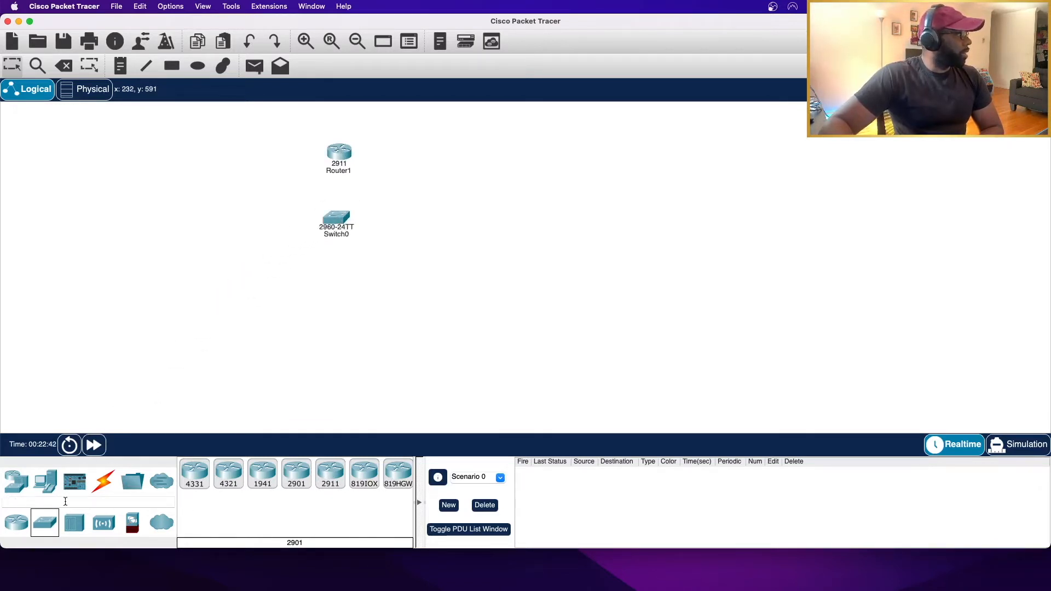
- Place two PCs side by side below the switch and nudge the router slightly upward
{"action": "left_click", "coordinate": [53, 495]}
{"action": "left_click", "coordinate": [250, 297]}
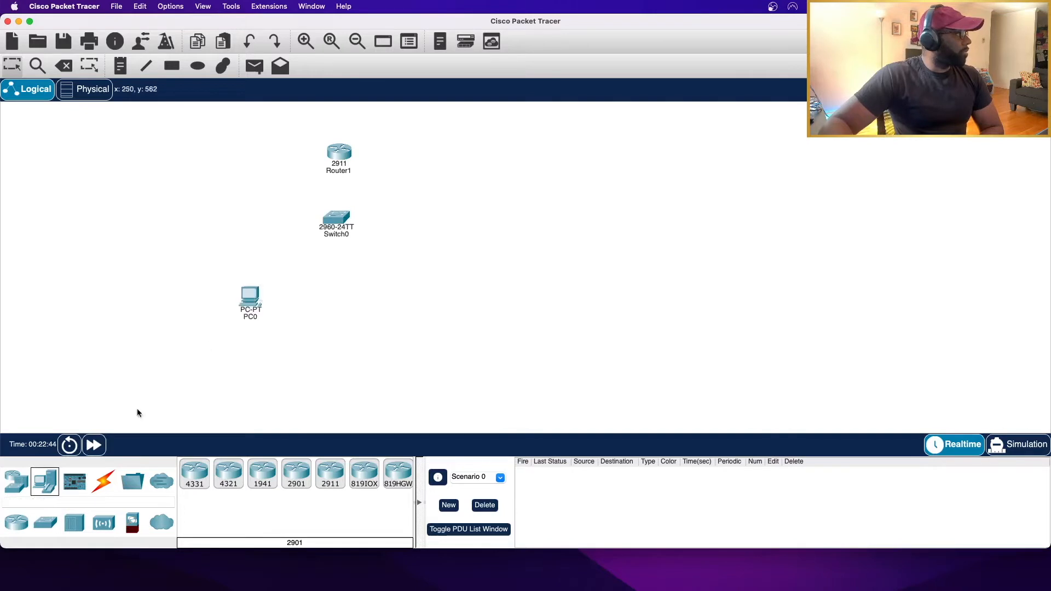
{"action": "left_click", "coordinate": [418, 309]}
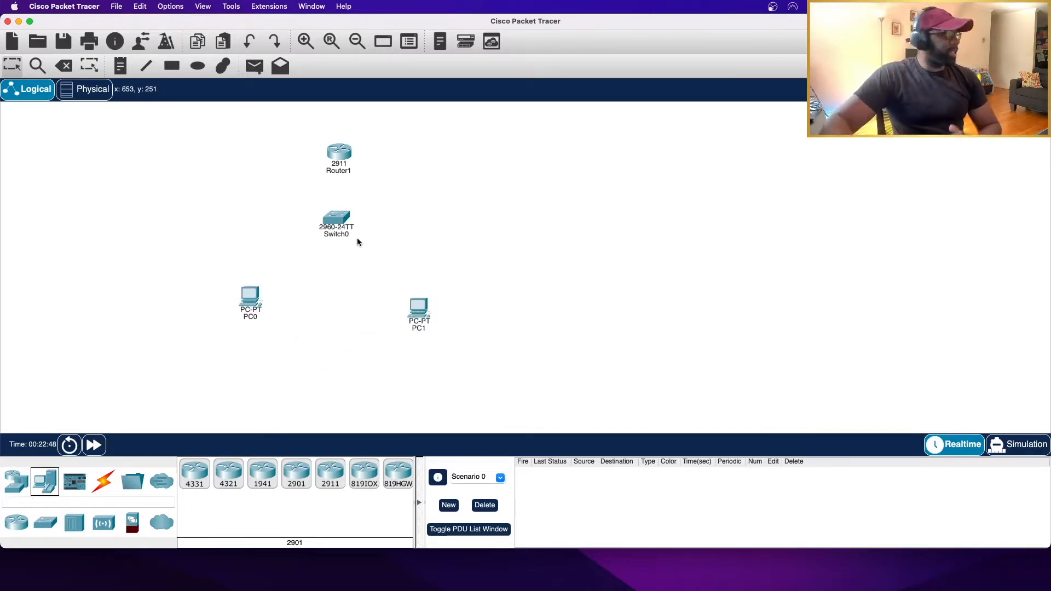
{"action": "left_click_drag", "start_coordinate": [347, 154], "coordinate": [346, 145]}
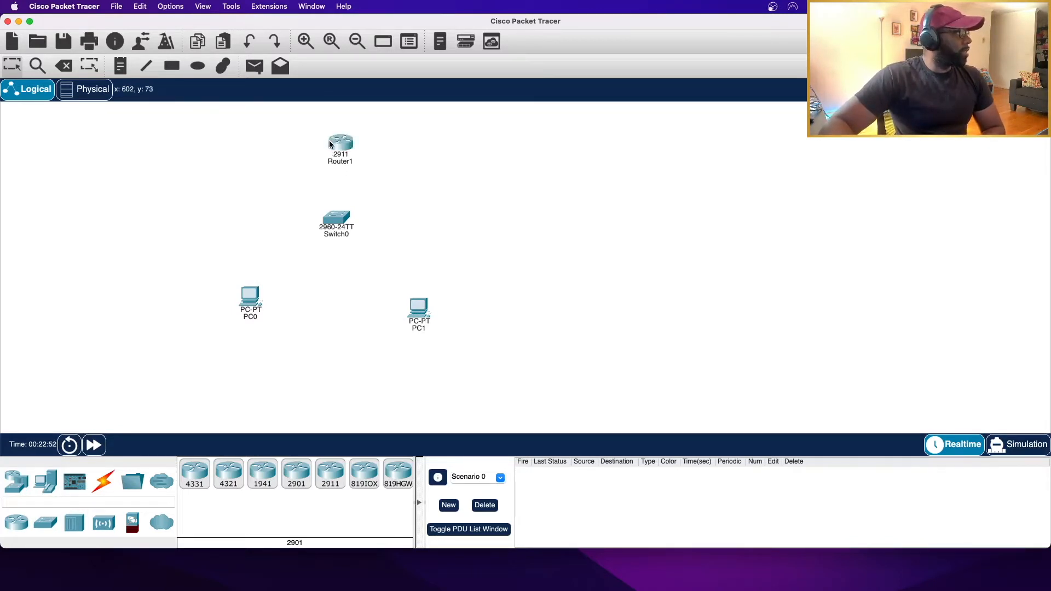
{"action": "mouse_move", "coordinate": [335, 144]}
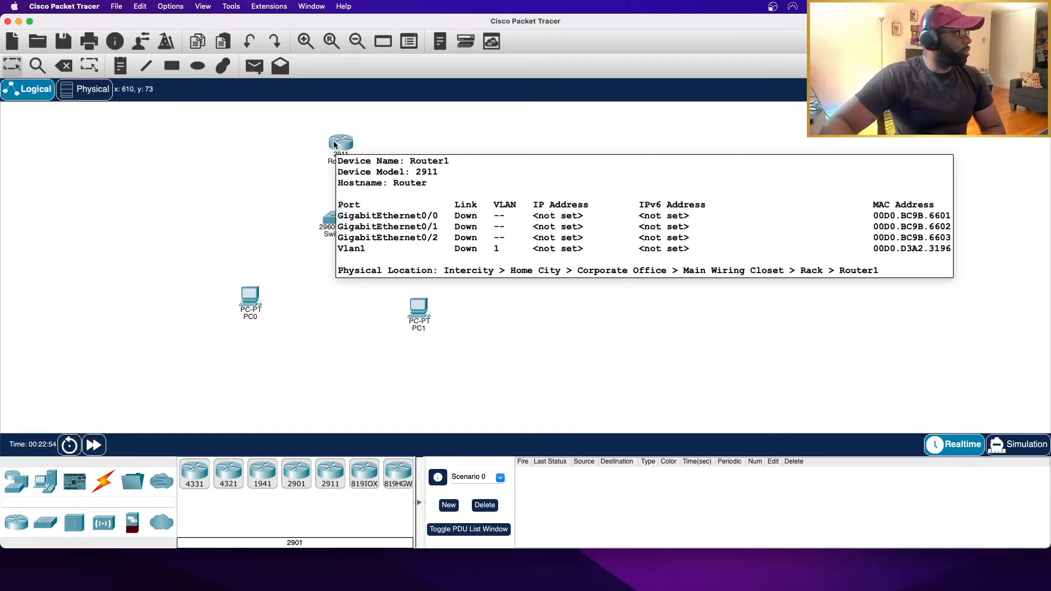
{"action": "left_click_drag", "start_coordinate": [342, 147], "coordinate": [343, 149]}
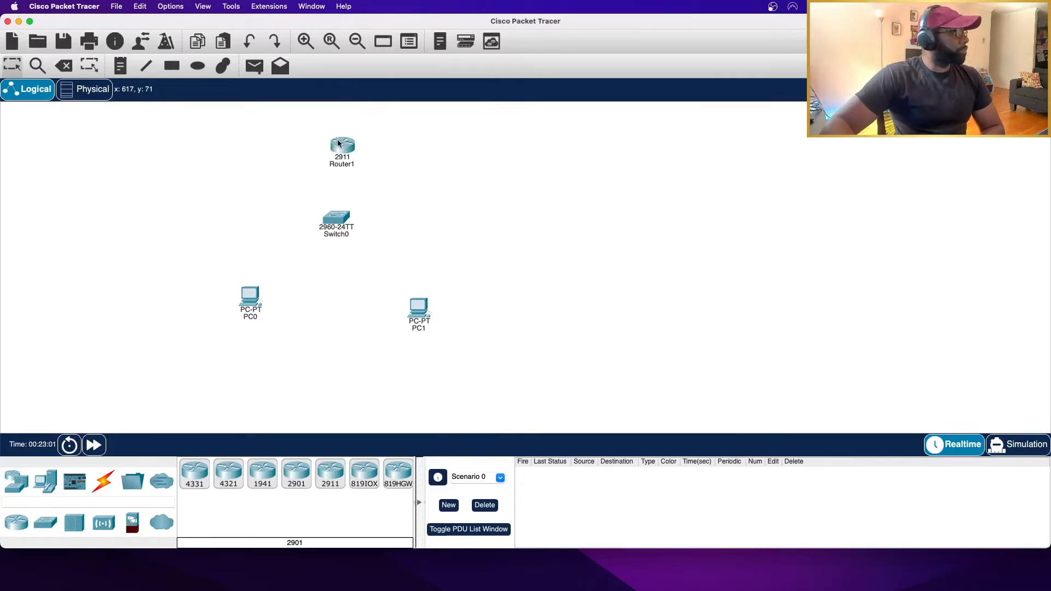
- Open Router1's command line, decline the initial configuration dialog and get to the router prompt
{"action": "mouse_move", "coordinate": [338, 144]}
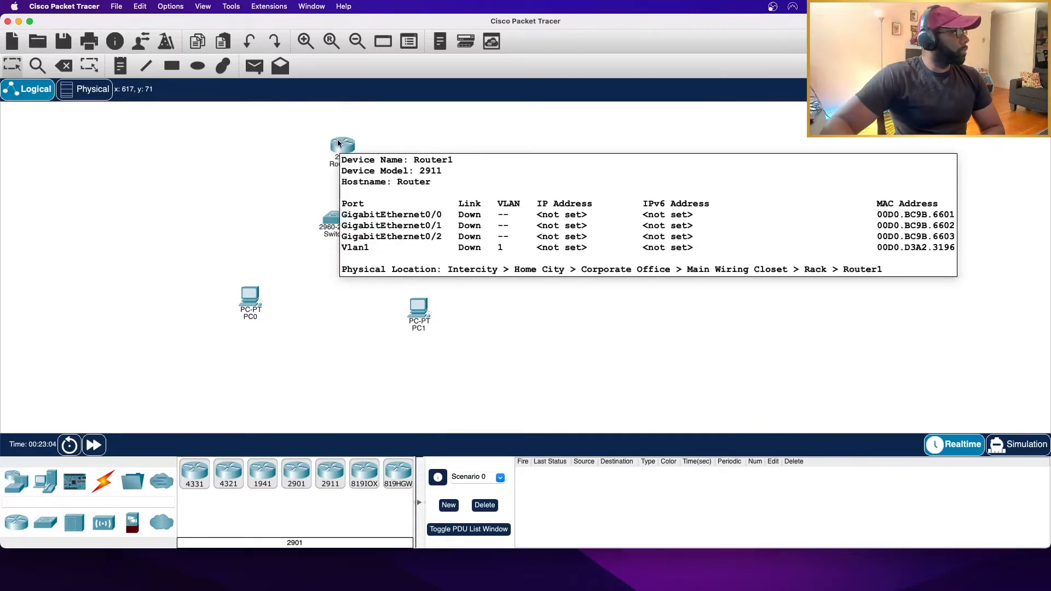
{"action": "left_click", "coordinate": [338, 144]}
{"action": "left_click", "coordinate": [539, 136]}
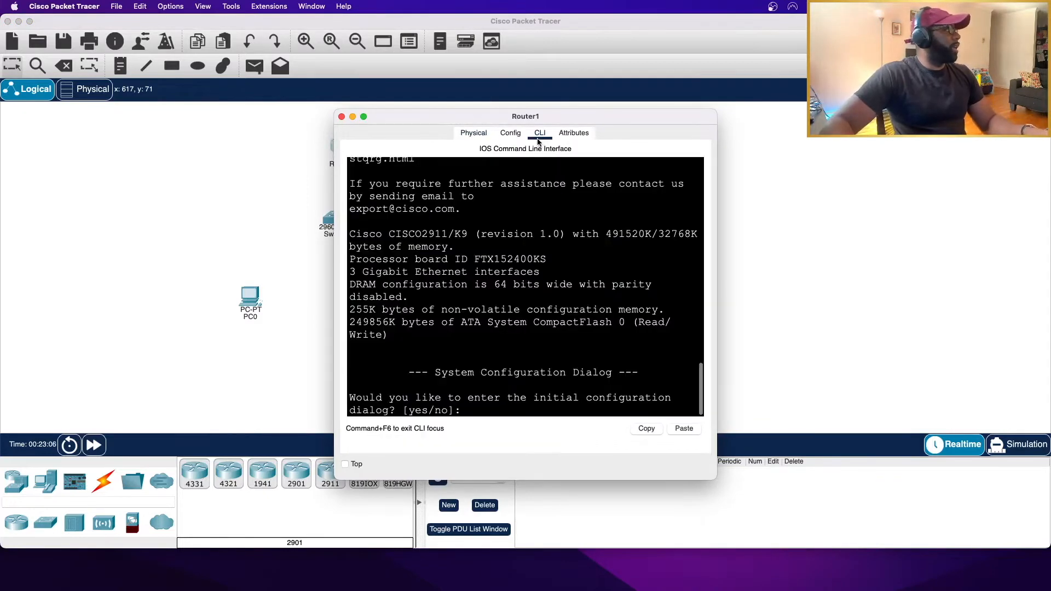
{"action": "left_click_drag", "start_coordinate": [430, 118], "coordinate": [537, 97]}
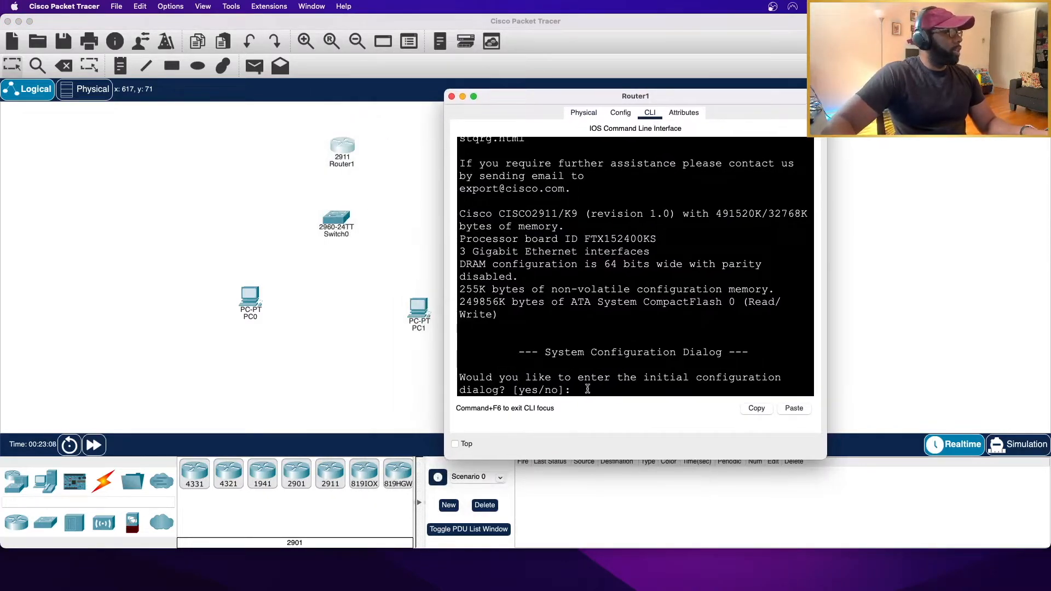
{"action": "type", "text": "n"}
{"action": "key", "text": "Return"}
{"action": "key", "text": "Return"}
{"action": "key", "text": "Return"}
{"action": "key", "text": "Return"}
- Enter privileged mode and global configuration mode on Router1 with en and conf t
{"action": "type", "text": "en'"}
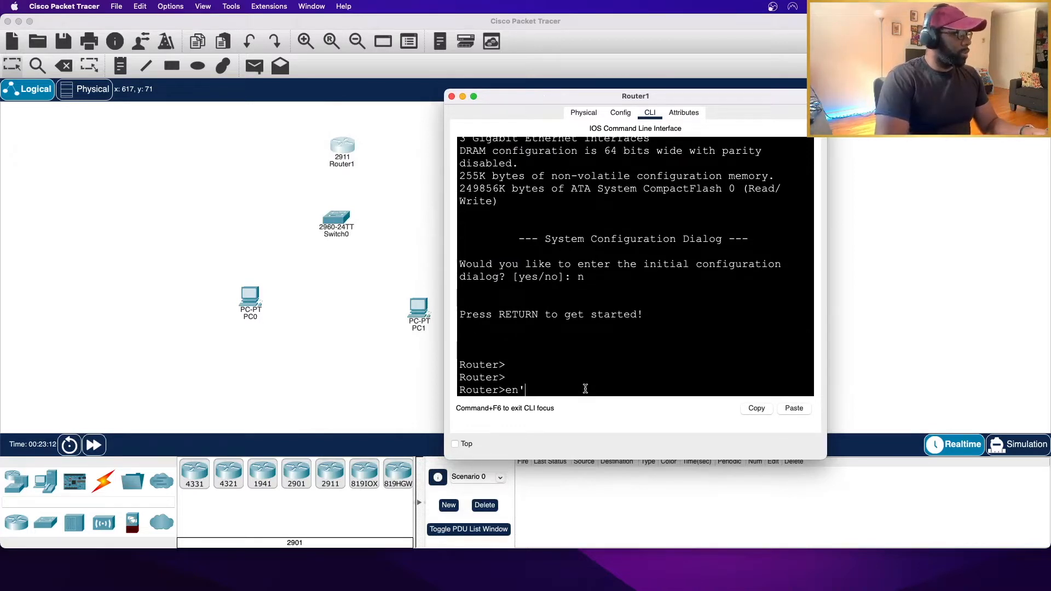
{"action": "key", "text": "BackSpace"}
{"action": "key", "text": "Return"}
{"action": "type", "text": "conf t"}
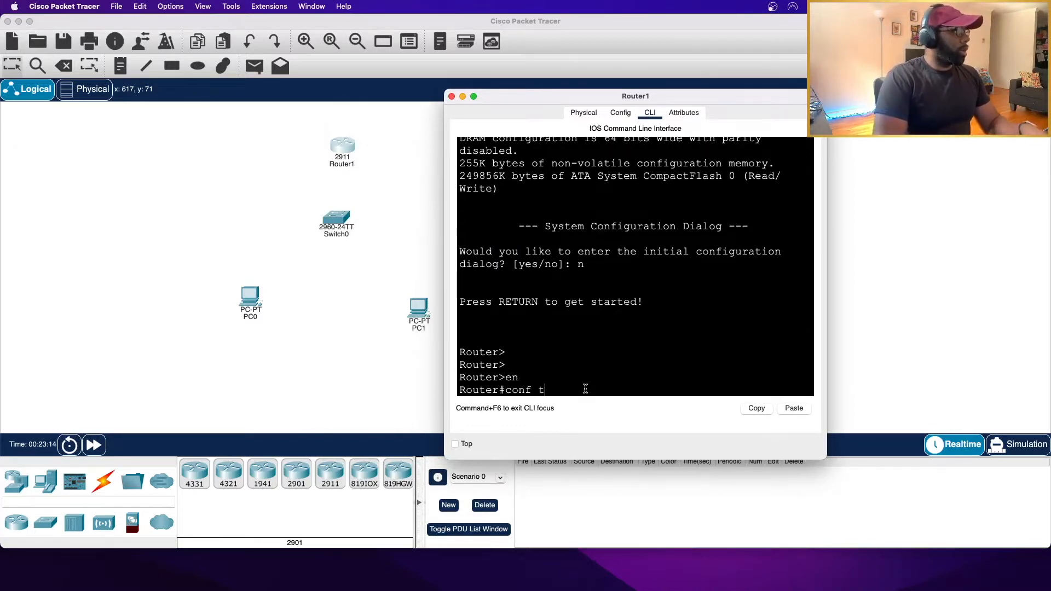
{"action": "key", "text": "Return"}
- Assign IP address 192.168.10.10 with mask 255.255.255.0 to Router1's interface g0/0
{"action": "type", "text": "int g0/0"}
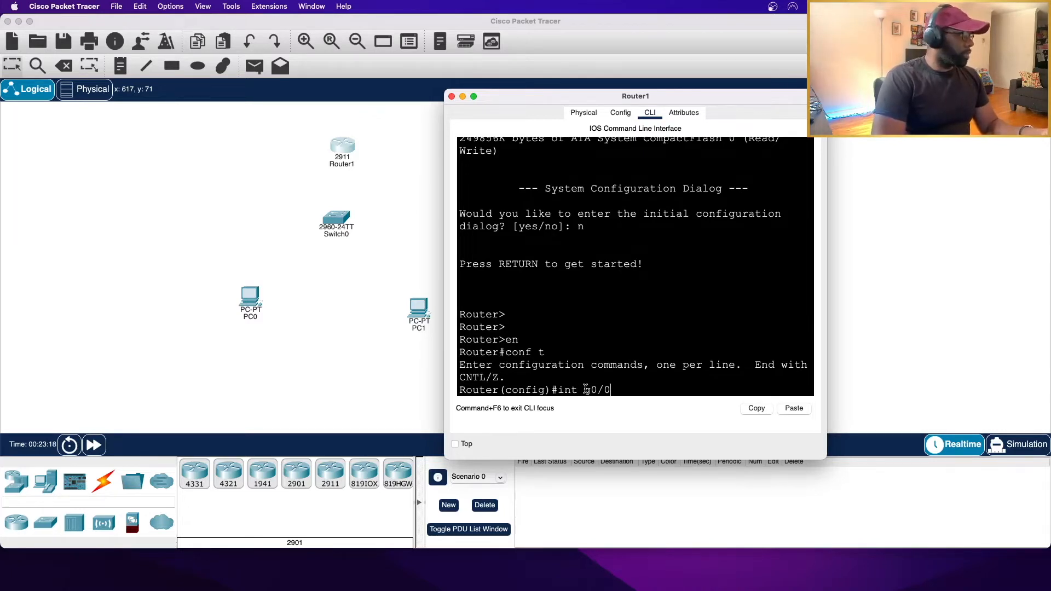
{"action": "key", "text": "Return"}
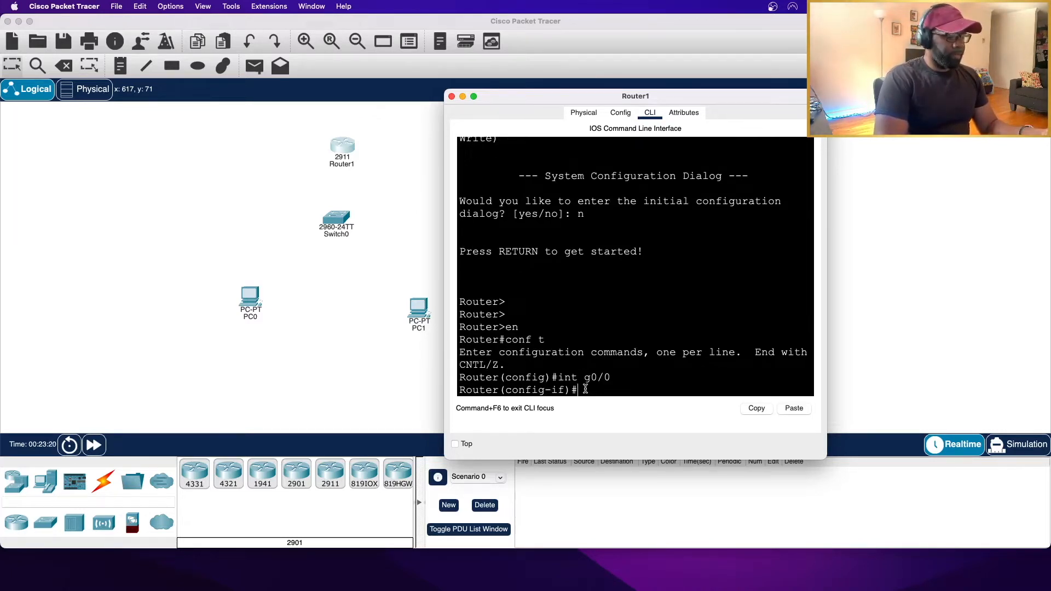
{"action": "type", "text": "ip address 192.168.10"}
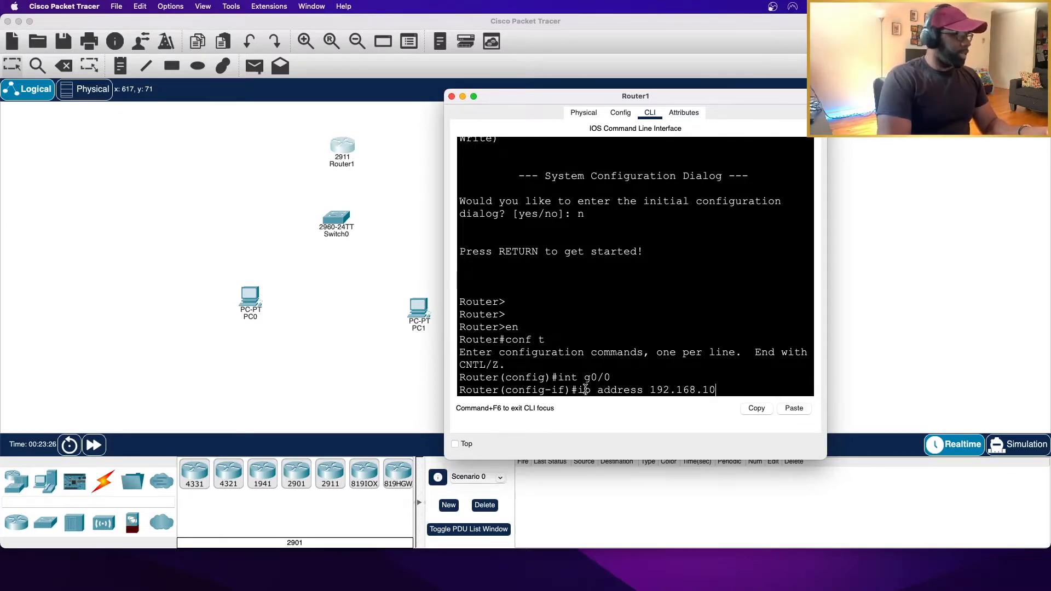
{"action": "type", "text": ".10 255"}
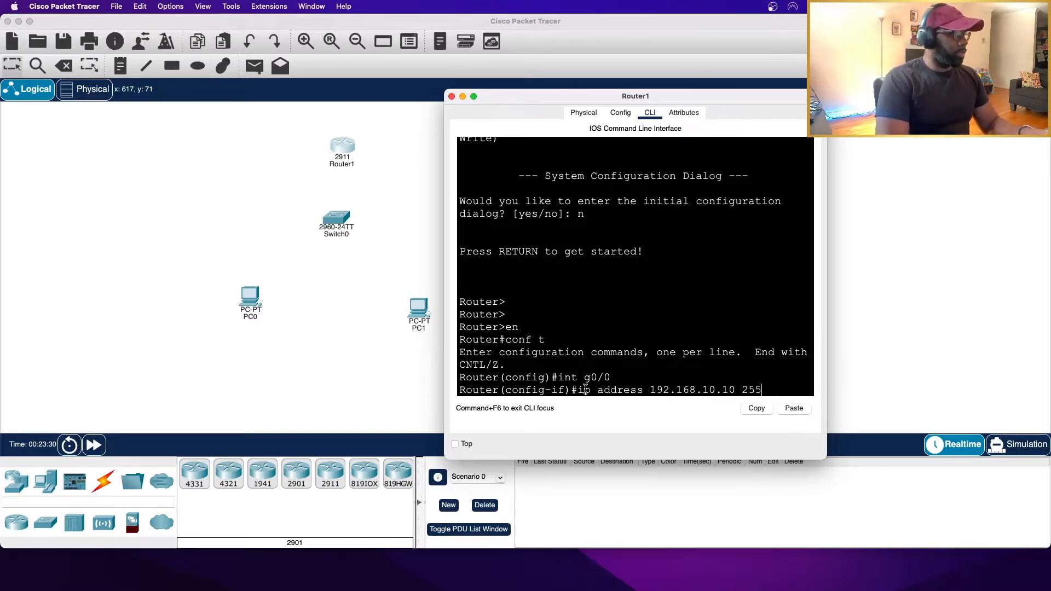
{"action": "type", "text": ".255.255.0"}
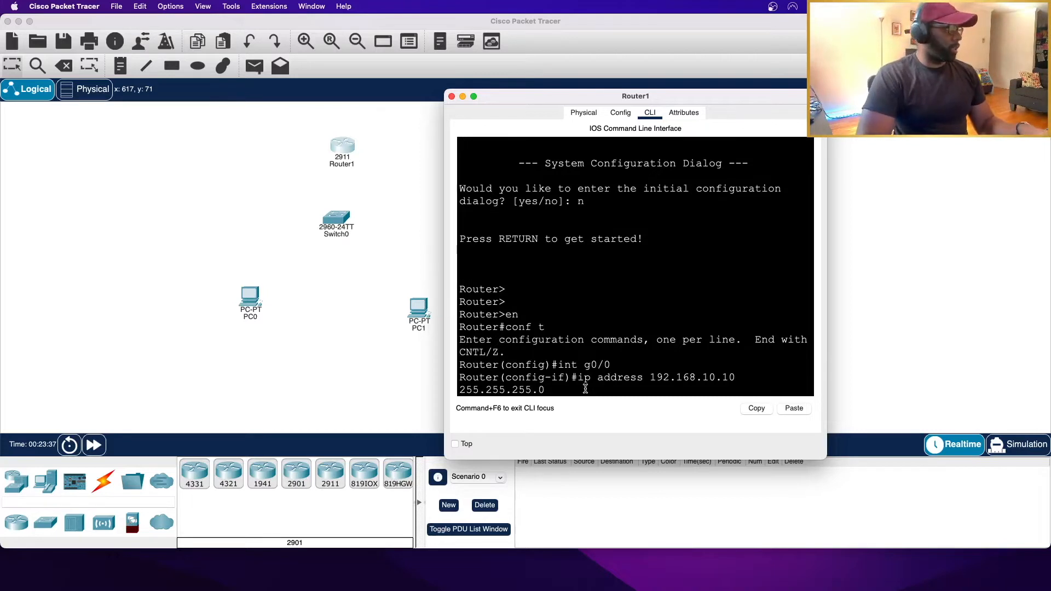
{"action": "key", "text": "Return"}
- Enable Router1's interface g0/0 with no shut
{"action": "type", "text": "no shut"}
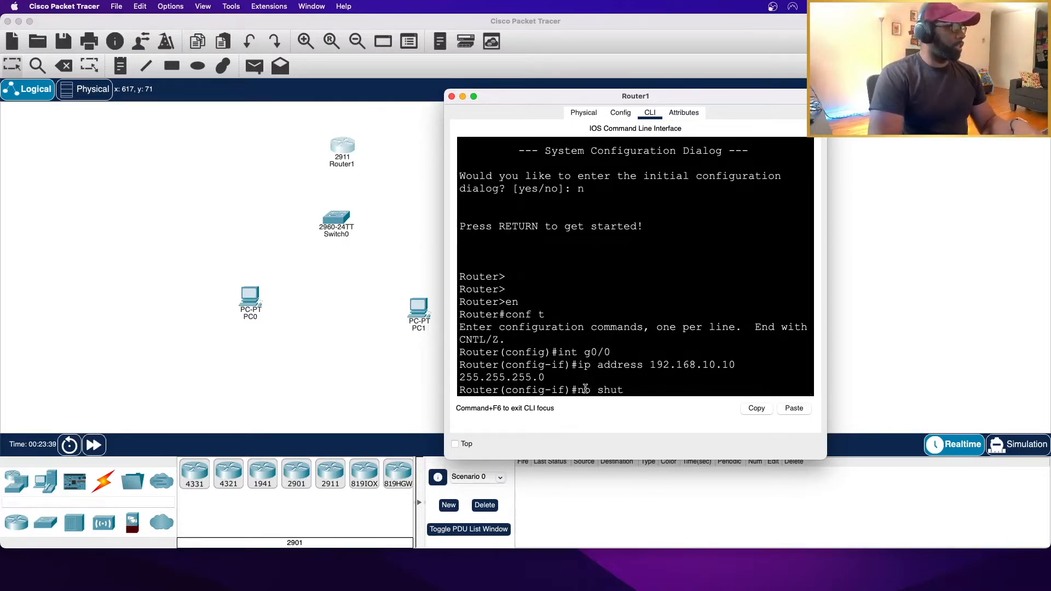
{"action": "key", "text": "Return"}
{"action": "key", "text": "Return"}
{"action": "key", "text": "Return"}
{"action": "key", "text": "Return"}
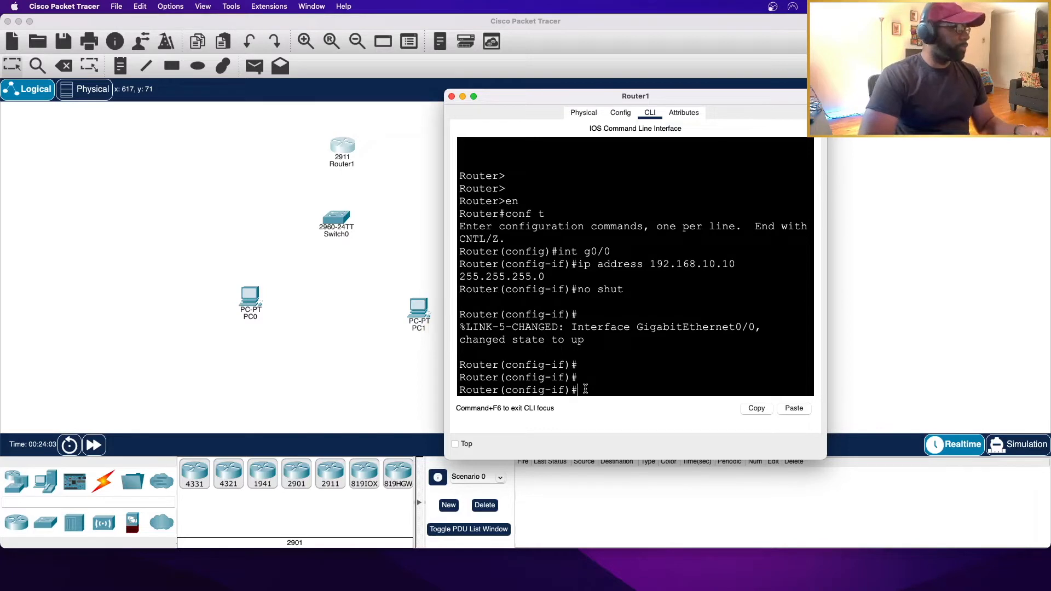
- Create a DHCP pool named vlan10 on Router1 with network 192.168.10.0 255.255.255.0
{"action": "type", "text": "dhcp pool"}
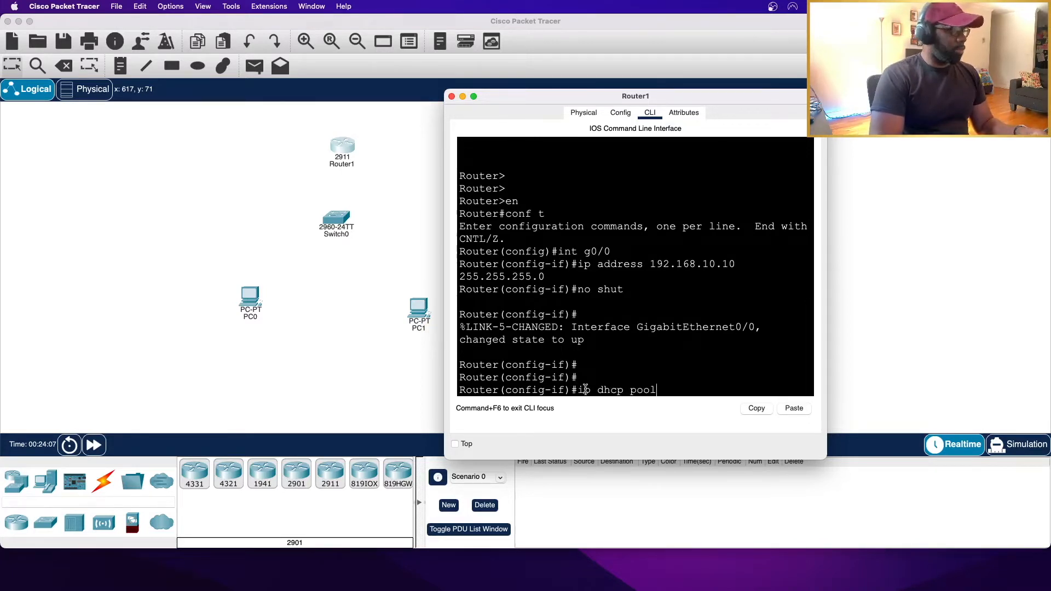
{"action": "type", "text": " vlan10"}
{"action": "key", "text": "Return"}
{"action": "type", "text": "net "}
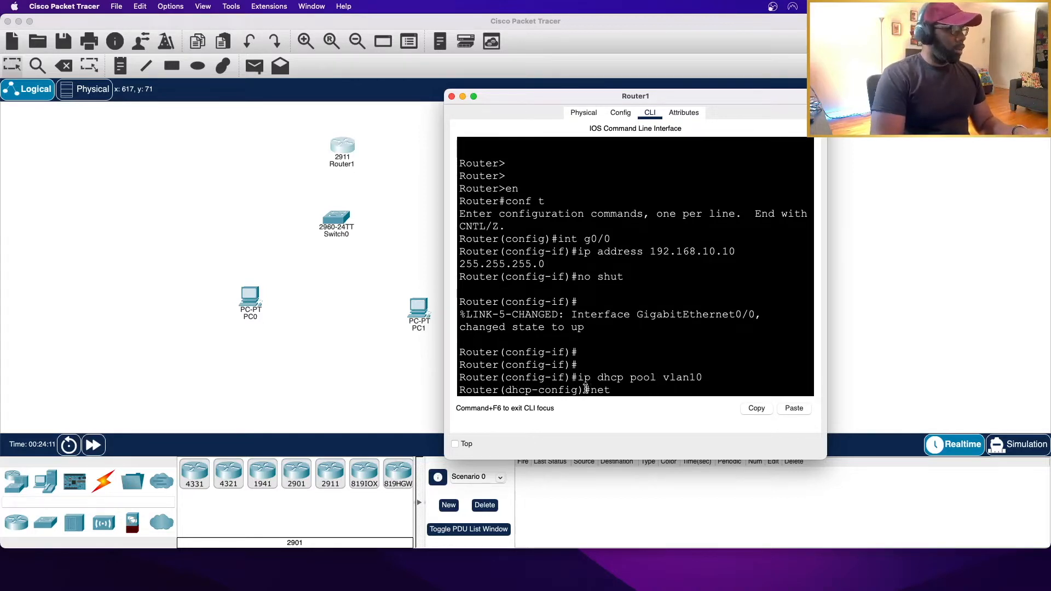
{"action": "type", "text": "192.168."}
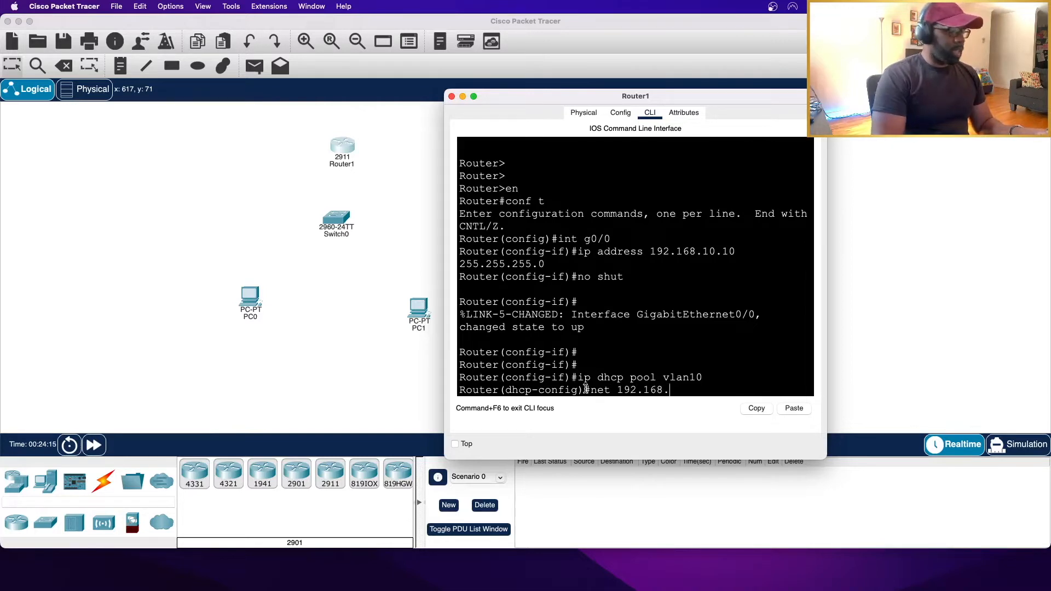
{"action": "type", "text": "10.0 255.255.255.0"}
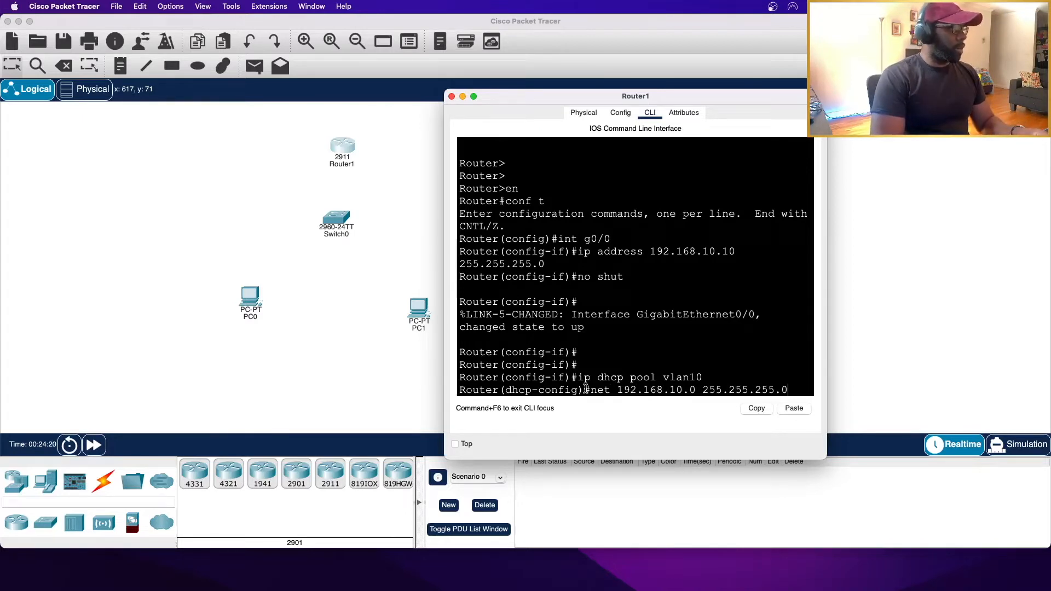
{"action": "key", "text": "Return"}
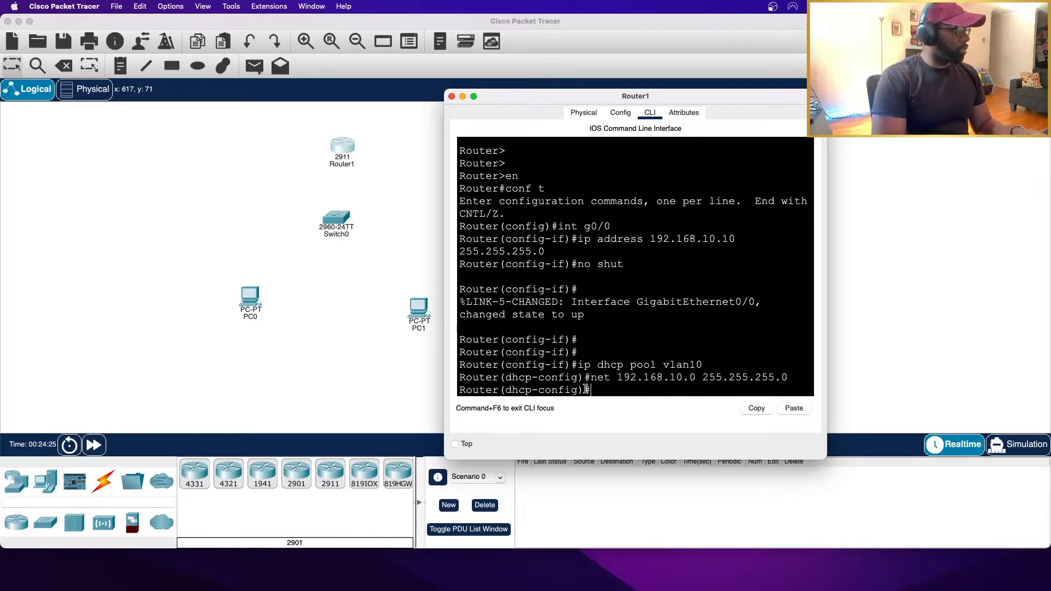
- Set the pool's default router to 192.168.10.10 and DNS server to 1.1.1.1, and exit DHCP configuration
{"action": "type", "text": "default-router 192.1"}
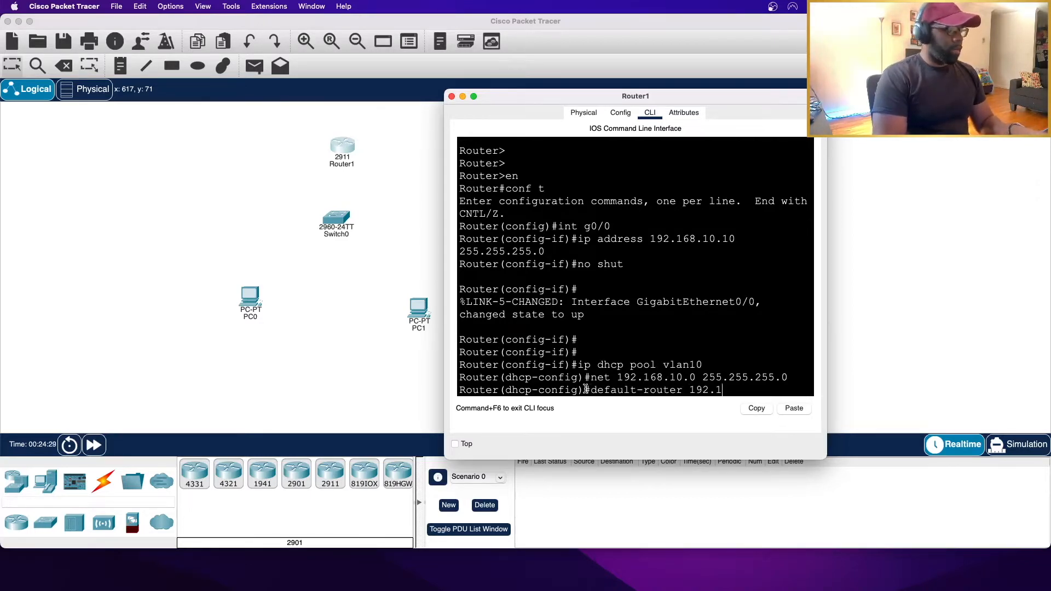
{"action": "type", "text": "68.10.10"}
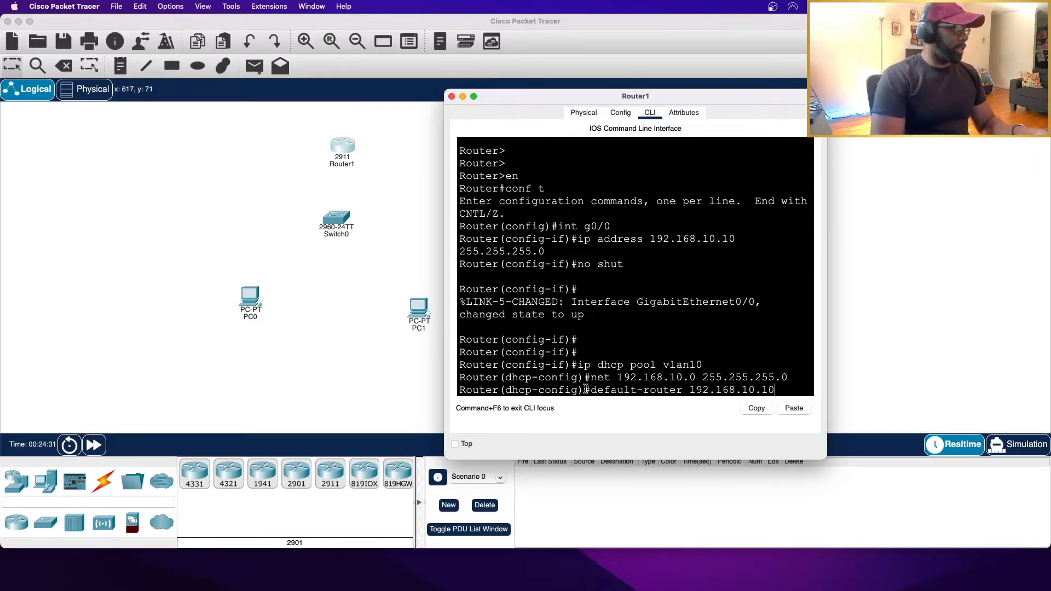
{"action": "key", "text": "Return"}
{"action": "type", "text": "dns-server 1.1.1.1"}
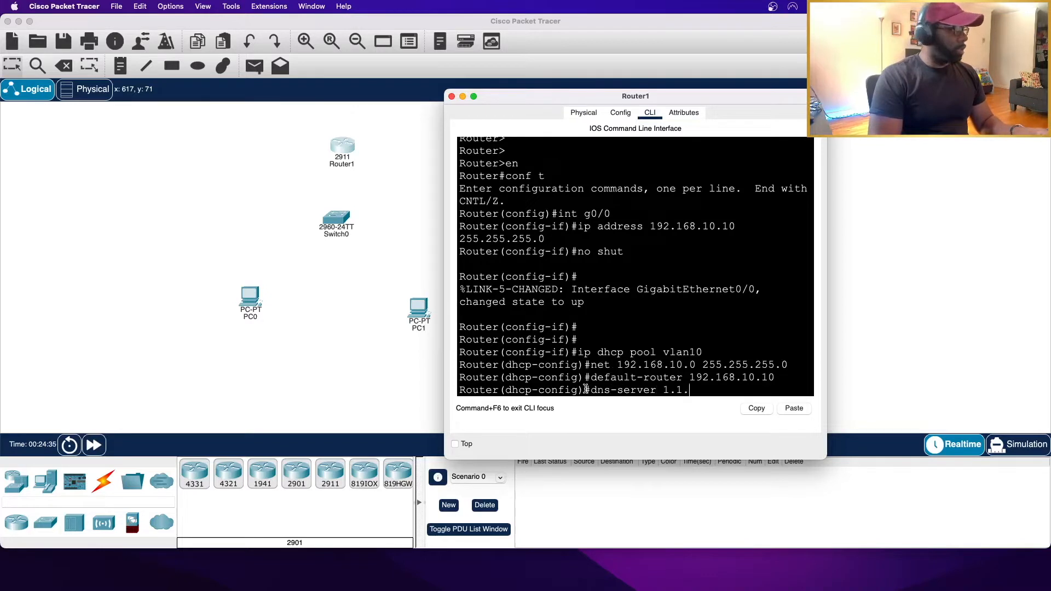
{"action": "key", "text": "Return"}
{"action": "type", "text": "exit"}
{"action": "key", "text": "Return"}
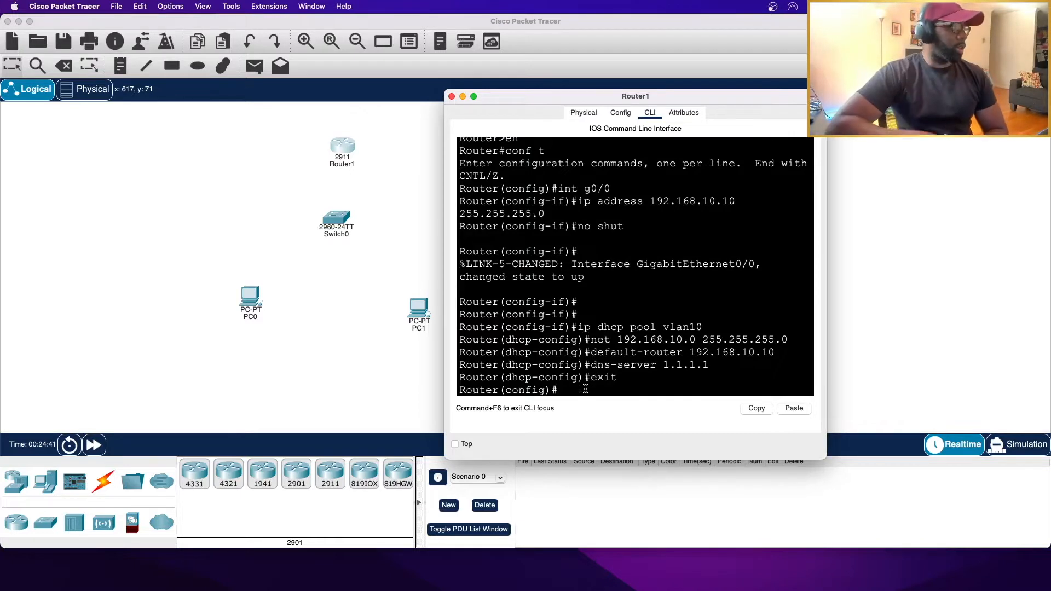
- Level PC0 with PC1, and connect Switch0's GigabitEthernet0/1 to Router1's GigabitEthernet0/0 with a Copper Straight-Through cable
{"action": "left_click", "coordinate": [250, 305]}
{"action": "left_click_drag", "start_coordinate": [250, 305], "coordinate": [246, 317]}
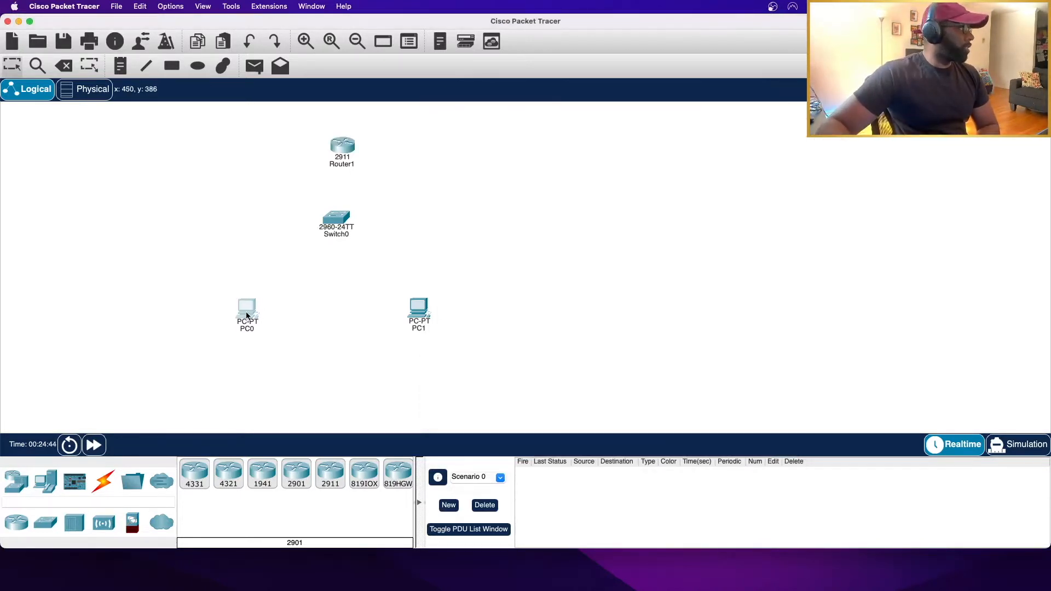
{"action": "left_click", "coordinate": [108, 481]}
{"action": "left_click", "coordinate": [262, 473]}
{"action": "left_click", "coordinate": [335, 218]}
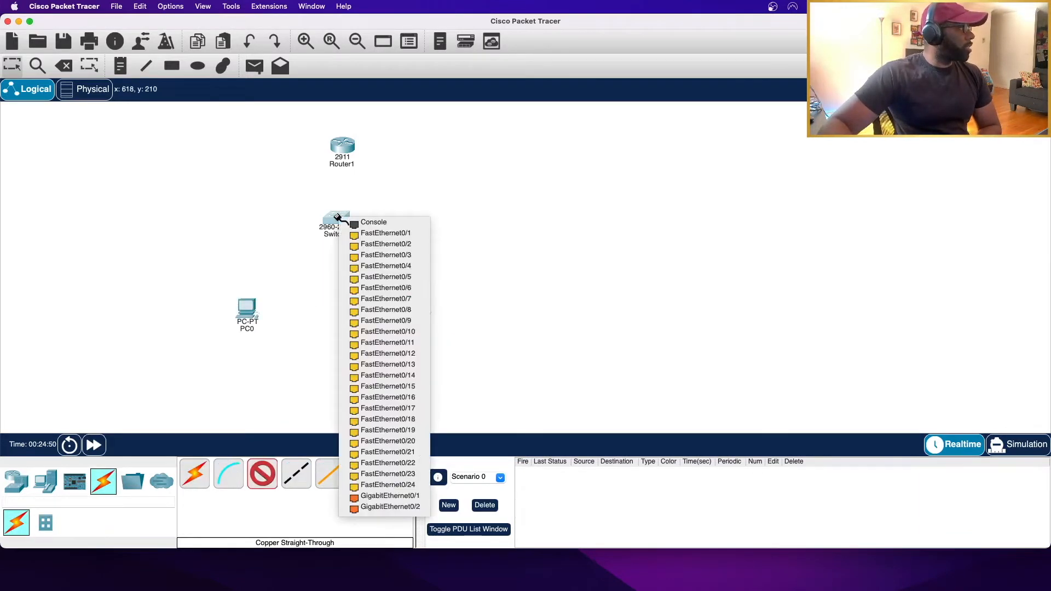
{"action": "left_click", "coordinate": [420, 498]}
{"action": "left_click", "coordinate": [341, 147]}
{"action": "left_click", "coordinate": [386, 173]}
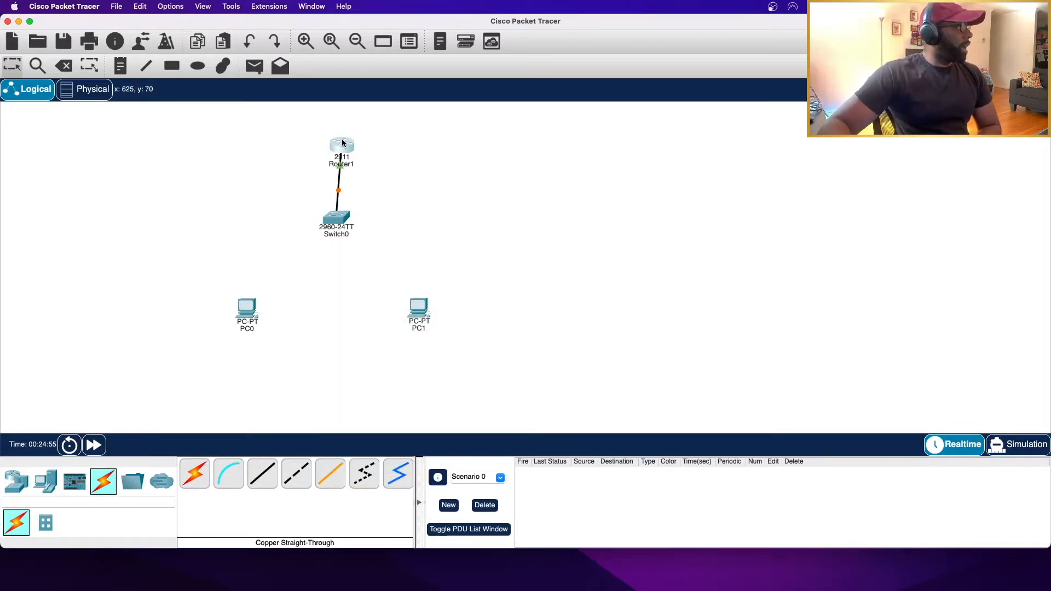
- Open Switch0's command line and enter global configuration mode with en and conf t
{"action": "left_click", "coordinate": [338, 218]}
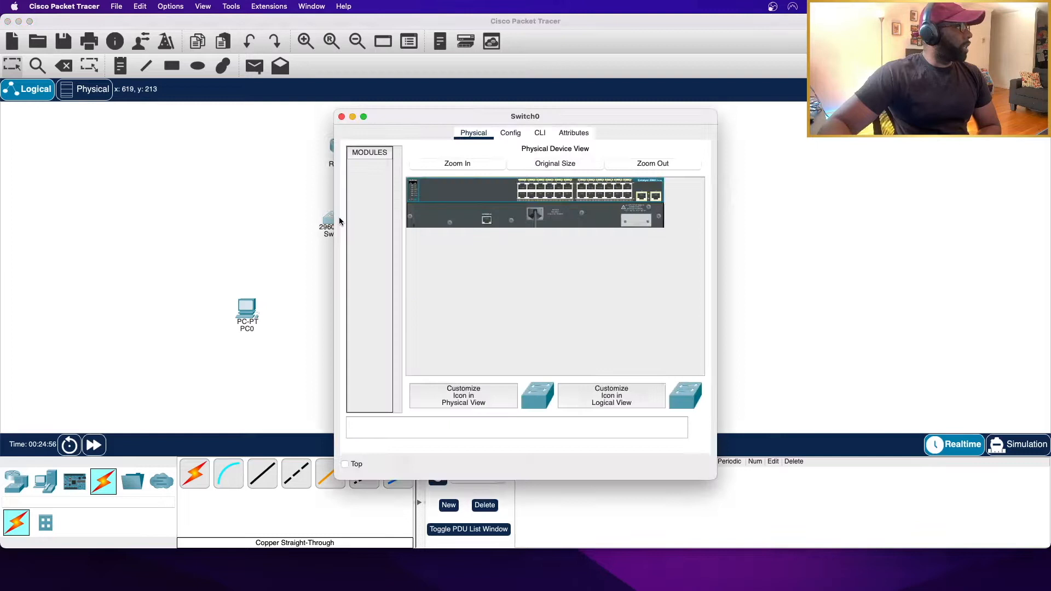
{"action": "left_click", "coordinate": [540, 133]}
{"action": "key", "text": "Return"}
{"action": "key", "text": "Return"}
{"action": "type", "text": "en"}
{"action": "key", "text": "Return"}
{"action": "type", "text": "conf t"}
{"action": "key", "text": "Return"}
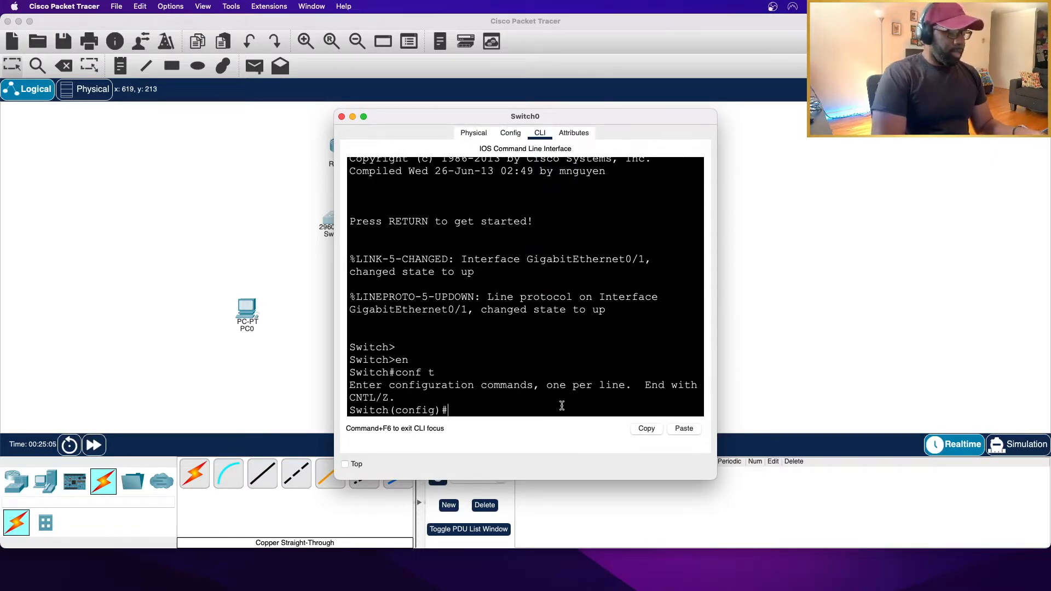
- Create VLAN 10 on Switch0, name it staff, and exit VLAN configuration
{"action": "type", "text": "vlan 10"}
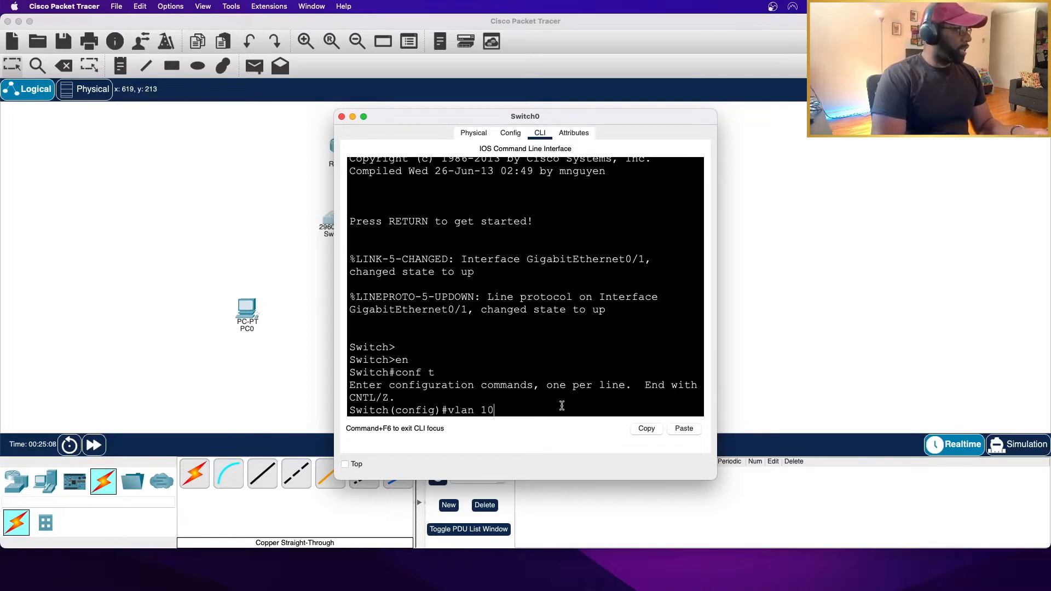
{"action": "key", "text": "Return"}
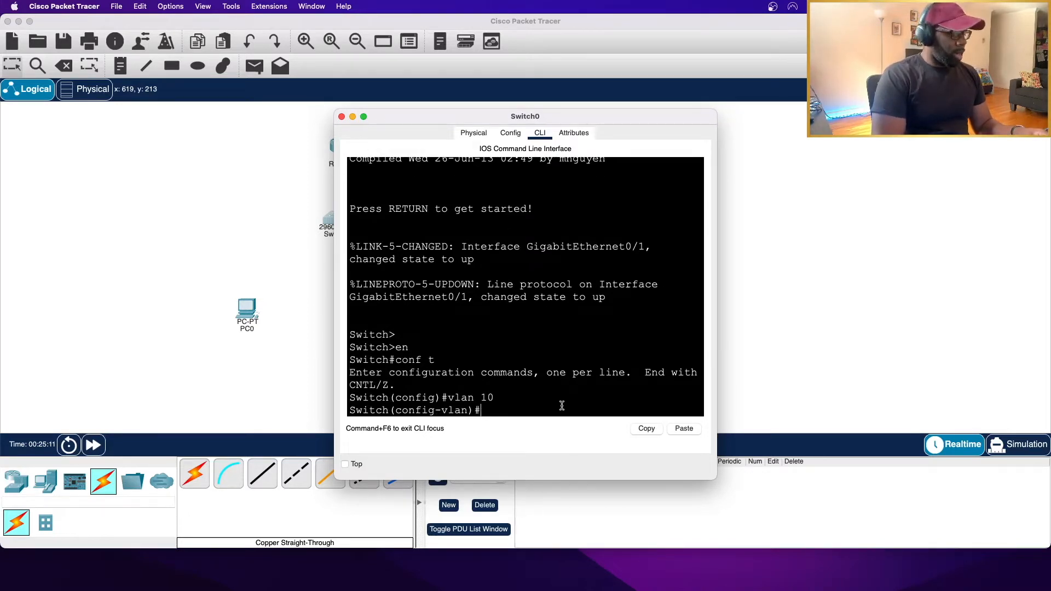
{"action": "type", "text": "name "}
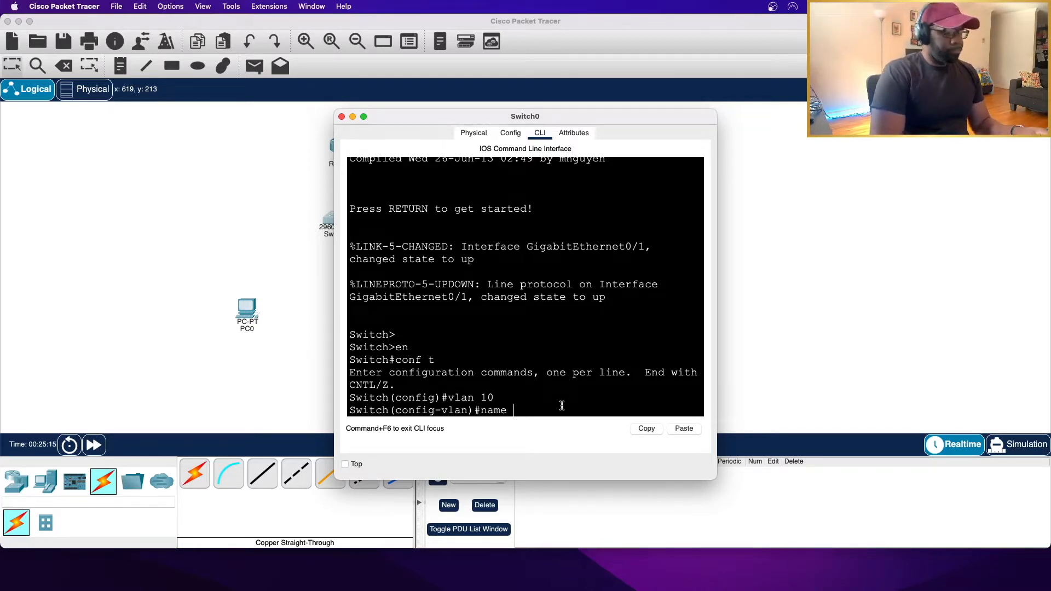
{"action": "type", "text": "staff"}
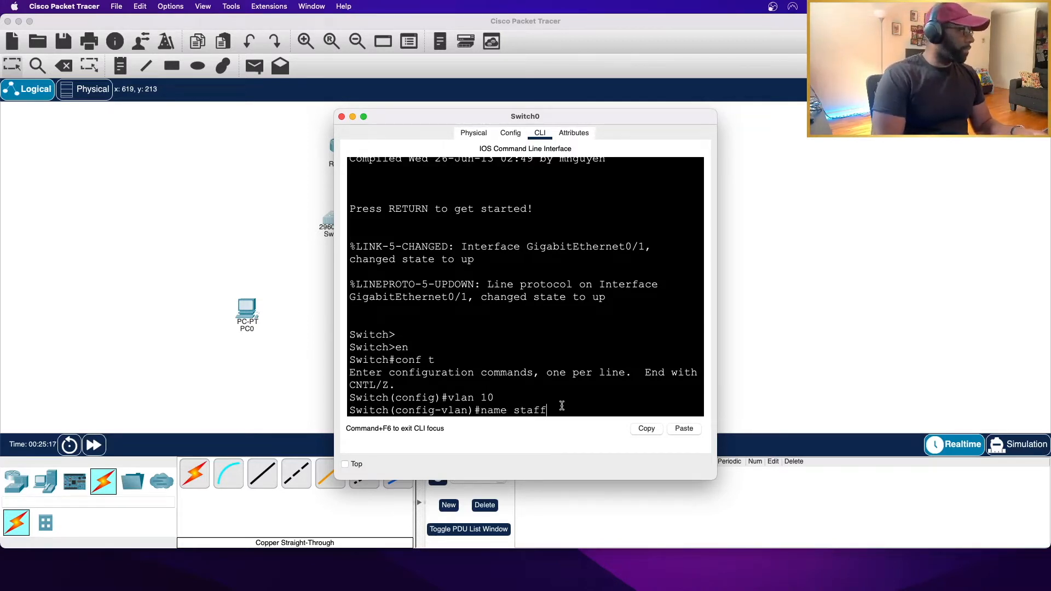
{"action": "key", "text": "Return"}
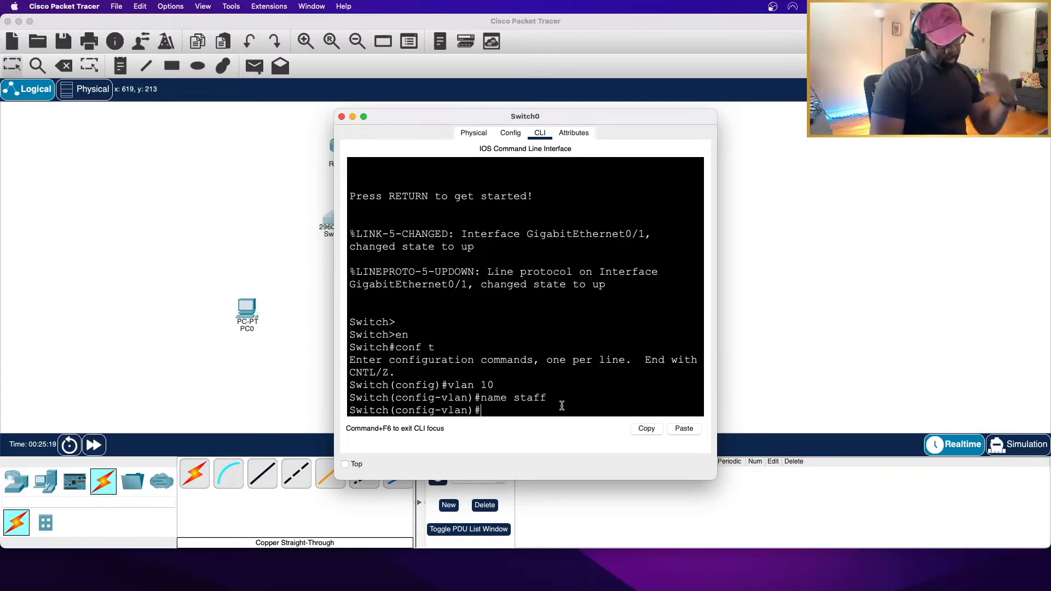
{"action": "type", "text": "exit"}
{"action": "key", "text": "Return"}
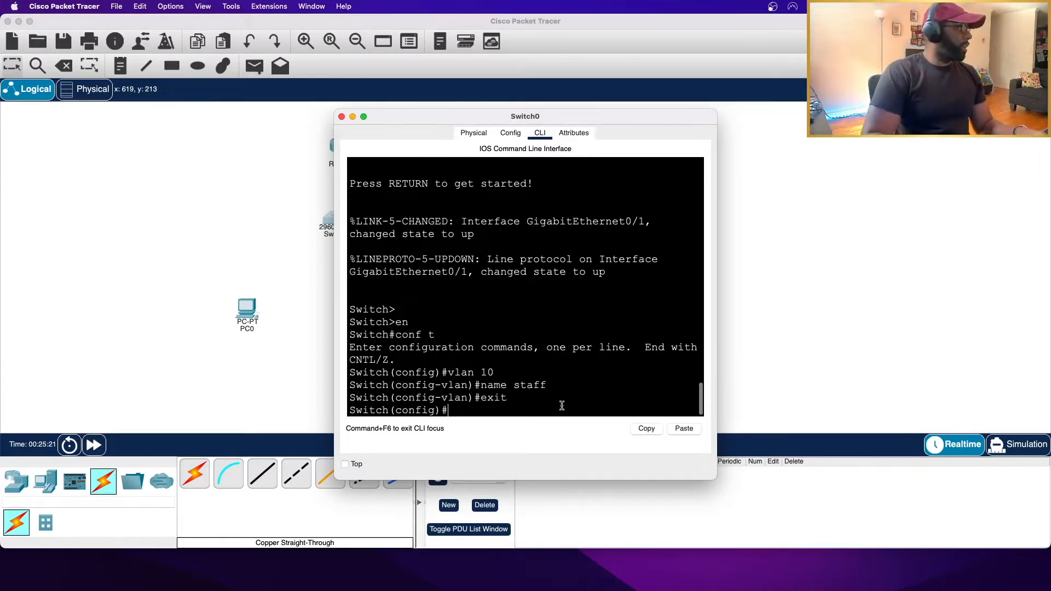
- Connect PC0's FastEthernet0 to Switch0's FastEthernet0/1 with a Copper Straight-Through cable
{"action": "left_click", "coordinate": [287, 271]}
{"action": "left_click", "coordinate": [262, 473]}
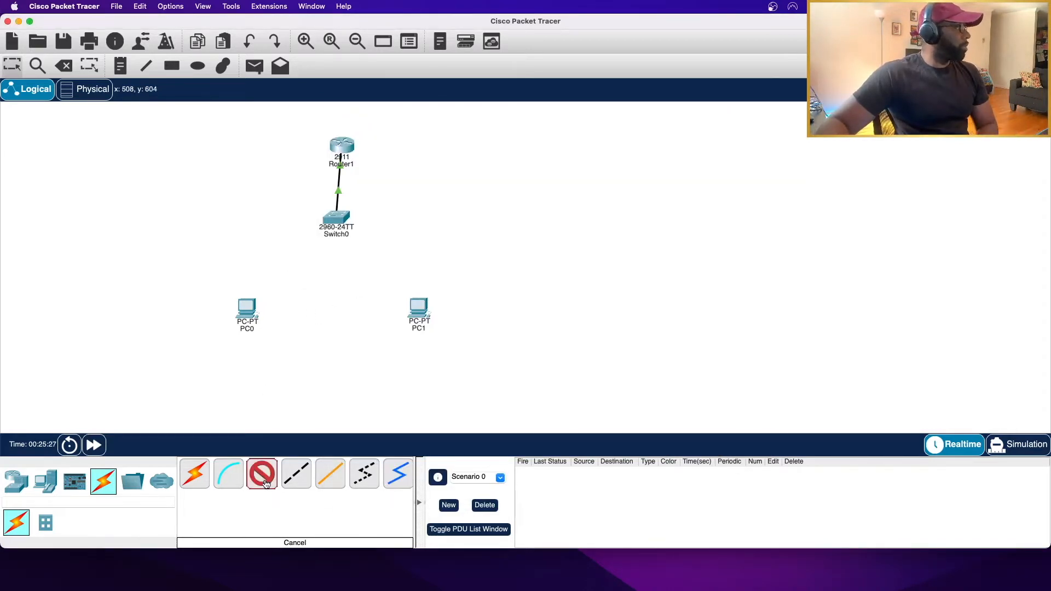
{"action": "left_click", "coordinate": [249, 318]}
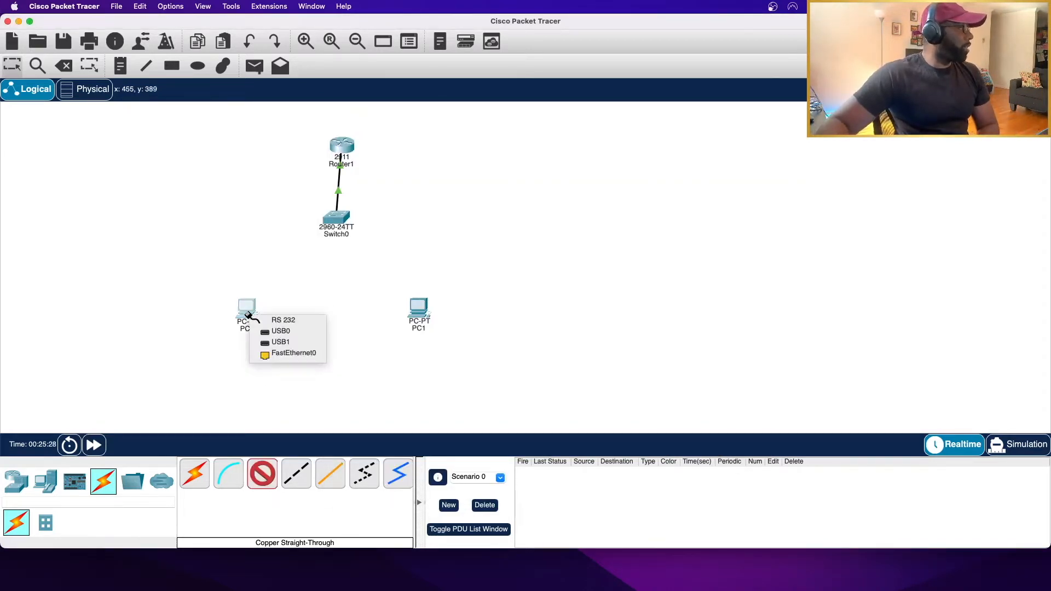
{"action": "left_click", "coordinate": [292, 355]}
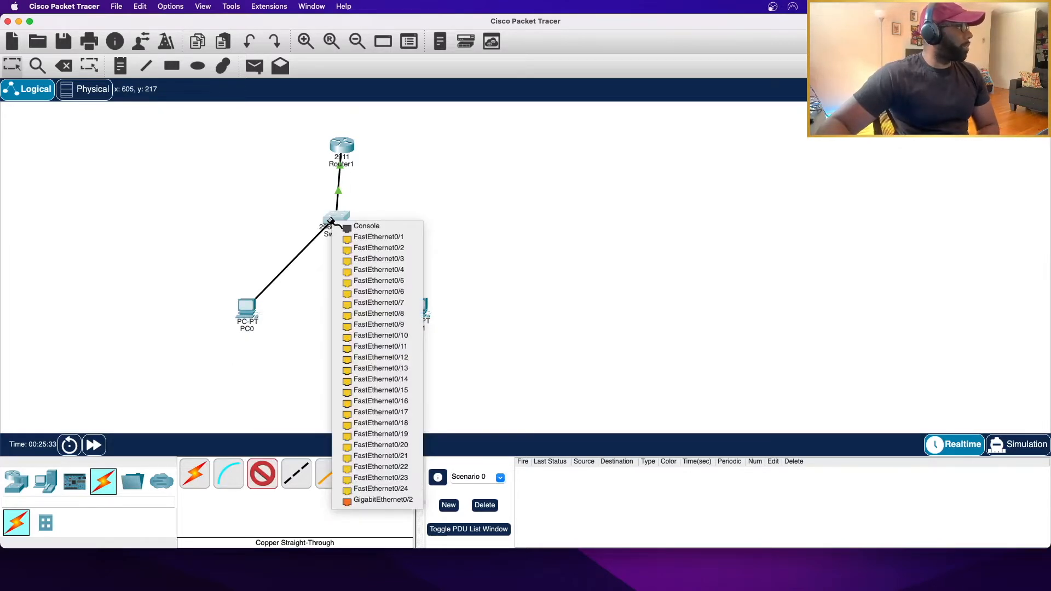
{"action": "left_click", "coordinate": [372, 237]}
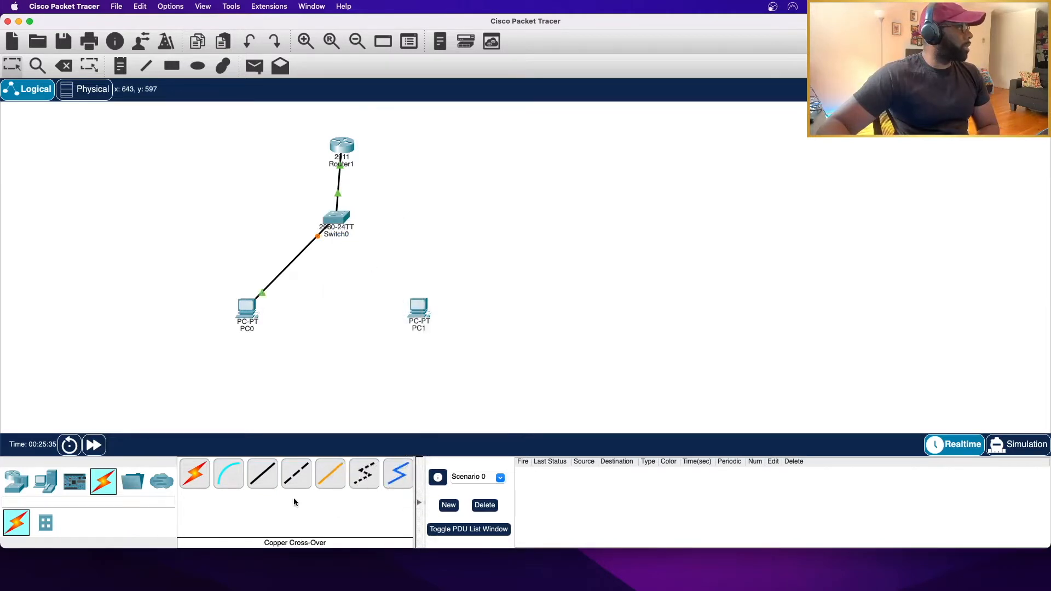
- Connect PC1's FastEthernet0 to the next free FastEthernet port on Switch0 with a Copper Straight-Through cable
{"action": "left_click", "coordinate": [276, 490]}
{"action": "left_click", "coordinate": [418, 311]}
{"action": "left_click", "coordinate": [438, 356]}
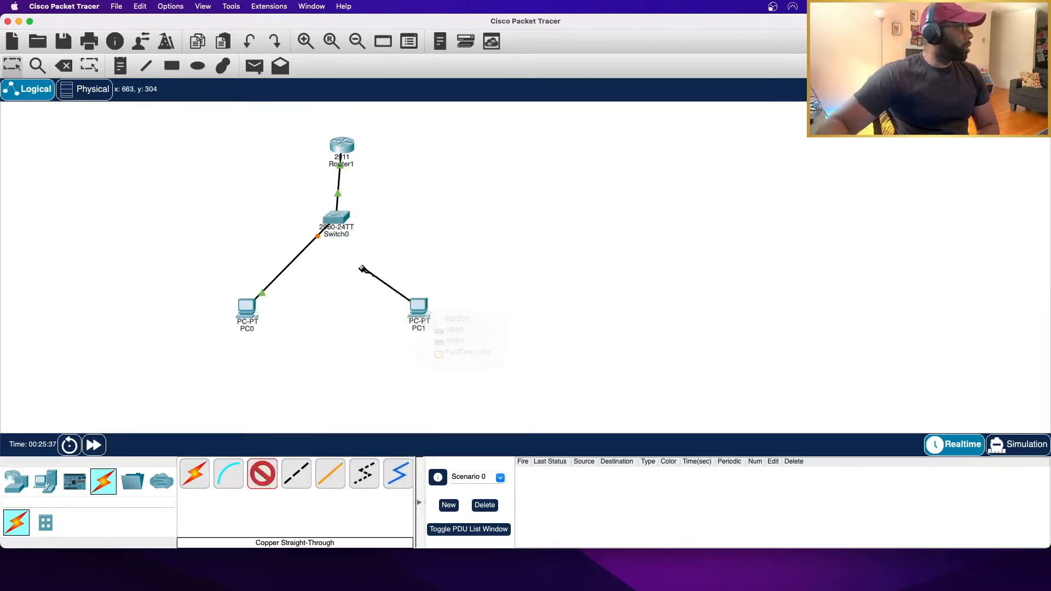
{"action": "left_click", "coordinate": [339, 213]}
{"action": "left_click", "coordinate": [361, 230]}
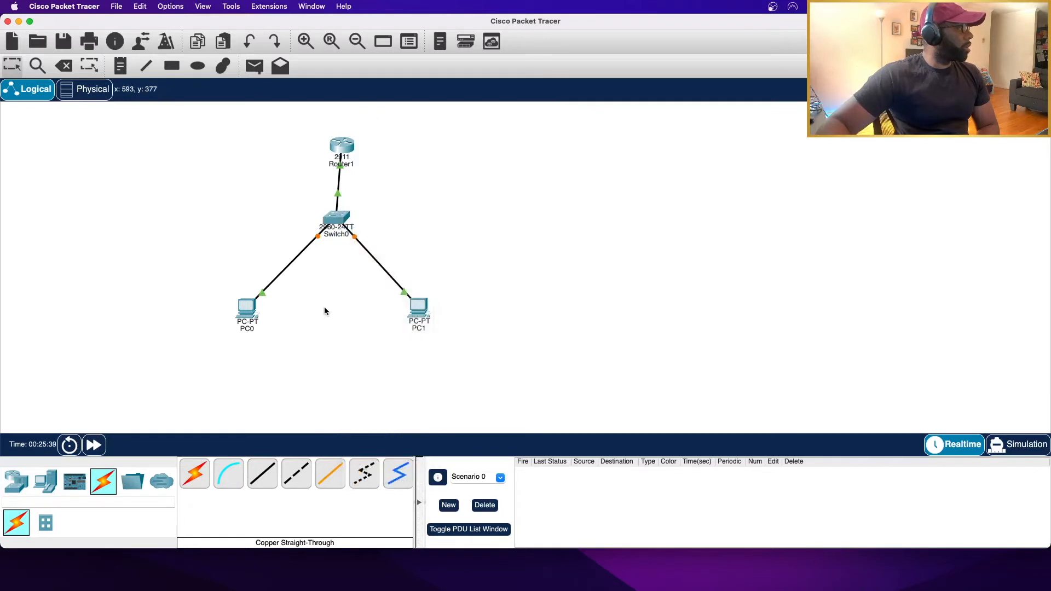
- Set PC0's IPv4 gateway and DNS to be obtained through DHCP, and close its settings
{"action": "left_click", "coordinate": [252, 317]}
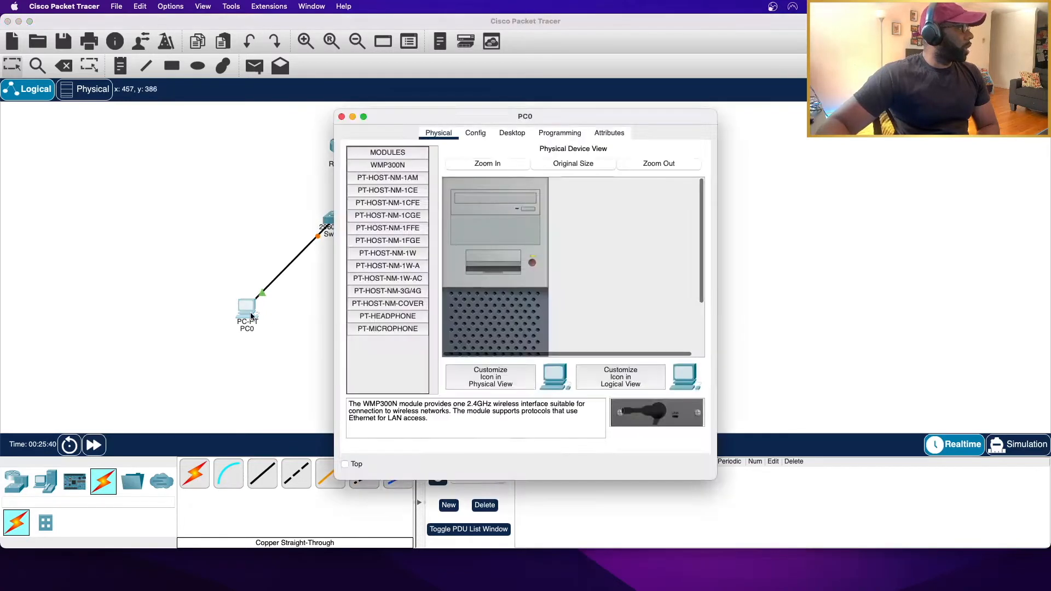
{"action": "left_click", "coordinate": [492, 135]}
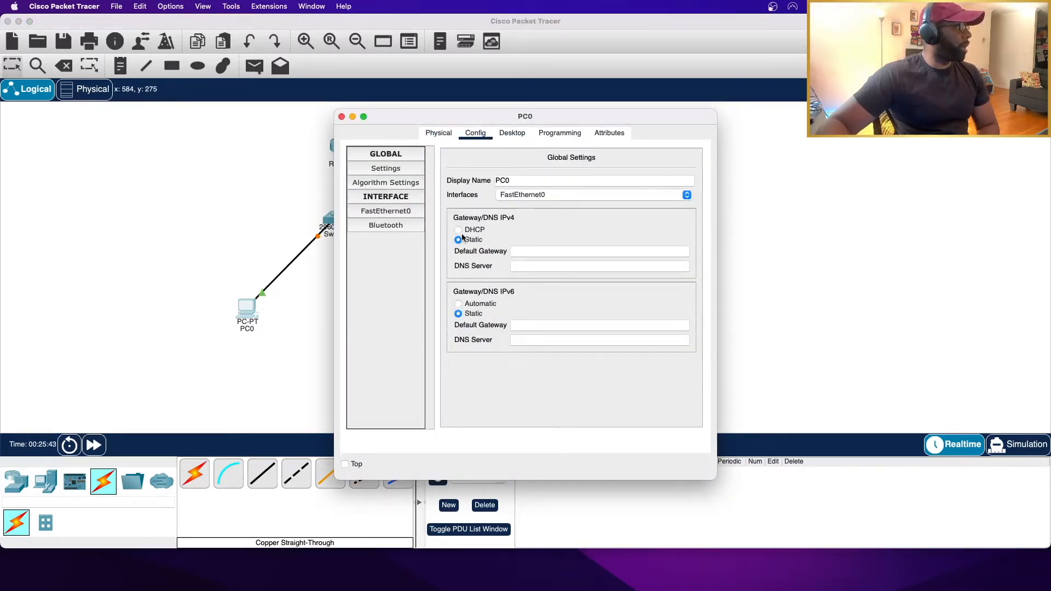
{"action": "left_click", "coordinate": [307, 315]}
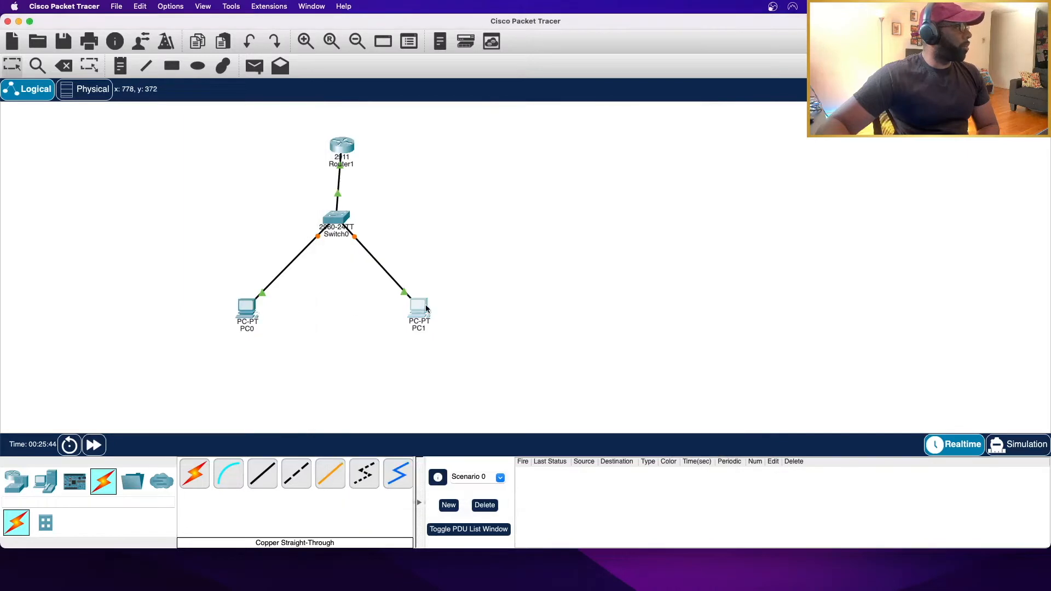
- Set PC1's IPv4 gateway and DNS to be obtained through DHCP, and close its settings
{"action": "left_click", "coordinate": [420, 308]}
{"action": "left_click", "coordinate": [476, 134]}
{"action": "left_click", "coordinate": [466, 230]}
{"action": "left_click", "coordinate": [303, 348]}
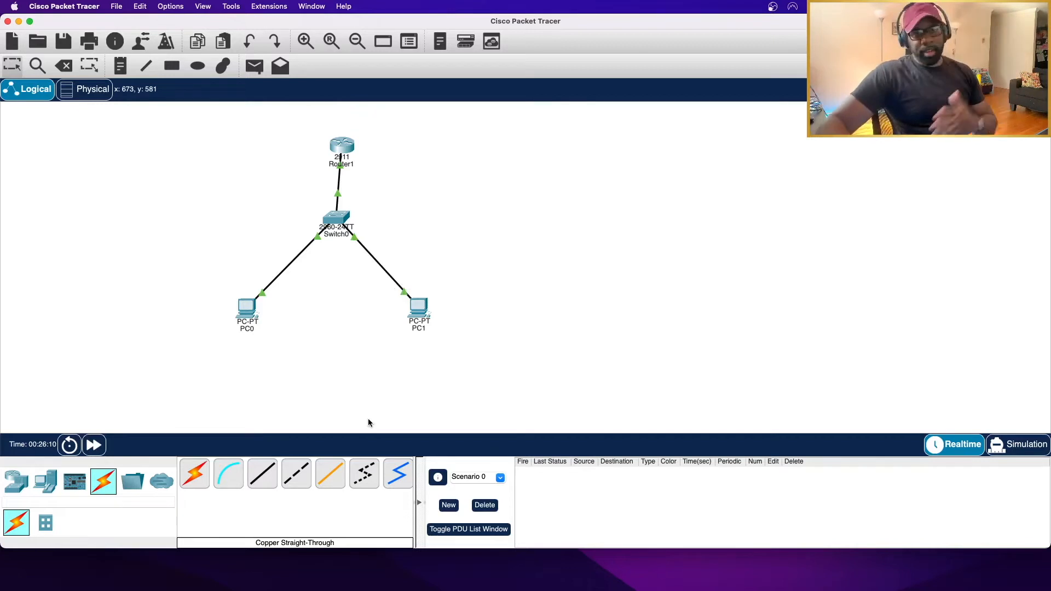
- Check PC0's IPv4 address, subnet mask, gateway and DNS server in its IP Configuration
{"action": "left_click", "coordinate": [246, 309]}
{"action": "left_click", "coordinate": [452, 137]}
{"action": "left_click", "coordinate": [511, 133]}
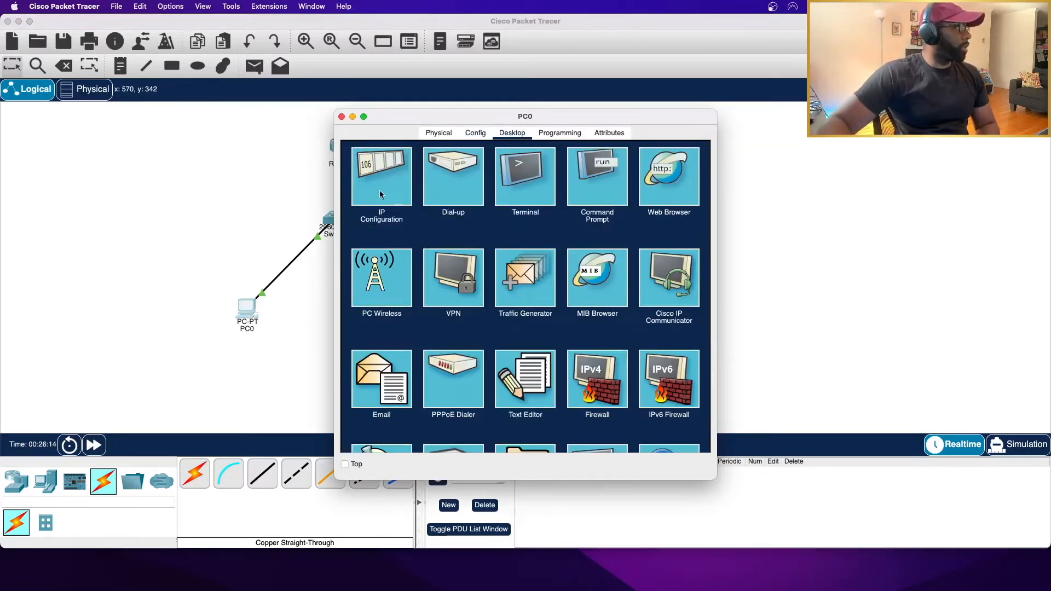
{"action": "left_click", "coordinate": [380, 194]}
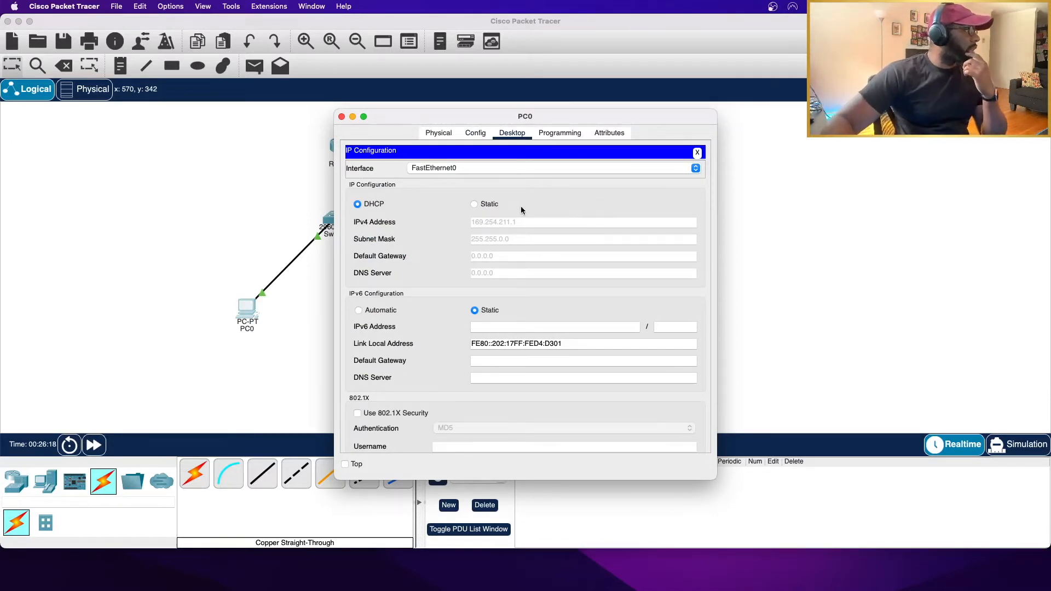
{"action": "left_click", "coordinate": [342, 117]}
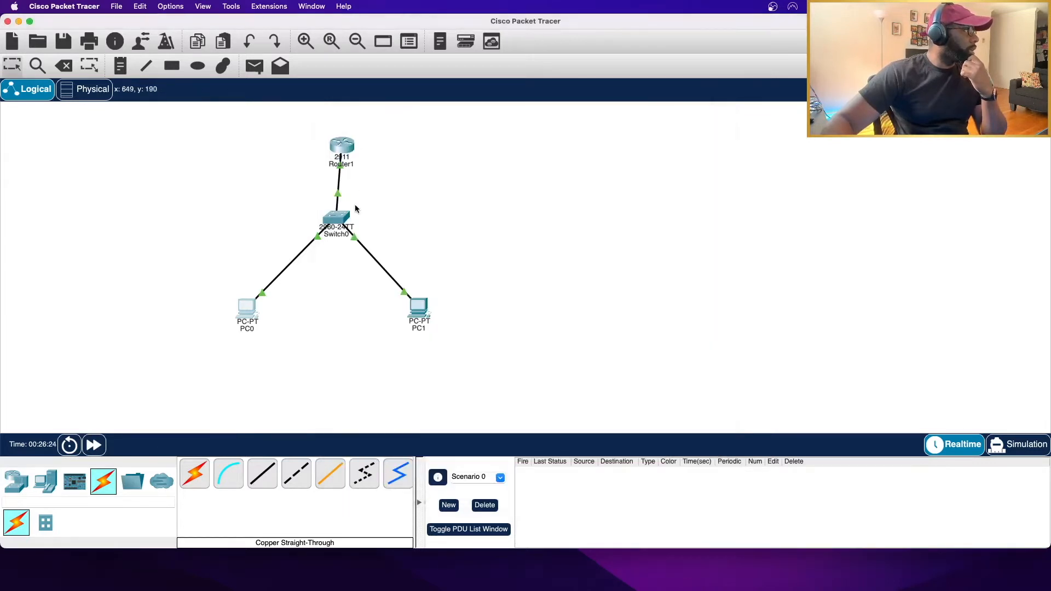
{"action": "left_click", "coordinate": [252, 308]}
{"action": "left_click", "coordinate": [403, 189]}
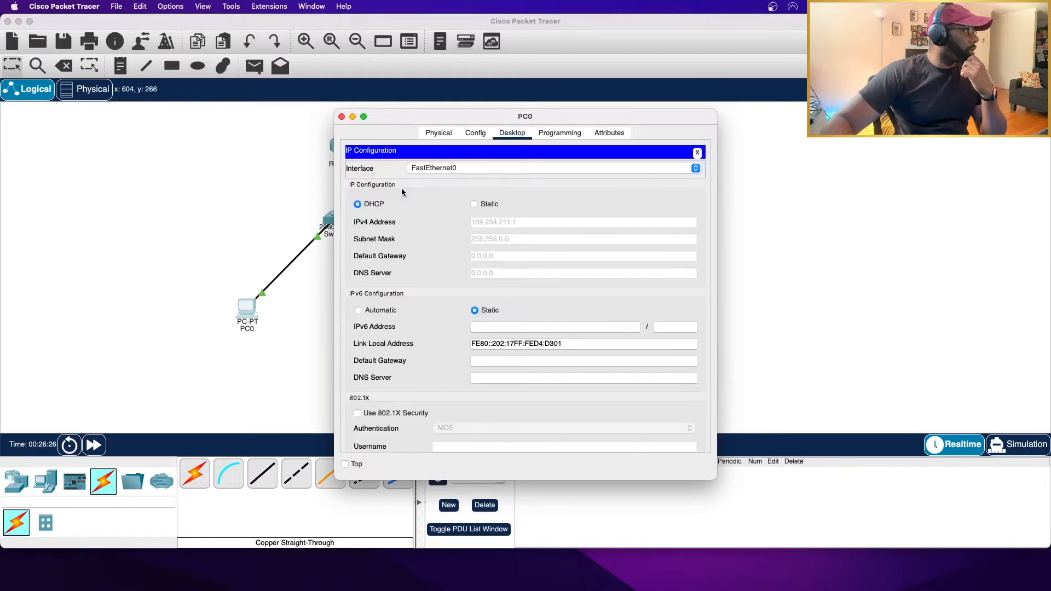
{"action": "left_click", "coordinate": [297, 338]}
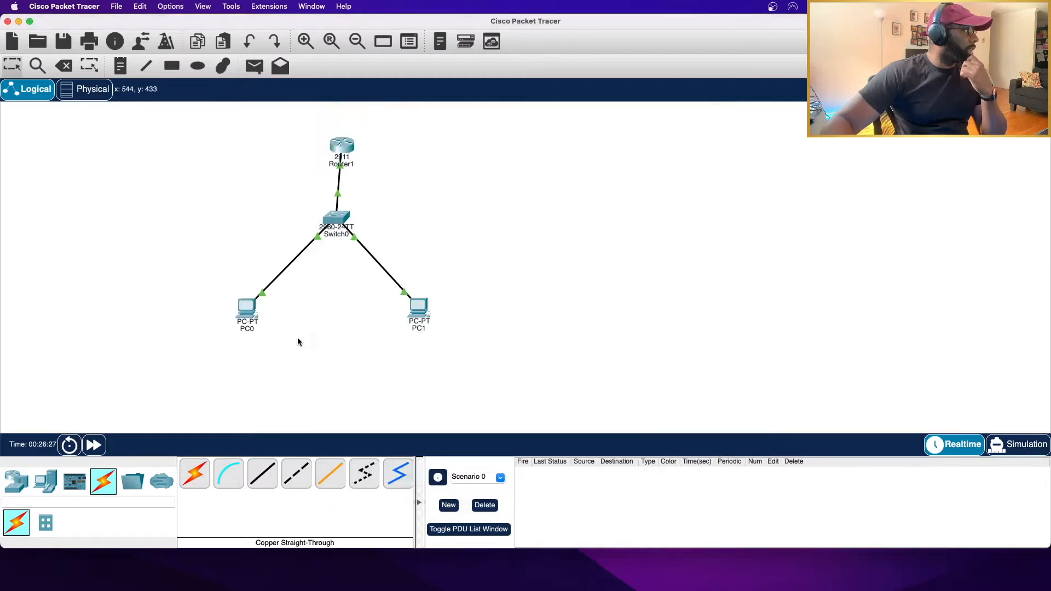
- Review the interface and DHCP pool commands in Router1's command line, and recheck PC0's IP Configuration
{"action": "left_click_drag", "start_coordinate": [343, 153], "coordinate": [339, 151]}
{"action": "left_click", "coordinate": [338, 145]}
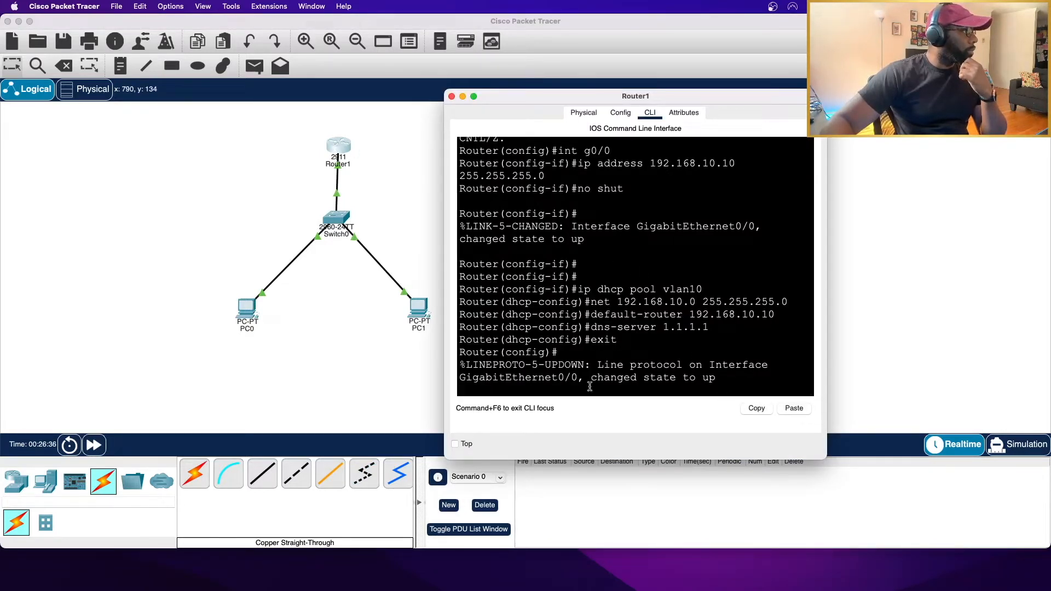
{"action": "left_click", "coordinate": [361, 341]}
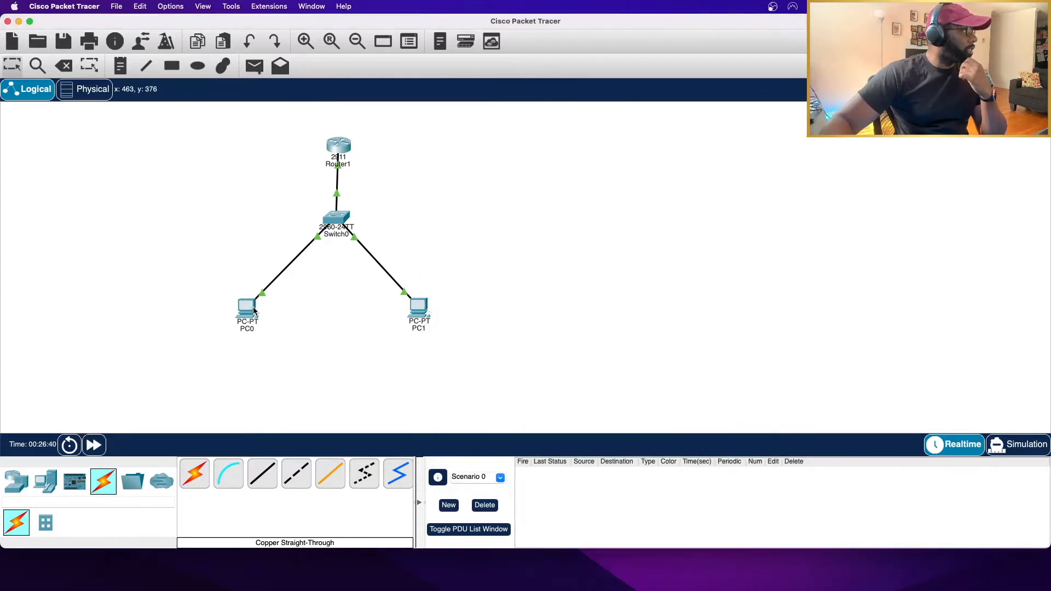
{"action": "left_click", "coordinate": [253, 308]}
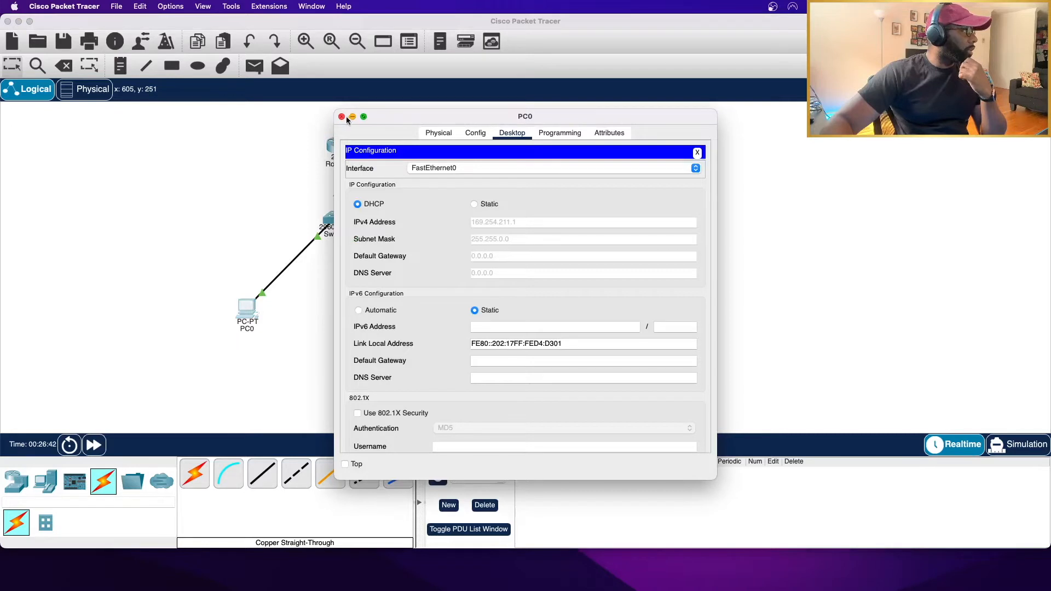
{"action": "left_click", "coordinate": [340, 116]}
- Release PC0's IP address by running ipconfig /release in its Command Prompt
{"action": "left_click", "coordinate": [247, 308]}
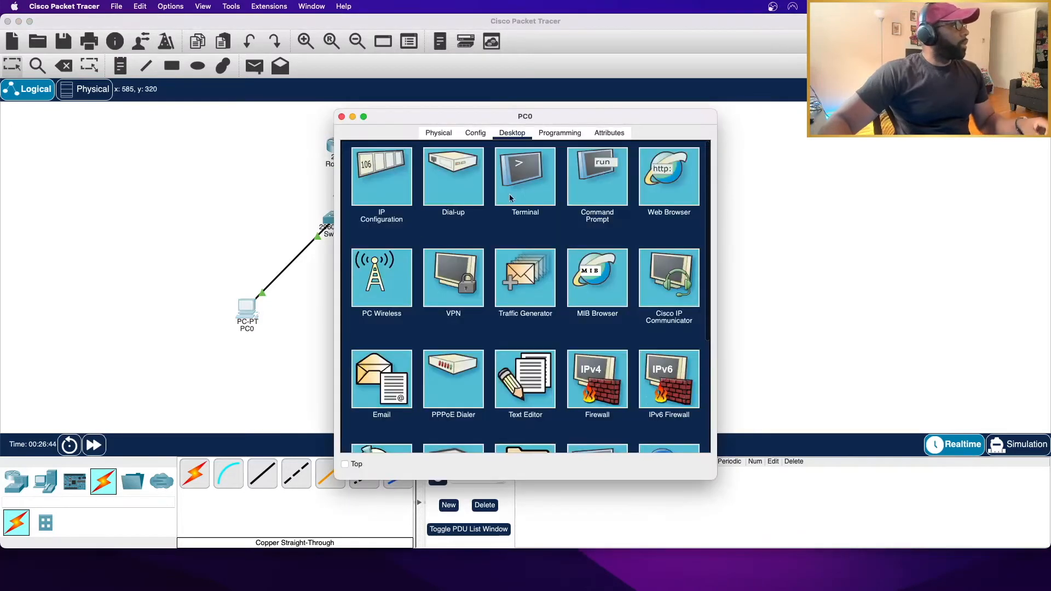
{"action": "left_click", "coordinate": [597, 174]}
{"action": "type", "text": "i"}
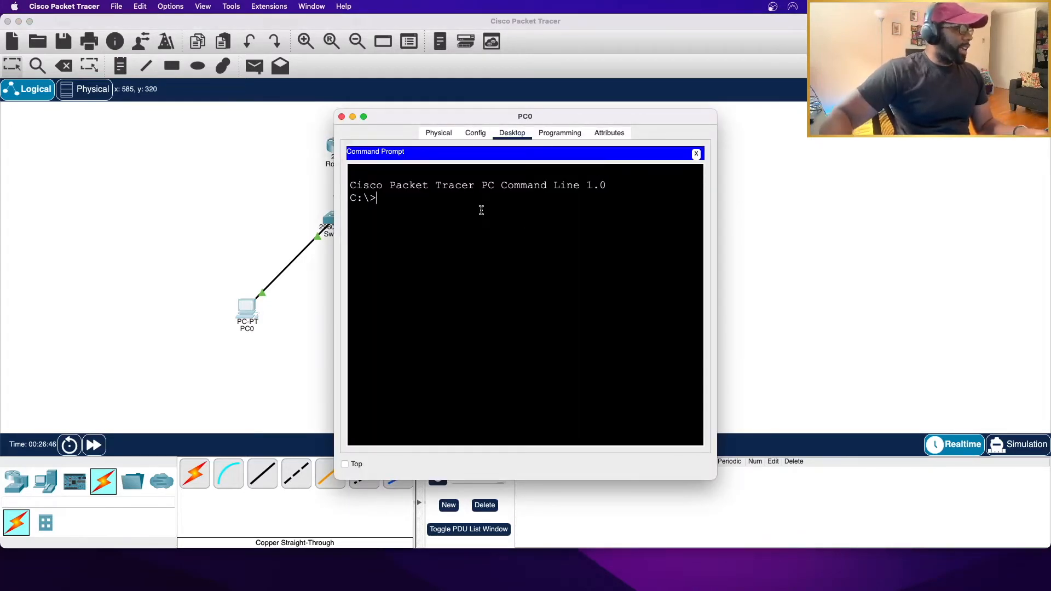
{"action": "type", "text": "pconfi"}
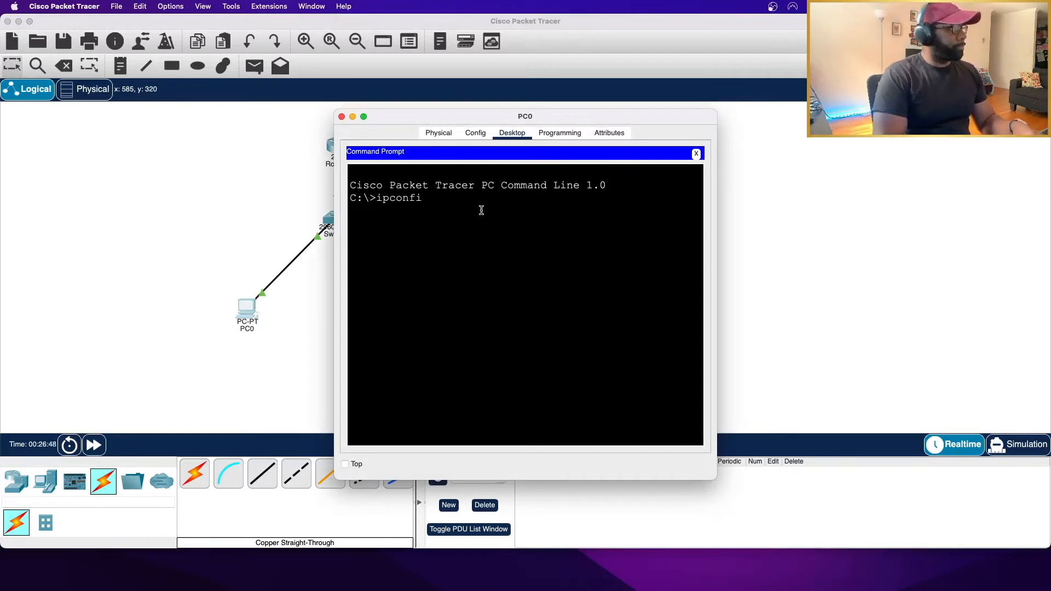
{"action": "type", "text": "g /."}
{"action": "type", "text": "release"}
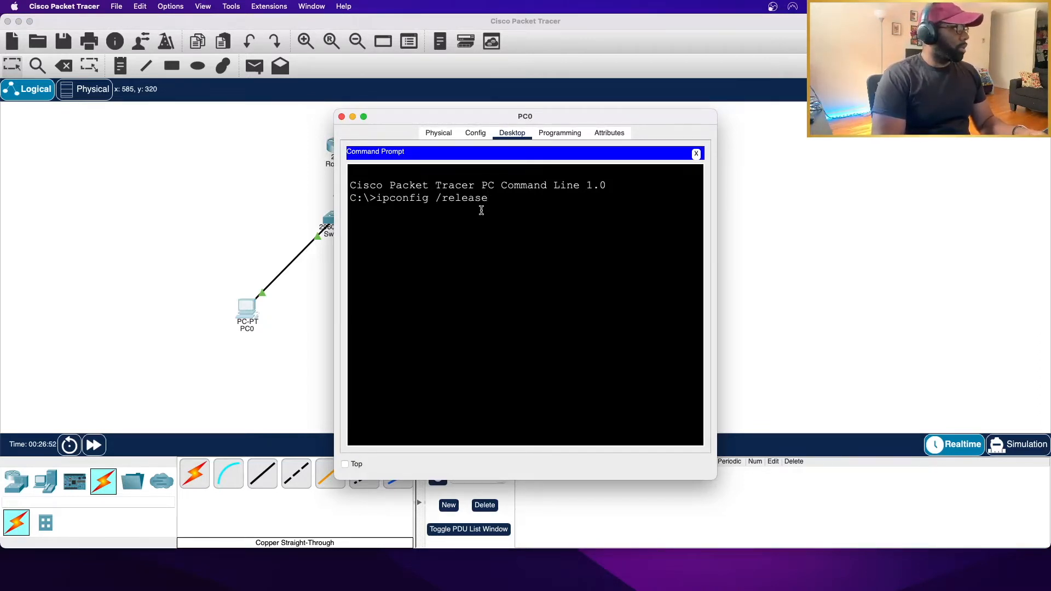
{"action": "key", "text": "Return"}
- Request a new DHCP address for PC0 with ipconfig /renew, and close the PC0 window
{"action": "key", "text": "Up"}
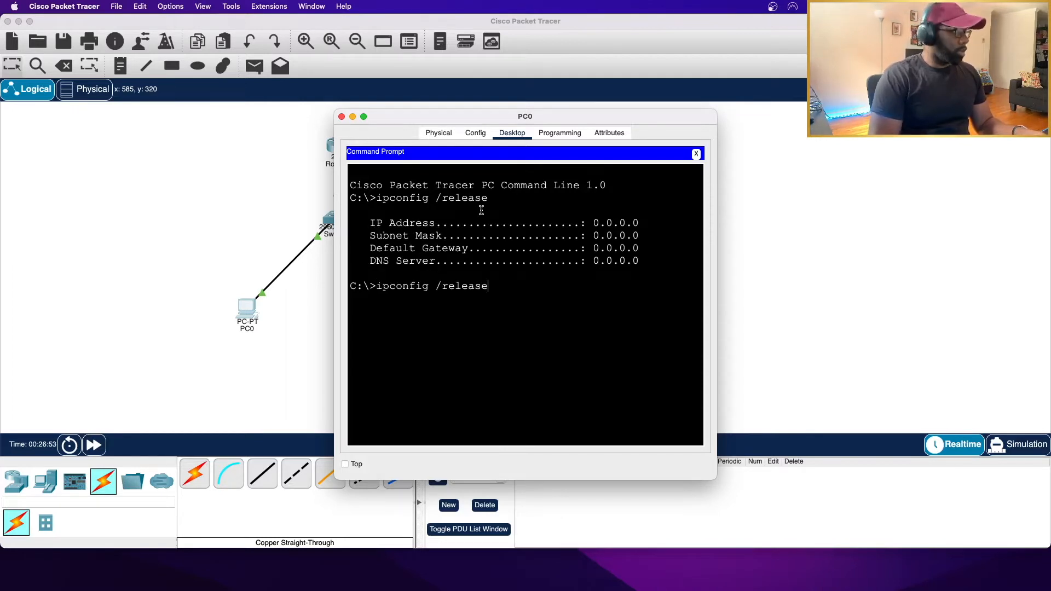
{"action": "key", "text": "BackSpace"}
{"action": "key", "text": "BackSpace"}
{"action": "key", "text": "BackSpace"}
{"action": "type", "text": "new"}
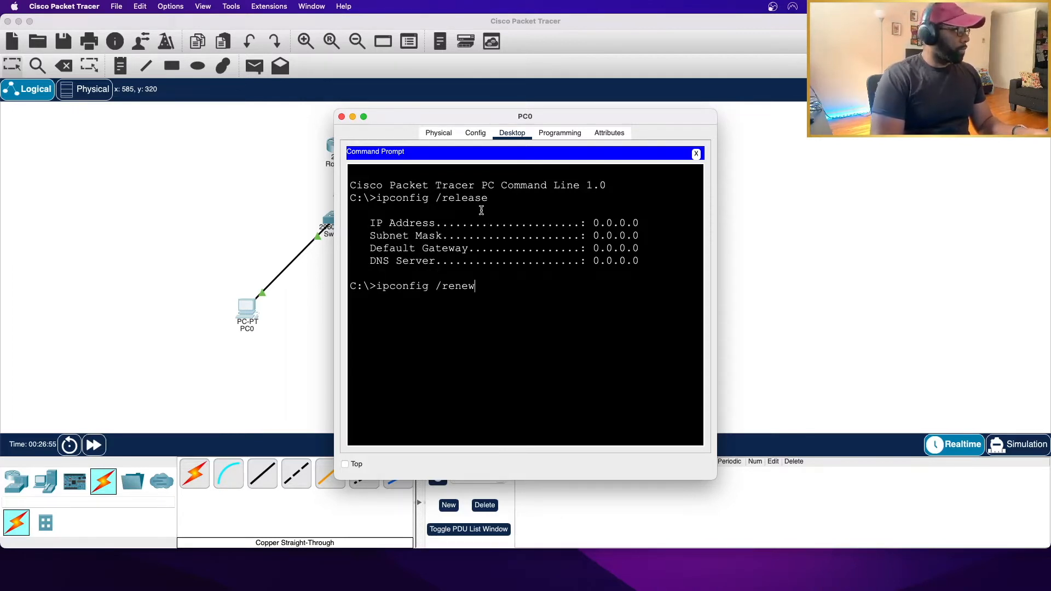
{"action": "key", "text": "Return"}
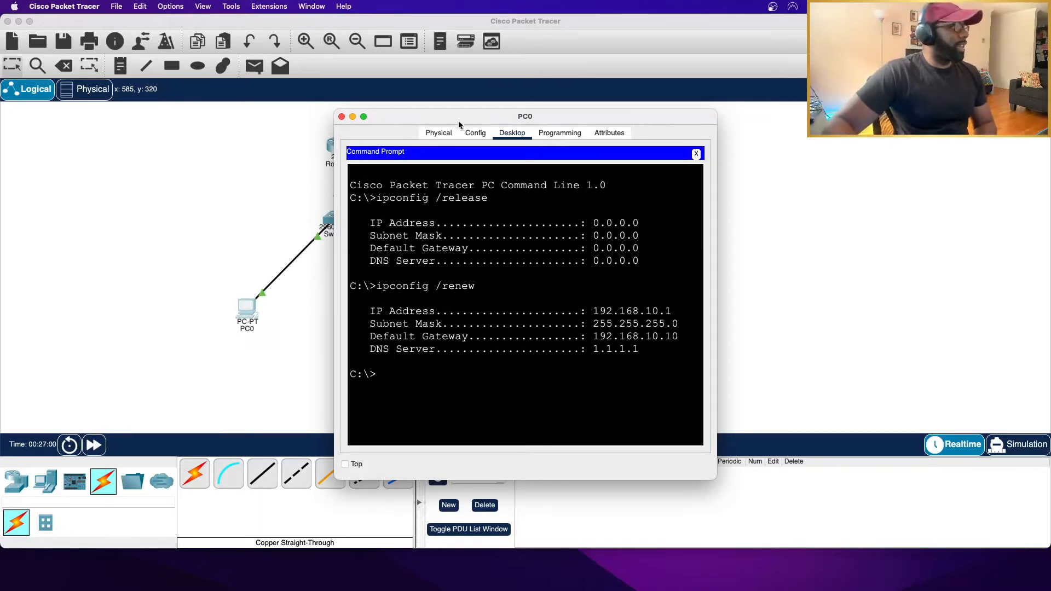
{"action": "left_click", "coordinate": [341, 118]}
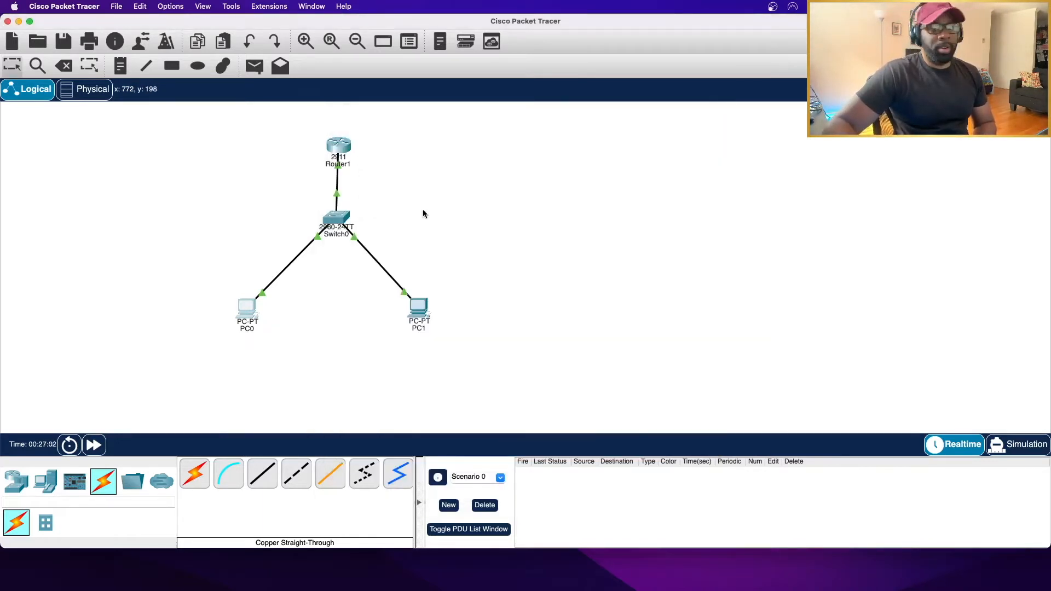
- Check PC1's DHCP-assigned IPv4 settings in its IP Configuration
{"action": "left_click", "coordinate": [418, 305]}
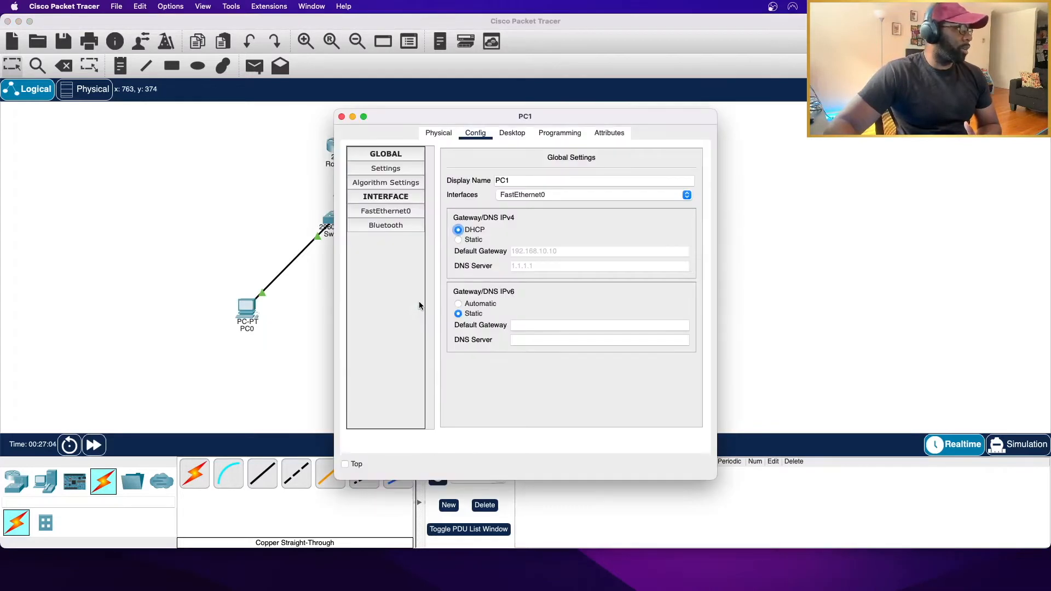
{"action": "left_click", "coordinate": [512, 132]}
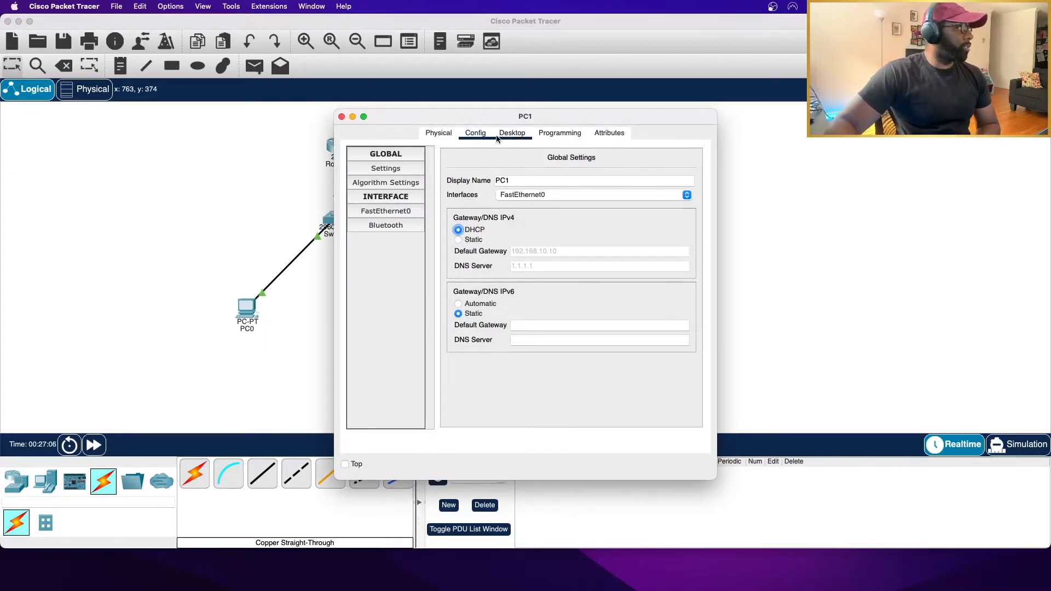
{"action": "left_click", "coordinate": [395, 207]}
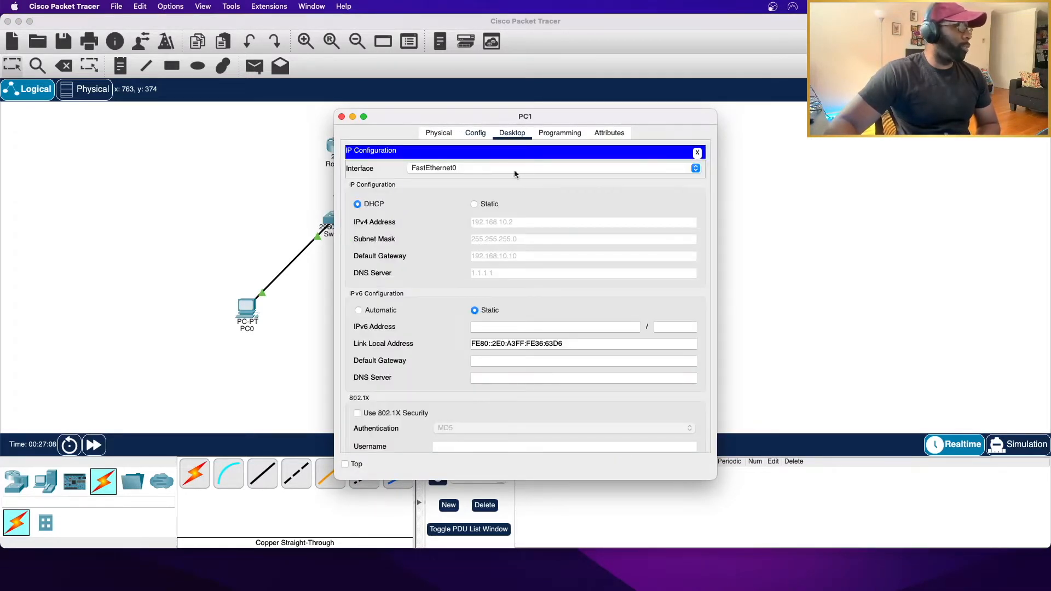
- Close PC1's window and add a generic server to the workspace beside the switch, above PC1
{"action": "left_click", "coordinate": [342, 116]}
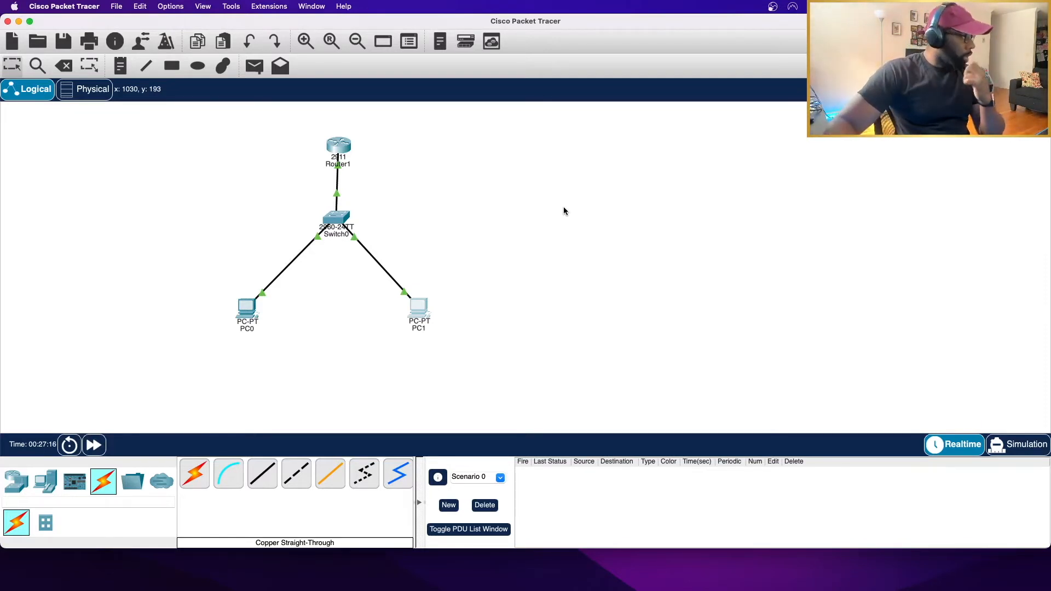
{"action": "left_click", "coordinate": [23, 489]}
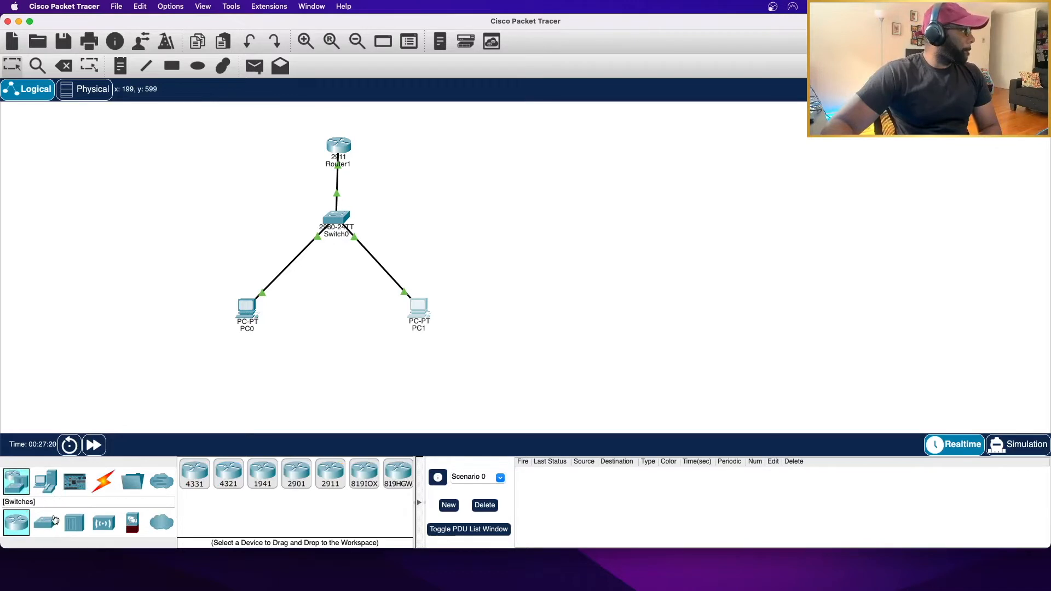
{"action": "left_click", "coordinate": [46, 483]}
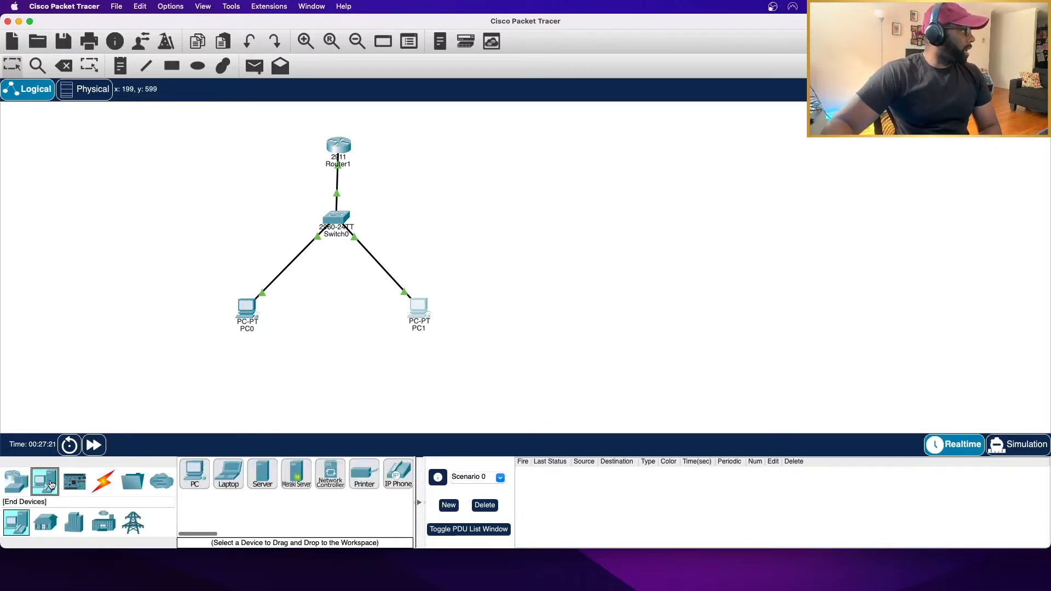
{"action": "left_click", "coordinate": [262, 474]}
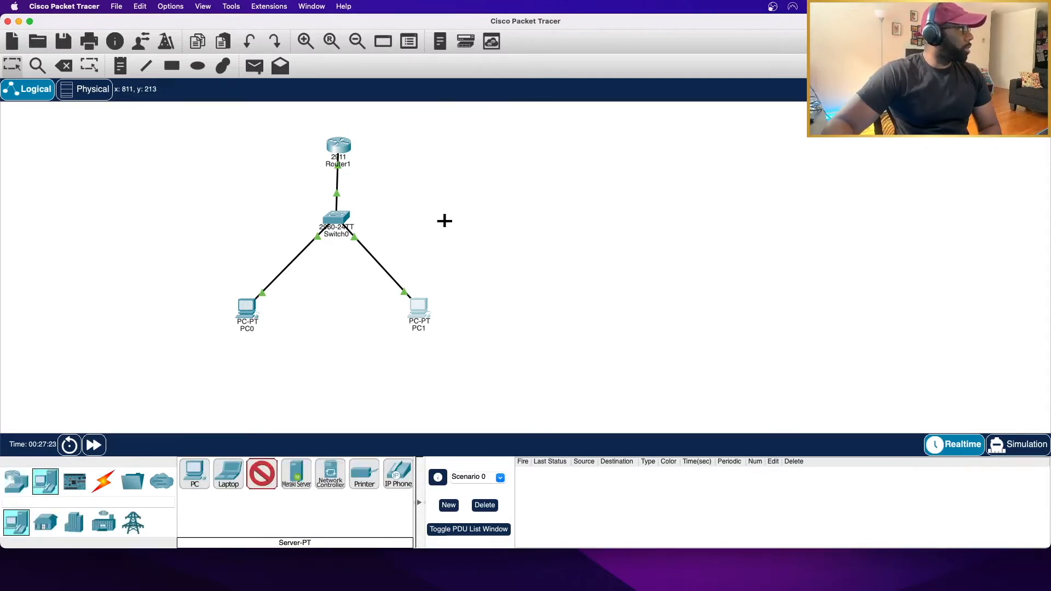
{"action": "left_click", "coordinate": [460, 220]}
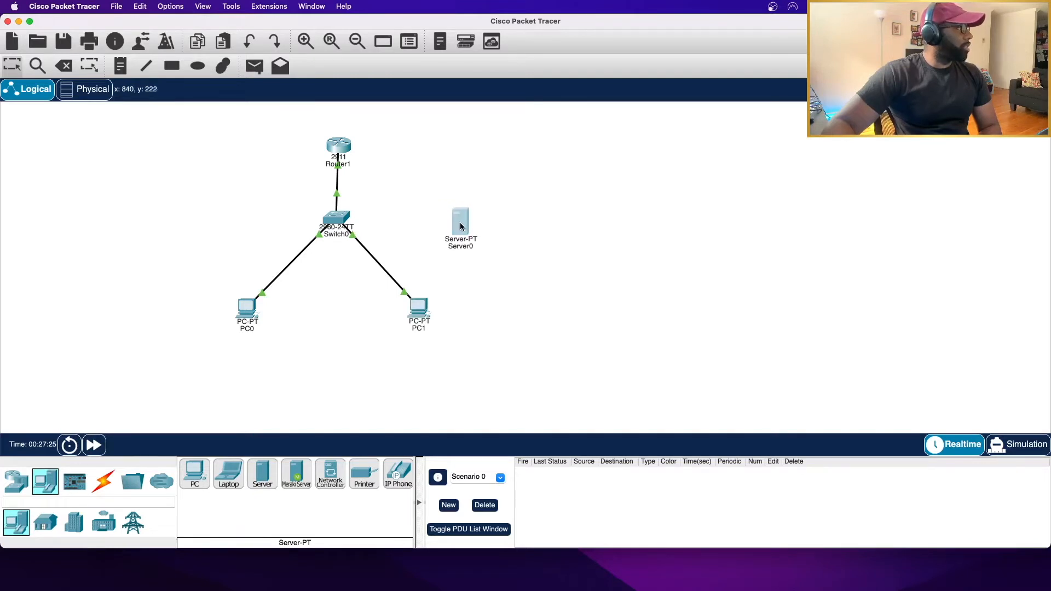
{"action": "left_click", "coordinate": [461, 224]}
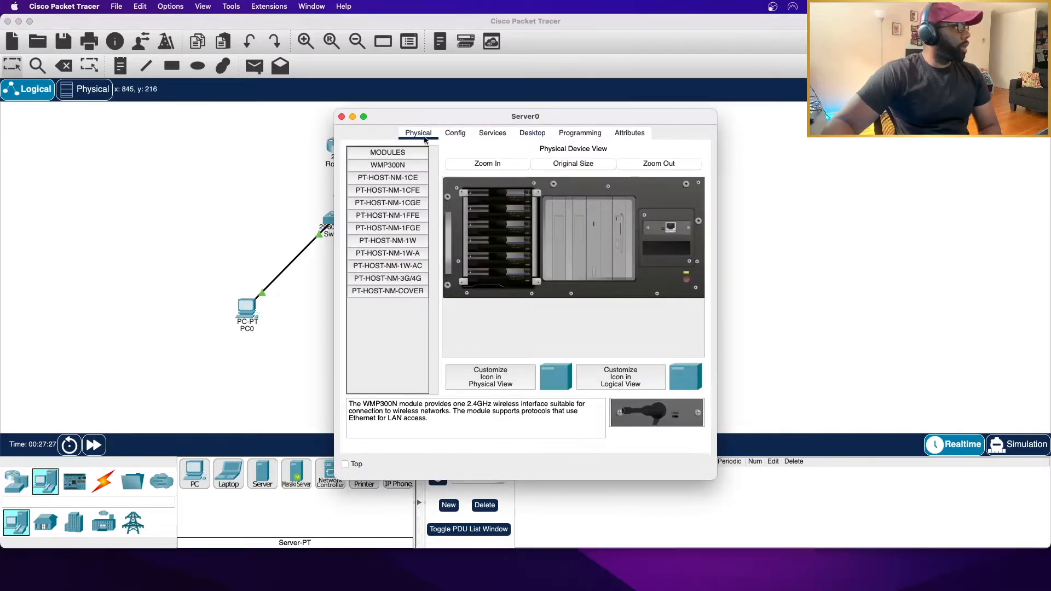
{"action": "left_click", "coordinate": [340, 117]}
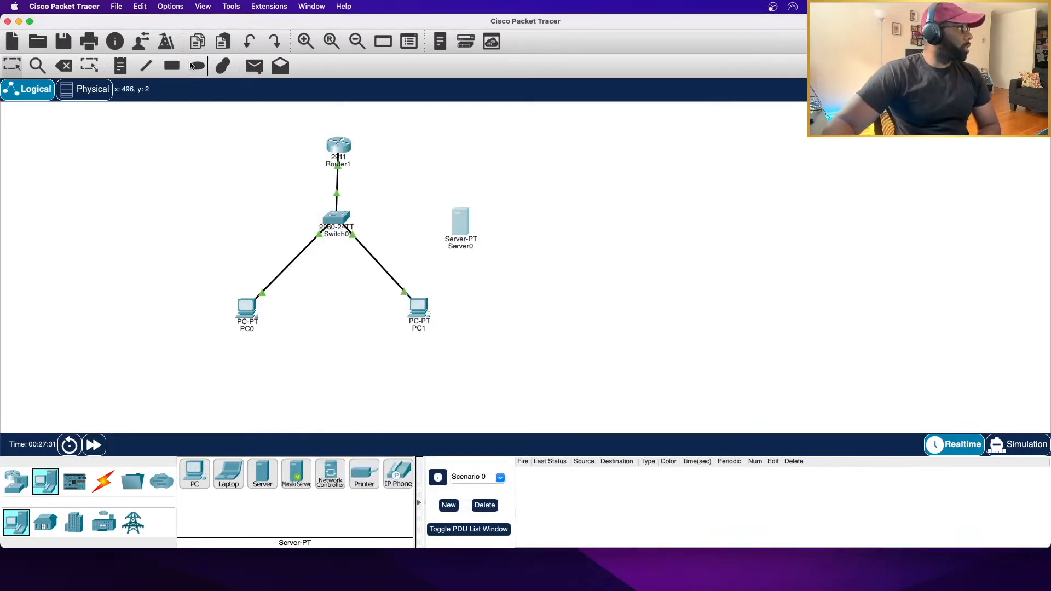
- Add the note "Rogue(bad guy)" beneath the new server, and shift the server and note slightly closer to the switch
{"action": "left_click", "coordinate": [121, 69]}
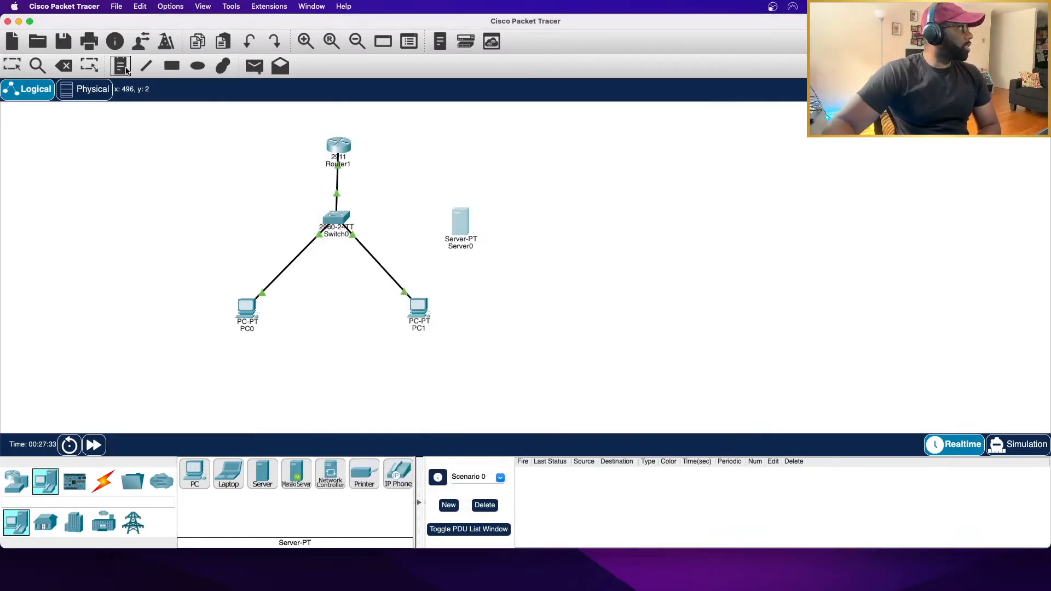
{"action": "left_click", "coordinate": [455, 247]}
{"action": "type", "text": "R"}
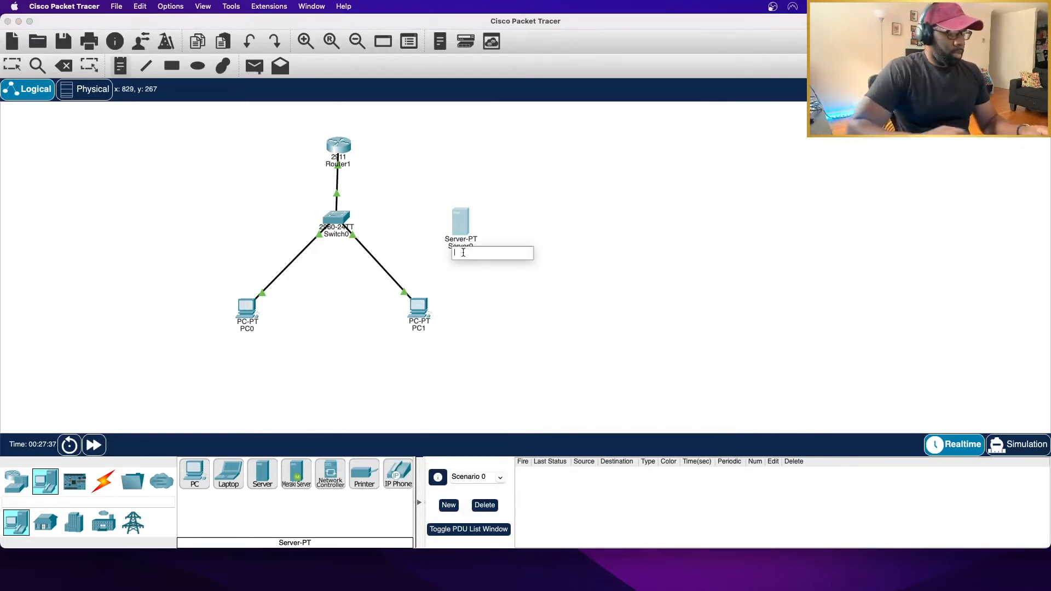
{"action": "type", "text": "ogue"}
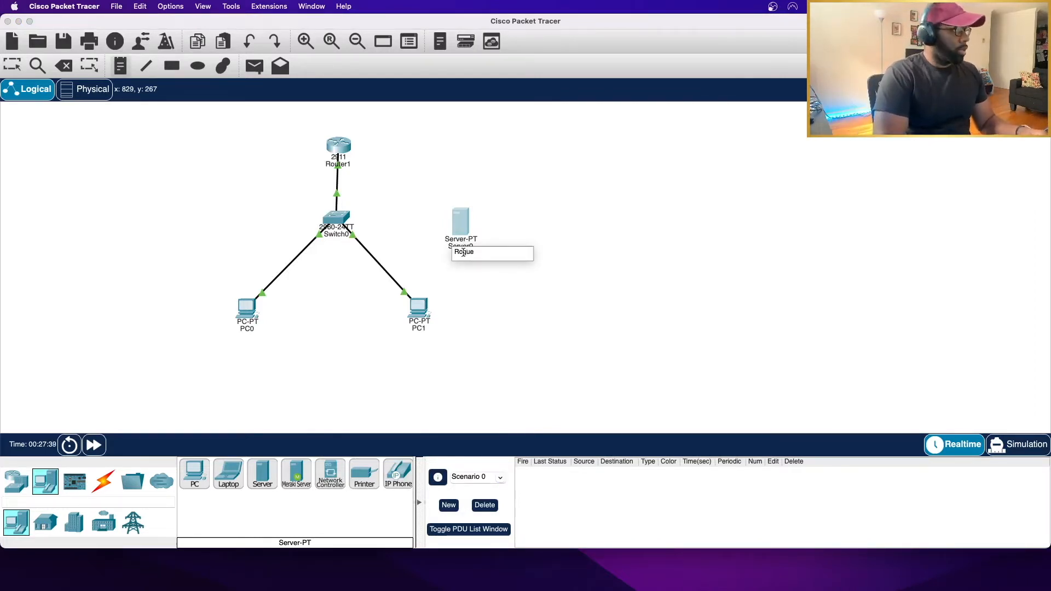
{"action": "type", "text": "(bad"}
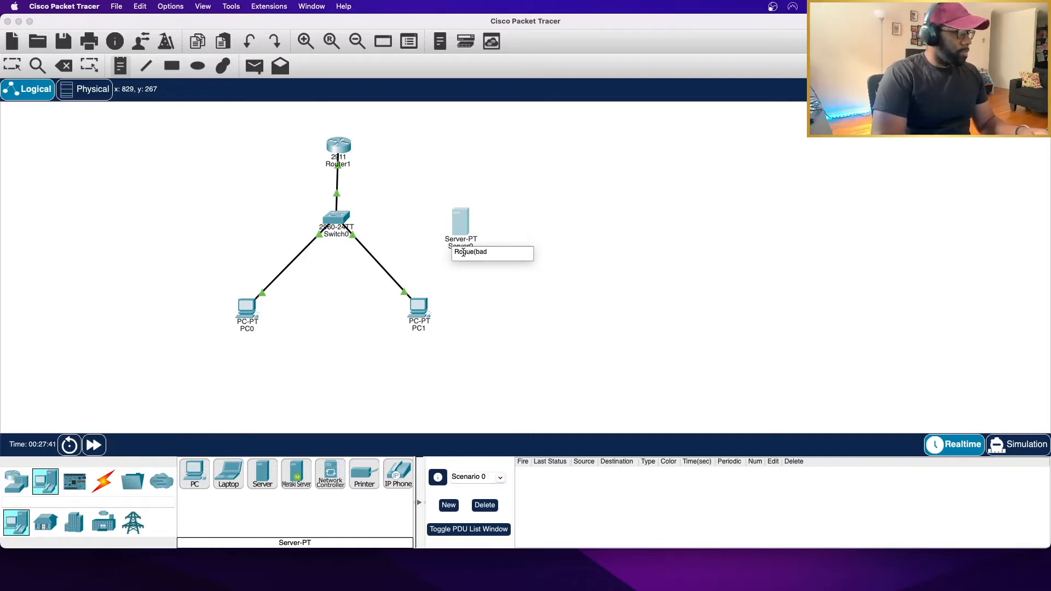
{"action": "type", "text": " guy)"}
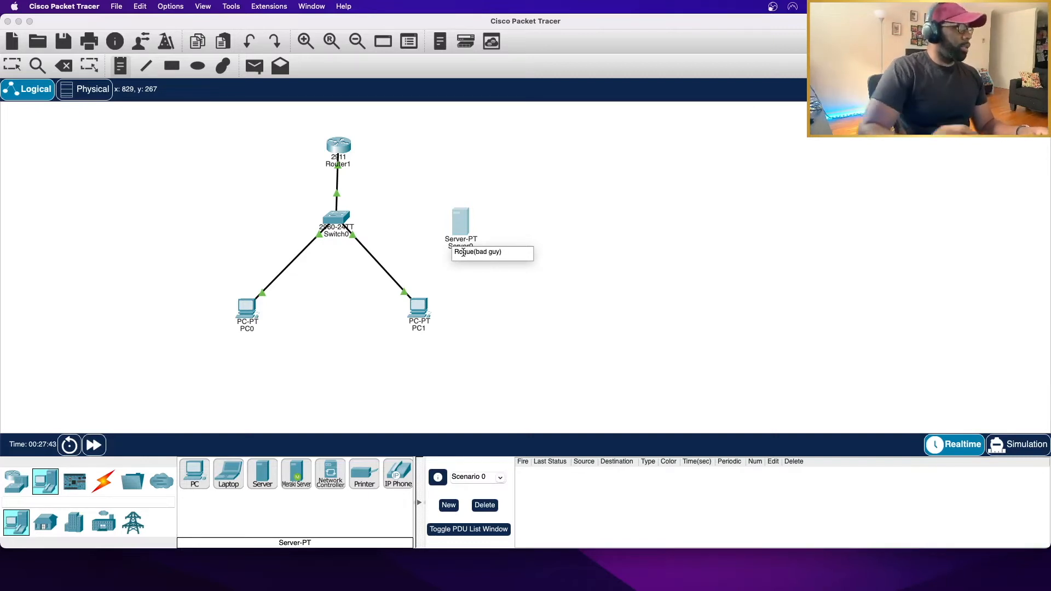
{"action": "left_click", "coordinate": [521, 313]}
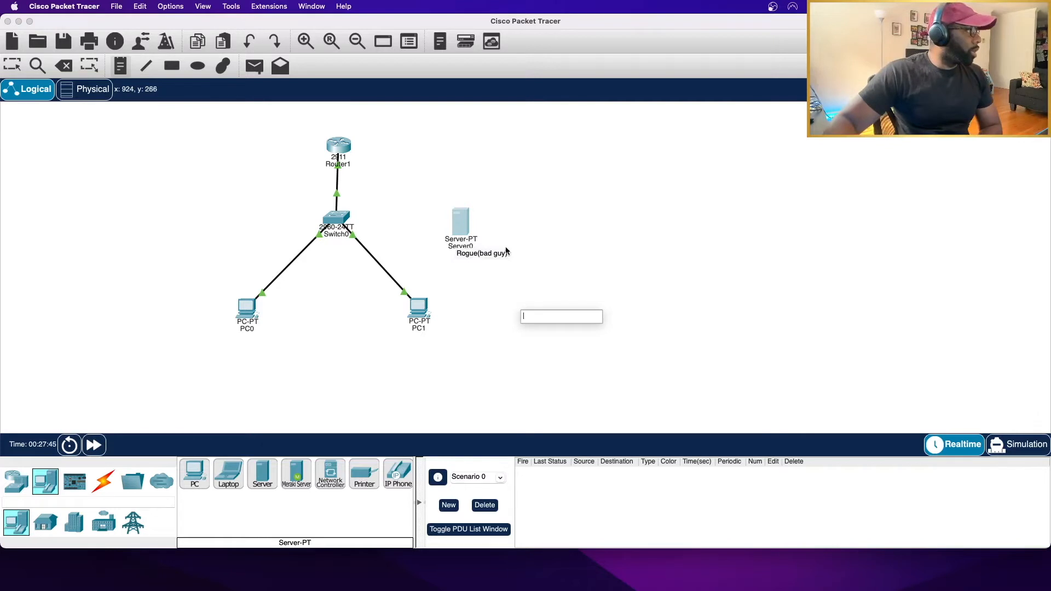
{"action": "left_click", "coordinate": [12, 65]}
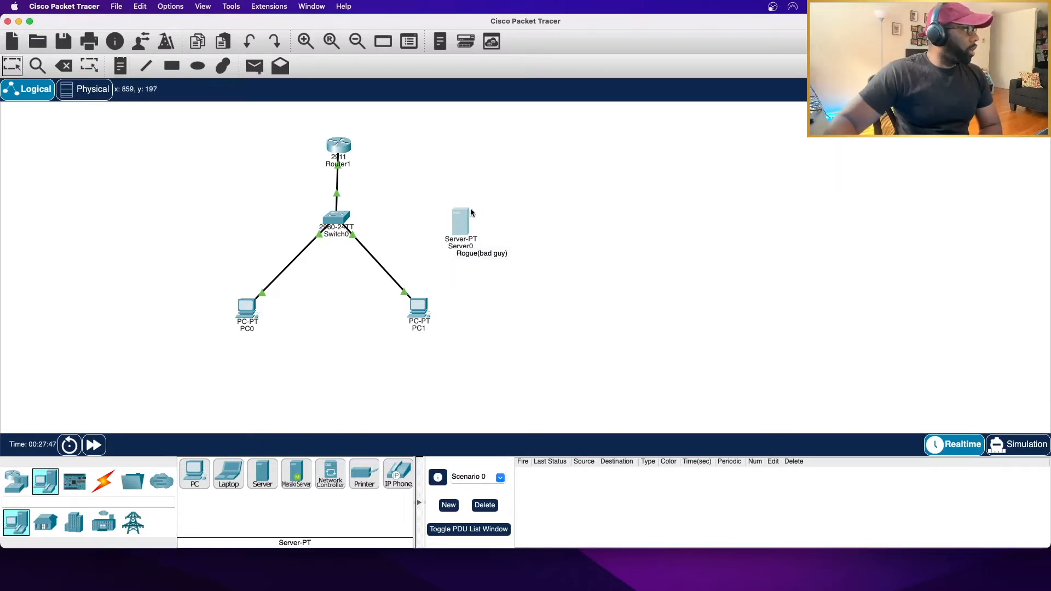
{"action": "left_click_drag", "start_coordinate": [463, 220], "coordinate": [452, 216]}
{"action": "left_click_drag", "start_coordinate": [483, 253], "coordinate": [457, 239]}
- In Server0's DHCP service, set serverPool's default gateway to 192.168.20.254 and its DNS server to 1.1.1.1
{"action": "left_click", "coordinate": [449, 219]}
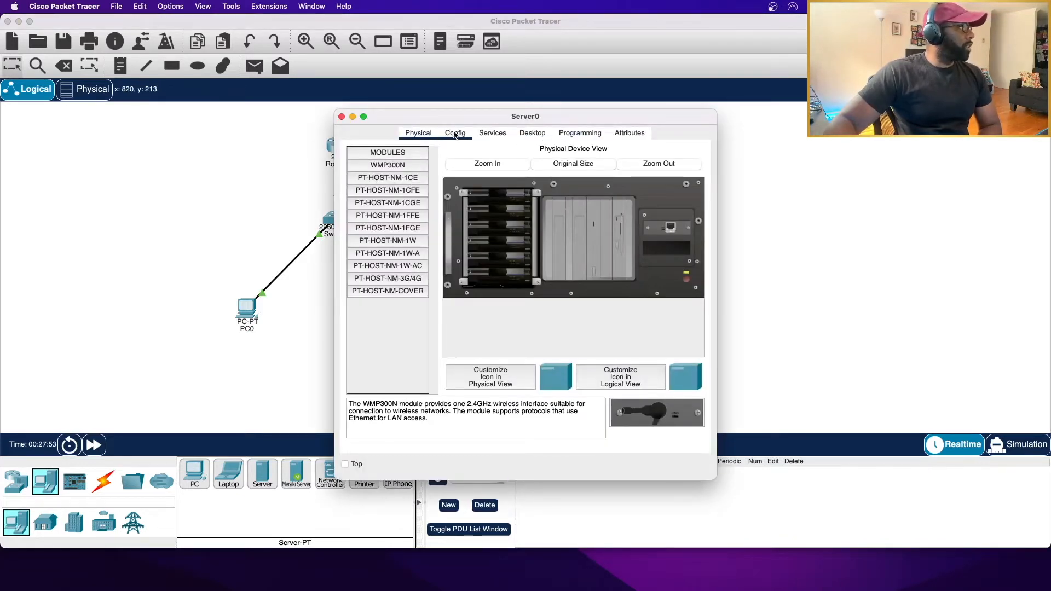
{"action": "left_click", "coordinate": [499, 134]}
{"action": "left_click", "coordinate": [393, 182]}
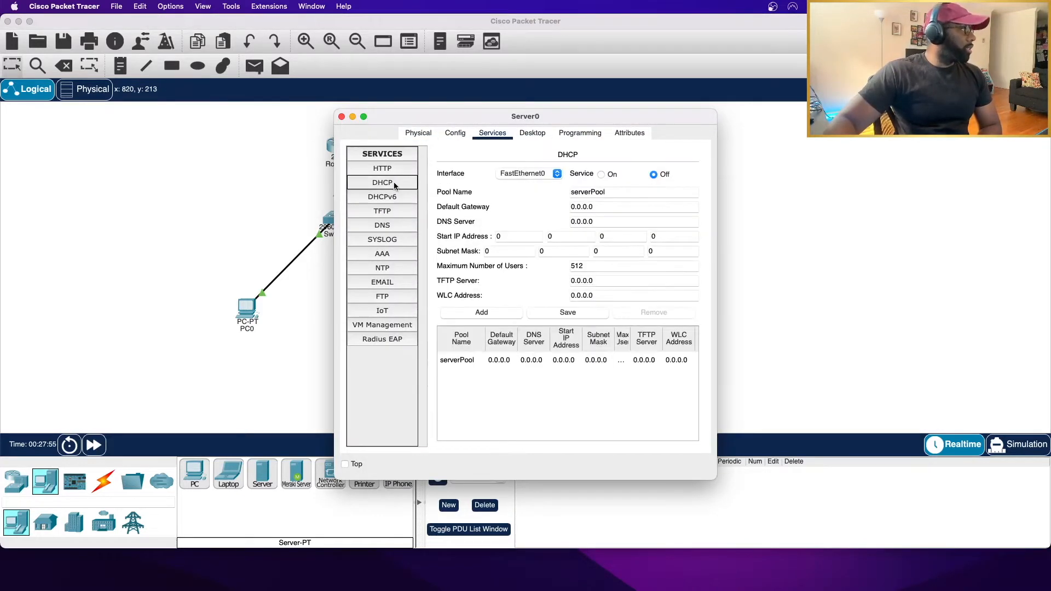
{"action": "left_click", "coordinate": [635, 192]}
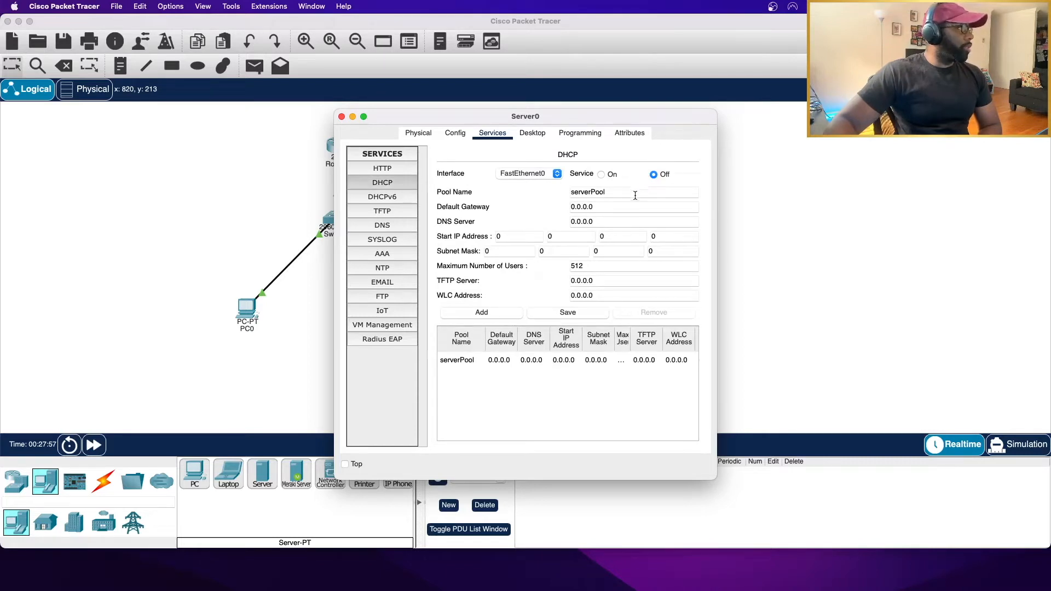
{"action": "key", "text": "Tab"}
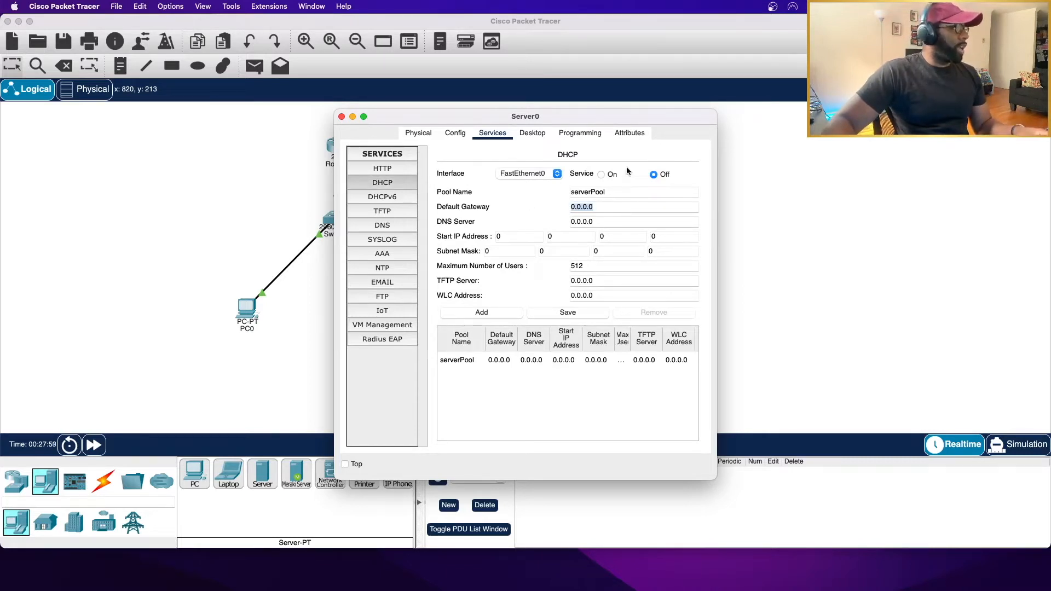
{"action": "type", "text": "192.16"}
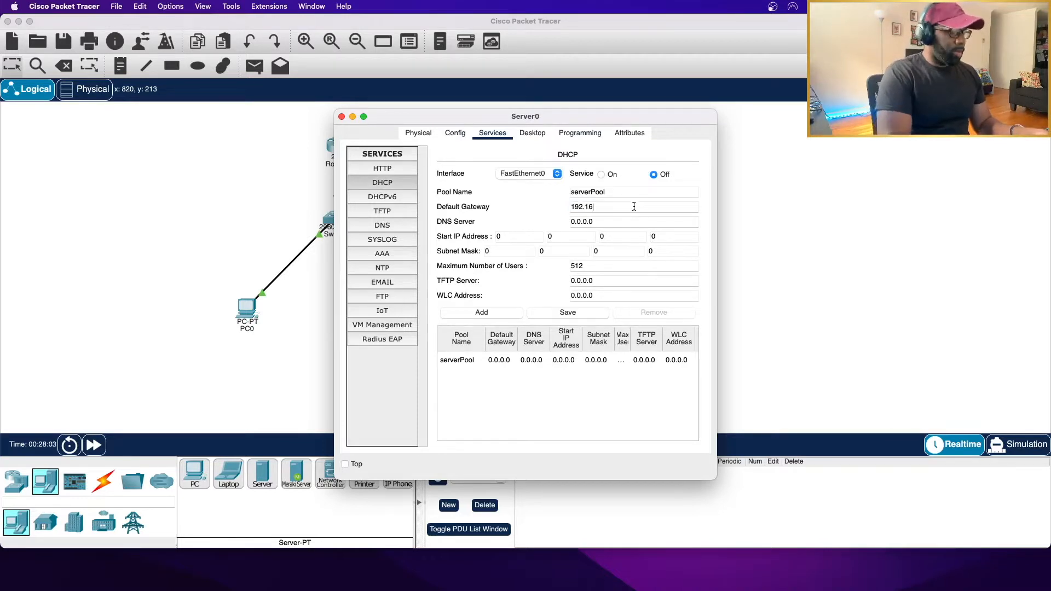
{"action": "type", "text": "8.20"}
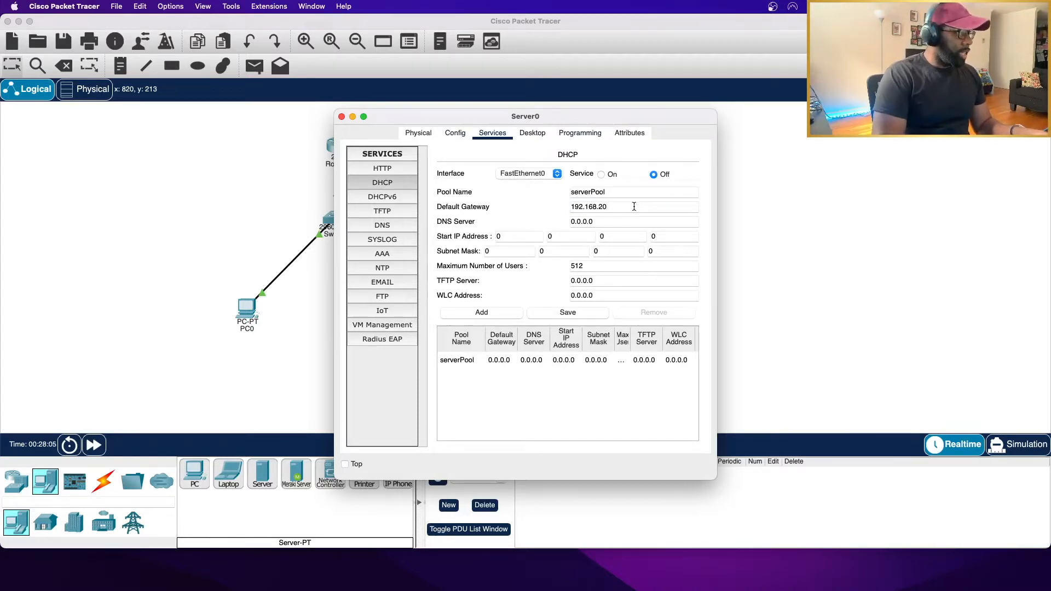
{"action": "type", "text": ".254"}
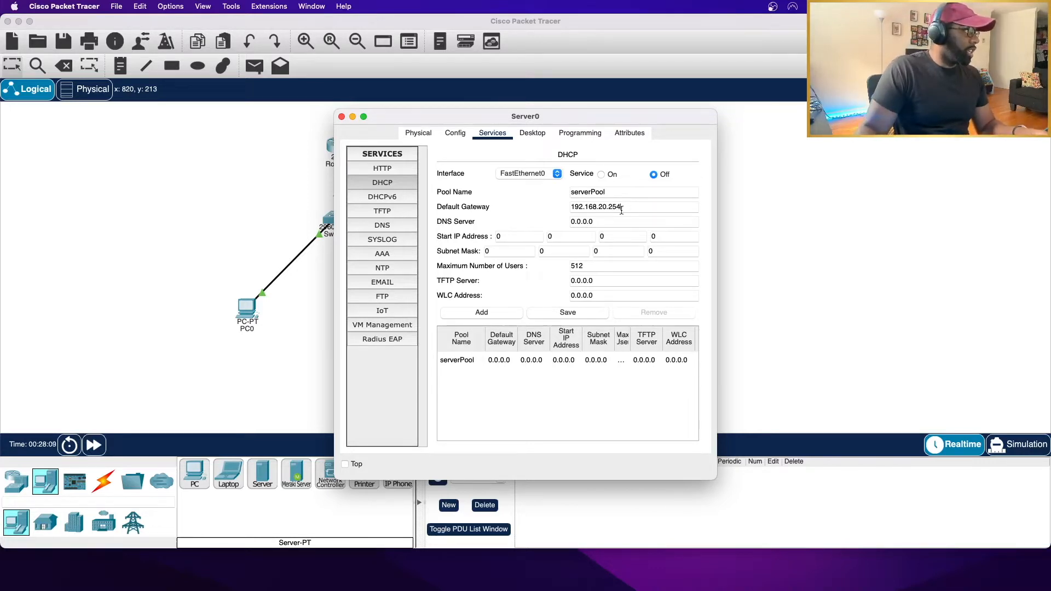
{"action": "triple_click", "coordinate": [600, 221]}
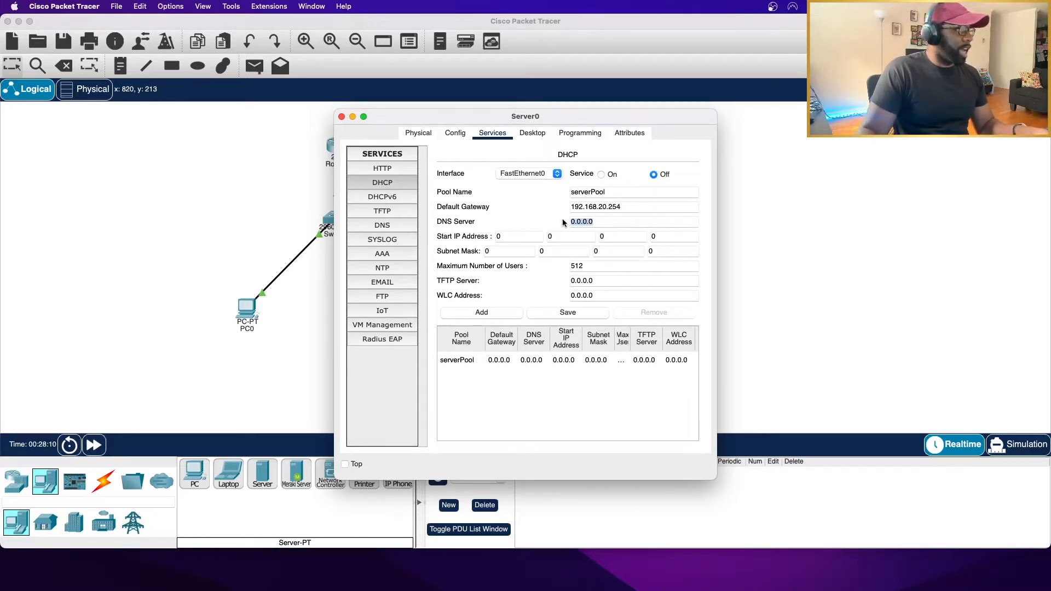
{"action": "type", "text": "1.1"}
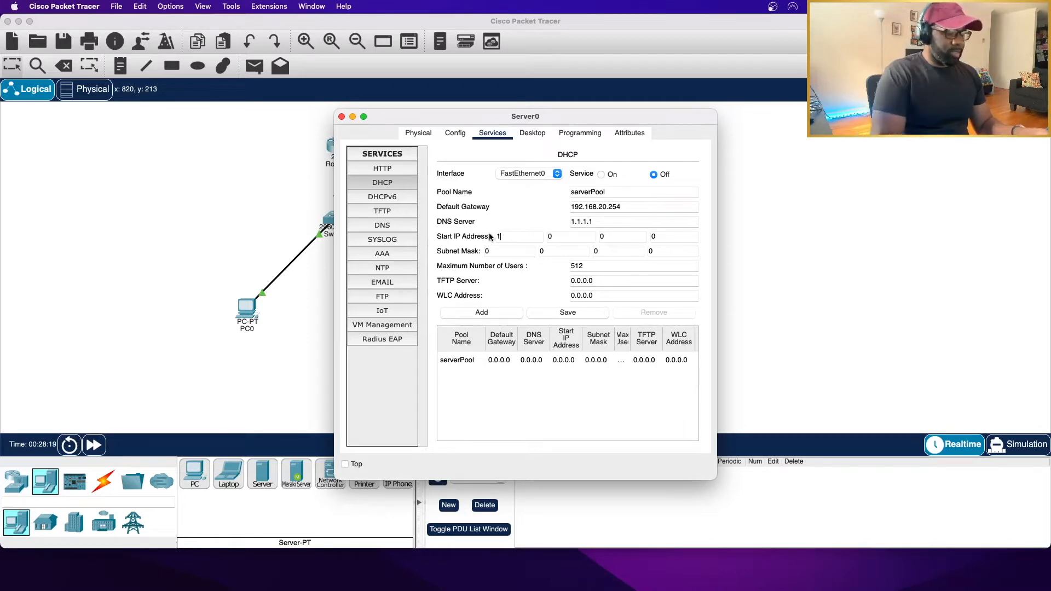
- Set serverPool's start IP address to 192.168.20.100 and save the pool
{"action": "type", "text": ".168"}
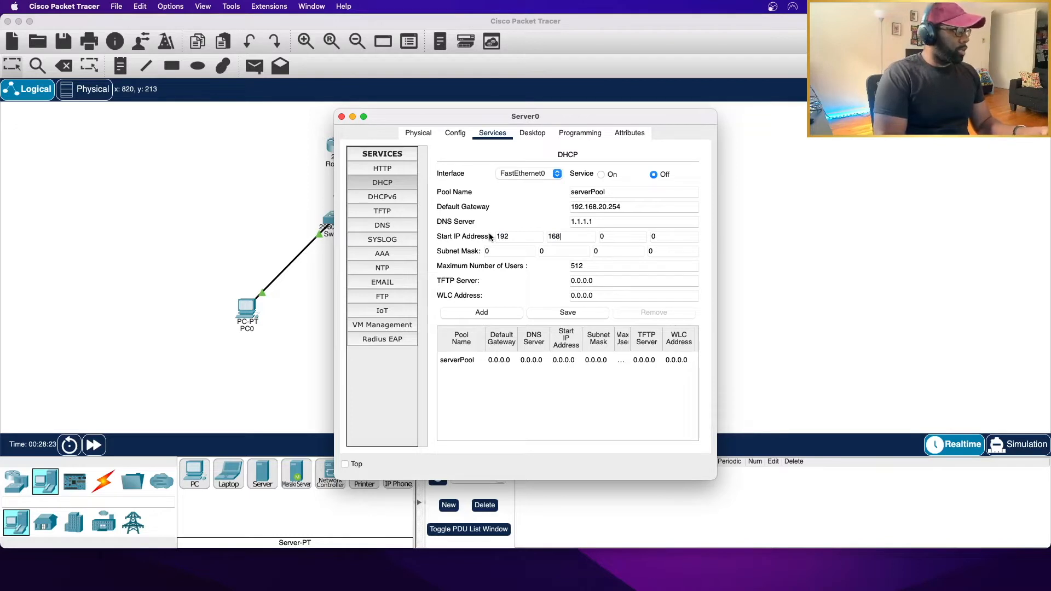
{"action": "type", "text": ".20"}
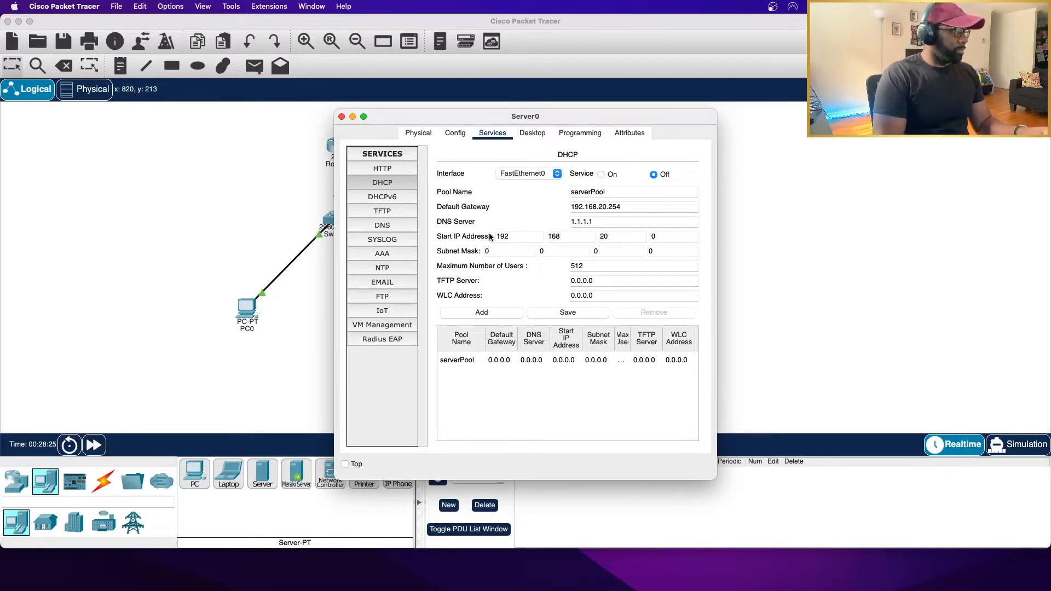
{"action": "type", "text": ".100"}
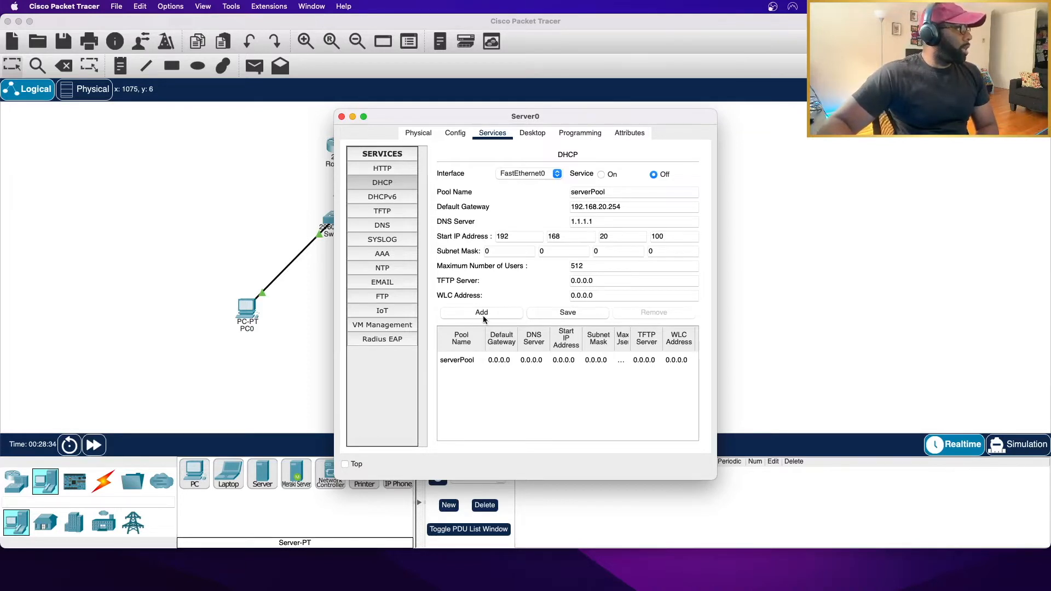
{"action": "left_click", "coordinate": [550, 310]}
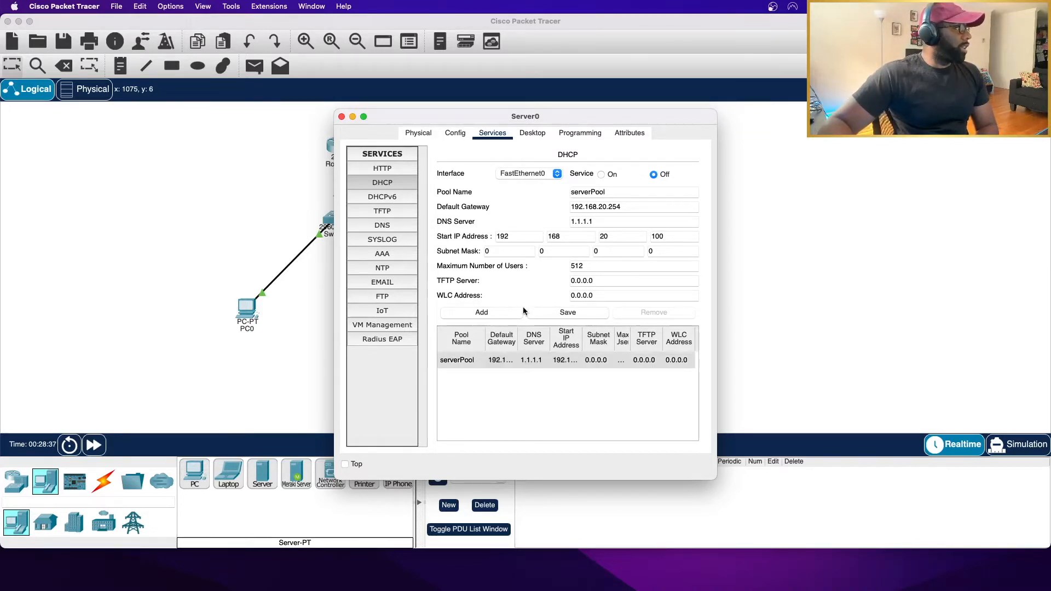
- Give Server0 the static IPv4 address 192.168.20.1 with subnet mask 255.255.255.0 in its IP Configuration
{"action": "left_click", "coordinate": [463, 134]}
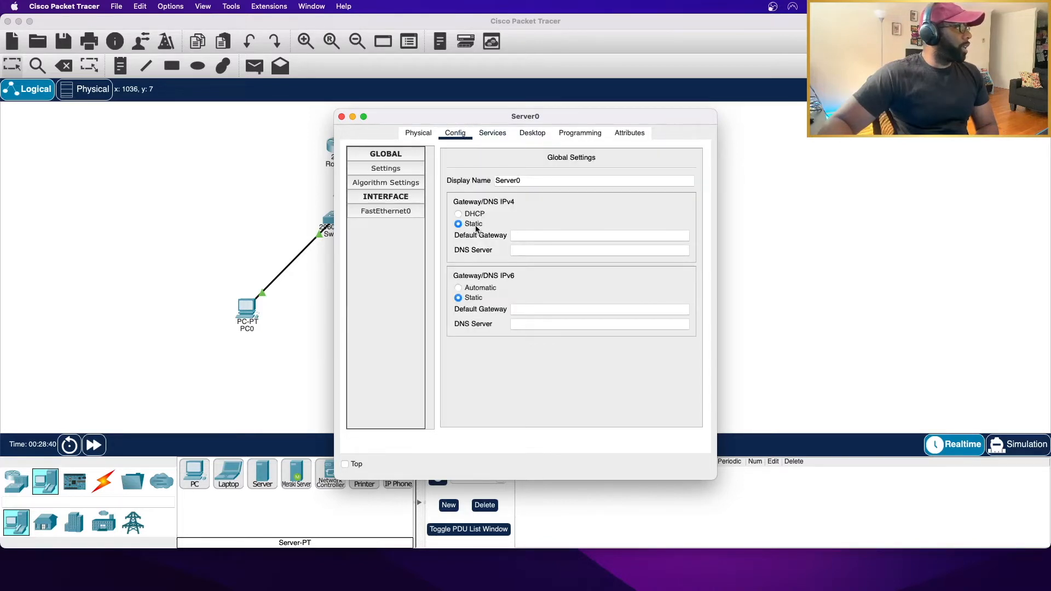
{"action": "left_click", "coordinate": [530, 135]}
{"action": "left_click", "coordinate": [387, 195]}
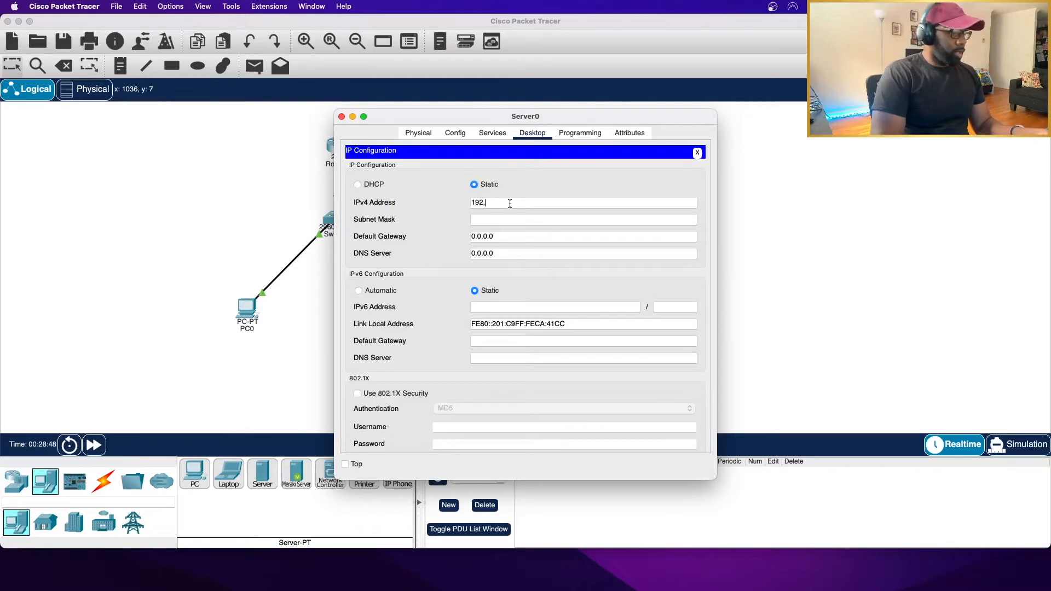
{"action": "type", "text": ".168.20"}
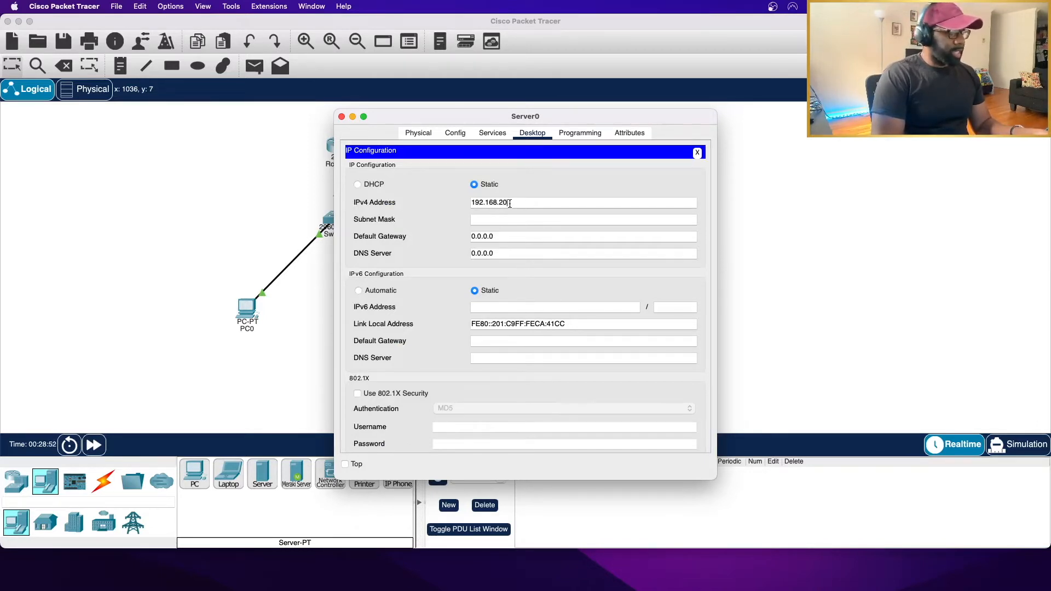
{"action": "type", "text": ".25"}
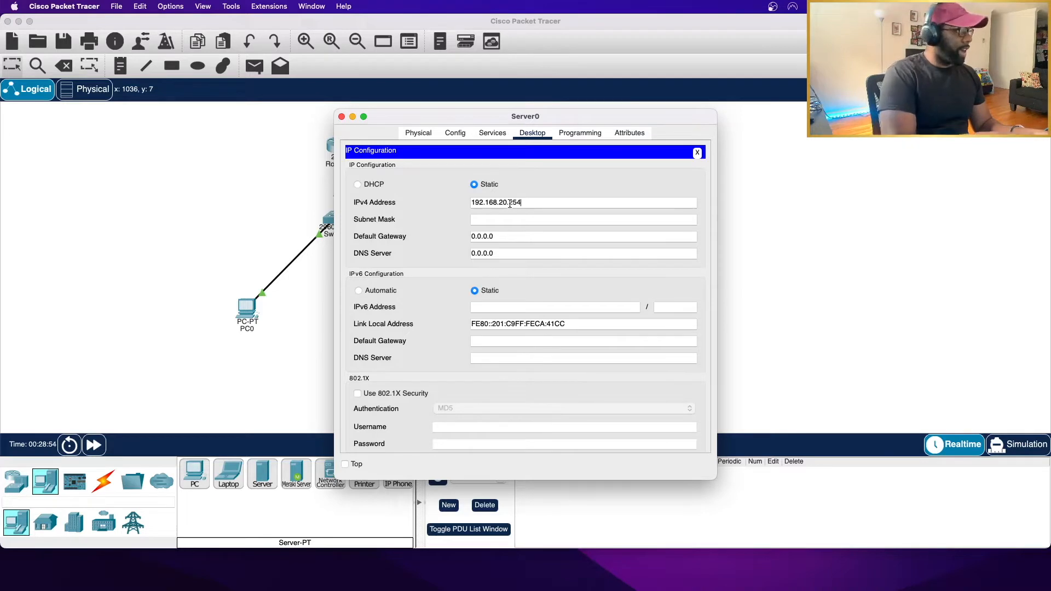
{"action": "type", "text": "4"}
{"action": "left_click", "coordinate": [536, 218]}
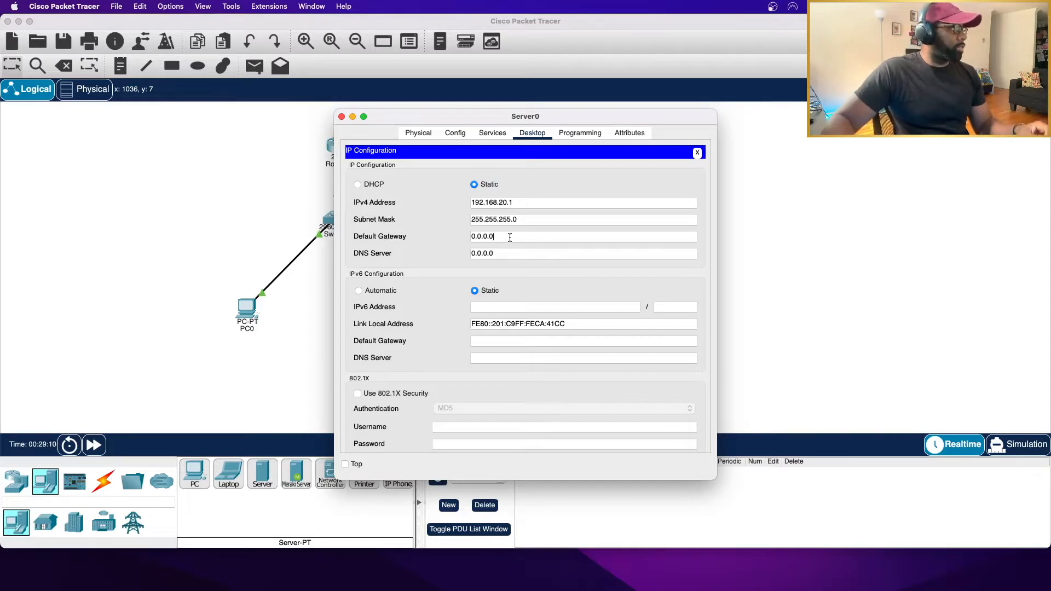
- Set Server0's IPv4 default gateway to 192.168.20.1 and its DNS server to 1.1.1.1 in the IP Configuration
{"action": "key", "text": "super+a"}
{"action": "type", "text": "192.168"}
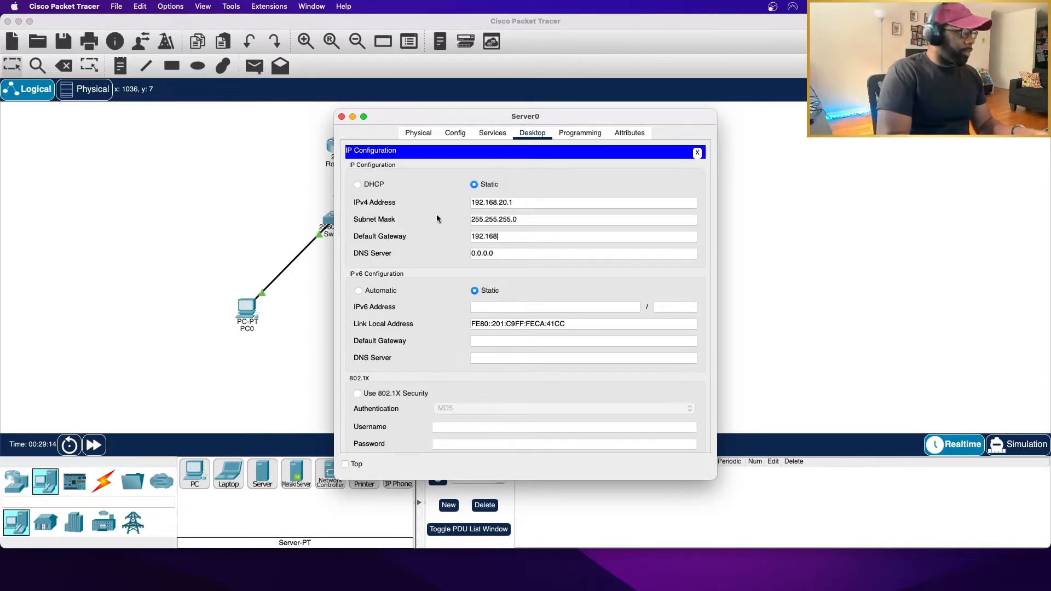
{"action": "type", "text": ".20.1"}
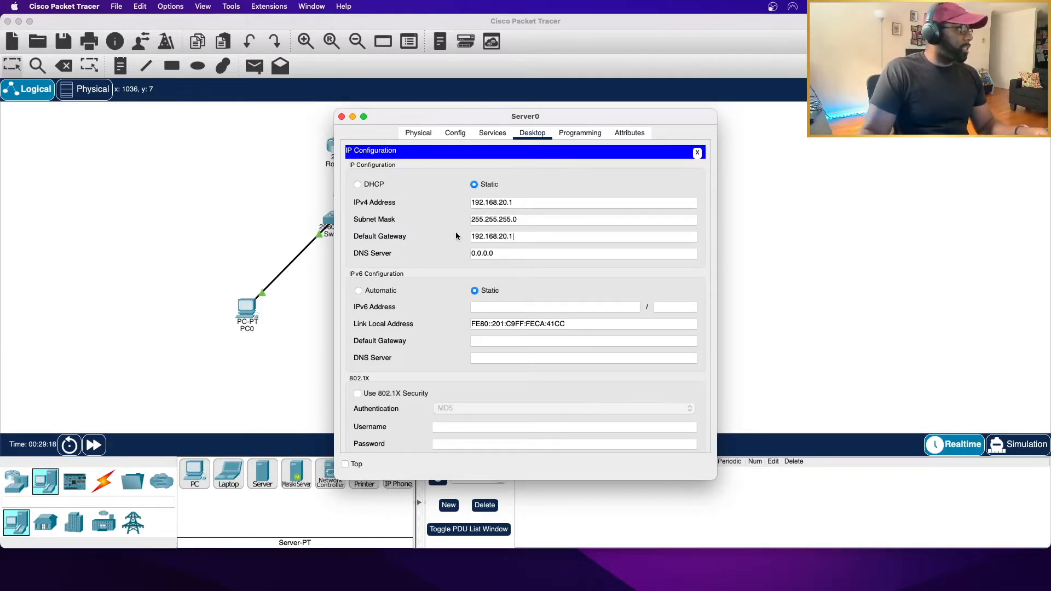
{"action": "left_click_drag", "start_coordinate": [494, 255], "coordinate": [407, 245]}
{"action": "type", "text": "1.1"}
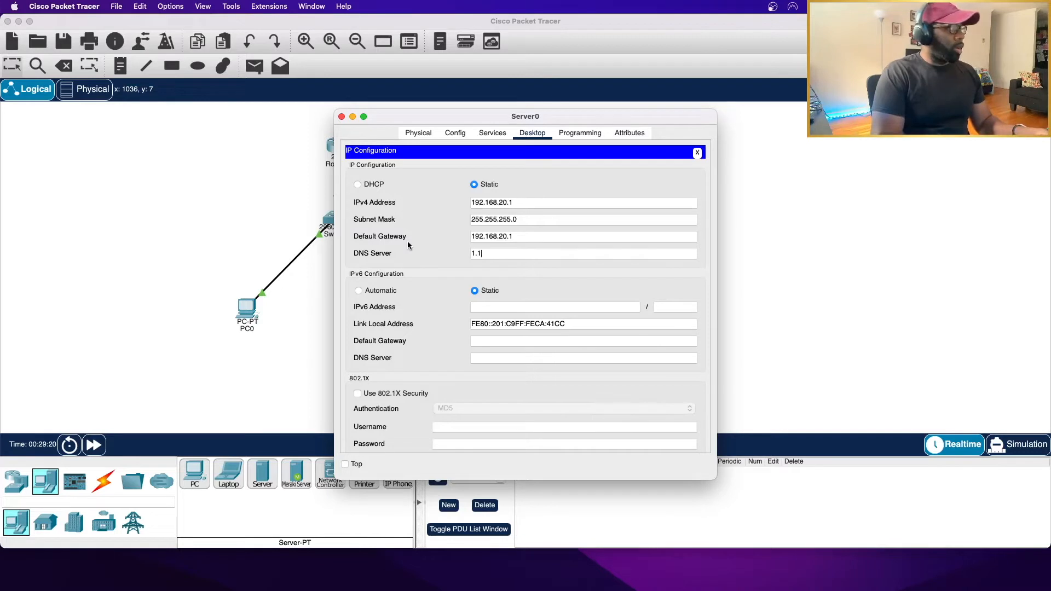
{"action": "type", "text": ".1.1"}
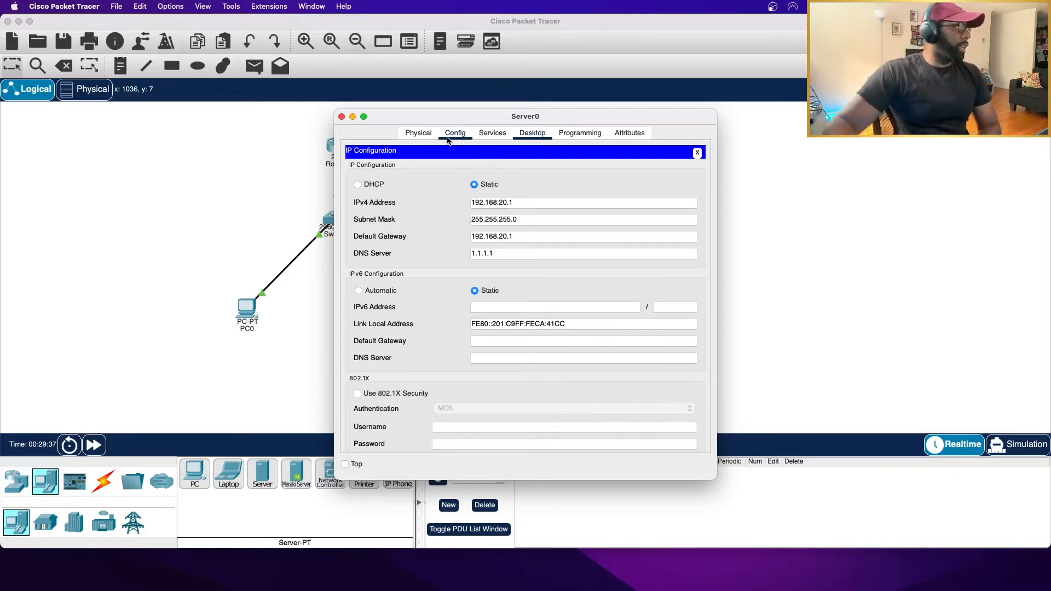
- Change the default gateway of serverPool in Server0's DHCP service to 192.168.20.1 and close the server's window
{"action": "left_click", "coordinate": [505, 135]}
{"action": "left_click", "coordinate": [628, 208]}
{"action": "key", "text": "BackSpace"}
{"action": "key", "text": "BackSpace"}
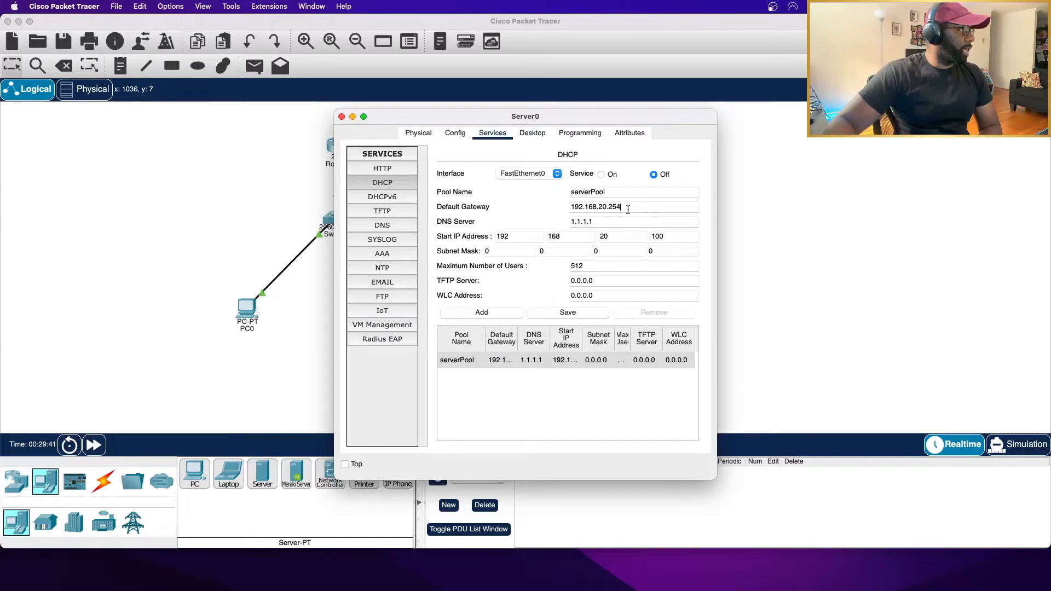
{"action": "key", "text": "BackSpace"}
{"action": "type", "text": "1"}
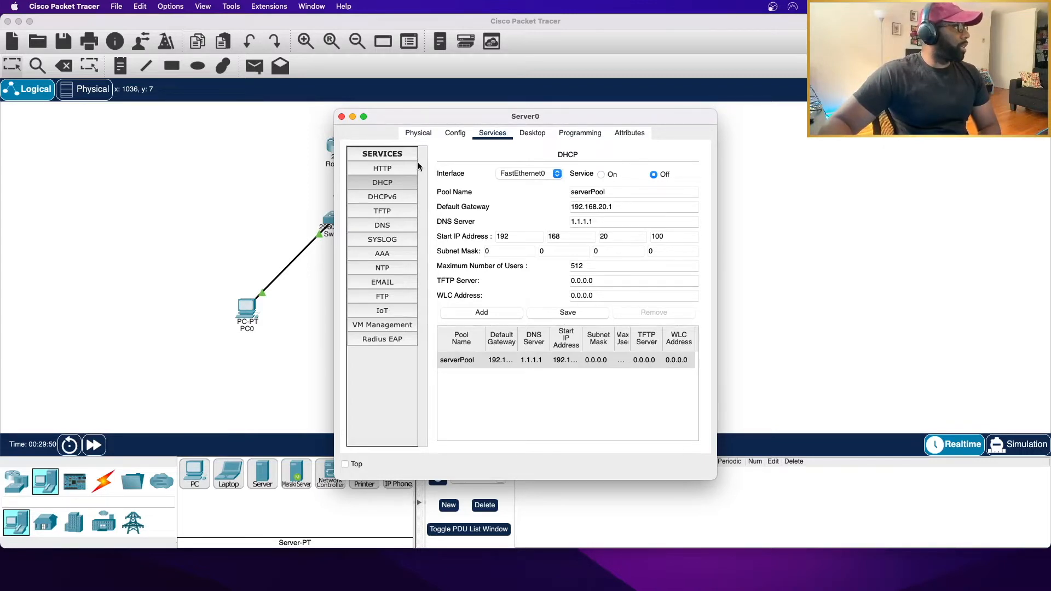
{"action": "left_click", "coordinate": [341, 117]}
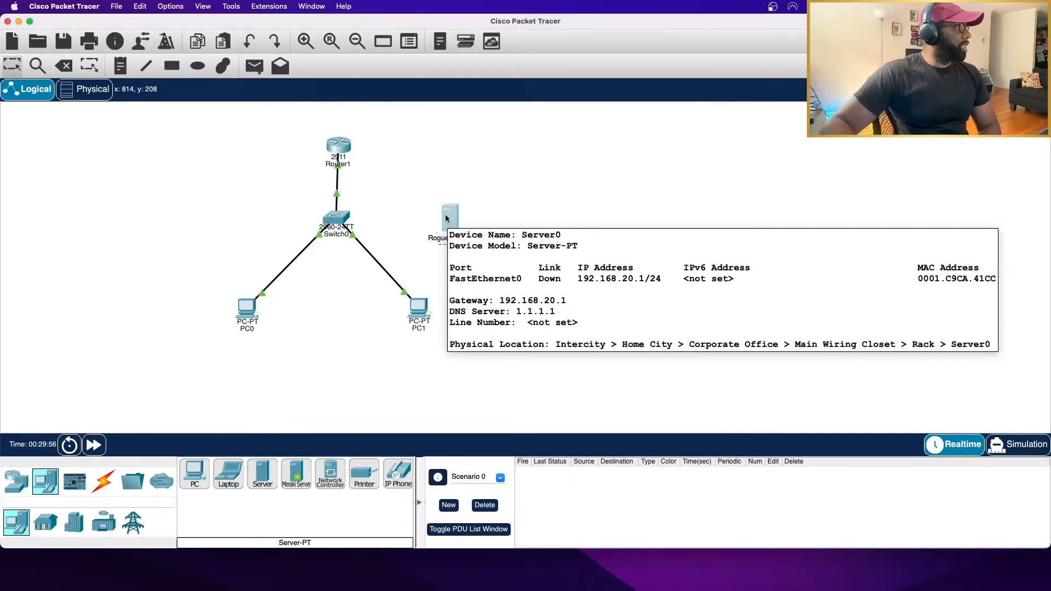
- Connect Server0's FastEthernet0 to FastEthernet0/3 on the switch with a copper straight-through cable
{"action": "left_click", "coordinate": [103, 481]}
{"action": "left_click", "coordinate": [262, 473]}
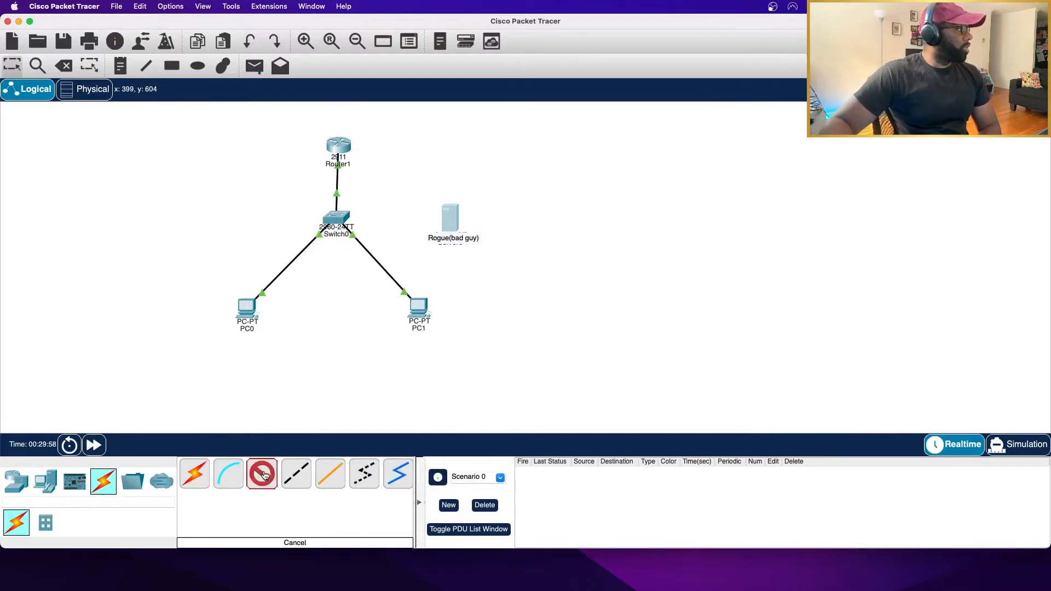
{"action": "left_click", "coordinate": [449, 219]}
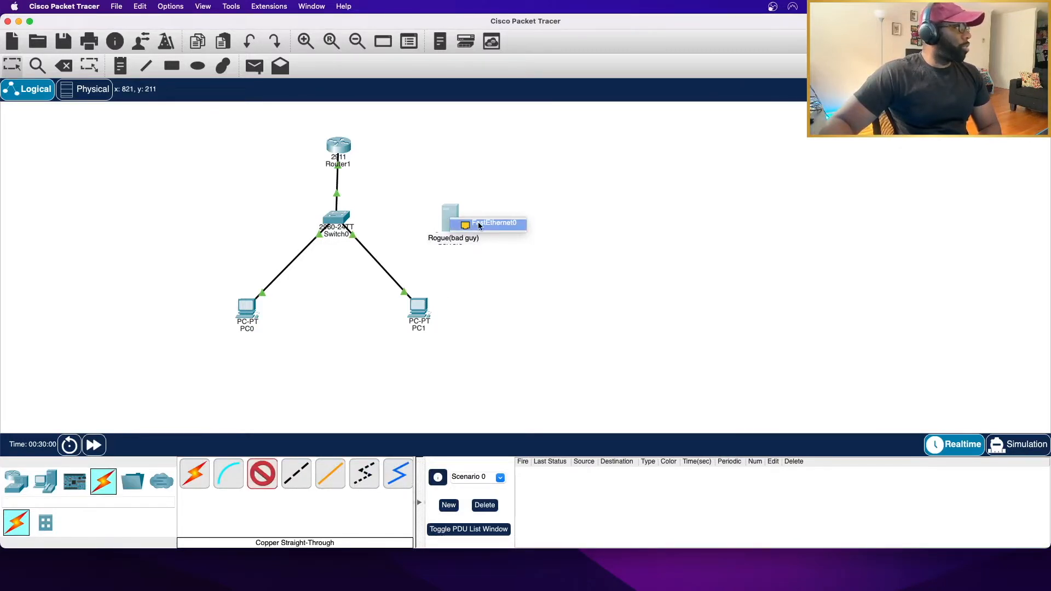
{"action": "left_click", "coordinate": [475, 226]}
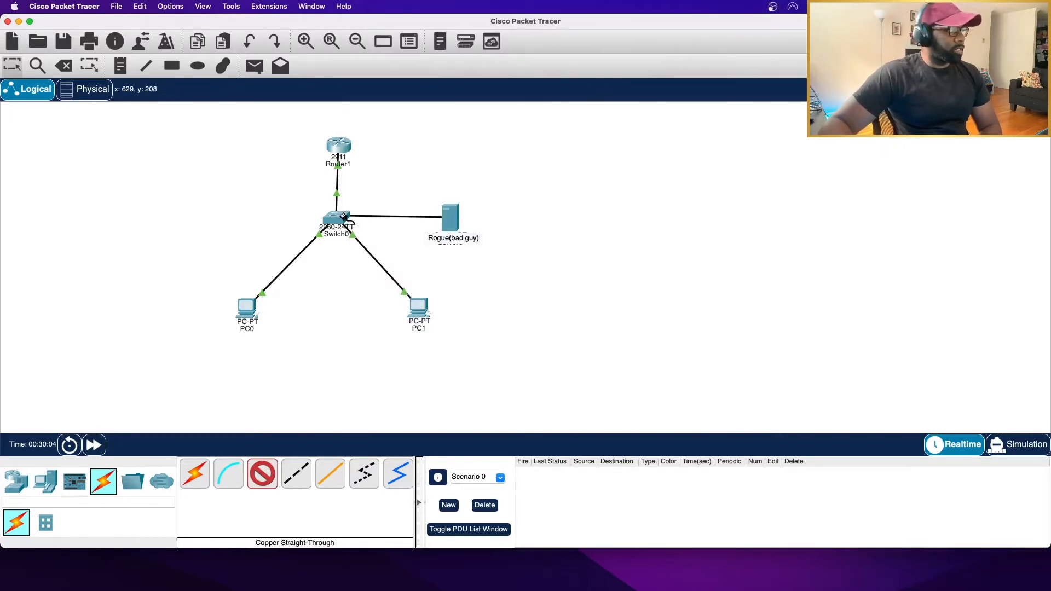
{"action": "left_click", "coordinate": [343, 216]}
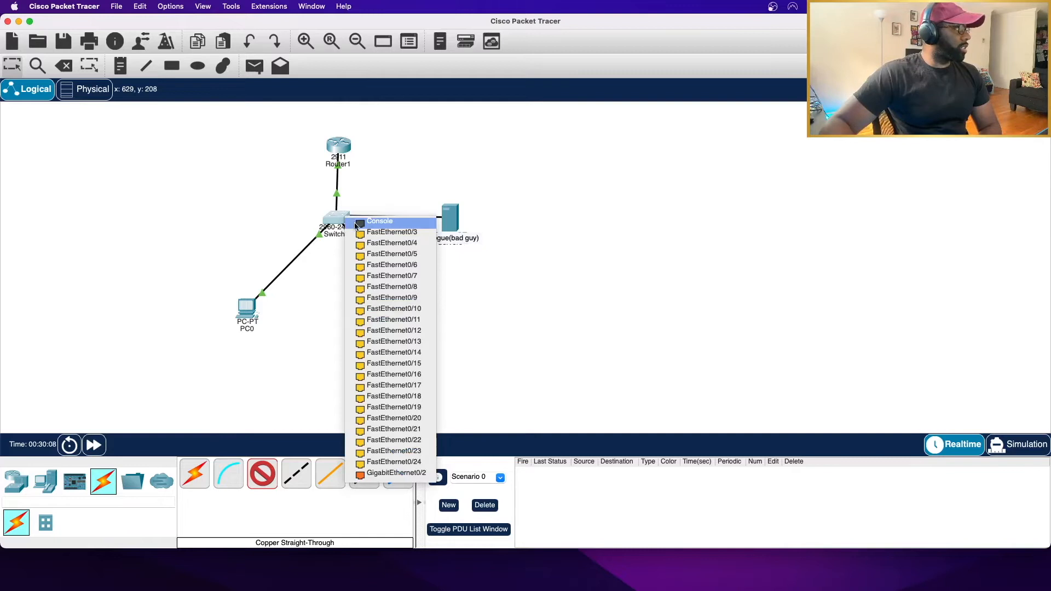
{"action": "left_click", "coordinate": [376, 234]}
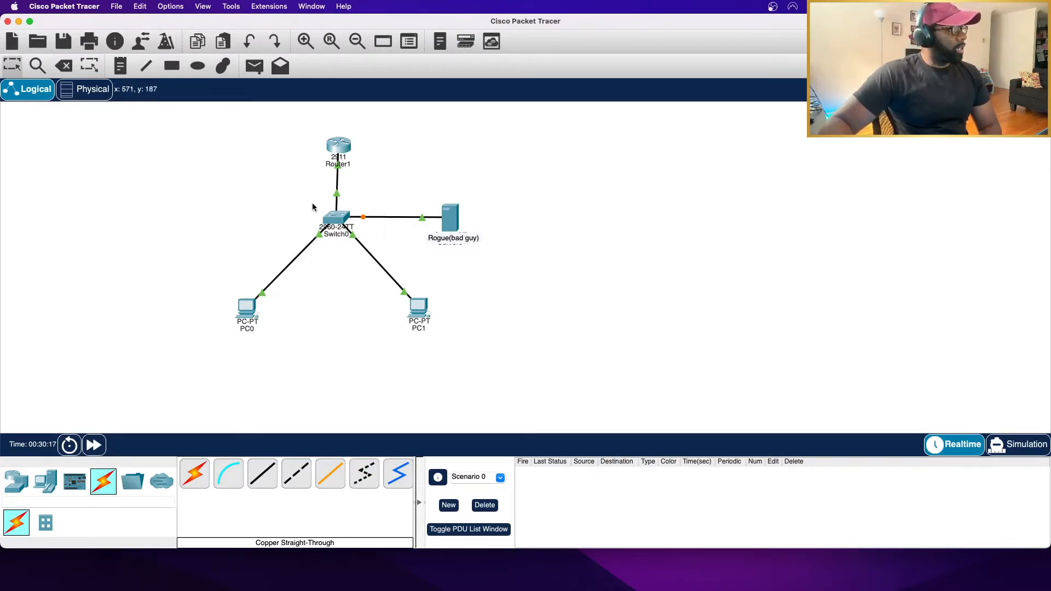
- Enter interface configuration mode for g0/0 on Router1's command line, and close the router's window
{"action": "left_click", "coordinate": [339, 148]}
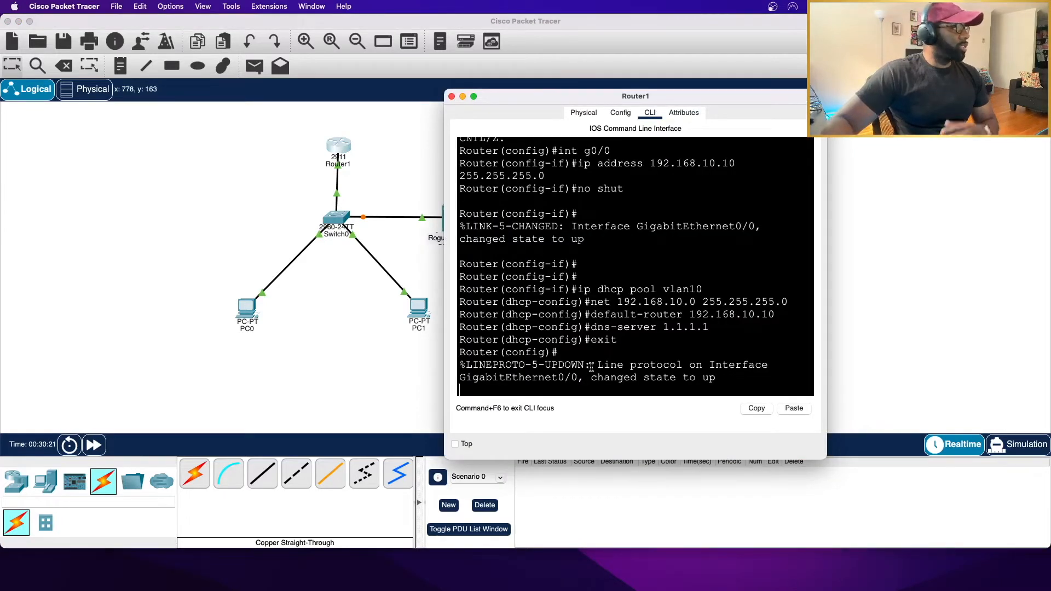
{"action": "key", "text": "Return"}
{"action": "key", "text": "Return"}
{"action": "key", "text": "Return"}
{"action": "type", "text": "i"}
{"action": "type", "text": "p"}
{"action": "key", "text": "BackSpace"}
{"action": "key", "text": "BackSpace"}
{"action": "type", "text": "int g0/"}
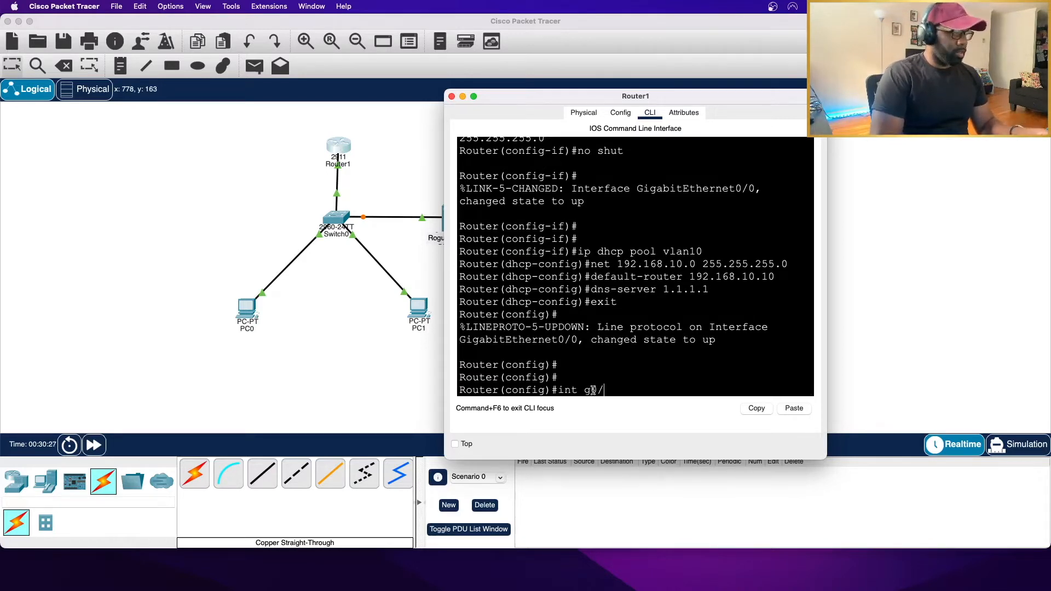
{"action": "type", "text": "1"}
{"action": "key", "text": "BackSpace"}
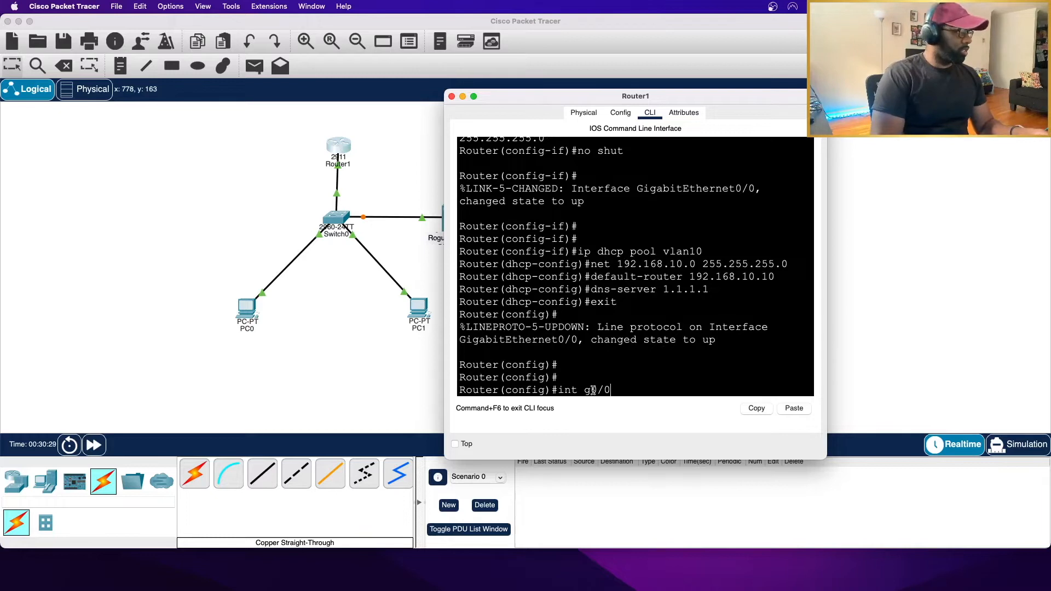
{"action": "type", "text": "0"}
{"action": "key", "text": "Return"}
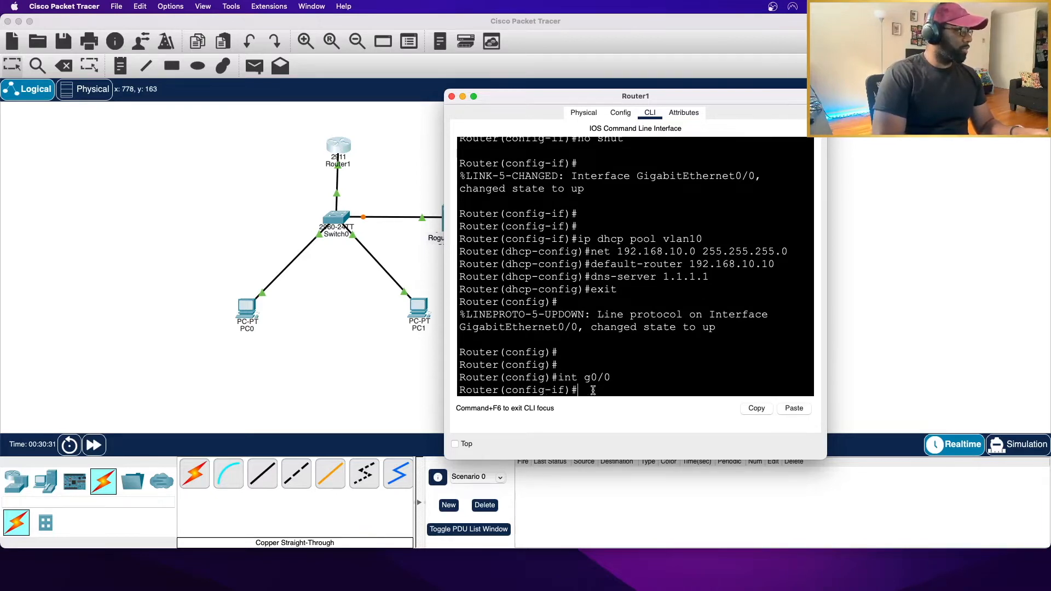
{"action": "left_click", "coordinate": [452, 96]}
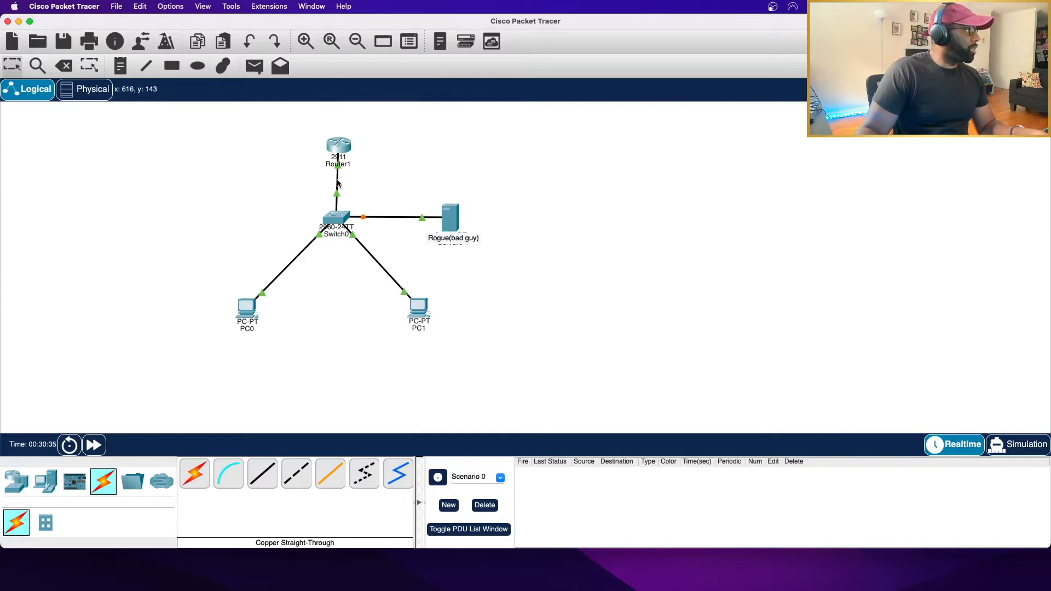
- Shut down Router1's g0/0 interface and move the router slightly farther up from the switch
{"action": "left_click", "coordinate": [338, 145]}
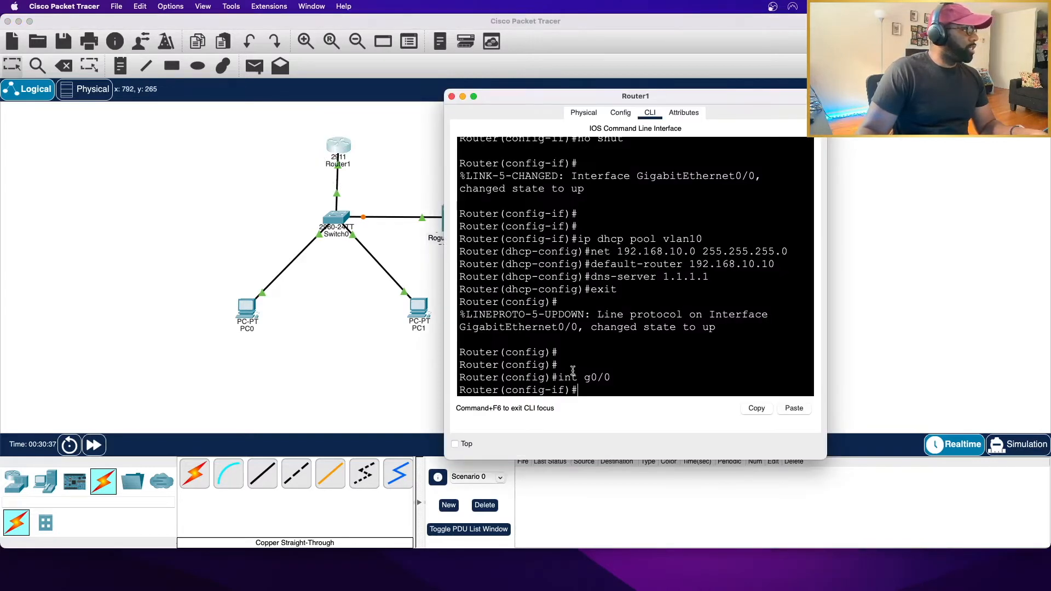
{"action": "type", "text": "shut"}
{"action": "key", "text": "Return"}
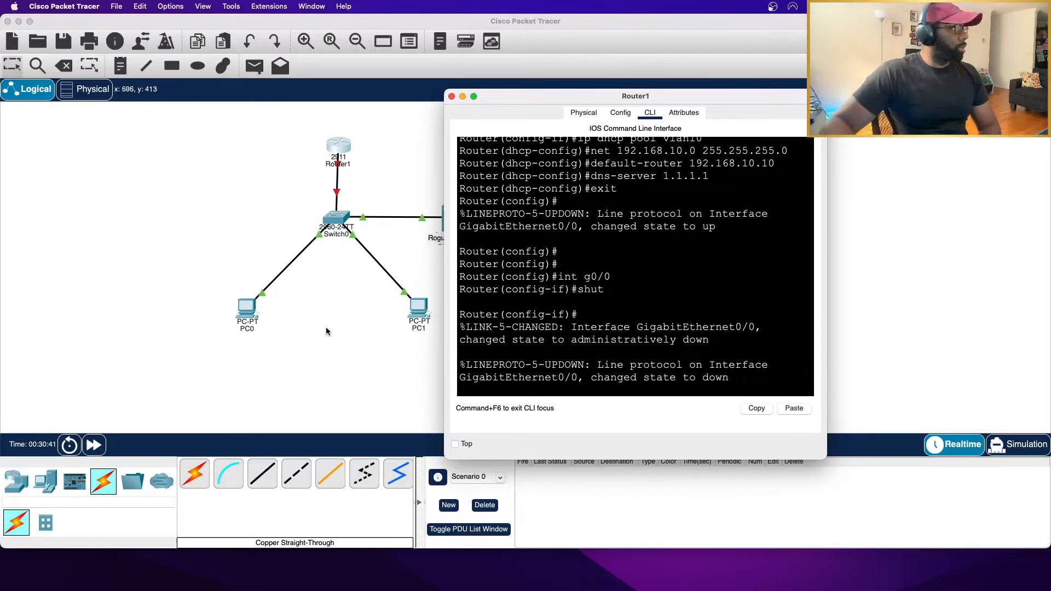
{"action": "key", "text": "super+w"}
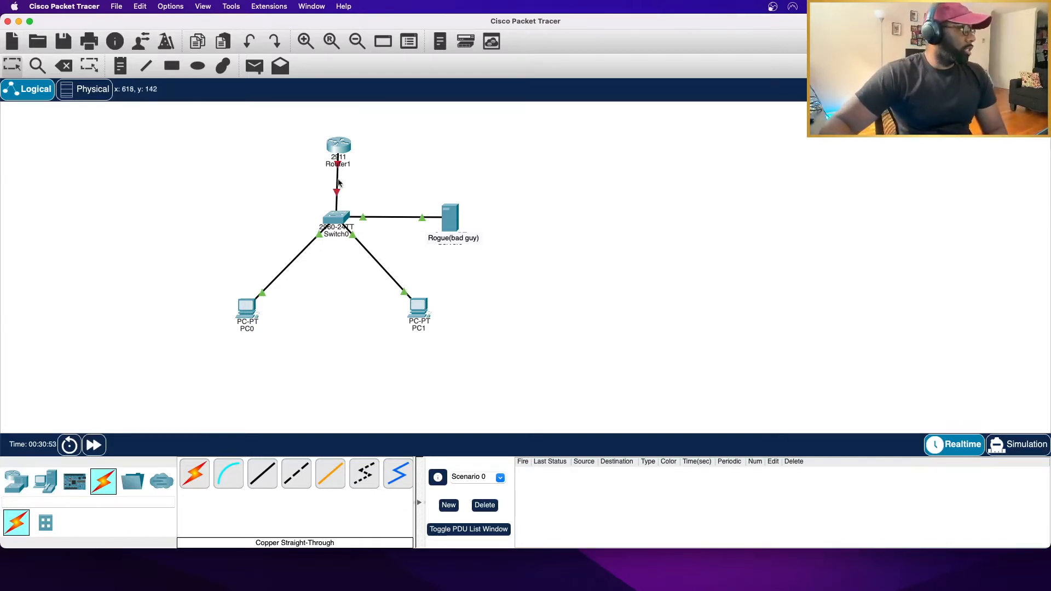
{"action": "left_click_drag", "start_coordinate": [346, 149], "coordinate": [345, 138]}
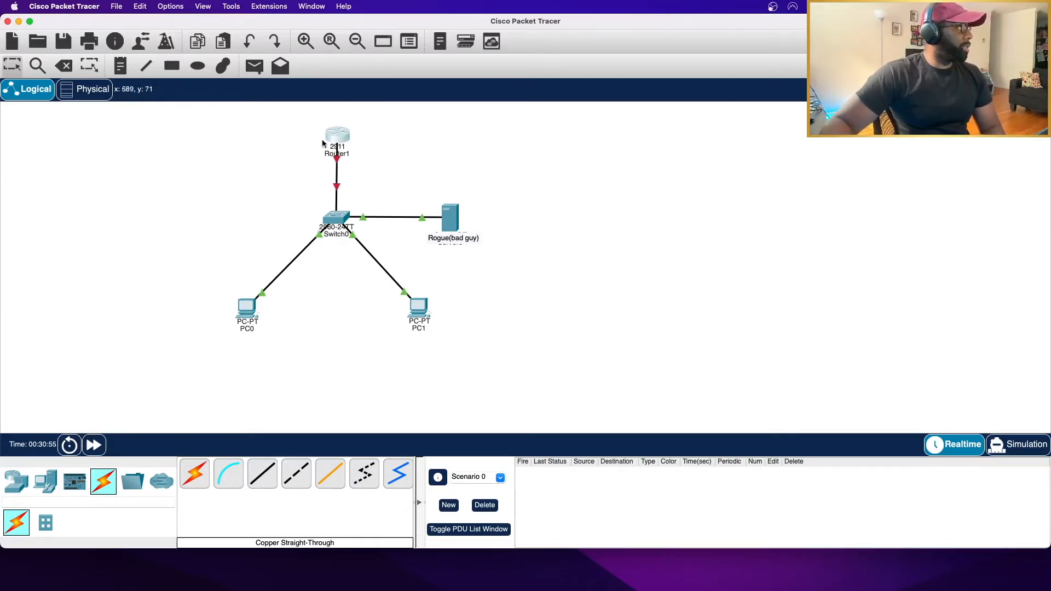
- Turn on the DHCP service on Server0 and close the server's window
{"action": "left_click", "coordinate": [455, 220]}
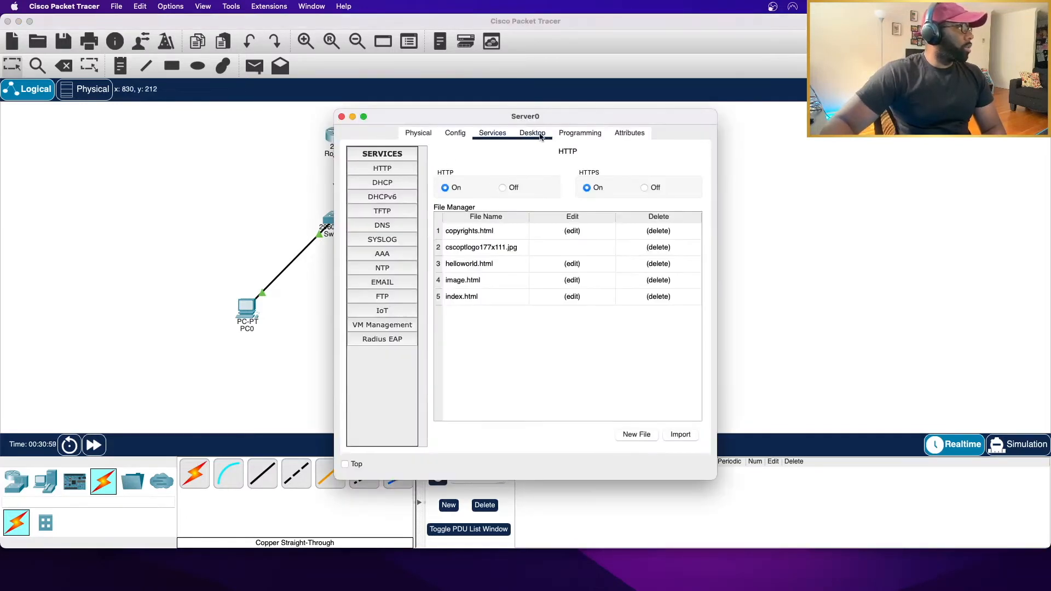
{"action": "left_click", "coordinate": [393, 183]}
{"action": "left_click", "coordinate": [602, 174]}
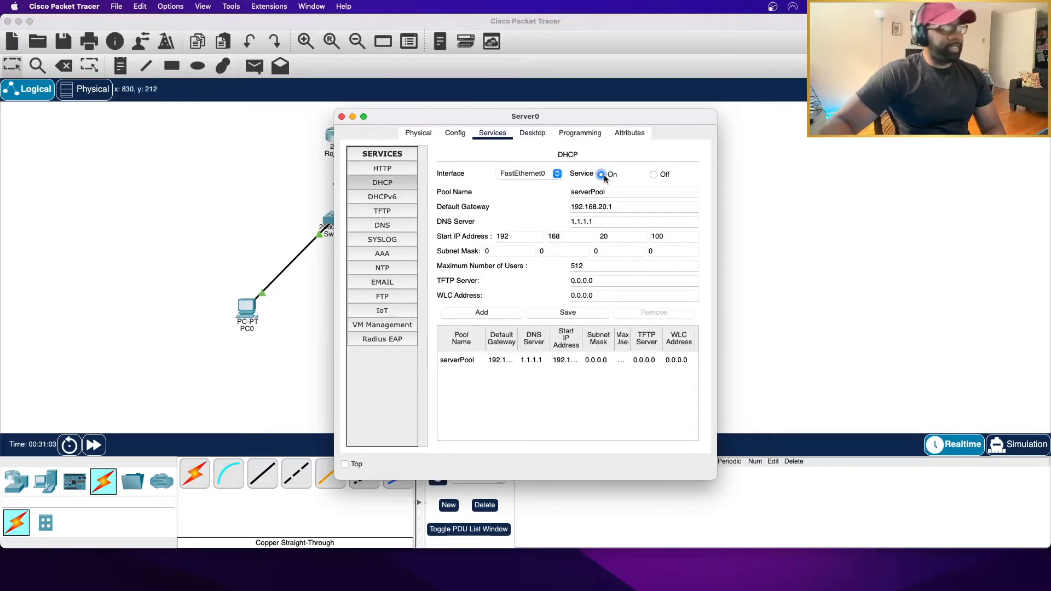
{"action": "left_click", "coordinate": [340, 117]}
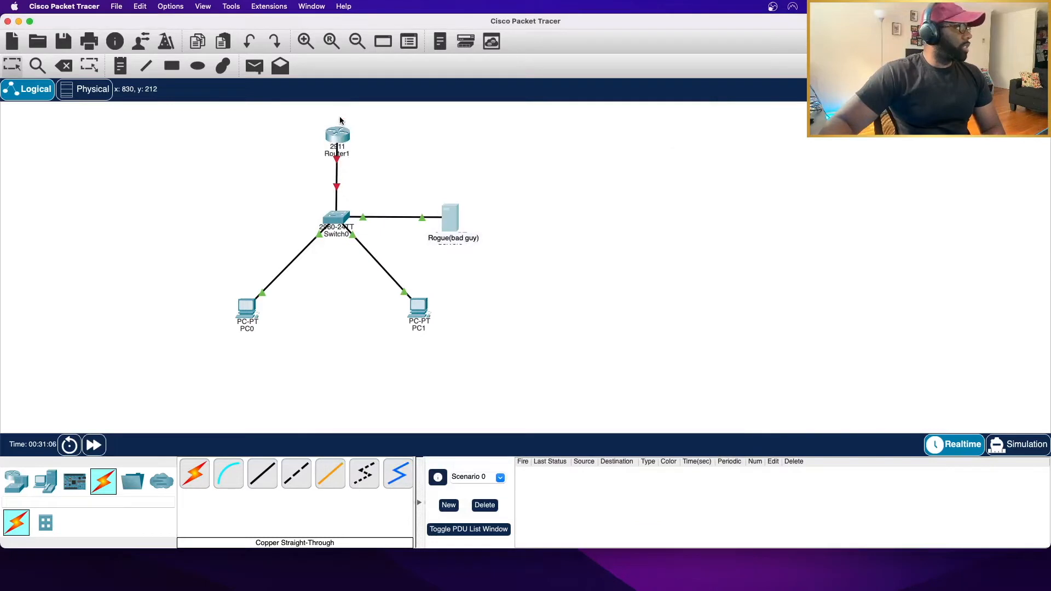
{"action": "left_click", "coordinate": [246, 308]}
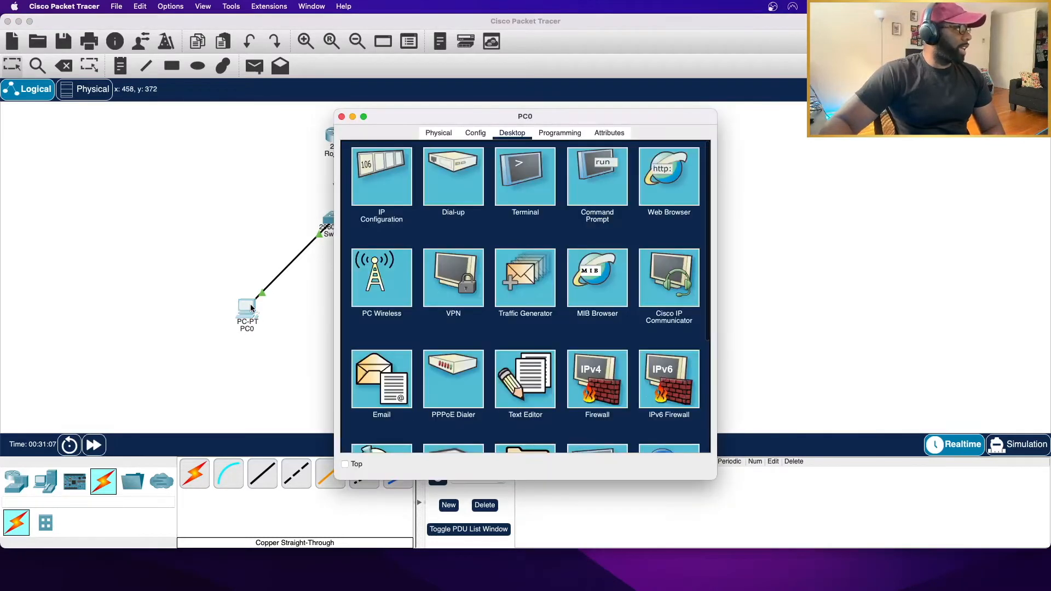
{"action": "left_click", "coordinate": [542, 189]}
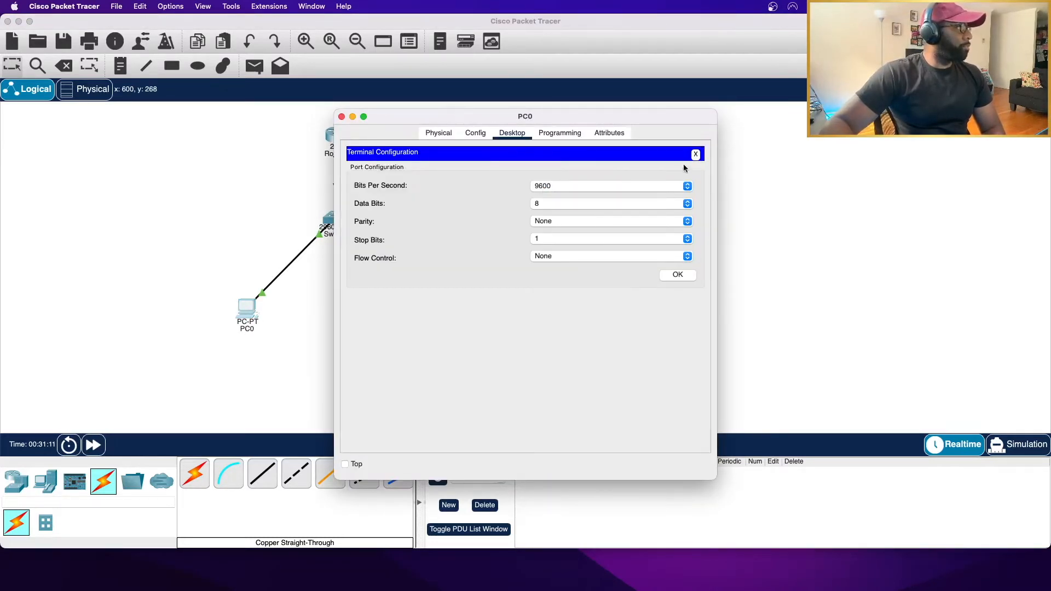
{"action": "left_click", "coordinate": [341, 117]}
- Turn Server0's DHCP service back off and return to the topology
{"action": "left_click", "coordinate": [458, 215]}
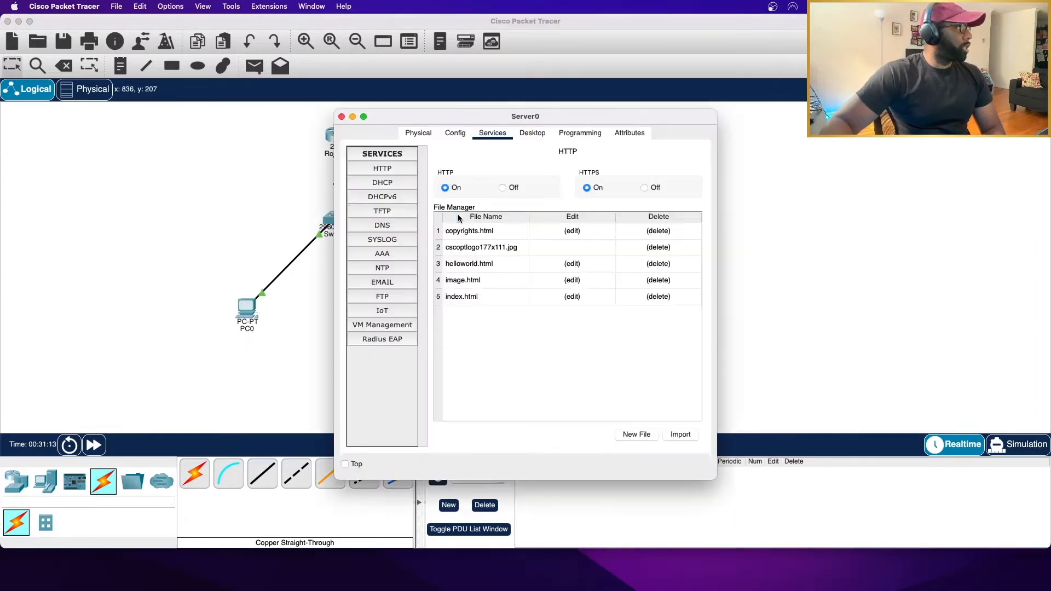
{"action": "left_click", "coordinate": [386, 183]}
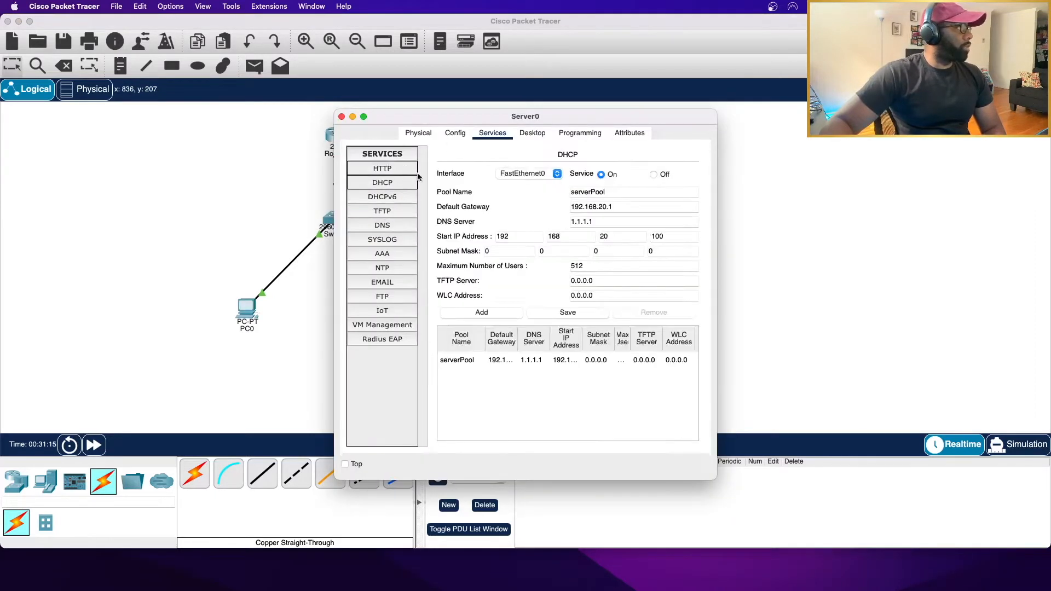
{"action": "left_click", "coordinate": [653, 174]}
{"action": "left_click", "coordinate": [314, 334]}
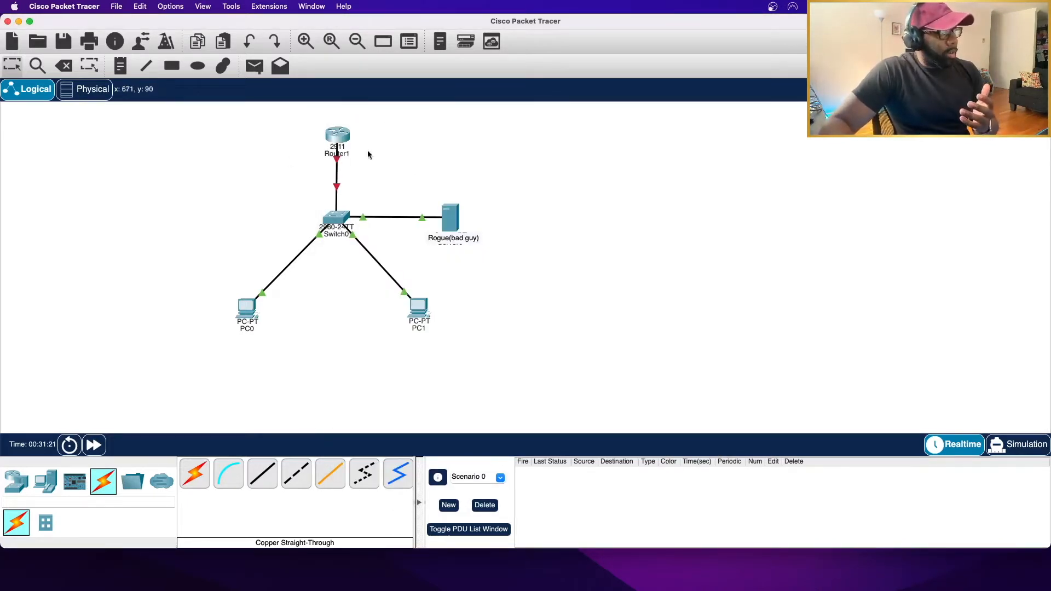
- Release PC0's IP address by running ipconfig /release in its command prompt
{"action": "left_click", "coordinate": [248, 312]}
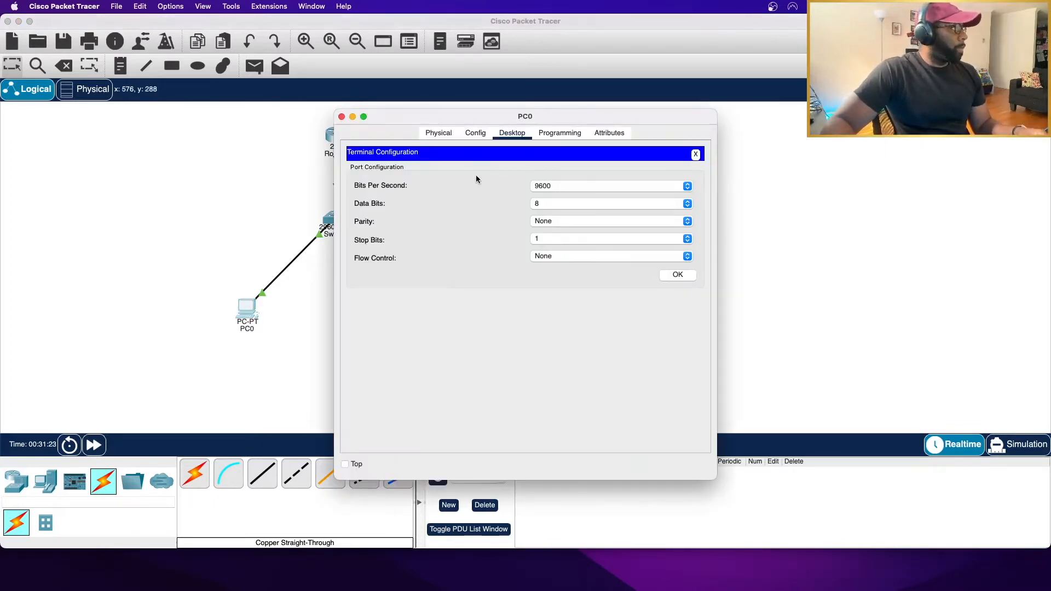
{"action": "left_click", "coordinate": [699, 156]}
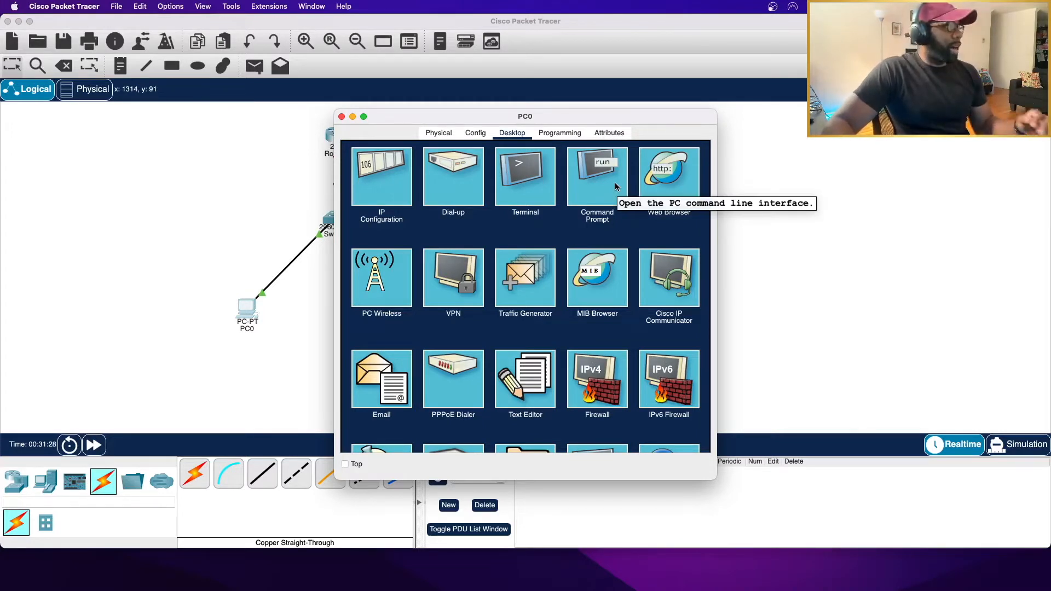
{"action": "left_click", "coordinate": [572, 175]}
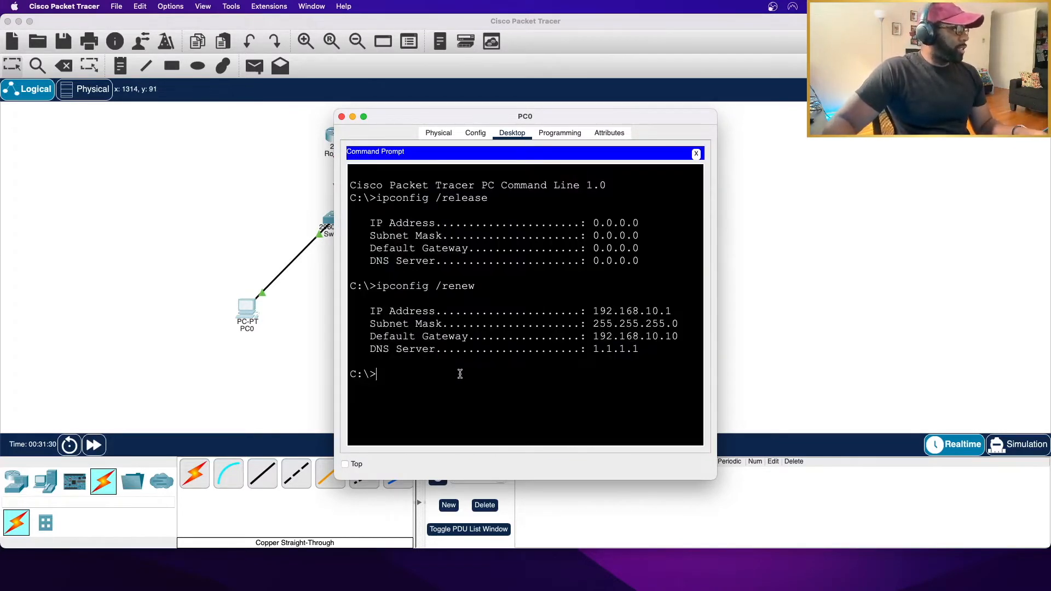
{"action": "type", "text": "ipc"}
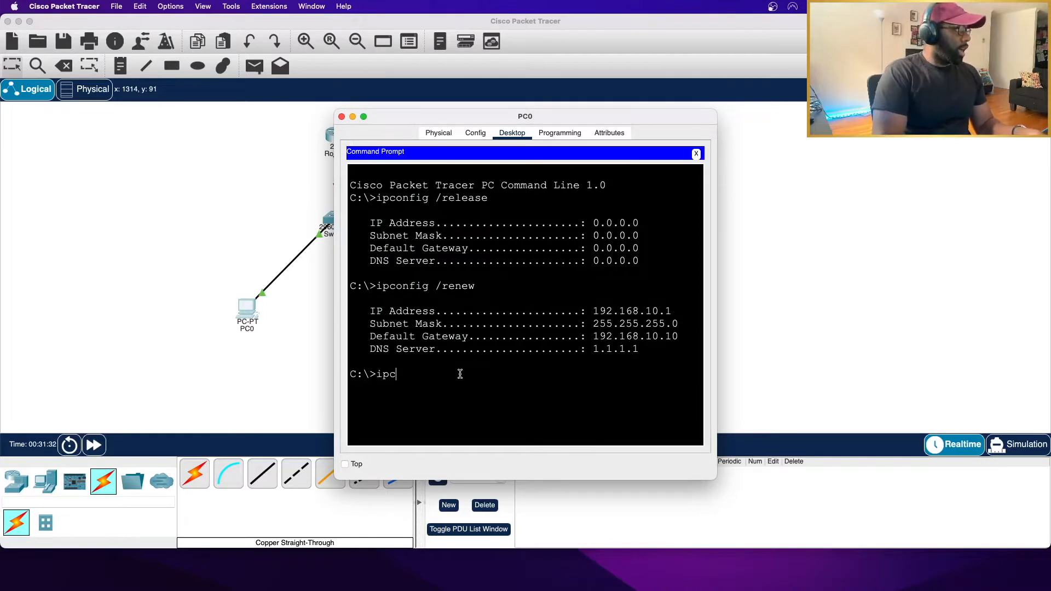
{"action": "type", "text": "onfig /release"}
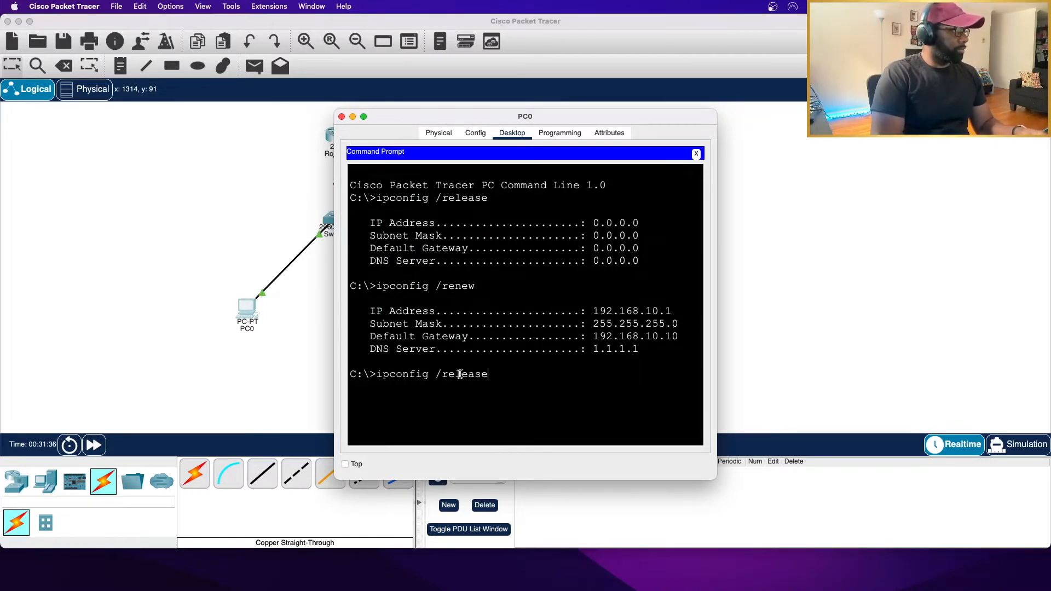
{"action": "key", "text": "Return"}
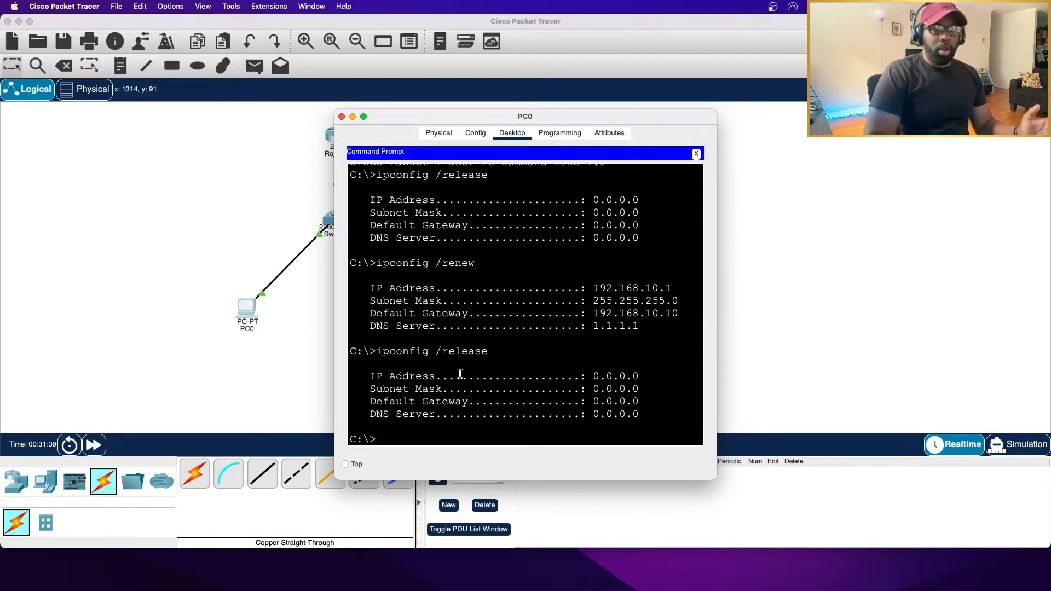
- Request a new address for PC0 by running ipconfig /renew, and move its window clear of the topology
{"action": "key", "text": "Up"}
{"action": "key", "text": "BackSpace"}
{"action": "key", "text": "BackSpace"}
{"action": "key", "text": "BackSpace"}
{"action": "key", "text": "BackSpace"}
{"action": "key", "text": "BackSpace"}
{"action": "type", "text": "new"}
{"action": "key", "text": "Return"}
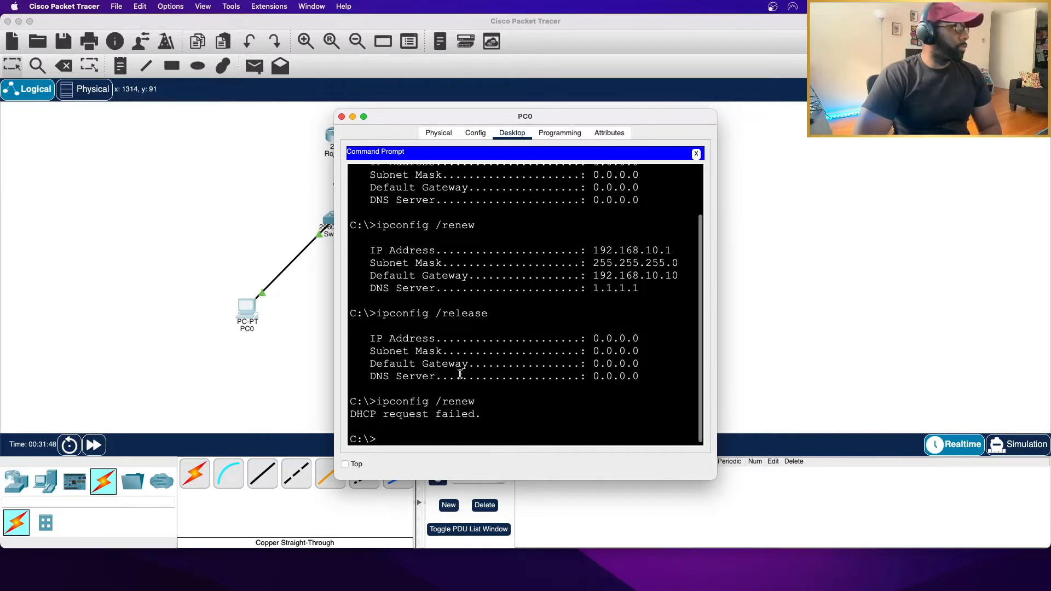
{"action": "left_click_drag", "start_coordinate": [398, 113], "coordinate": [604, 101]}
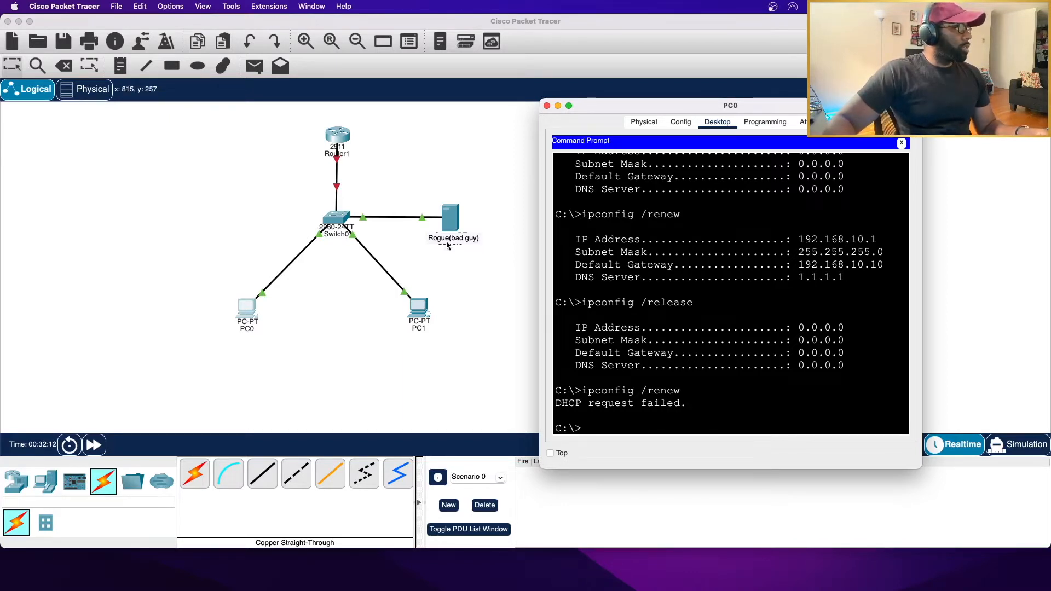
- Release PC1's IP address by running ipconfig /release in its command prompt and return to the topology
{"action": "left_click", "coordinate": [421, 312]}
{"action": "left_click", "coordinate": [570, 178]}
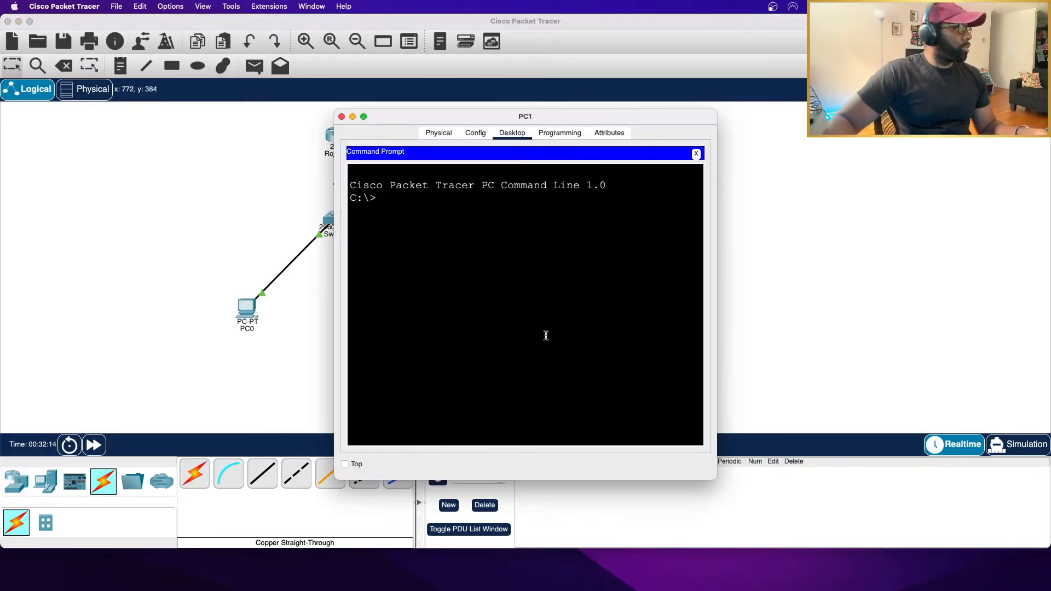
{"action": "type", "text": "ip"}
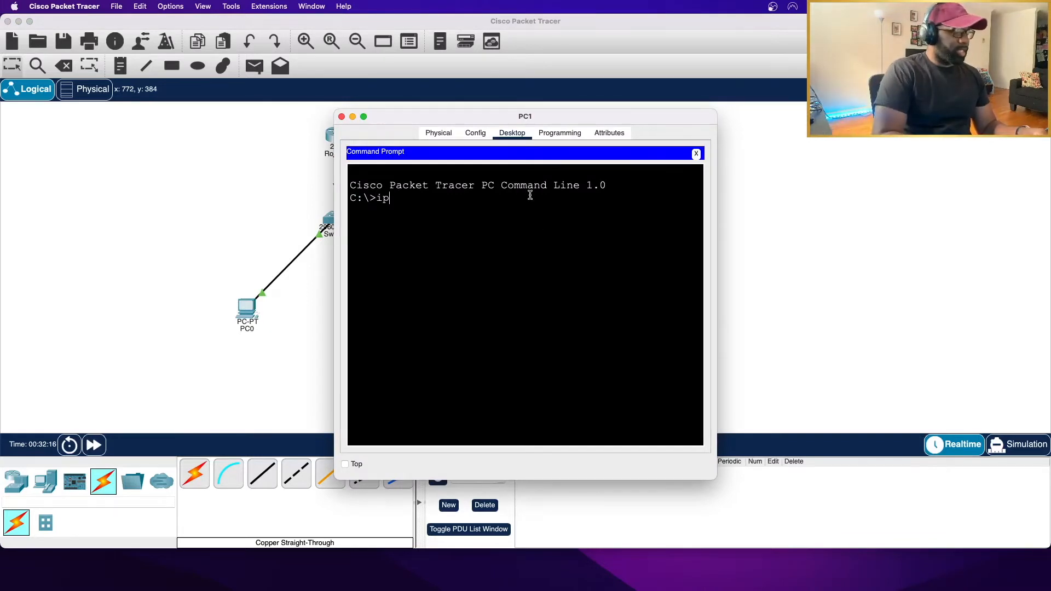
{"action": "type", "text": "config"}
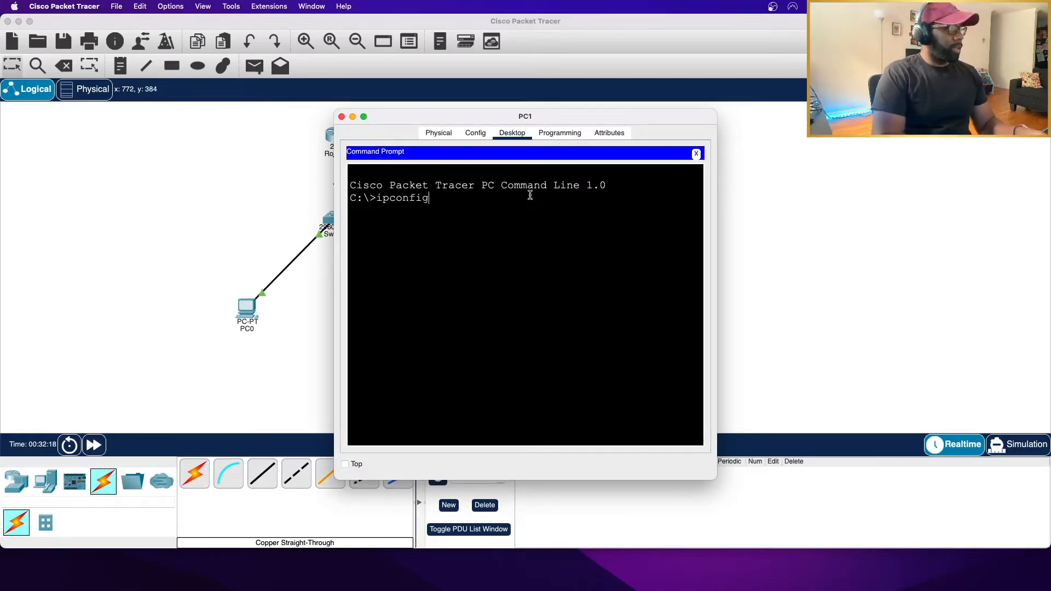
{"action": "type", "text": " /release"}
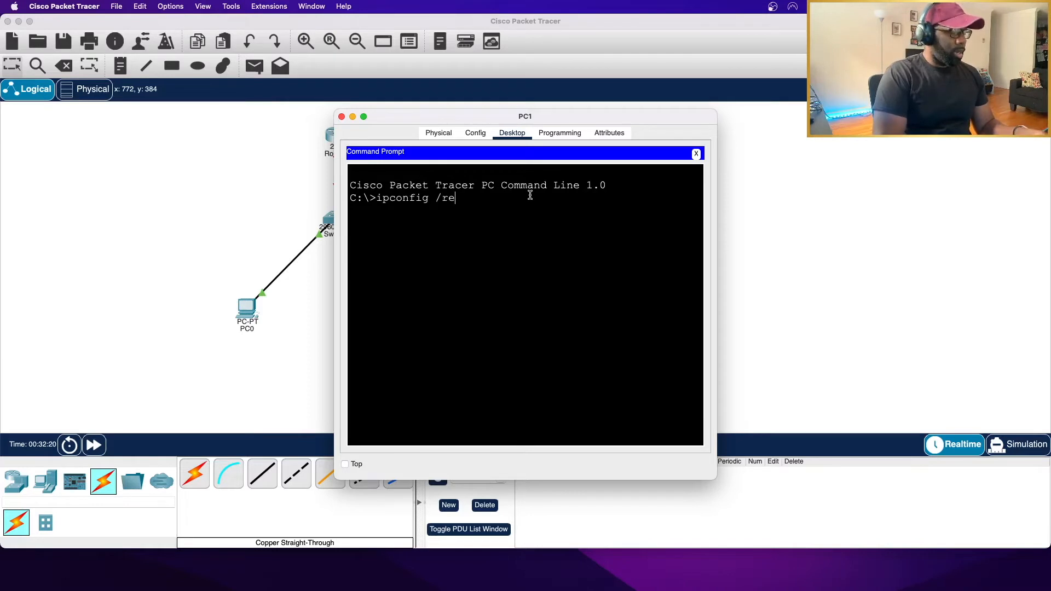
{"action": "key", "text": "Return"}
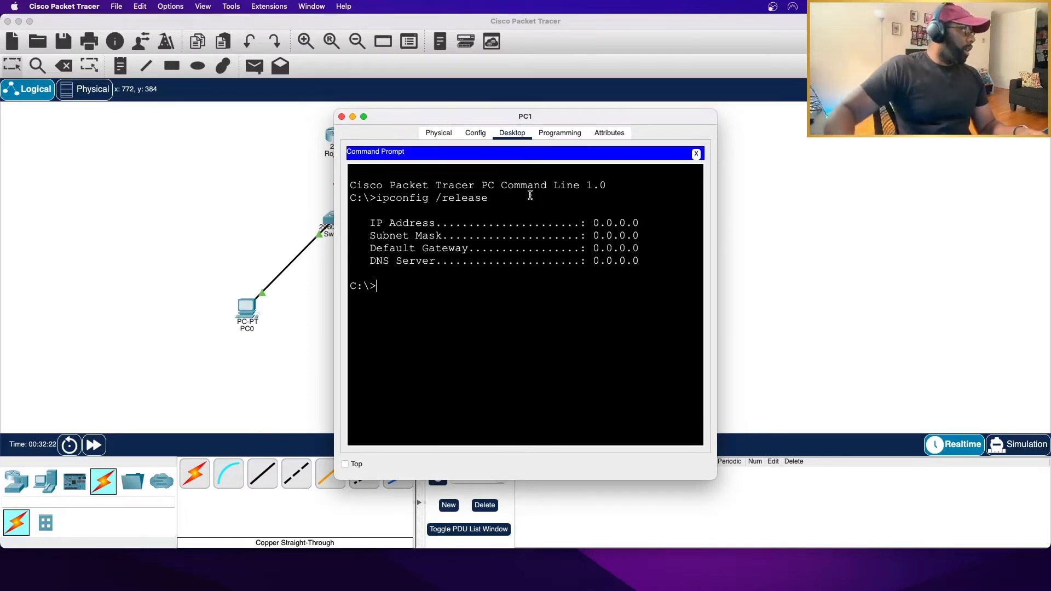
{"action": "left_click", "coordinate": [307, 349]}
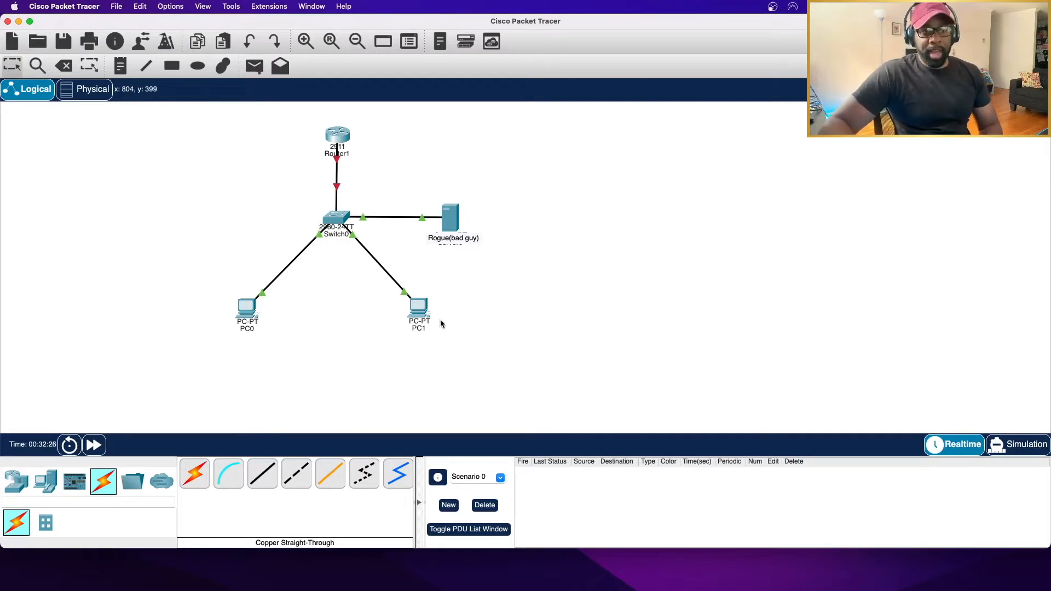
- Turn on the DHCP service on the rogue server, Server0, and close its window
{"action": "left_click", "coordinate": [452, 218]}
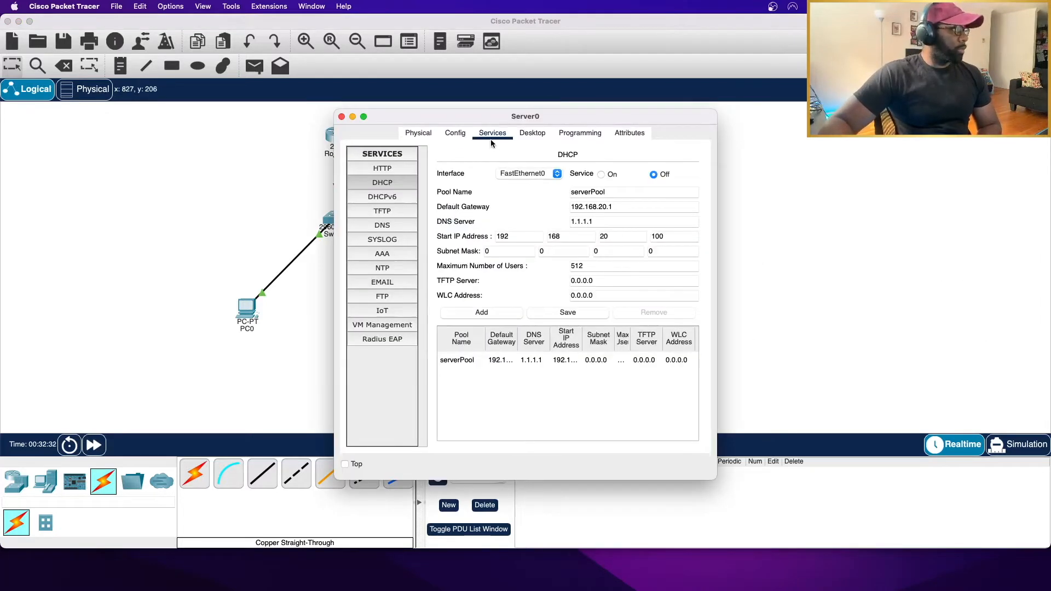
{"action": "left_click", "coordinate": [601, 174]}
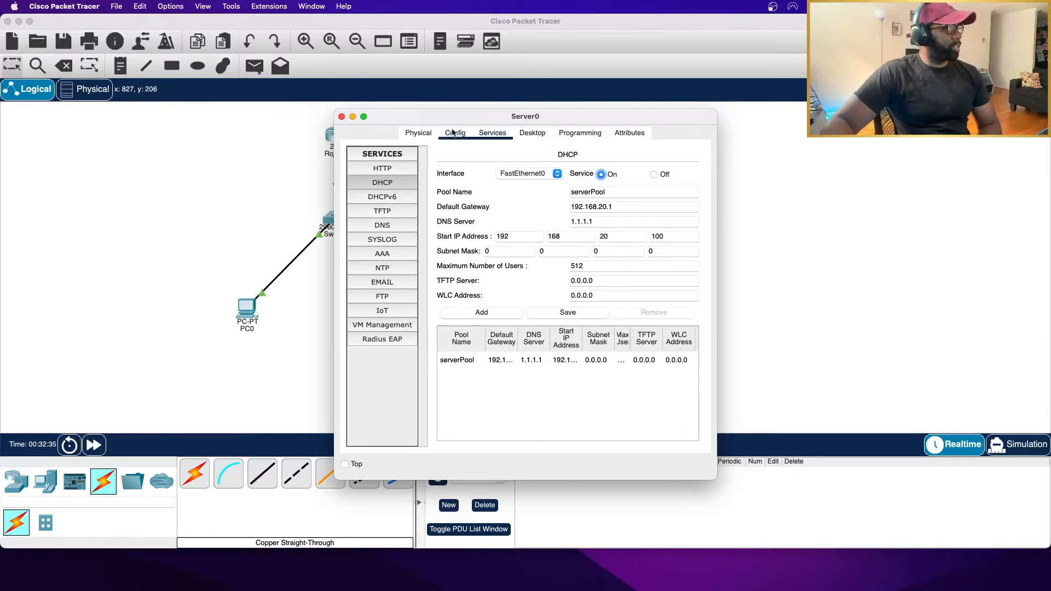
{"action": "left_click", "coordinate": [342, 117]}
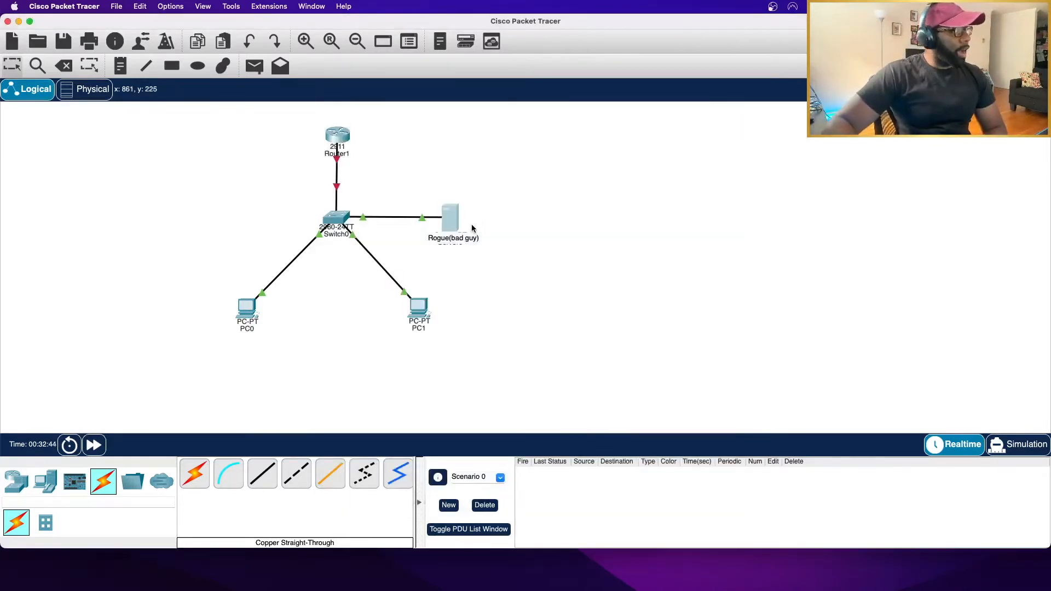
- Run ipconfig /renew twice in PC0's command prompt to request a lease from the rogue server
{"action": "left_click", "coordinate": [249, 312]}
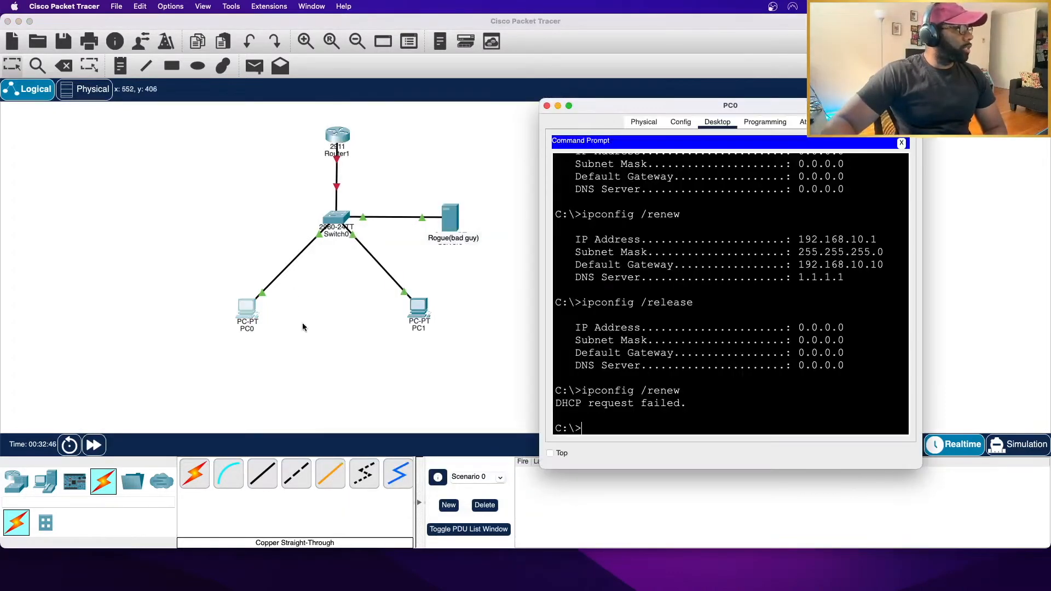
{"action": "key", "text": "Up"}
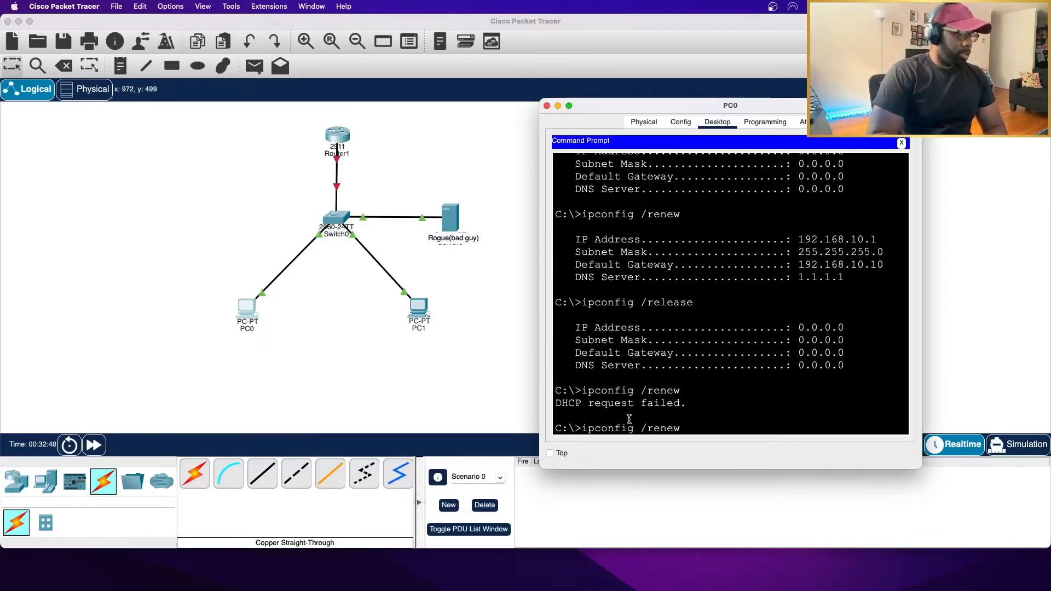
{"action": "key", "text": "Return"}
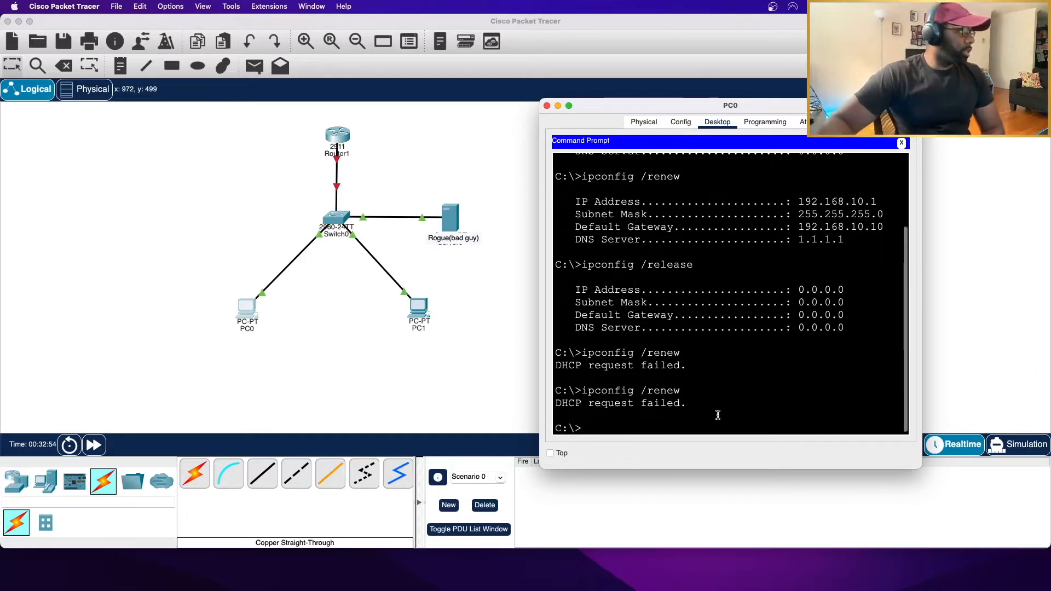
{"action": "key", "text": "Up"}
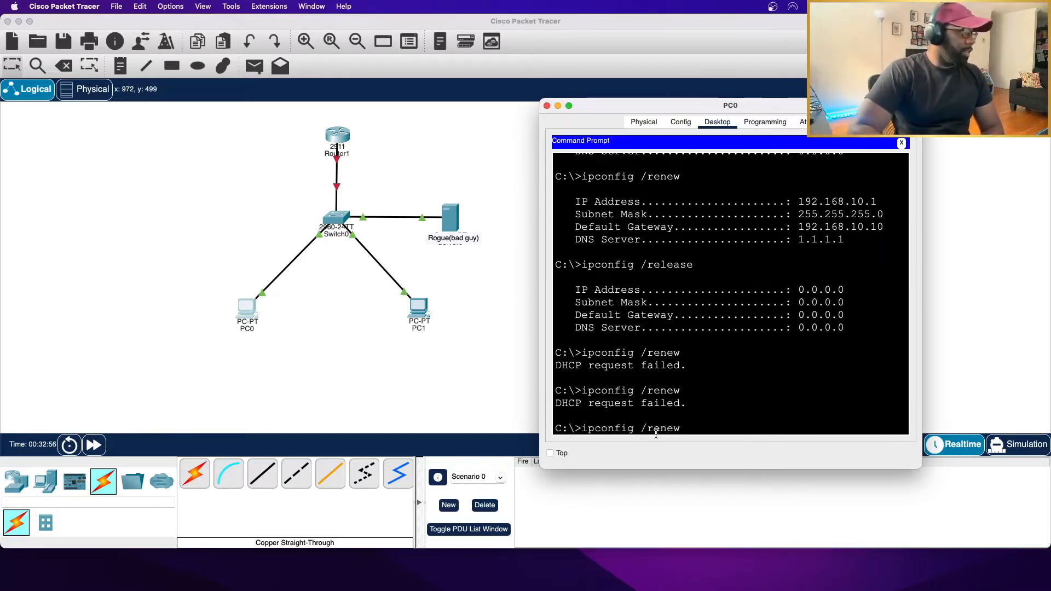
{"action": "key", "text": "Return"}
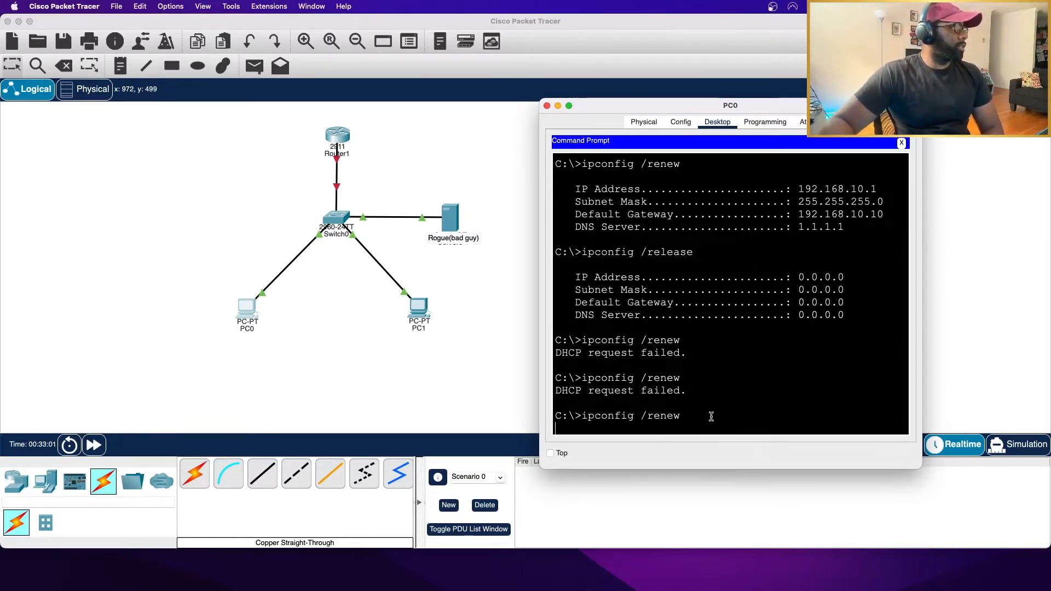
{"action": "left_click", "coordinate": [421, 359]}
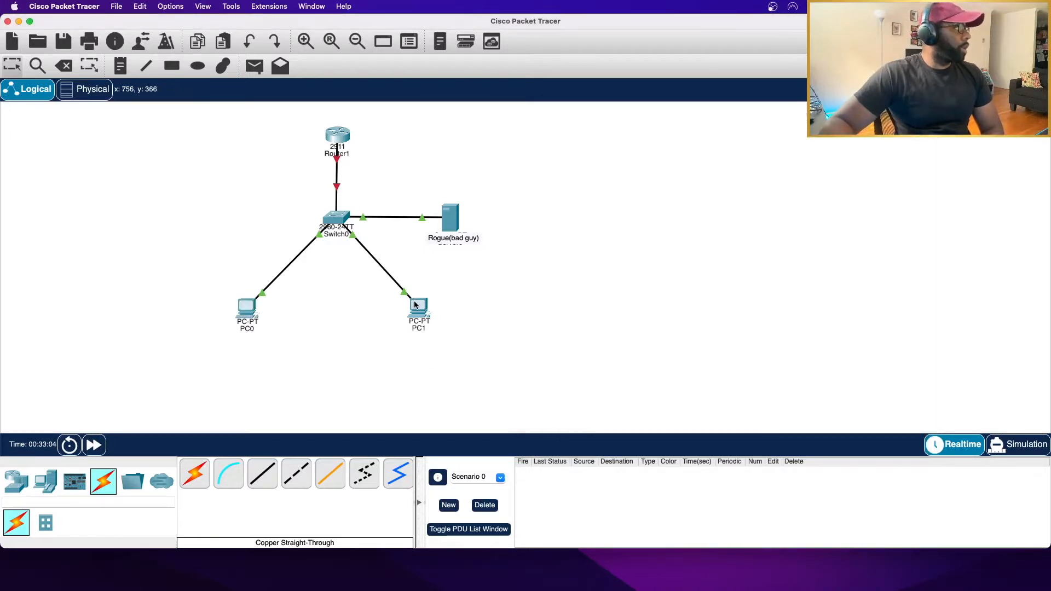
- Request a new address for PC1 by running ipconfig /renew in its command prompt, and return to the topology
{"action": "left_click", "coordinate": [421, 311]}
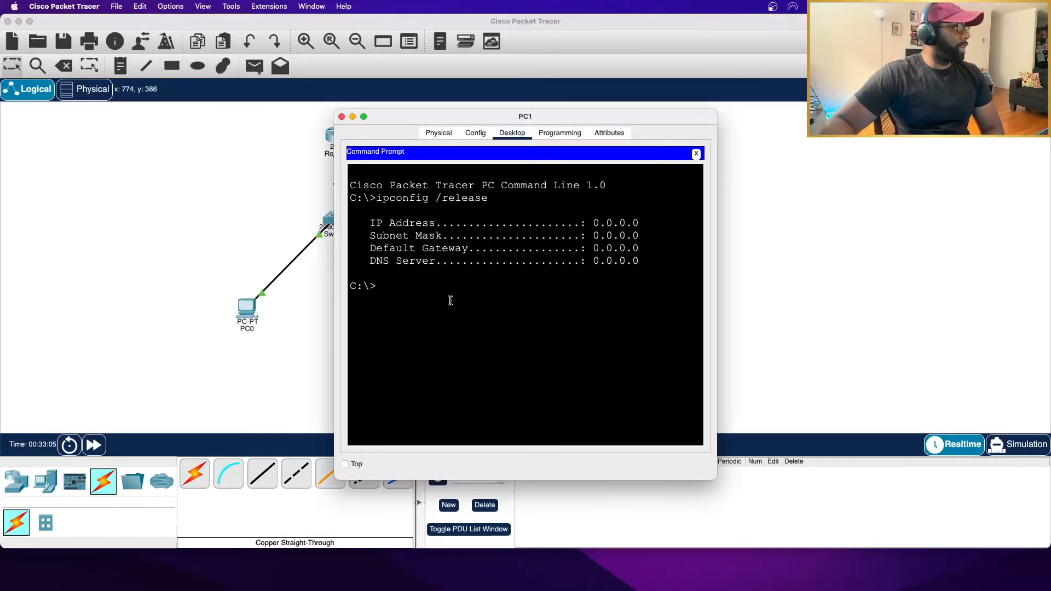
{"action": "key", "text": "Up"}
{"action": "key", "text": "BackSpace"}
{"action": "key", "text": "BackSpace"}
{"action": "key", "text": "BackSpace"}
{"action": "key", "text": "BackSpace"}
{"action": "key", "text": "BackSpace"}
{"action": "type", "text": "new"}
{"action": "key", "text": "Return"}
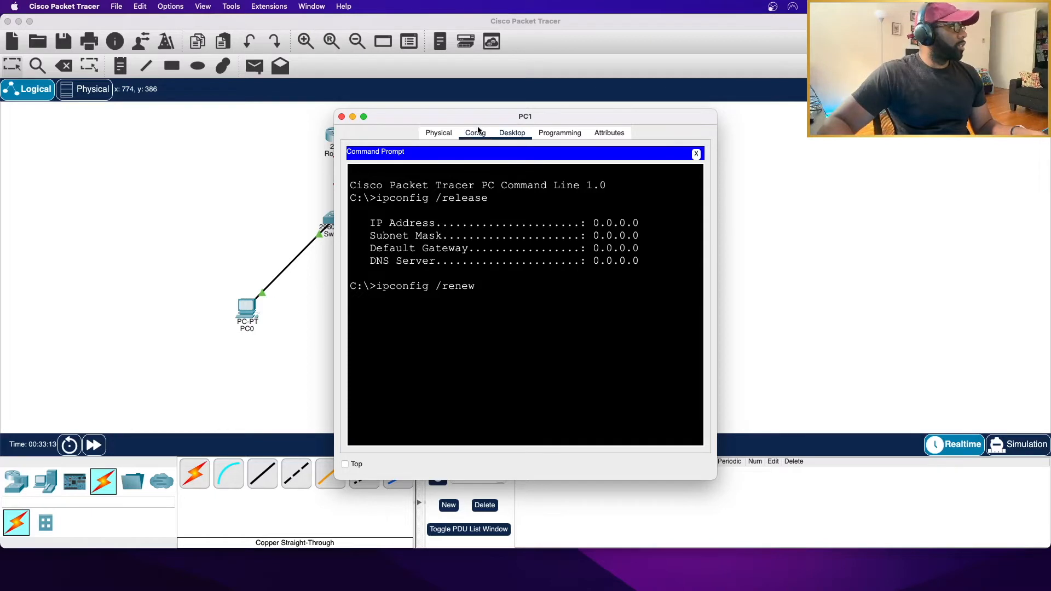
{"action": "left_click", "coordinate": [291, 304]}
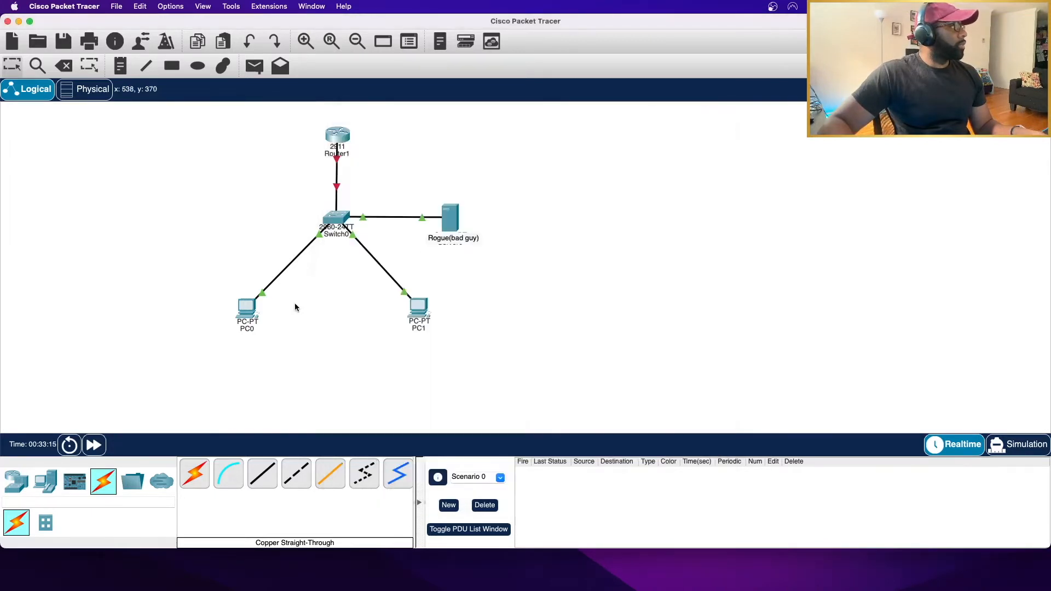
- Set the maximum number of users to 154 in Server0's DHCP pool settings and close the server's window
{"action": "left_click", "coordinate": [450, 219]}
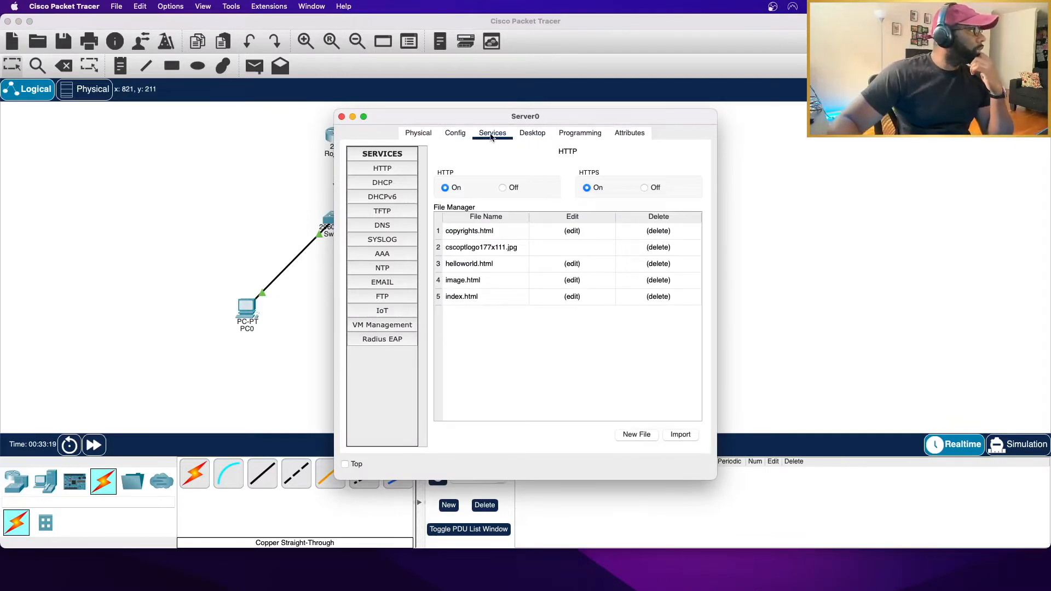
{"action": "left_click", "coordinate": [395, 183]}
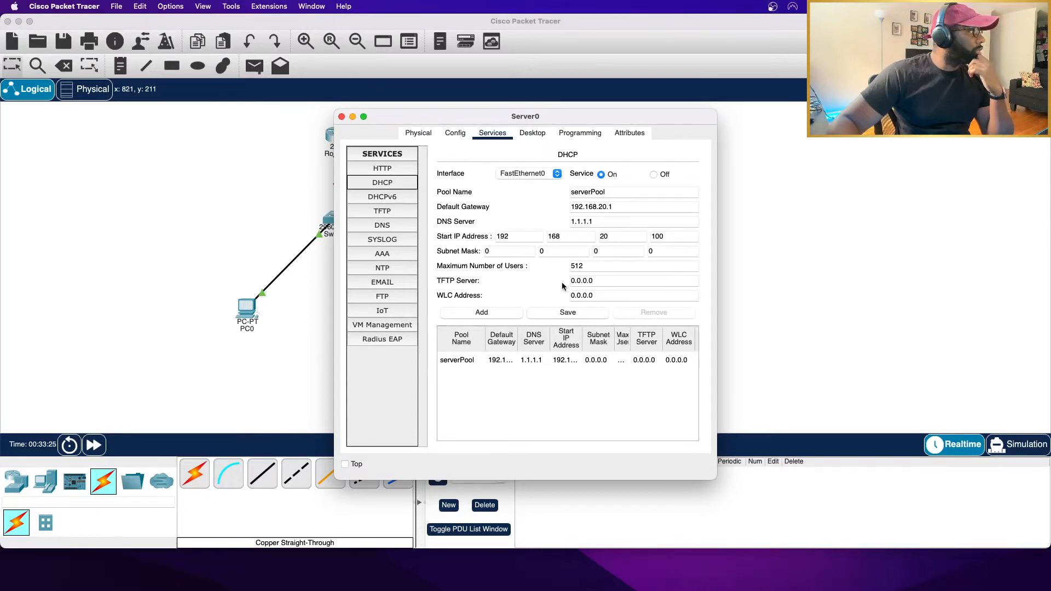
{"action": "left_click", "coordinate": [602, 266]}
{"action": "key", "text": "BackSpace"}
{"action": "key", "text": "BackSpace"}
{"action": "key", "text": "BackSpace"}
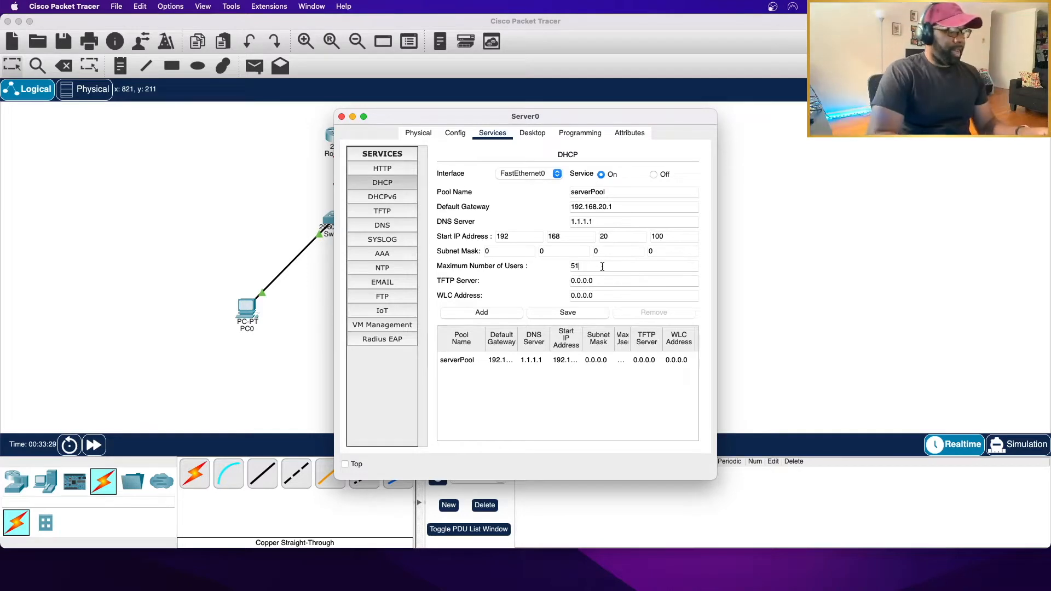
{"action": "type", "text": "254"}
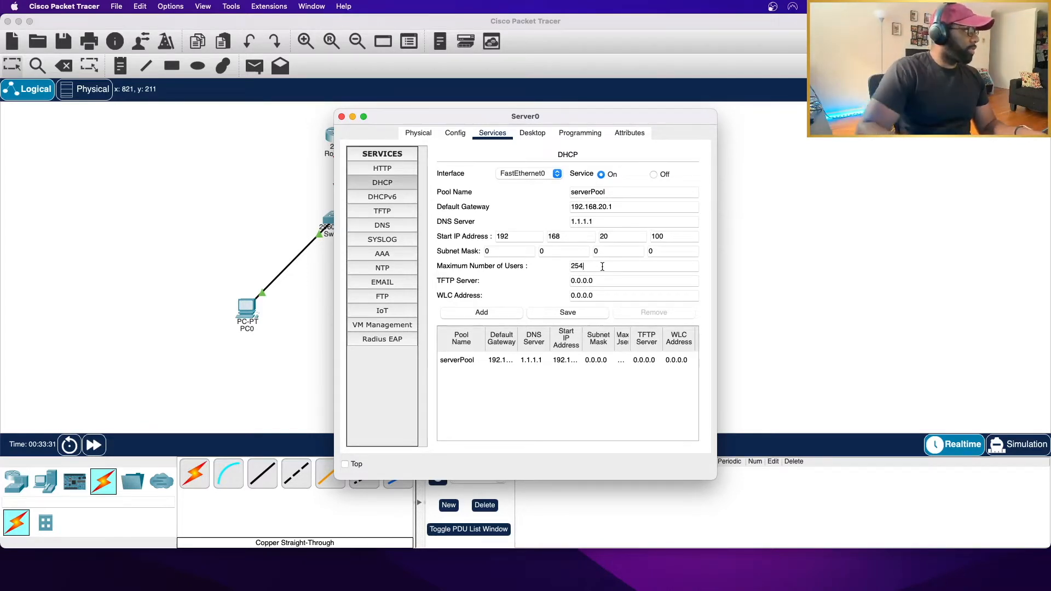
{"action": "key", "text": "BackSpace"}
{"action": "key", "text": "BackSpace"}
{"action": "key", "text": "BackSpace"}
{"action": "type", "text": "154"}
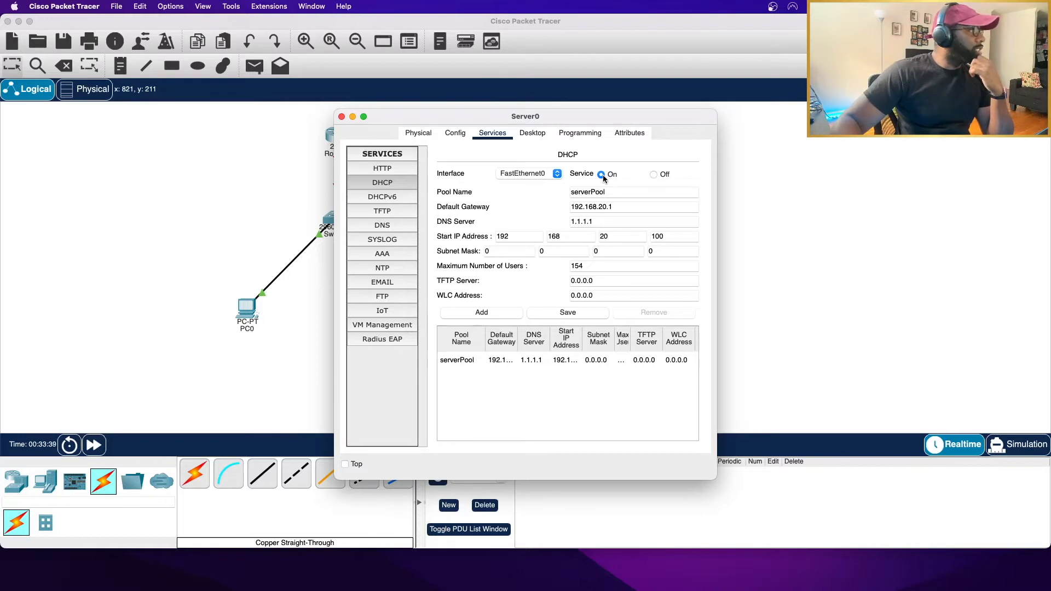
{"action": "left_click", "coordinate": [341, 117]}
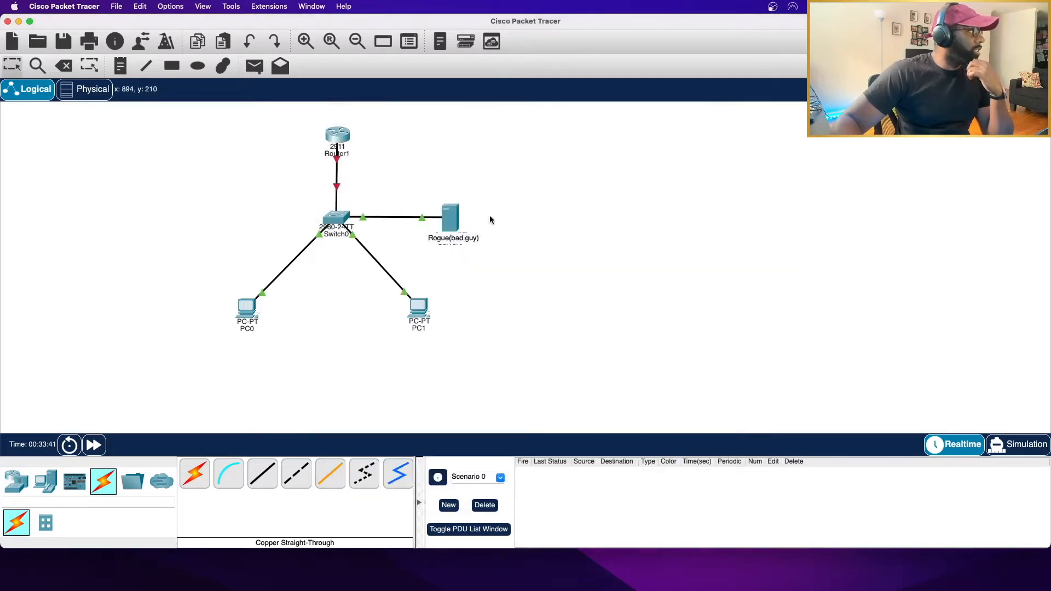
- Request an address again on PC1 by switching its IP configuration to static and back to DHCP
{"action": "left_click", "coordinate": [419, 310]}
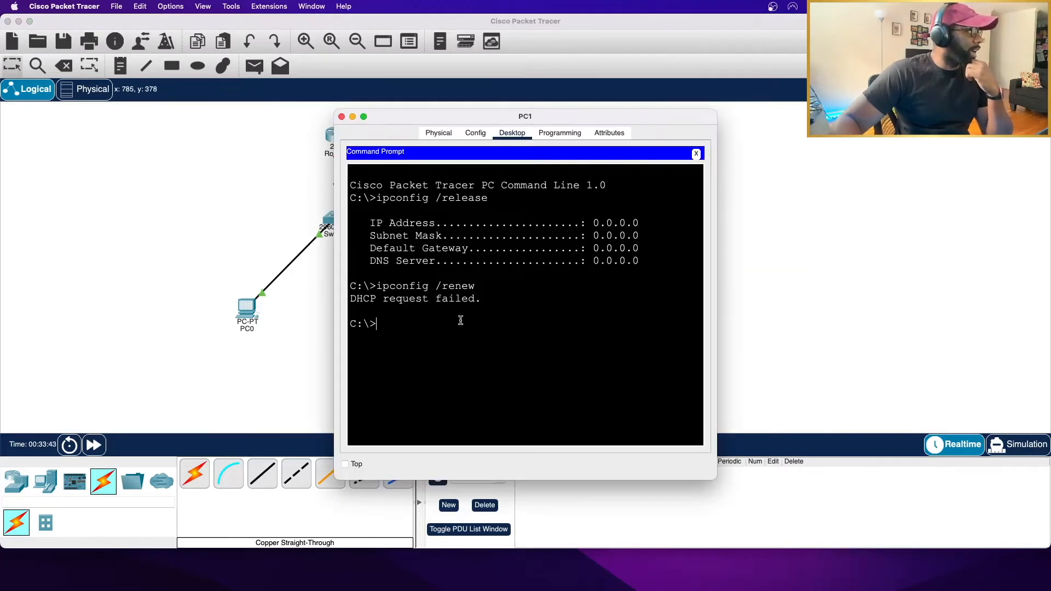
{"action": "key", "text": "Up"}
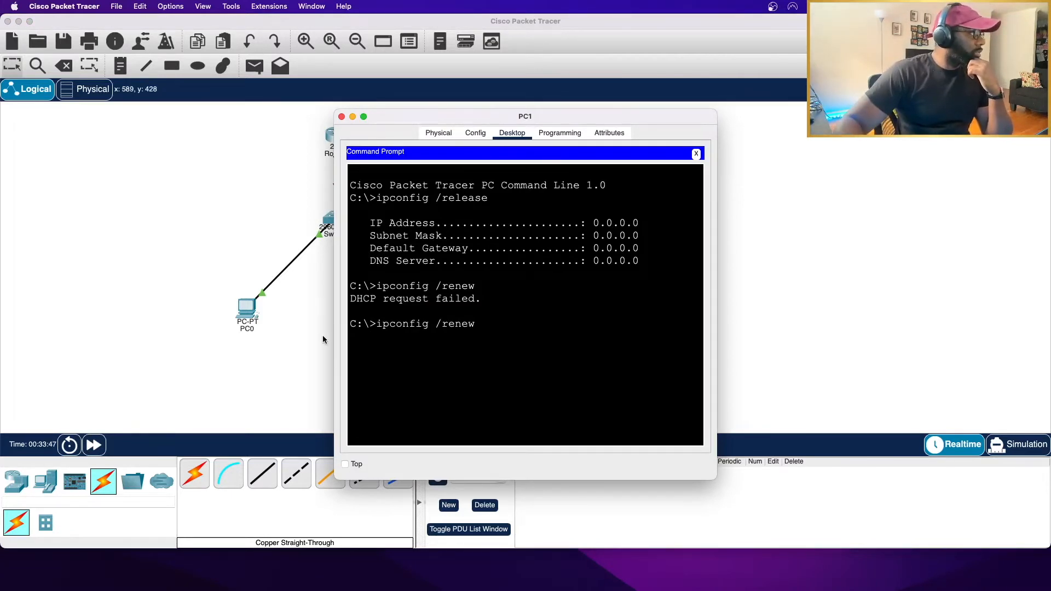
{"action": "left_click", "coordinate": [696, 154]}
{"action": "left_click", "coordinate": [403, 189]}
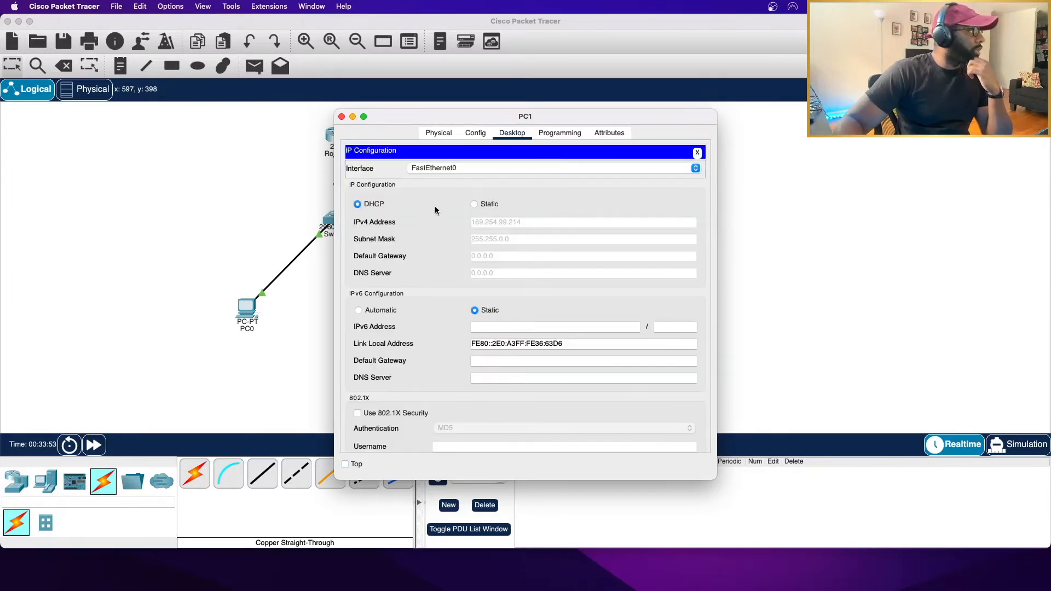
{"action": "left_click", "coordinate": [473, 203]}
{"action": "left_click", "coordinate": [357, 205]}
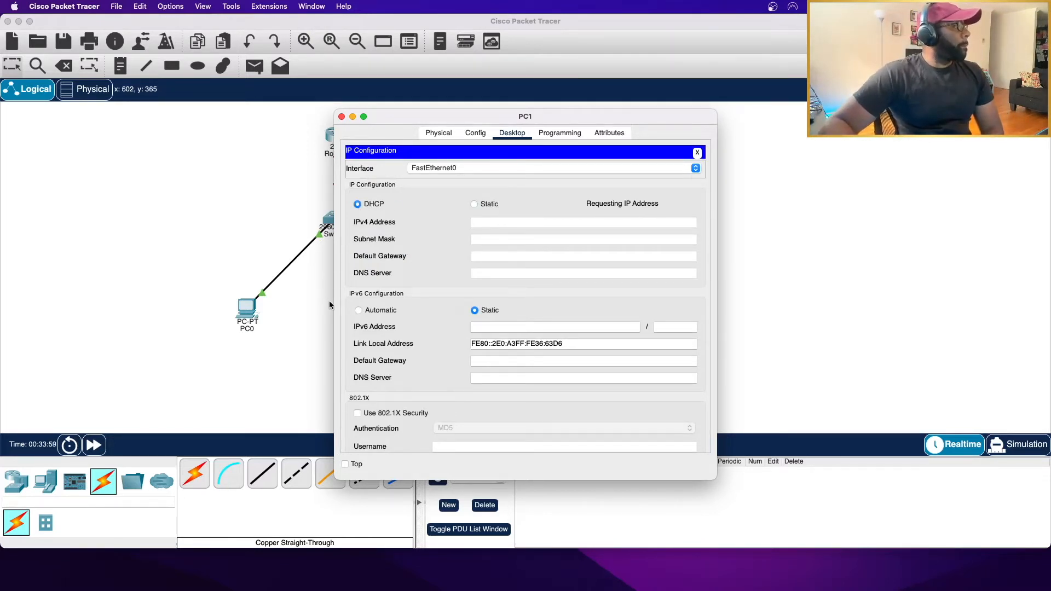
{"action": "left_click", "coordinate": [330, 301]}
- Repeat PC1's DHCP request by toggling its IPv4 addressing between static and DHCP once more, and return to the topology
{"action": "left_click", "coordinate": [420, 307]}
{"action": "left_click", "coordinate": [474, 204]}
{"action": "left_click", "coordinate": [357, 204]}
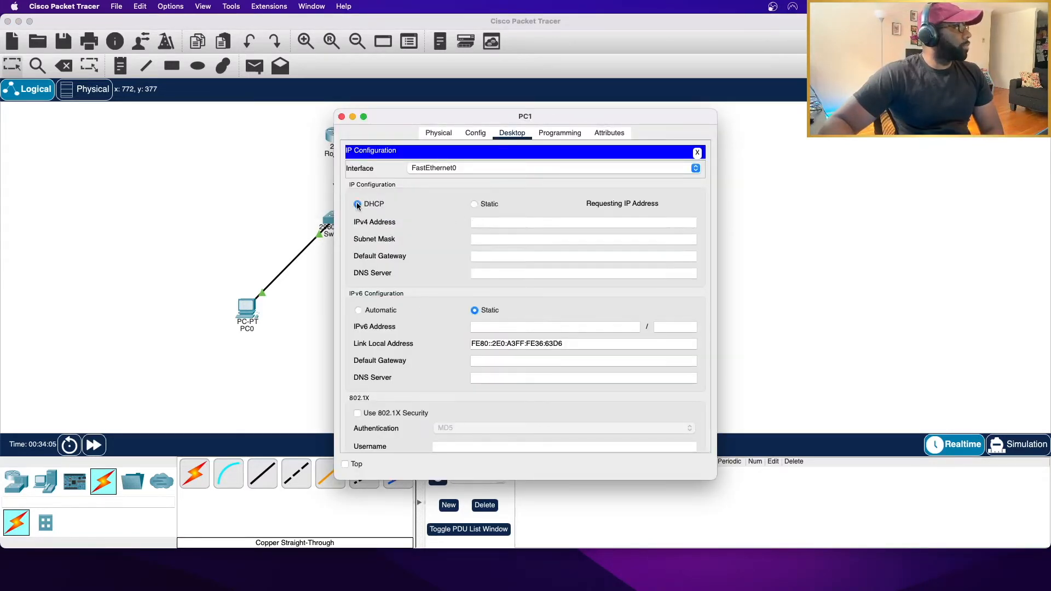
{"action": "left_click", "coordinate": [318, 272]}
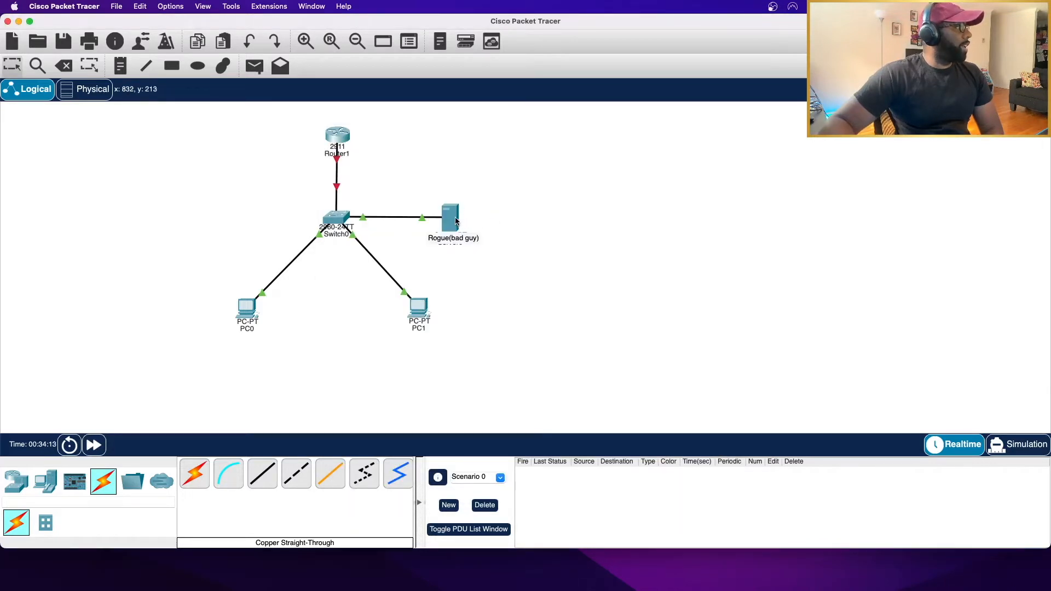
- Restart Server0's DHCP service by turning it off and back on
{"action": "left_click", "coordinate": [456, 221]}
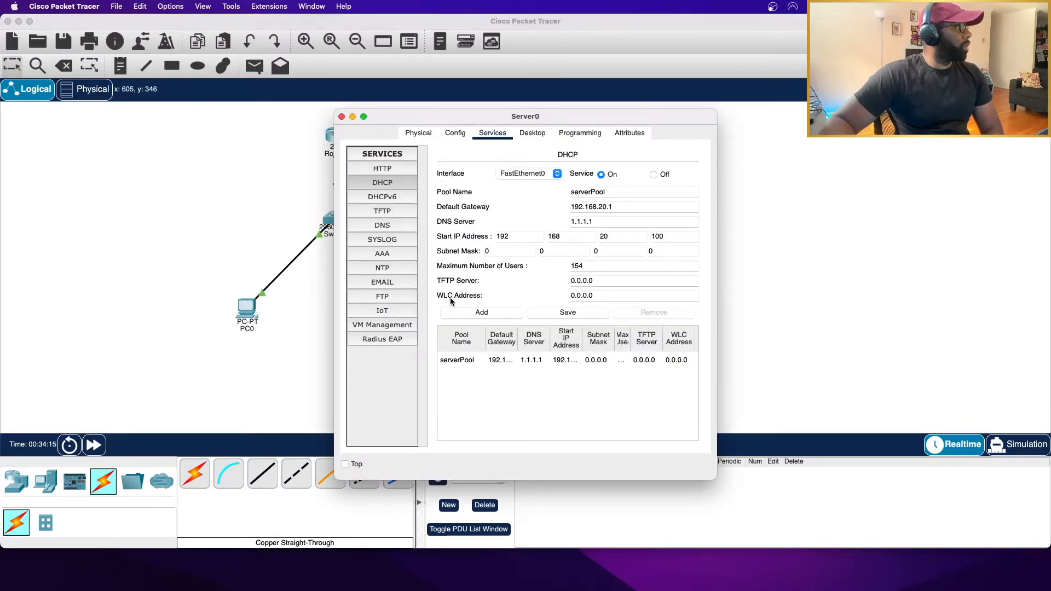
{"action": "left_click", "coordinate": [653, 175]}
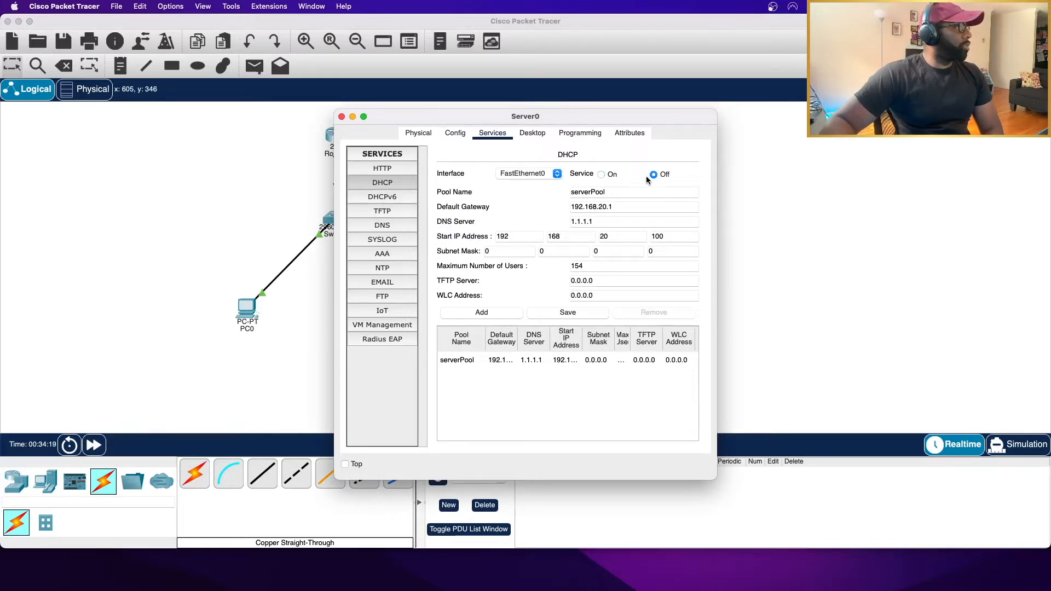
{"action": "left_click", "coordinate": [601, 175]}
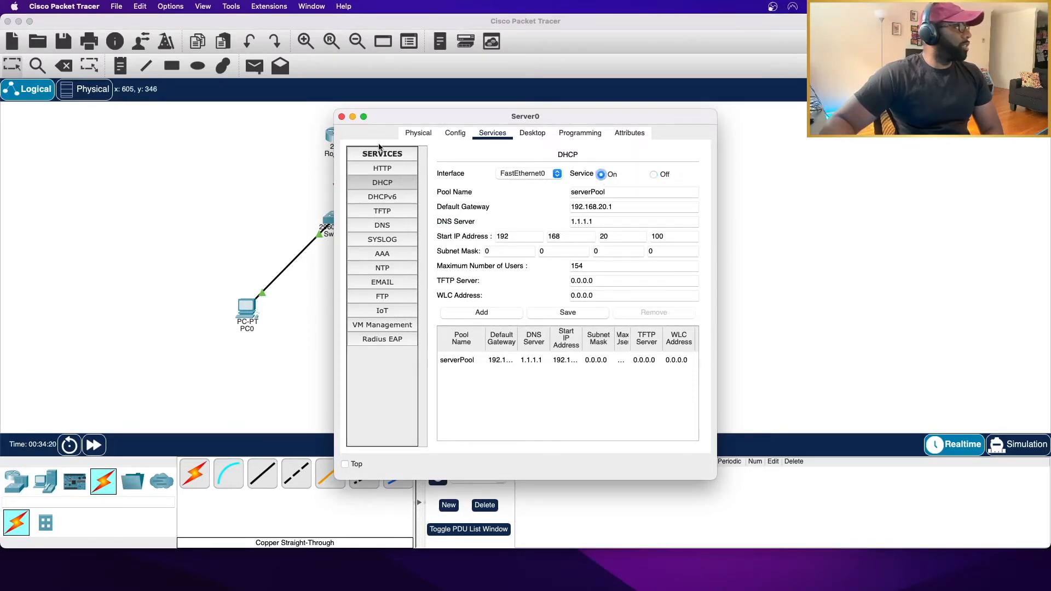
- Close Server0's window and review the latest interface status messages in Switch0's command line
{"action": "left_click", "coordinate": [341, 117]}
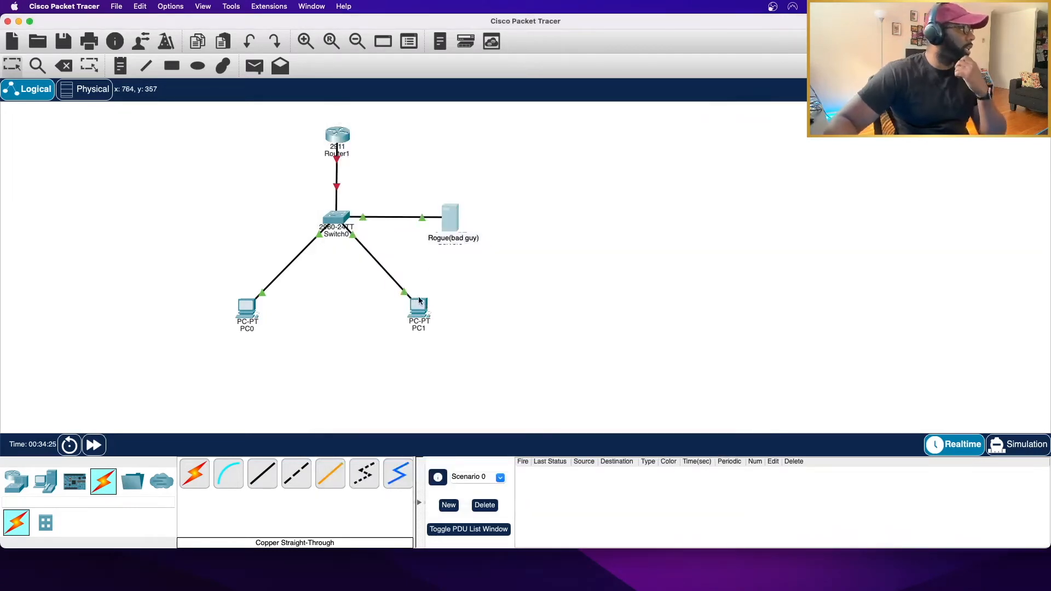
{"action": "left_click", "coordinate": [345, 222]}
{"action": "scroll", "coordinate": [586, 393], "scroll_direction": "down", "scroll_amount": 1}
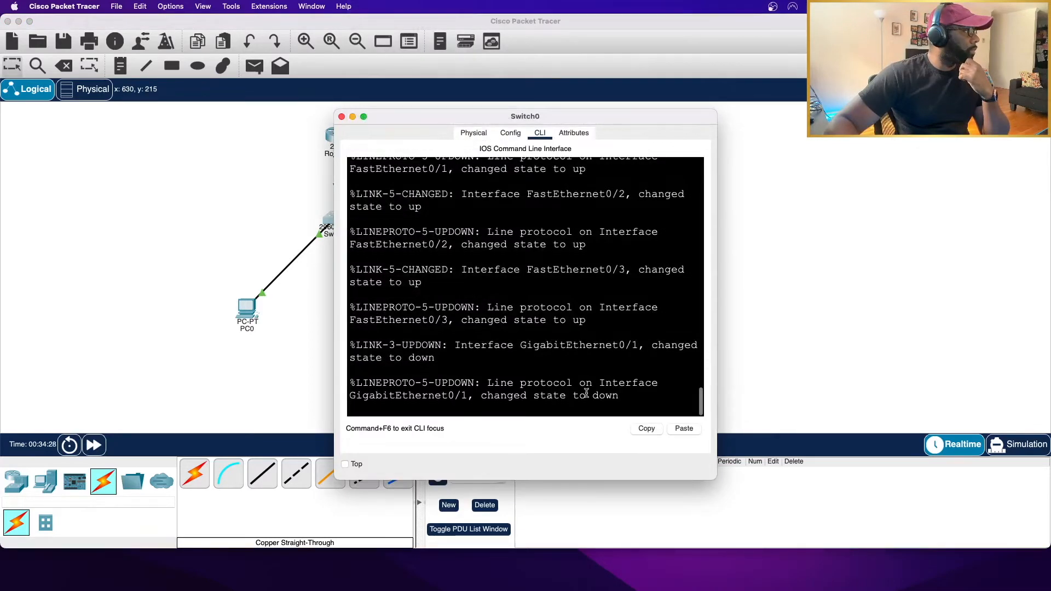
{"action": "left_click", "coordinate": [302, 340]}
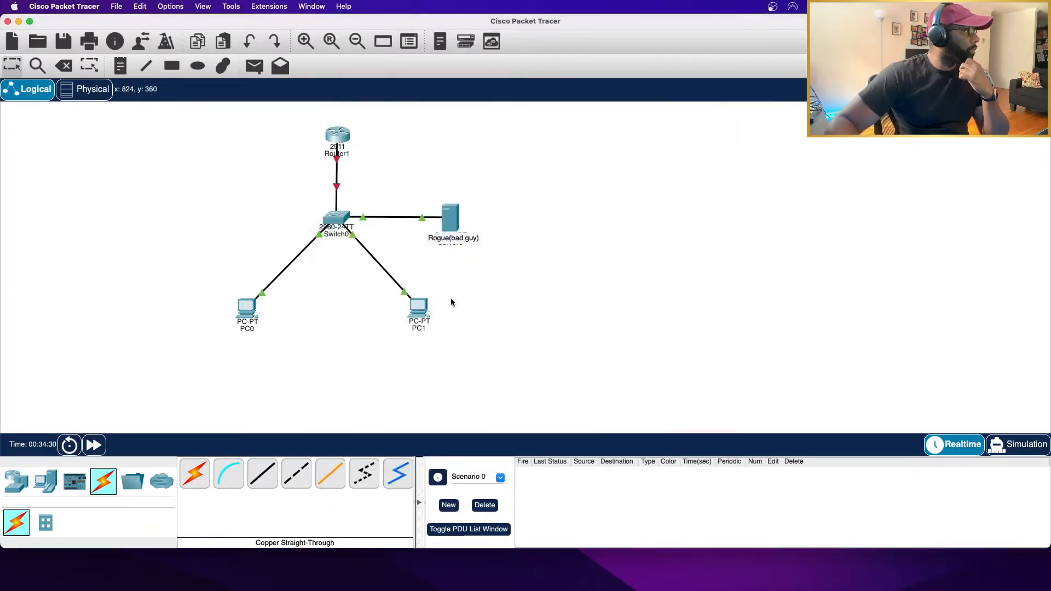
- Request a DHCP address on PC1 again from its IPv4 configuration and return to the topology
{"action": "left_click", "coordinate": [418, 314]}
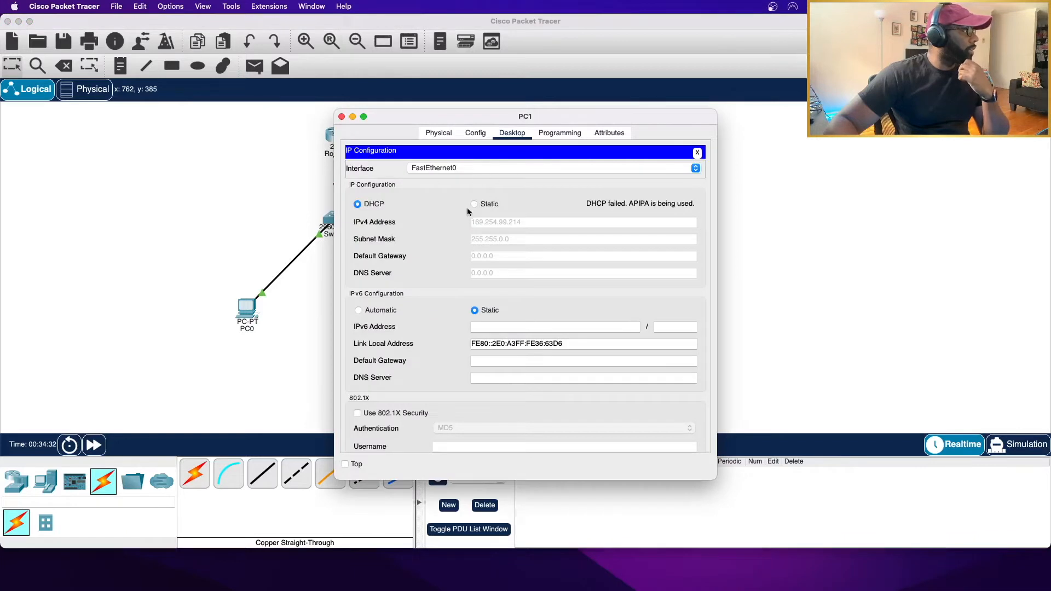
{"action": "left_click", "coordinate": [357, 204]}
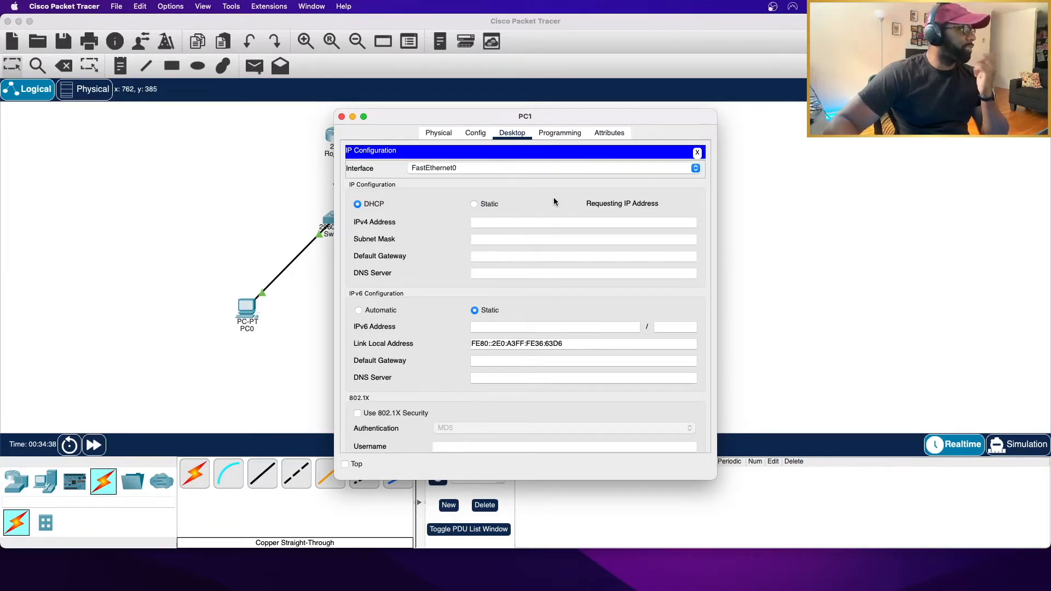
{"action": "left_click", "coordinate": [315, 316]}
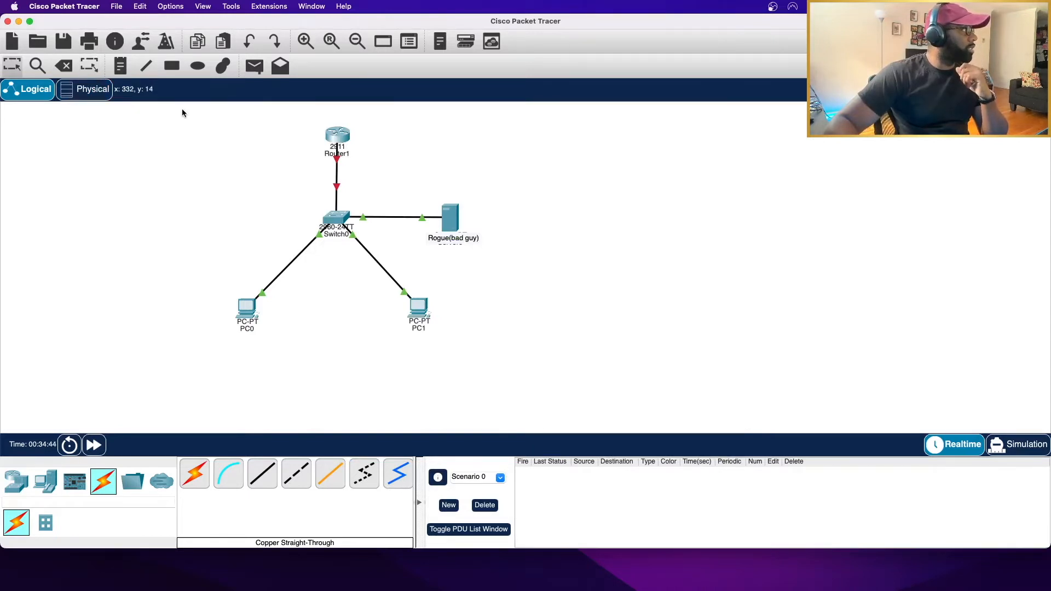
- Delete Server0, the rogue DHCP server, from the topology
{"action": "left_click", "coordinate": [64, 65]}
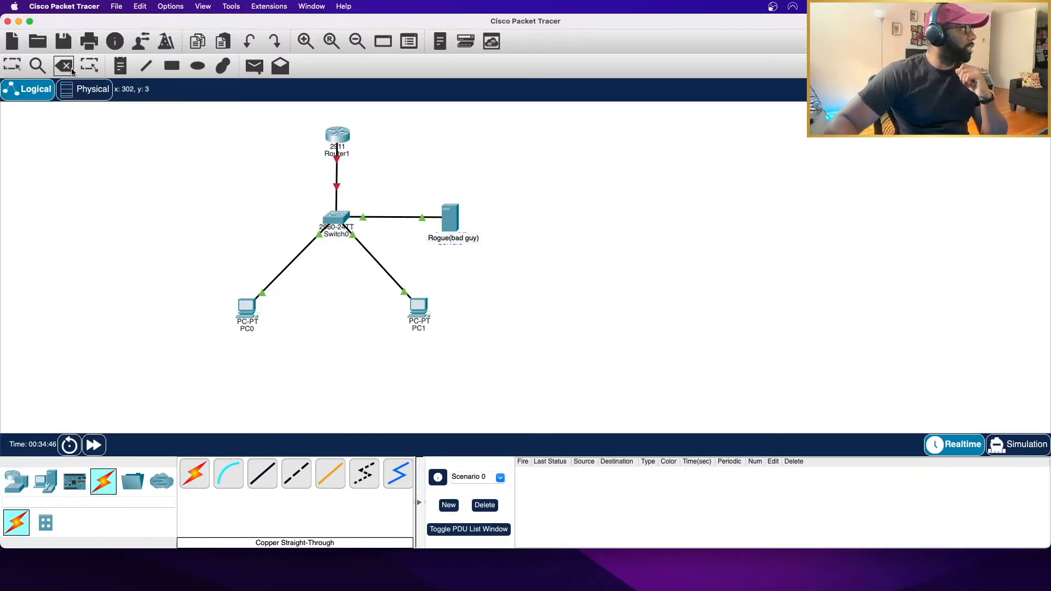
{"action": "left_click", "coordinate": [450, 217]}
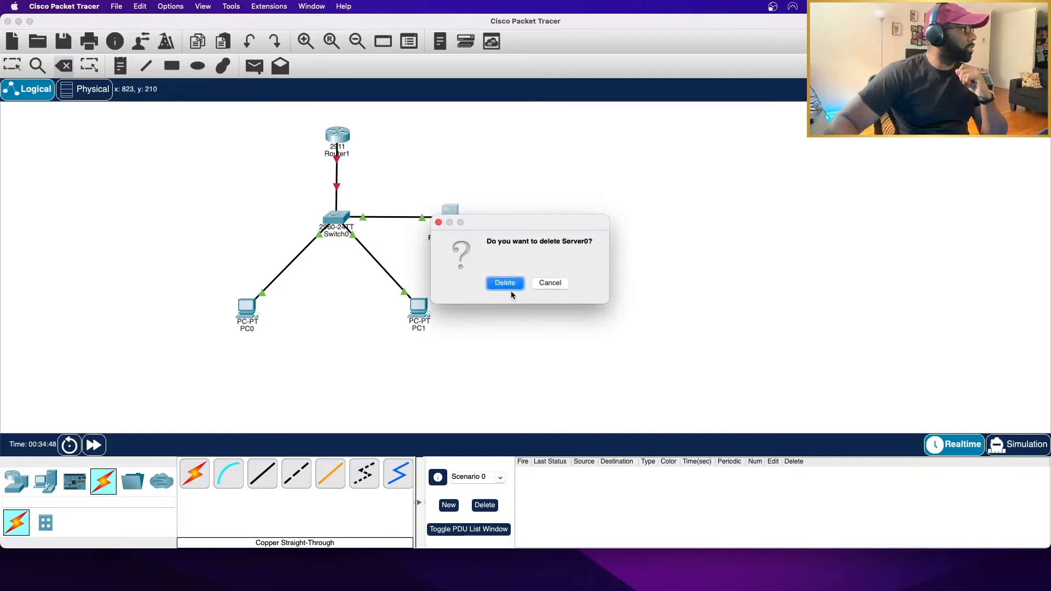
{"action": "left_click", "coordinate": [509, 284]}
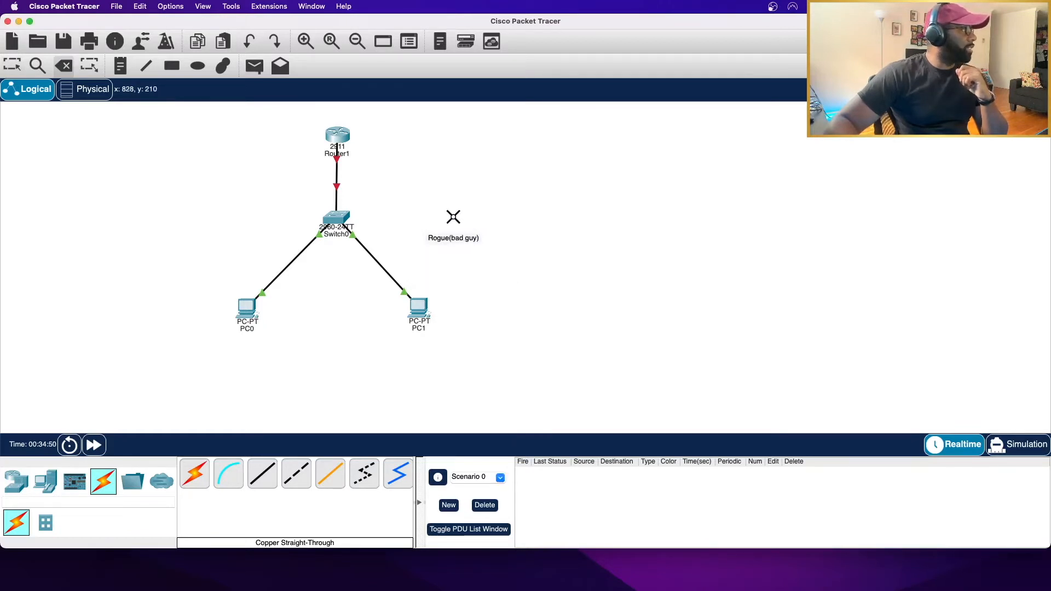
- Place a 2911 router at the "Rogue(bad guy)" label in place of the removed server
{"action": "left_click", "coordinate": [16, 481]}
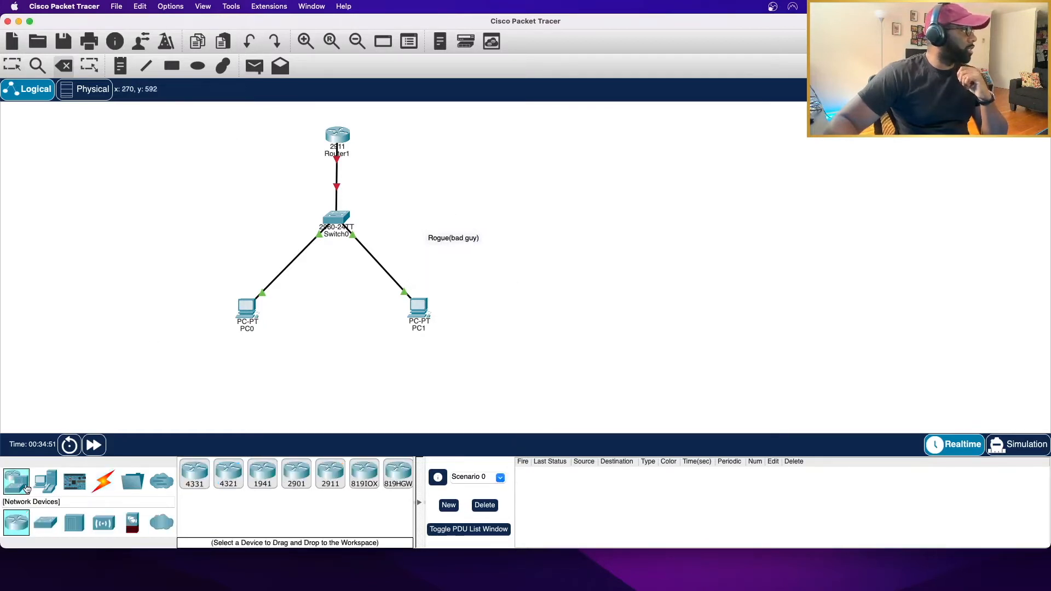
{"action": "left_click", "coordinate": [262, 474]}
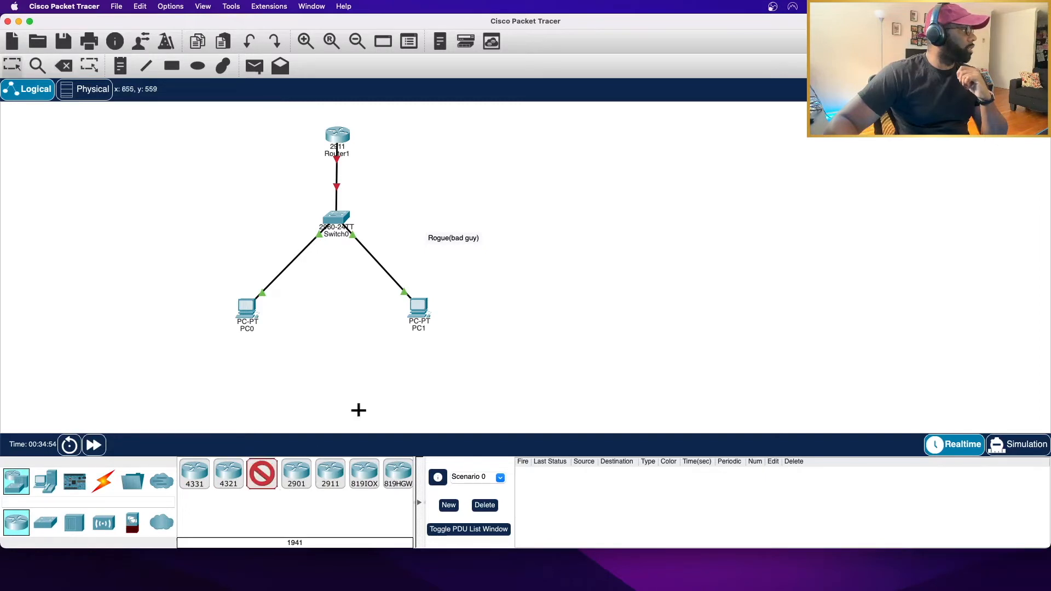
{"action": "left_click", "coordinate": [12, 65]}
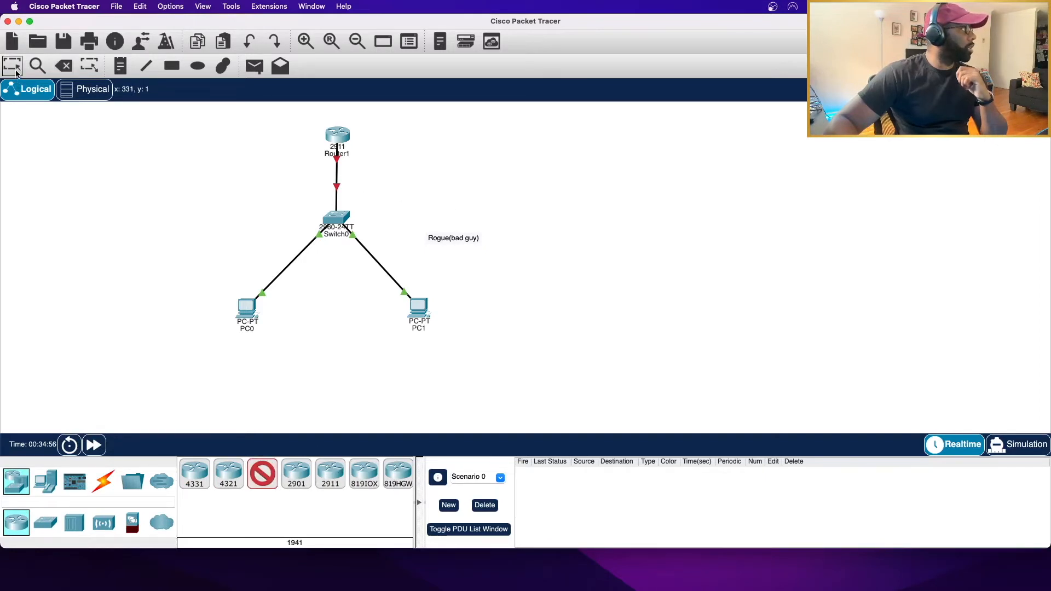
{"action": "left_click", "coordinate": [330, 474]}
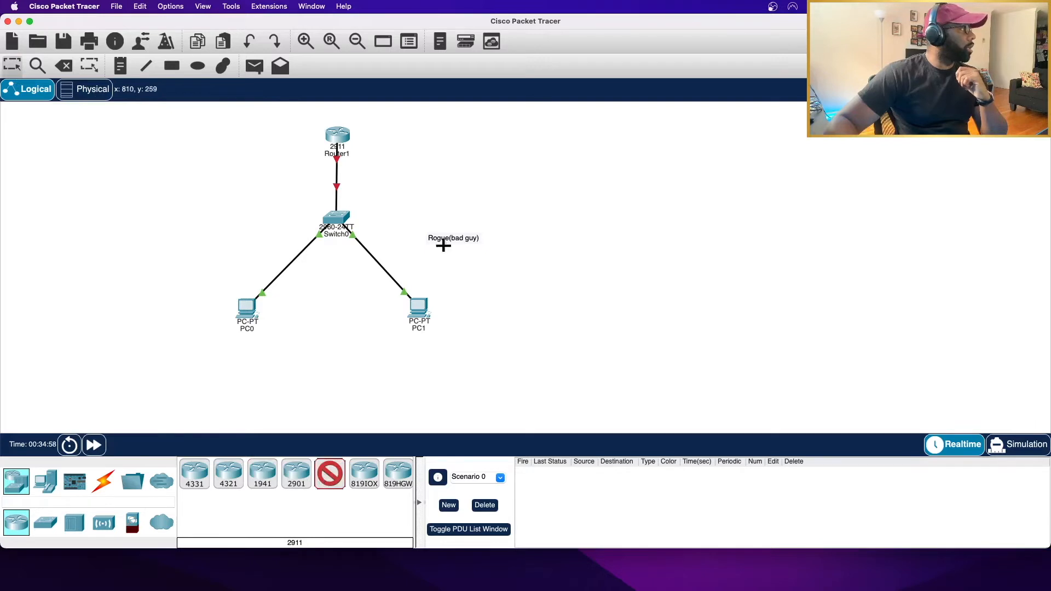
{"action": "left_click", "coordinate": [449, 226]}
{"action": "left_click_drag", "start_coordinate": [453, 223], "coordinate": [456, 222]}
- Open the new rogue router's command line and decline the initial configuration dialog to reach the user prompt
{"action": "double_click", "coordinate": [456, 224]}
{"action": "left_click", "coordinate": [540, 133]}
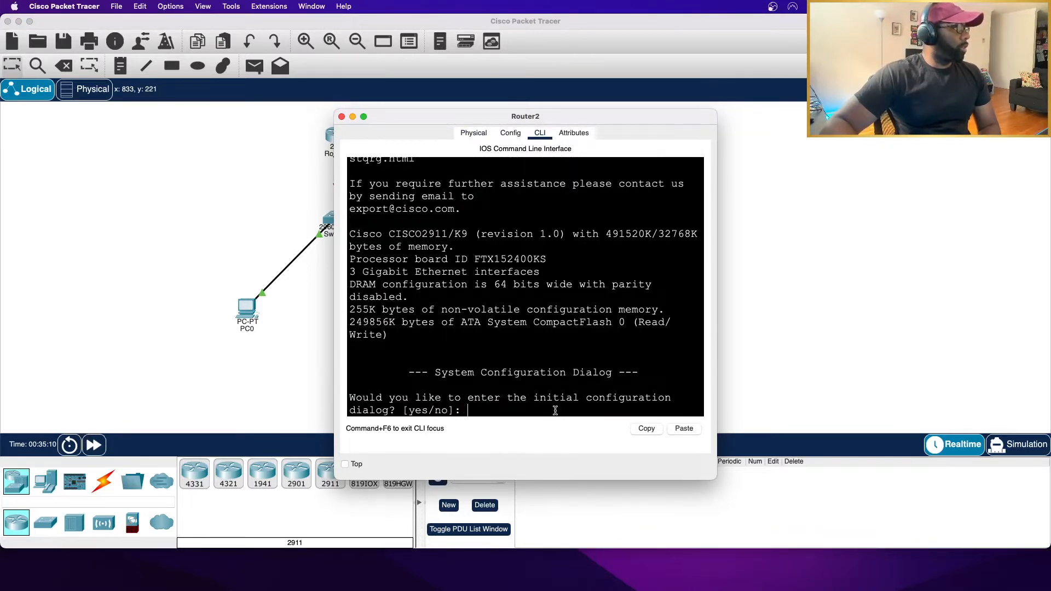
{"action": "type", "text": "n"}
{"action": "key", "text": "Return"}
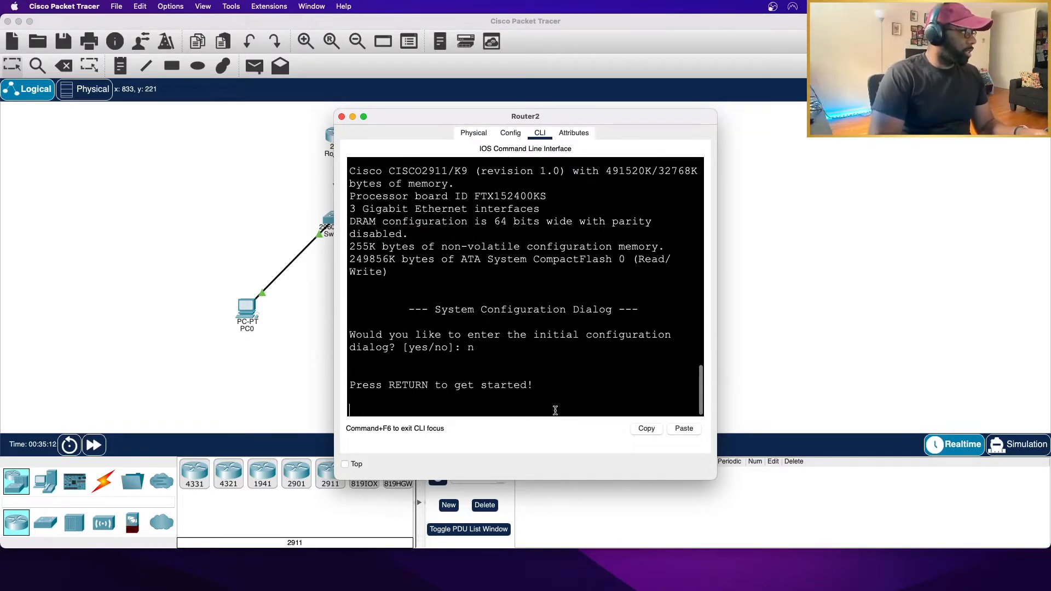
{"action": "key", "text": "Return"}
{"action": "key", "text": "Return"}
{"action": "key", "text": "Return"}
- Enter global configuration mode on the rogue router and set its hostname to badguy
{"action": "type", "text": "en"}
{"action": "key", "text": "Return"}
{"action": "type", "text": "conf t"}
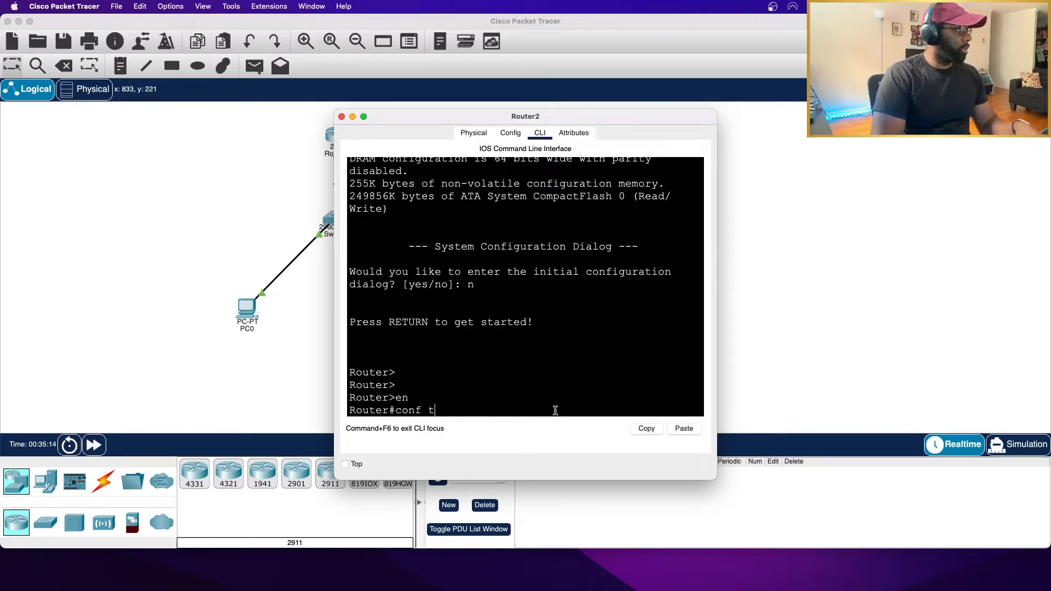
{"action": "key", "text": "Return"}
{"action": "type", "text": "hostname badgu"}
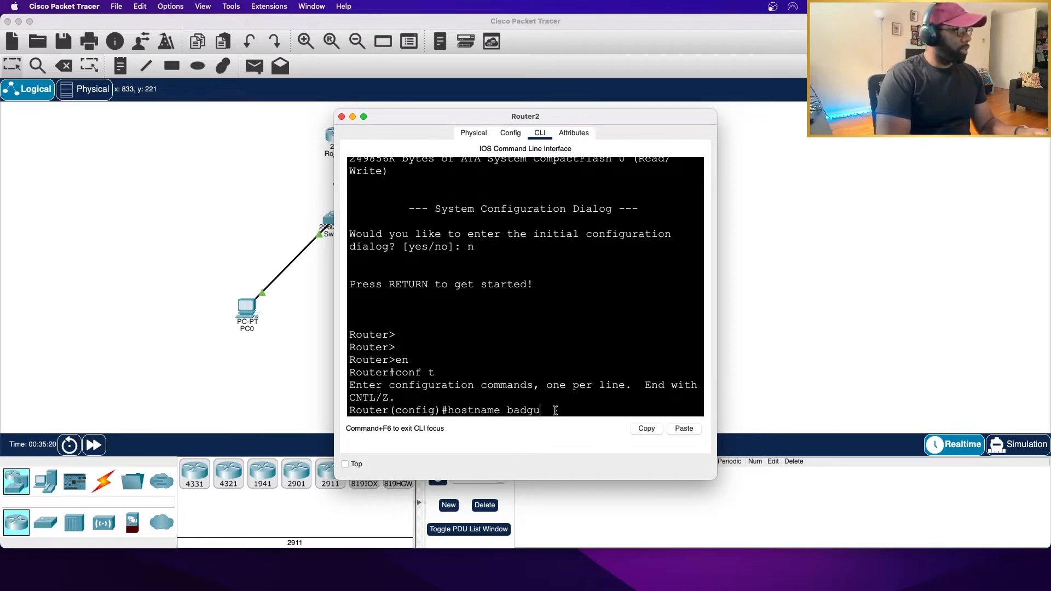
{"action": "type", "text": "y"}
{"action": "key", "text": "Return"}
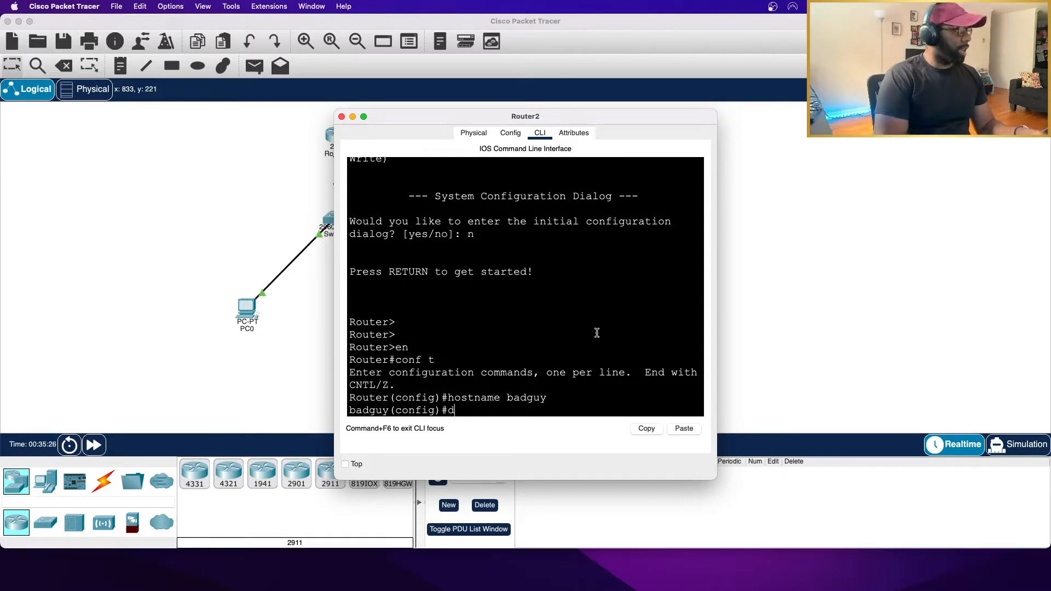
- List the badguy router's interfaces in brief and assign 192.168.20.1 with mask 255.255.255.0 to interface g0/0
{"action": "type", "text": "sh ip int br"}
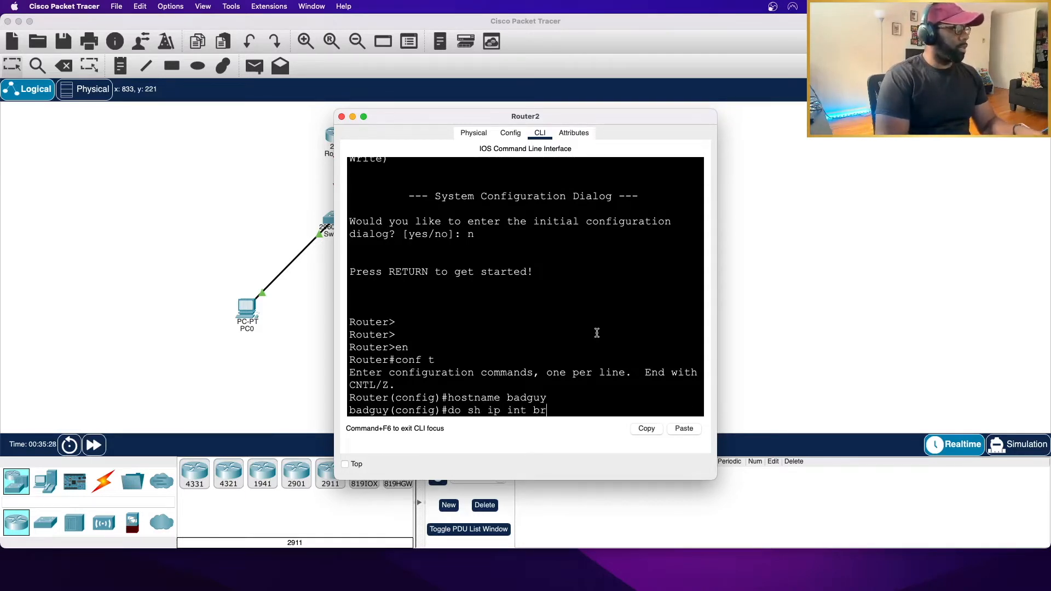
{"action": "key", "text": "Return"}
{"action": "type", "text": "int f"}
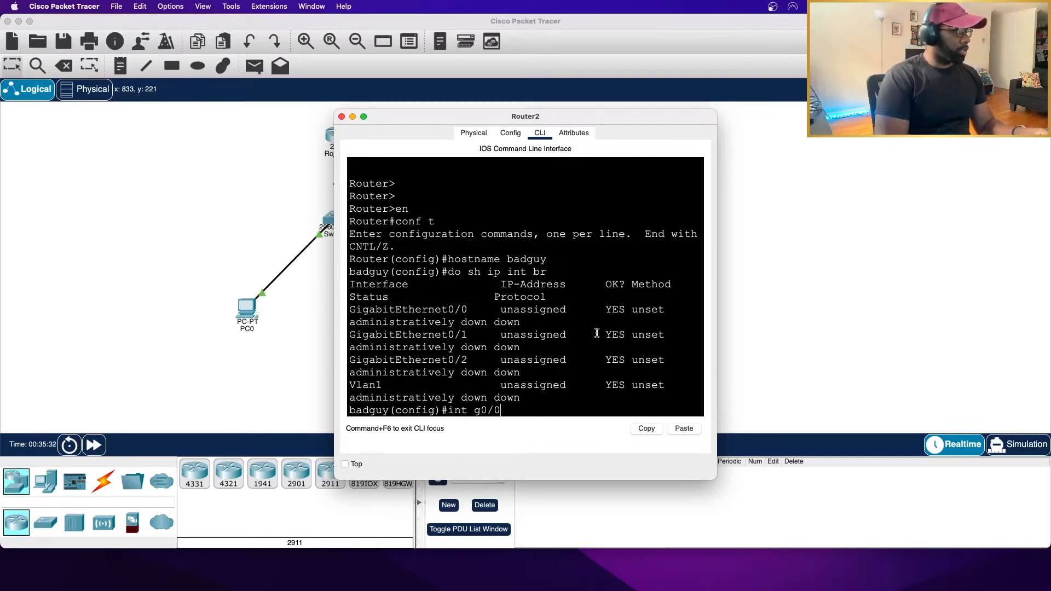
{"action": "type", "text": "0/0"}
{"action": "key", "text": "Return"}
{"action": "type", "text": "ip add"}
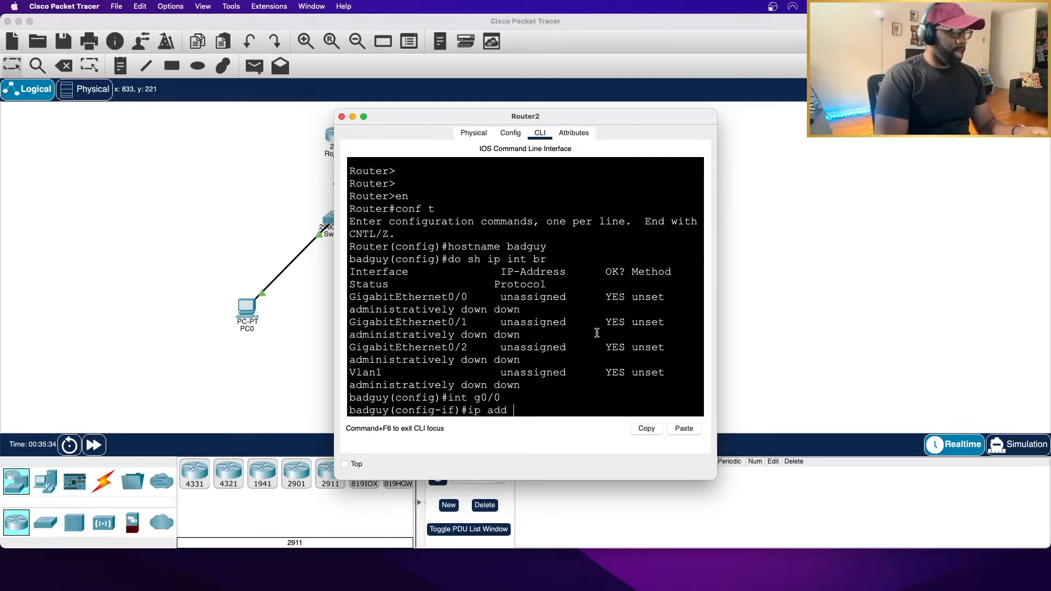
{"action": "type", "text": " 192.168.29"}
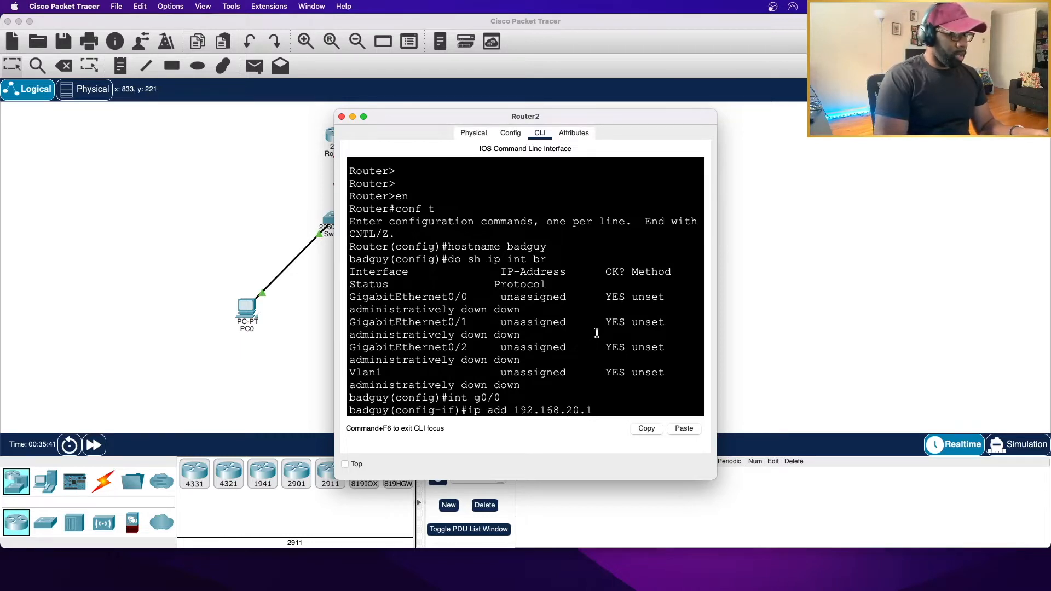
{"action": "type", "text": "255.255.255.0"}
{"action": "key", "text": "Return"}
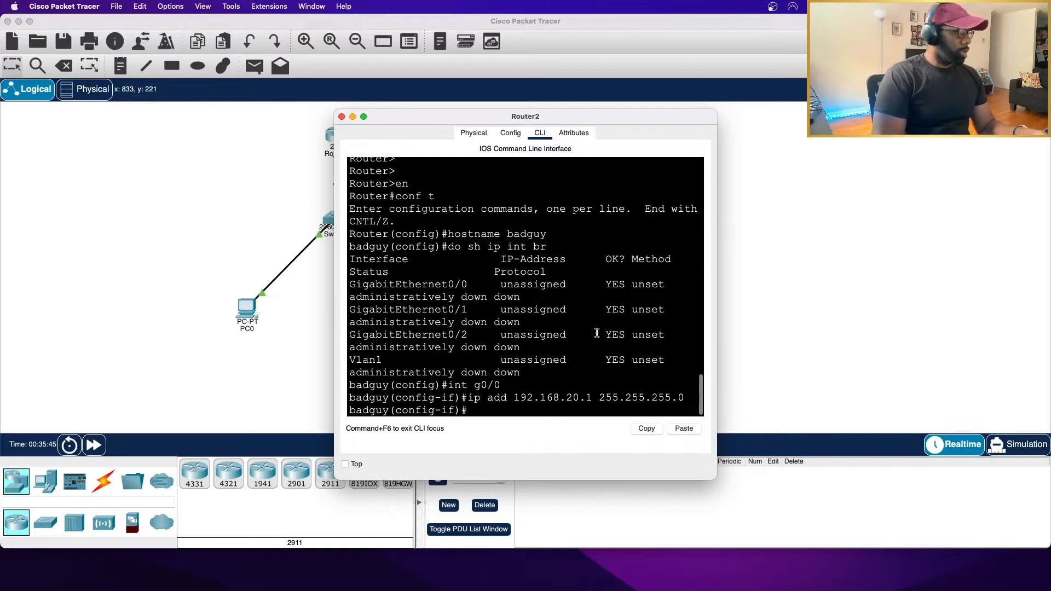
- Enable the badguy router's g0/0 interface with no shut
{"action": "type", "text": "no shut"}
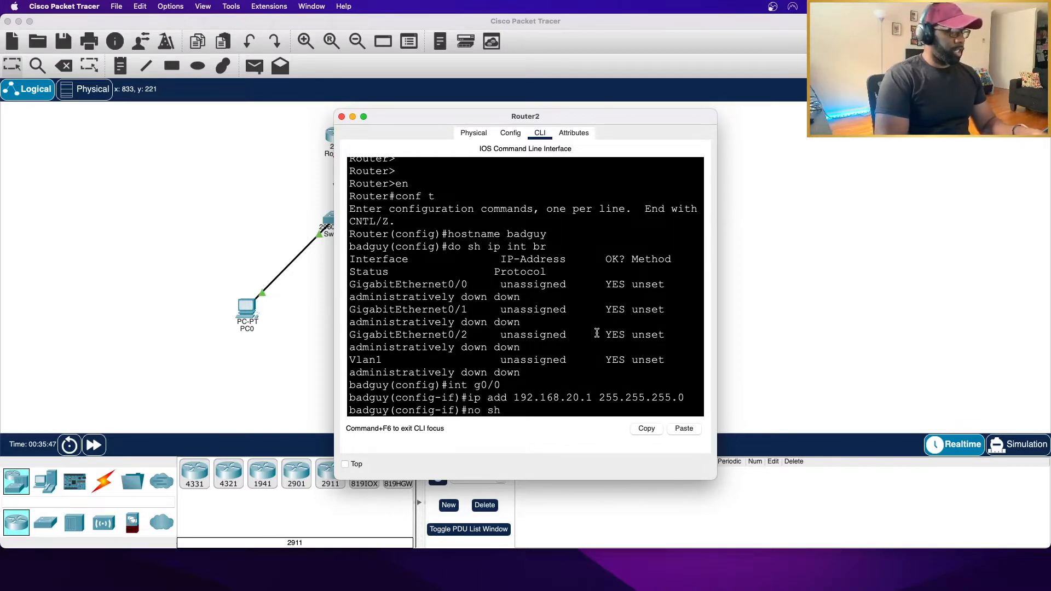
{"action": "key", "text": "Return"}
{"action": "key", "text": "Return"}
{"action": "key", "text": "Return"}
- Create the DHCP pool vlan10 on the badguy router with network 192.168.20.0 255.255.255.0
{"action": "type", "text": "ip dhcp pool vlan"}
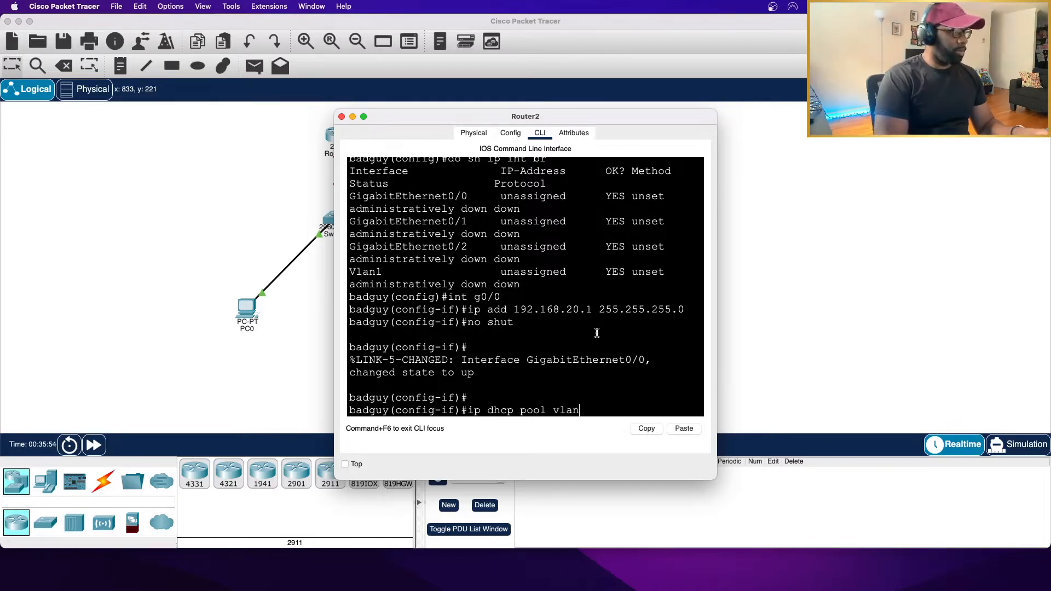
{"action": "type", "text": "10"}
{"action": "key", "text": "Return"}
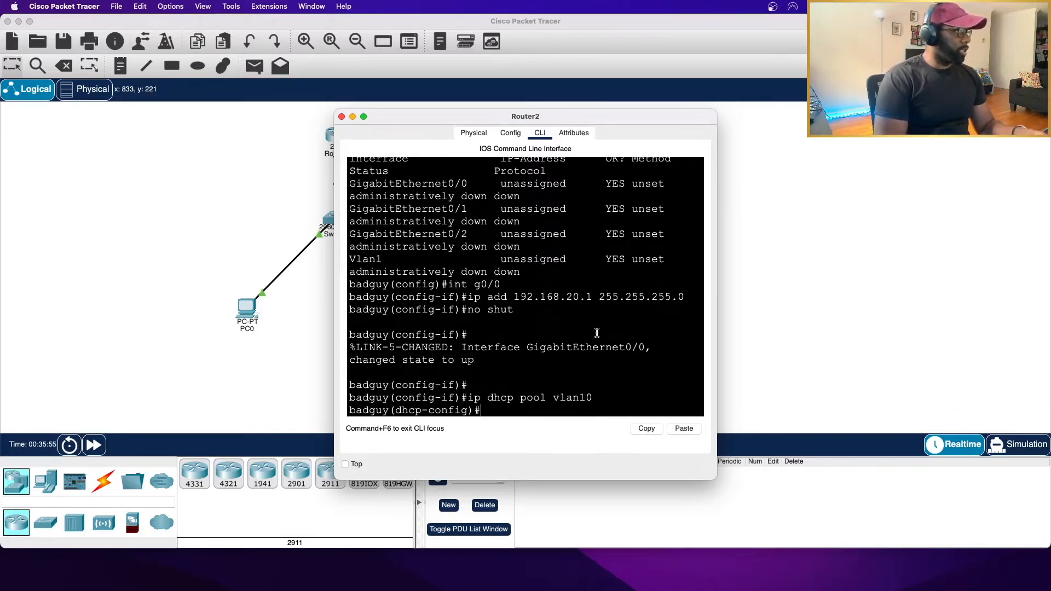
{"action": "type", "text": "net 192.168"}
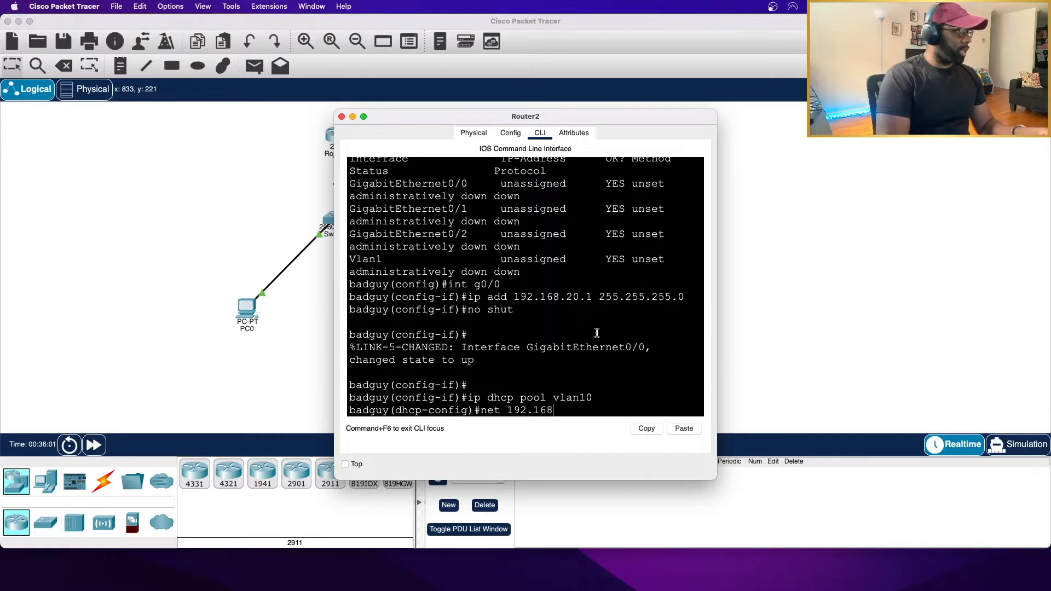
{"action": "type", "text": ".20.0 255.255.2"}
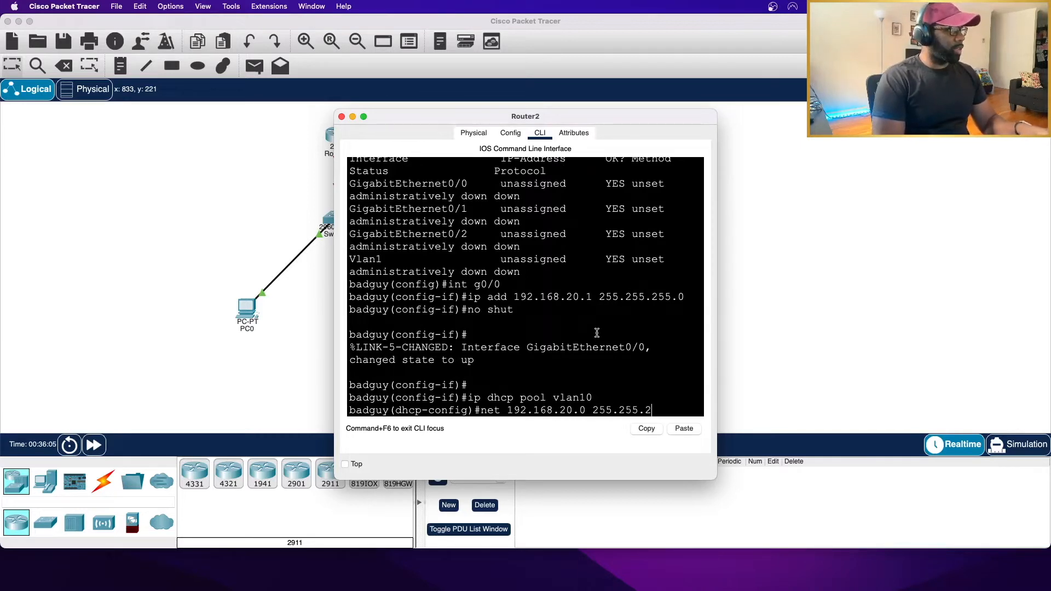
{"action": "type", "text": "55.0"}
{"action": "key", "text": "Return"}
- Set the vlan10 pool's default router to 192.168.20.1 and DNS server to 1.1.1.1, exit pool configuration, and return to the topology
{"action": "type", "text": "default-router "}
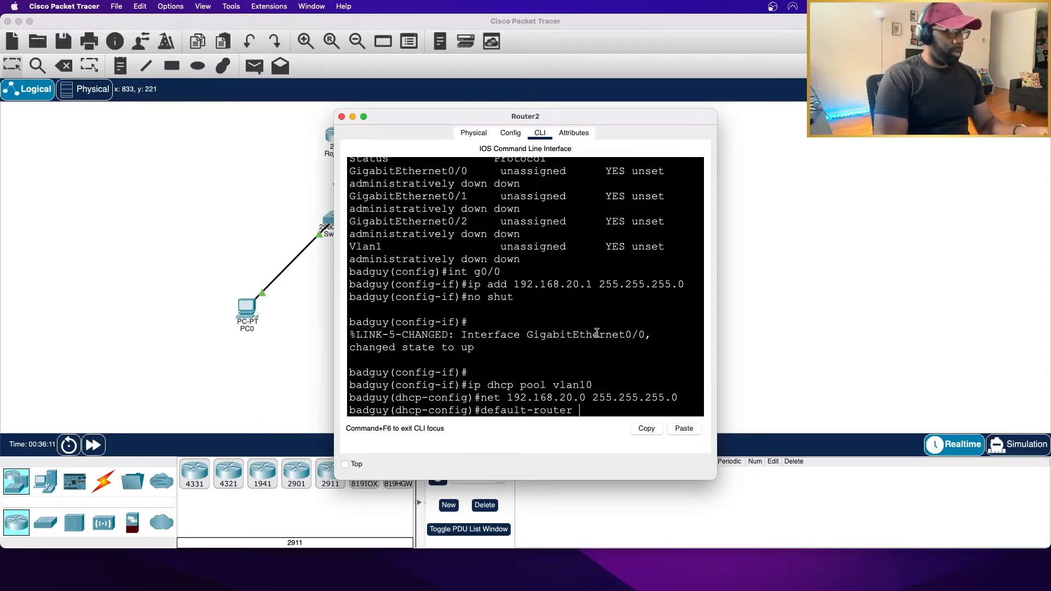
{"action": "type", "text": "192.16"}
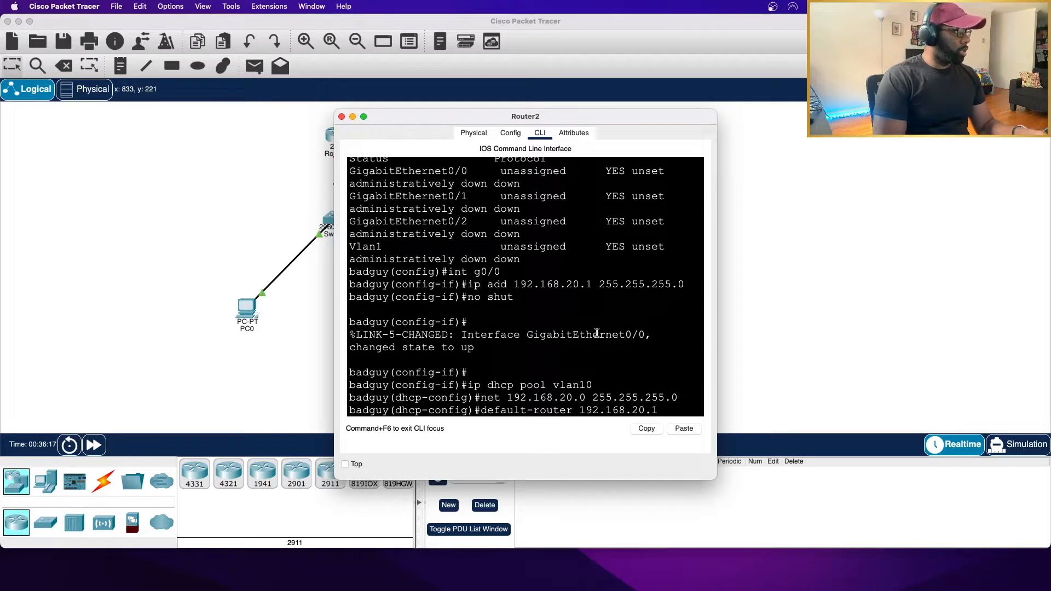
{"action": "type", "text": "8.20.1"}
{"action": "key", "text": "Return"}
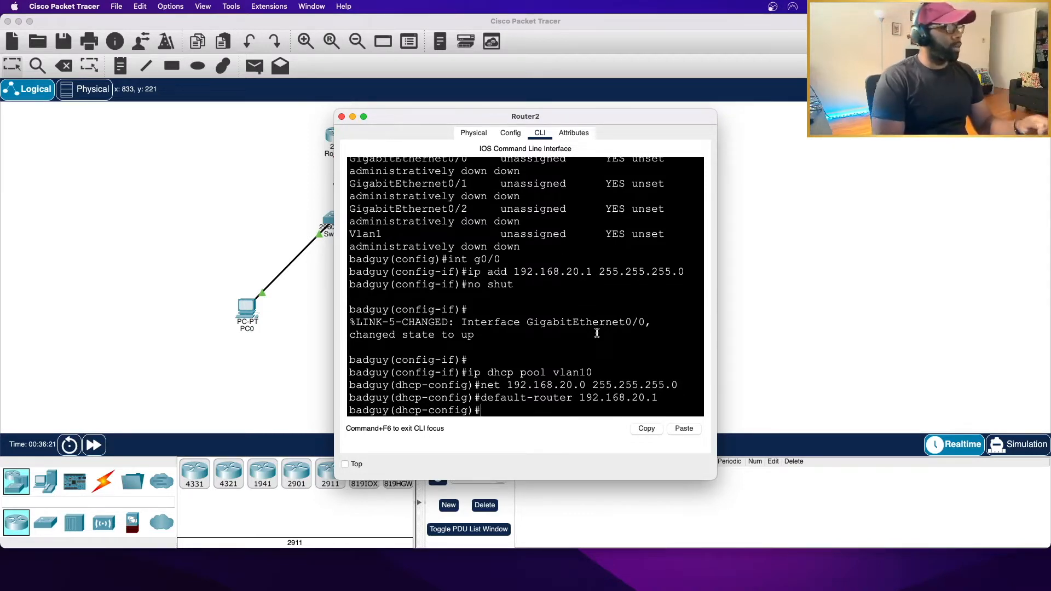
{"action": "type", "text": "dns-se"}
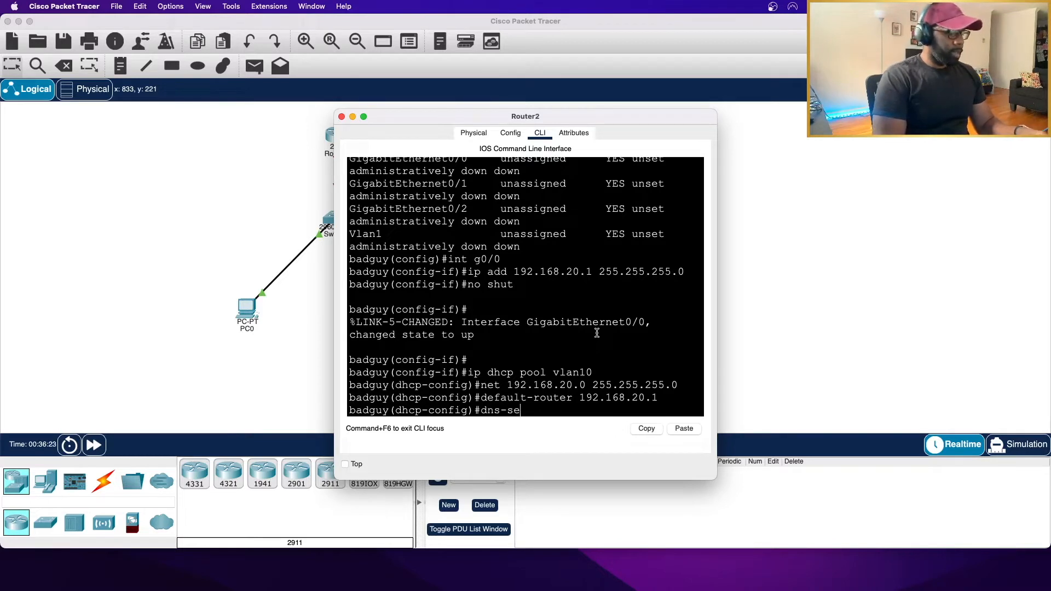
{"action": "type", "text": "rver 1.1.1.1"}
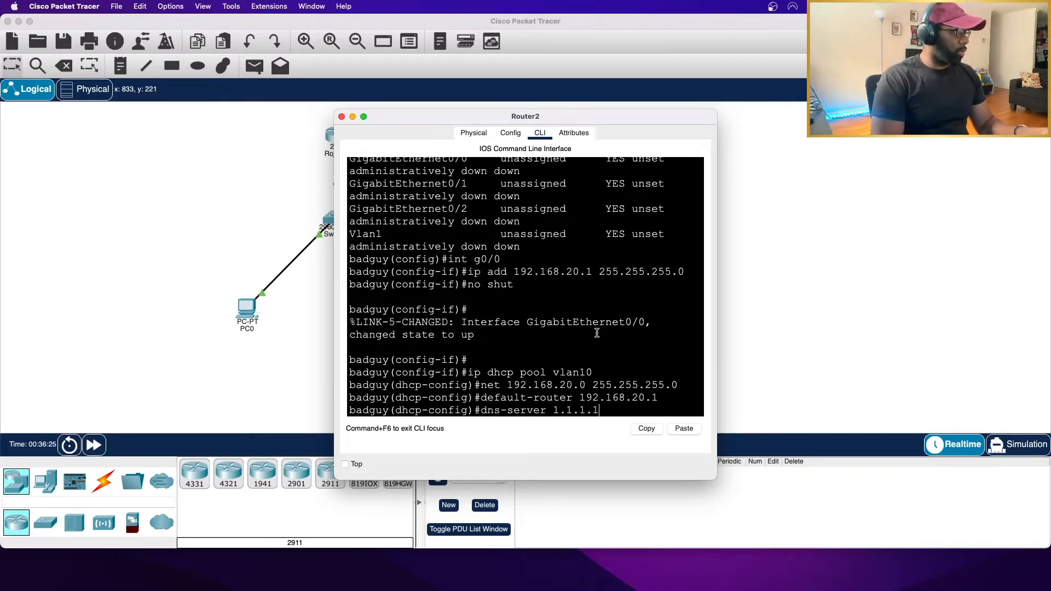
{"action": "key", "text": "Return"}
{"action": "type", "text": "exit"}
{"action": "key", "text": "Return"}
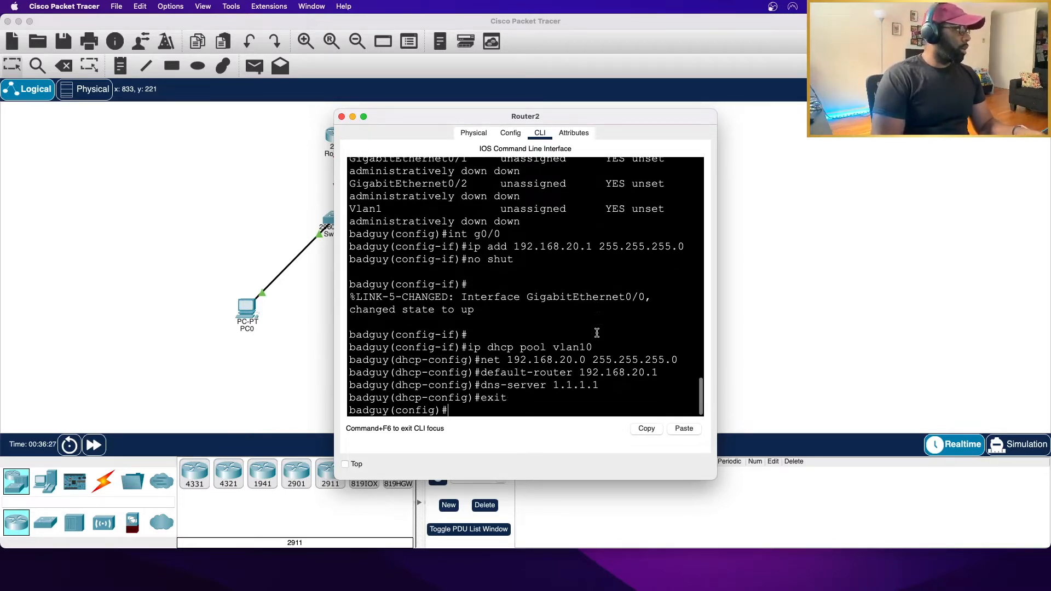
{"action": "left_click", "coordinate": [301, 345]}
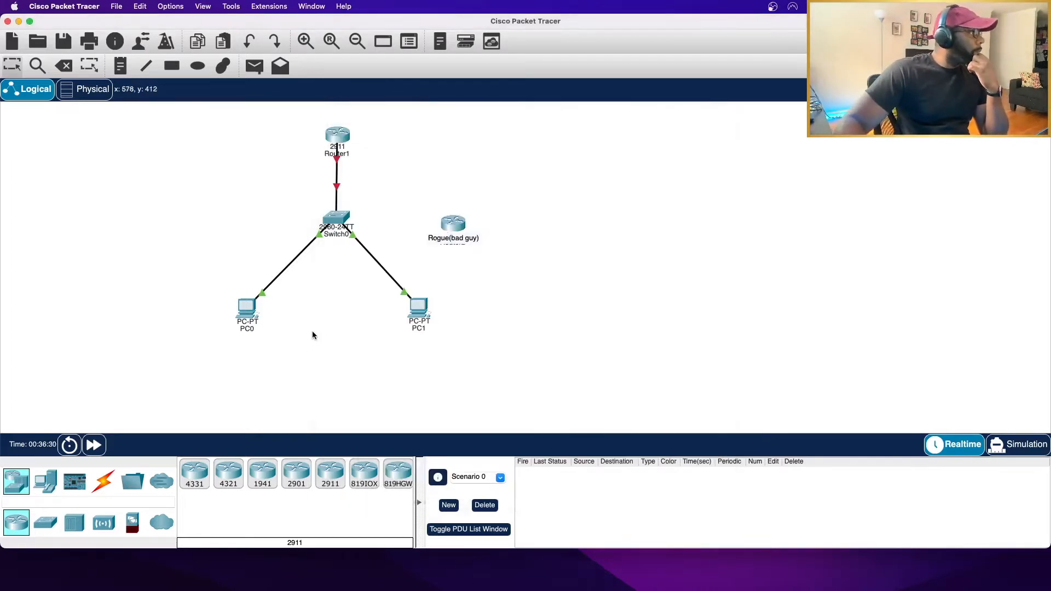
- Connect the rogue router's GigabitEthernet0/0 to Switch0's GigabitEthernet0/2 with a copper straight-through cable
{"action": "left_click", "coordinate": [102, 481]}
{"action": "left_click", "coordinate": [263, 475]}
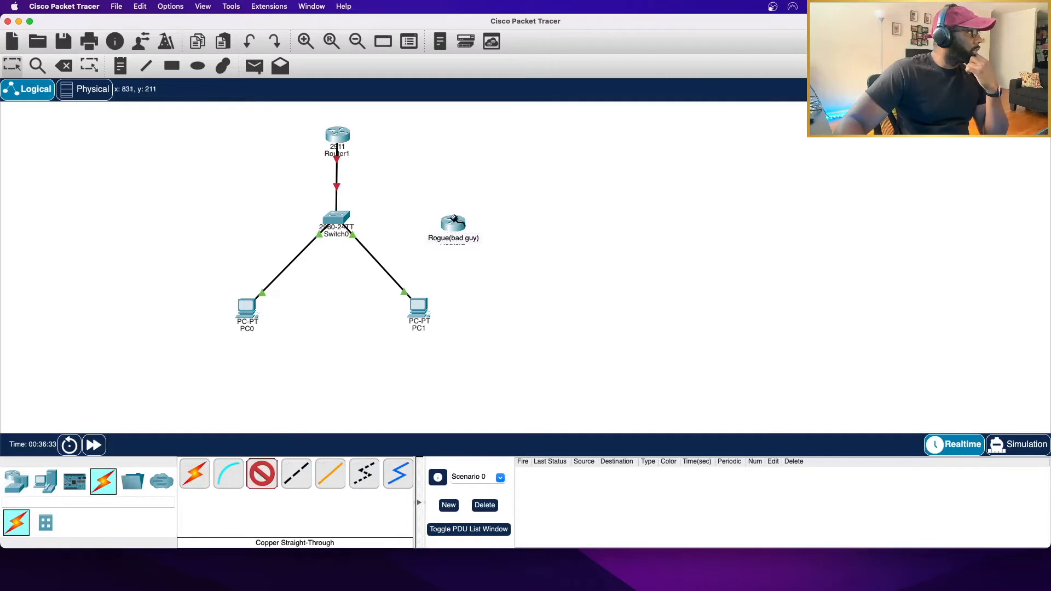
{"action": "left_click", "coordinate": [458, 221]}
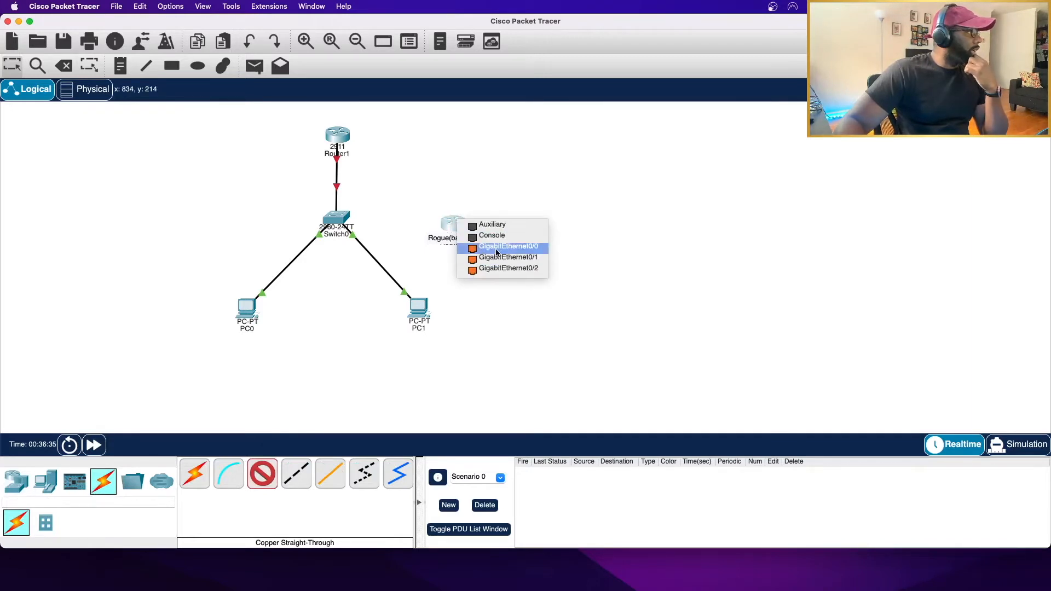
{"action": "left_click", "coordinate": [496, 247]}
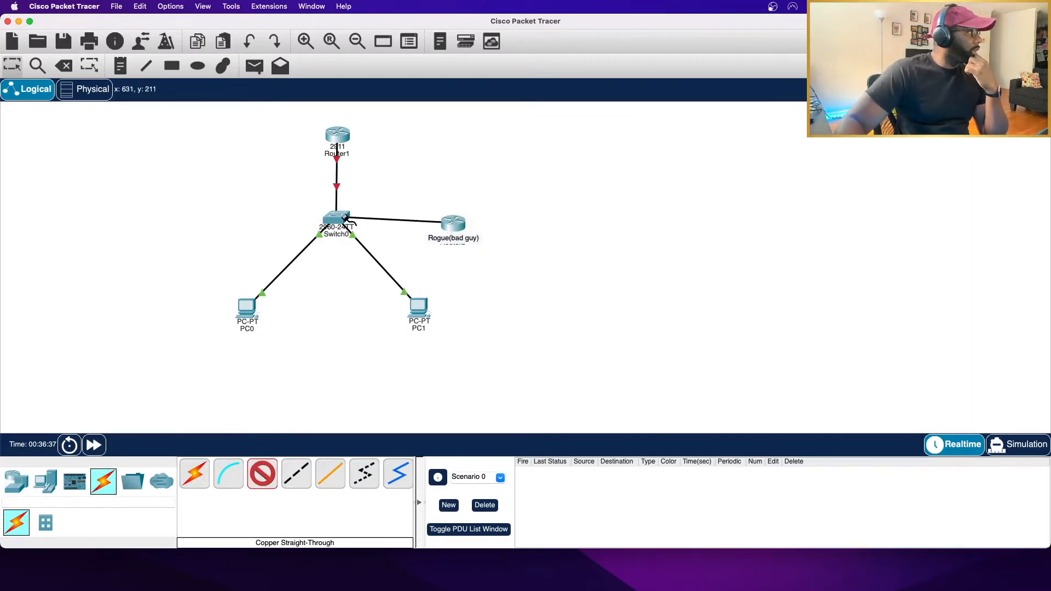
{"action": "left_click", "coordinate": [342, 219]}
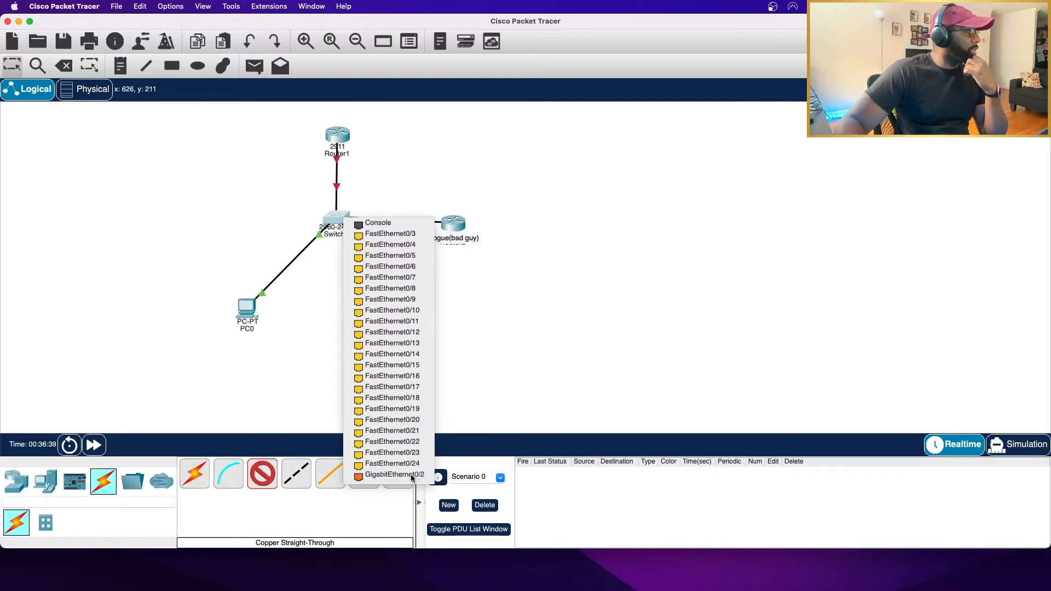
{"action": "left_click", "coordinate": [411, 478]}
- Nudge the rogue router slightly and realign its "Rogue(bad guy)" label beneath it
{"action": "left_click_drag", "start_coordinate": [449, 222], "coordinate": [450, 219]}
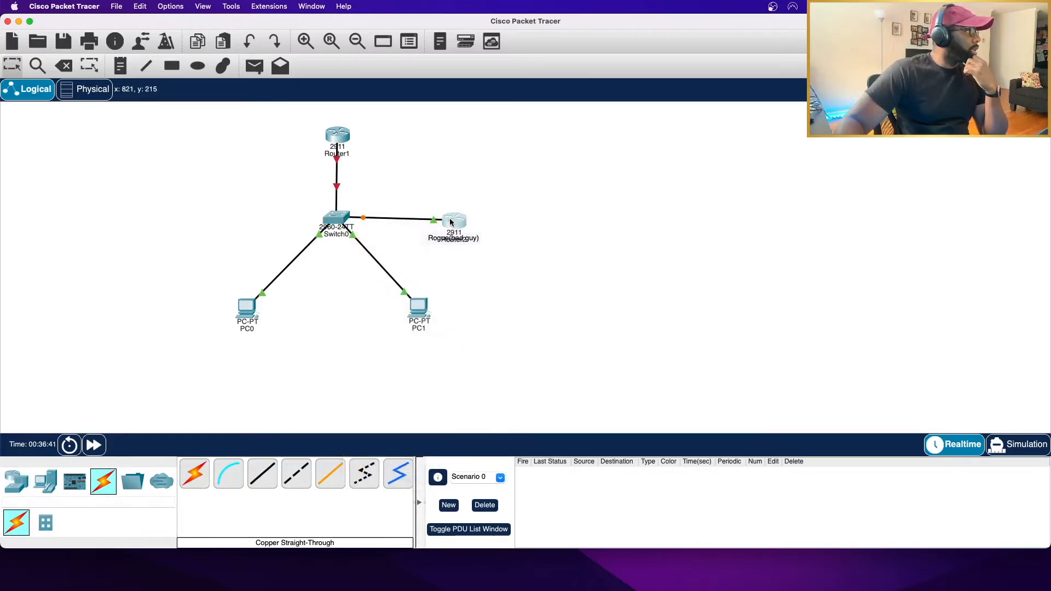
{"action": "left_click", "coordinate": [442, 238]}
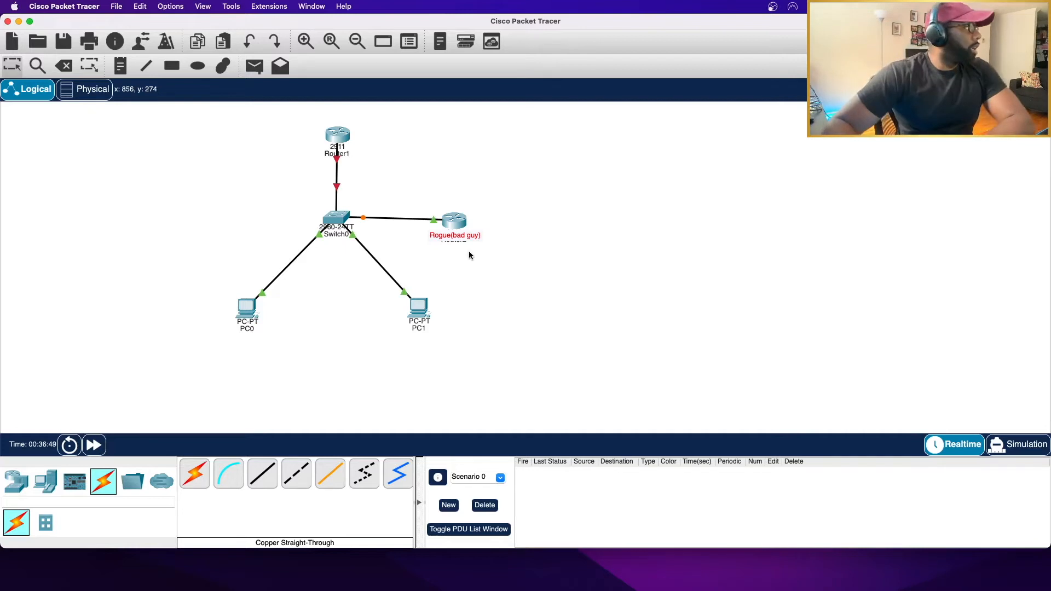
{"action": "left_click_drag", "start_coordinate": [461, 236], "coordinate": [459, 236]}
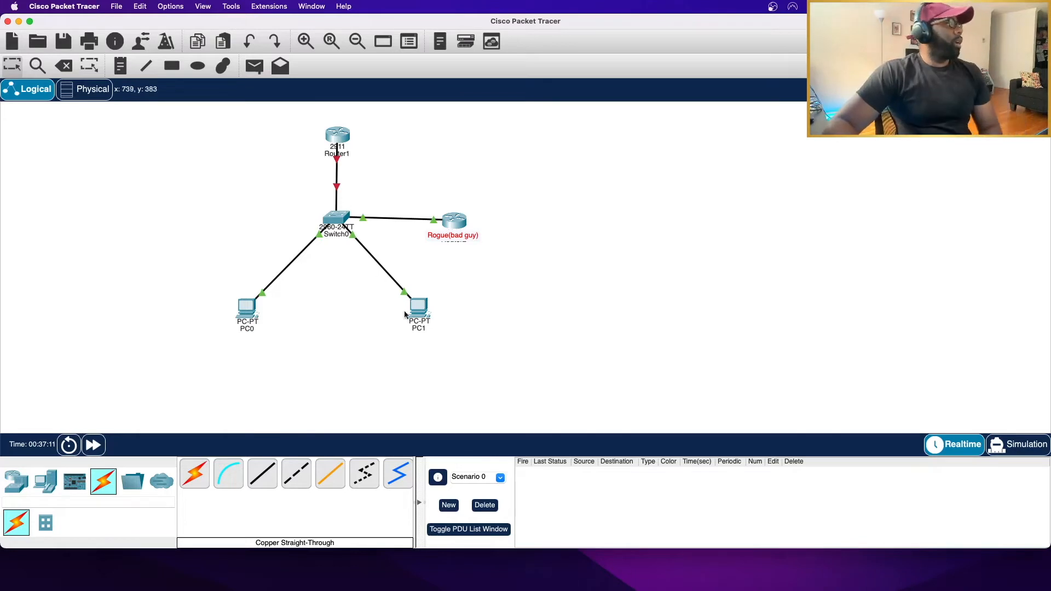
- Request PC1's IPv4 address through DHCP in its IP configuration and close its window
{"action": "left_click", "coordinate": [418, 307]}
{"action": "left_click", "coordinate": [360, 204]}
{"action": "left_click", "coordinate": [360, 205]}
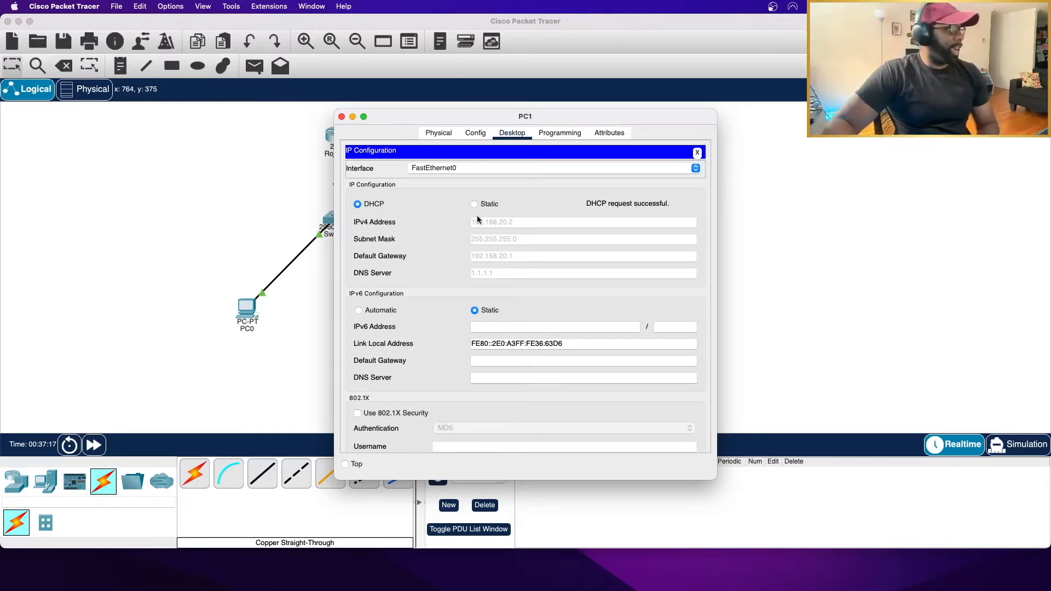
{"action": "key", "text": "super+w"}
- Renew PC0's DHCP lease with ipconfig /renew in its command prompt and close its window
{"action": "left_click", "coordinate": [252, 321]}
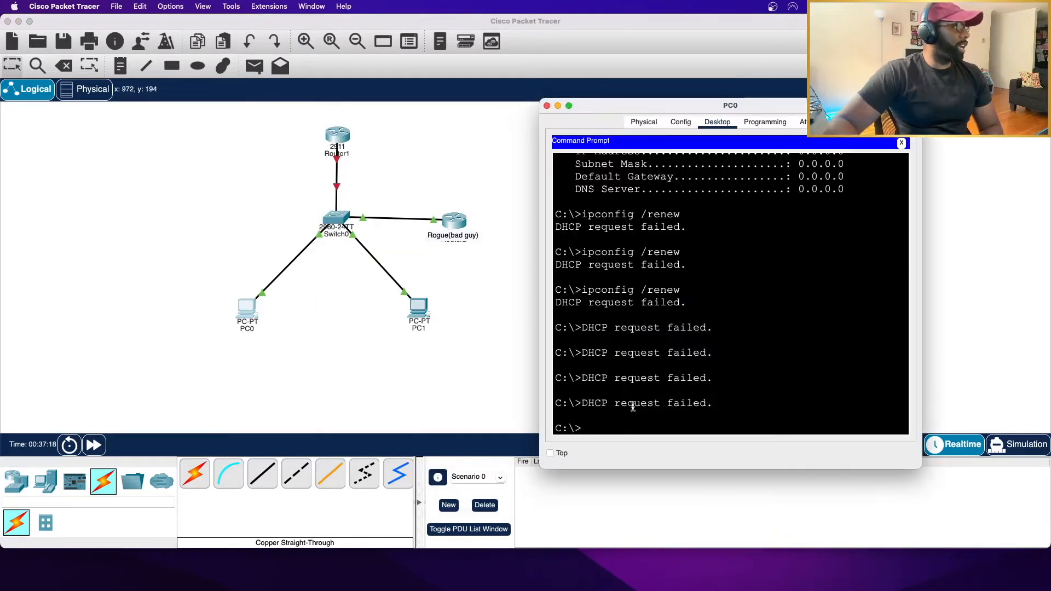
{"action": "key", "text": "Up"}
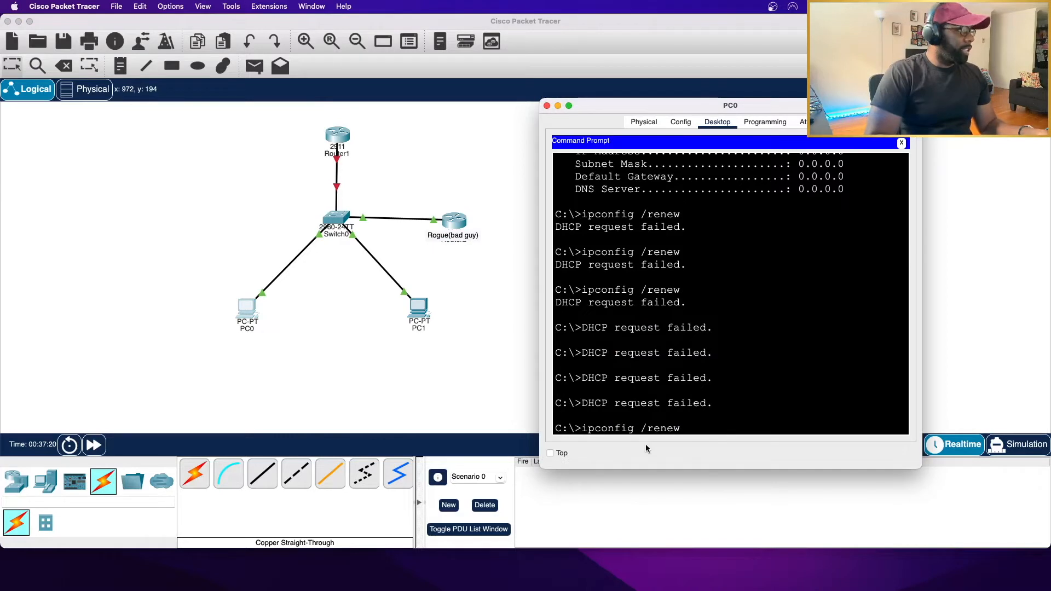
{"action": "key", "text": "Return"}
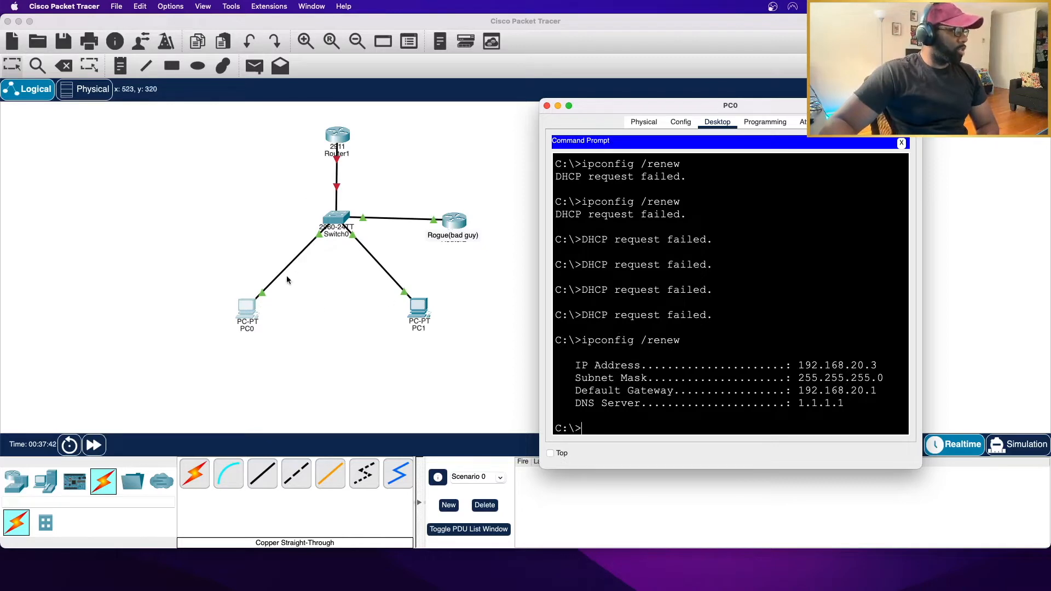
{"action": "left_click", "coordinate": [546, 105]}
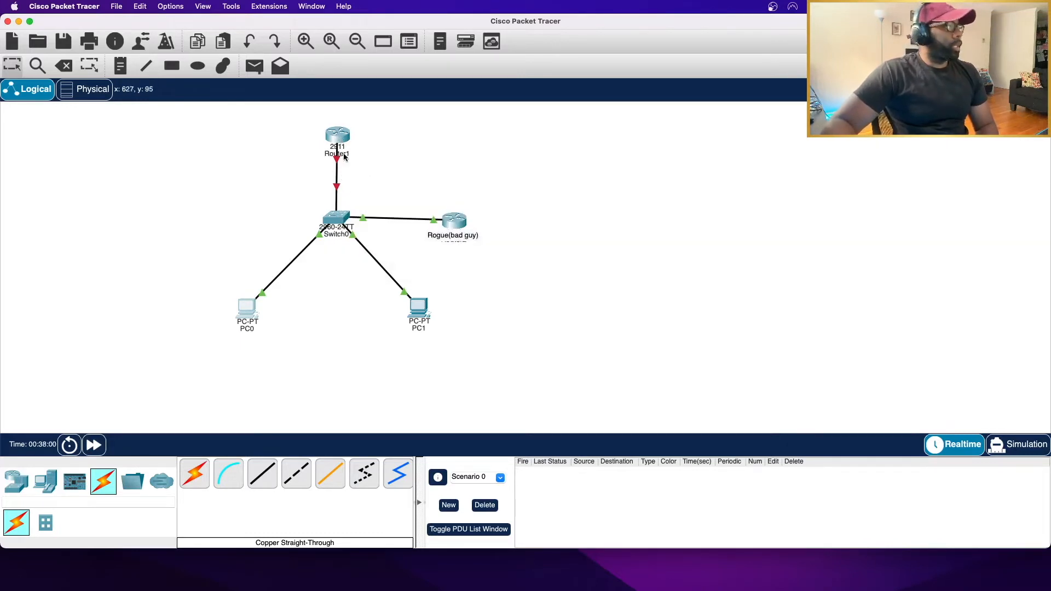
- Move Router1 to the upper left of Switch0 and place a server above the switch
{"action": "mouse_move", "coordinate": [339, 141]}
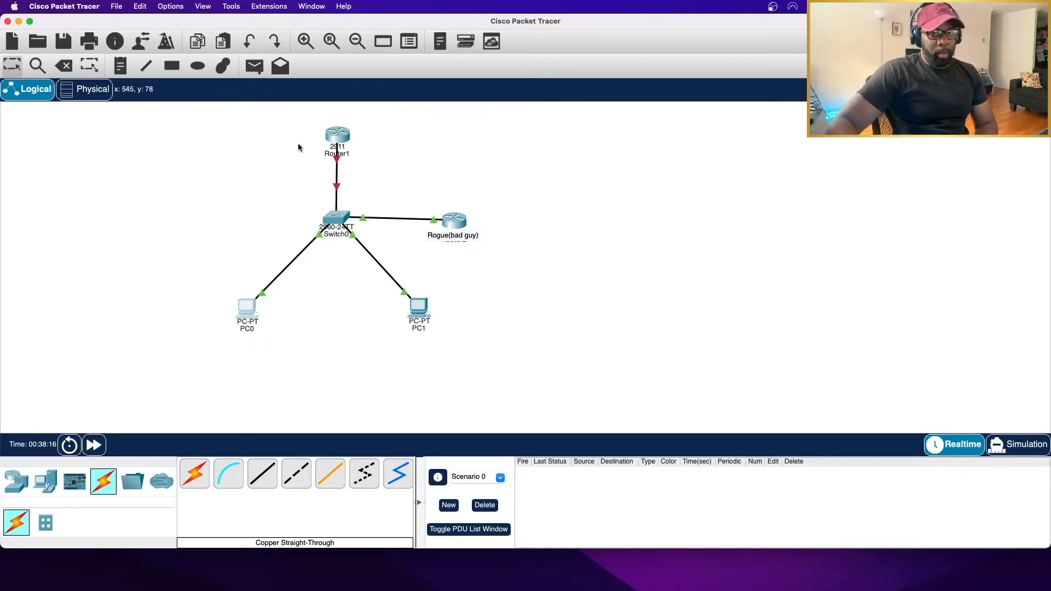
{"action": "left_click_drag", "start_coordinate": [349, 136], "coordinate": [283, 167]}
{"action": "left_click", "coordinate": [55, 484]}
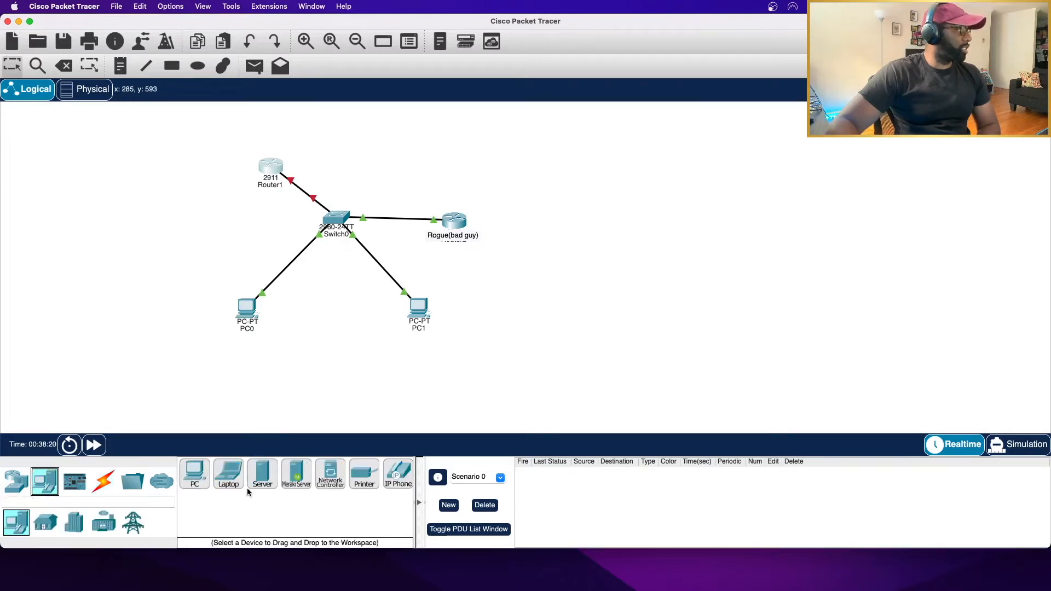
{"action": "left_click_drag", "start_coordinate": [273, 472], "coordinate": [346, 144]}
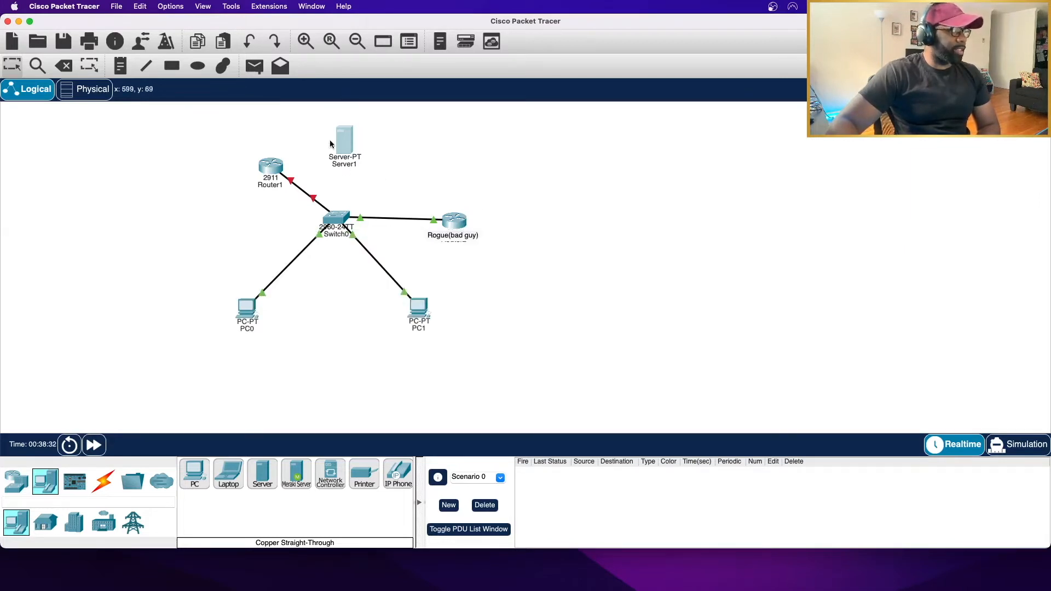
{"action": "mouse_move", "coordinate": [350, 144]}
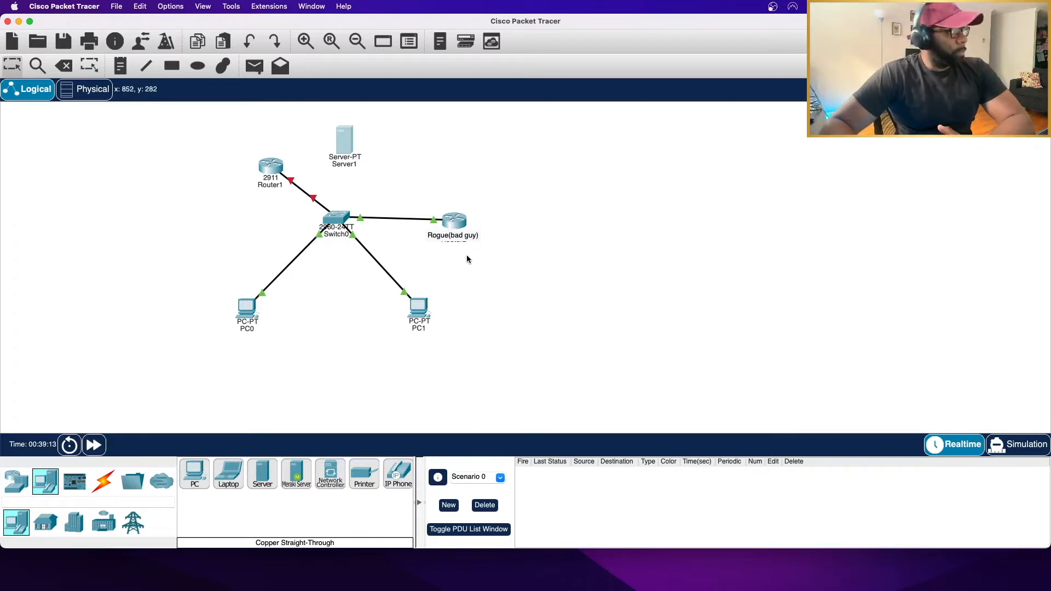
{"action": "mouse_move", "coordinate": [441, 217]}
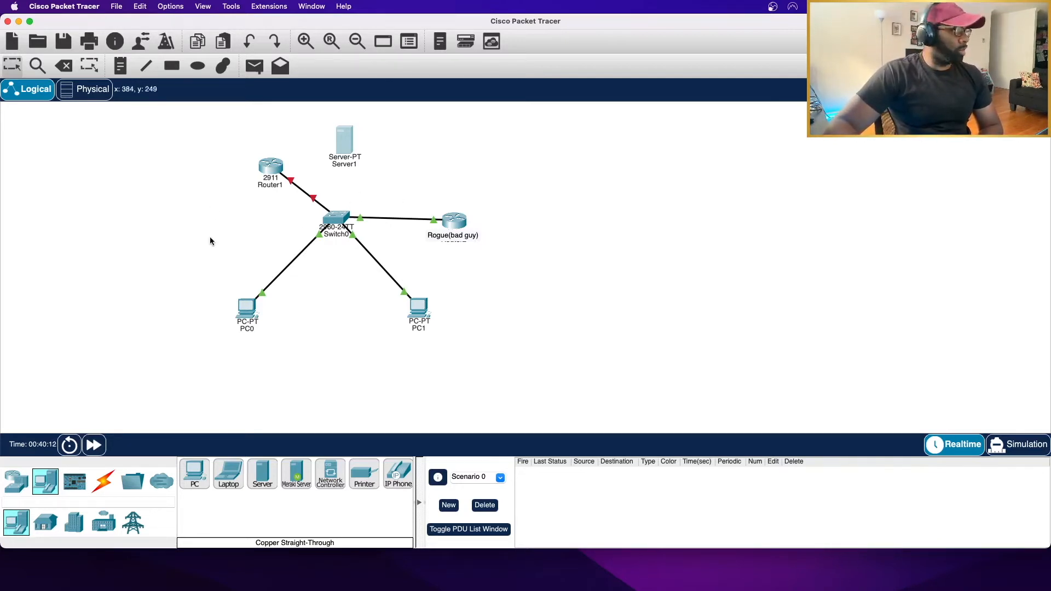
- Delete the whole existing topology, including both routers, the switch, the PCs and the server
{"action": "left_click_drag", "start_coordinate": [188, 359], "coordinate": [509, 114]}
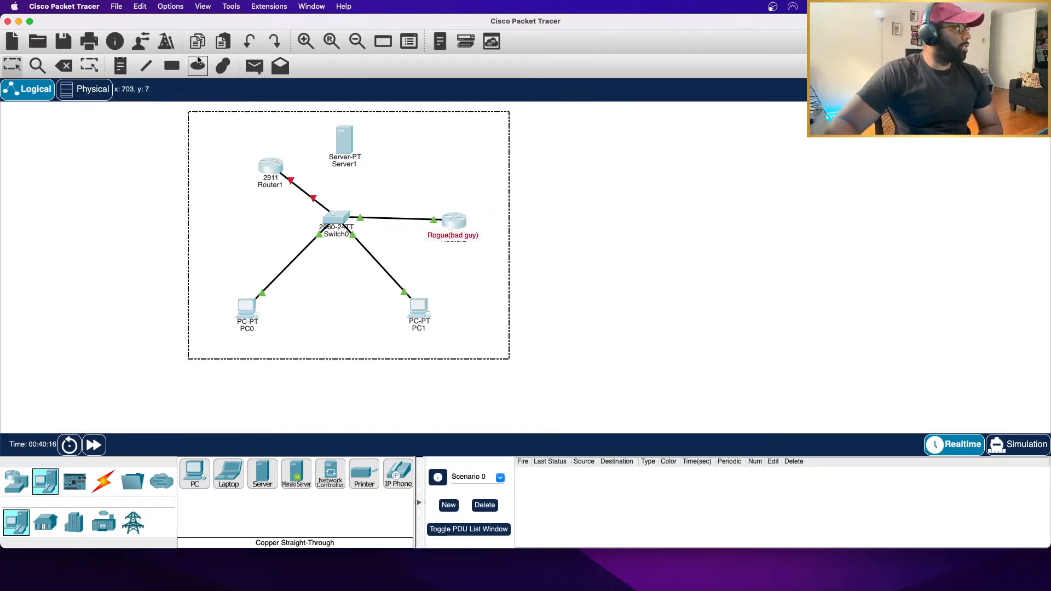
{"action": "left_click", "coordinate": [68, 67]}
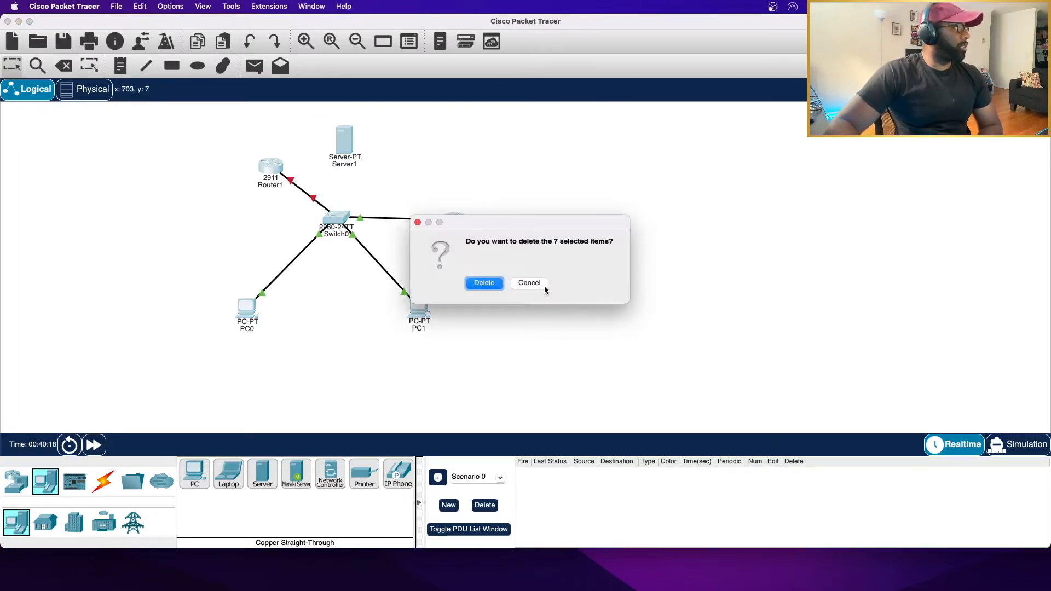
{"action": "left_click", "coordinate": [484, 283]}
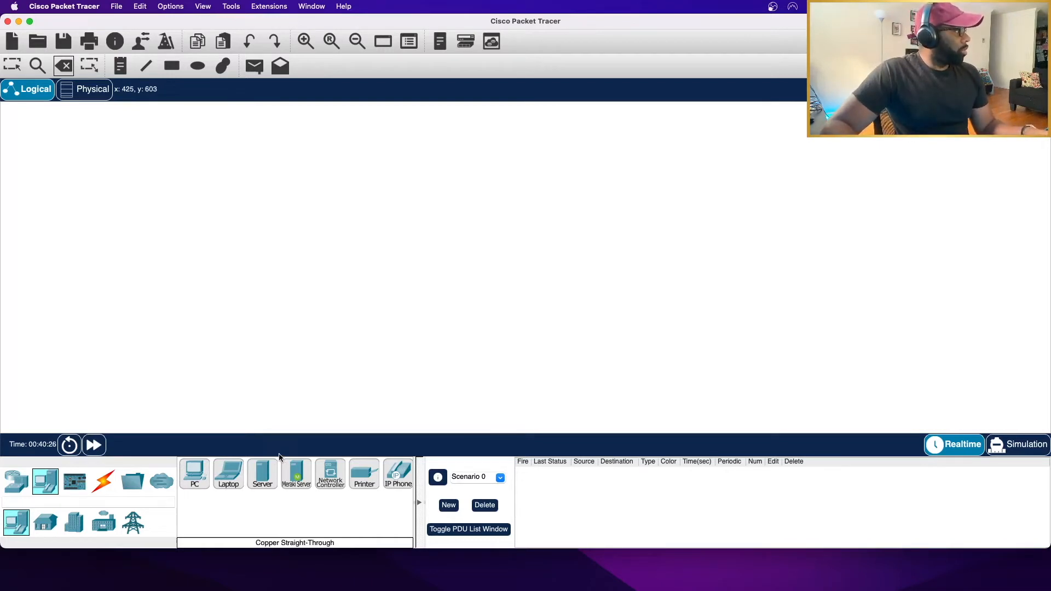
- Place a 2911 router in the empty workspace and a 2960 switch below it
{"action": "left_click", "coordinate": [17, 481]}
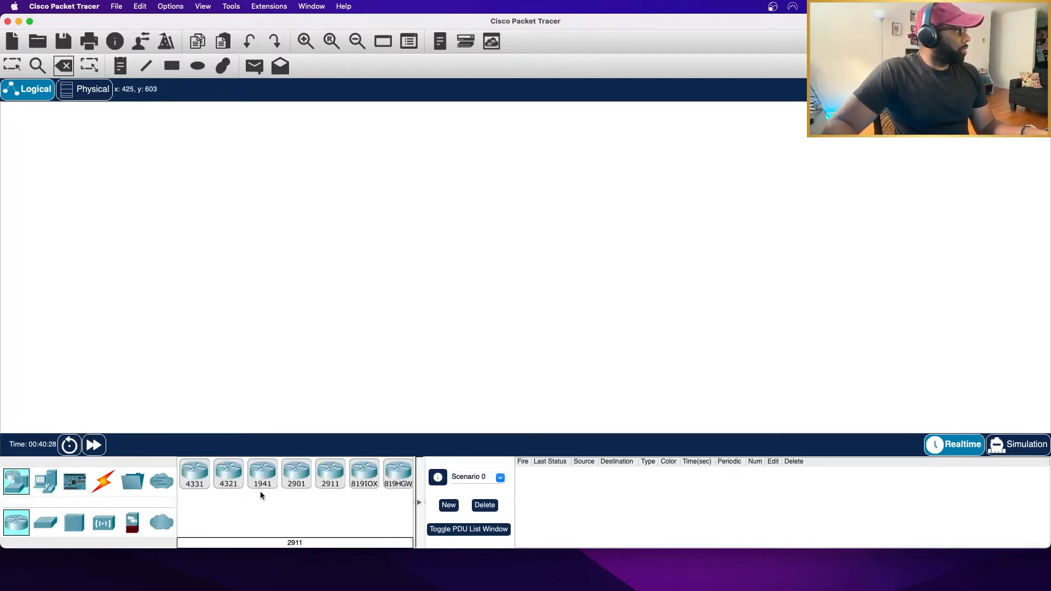
{"action": "left_click_drag", "start_coordinate": [331, 474], "coordinate": [336, 149]}
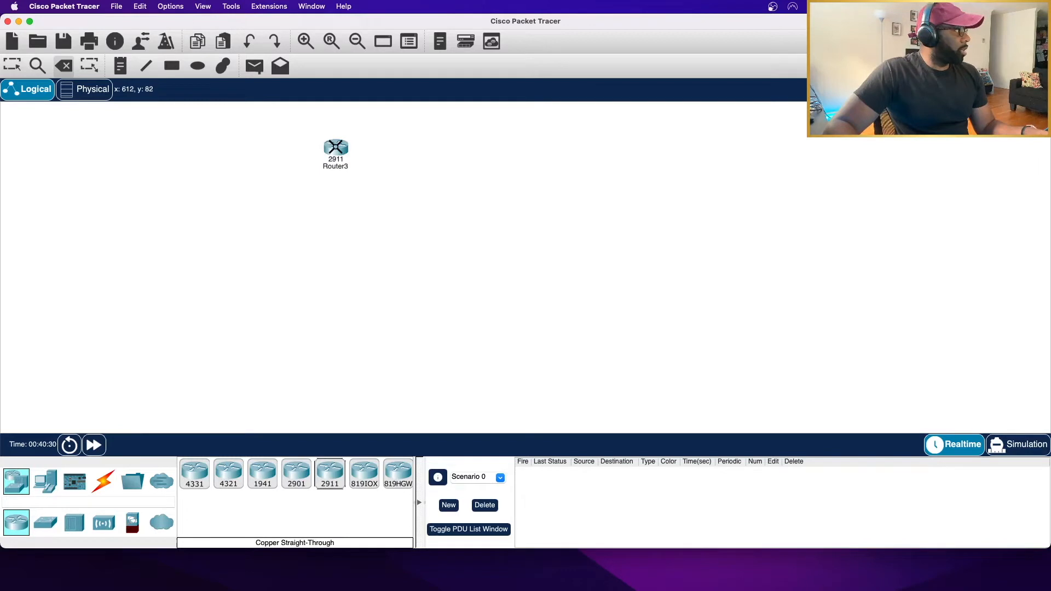
{"action": "left_click", "coordinate": [45, 522]}
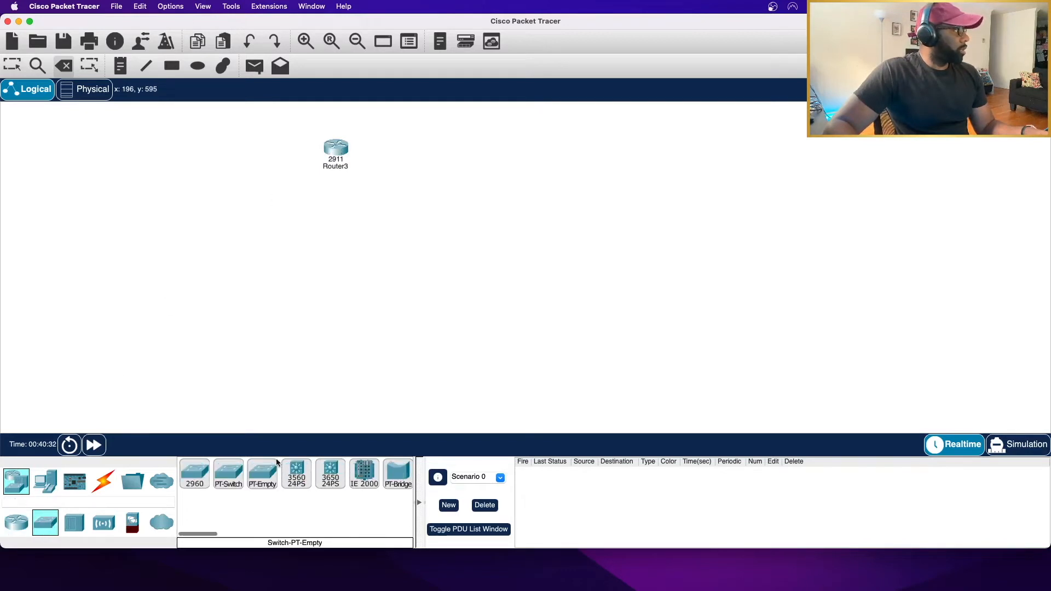
{"action": "left_click_drag", "start_coordinate": [194, 473], "coordinate": [335, 219]}
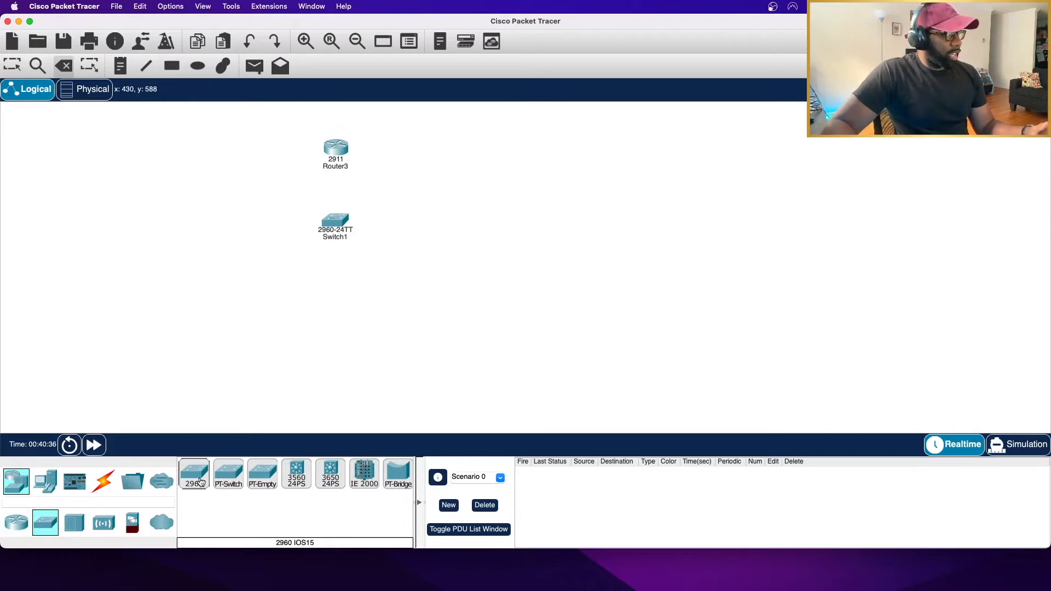
{"action": "left_click_drag", "start_coordinate": [200, 481], "coordinate": [198, 471]}
- Place two PCs below the switch on either side and a server to the right of the switch
{"action": "left_click", "coordinate": [45, 481]}
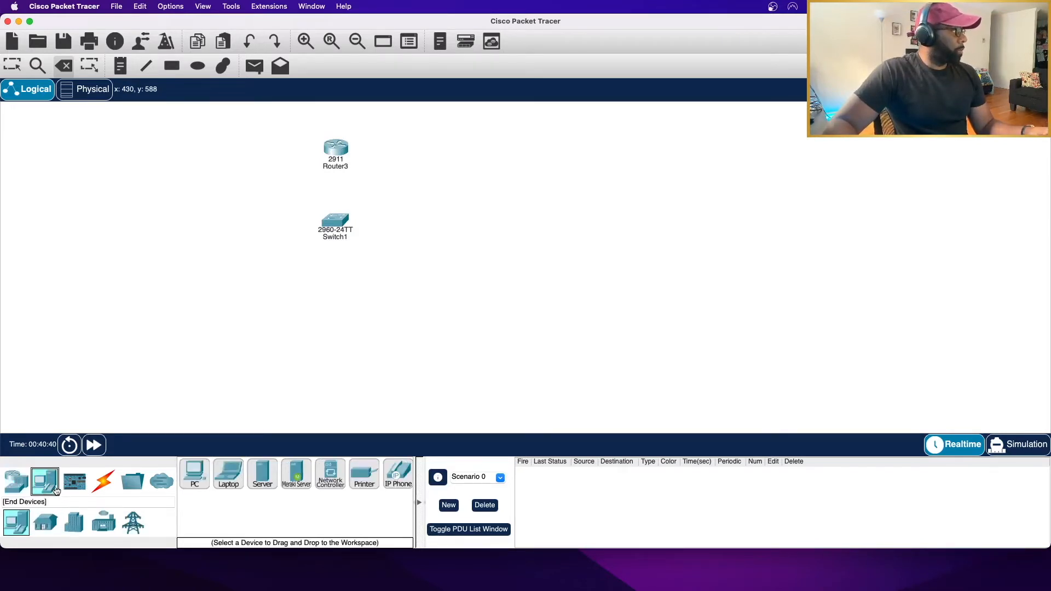
{"action": "left_click_drag", "start_coordinate": [240, 281], "coordinate": [247, 282]}
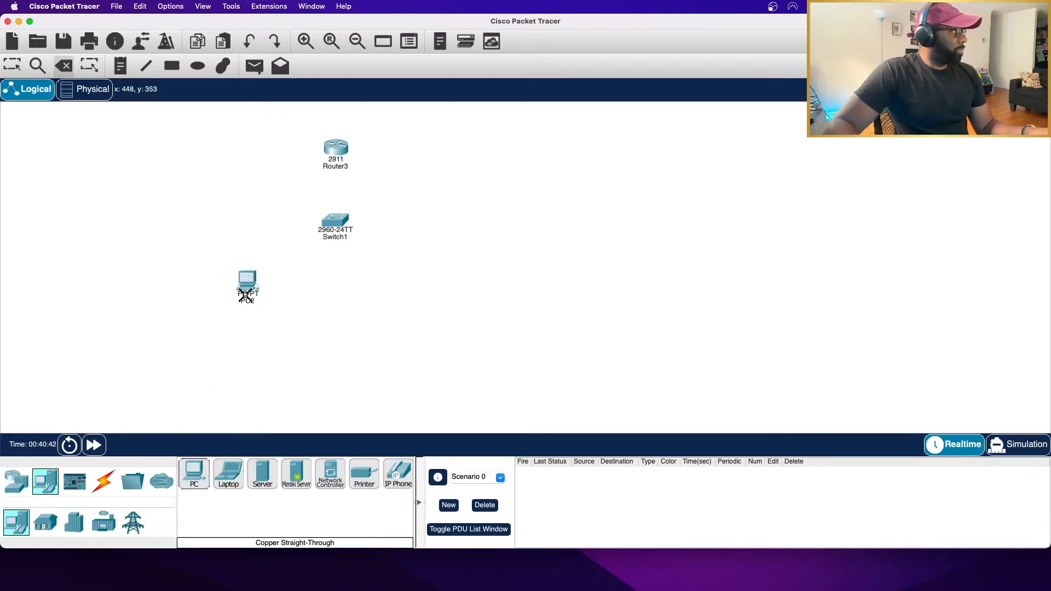
{"action": "left_click_drag", "start_coordinate": [195, 472], "coordinate": [396, 283]}
{"action": "left_click_drag", "start_coordinate": [475, 207], "coordinate": [474, 213]}
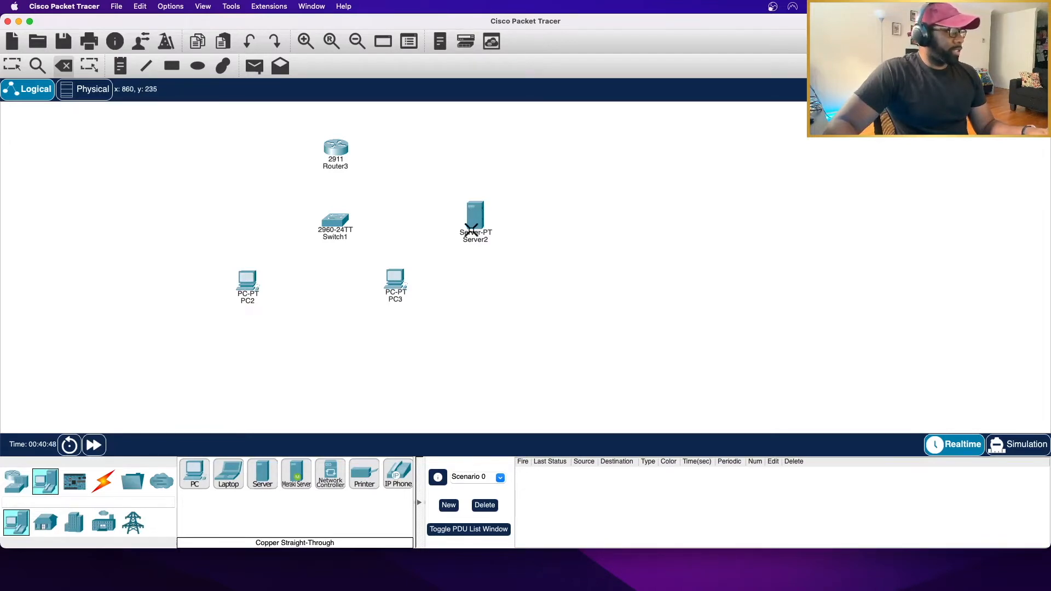
- Return to the selection tool and move the server slightly closer to the switch
{"action": "left_click", "coordinate": [17, 67]}
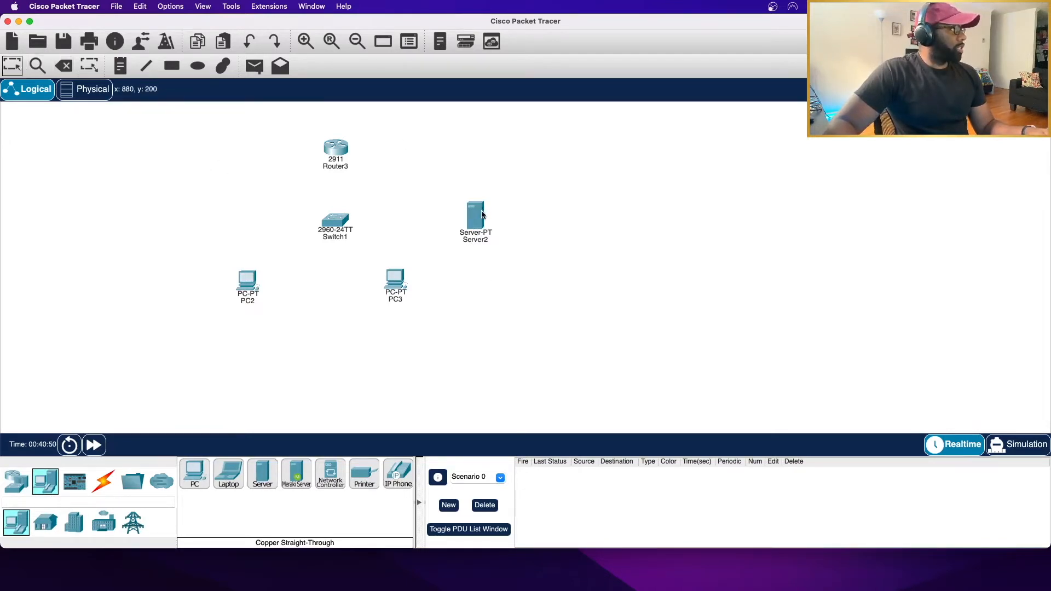
{"action": "mouse_move", "coordinate": [478, 218]}
{"action": "left_click_drag", "start_coordinate": [478, 218], "coordinate": [459, 220]}
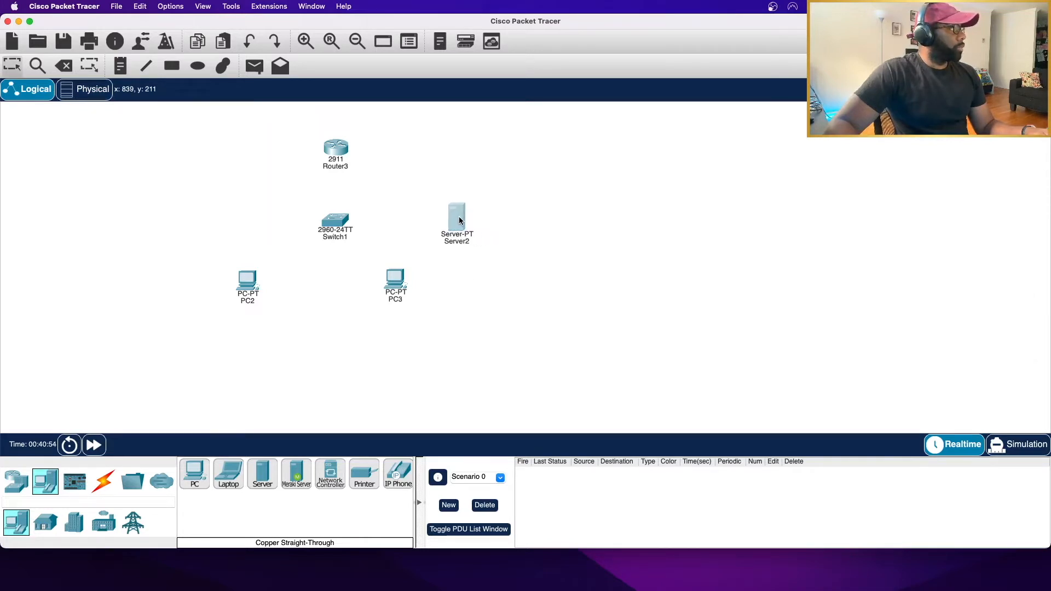
{"action": "left_click_drag", "start_coordinate": [399, 288], "coordinate": [399, 290]}
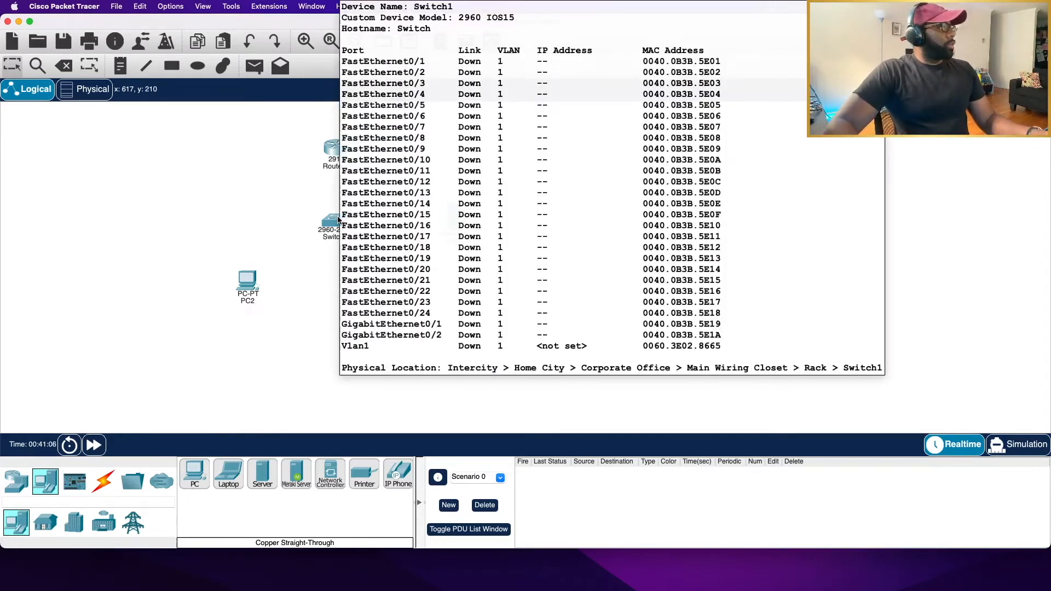
- Open Switch1's command line and enter global configuration mode with en and conf t
{"action": "left_click", "coordinate": [335, 220]}
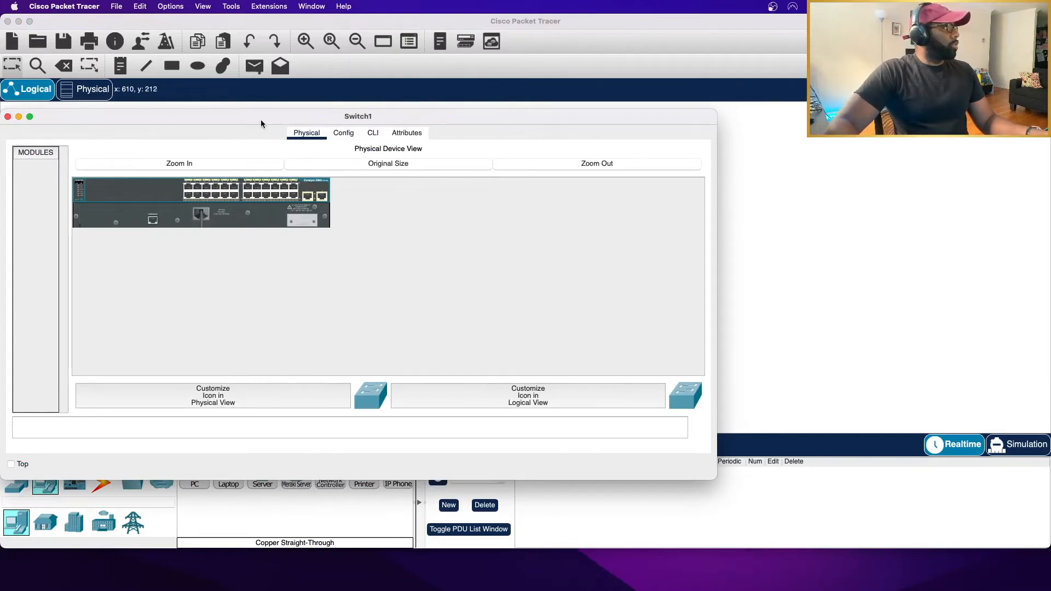
{"action": "left_click_drag", "start_coordinate": [261, 123], "coordinate": [428, 101]}
{"action": "left_click", "coordinate": [538, 117]}
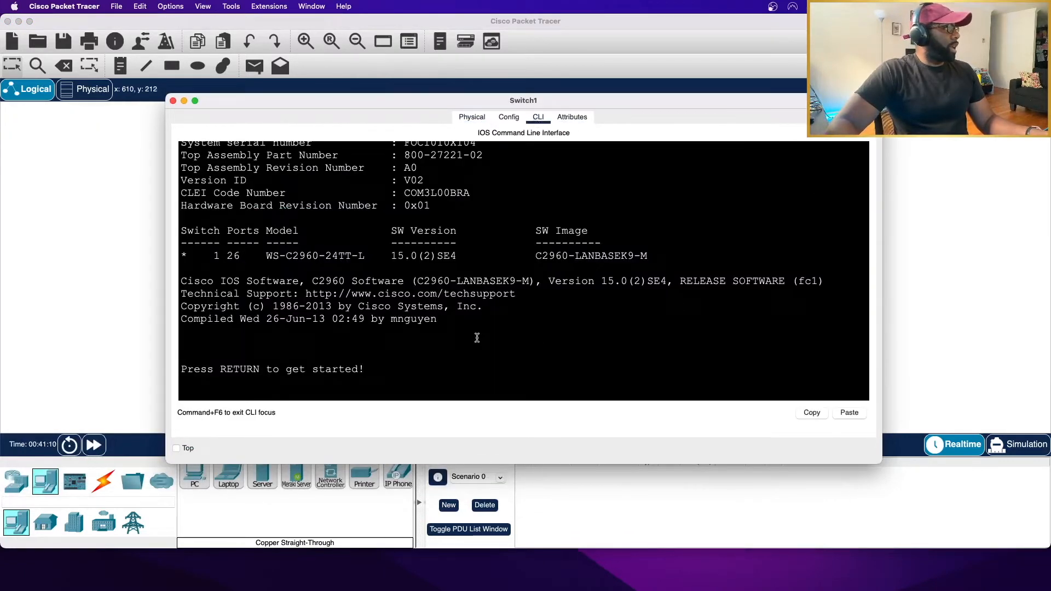
{"action": "key", "text": "Return"}
{"action": "key", "text": "Return"}
{"action": "type", "text": "en"}
{"action": "key", "text": "Return"}
{"action": "type", "text": "conf t"}
{"action": "key", "text": "Return"}
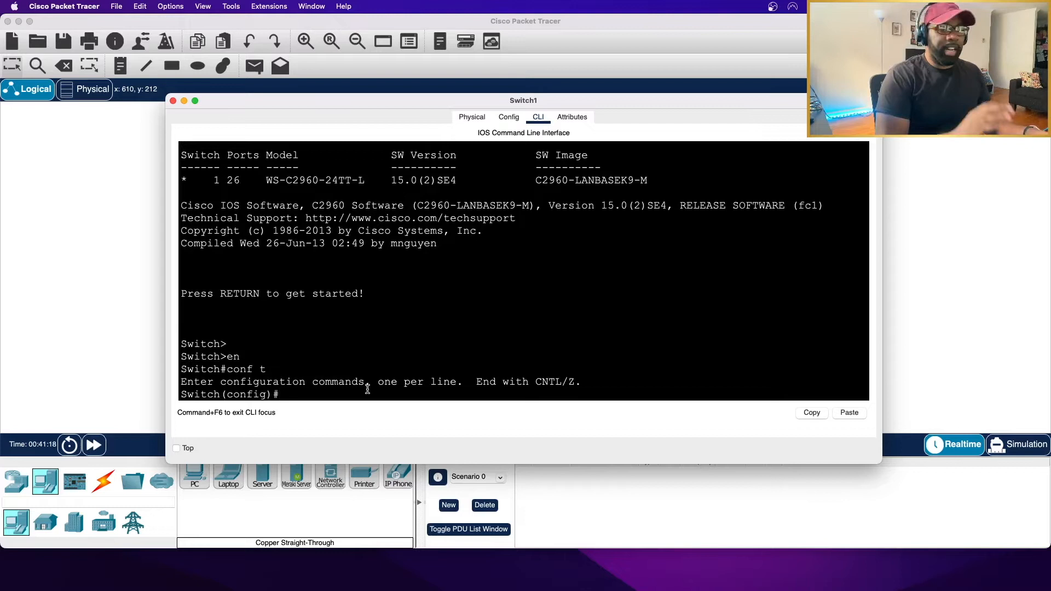
- Create VLAN 99 on the switch and name it UNUSED
{"action": "type", "text": "vla"}
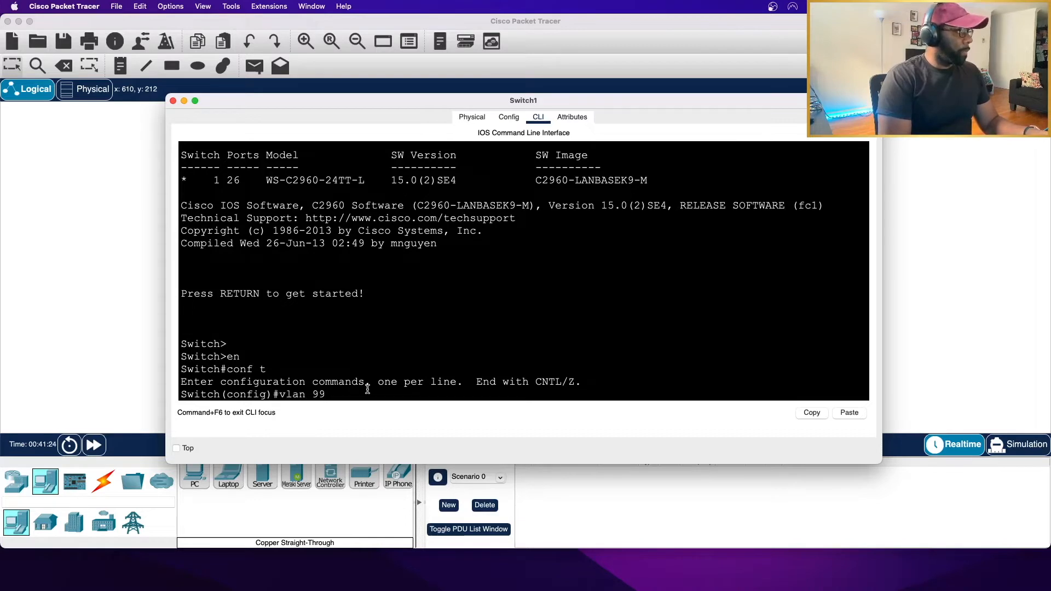
{"action": "type", "text": "n 99"}
{"action": "key", "text": "Return"}
{"action": "type", "text": "UNSUSED"}
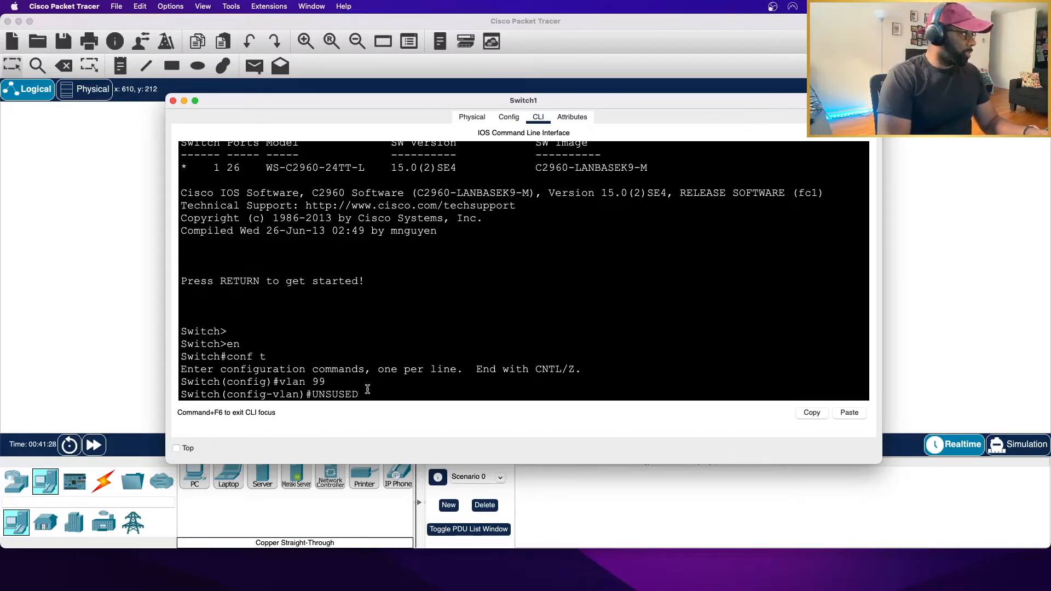
{"action": "type", "text": "S"}
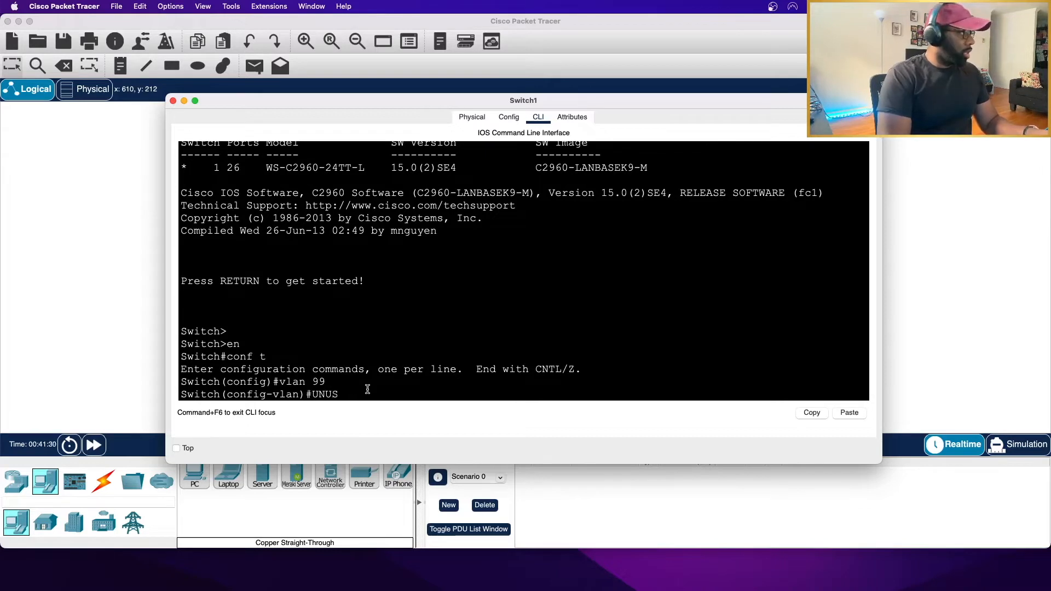
{"action": "key", "text": "Return"}
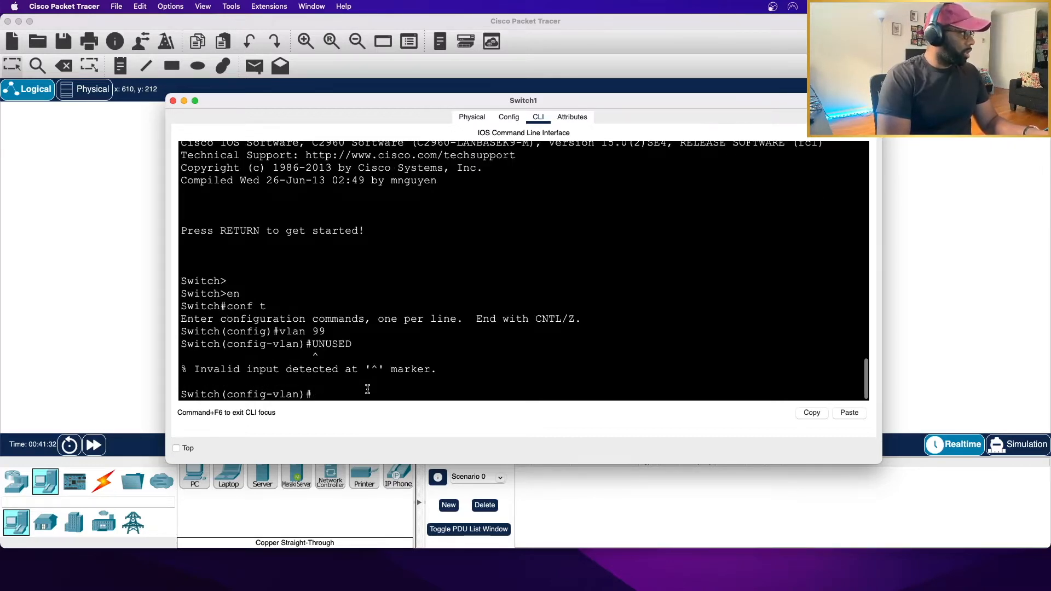
{"action": "key", "text": "Up"}
{"action": "key", "text": "Left"}
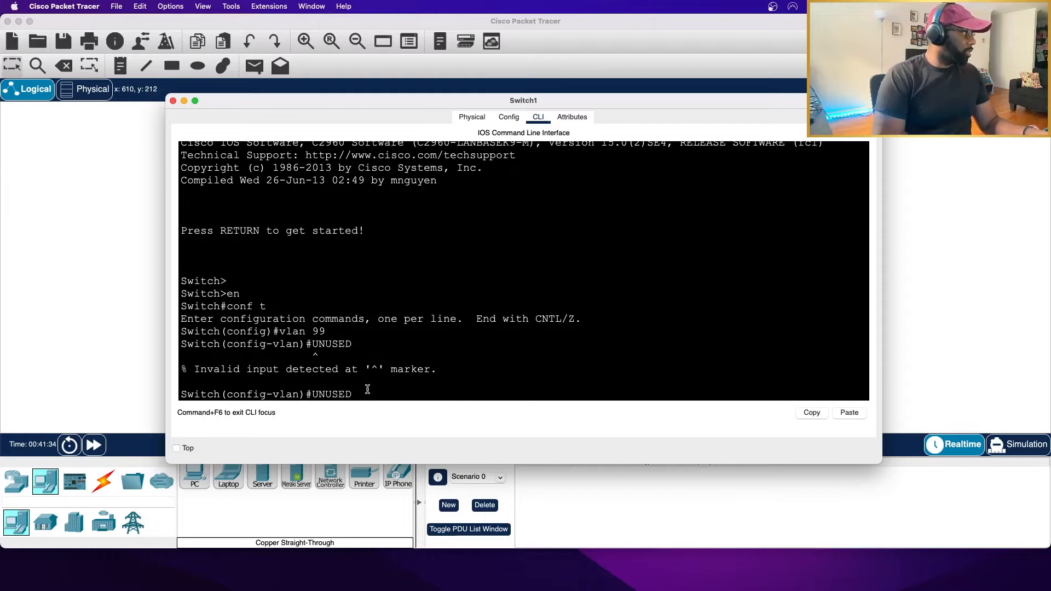
{"action": "type", "text": "NAME"}
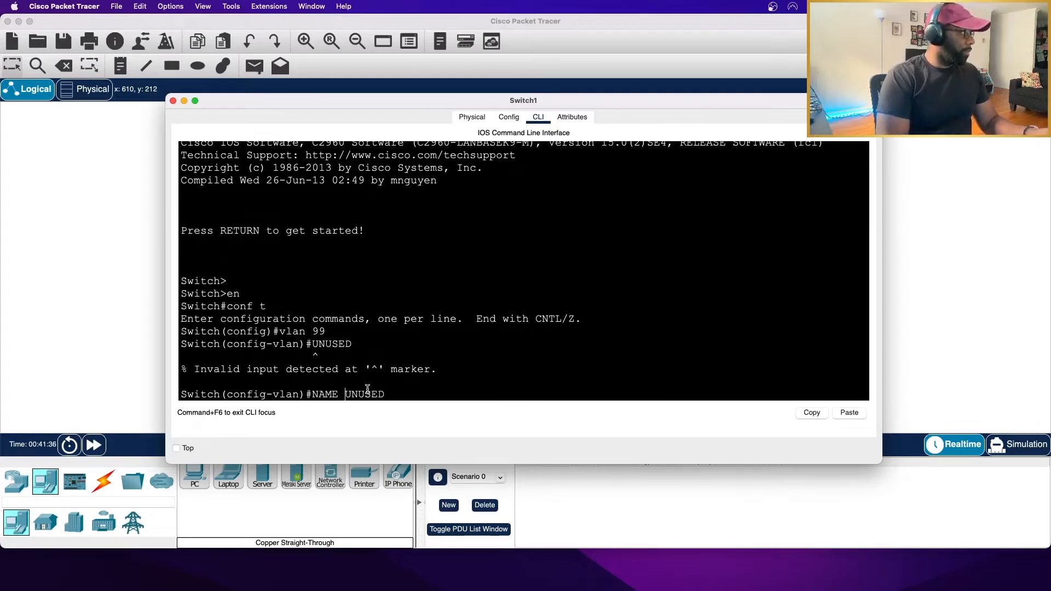
{"action": "key", "text": "Return"}
- Create VLAN 44, name it DATA, and exit to global configuration mode
{"action": "type", "text": "vlan)#vlan"}
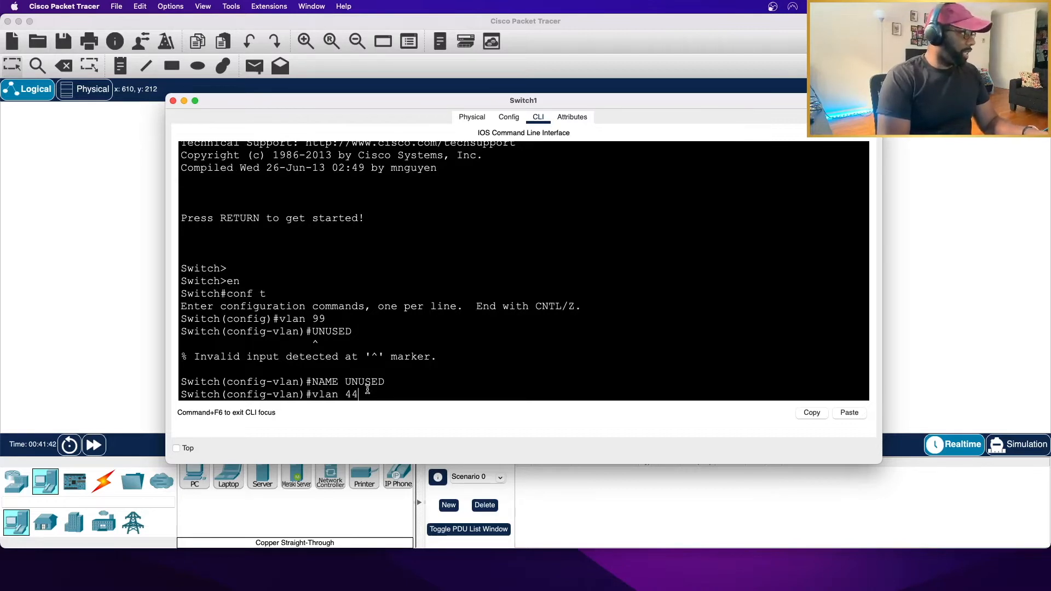
{"action": "type", "text": " 44"}
{"action": "key", "text": "Return"}
{"action": "type", "text": "name P"}
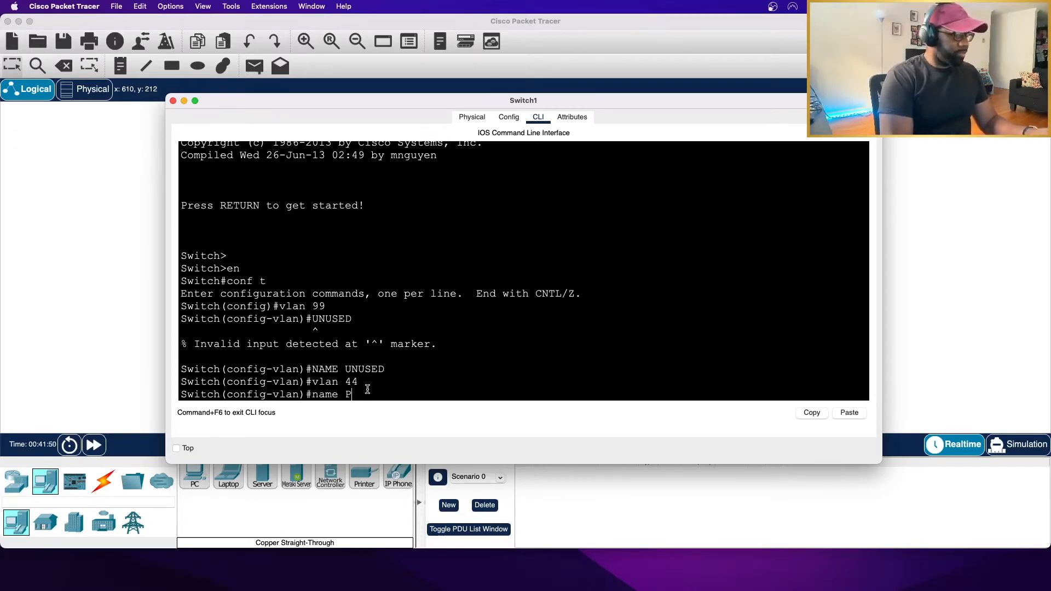
{"action": "key", "text": "BackSpace"}
{"action": "key", "text": "Return"}
{"action": "type", "text": "exit"}
{"action": "key", "text": "Return"}
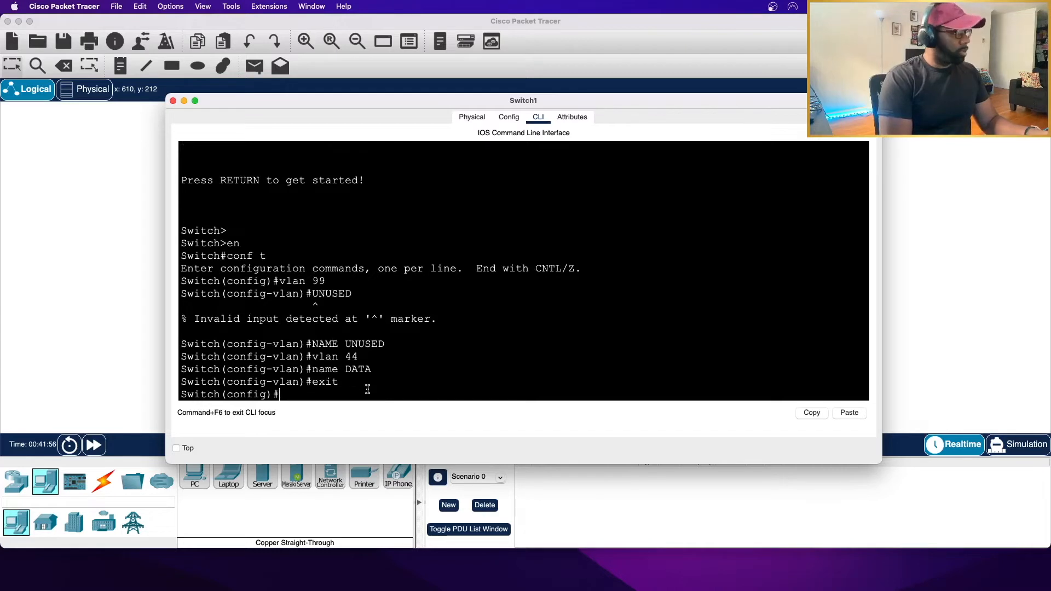
- Enter interface range configuration for fa0/1 - fa0/5 with the int range command
{"action": "type", "text": "int range"}
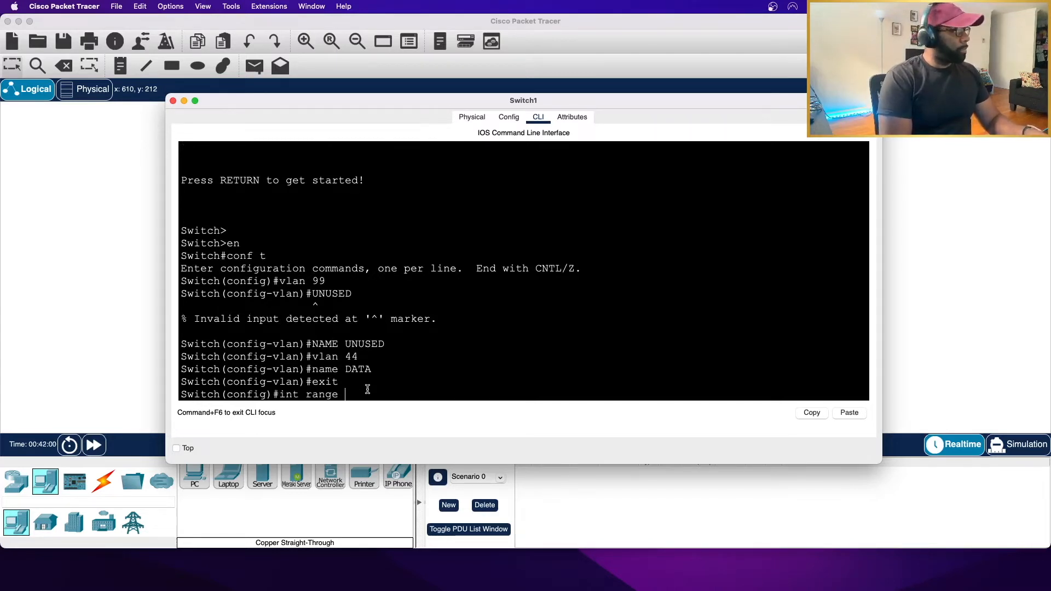
{"action": "type", "text": "int"}
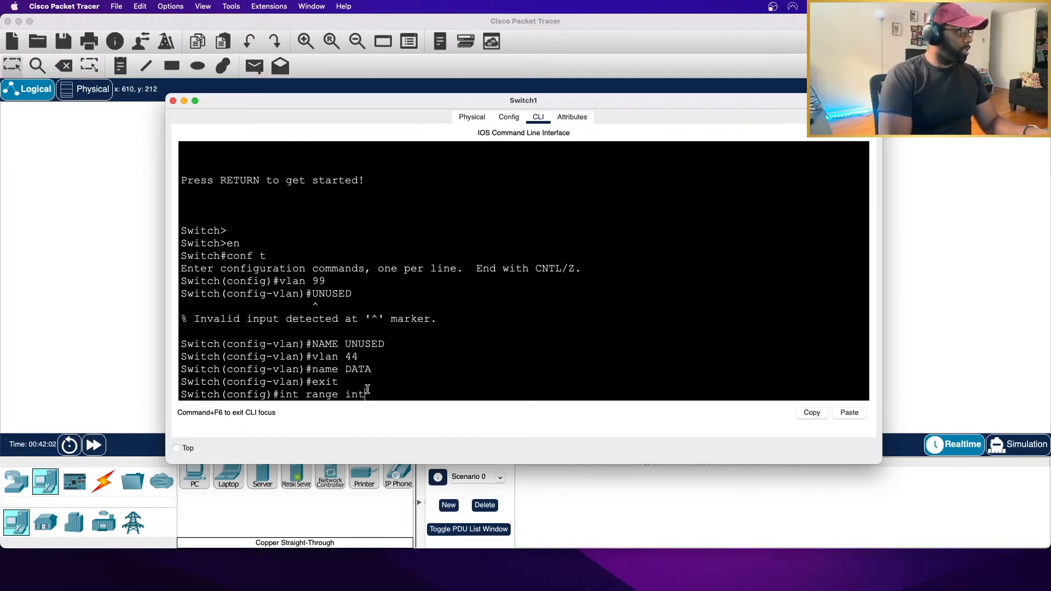
{"action": "type", "text": " fa0"}
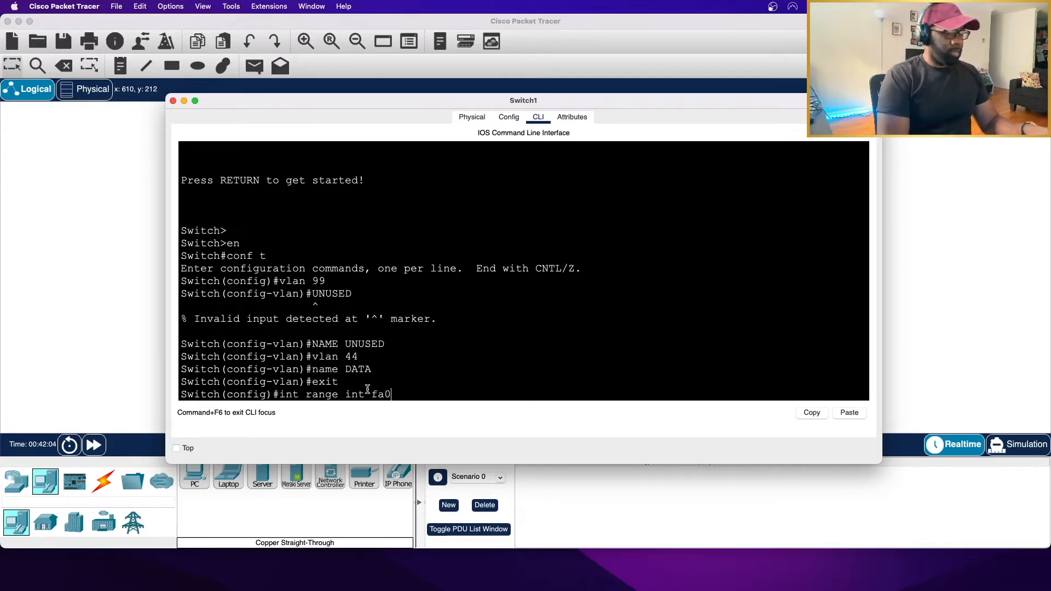
{"action": "type", "text": "/1 -"}
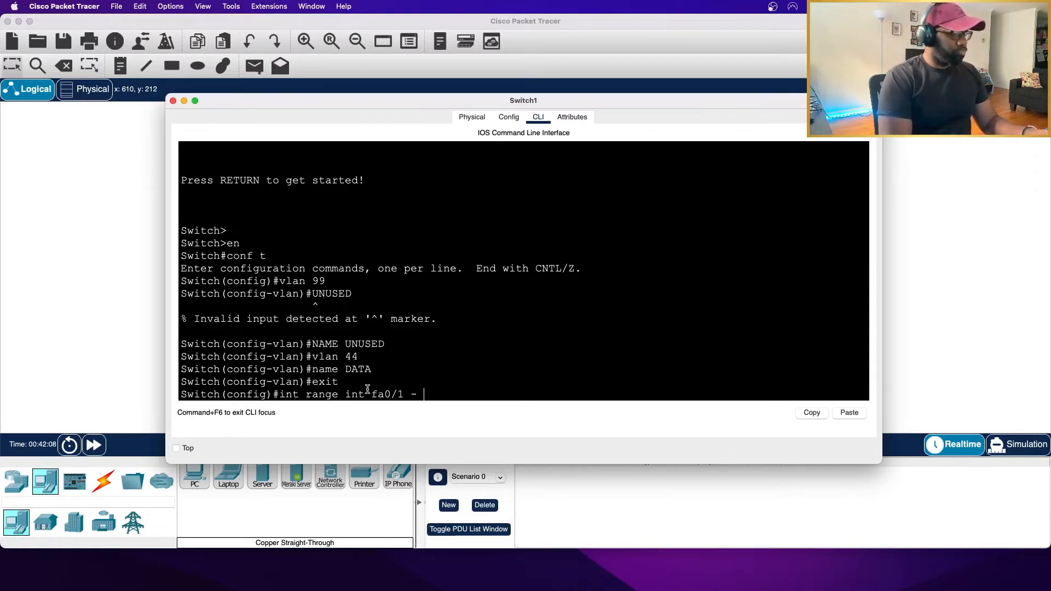
{"action": "type", "text": " fa0"}
{"action": "type", "text": "/5"}
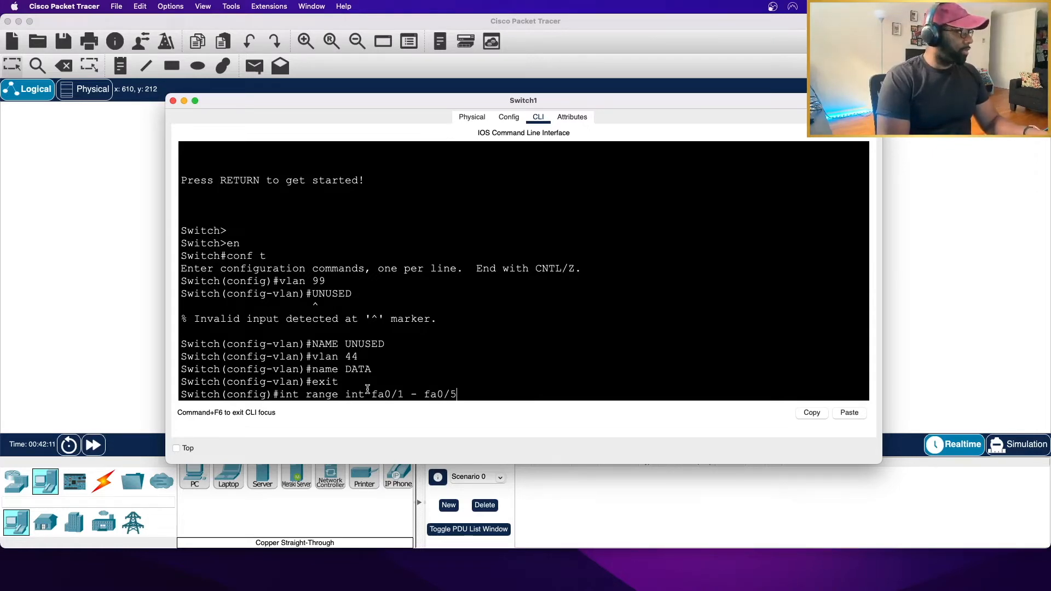
{"action": "key", "text": "Return"}
{"action": "key", "text": "Up"}
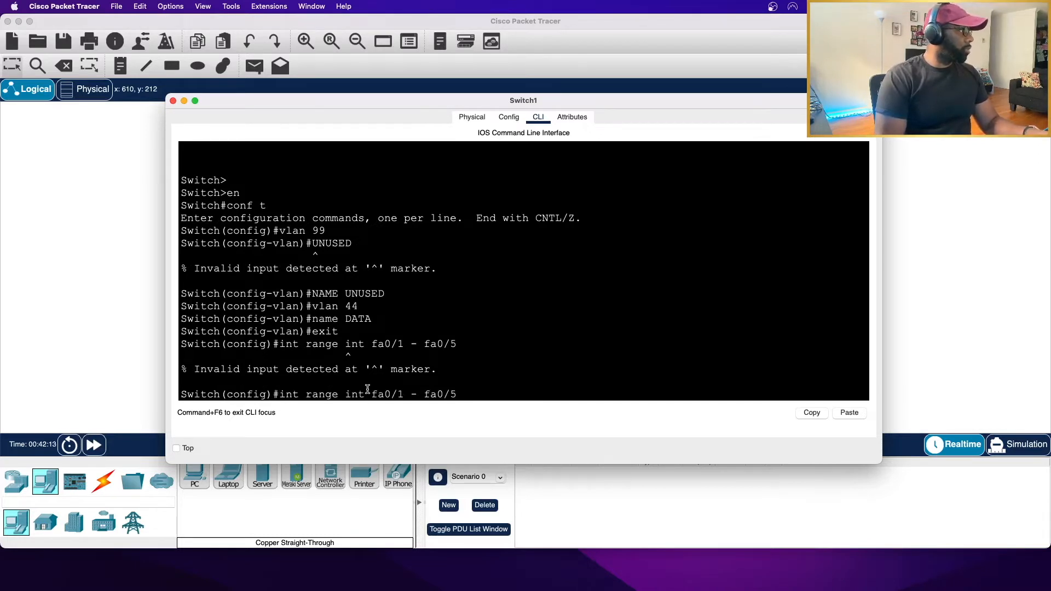
{"action": "key", "text": "BackSpace"}
{"action": "key", "text": "BackSpace"}
{"action": "key", "text": "BackSpace"}
{"action": "key", "text": "BackSpace"}
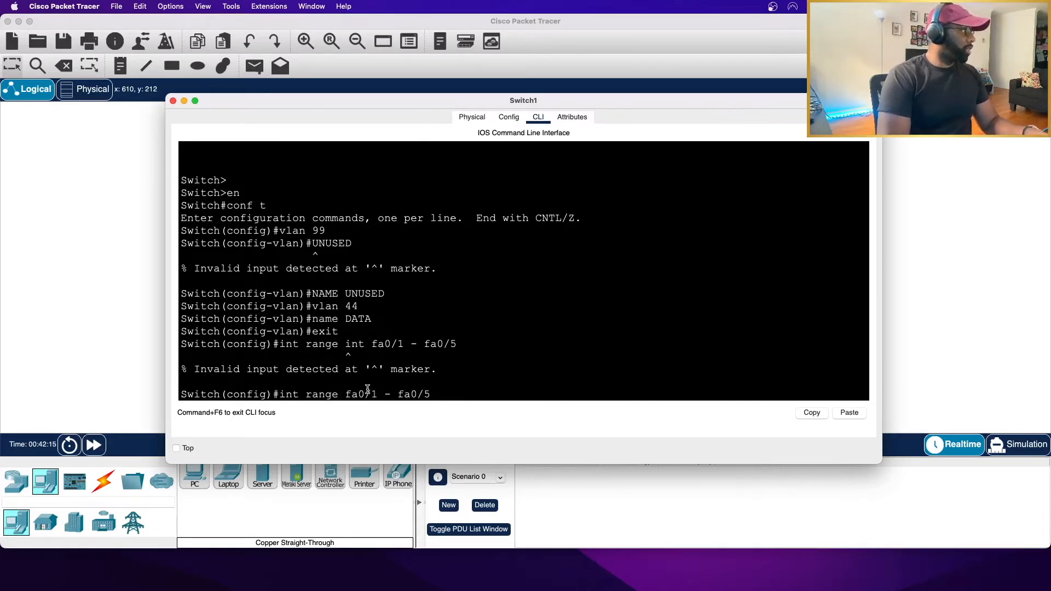
{"action": "key", "text": "Return"}
- Set the selected port range to access mode and assign it to access VLAN 44
{"action": "type", "text": "switchport mo"}
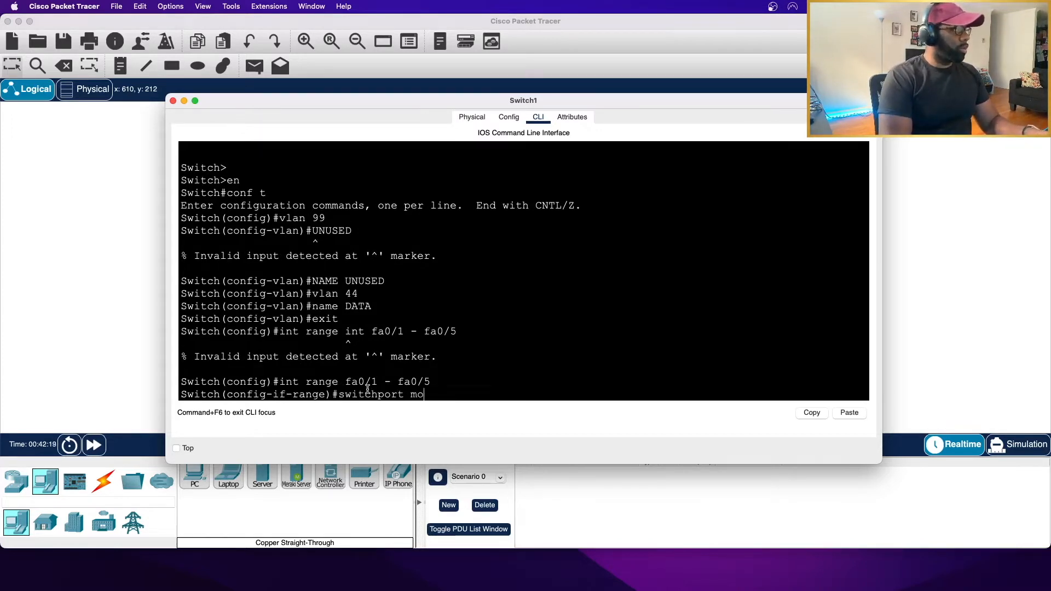
{"action": "type", "text": "de access"}
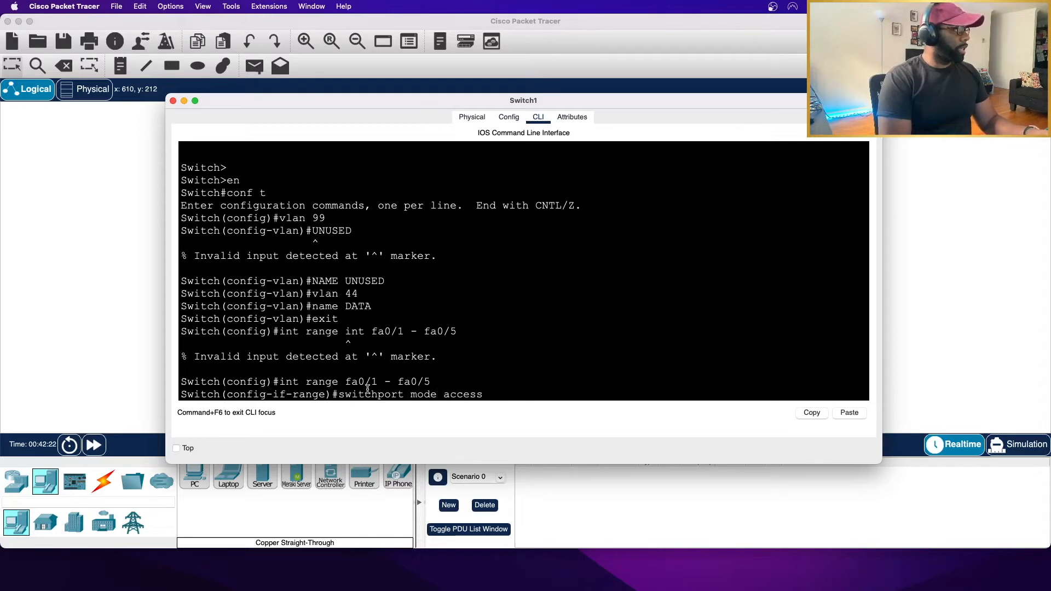
{"action": "key", "text": "Return"}
{"action": "type", "text": "swit"}
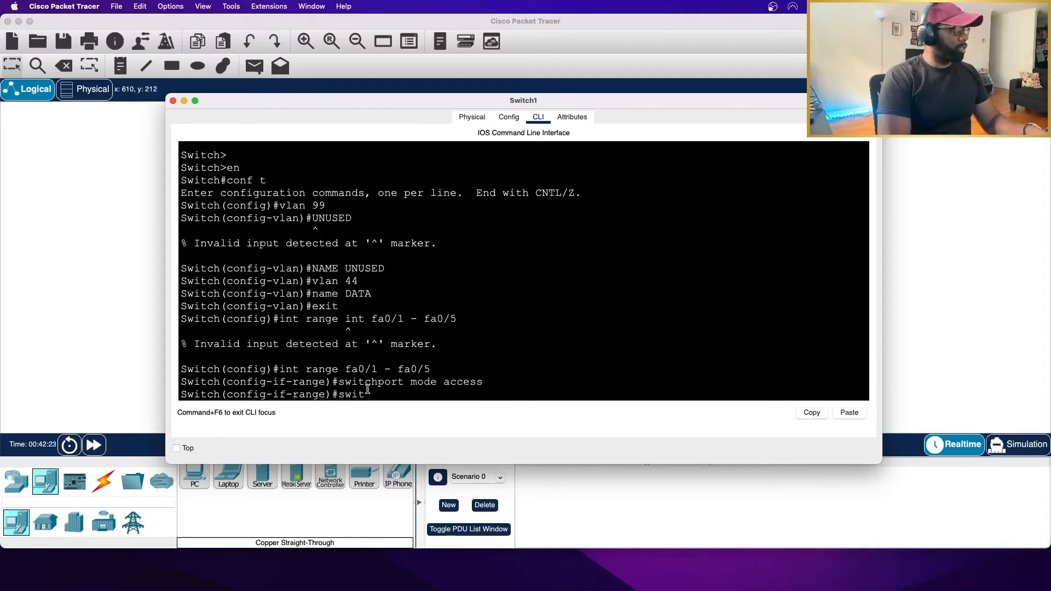
{"action": "type", "text": "chport"}
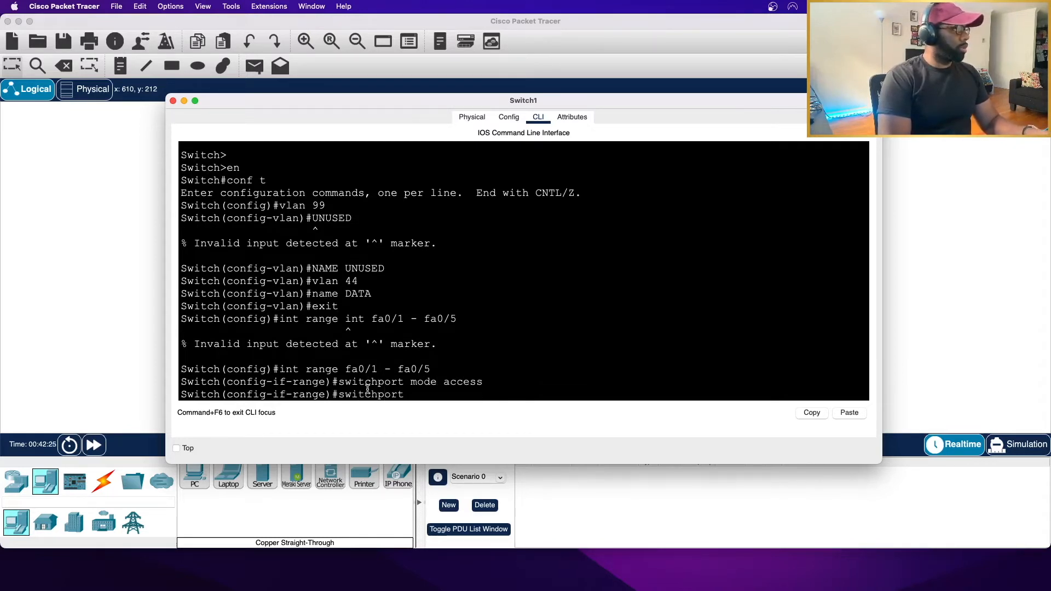
{"action": "type", "text": " access vlan"}
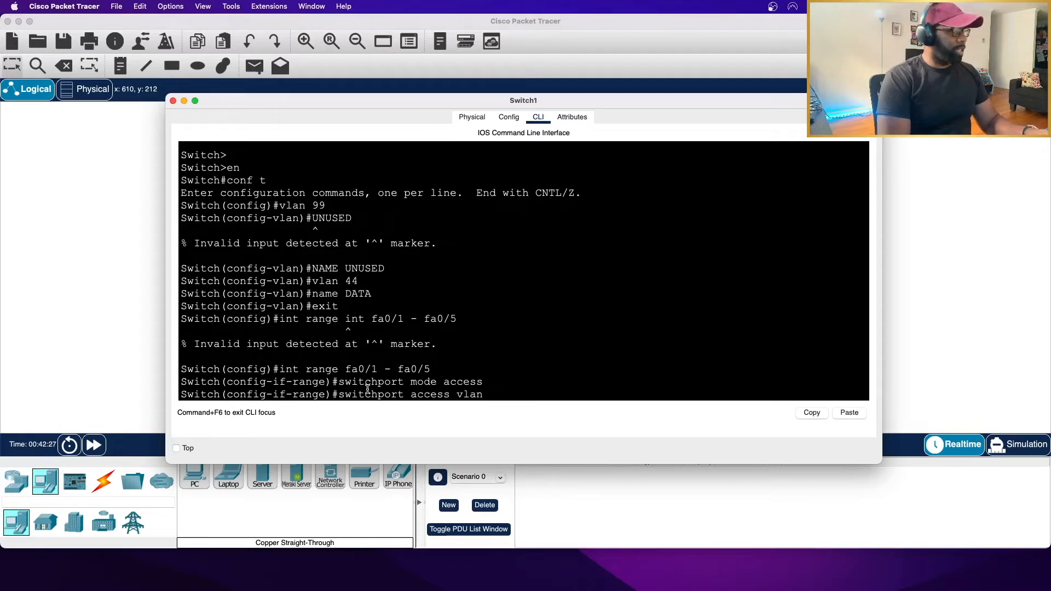
{"action": "type", "text": " 44"}
{"action": "key", "text": "Return"}
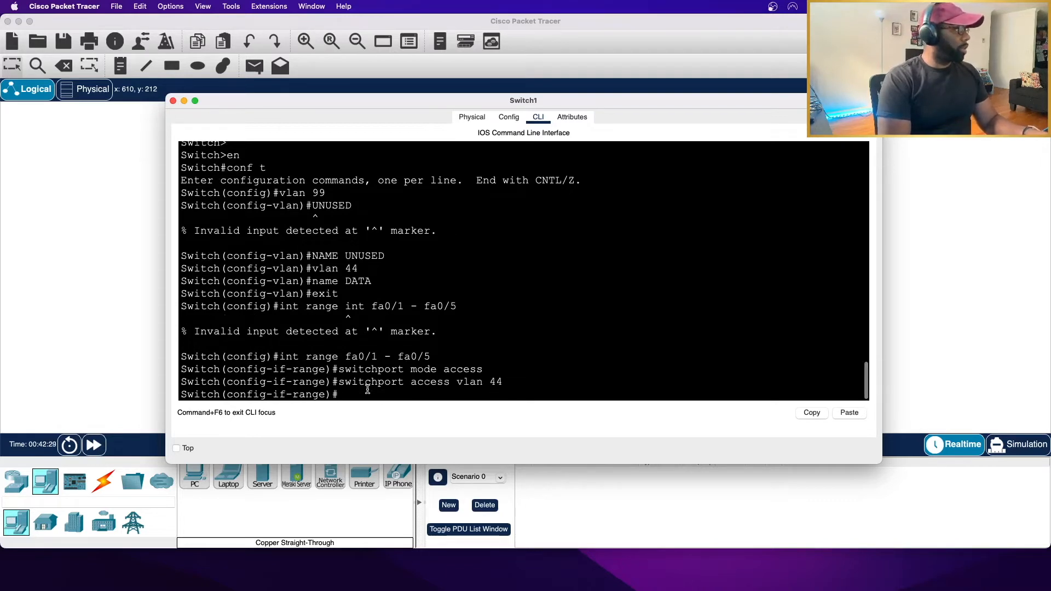
- Try to turn off negotiation on the port range with no negotiate and switchport no negotiate
{"action": "type", "text": "no "}
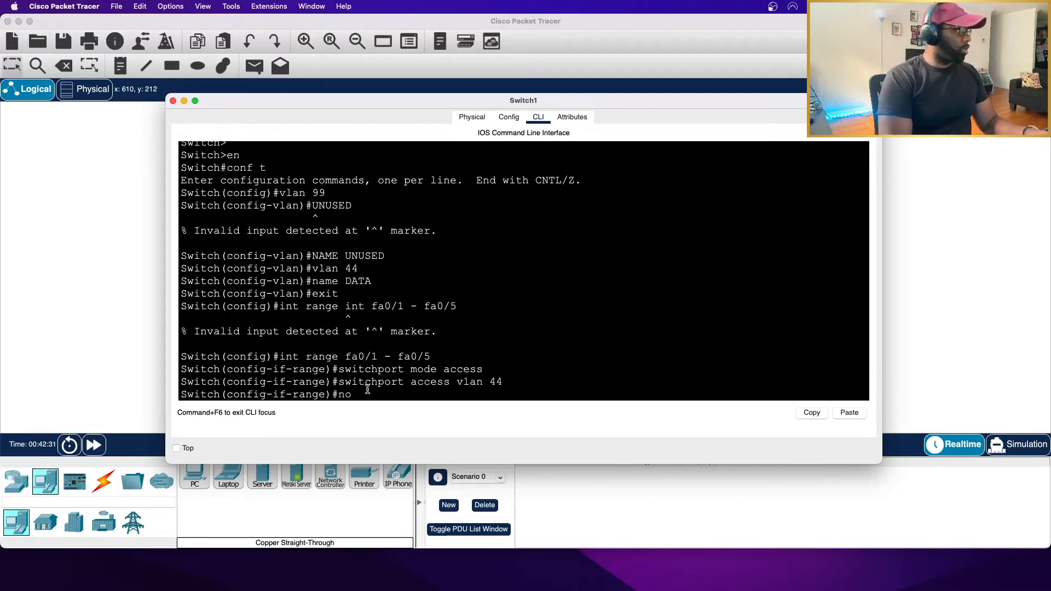
{"action": "type", "text": "negoti"}
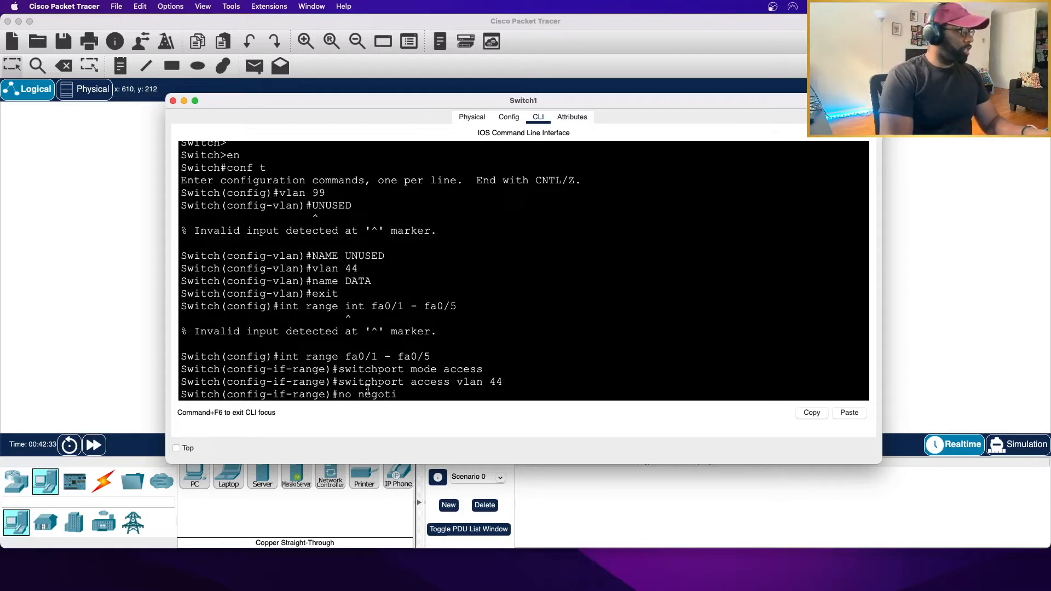
{"action": "type", "text": "ate"}
{"action": "key", "text": "Return"}
{"action": "key", "text": "Up"}
{"action": "key", "text": "ctrl+a"}
{"action": "type", "text": "switchport"}
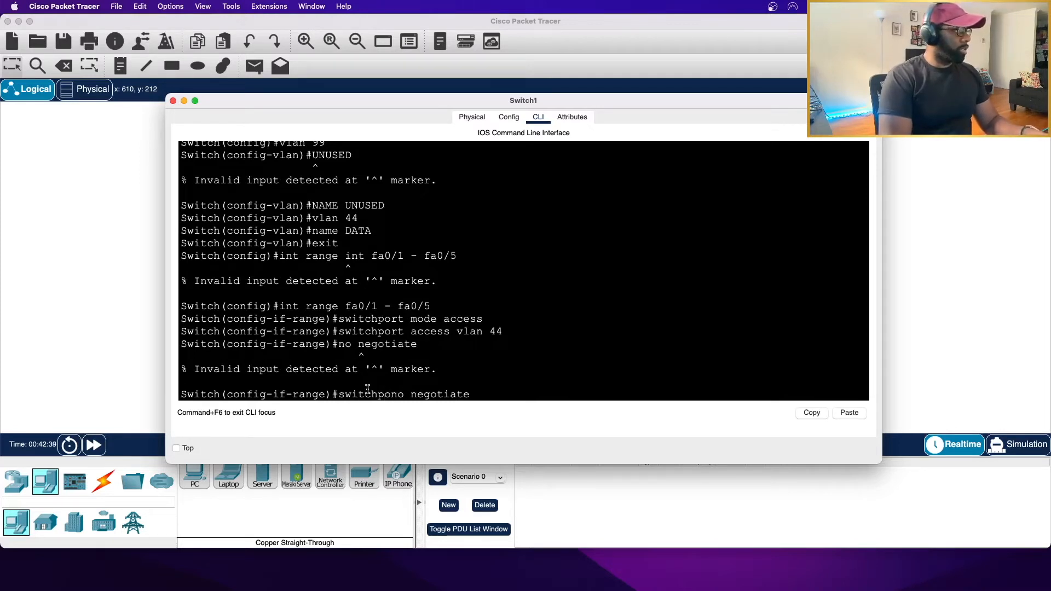
{"action": "key", "text": "Return"}
- Try the recalled negotiation command respelled as switchport no neg-tiate
{"action": "key", "text": "Up"}
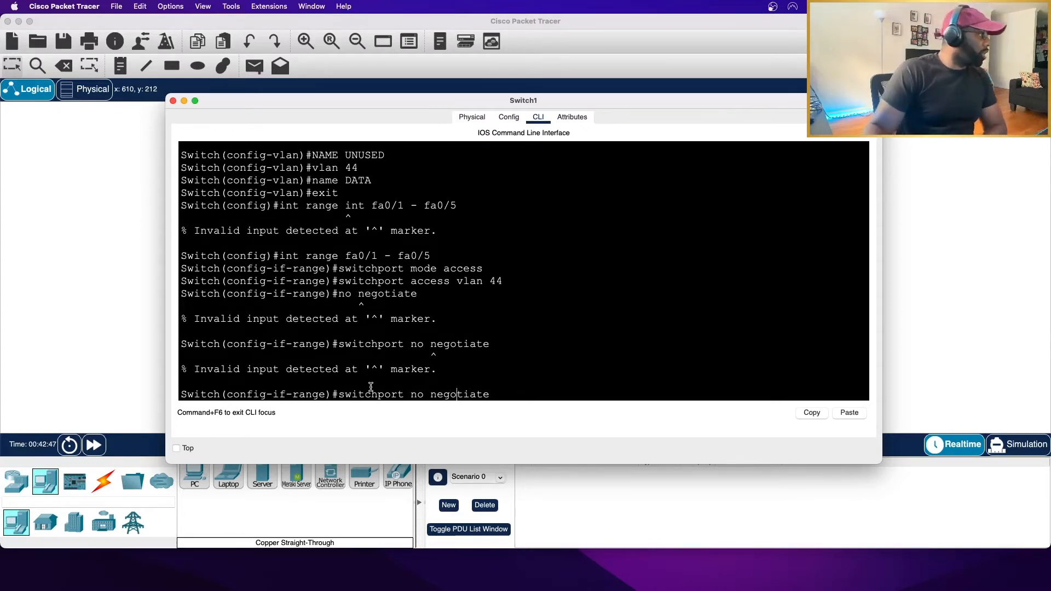
{"action": "key", "text": "Left"}
{"action": "key", "text": "Left"}
{"action": "key", "text": "Left"}
{"action": "key", "text": "Left"}
{"action": "key", "text": "Left"}
{"action": "left_click", "coordinate": [504, 394]}
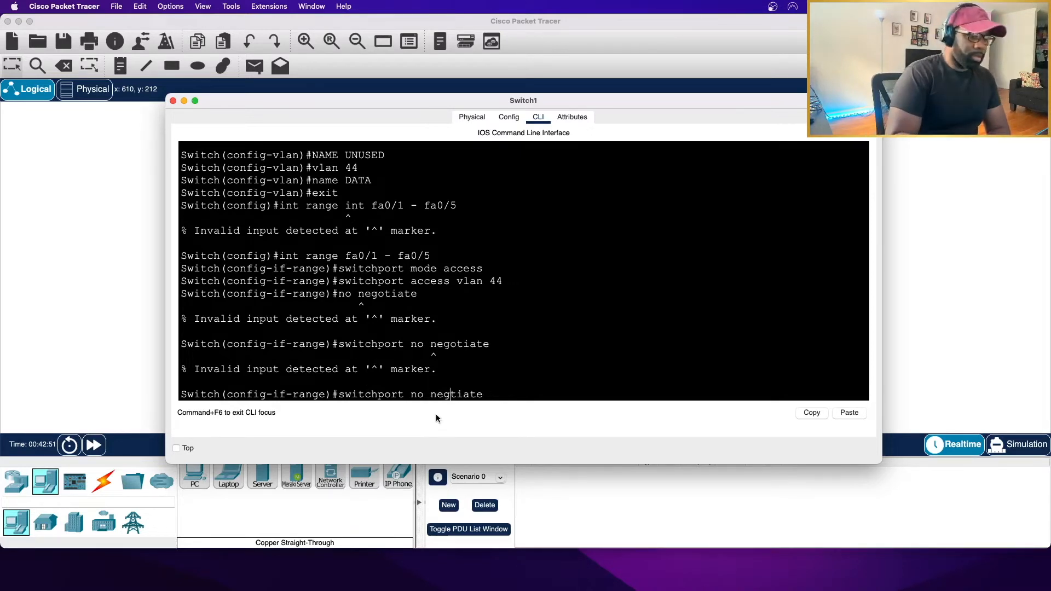
{"action": "key", "text": "Return"}
- Correct the misspelled negotiation command and try running switchport no negotiate again
{"action": "key", "text": "Up"}
{"action": "key", "text": "Left"}
{"action": "key", "text": "Left"}
{"action": "key", "text": "Left"}
{"action": "key", "text": "Left"}
{"action": "key", "text": "Left"}
{"action": "key", "text": "BackSpace"}
{"action": "type", "text": "0"}
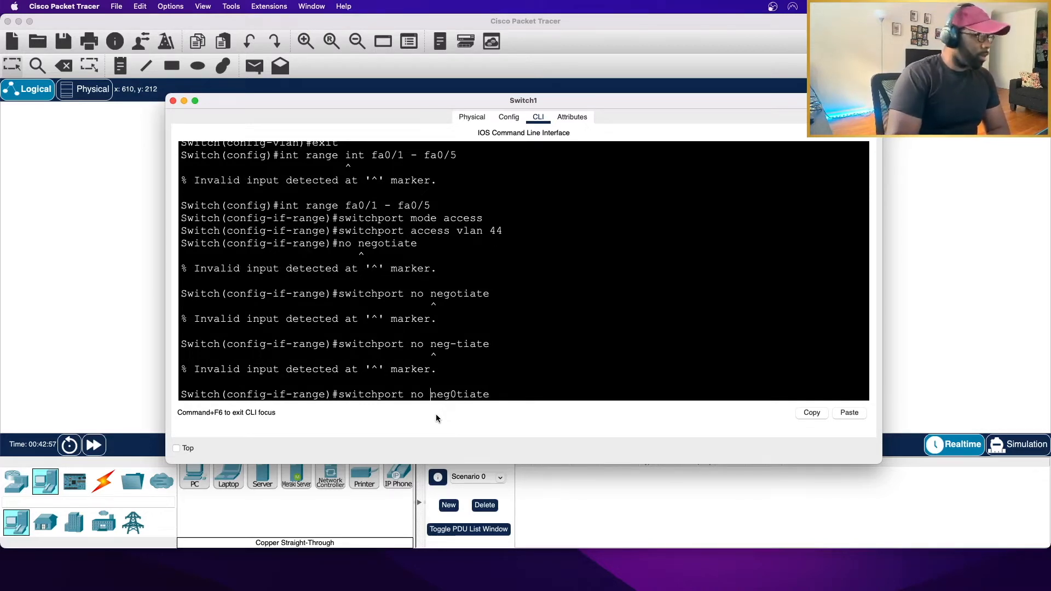
{"action": "key", "text": "Left"}
{"action": "key", "text": "Left"}
{"action": "key", "text": "Left"}
{"action": "key", "text": "Left"}
{"action": "key", "text": "BackSpace"}
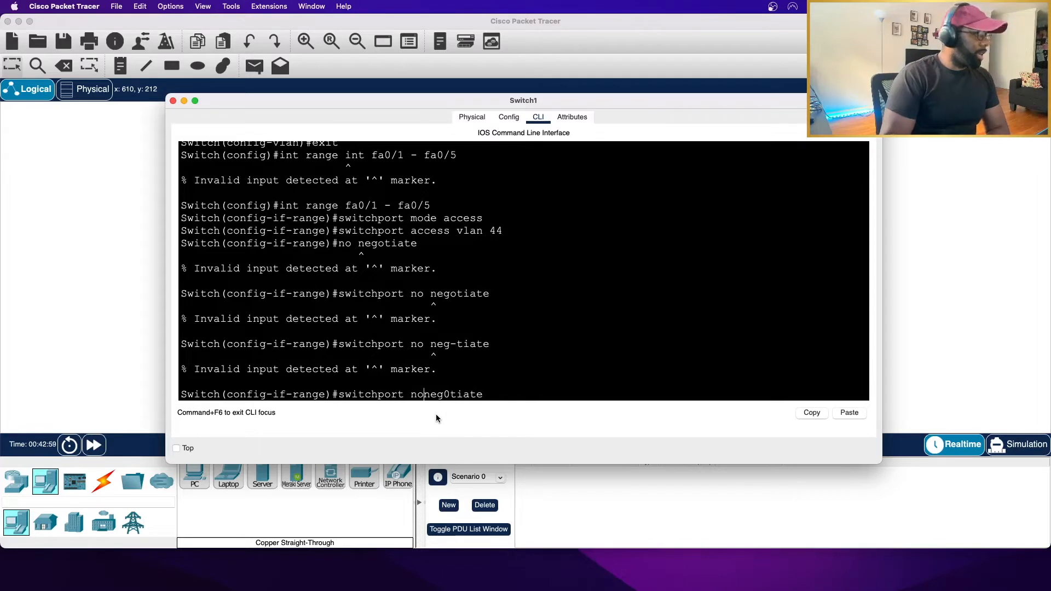
{"action": "key", "text": "BackSpace"}
{"action": "type", "text": "o"}
{"action": "key", "text": "Return"}
- Disable negotiation on the port range with switchport nonegotiate and write exit at the following prompt
{"action": "key", "text": "Up"}
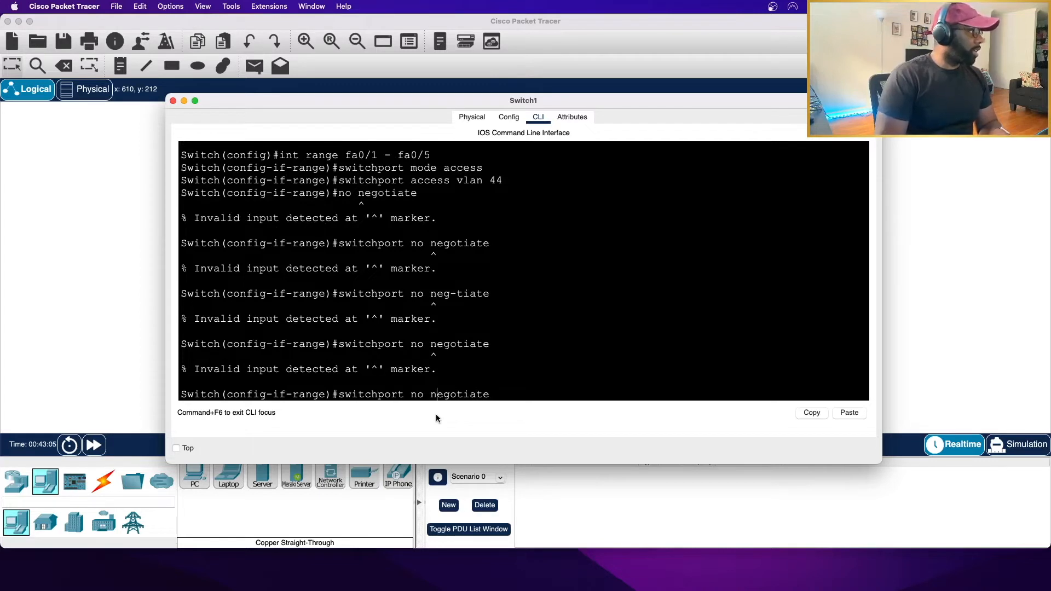
{"action": "key", "text": "BackSpace"}
{"action": "key", "text": "Return"}
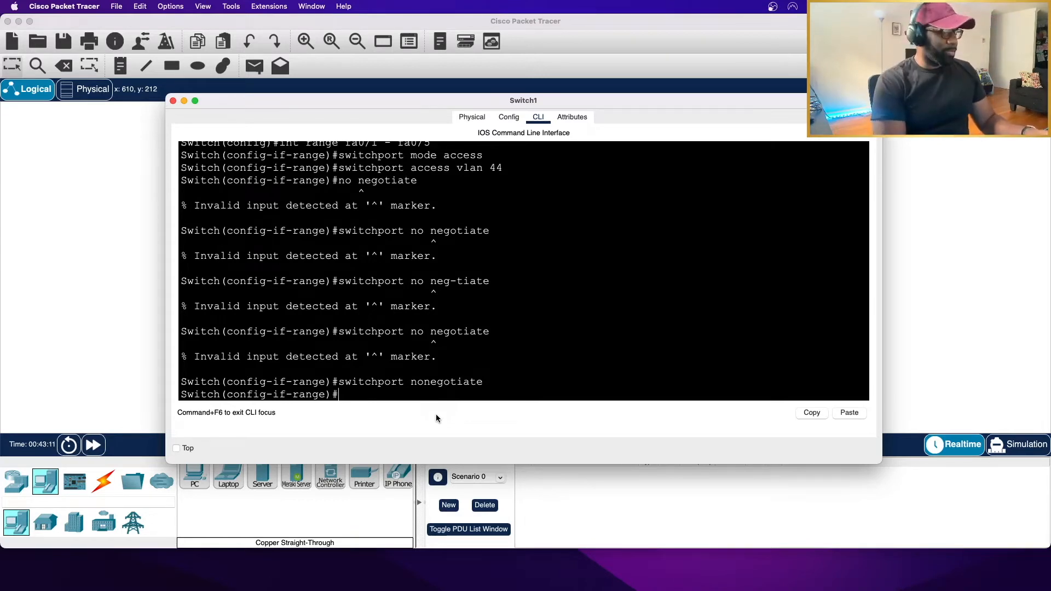
{"action": "type", "text": "exit"}
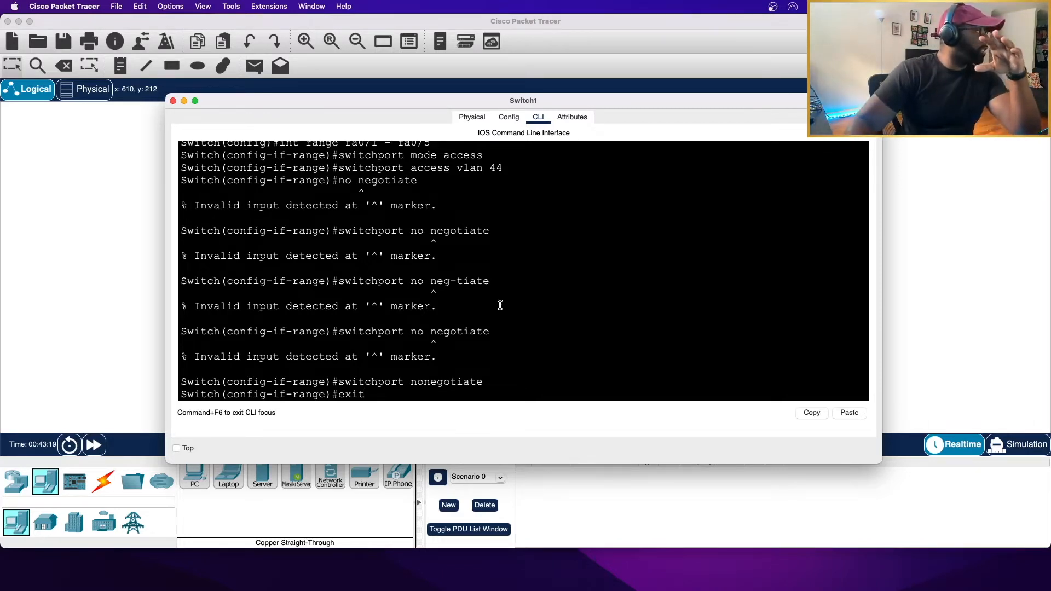
- Review the VLAN and port range commands already entered in the switch's command line
{"action": "scroll", "coordinate": [501, 310], "scroll_direction": "up", "scroll_amount": 10}
{"action": "scroll", "coordinate": [502, 312], "scroll_direction": "up", "scroll_amount": 2}
{"action": "scroll", "coordinate": [502, 312], "scroll_direction": "down", "scroll_amount": 5}
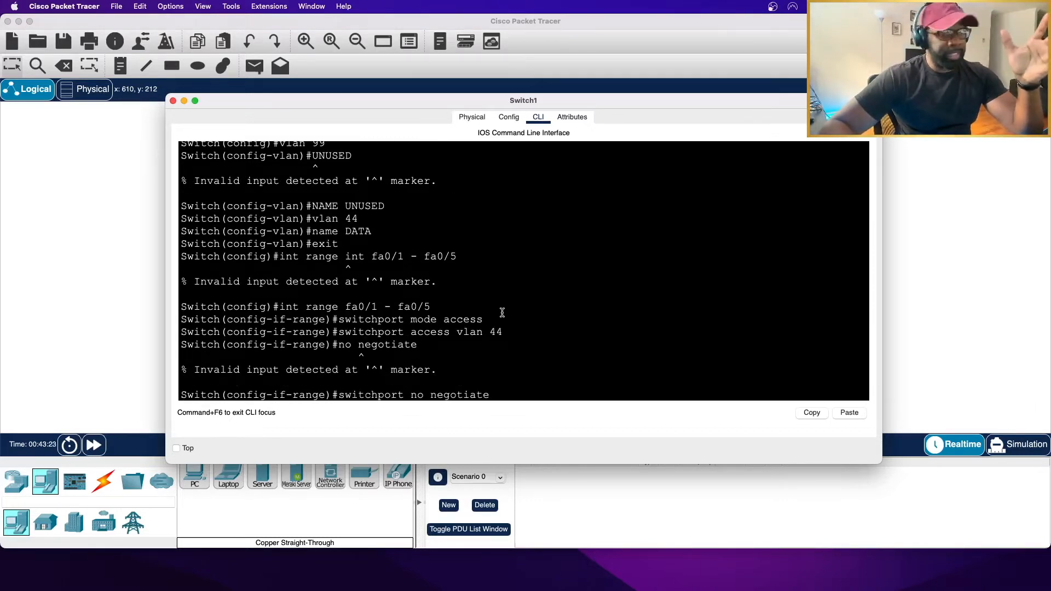
{"action": "scroll", "coordinate": [502, 312], "scroll_direction": "up", "scroll_amount": 3}
{"action": "scroll", "coordinate": [503, 313], "scroll_direction": "up", "scroll_amount": 3}
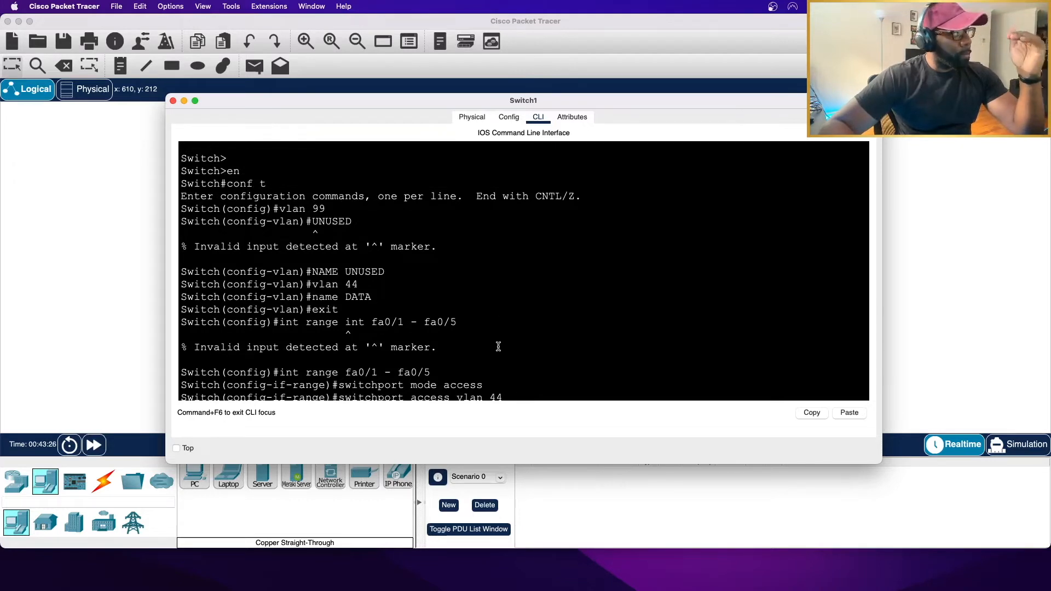
{"action": "scroll", "coordinate": [498, 347], "scroll_direction": "down", "scroll_amount": 5}
{"action": "scroll", "coordinate": [499, 345], "scroll_direction": "down", "scroll_amount": 6}
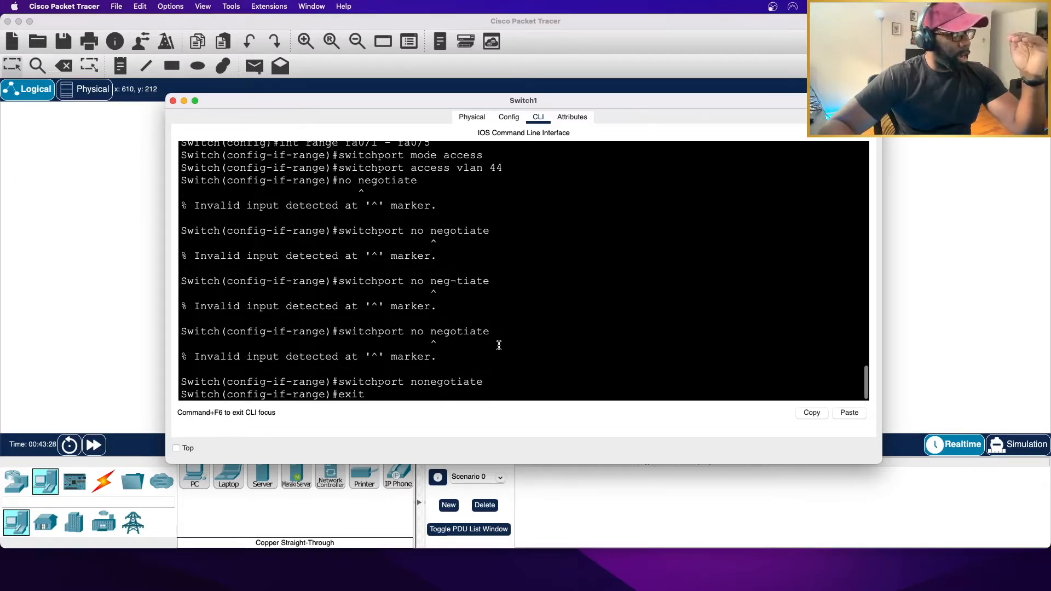
- Exit the current port range and enter configuration for the interface range fa0/6 - fa0/24
{"action": "scroll", "coordinate": [500, 376], "scroll_direction": "up", "scroll_amount": 3}
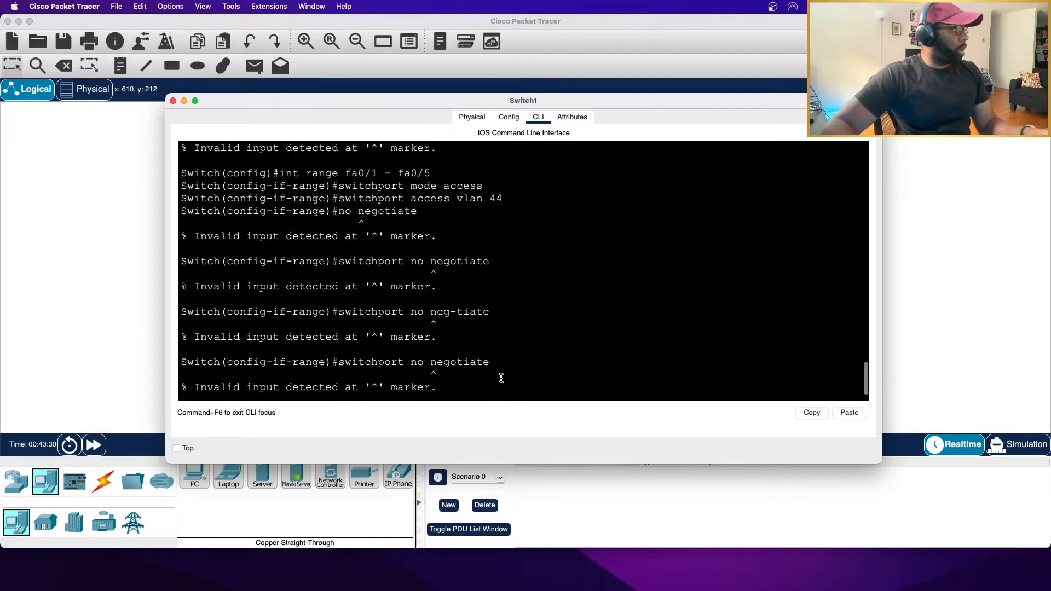
{"action": "scroll", "coordinate": [509, 356], "scroll_direction": "down", "scroll_amount": 3}
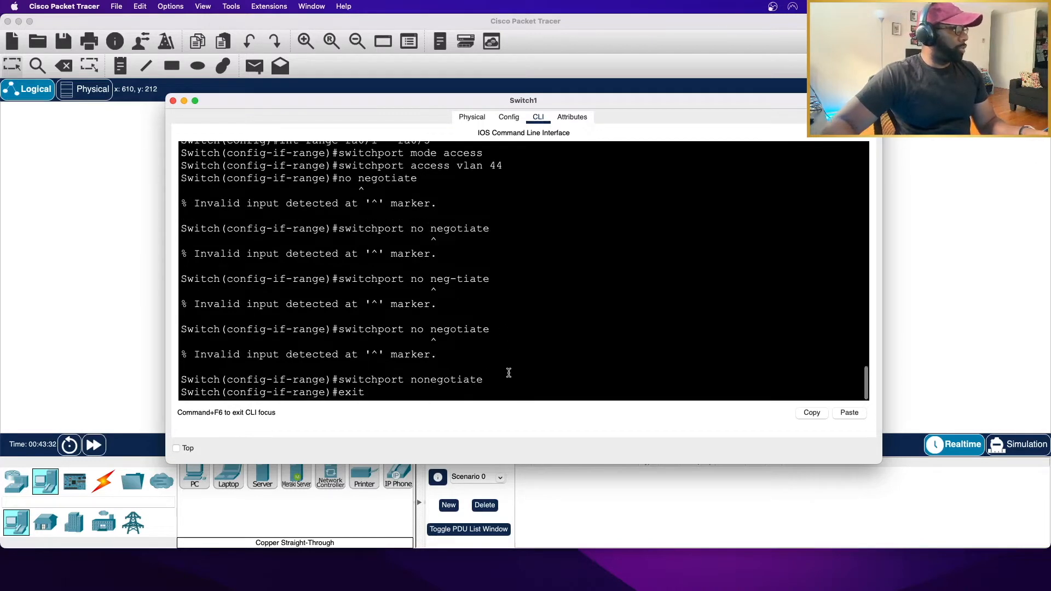
{"action": "key", "text": "Return"}
{"action": "type", "text": "int range fa0."}
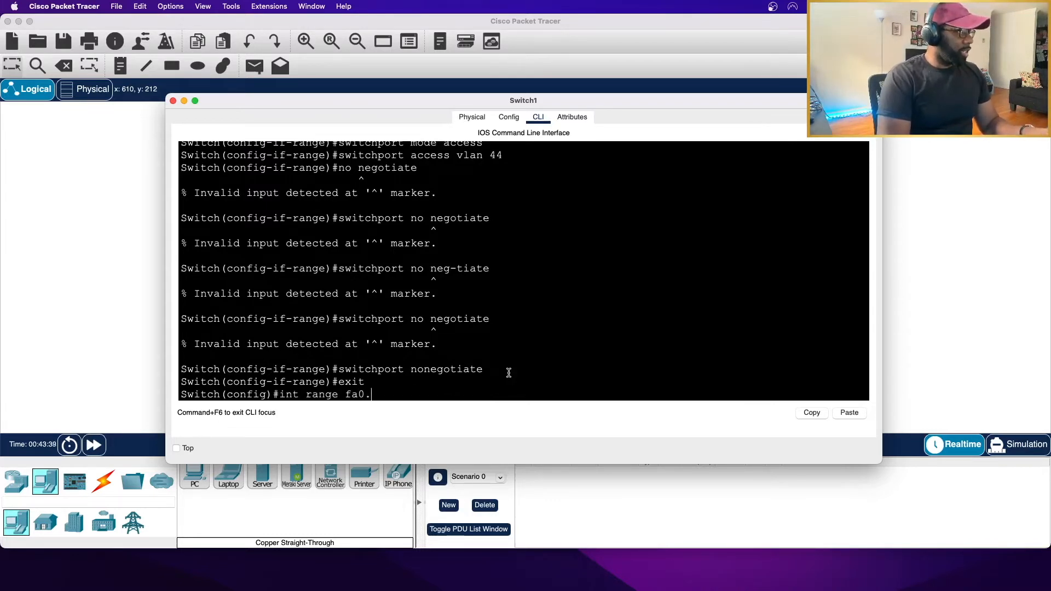
{"action": "key", "text": "BackSpace"}
{"action": "type", "text": "/6"}
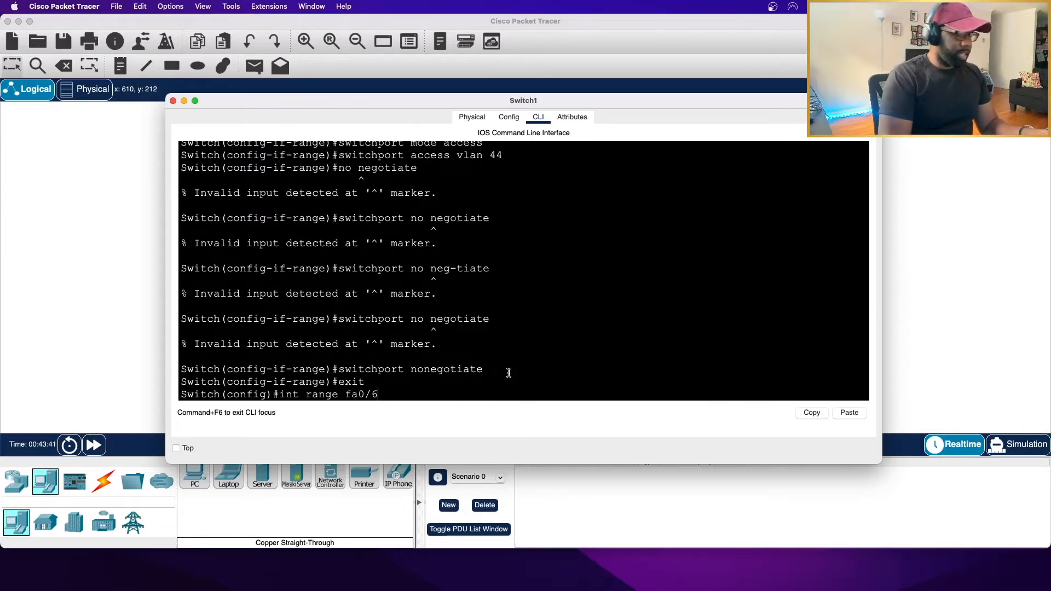
{"action": "type", "text": " - fa"}
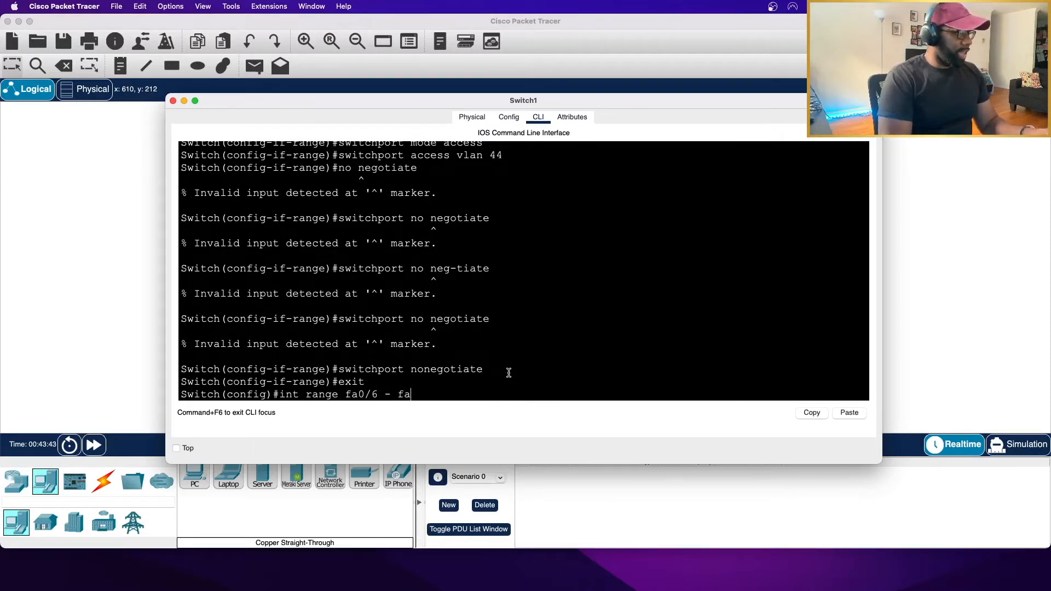
{"action": "type", "text": "/0"}
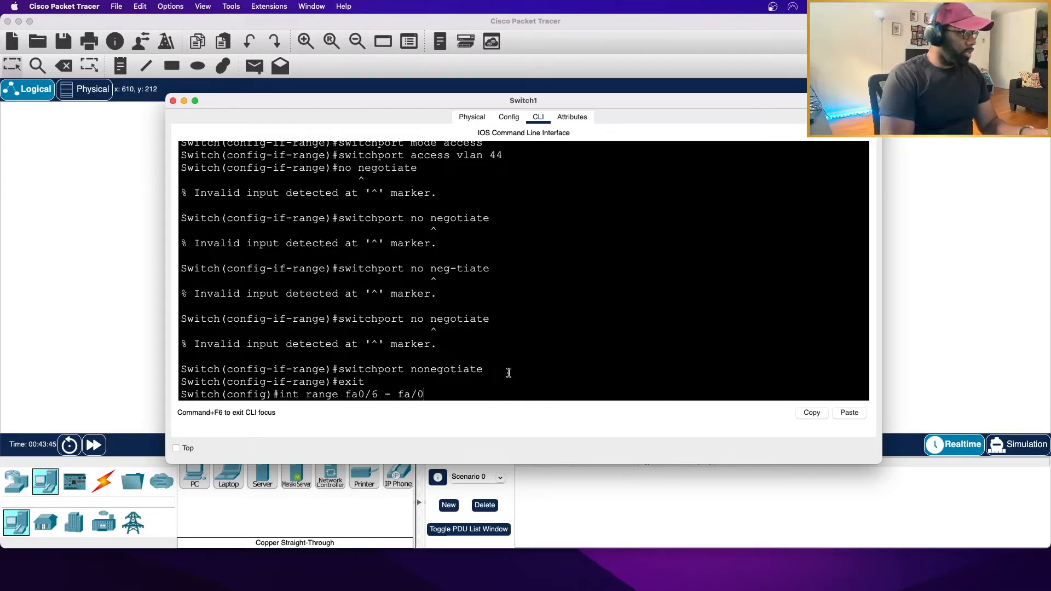
{"action": "key", "text": "BackSpace"}
{"action": "key", "text": "BackSpace"}
{"action": "type", "text": "0/"}
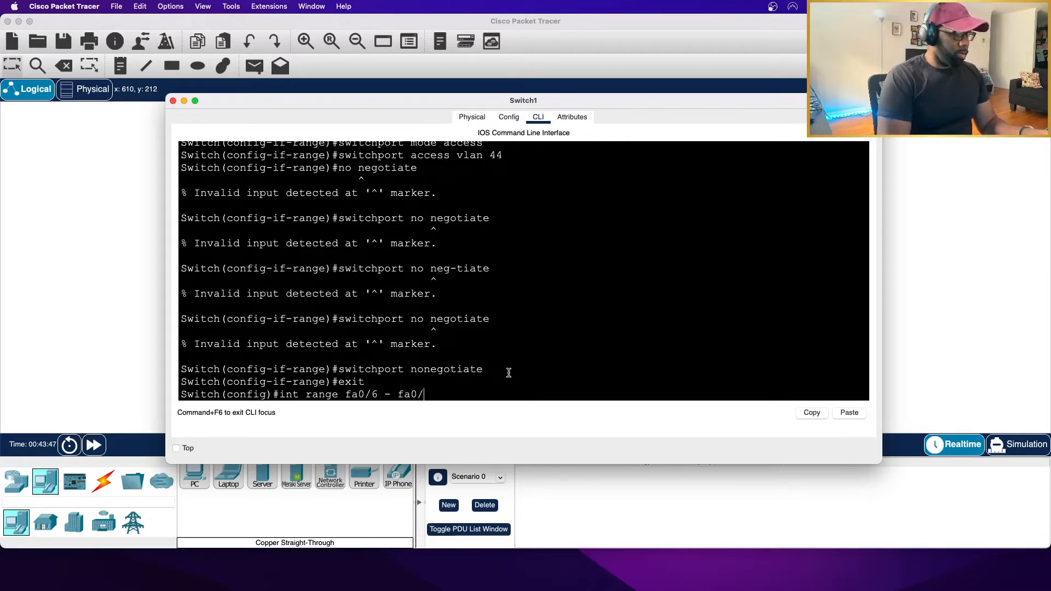
{"action": "type", "text": "24"}
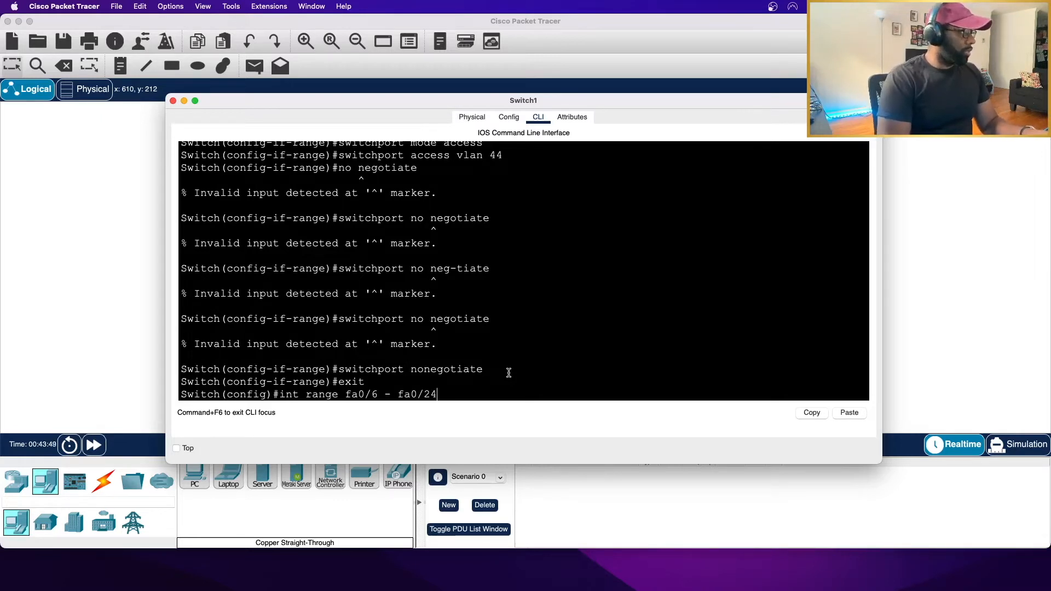
{"action": "key", "text": "Return"}
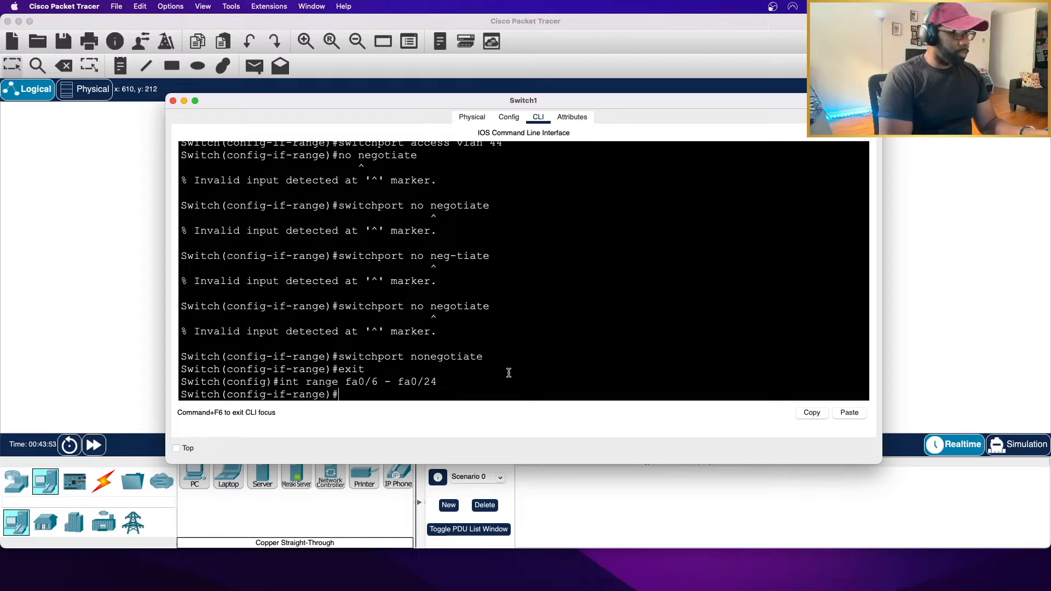
- Set ports fa0/6 - fa0/24 to access mode with switchport mode access and assign them to VLAN 99
{"action": "type", "text": "switchport"}
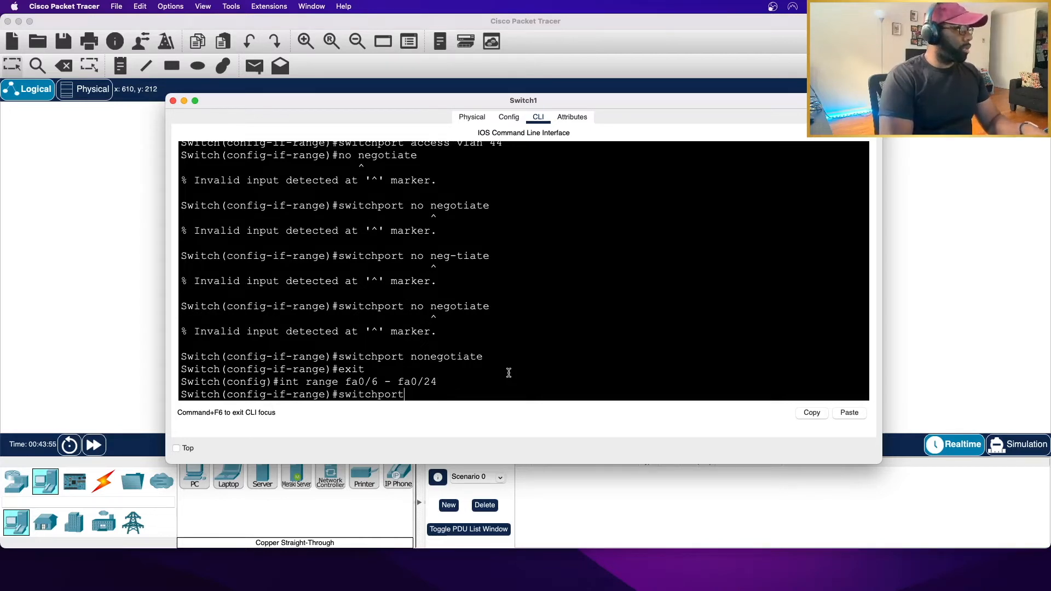
{"action": "type", "text": " mode access"}
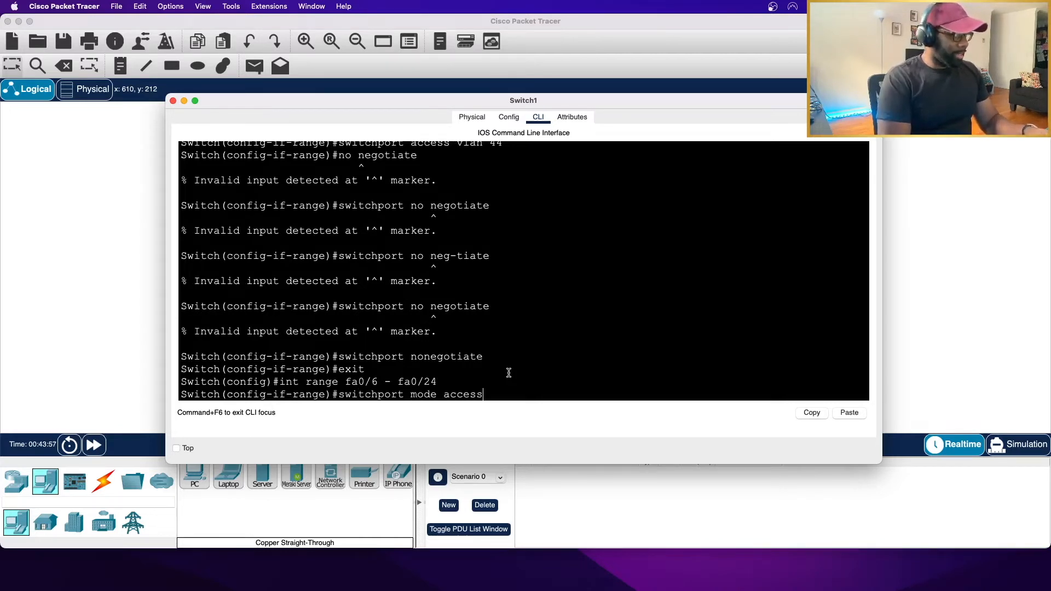
{"action": "key", "text": "Return"}
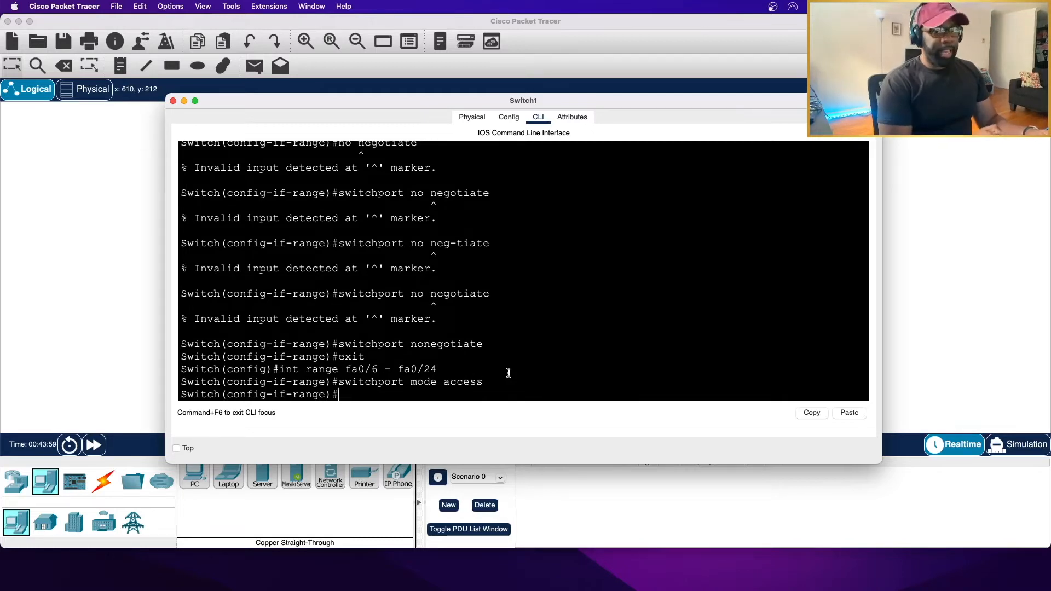
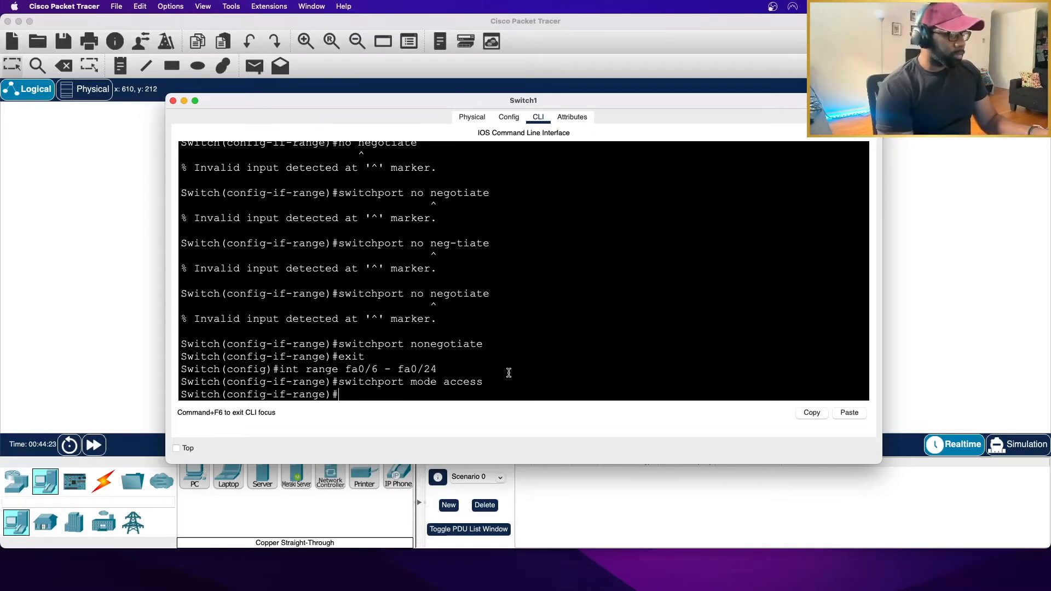
{"action": "type", "text": "switchpor"}
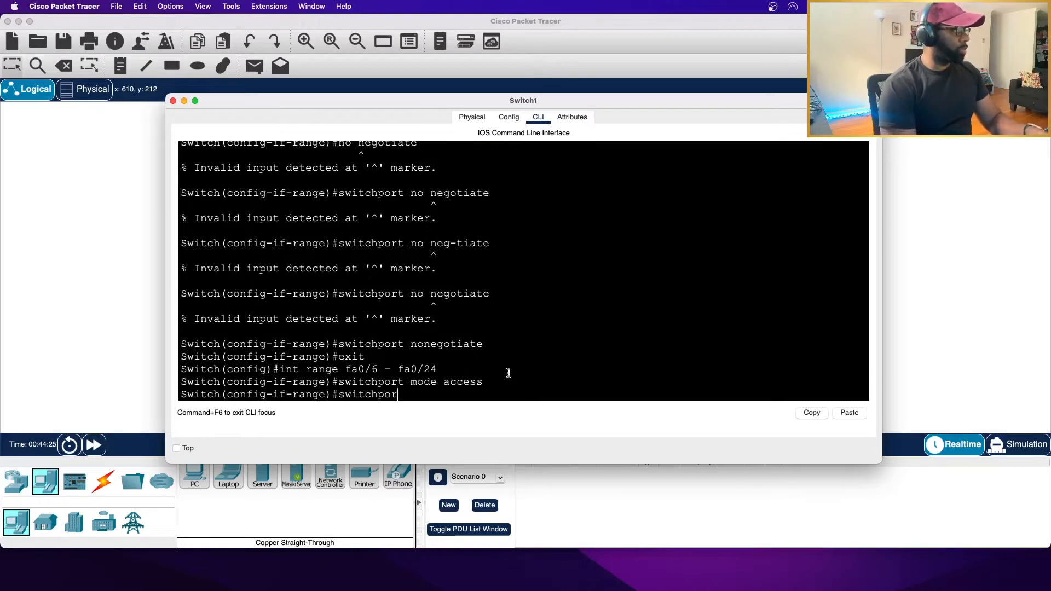
{"action": "type", "text": "t acc"}
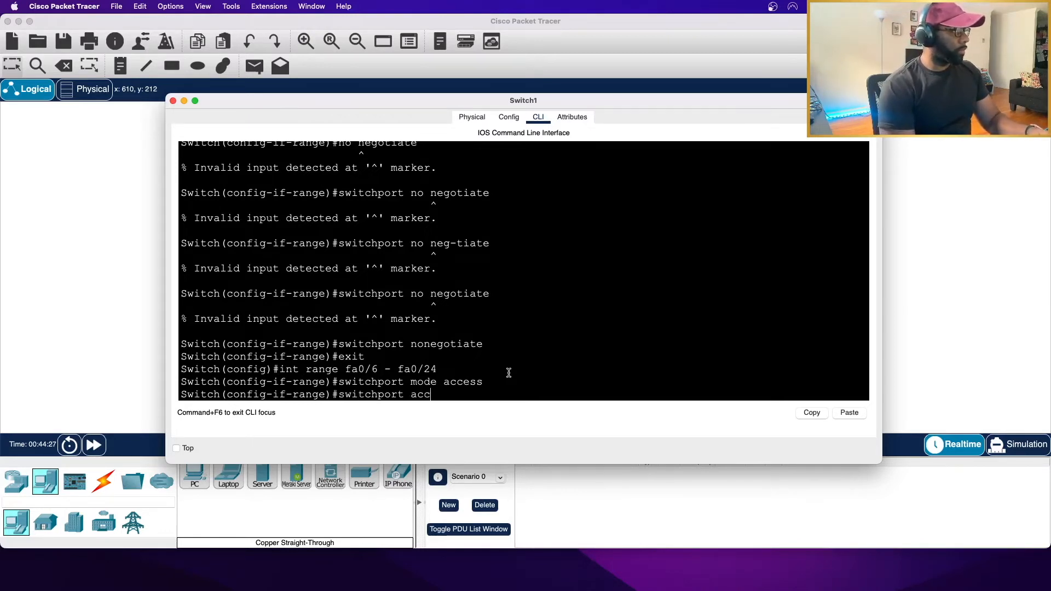
{"action": "type", "text": "ess vlan99"}
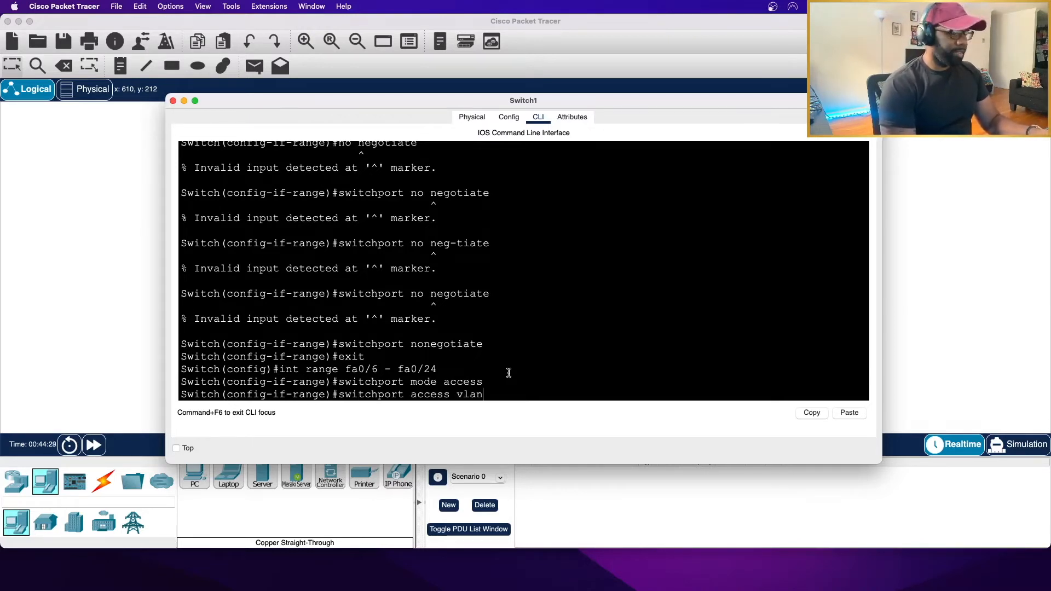
{"action": "key", "text": "BackSpace"}
{"action": "key", "text": "BackSpace"}
{"action": "type", "text": "99"}
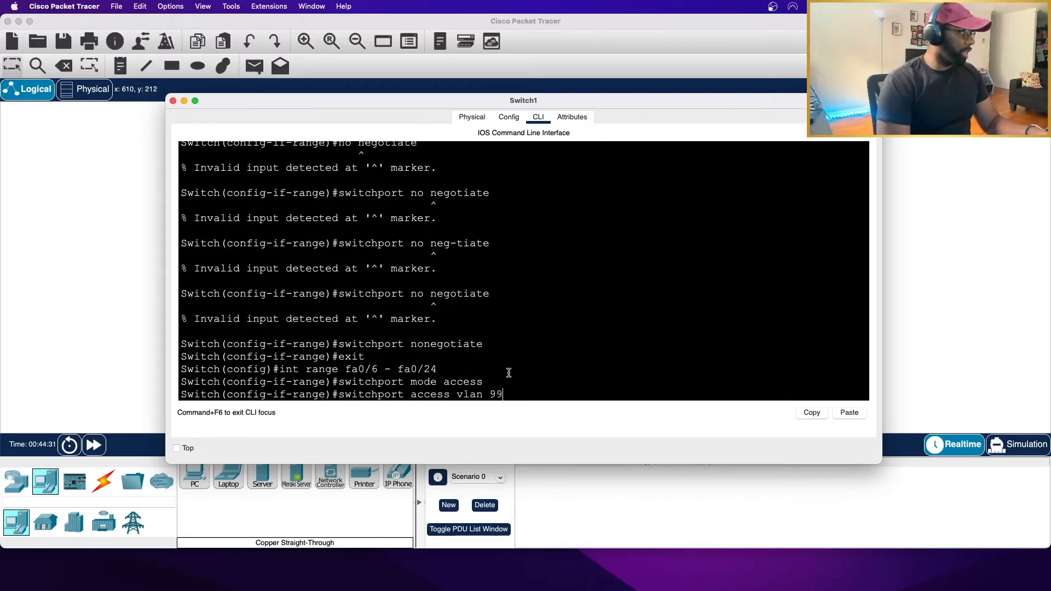
{"action": "key", "text": "Return"}
- Disable negotiation on ports fa0/6 - fa0/24 with switchport nonegotiate and shut the ports down
{"action": "type", "text": "switchport nonegotiate"}
{"action": "key", "text": "Return"}
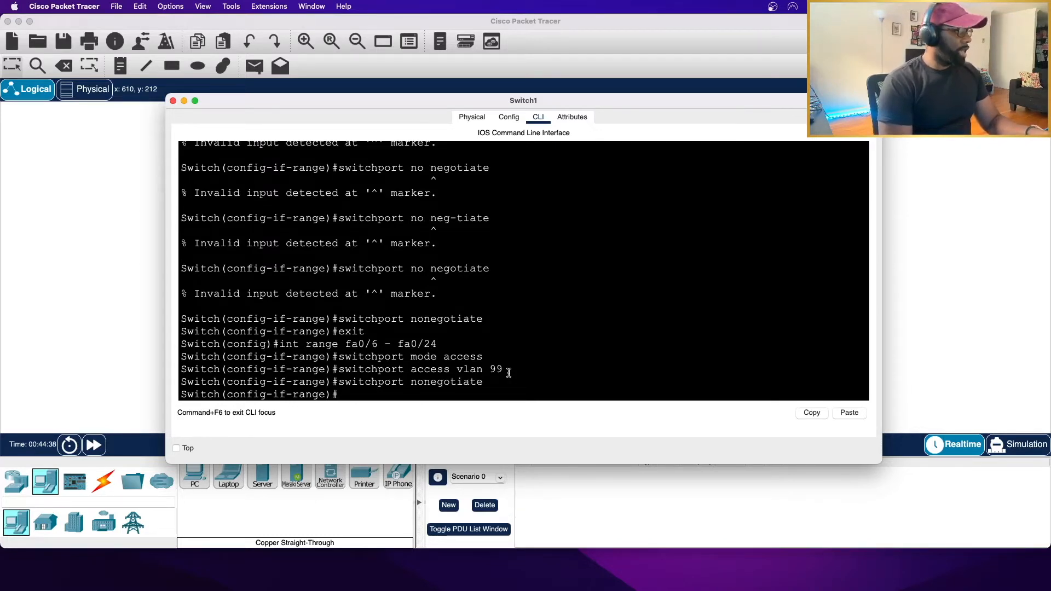
{"action": "type", "text": "shut"}
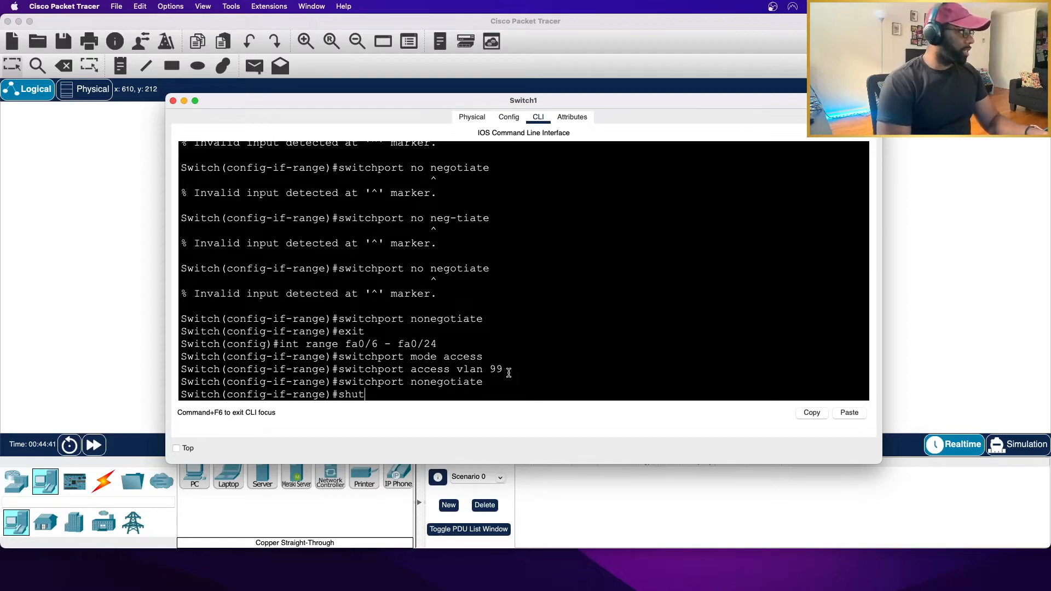
{"action": "key", "text": "Return"}
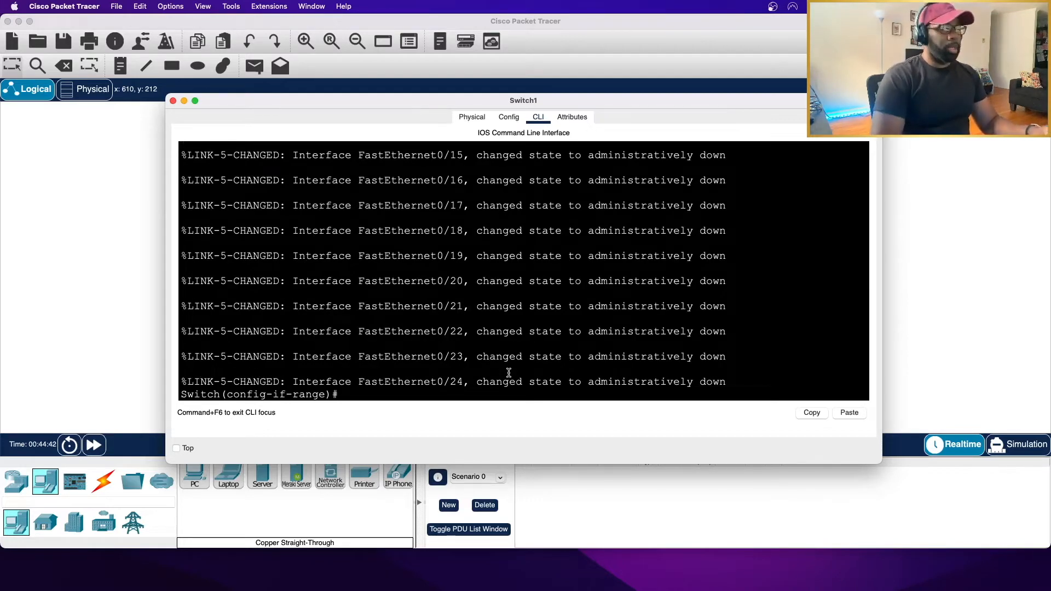
- Review the VLAN creation, access port, negotiation and shutdown commands entered in the switch's command-line history
{"action": "scroll", "coordinate": [509, 373], "scroll_direction": "up", "scroll_amount": 10}
{"action": "scroll", "coordinate": [508, 373], "scroll_direction": "up", "scroll_amount": 5}
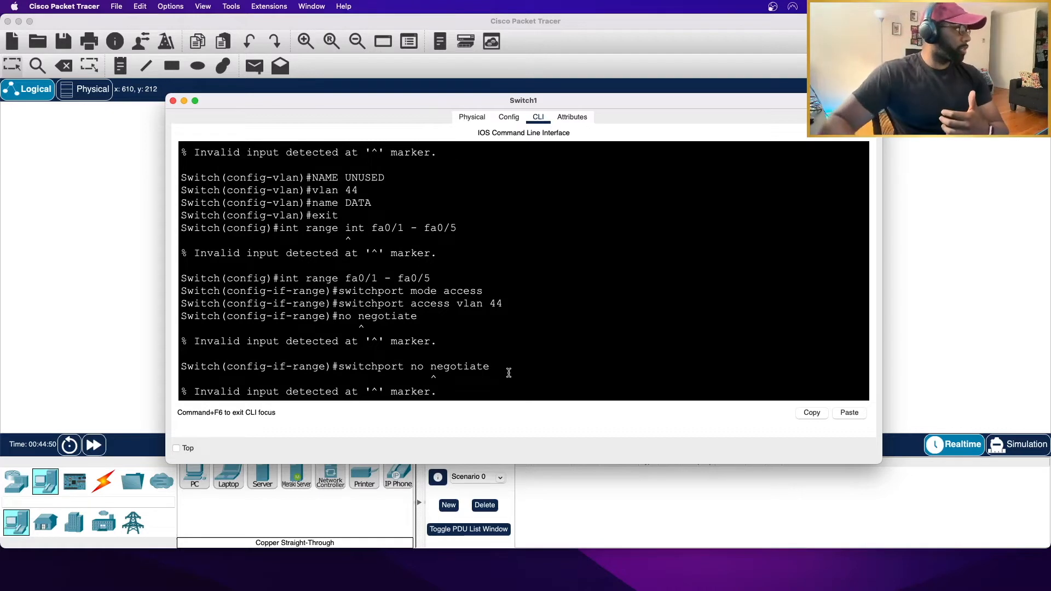
{"action": "scroll", "coordinate": [507, 371], "scroll_direction": "up", "scroll_amount": 4}
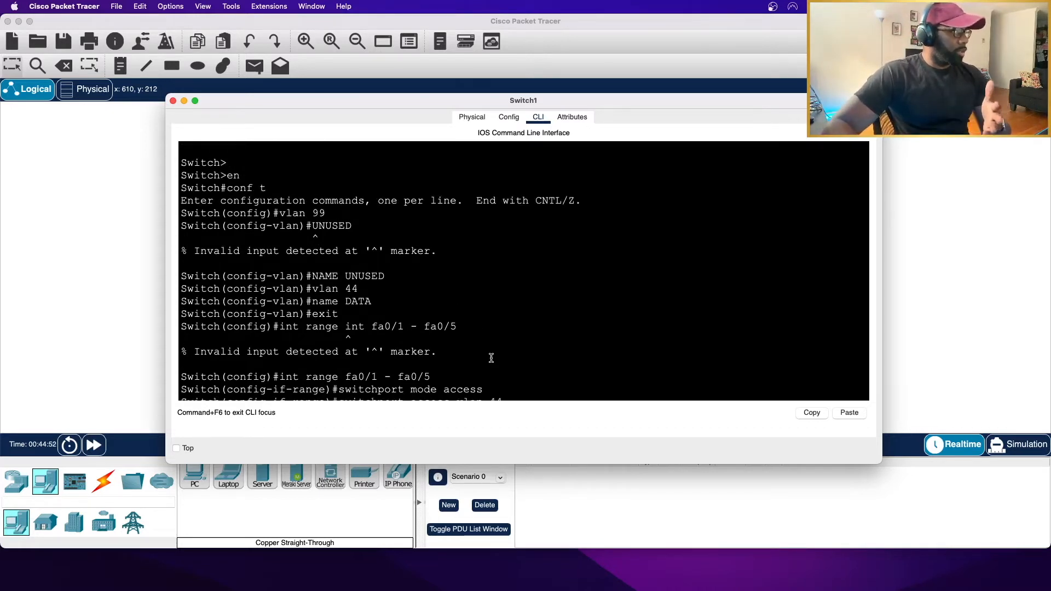
{"action": "scroll", "coordinate": [491, 358], "scroll_direction": "down", "scroll_amount": 2}
{"action": "scroll", "coordinate": [491, 357], "scroll_direction": "up", "scroll_amount": 4}
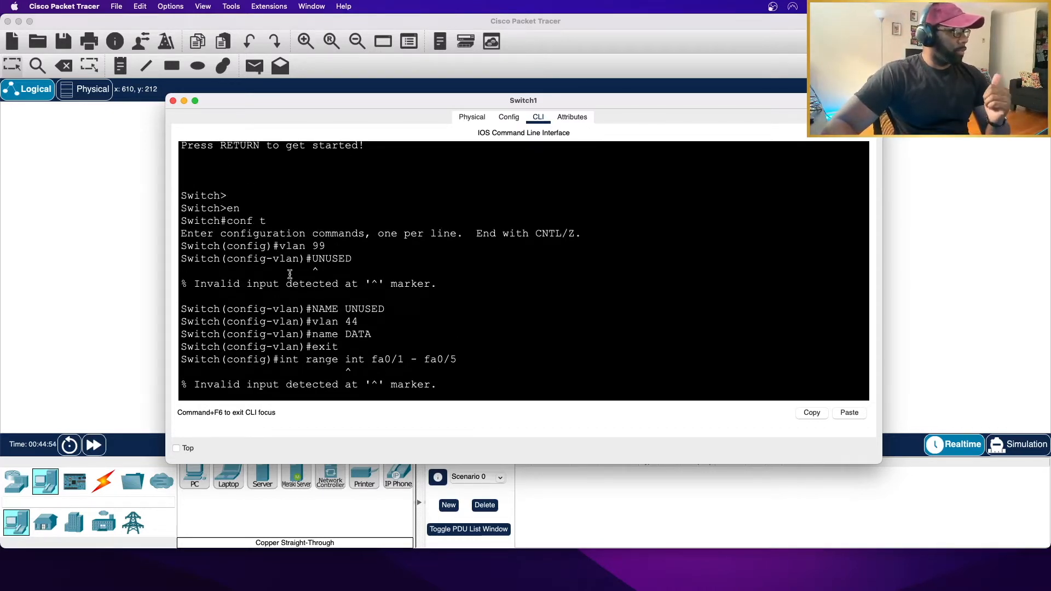
{"action": "scroll", "coordinate": [355, 271], "scroll_direction": "down", "scroll_amount": 3}
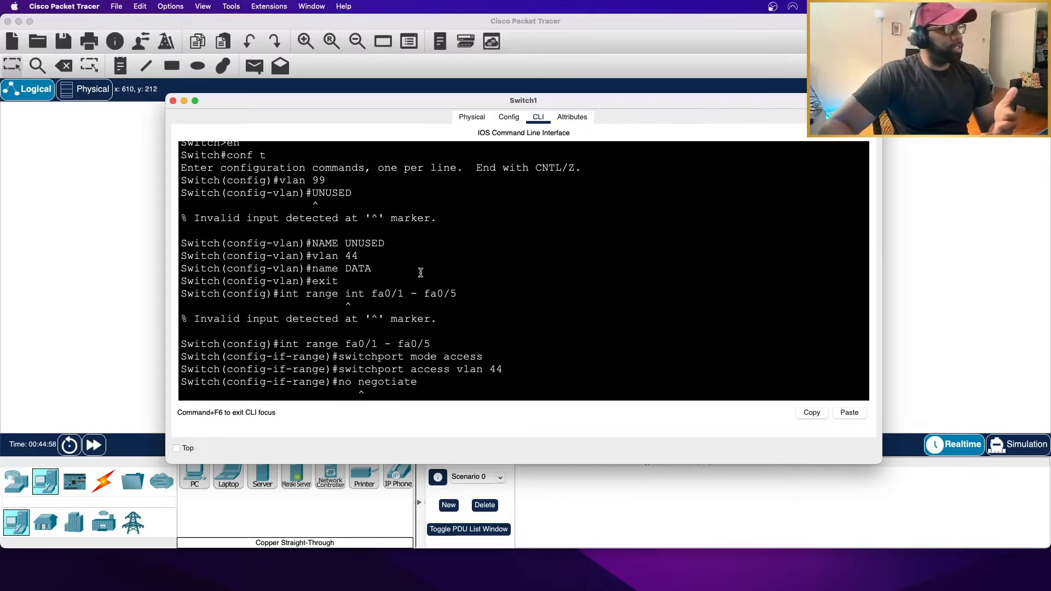
{"action": "scroll", "coordinate": [420, 273], "scroll_direction": "down", "scroll_amount": 3}
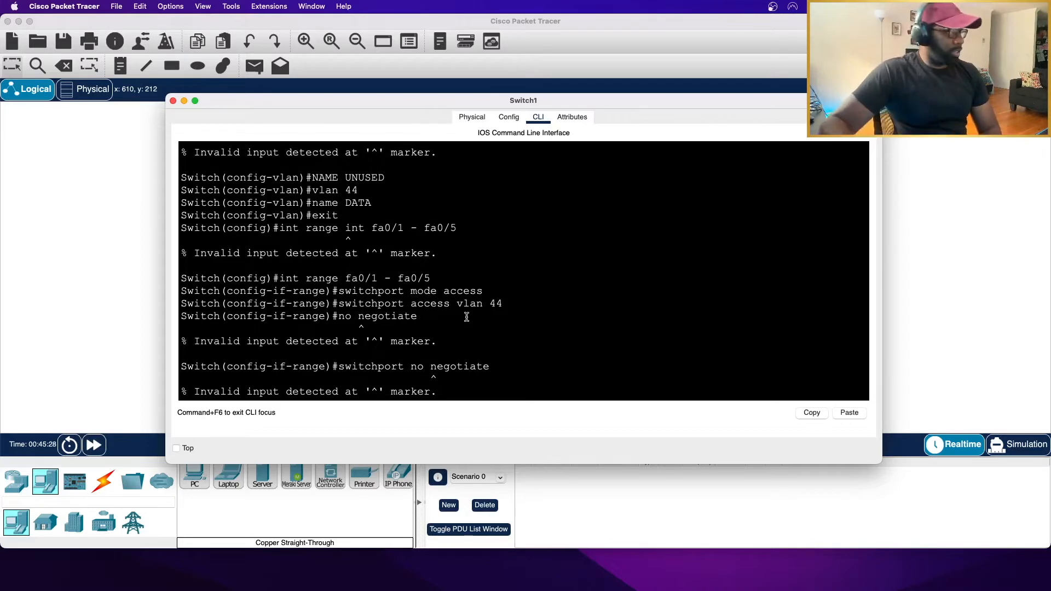
{"action": "scroll", "coordinate": [466, 318], "scroll_direction": "down", "scroll_amount": 4}
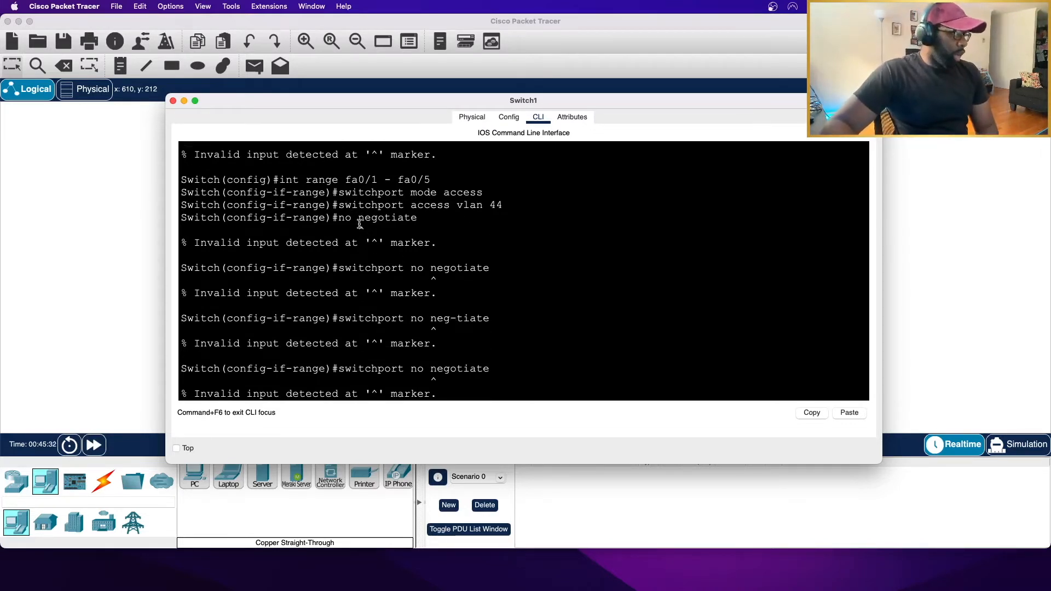
{"action": "scroll", "coordinate": [436, 241], "scroll_direction": "down", "scroll_amount": 3}
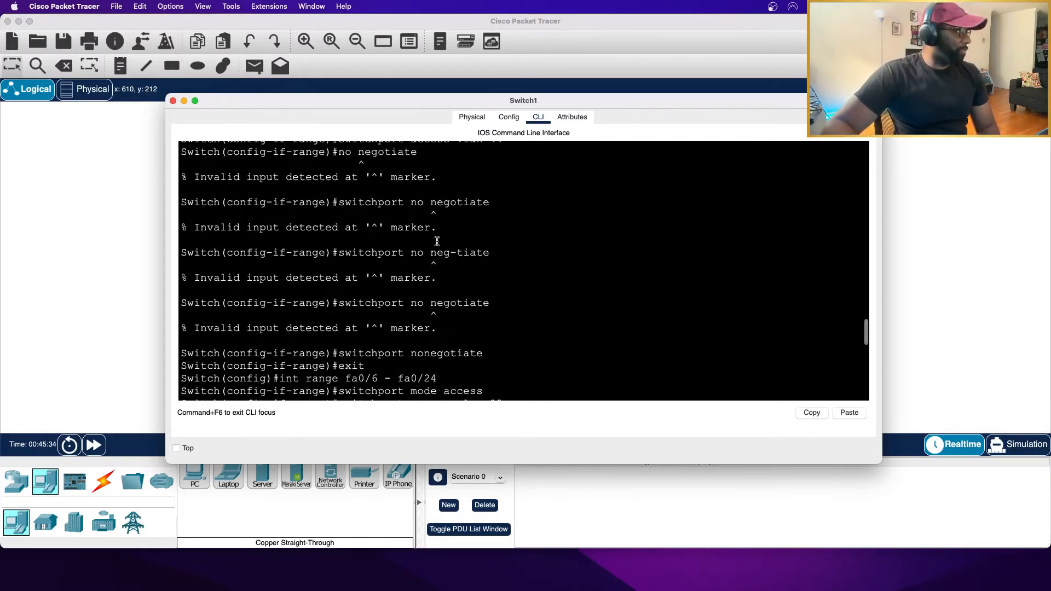
{"action": "scroll", "coordinate": [453, 244], "scroll_direction": "up", "scroll_amount": 3}
{"action": "scroll", "coordinate": [459, 243], "scroll_direction": "down", "scroll_amount": 3}
{"action": "scroll", "coordinate": [458, 243], "scroll_direction": "down", "scroll_amount": 2}
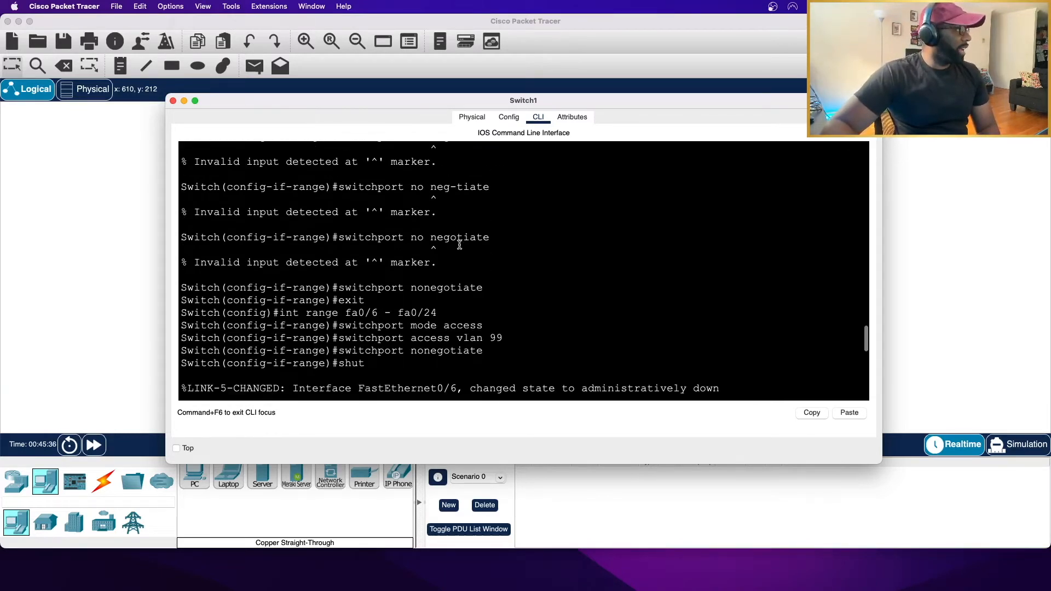
{"action": "scroll", "coordinate": [449, 276], "scroll_direction": "down", "scroll_amount": 3}
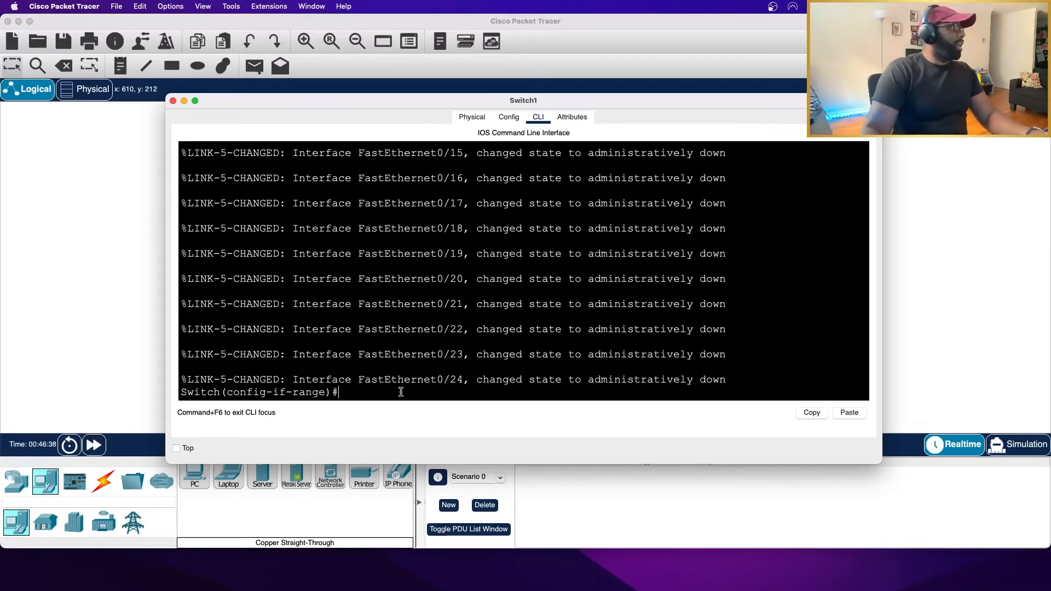
- Move the Switch1 window higher and enter configuration for the gigabit port range with int rang g0/1 -2
{"action": "left_click_drag", "start_coordinate": [421, 100], "coordinate": [459, 54]}
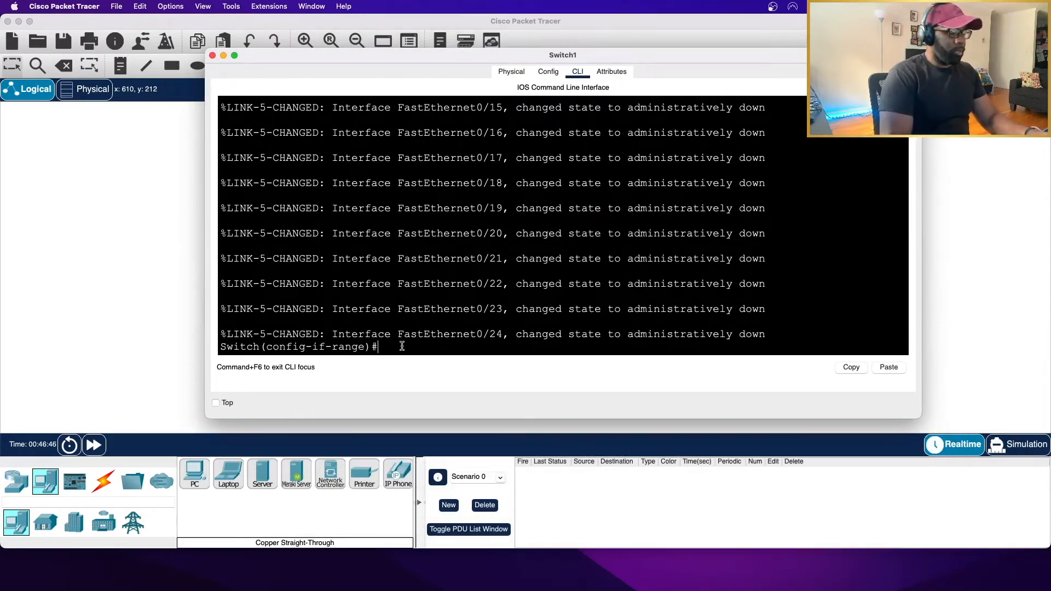
{"action": "type", "text": "g0"}
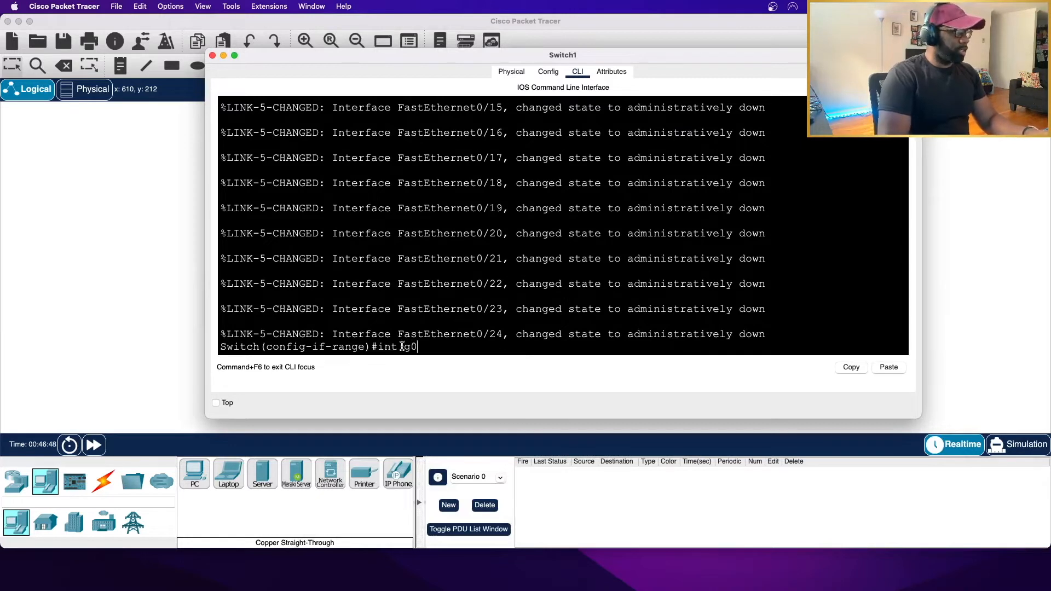
{"action": "type", "text": "/1 -2"}
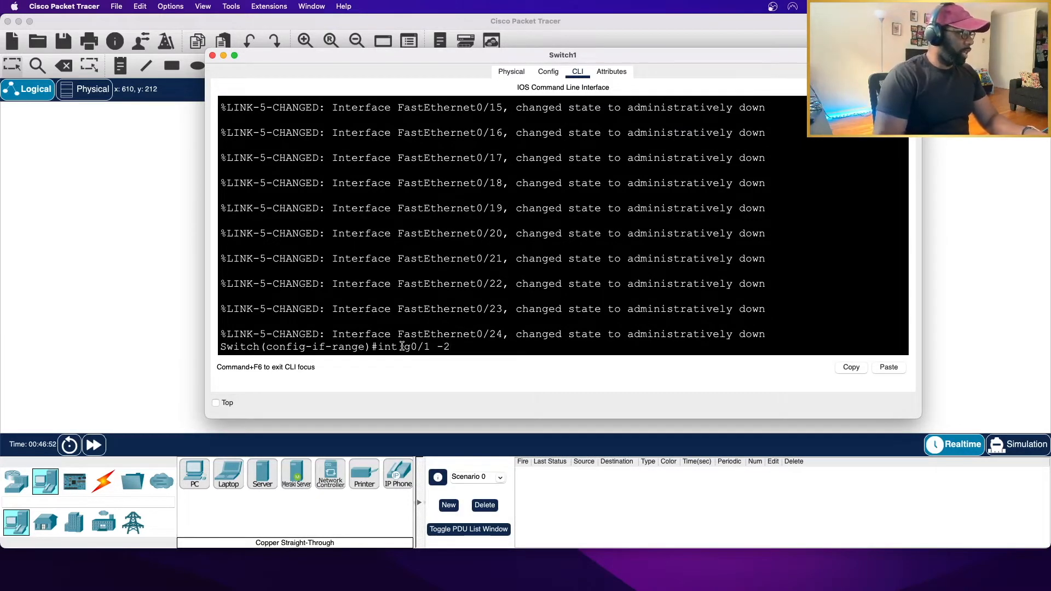
{"action": "left_click", "coordinate": [402, 347]}
{"action": "type", "text": "rang"}
{"action": "key", "text": "Return"}
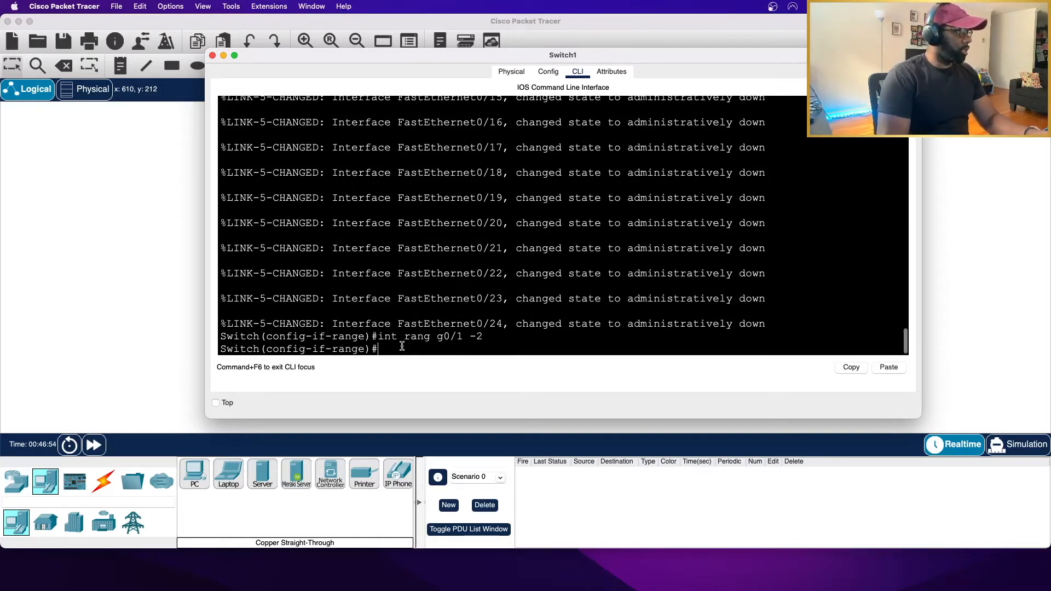
- Set ports g0/1 -2 to access mode with switchport mode access and assign them to VLAN 99
{"action": "type", "text": "switchport"}
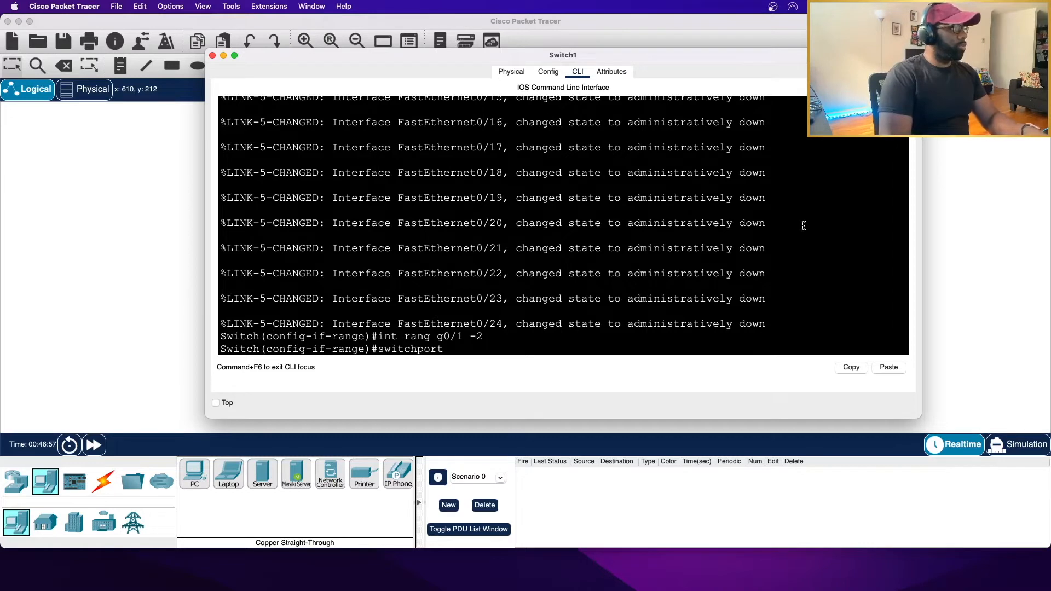
{"action": "type", "text": " mode access"}
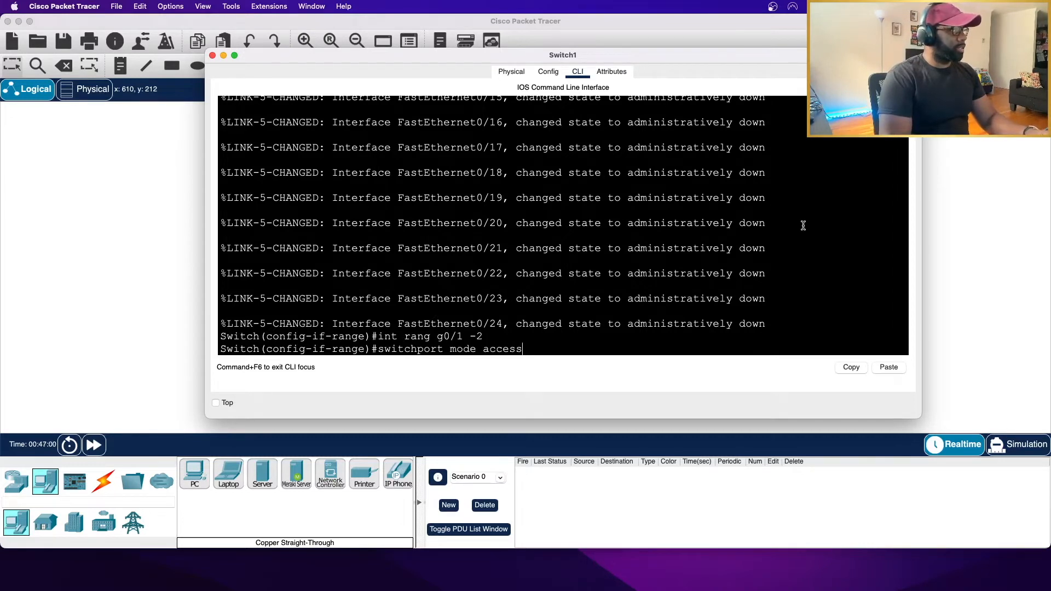
{"action": "key", "text": "Return"}
{"action": "type", "text": "switchport access"}
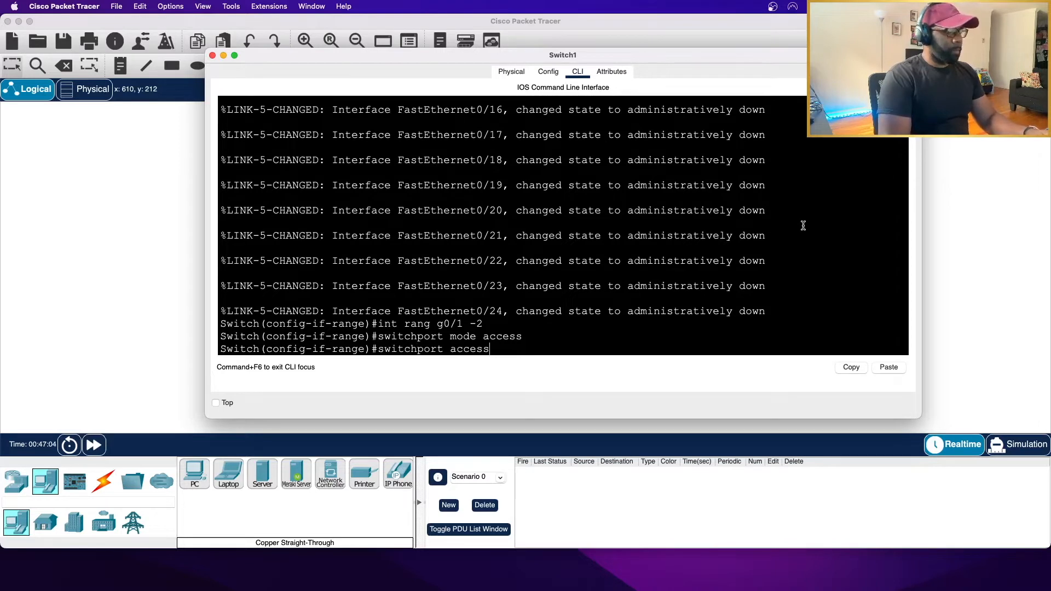
{"action": "type", "text": " vlan 99"}
{"action": "key", "text": "Return"}
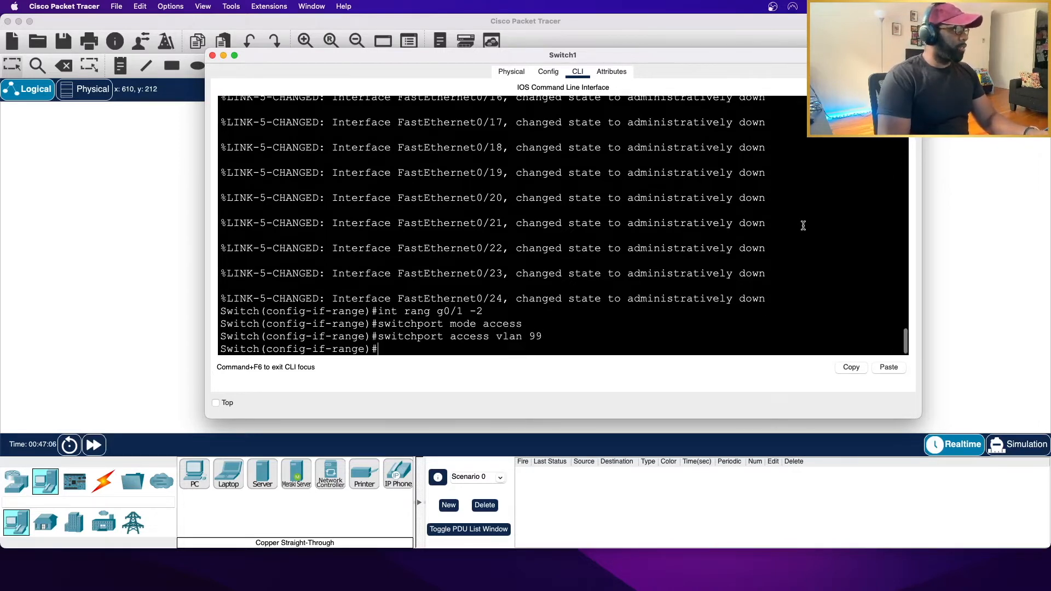
- Shut down ports g0/1 -2, disable their negotiation with switchport nonegotiate, and exit to global configuration mode
{"action": "type", "text": "no"}
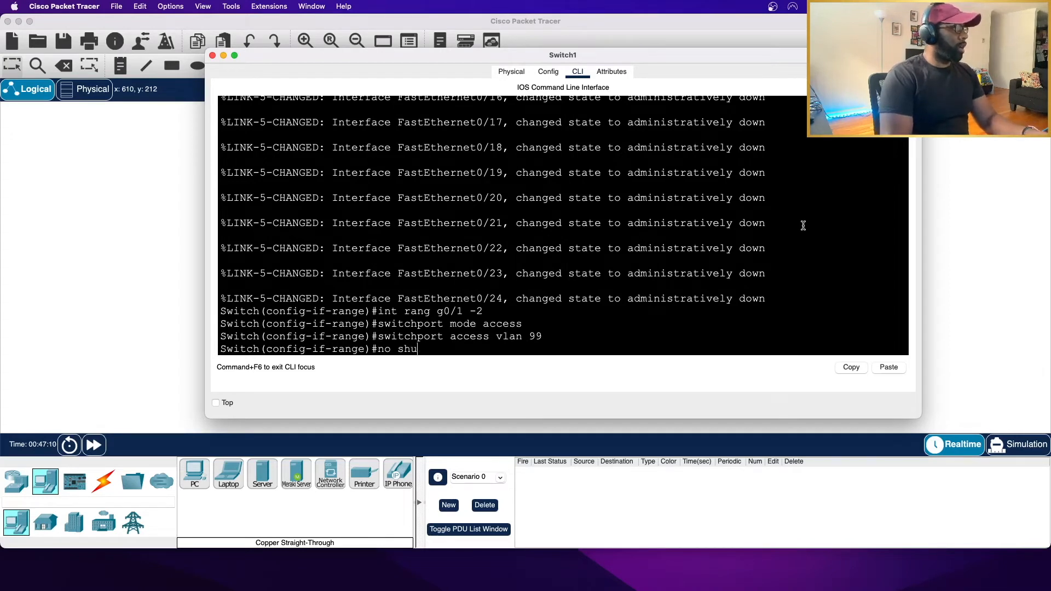
{"action": "type", "text": "shut"}
{"action": "key", "text": "Return"}
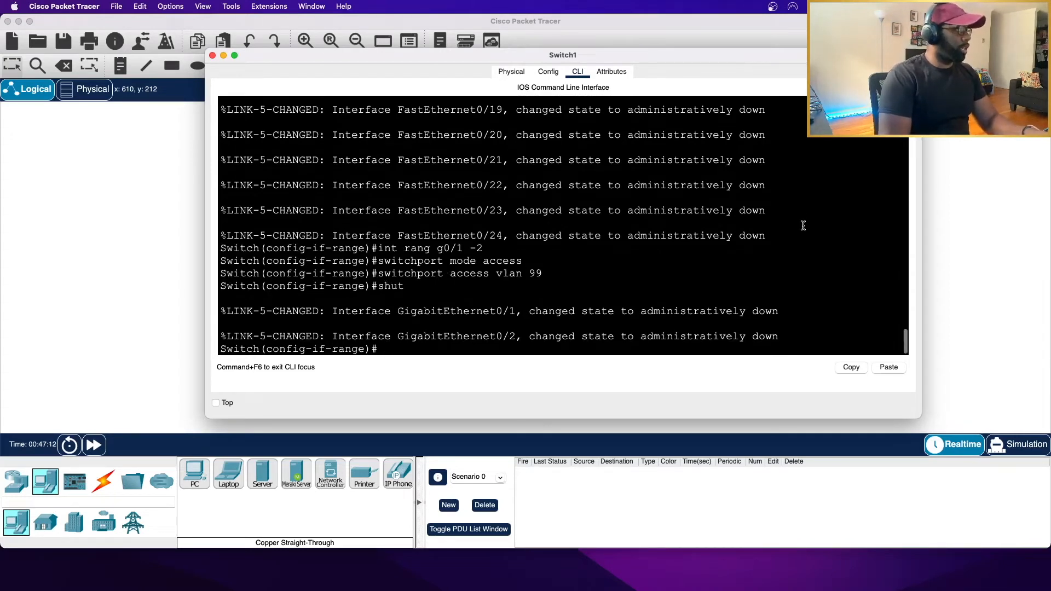
{"action": "type", "text": "switchport no"}
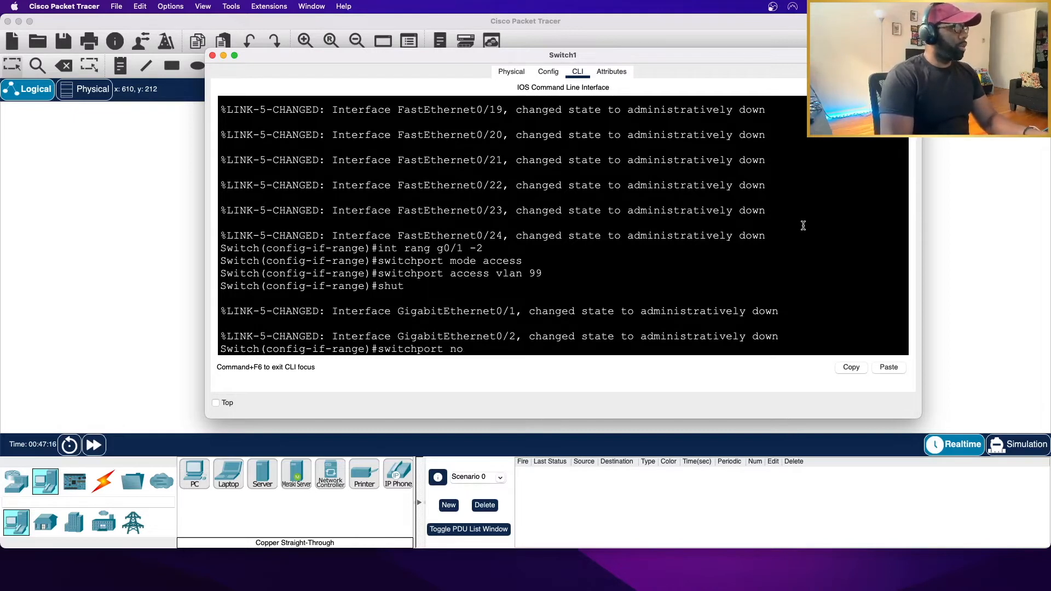
{"action": "type", "text": "negotiate"}
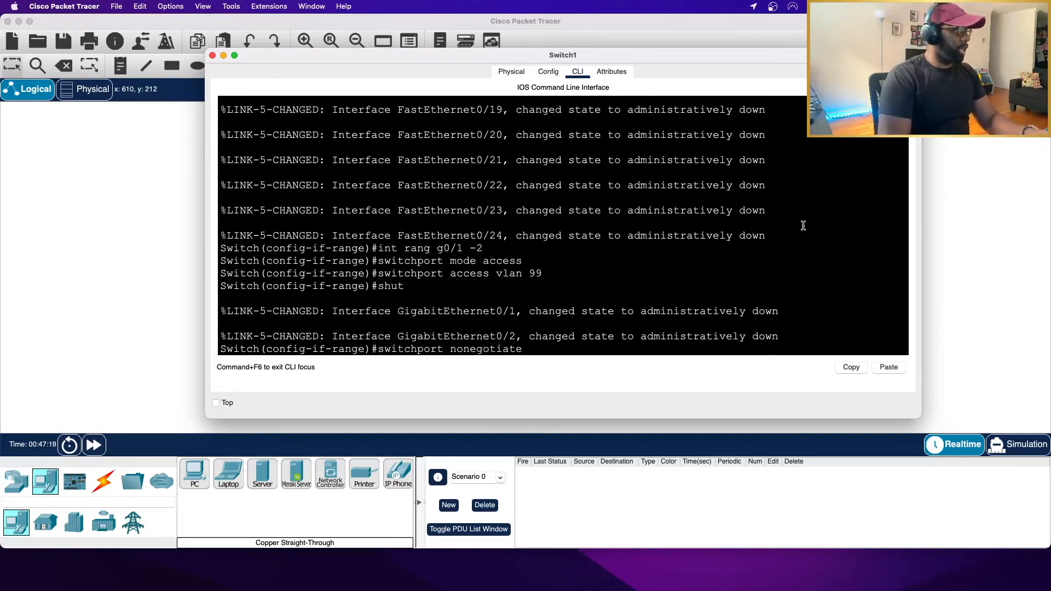
{"action": "key", "text": "Return"}
{"action": "type", "text": "exit"}
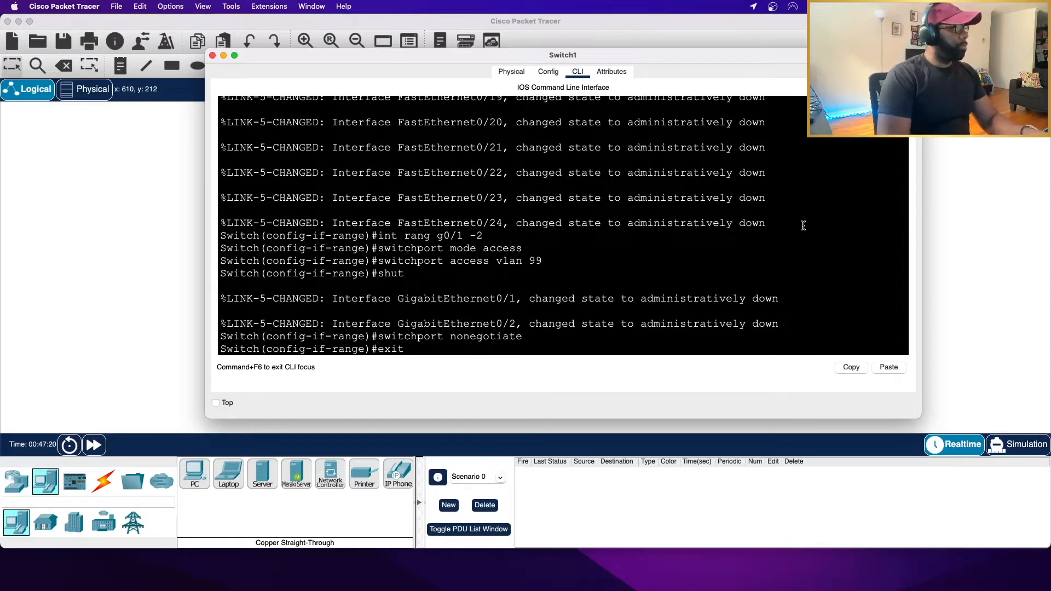
{"action": "key", "text": "Return"}
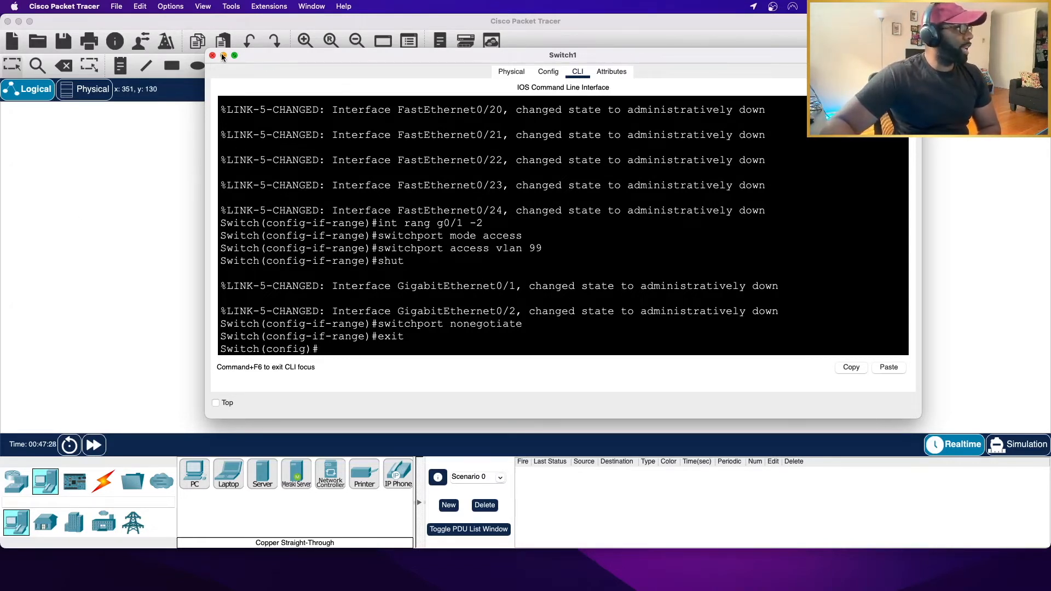
- Move the Switch1 window aside and add three more PCs to the topology, placed in an arc between PC2 and PC3
{"action": "left_click_drag", "start_coordinate": [293, 53], "coordinate": [493, 71]}
{"action": "left_click", "coordinate": [194, 475]}
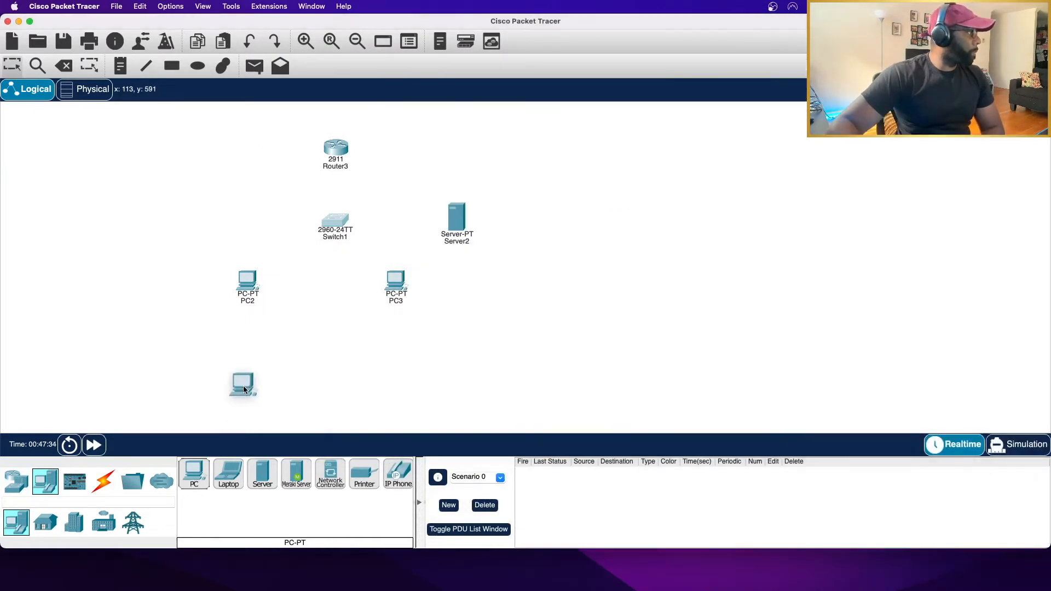
{"action": "left_click", "coordinate": [285, 305]}
{"action": "left_click", "coordinate": [193, 477]}
{"action": "left_click", "coordinate": [328, 320]}
{"action": "left_click", "coordinate": [186, 481]}
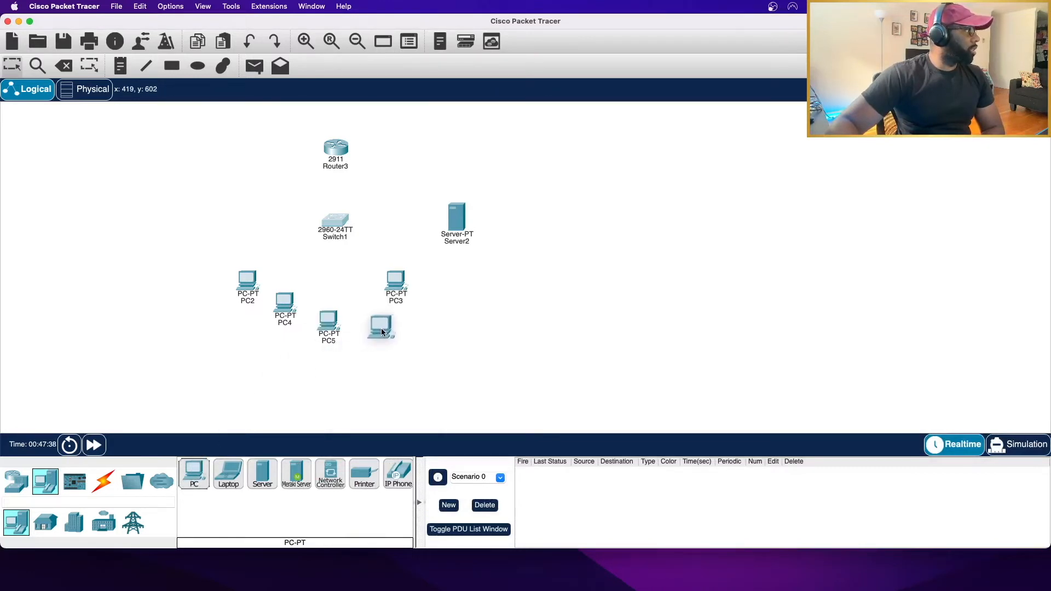
{"action": "left_click", "coordinate": [385, 336]}
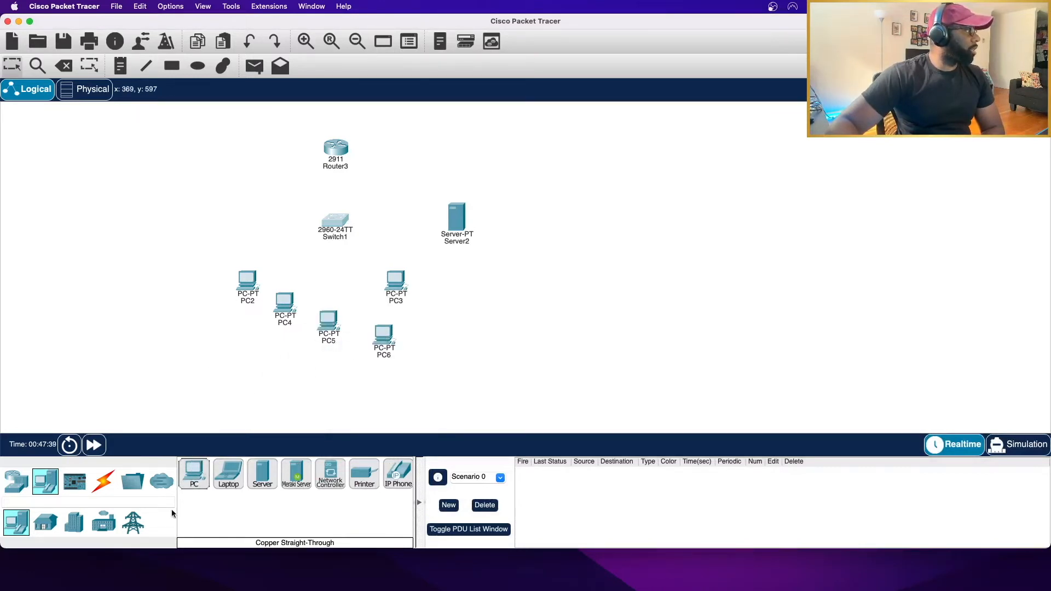
- Connect PC2's FastEthernet0 to Switch1's FastEthernet0/1 with a copper straight-through cable
{"action": "left_click", "coordinate": [101, 493]}
{"action": "left_click", "coordinate": [246, 284]}
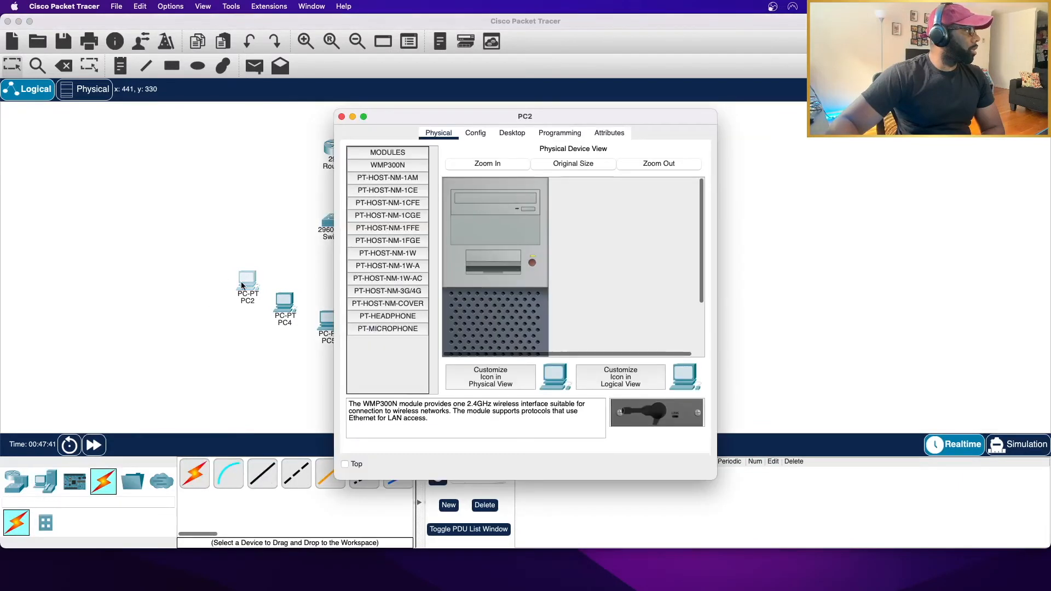
{"action": "left_click", "coordinate": [341, 117]}
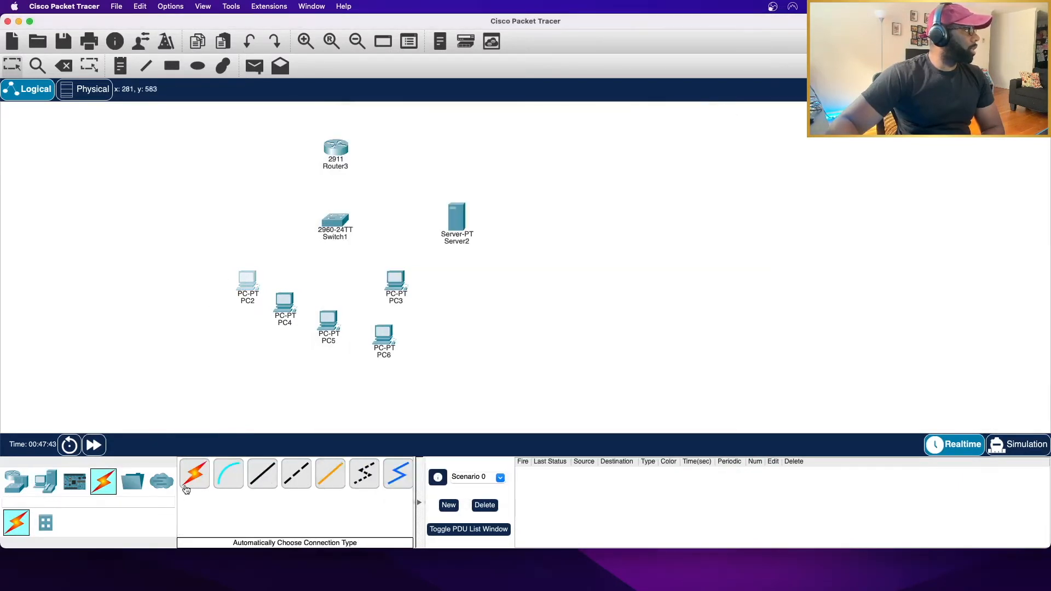
{"action": "left_click", "coordinate": [262, 473]}
{"action": "left_click", "coordinate": [249, 285]}
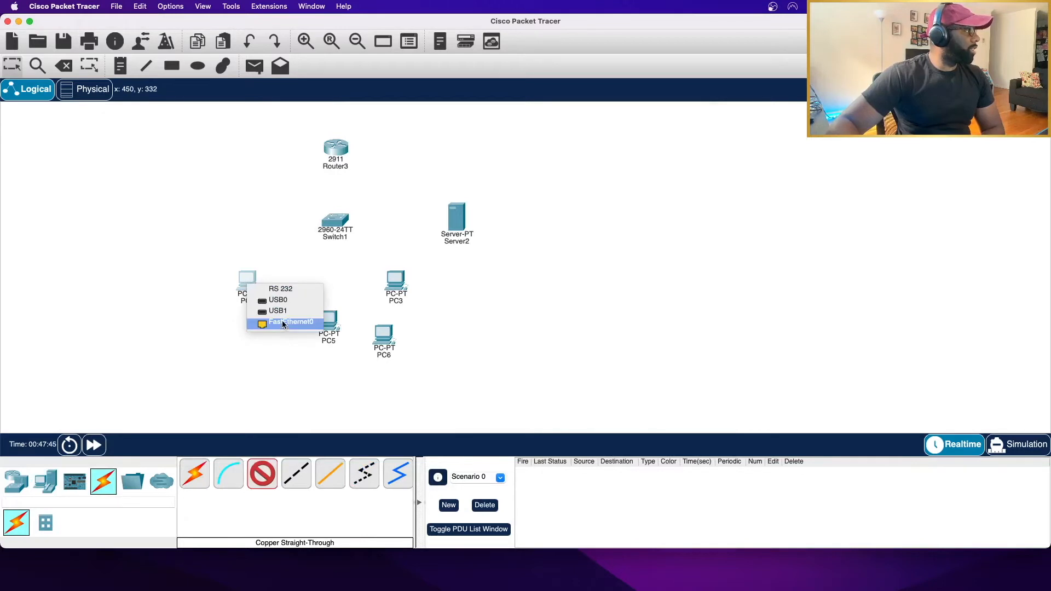
{"action": "left_click", "coordinate": [273, 326]}
{"action": "left_click", "coordinate": [324, 224]}
{"action": "left_click", "coordinate": [335, 242]}
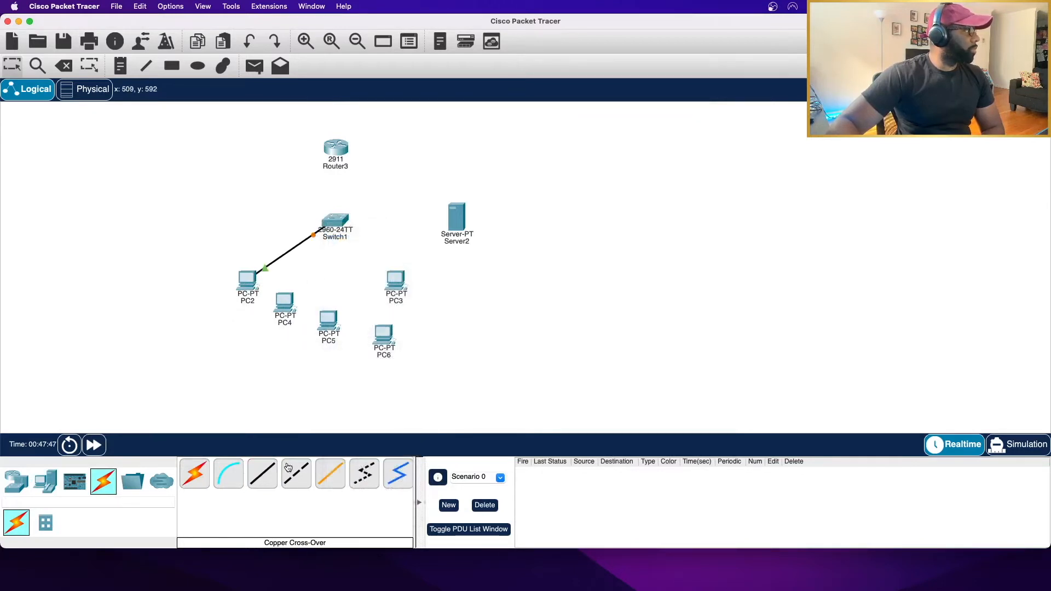
- Connect the FastEthernet0 ports of PC4 and PC5 to Switch1's FastEthernet0/2 and FastEthernet0/3 with copper straight-through cables
{"action": "left_click", "coordinate": [284, 301]}
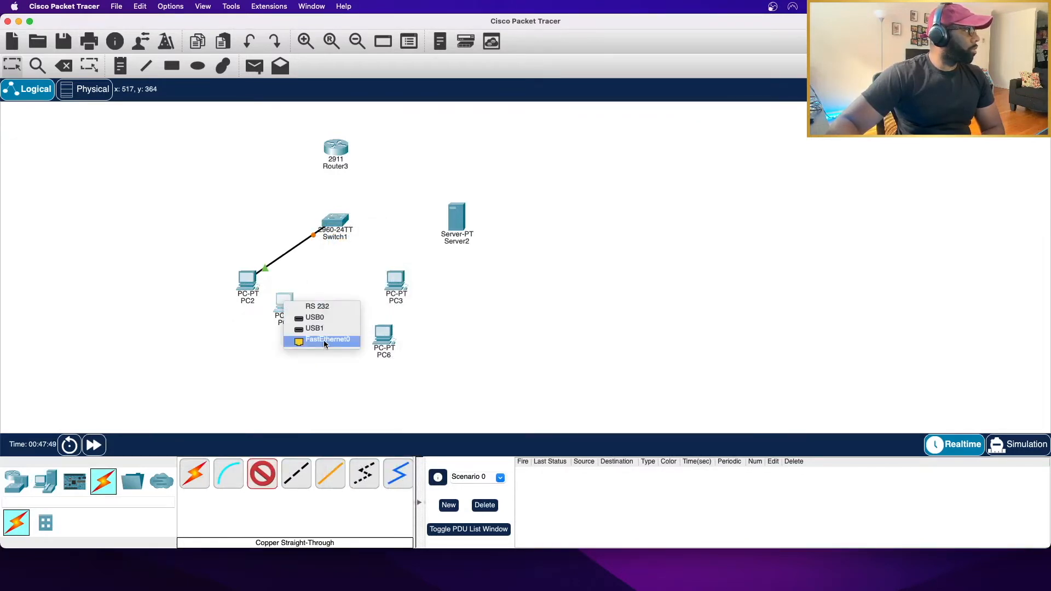
{"action": "left_click", "coordinate": [323, 345]}
{"action": "left_click", "coordinate": [335, 219]}
{"action": "left_click", "coordinate": [356, 243]}
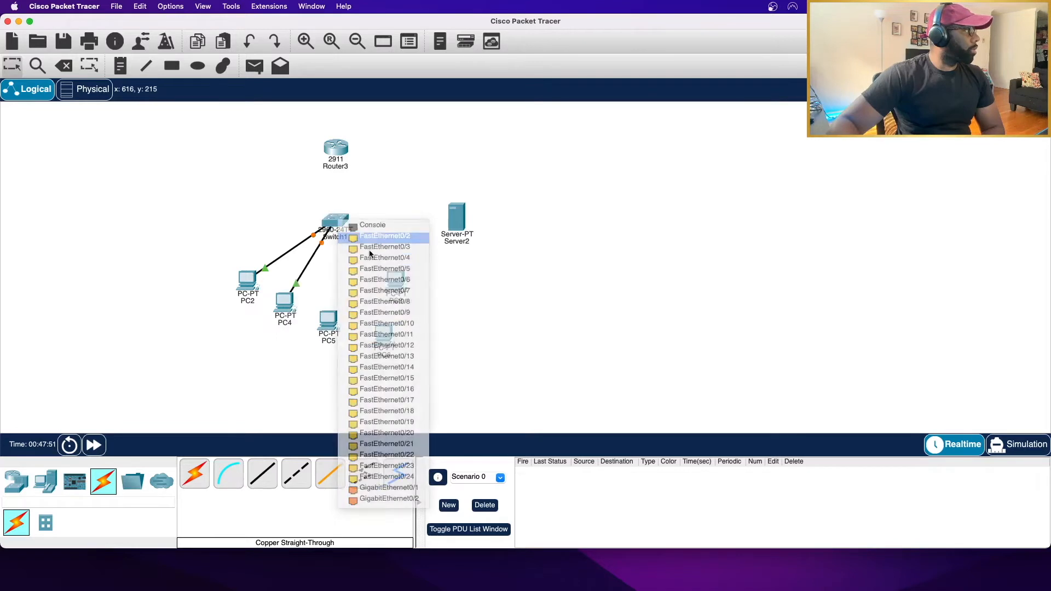
{"action": "left_click", "coordinate": [277, 476]}
{"action": "left_click", "coordinate": [332, 325]}
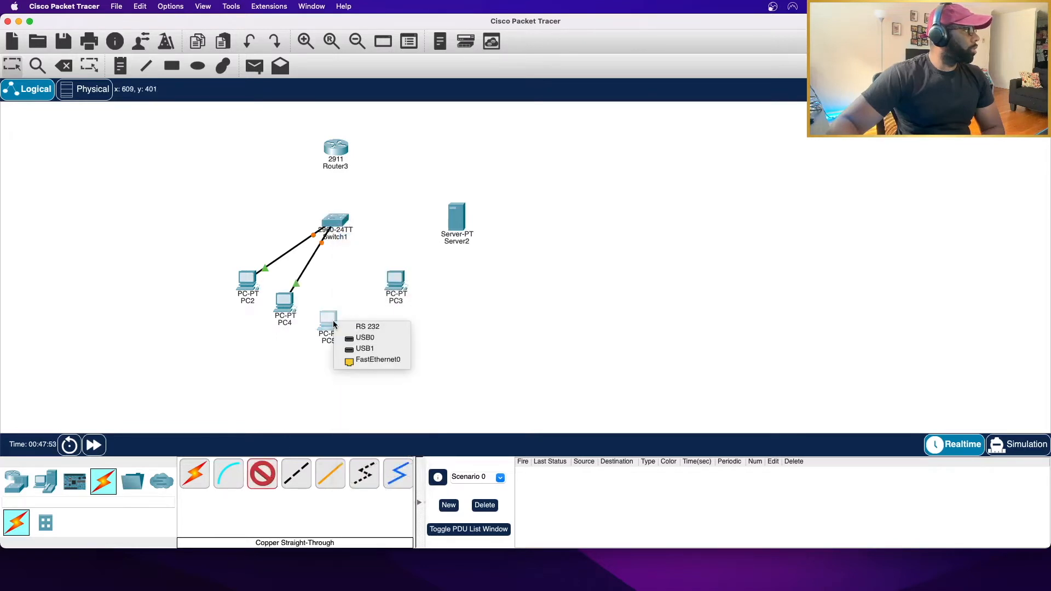
{"action": "left_click", "coordinate": [358, 360]}
{"action": "left_click", "coordinate": [335, 224]}
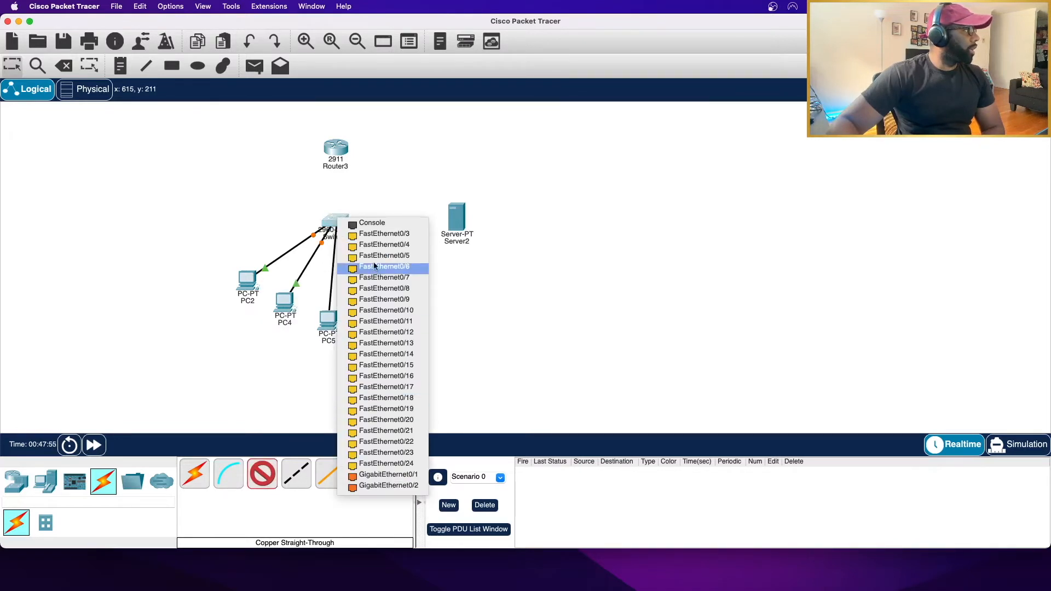
{"action": "left_click", "coordinate": [378, 238]}
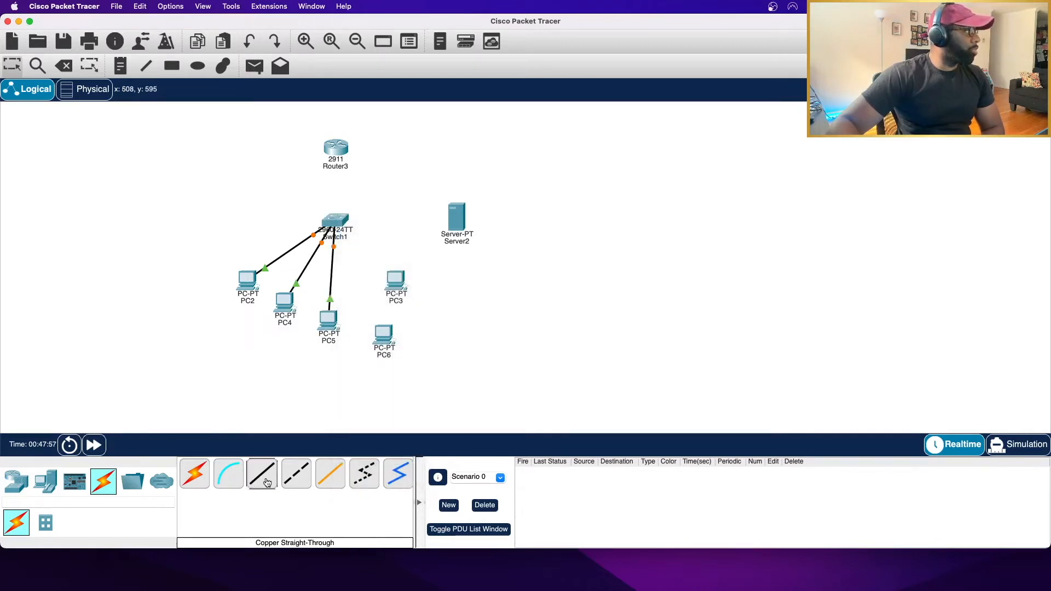
- Connect the FastEthernet0 ports of PC6 and PC3 to Switch1's FastEthernet0/4 and FastEthernet0/5 with copper straight-through cables
{"action": "left_click", "coordinate": [389, 342]}
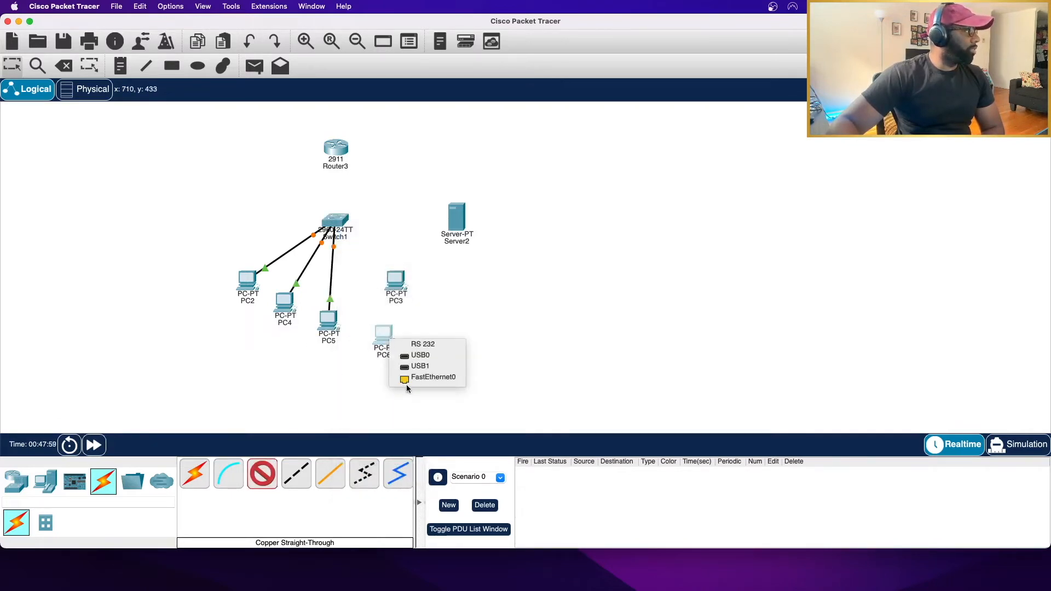
{"action": "left_click", "coordinate": [432, 377]}
{"action": "left_click", "coordinate": [341, 221]}
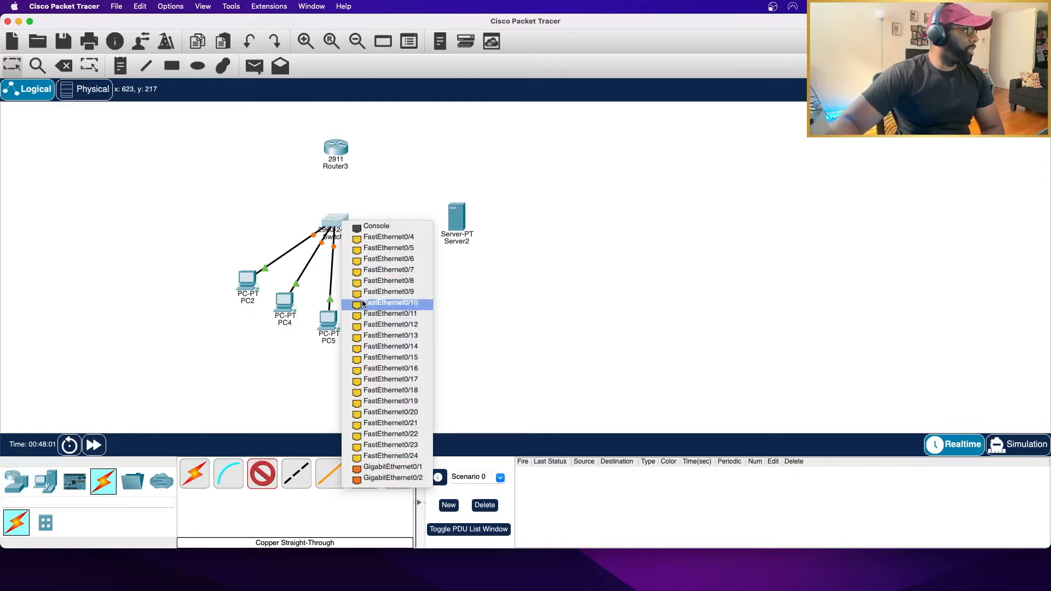
{"action": "left_click", "coordinate": [372, 241]}
{"action": "left_click", "coordinate": [266, 481]}
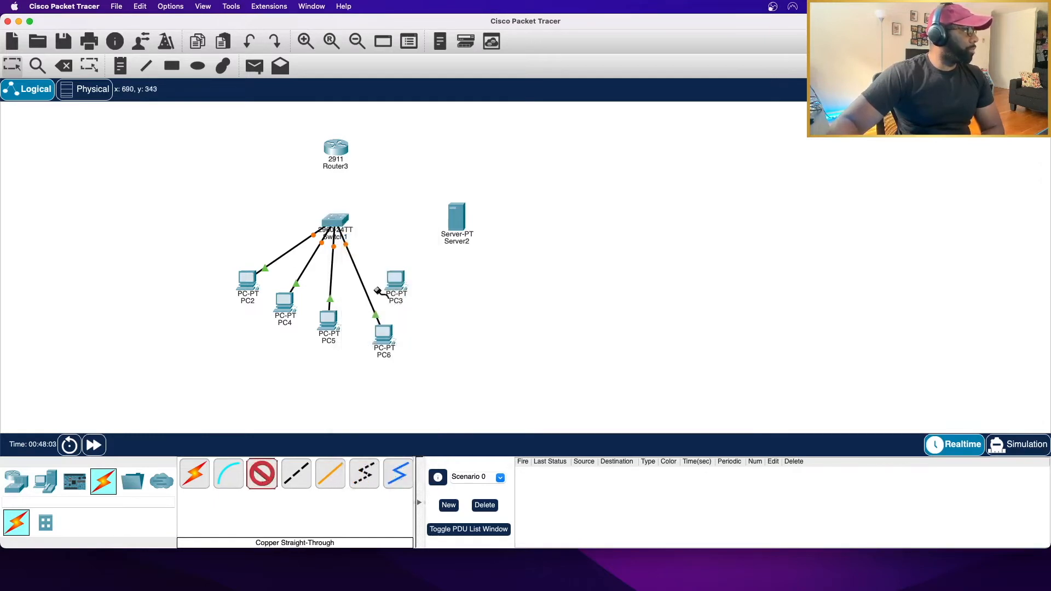
{"action": "left_click", "coordinate": [395, 282]}
{"action": "left_click", "coordinate": [427, 325]}
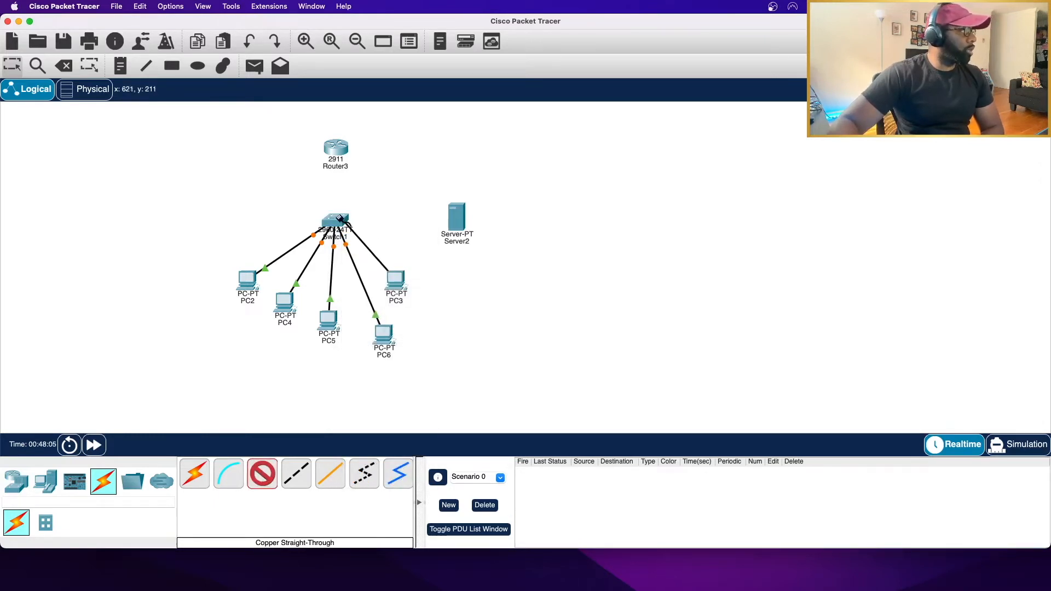
{"action": "left_click", "coordinate": [340, 220]}
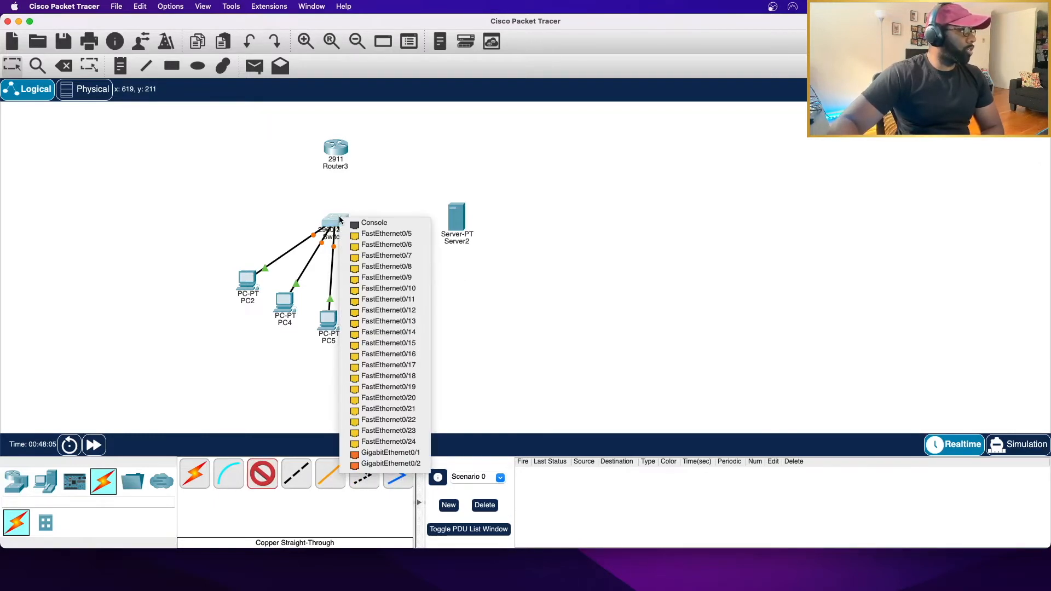
{"action": "left_click", "coordinate": [395, 236]}
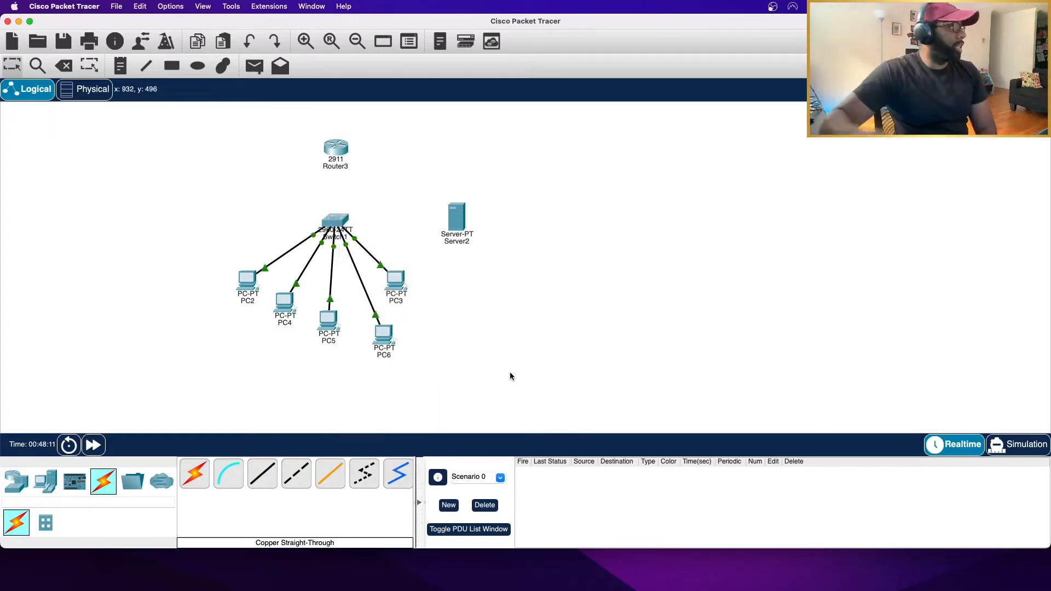
- Spread the five PCs outward and downward into a wider arc below Switch1
{"action": "left_click_drag", "start_coordinate": [237, 291], "coordinate": [134, 315]}
{"action": "left_click_drag", "start_coordinate": [283, 297], "coordinate": [218, 353]}
{"action": "left_click_drag", "start_coordinate": [328, 319], "coordinate": [296, 367]}
{"action": "left_click_drag", "start_coordinate": [380, 333], "coordinate": [394, 348]}
{"action": "left_click_drag", "start_coordinate": [397, 277], "coordinate": [468, 307]}
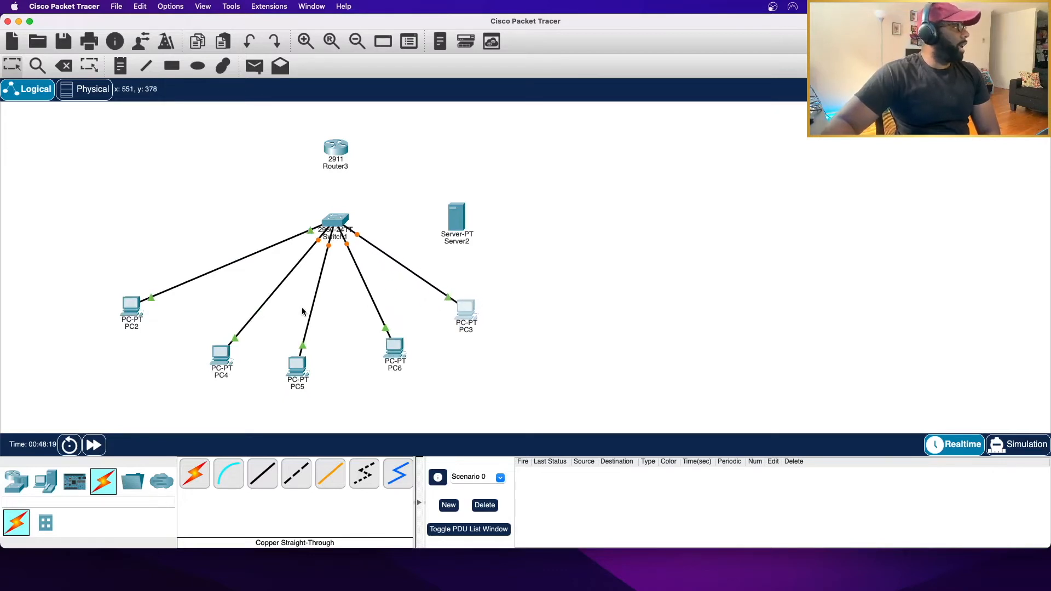
{"action": "left_click", "coordinate": [333, 220]}
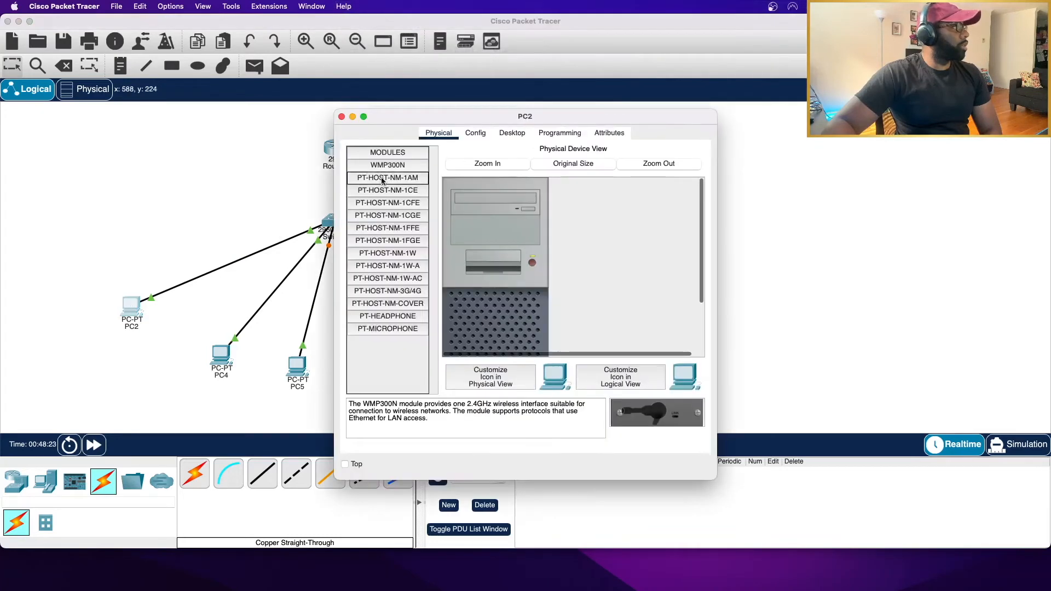
{"action": "left_click", "coordinate": [511, 133]}
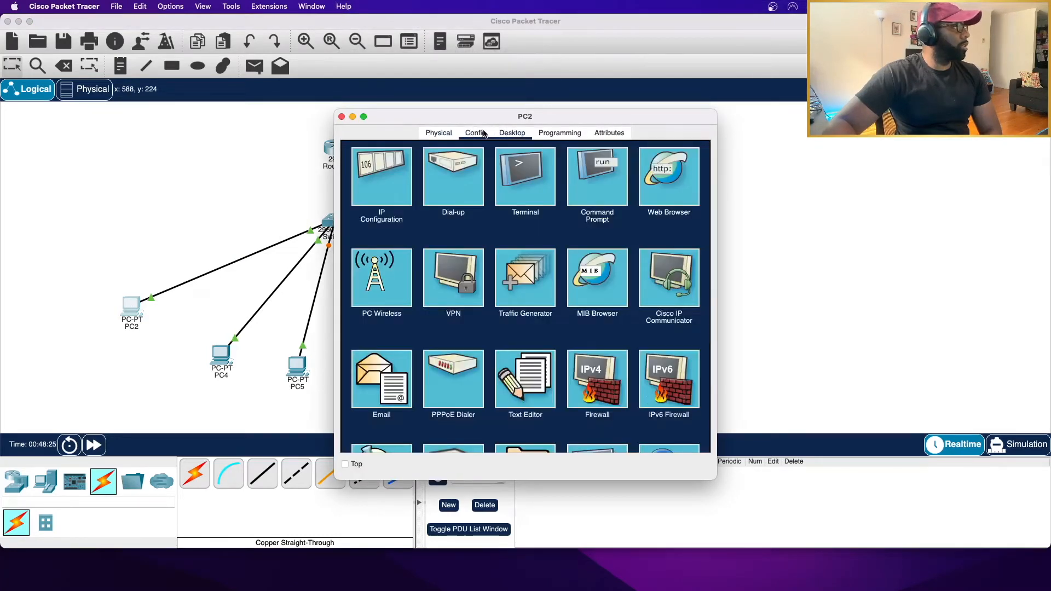
{"action": "left_click", "coordinate": [220, 162]}
- Open Switch1's command line and enter interface range configuration mode for fa0/1 - 5
{"action": "left_click", "coordinate": [338, 222]}
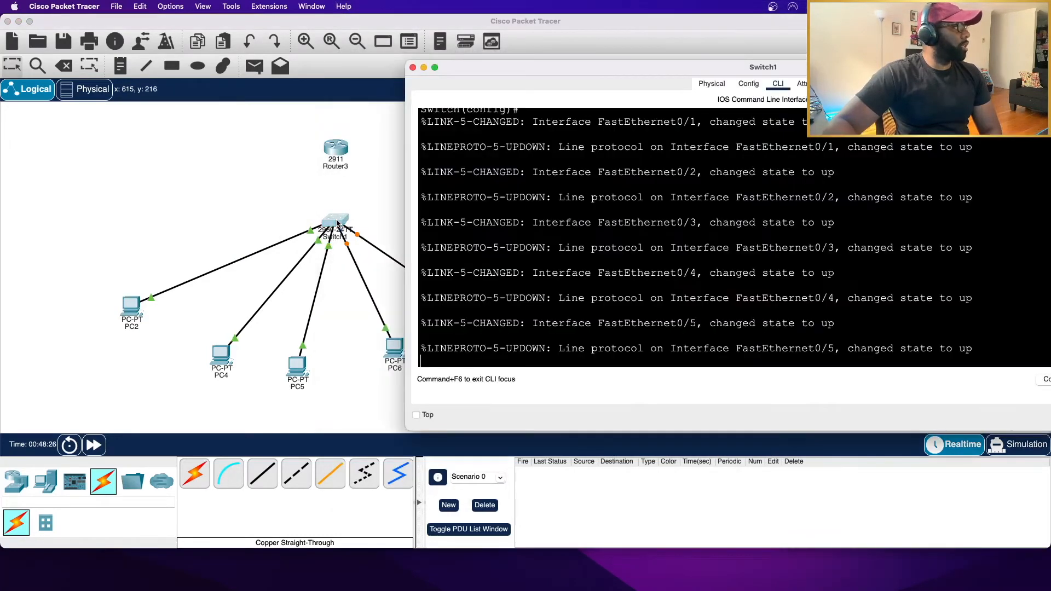
{"action": "key", "text": "Return"}
{"action": "key", "text": "Return"}
{"action": "key", "text": "Return"}
{"action": "key", "text": "Return"}
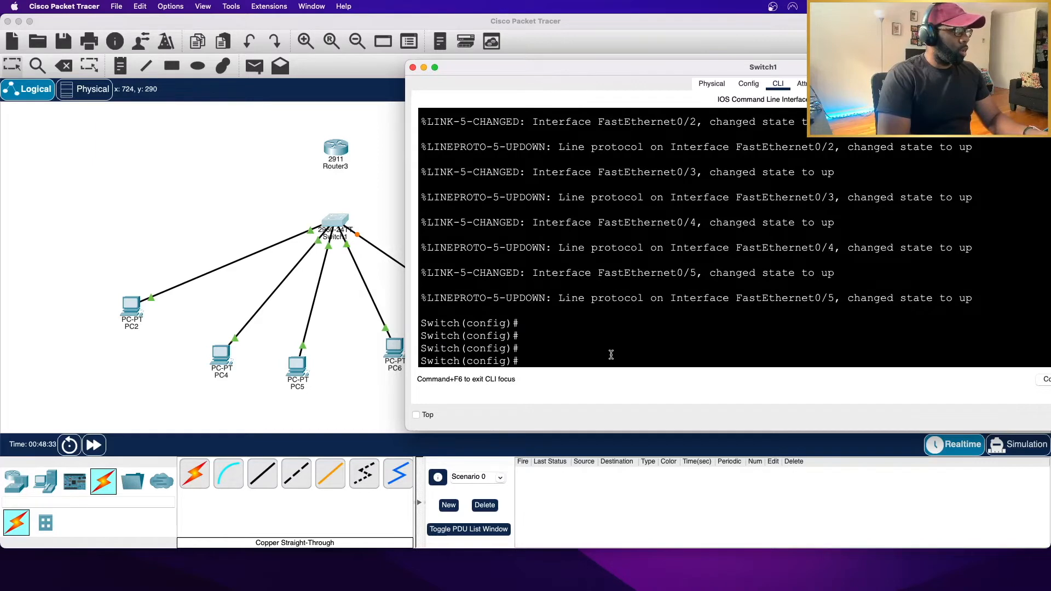
{"action": "type", "text": "int range"}
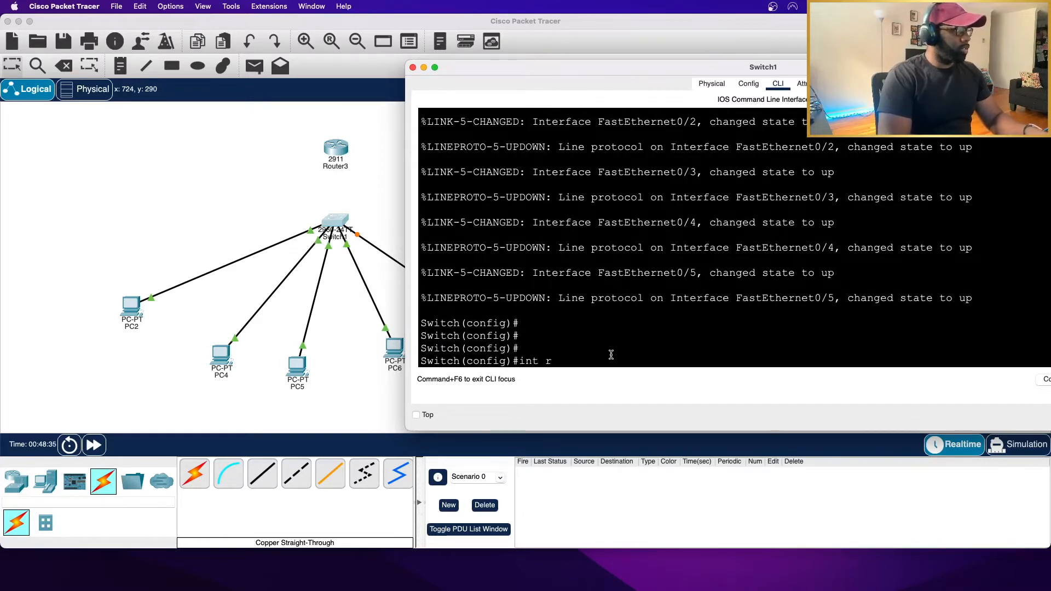
{"action": "type", "text": "0/"}
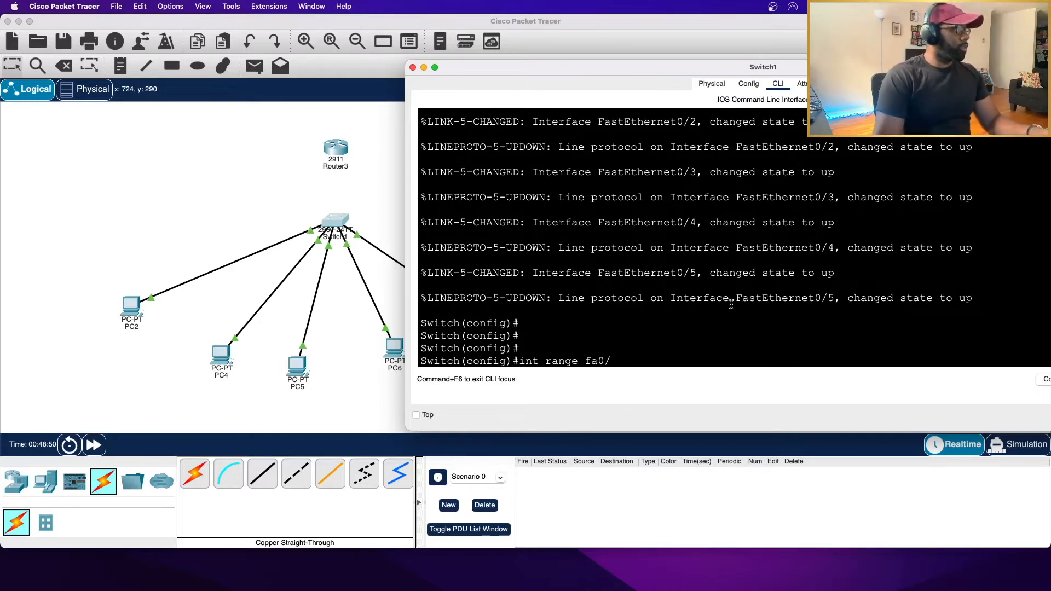
{"action": "type", "text": "1"}
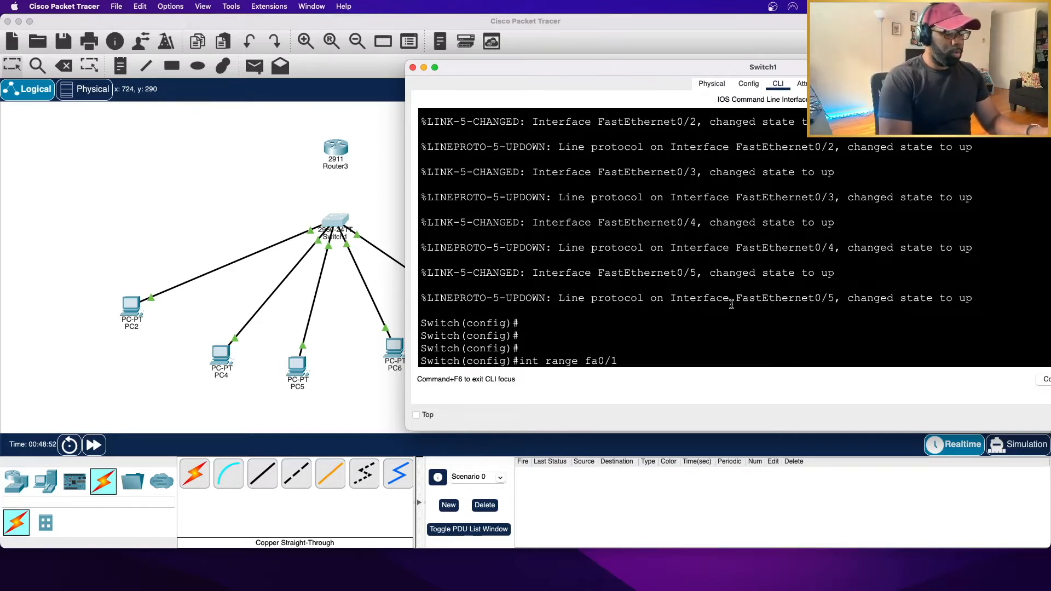
{"action": "type", "text": " - 5"}
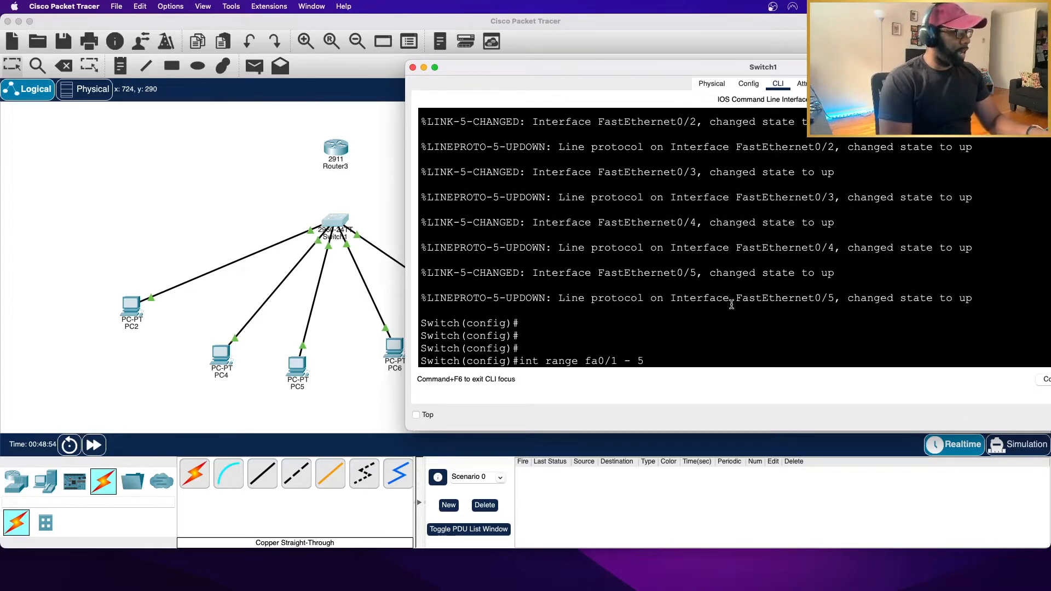
{"action": "key", "text": "Return"}
{"action": "type", "text": "sw"}
{"action": "key", "text": "BackSpace"}
{"action": "key", "text": "BackSpace"}
{"action": "type", "text": "exit"}
{"action": "key", "text": "Return"}
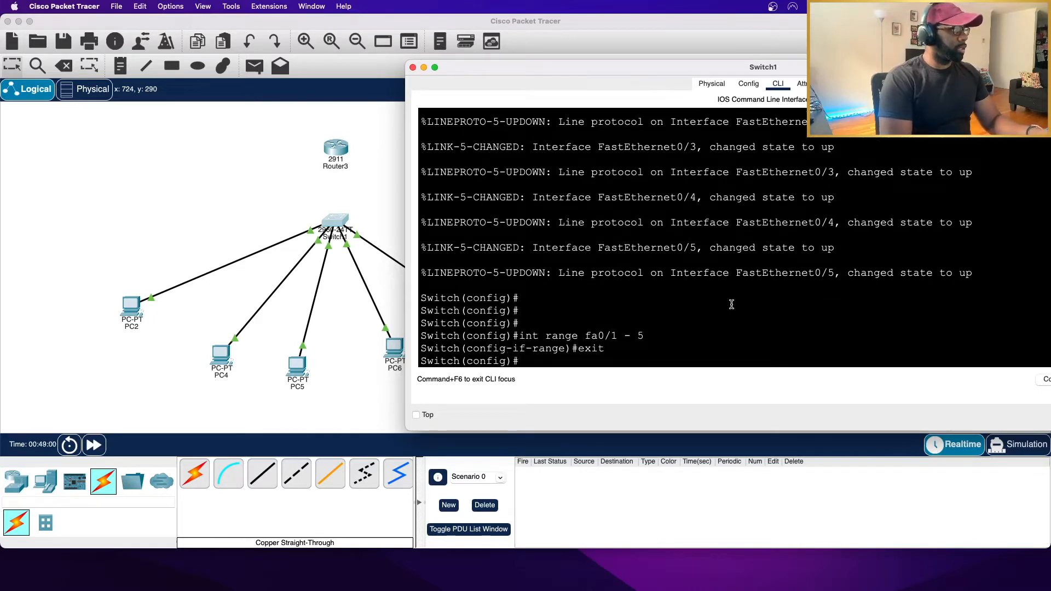
{"action": "type", "text": "switchpor"}
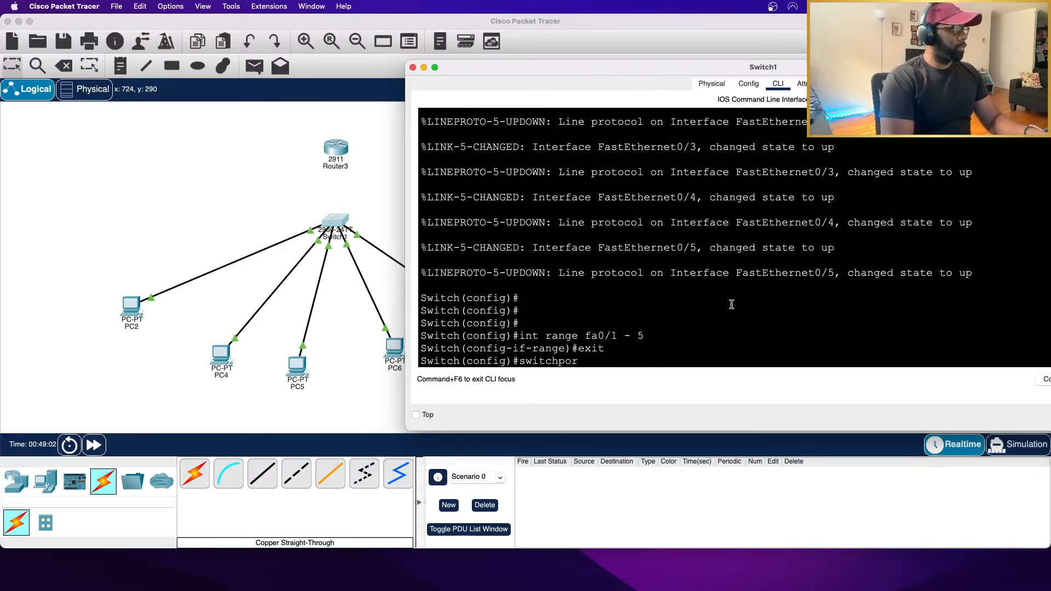
{"action": "type", "text": "t port"}
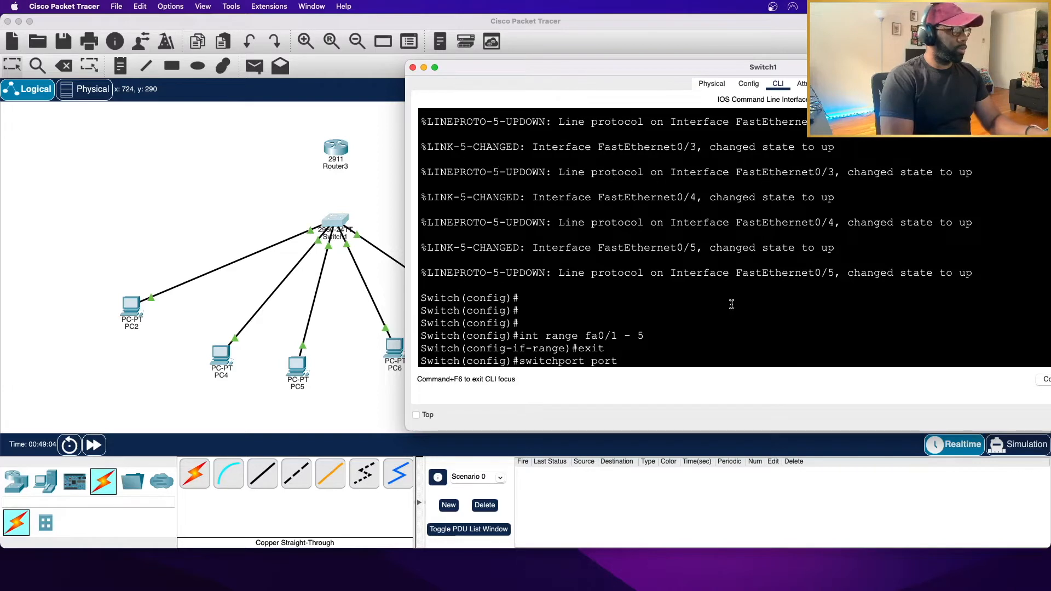
{"action": "key", "text": "BackSpace"}
{"action": "key", "text": "BackSpace"}
{"action": "key", "text": "BackSpace"}
{"action": "key", "text": "BackSpace"}
{"action": "key", "text": "BackSpace"}
{"action": "key", "text": "BackSpace"}
{"action": "key", "text": "BackSpace"}
{"action": "key", "text": "BackSpace"}
{"action": "key", "text": "BackSpace"}
{"action": "key", "text": "BackSpace"}
{"action": "key", "text": "BackSpace"}
{"action": "key", "text": "BackSpace"}
{"action": "key", "text": "BackSpace"}
{"action": "key", "text": "BackSpace"}
{"action": "key", "text": "BackSpace"}
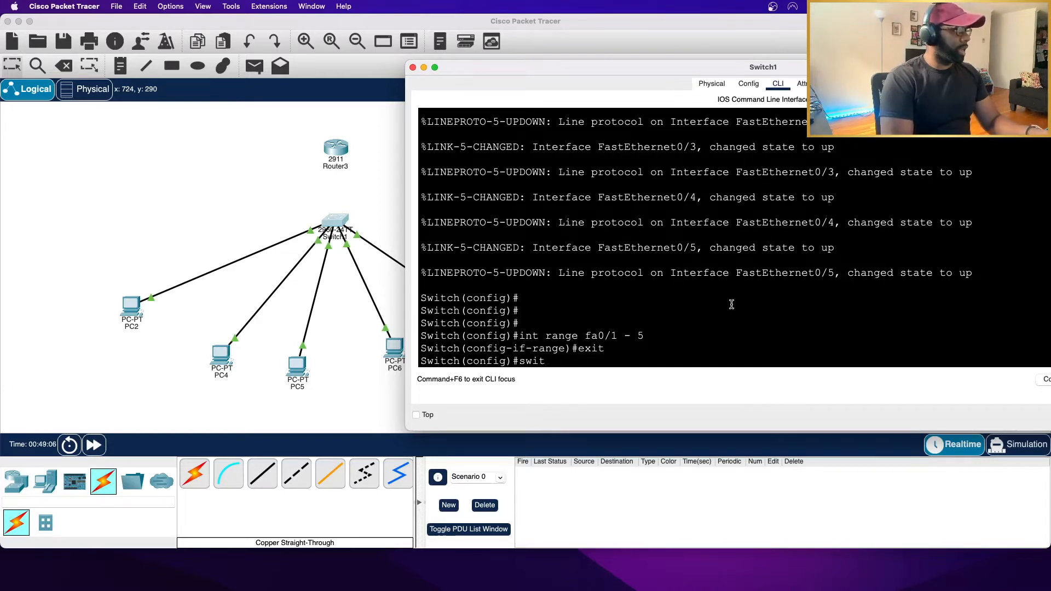
{"action": "key", "text": "Up"}
{"action": "key", "text": "Up"}
{"action": "key", "text": "Return"}
- Enable port security on Switch1's fa0/1 - 5 interfaces with switchport port-security
{"action": "type", "text": "switchport "}
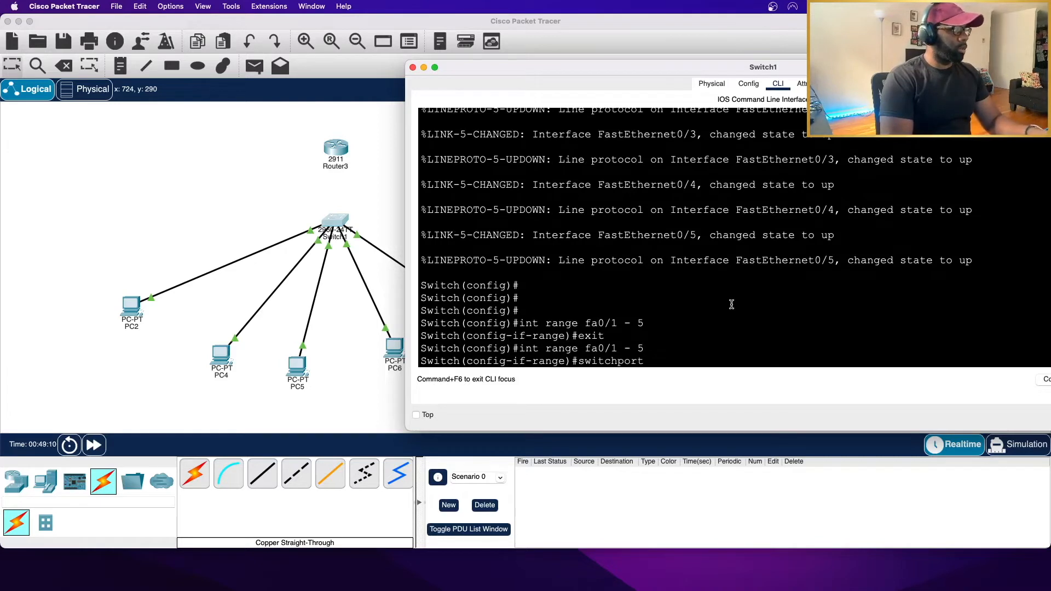
{"action": "type", "text": "port-se"}
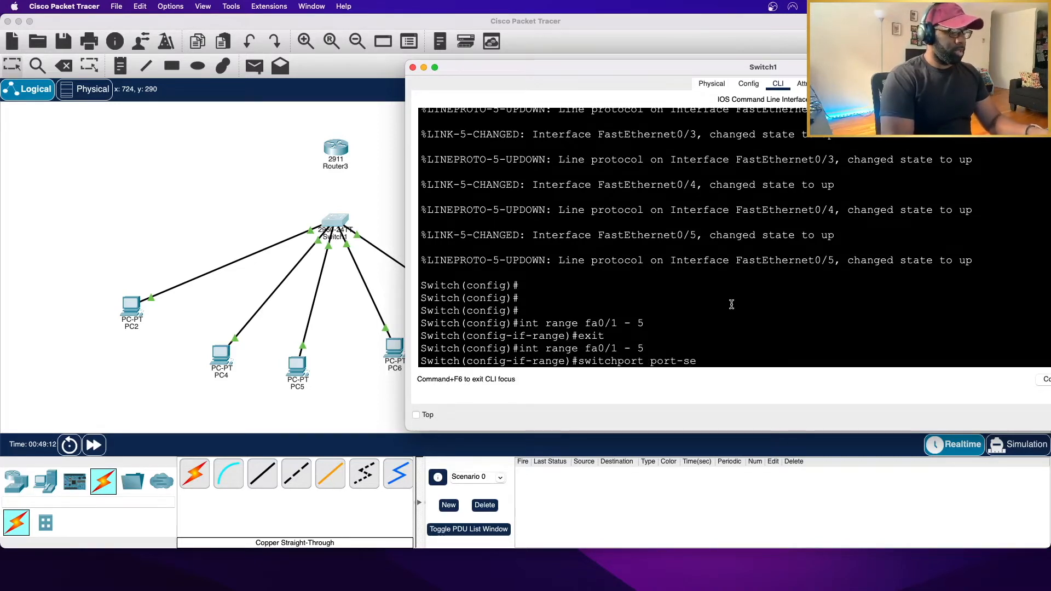
{"action": "type", "text": "curity"}
{"action": "key", "text": "Return"}
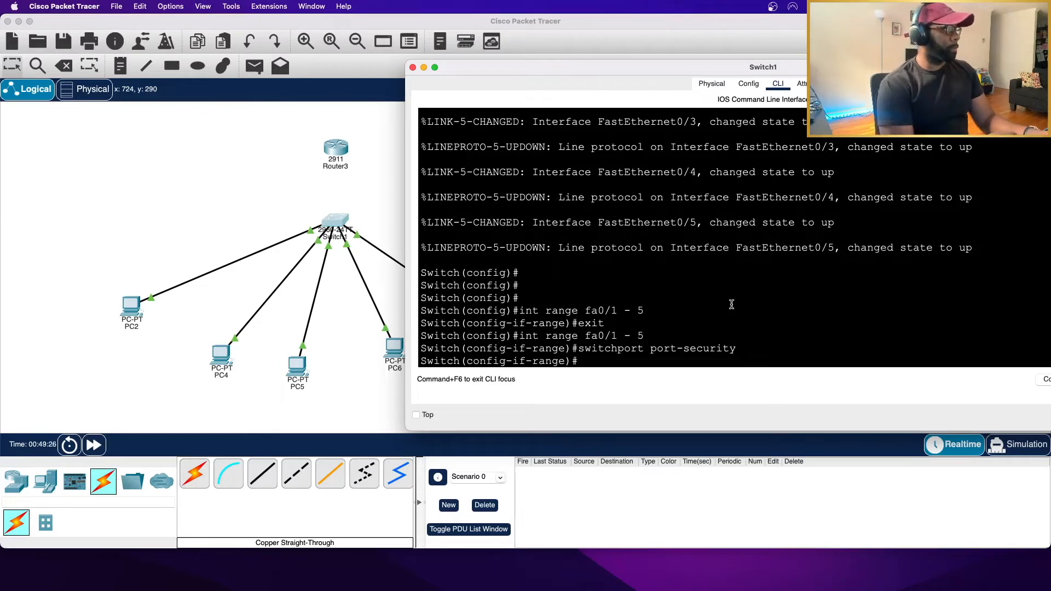
- Enable sticky MAC address learning for port security on Switch1's fa0/1 - 5 interfaces
{"action": "type", "text": "swit"}
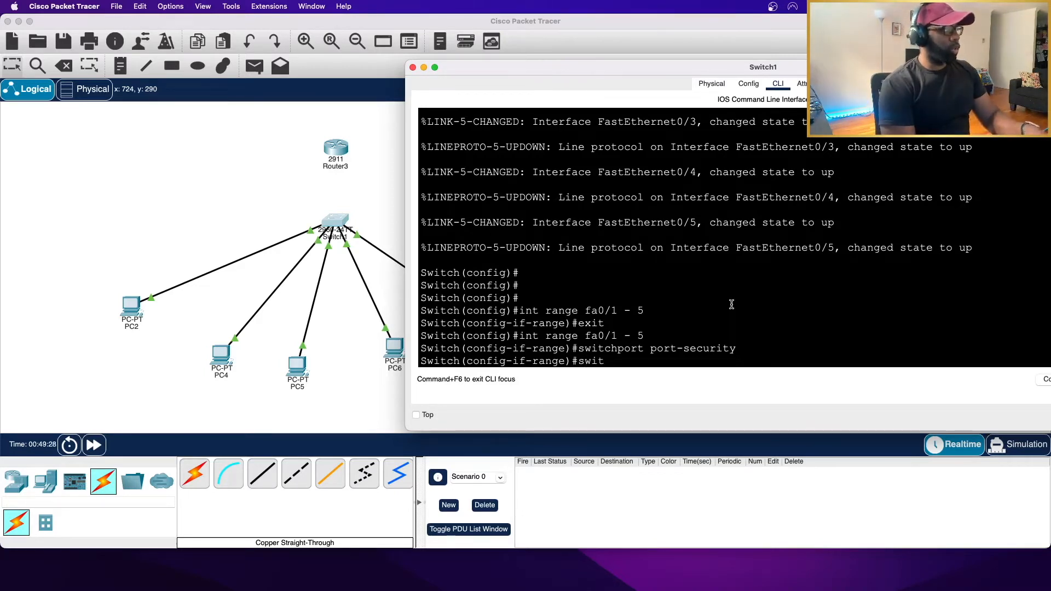
{"action": "type", "text": "chport port"}
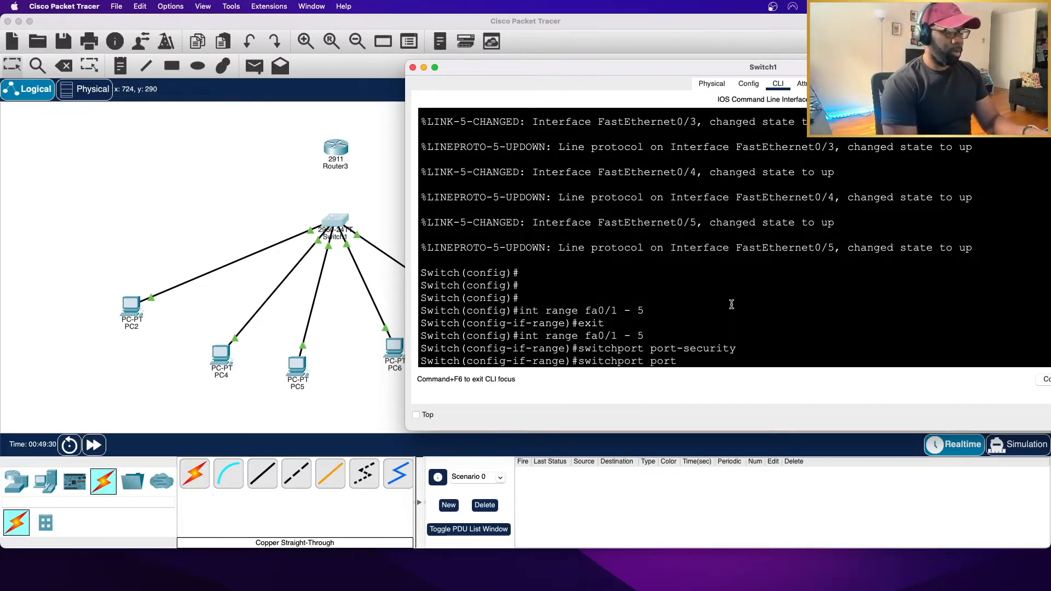
{"action": "type", "text": "-security "}
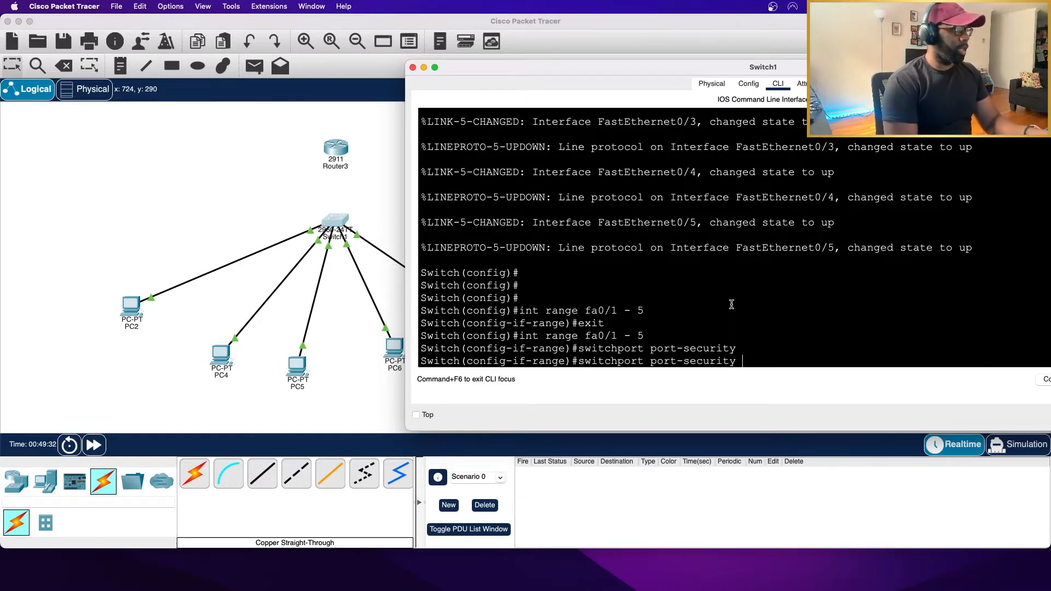
{"action": "type", "text": "mac-address sticky"}
{"action": "key", "text": "Return"}
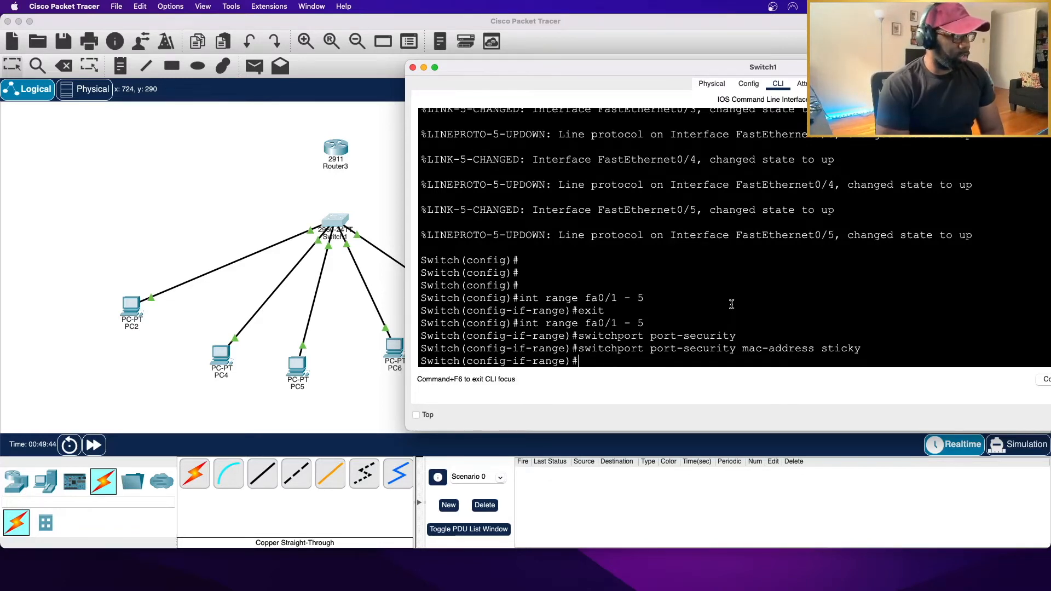
- Set Switch1's fa0/1 - 5 interfaces to access mode with switchport mode access
{"action": "type", "text": "sw"}
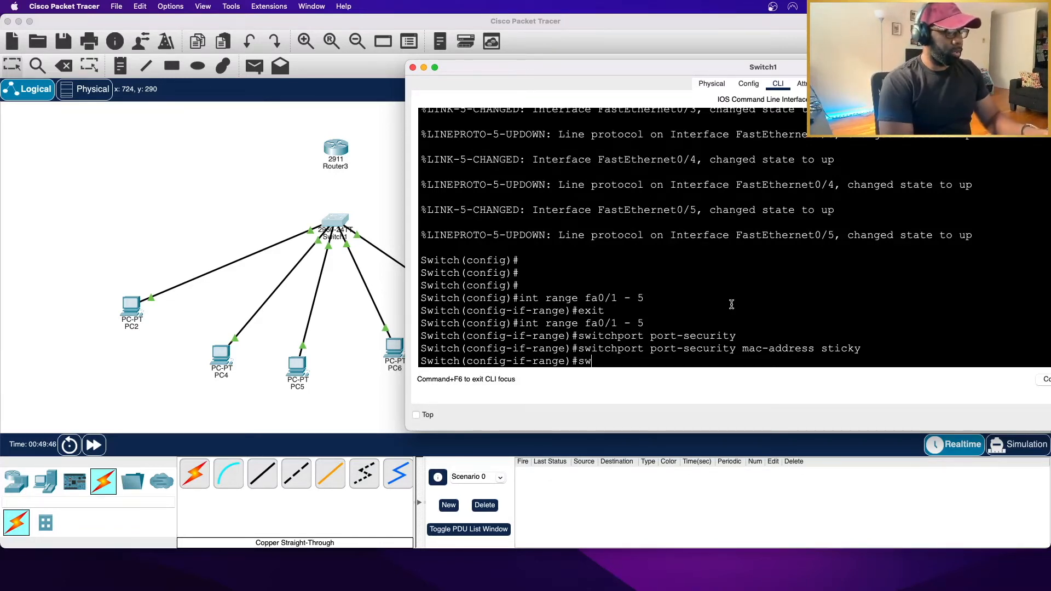
{"action": "type", "text": "itchport "}
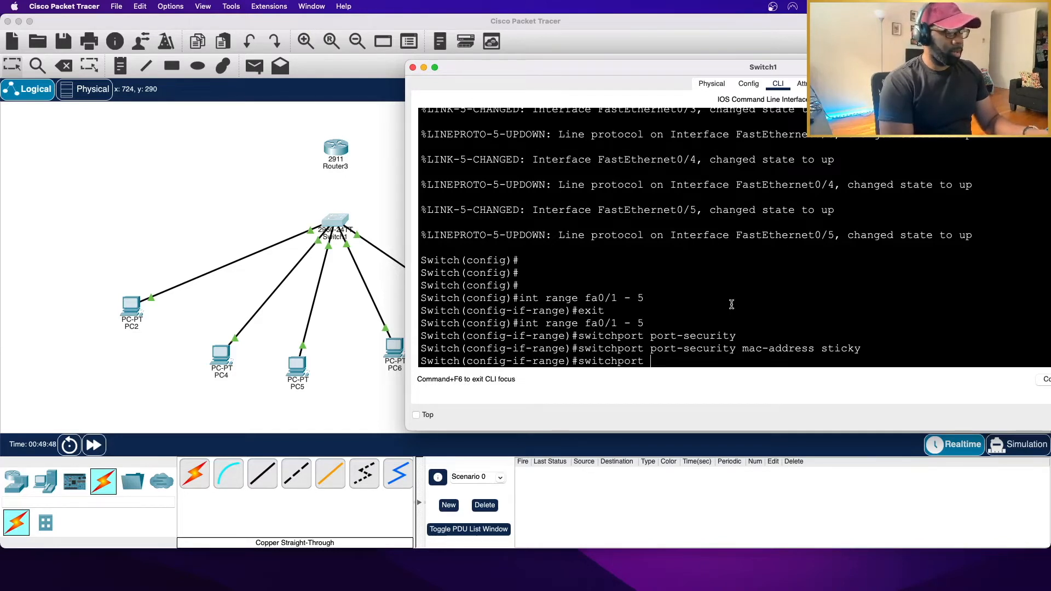
{"action": "type", "text": "mode access"}
{"action": "key", "text": "Return"}
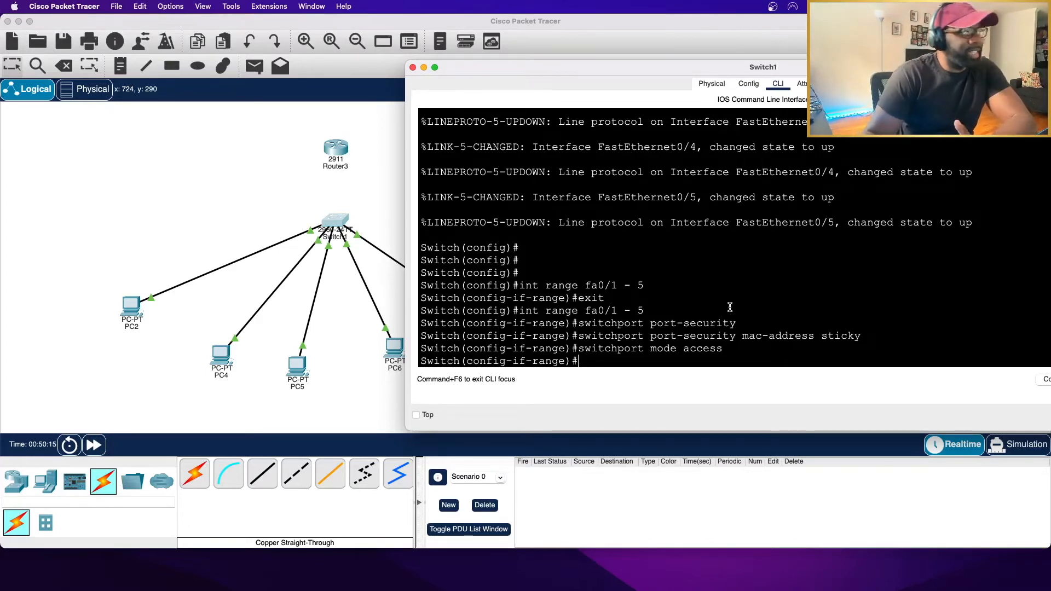
{"action": "scroll", "coordinate": [729, 321], "scroll_direction": "up", "scroll_amount": 1}
{"action": "scroll", "coordinate": [729, 322], "scroll_direction": "down", "scroll_amount": 3}
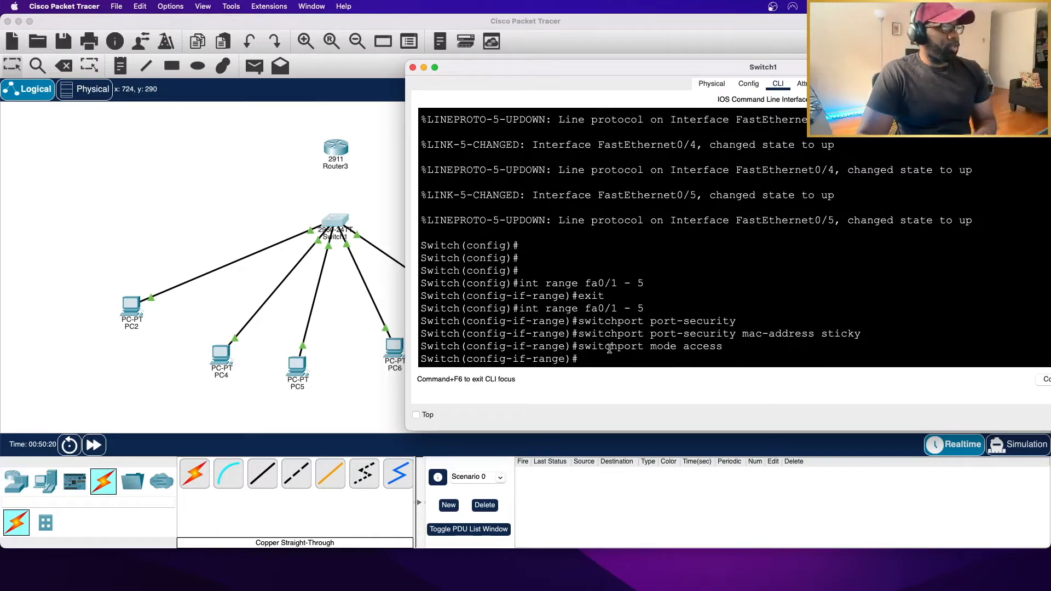
{"action": "left_click_drag", "start_coordinate": [579, 346], "coordinate": [717, 320]}
{"action": "left_click", "coordinate": [721, 350]}
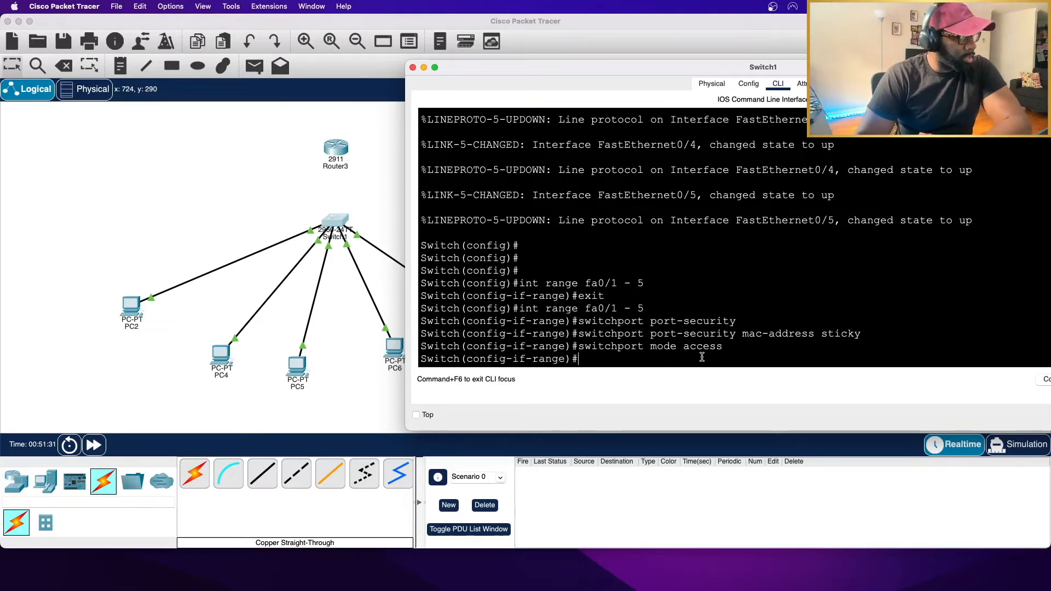
- Open Router3's command line and decline the initial configuration dialog to reach the router prompt
{"action": "left_click", "coordinate": [257, 204]}
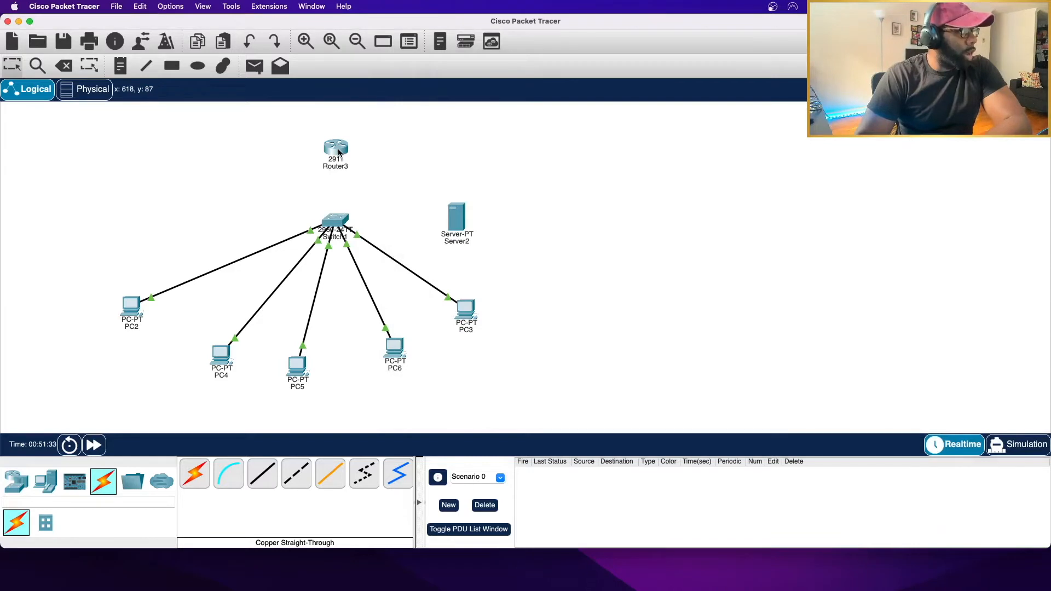
{"action": "mouse_move", "coordinate": [339, 151]}
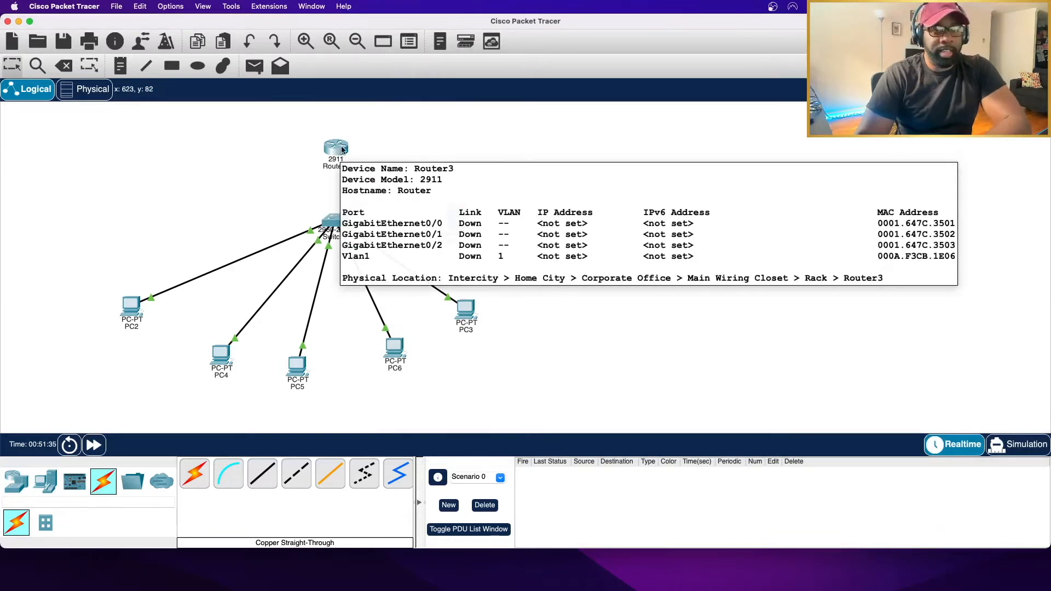
{"action": "left_click_drag", "start_coordinate": [341, 148], "coordinate": [343, 152]}
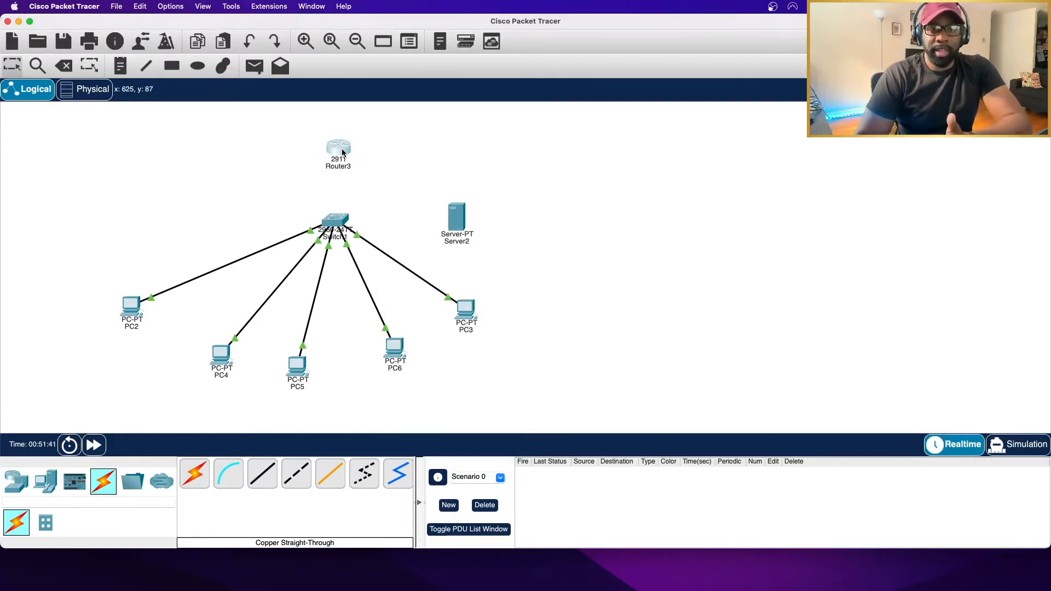
{"action": "left_click", "coordinate": [343, 153]}
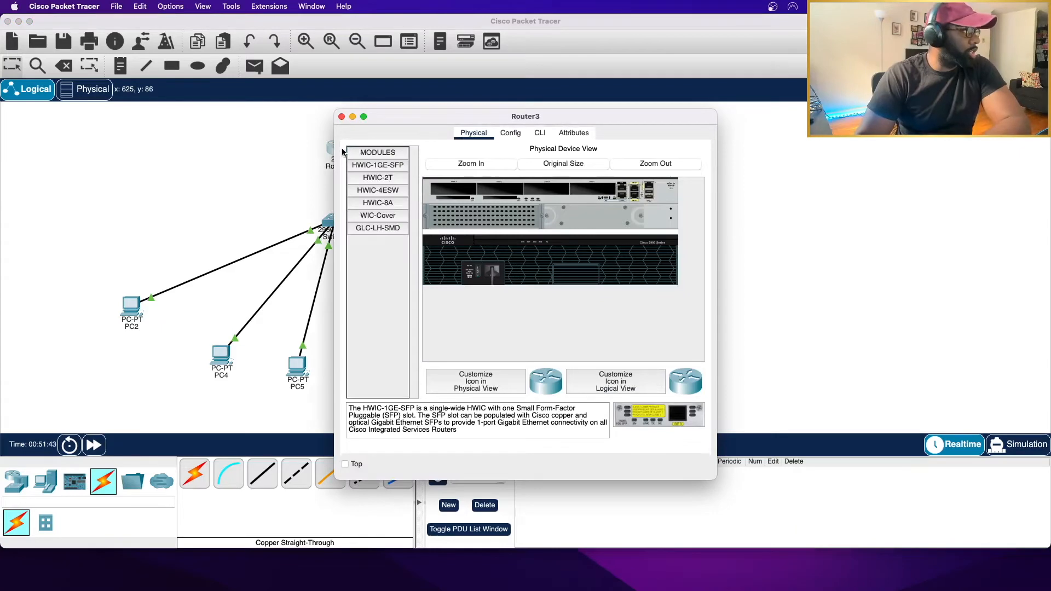
{"action": "left_click", "coordinate": [539, 133]}
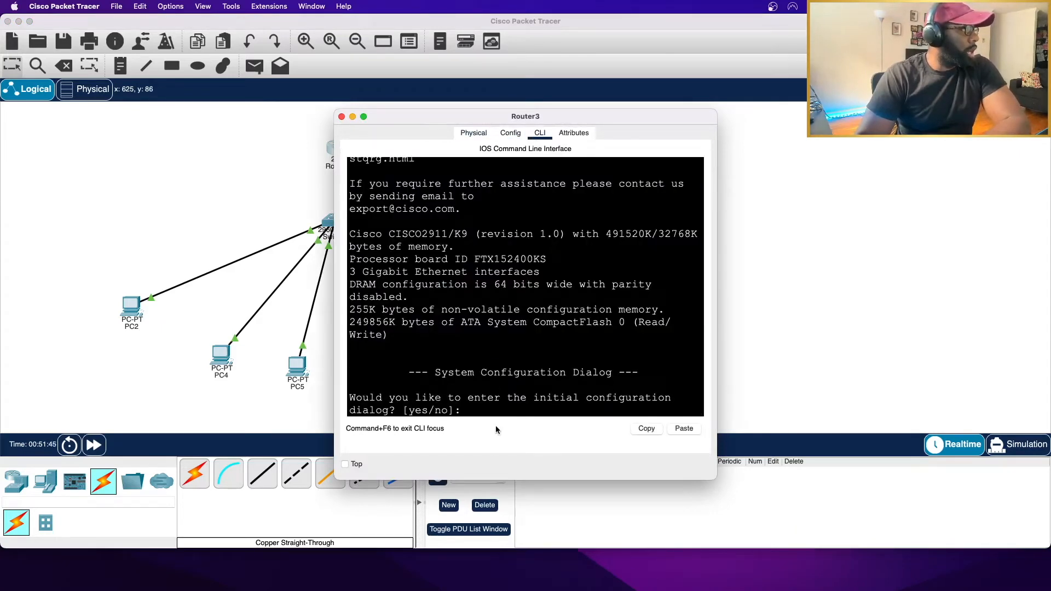
{"action": "type", "text": "n"}
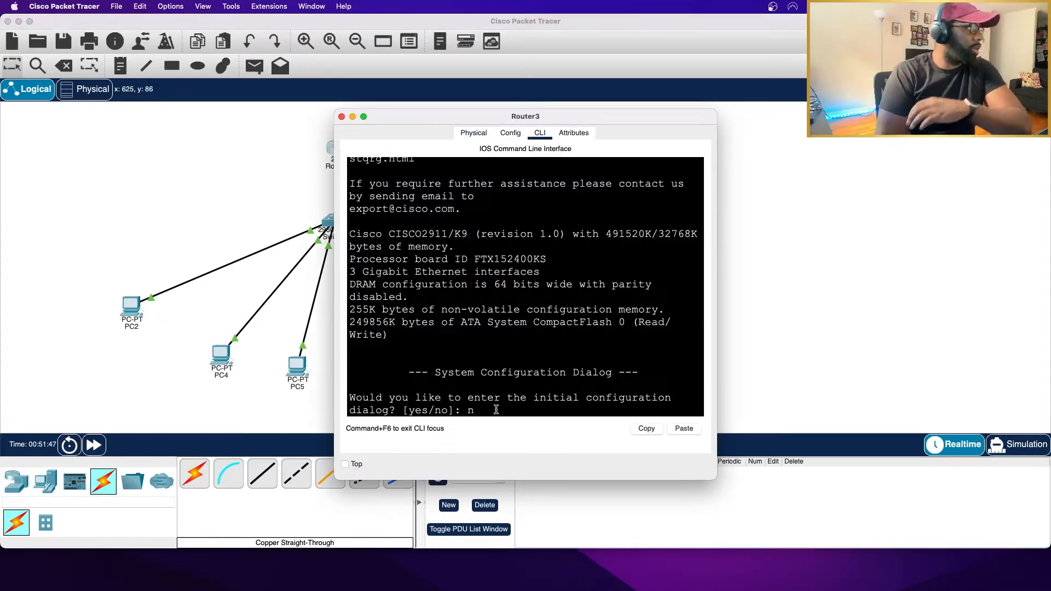
{"action": "key", "text": "Return"}
{"action": "key", "text": "Return"}
{"action": "key", "text": "Return"}
{"action": "key", "text": "Return"}
- Enter privileged and global configuration mode on Router3 and set its hostname to goodguy
{"action": "type", "text": "en"}
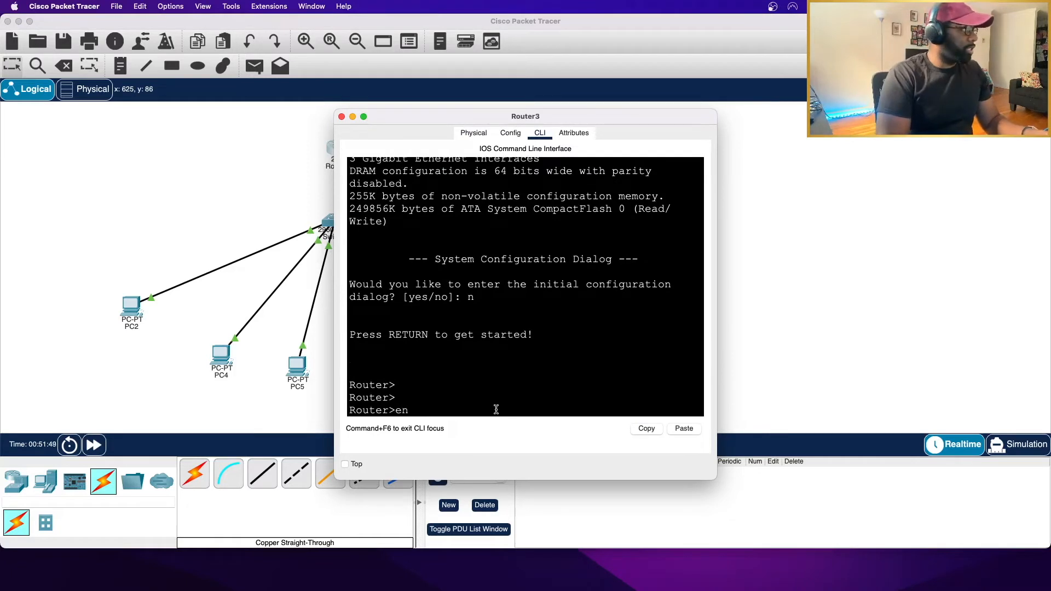
{"action": "key", "text": "Return"}
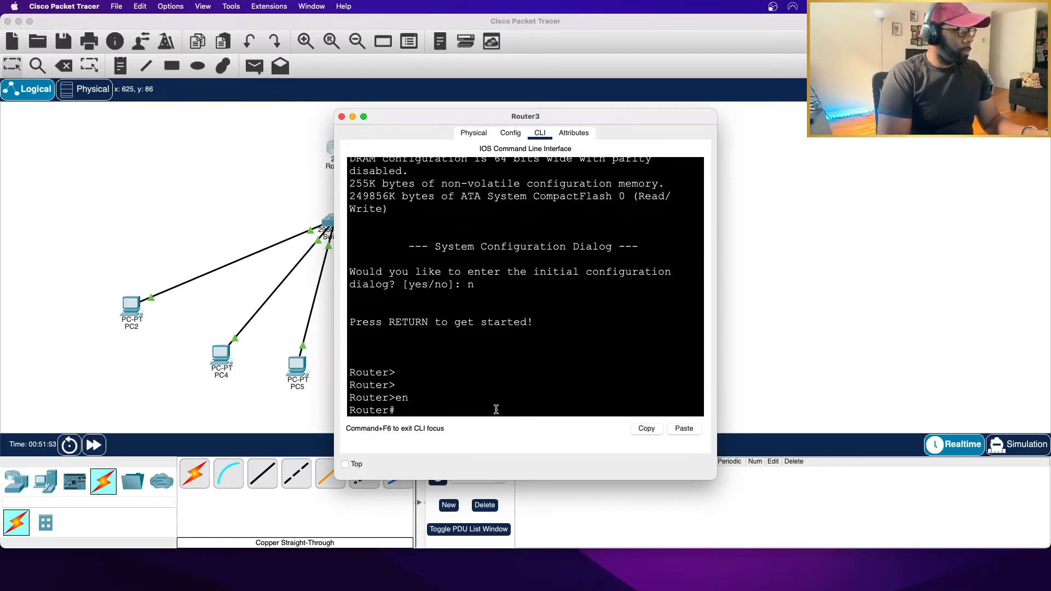
{"action": "type", "text": "f t"}
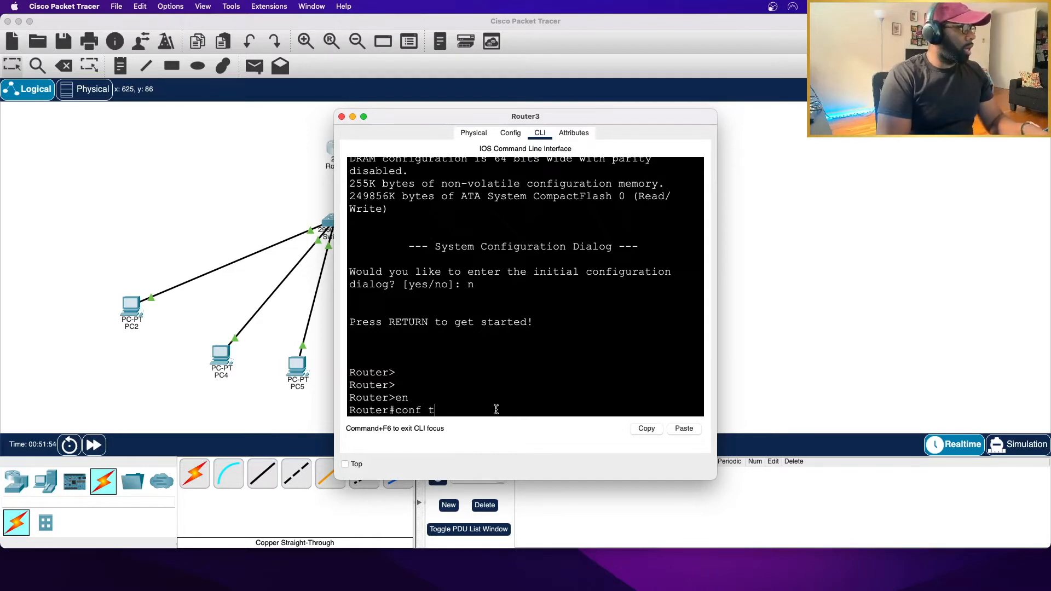
{"action": "key", "text": "Return"}
{"action": "type", "text": "hostname goodguy"}
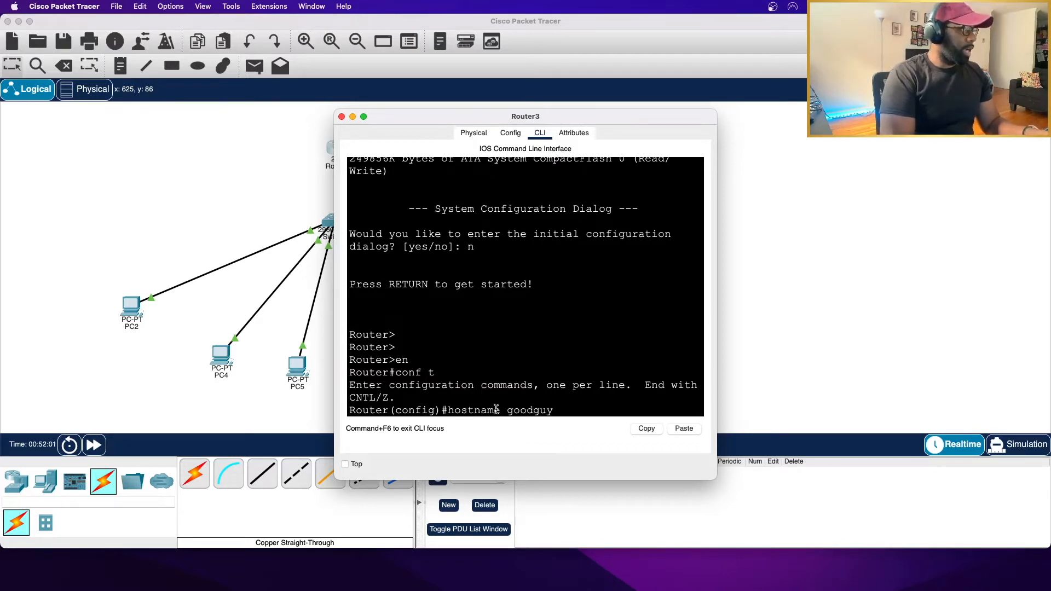
{"action": "key", "text": "Return"}
- Try to assign the address 192.168.30.30 with mask 255.255.255.0 from Router3's global configuration mode using ip add
{"action": "type", "text": "ip add"}
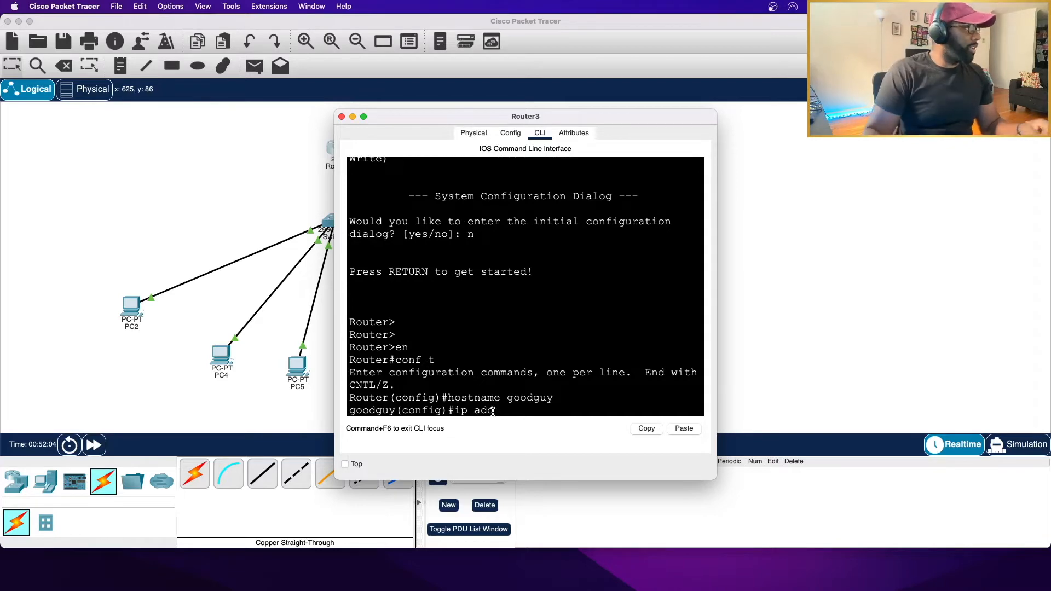
{"action": "scroll", "coordinate": [580, 323], "scroll_direction": "up", "scroll_amount": 15}
{"action": "scroll", "coordinate": [582, 320], "scroll_direction": "up", "scroll_amount": 20}
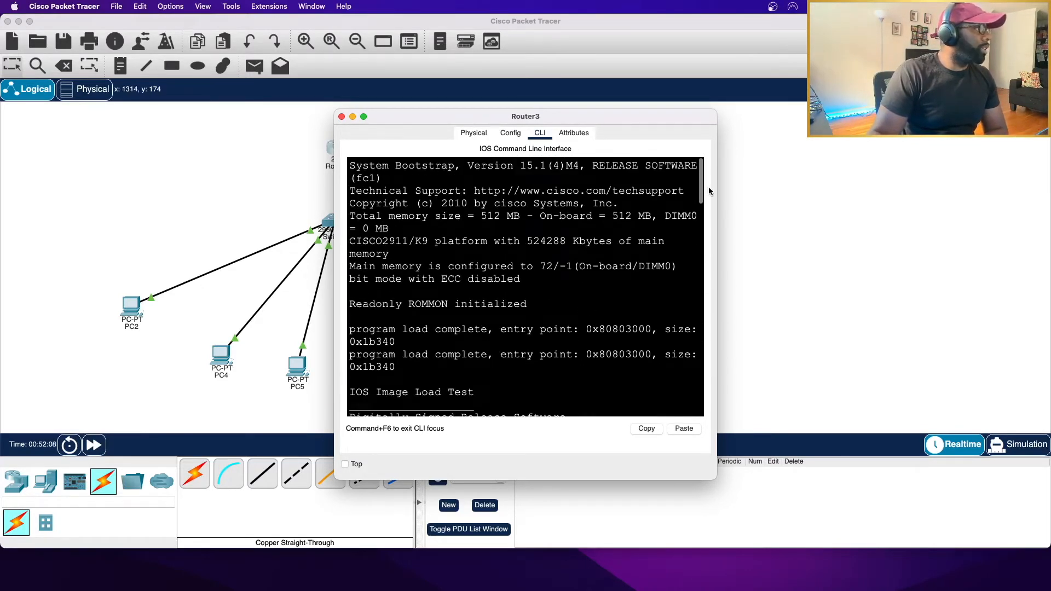
{"action": "left_click_drag", "start_coordinate": [701, 193], "coordinate": [715, 419]}
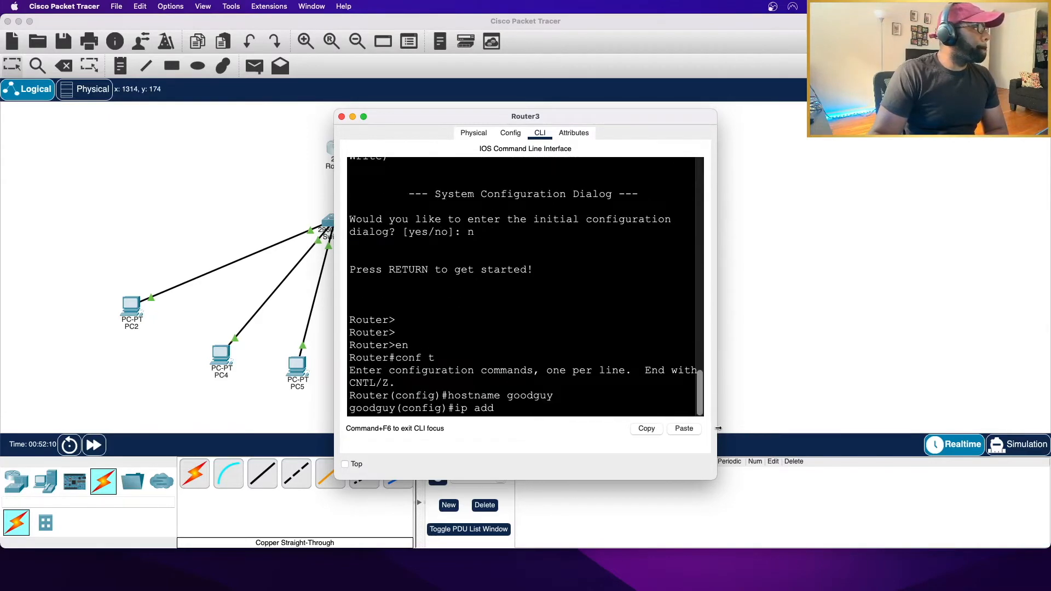
{"action": "type", "text": "192.168"}
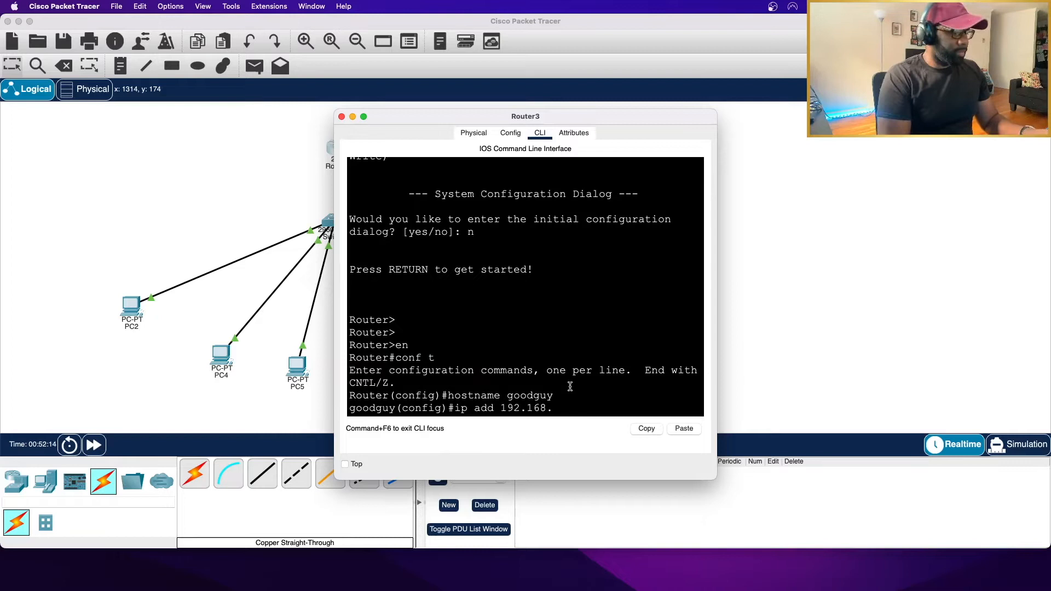
{"action": "type", "text": ".30.20"}
{"action": "key", "text": "BackSpace"}
{"action": "key", "text": "BackSpace"}
{"action": "type", "text": "30 255.255.255.0"}
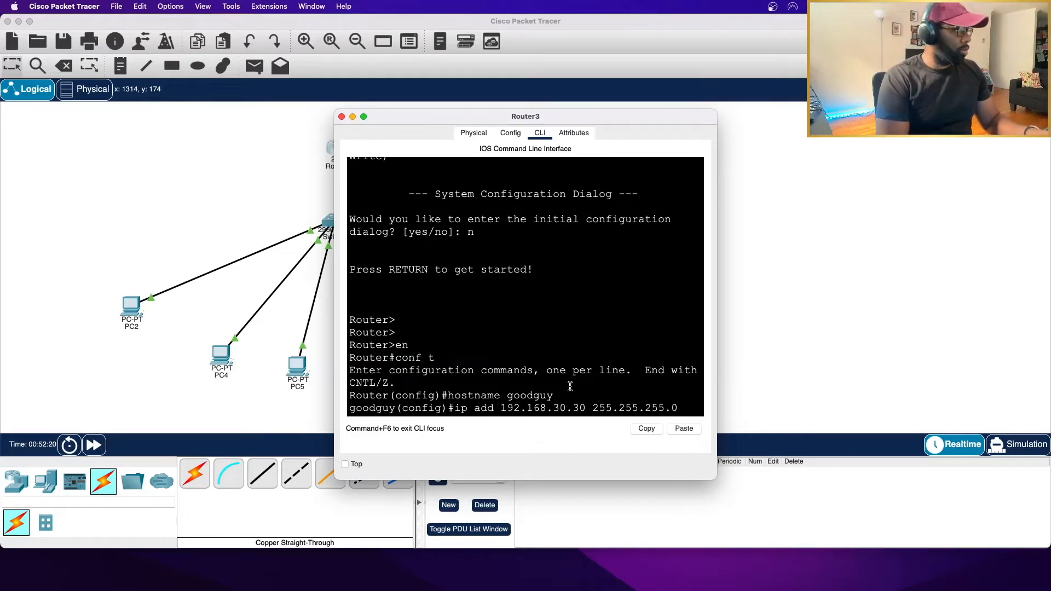
{"action": "key", "text": "Return"}
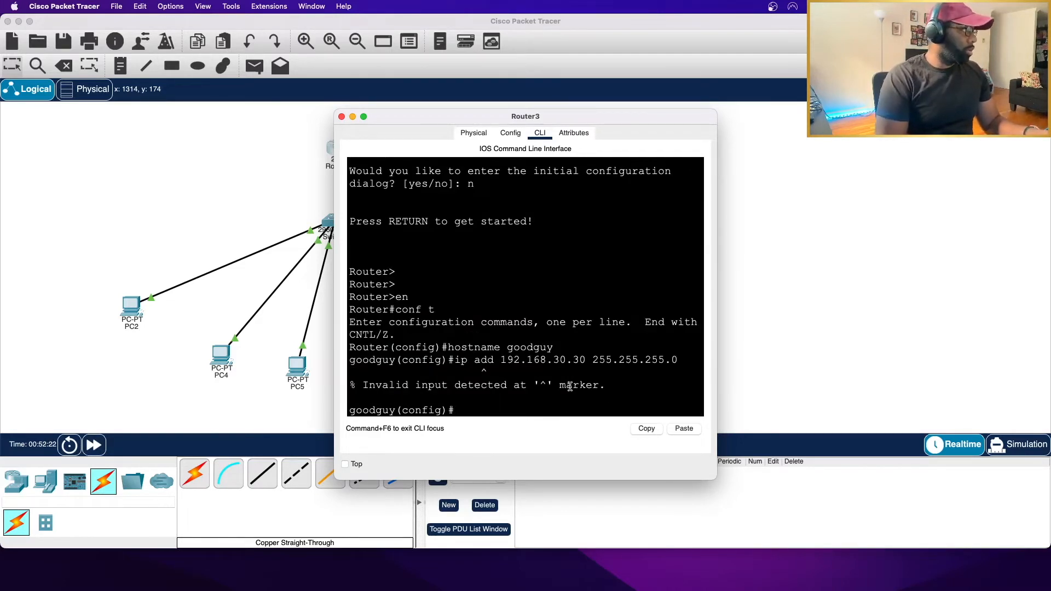
- Try to assign the address on Router3 with the single command int g0/0 ip add 192.168.30.30 255.255.255.0
{"action": "key", "text": "Up"}
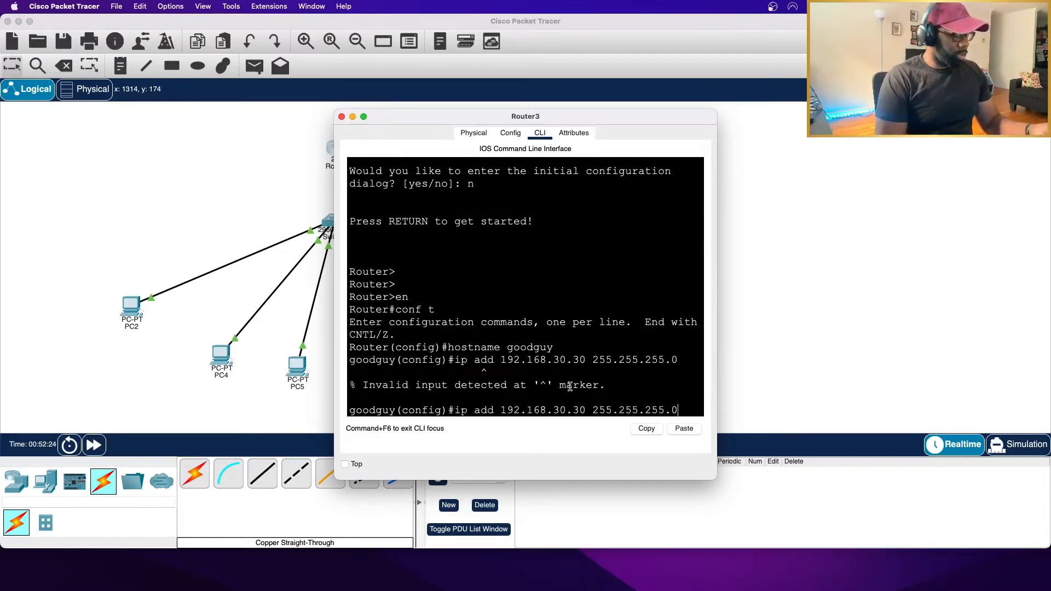
{"action": "type", "text": "int ga"}
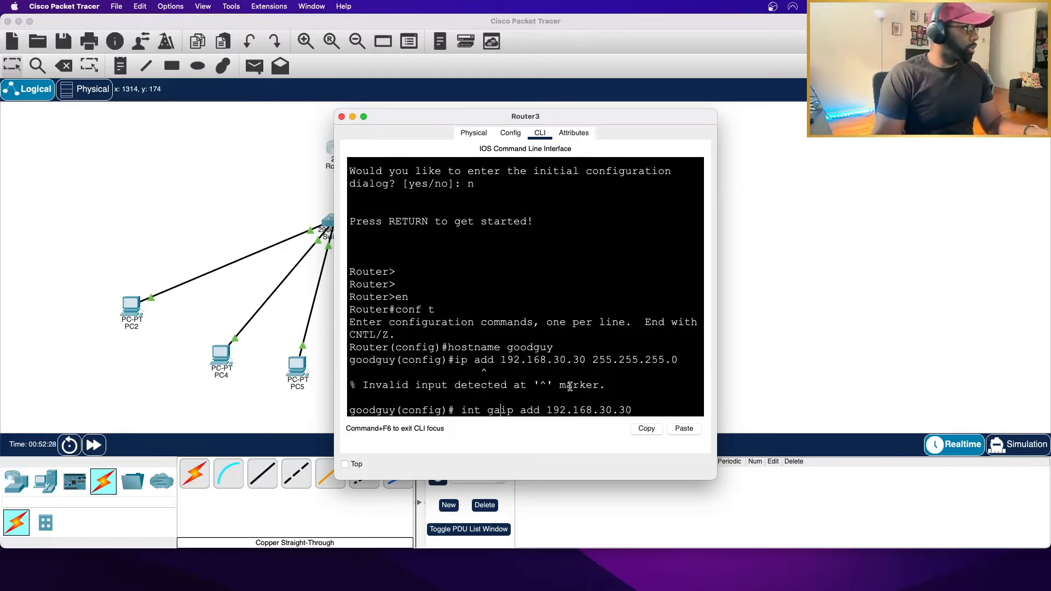
{"action": "key", "text": "BackSpace"}
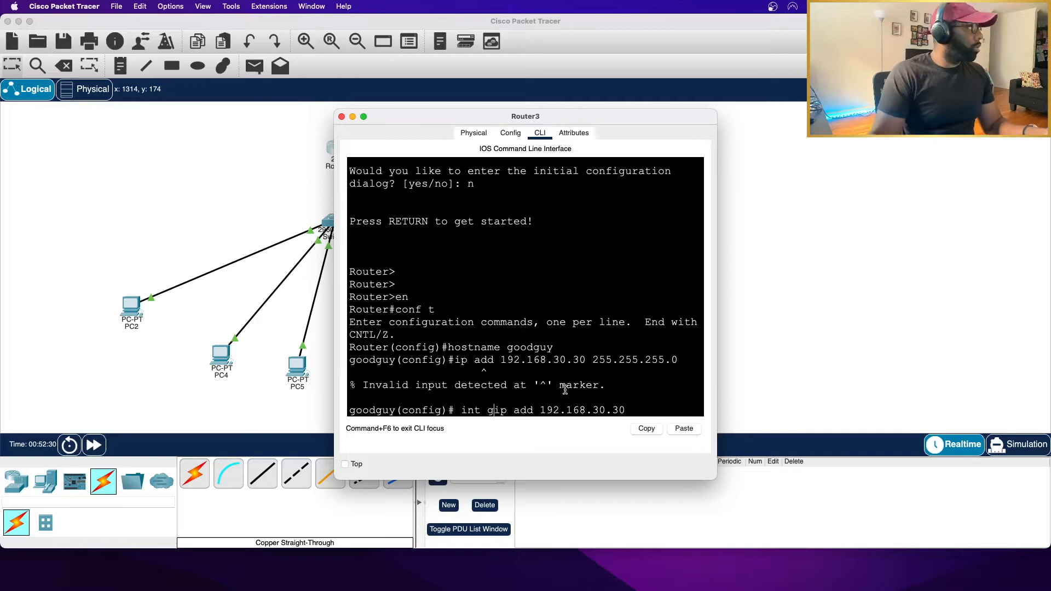
{"action": "left_click", "coordinate": [286, 202]}
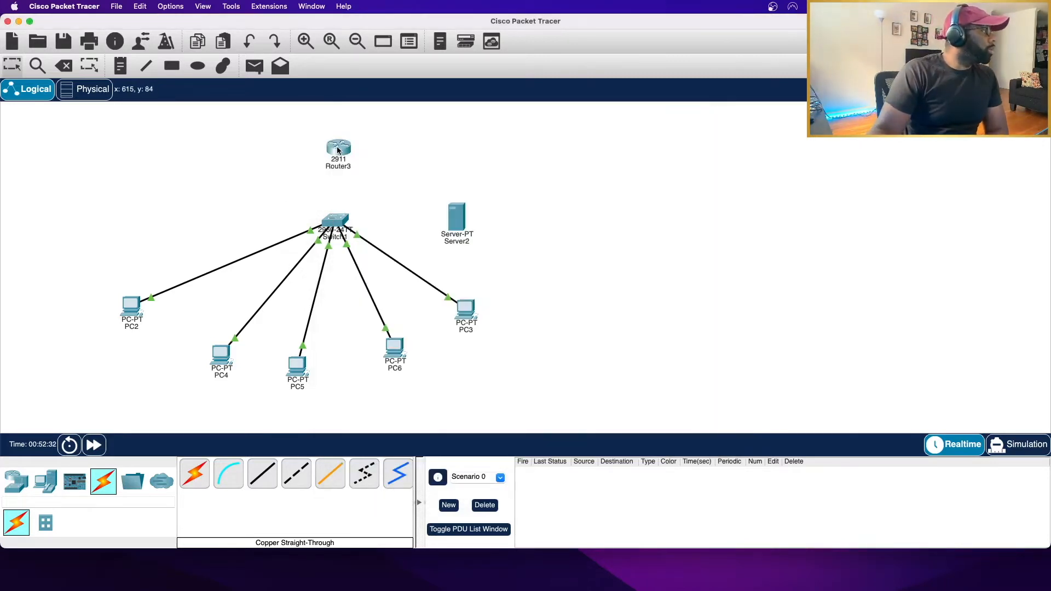
{"action": "left_click", "coordinate": [337, 149]}
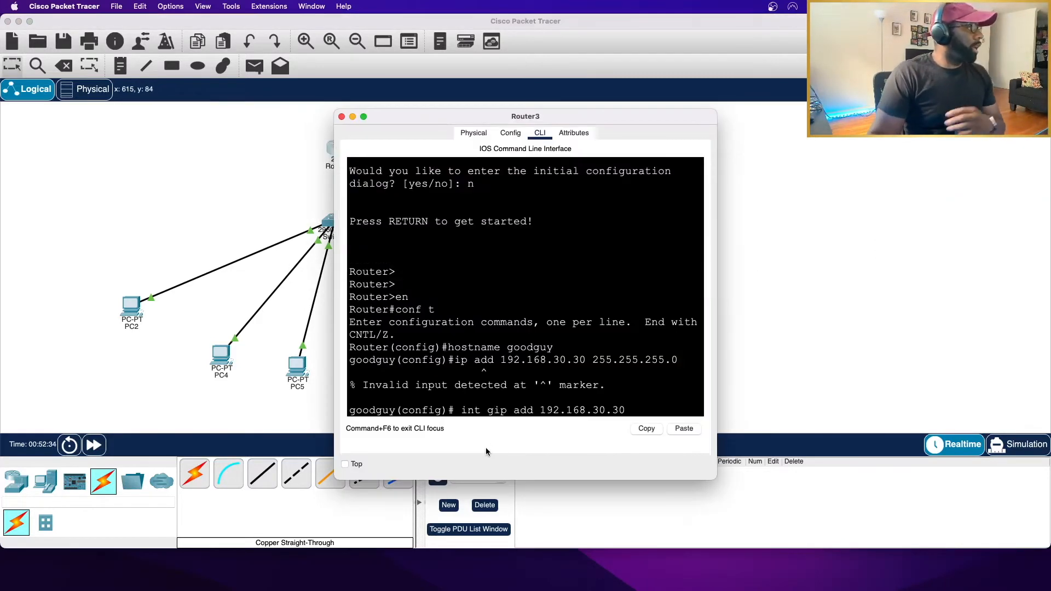
{"action": "type", "text": "0/0"}
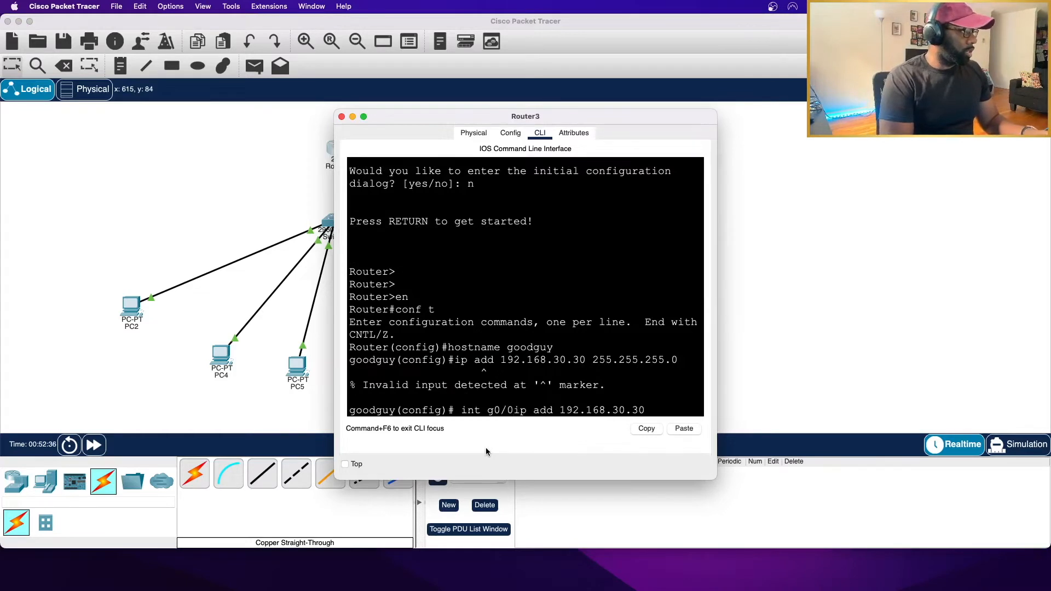
{"action": "key", "text": "Return"}
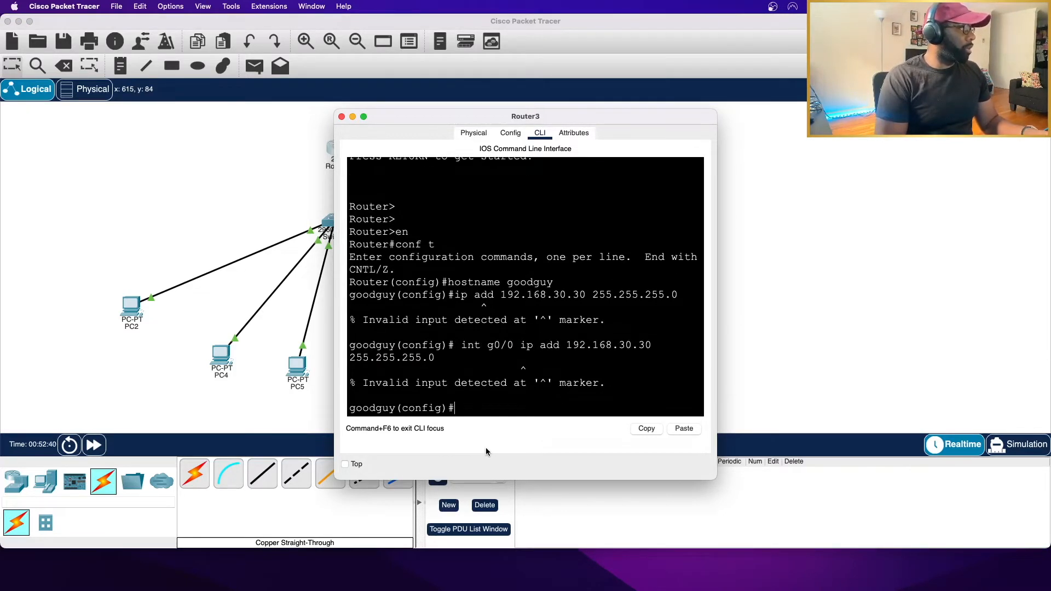
- Recall the failed command, copy its ip add 192.168.30.30 255.255.255.0 part, and erase that part so only int g0/0 remains
{"action": "key", "text": "Up"}
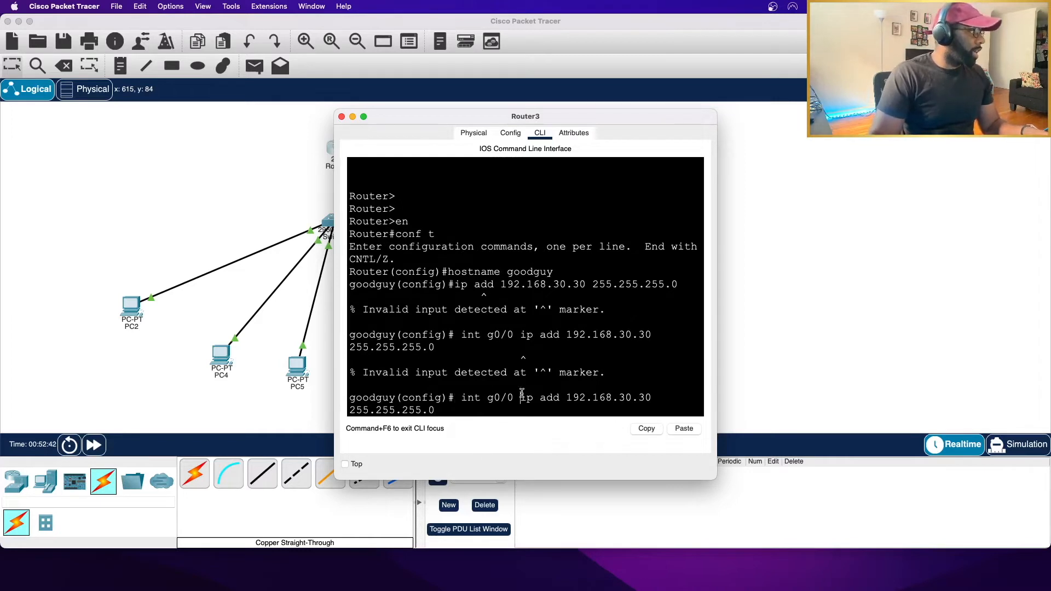
{"action": "left_click_drag", "start_coordinate": [520, 395], "coordinate": [435, 410]}
{"action": "left_click", "coordinate": [653, 430]}
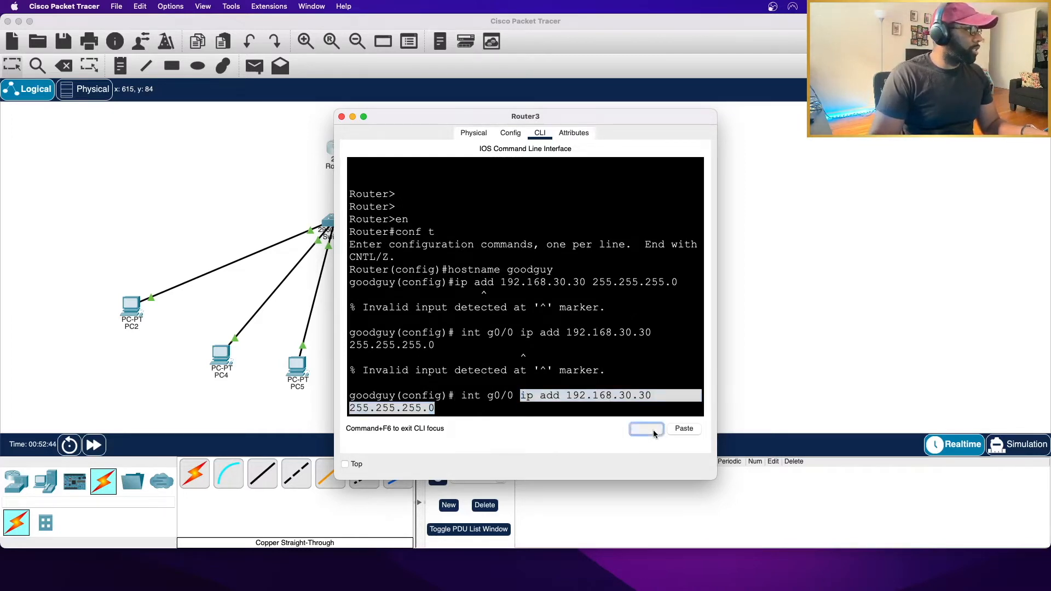
{"action": "key", "text": "BackSpace"}
{"action": "key", "text": "BackSpace"}
{"action": "key", "text": "BackSpace"}
{"action": "key", "text": "BackSpace"}
{"action": "key", "text": "BackSpace"}
{"action": "key", "text": "BackSpace"}
{"action": "key", "text": "BackSpace"}
{"action": "key", "text": "BackSpace"}
{"action": "key", "text": "BackSpace"}
{"action": "key", "text": "BackSpace"}
{"action": "key", "text": "BackSpace"}
{"action": "key", "text": "BackSpace"}
{"action": "key", "text": "BackSpace"}
{"action": "key", "text": "BackSpace"}
{"action": "key", "text": "BackSpace"}
{"action": "key", "text": "BackSpace"}
{"action": "key", "text": "BackSpace"}
{"action": "key", "text": "BackSpace"}
{"action": "key", "text": "BackSpace"}
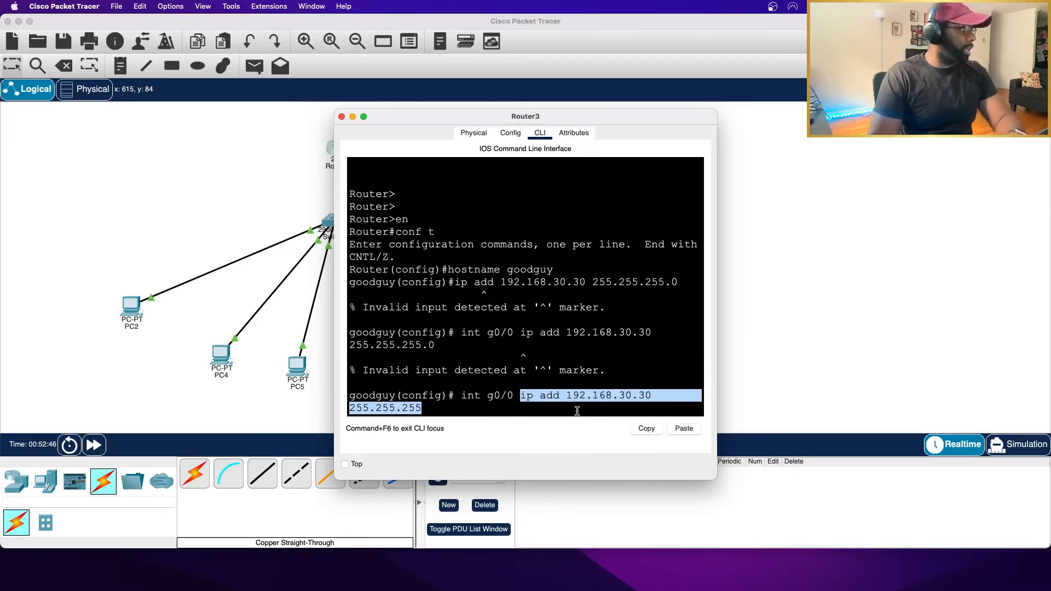
{"action": "key", "text": "BackSpace"}
{"action": "key", "text": "BackSpace"}
{"action": "key", "text": "BackSpace"}
{"action": "key", "text": "BackSpace"}
{"action": "key", "text": "BackSpace"}
{"action": "key", "text": "BackSpace"}
{"action": "key", "text": "BackSpace"}
{"action": "key", "text": "BackSpace"}
{"action": "key", "text": "BackSpace"}
{"action": "key", "text": "BackSpace"}
{"action": "key", "text": "BackSpace"}
{"action": "key", "text": "BackSpace"}
{"action": "key", "text": "BackSpace"}
{"action": "key", "text": "BackSpace"}
{"action": "key", "text": "BackSpace"}
{"action": "key", "text": "BackSpace"}
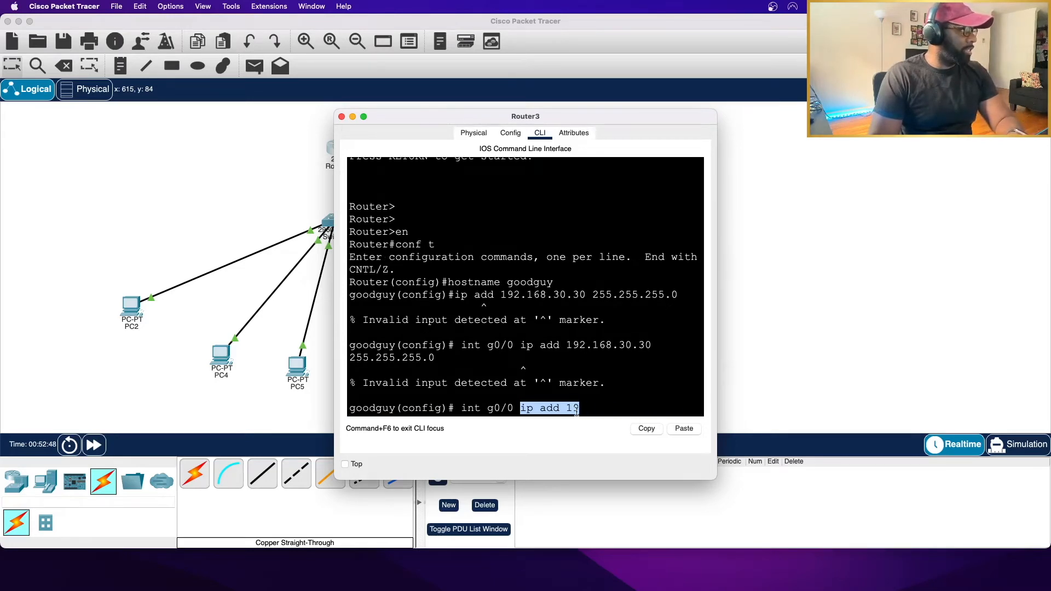
- Assign 192.168.30.30 with mask 255.255.255.0 to the router's g0/0 interface and bring the interface up
{"action": "key", "text": "Return"}
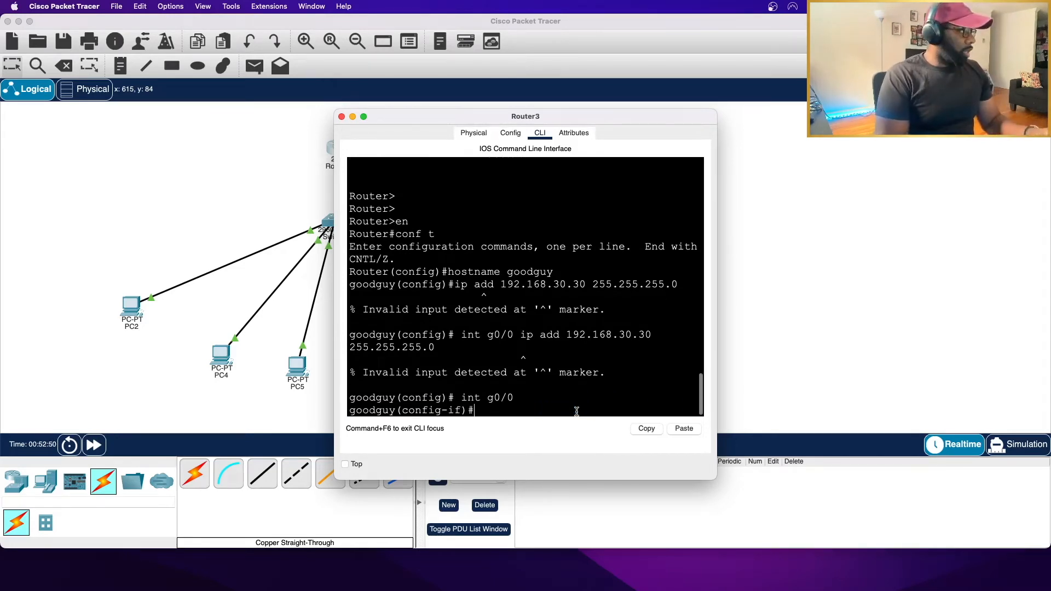
{"action": "key", "text": "Up"}
{"action": "key", "text": "Up"}
{"action": "key", "text": "Up"}
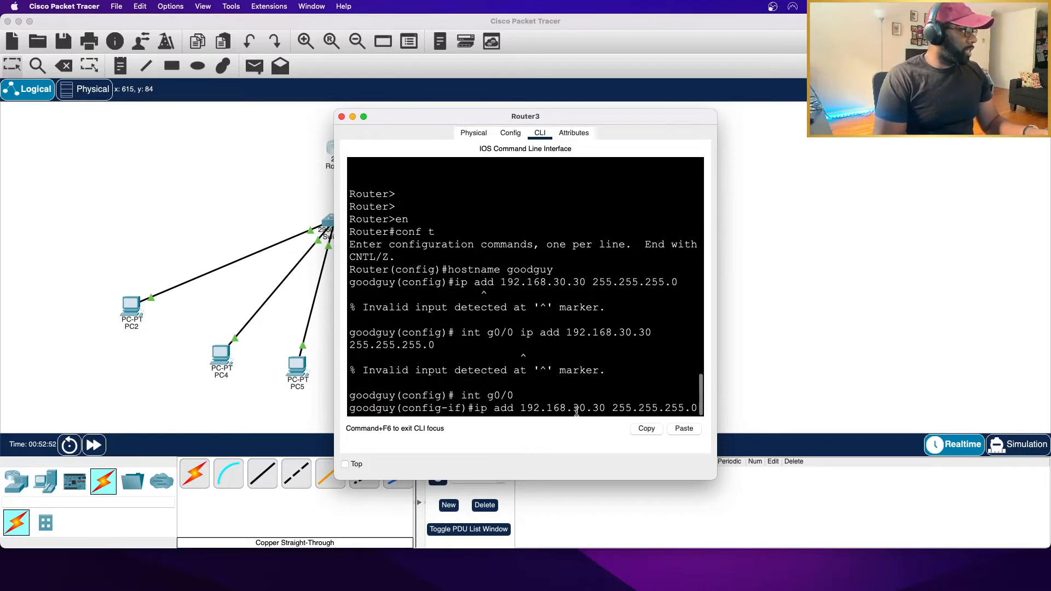
{"action": "key", "text": "Return"}
{"action": "type", "text": "no shut"}
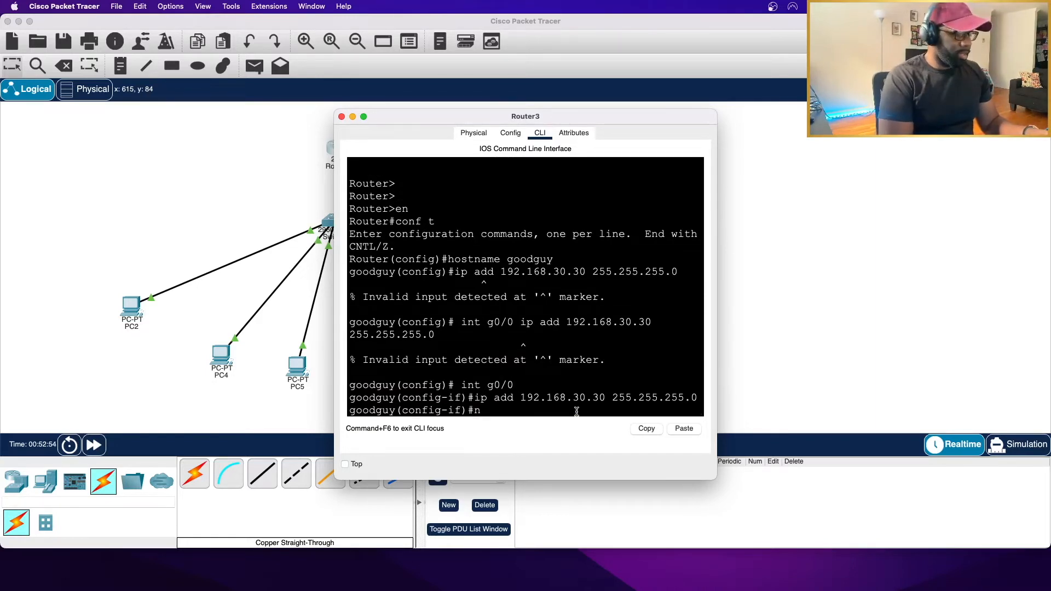
{"action": "key", "text": "Return"}
{"action": "key", "text": "Return"}
{"action": "key", "text": "Return"}
{"action": "key", "text": "Return"}
- Create a DHCP pool named vlan44 on the router
{"action": "type", "text": "ip dhcp pool vlan"}
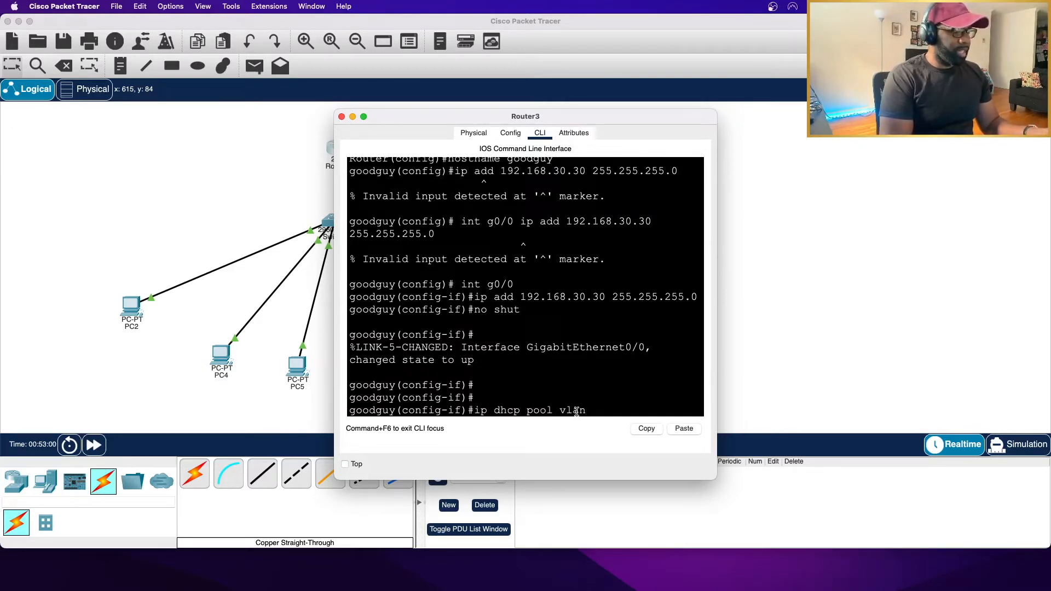
{"action": "type", "text": "44"}
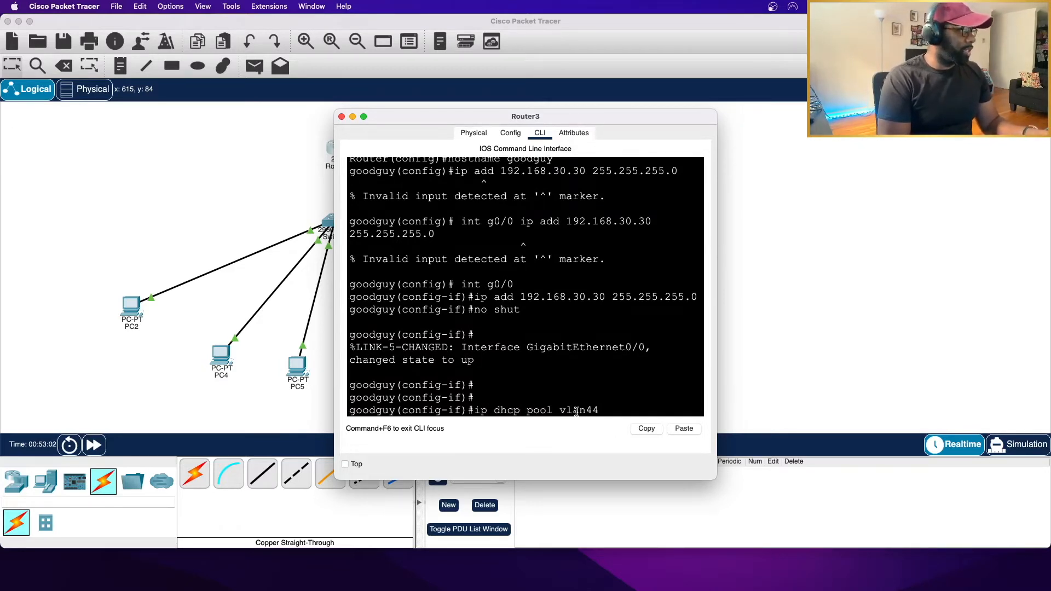
{"action": "key", "text": "Return"}
- Set the vlan44 pool's network to 192.168.30.0 with mask 255.255.255.0
{"action": "type", "text": "net 192.168"}
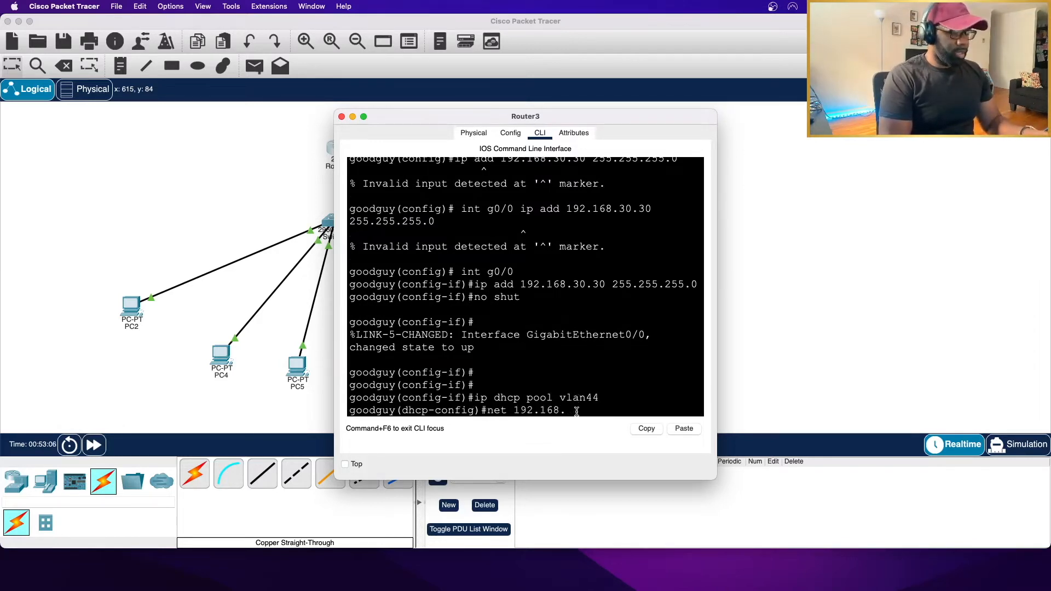
{"action": "type", "text": ".30.0 255.255.255.0"}
{"action": "key", "text": "Return"}
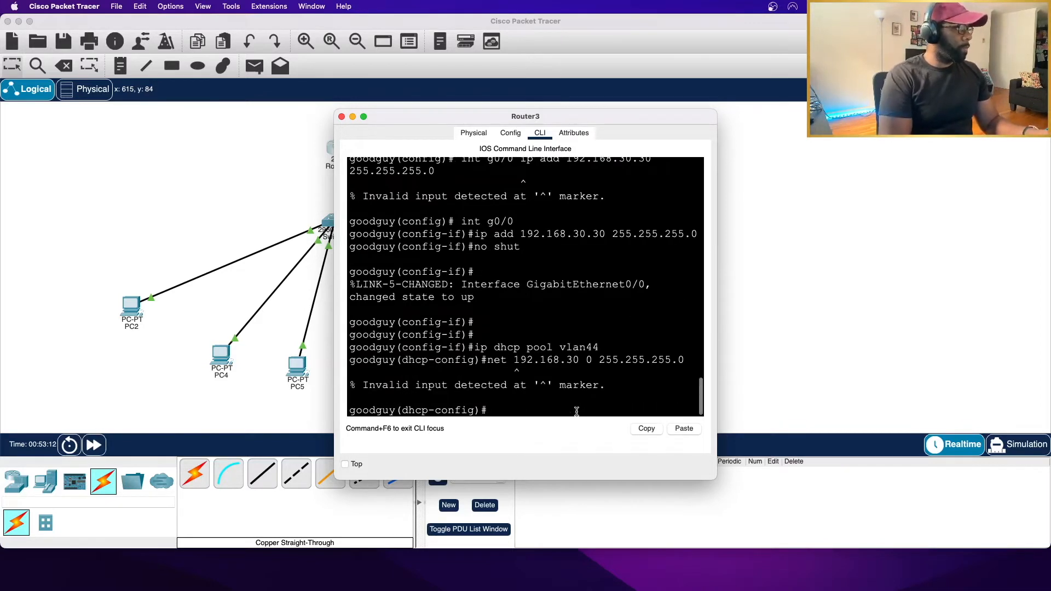
{"action": "key", "text": "Up"}
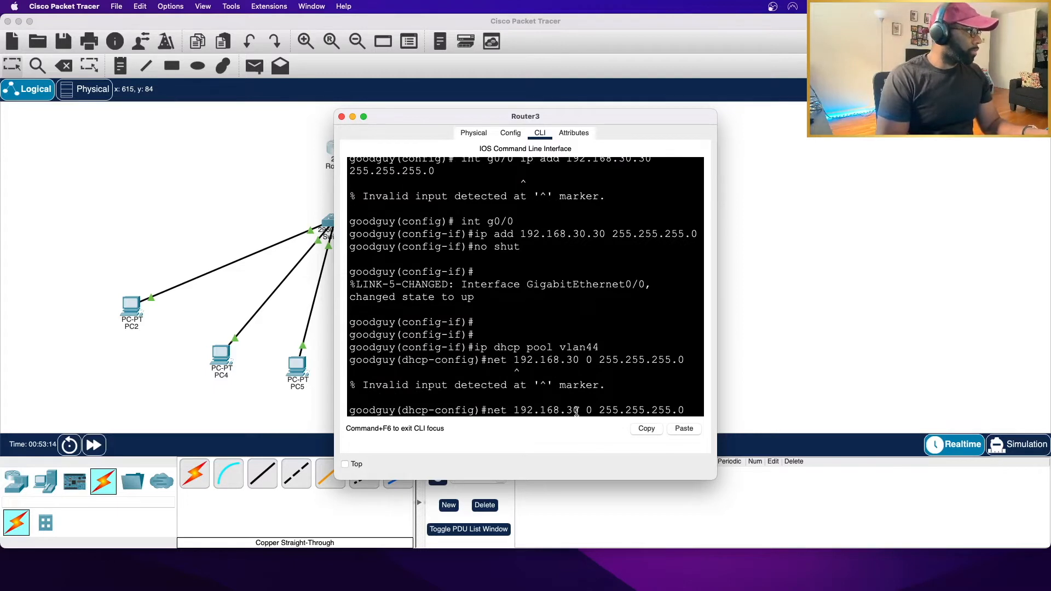
{"action": "key", "text": "Left"}
{"action": "key", "text": "Left"}
{"action": "key", "text": "Left"}
{"action": "key", "text": "Left"}
{"action": "key", "text": "Left"}
{"action": "key", "text": "Left"}
{"action": "key", "text": "Left"}
{"action": "key", "text": "Left"}
{"action": "key", "text": "Left"}
{"action": "key", "text": "Left"}
{"action": "key", "text": "Left"}
{"action": "key", "text": "Left"}
{"action": "key", "text": "Left"}
{"action": "key", "text": "Left"}
{"action": "key", "text": "Left"}
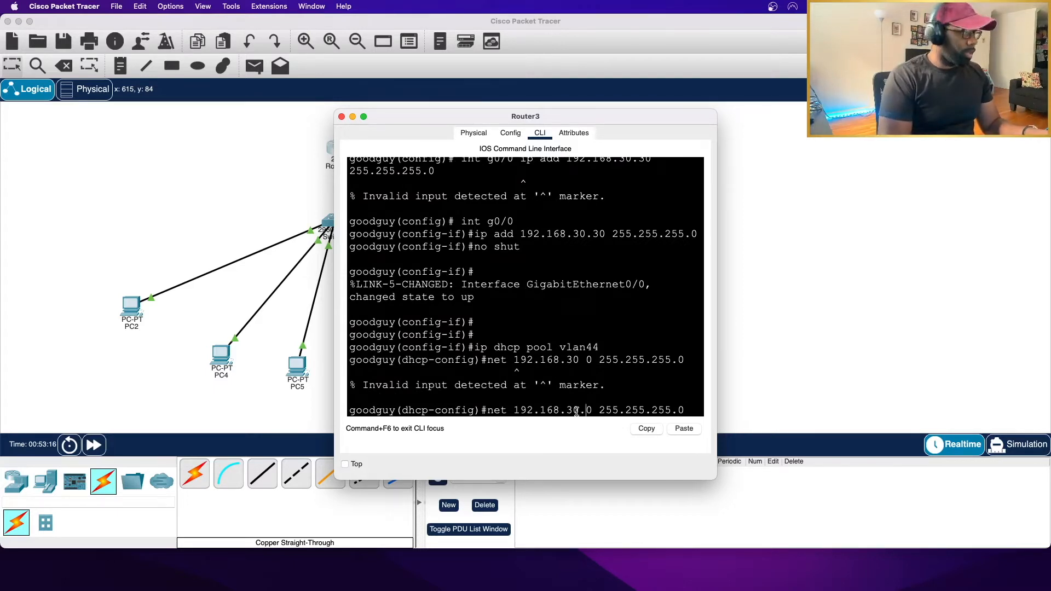
{"action": "key", "text": "BackSpace"}
{"action": "type", "text": "."}
{"action": "key", "text": "Return"}
- Give the DHCP pool the default router 192.168.30.30 and the DNS server 1.1.1.1, and return to the topology
{"action": "type", "text": "def"}
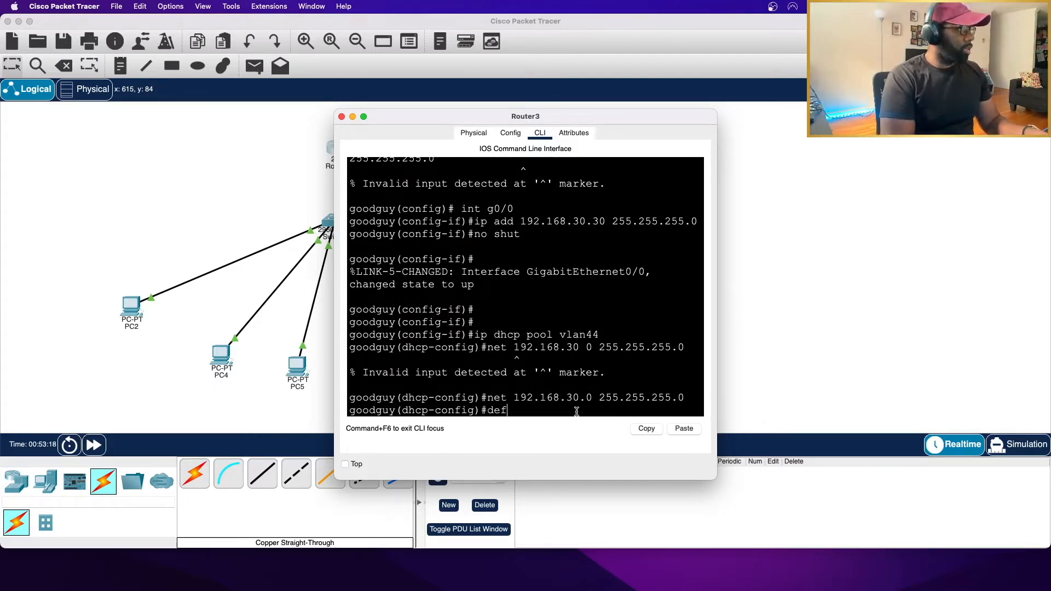
{"action": "type", "text": "ault-route"}
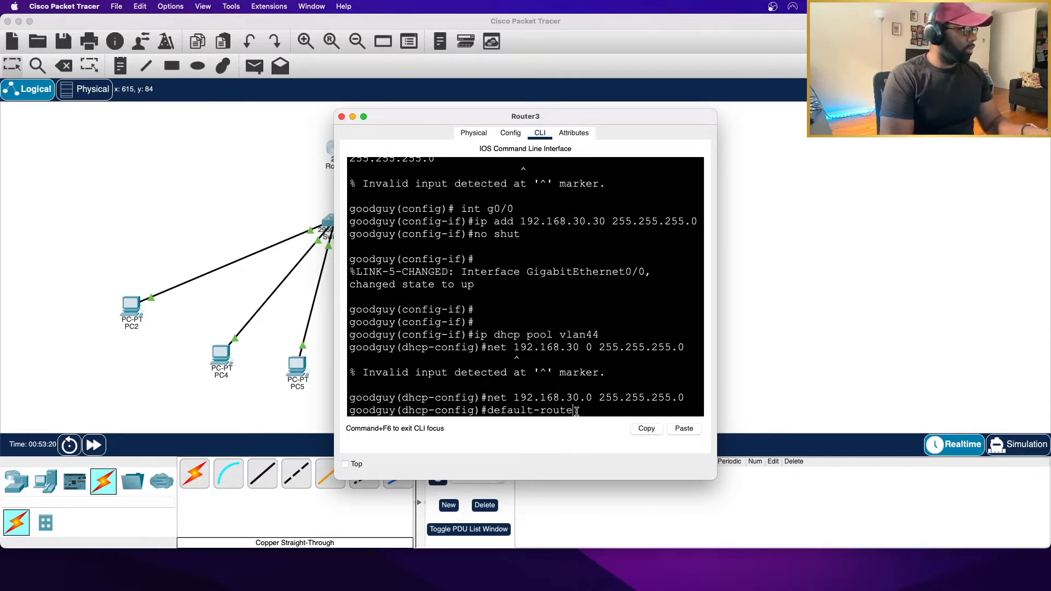
{"action": "type", "text": "r 192.168.30.30"}
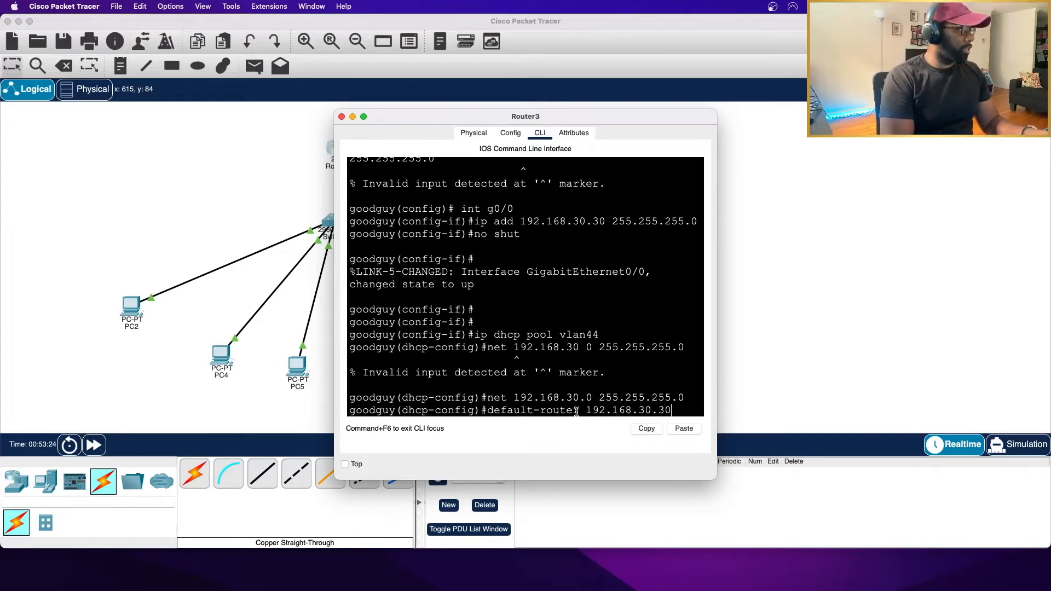
{"action": "key", "text": "Return"}
{"action": "type", "text": "dns-server 1.1.1.1"}
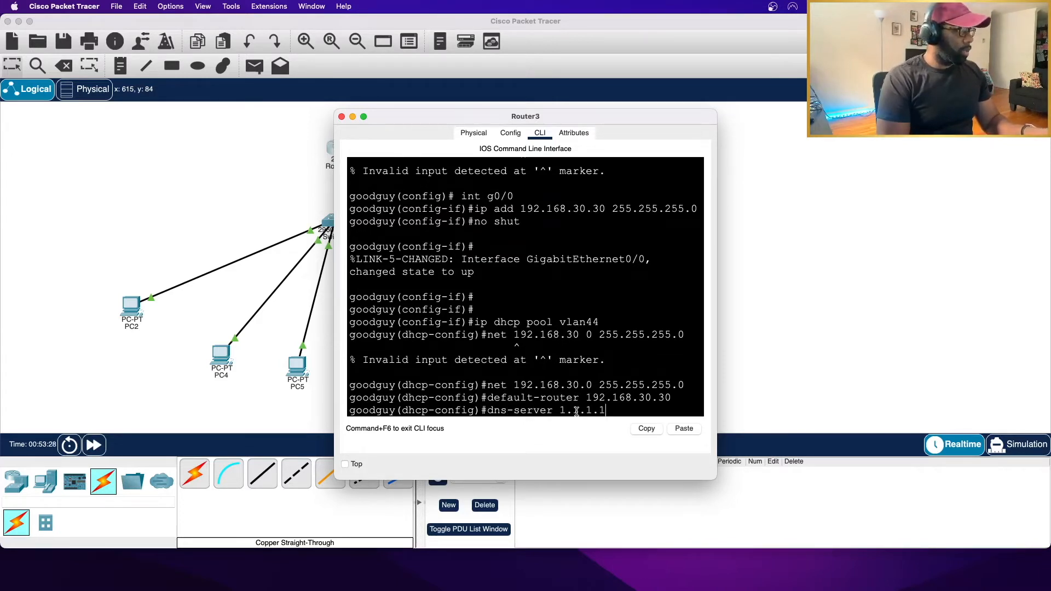
{"action": "key", "text": "Return"}
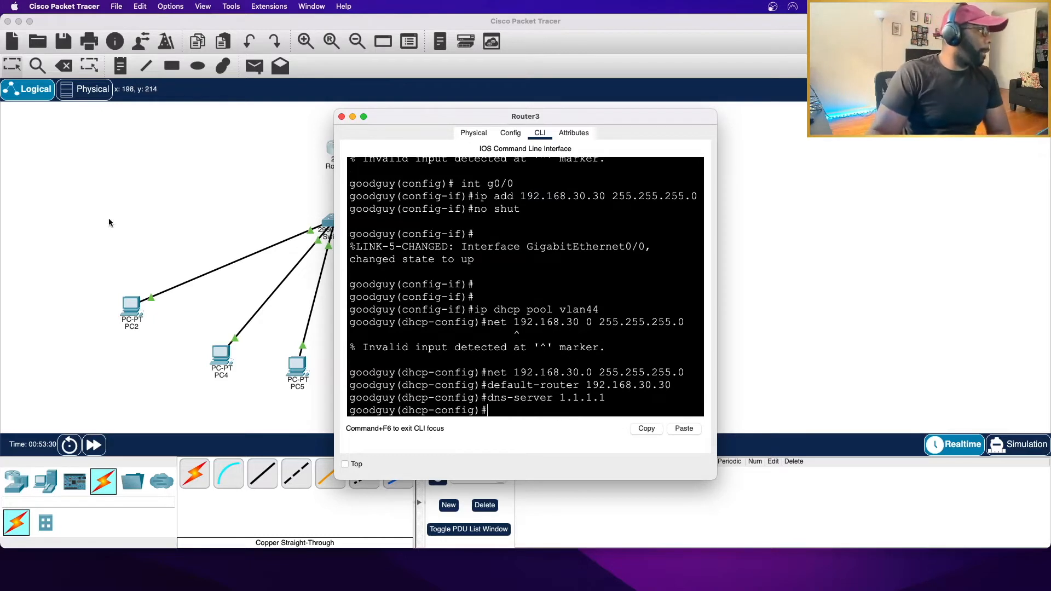
{"action": "left_click", "coordinate": [166, 234]}
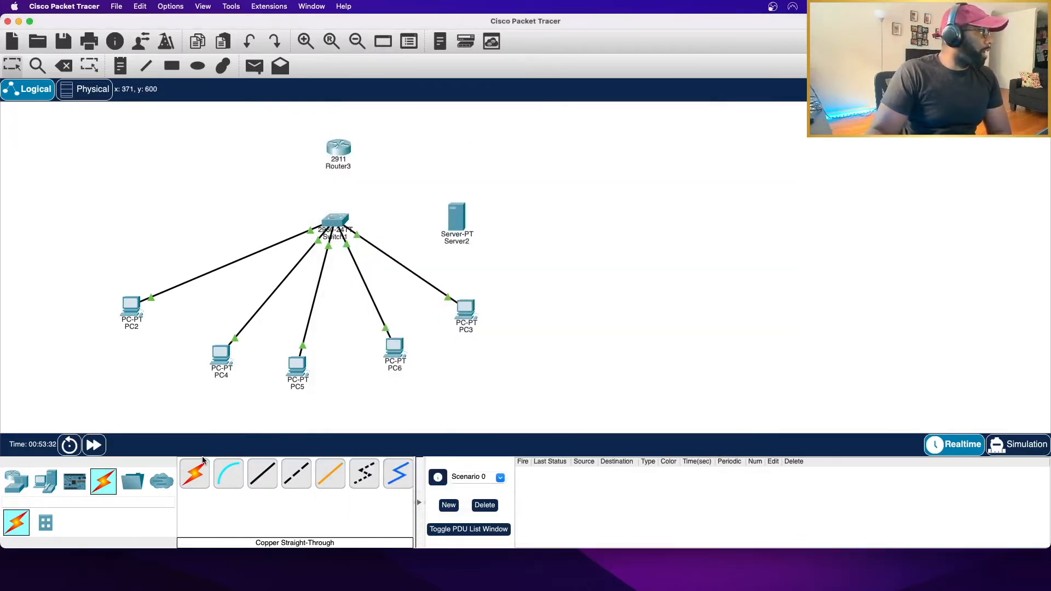
{"action": "left_click", "coordinate": [260, 477]}
{"action": "left_click", "coordinate": [335, 220]}
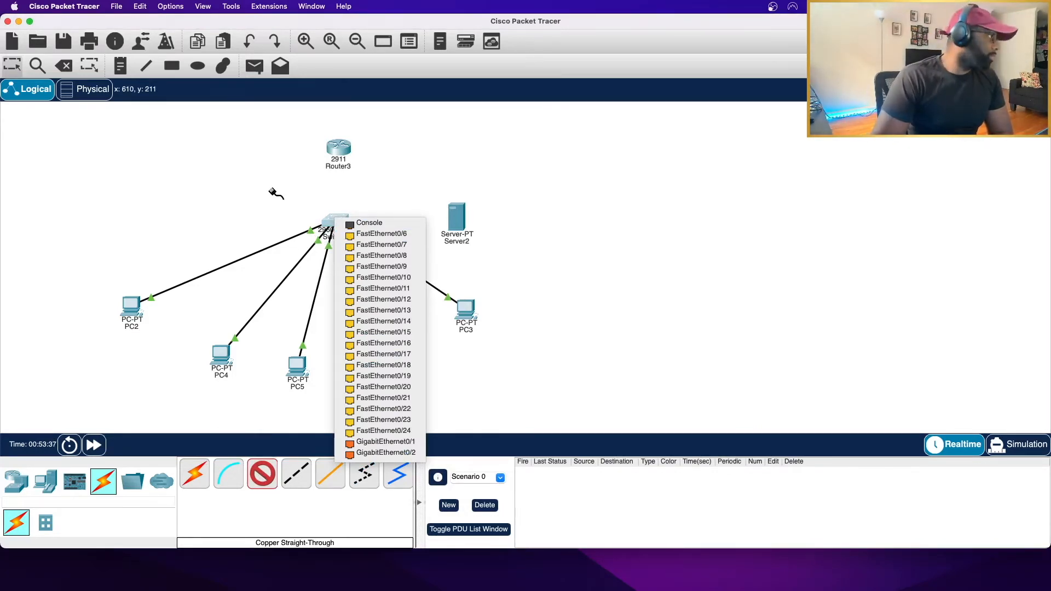
{"action": "left_click", "coordinate": [222, 181]}
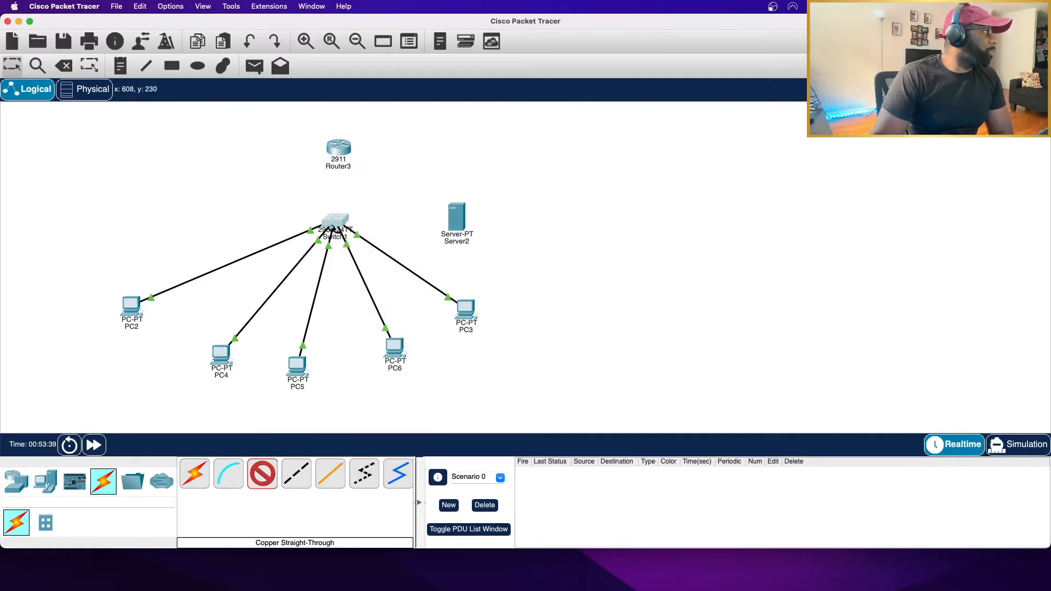
{"action": "left_click", "coordinate": [194, 473]}
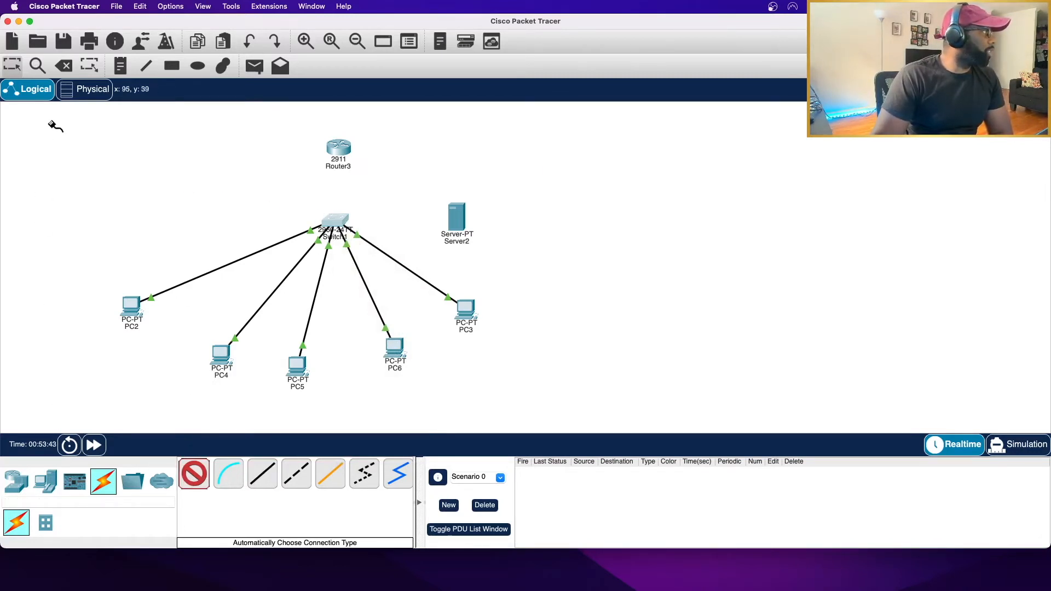
{"action": "key", "text": "Escape"}
- Leave the interface range configuration in Switch1's command line and enable interface g0/1
{"action": "left_click", "coordinate": [326, 225]}
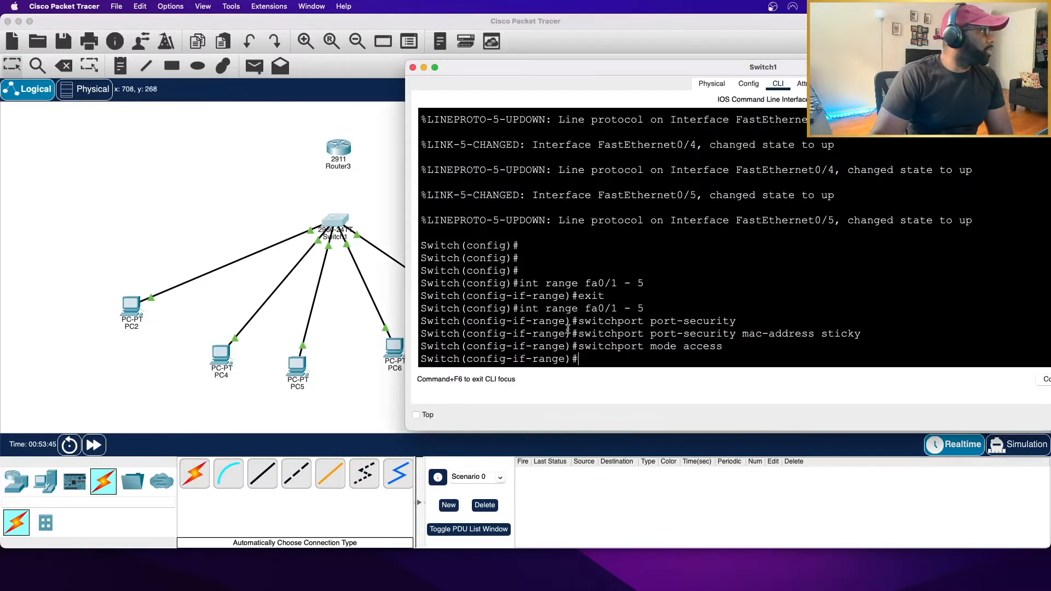
{"action": "type", "text": "exit"}
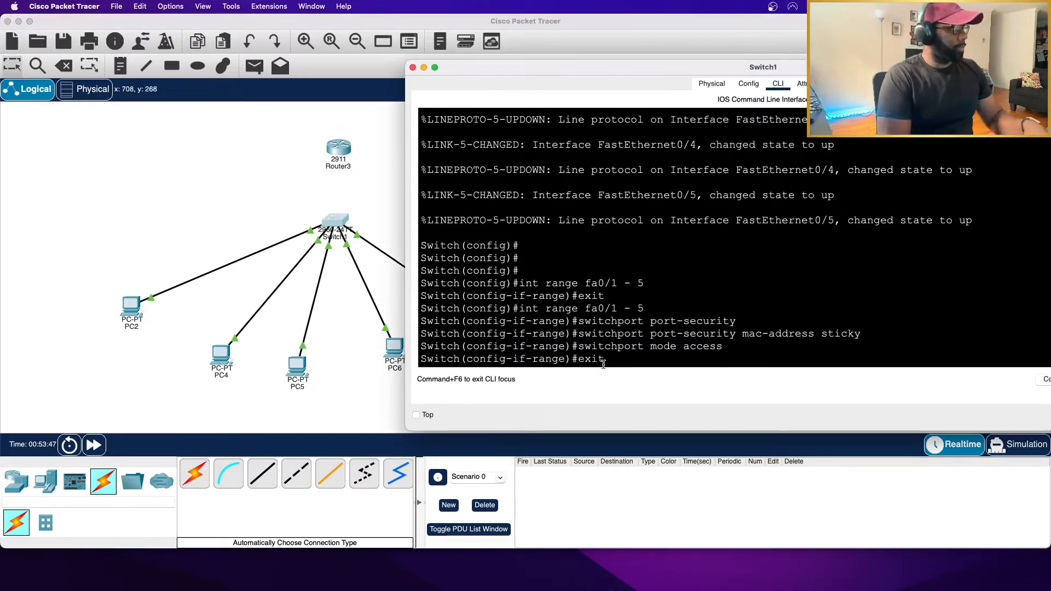
{"action": "key", "text": "Return"}
{"action": "type", "text": "int g0/"}
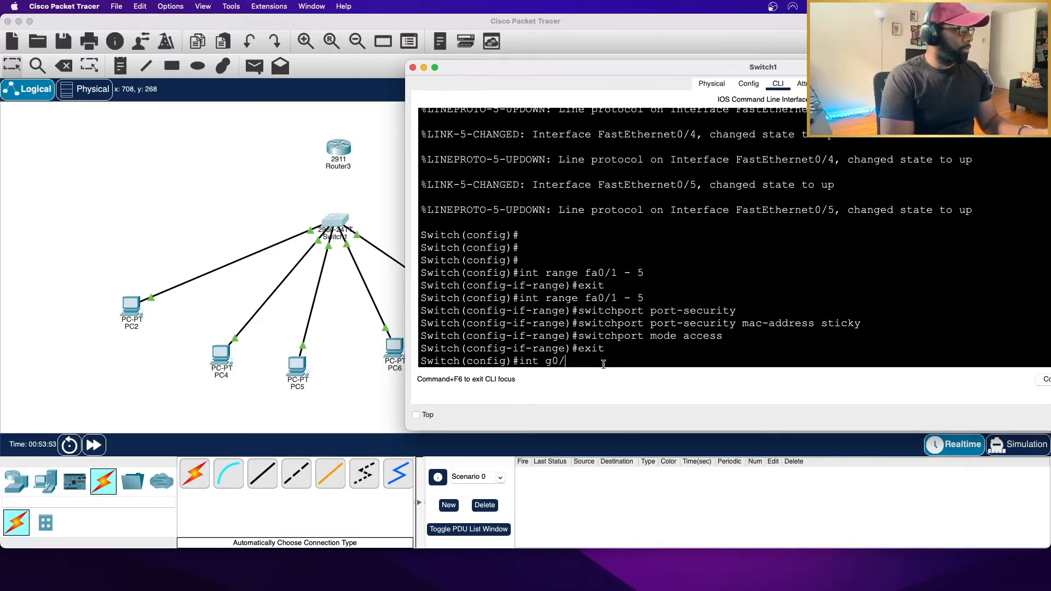
{"action": "type", "text": "1"}
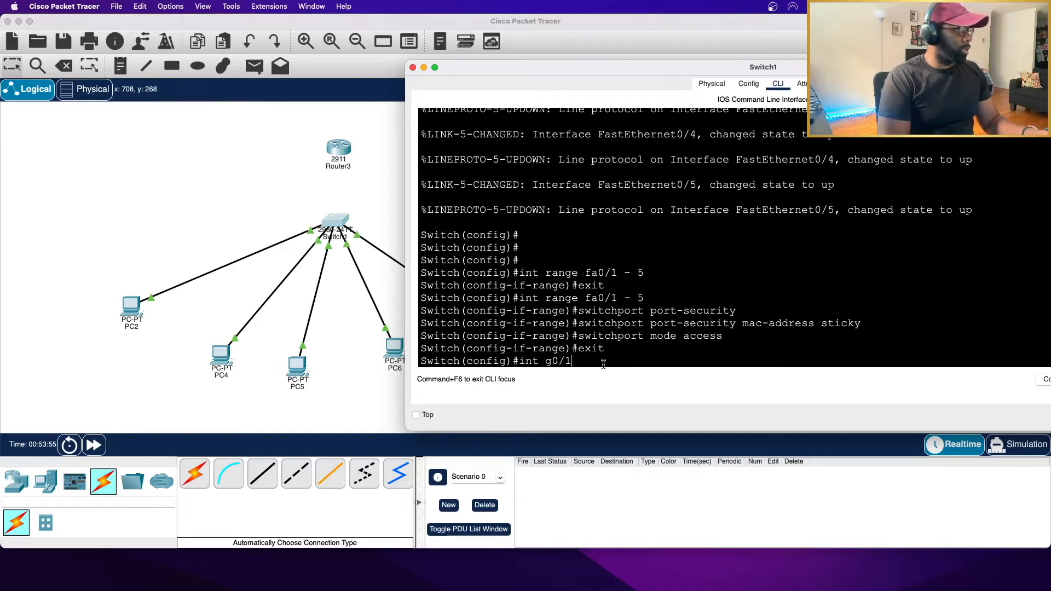
{"action": "key", "text": "Return"}
{"action": "type", "text": "no shut"}
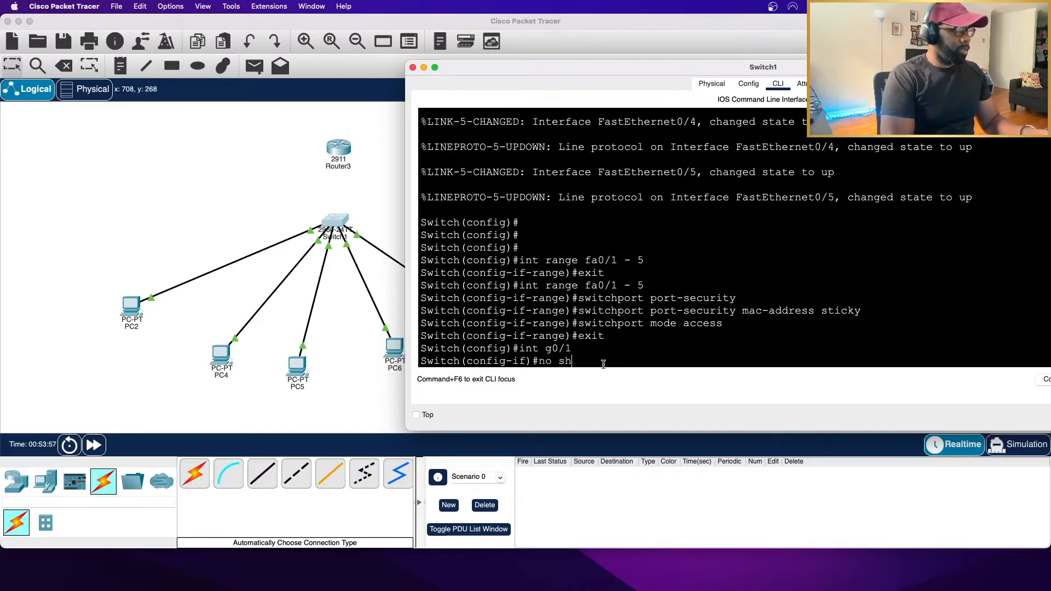
{"action": "key", "text": "Return"}
- Put Switch1's g0/1 interface in access mode and assign it to VLAN 44
{"action": "type", "text": "switchport mode access"}
{"action": "key", "text": "Return"}
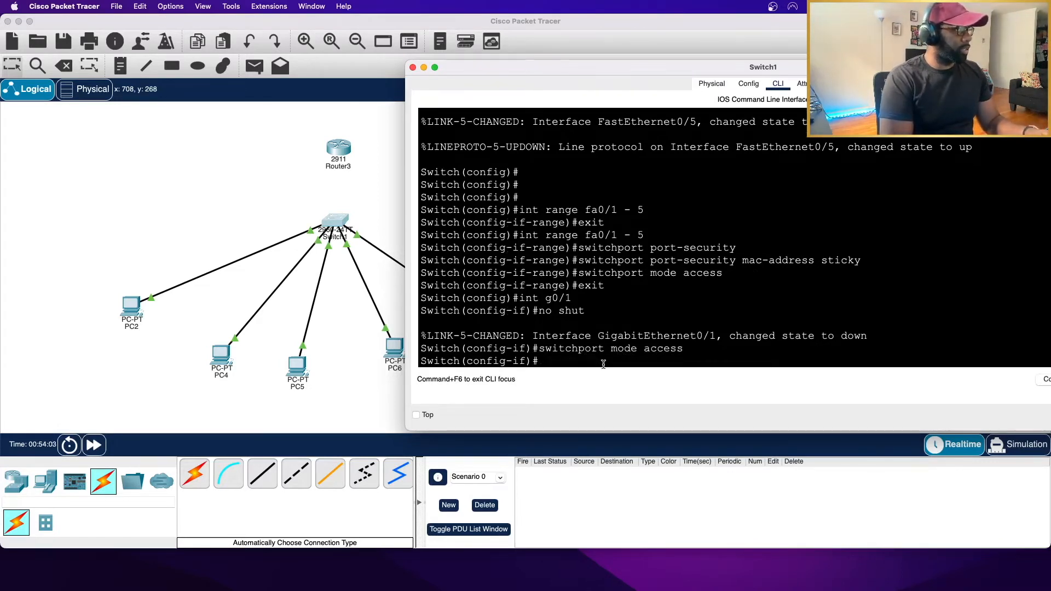
{"action": "type", "text": "switc"}
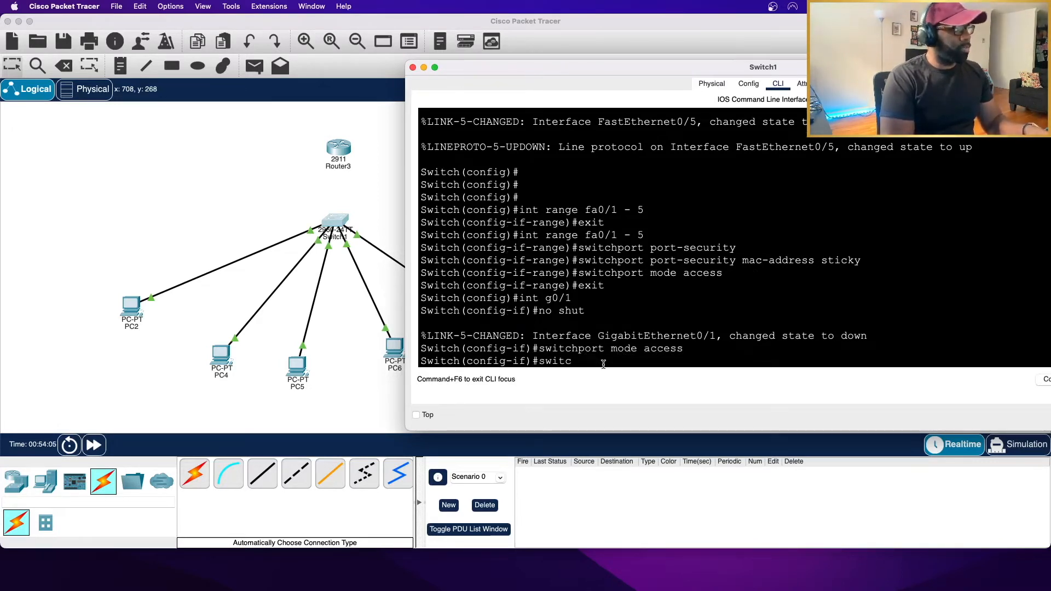
{"action": "type", "text": "hport ac"}
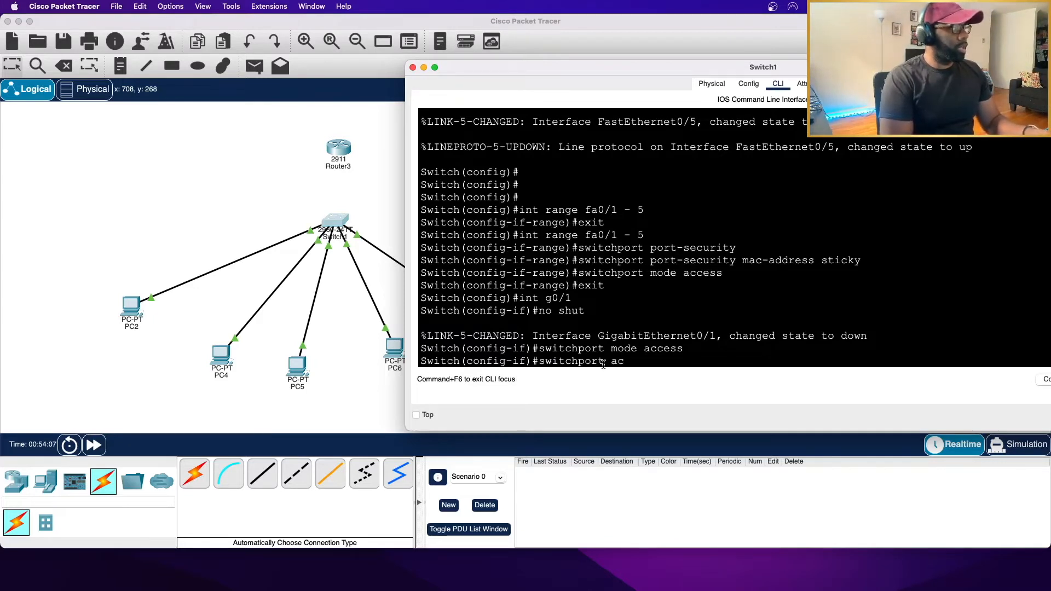
{"action": "type", "text": "cess"}
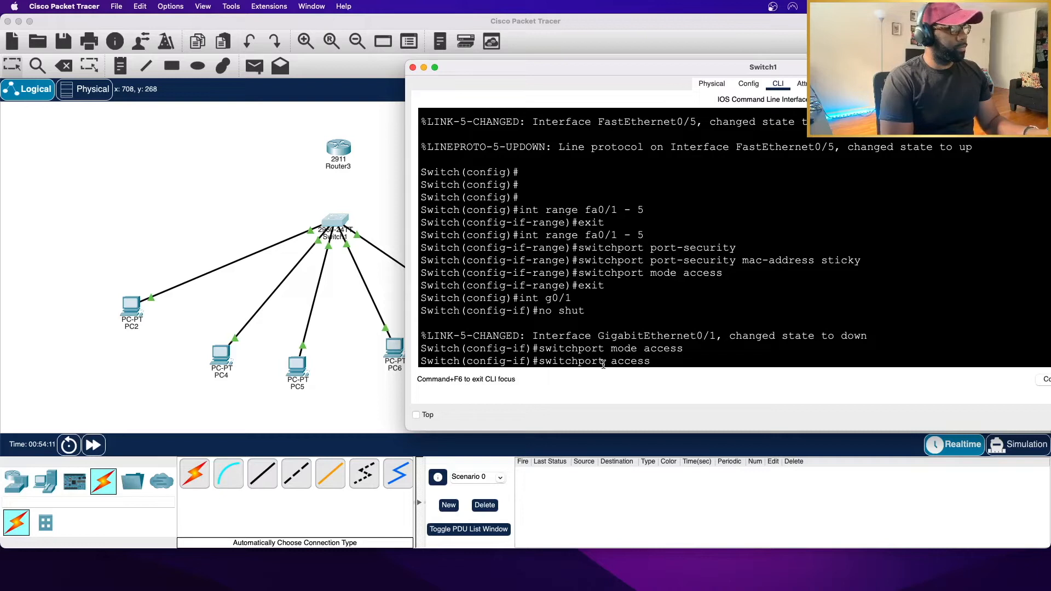
{"action": "type", "text": "vlan44"}
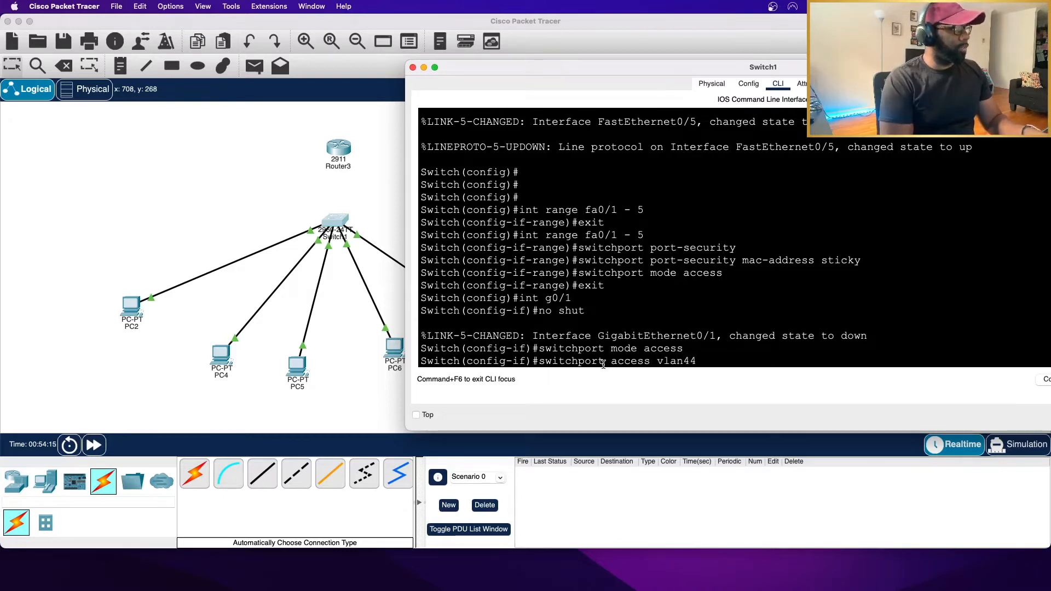
{"action": "key", "text": "Return"}
{"action": "key", "text": "Up"}
{"action": "key", "text": "Left"}
{"action": "key", "text": "Left"}
{"action": "key", "text": "Return"}
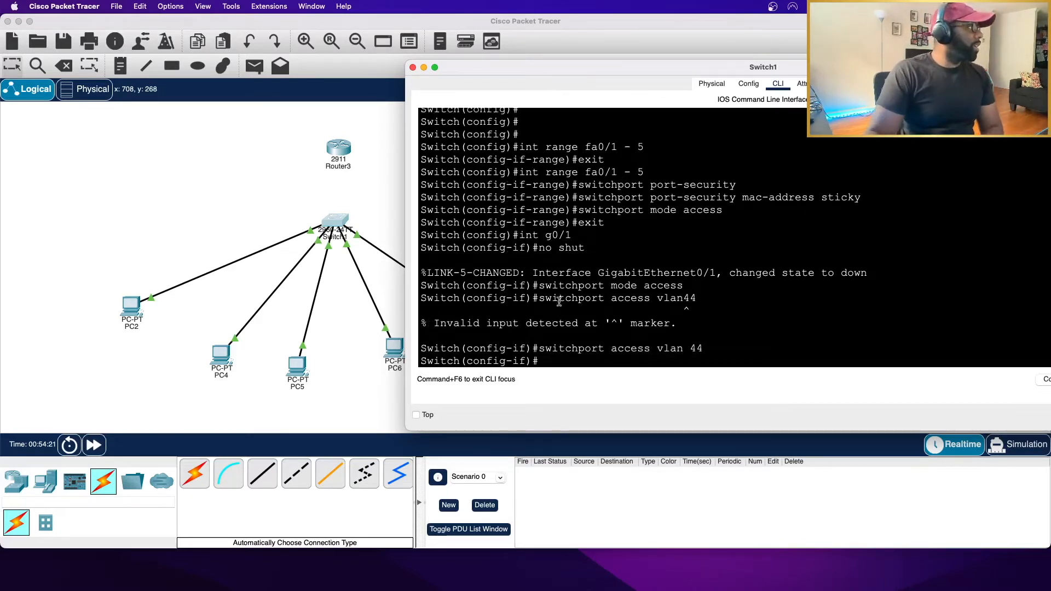
- Connect Router3's GigabitEthernet0/0 to Switch1's GigabitEthernet0/1 with a copper straight-through cable
{"action": "left_click", "coordinate": [237, 194]}
{"action": "left_click", "coordinate": [262, 473]}
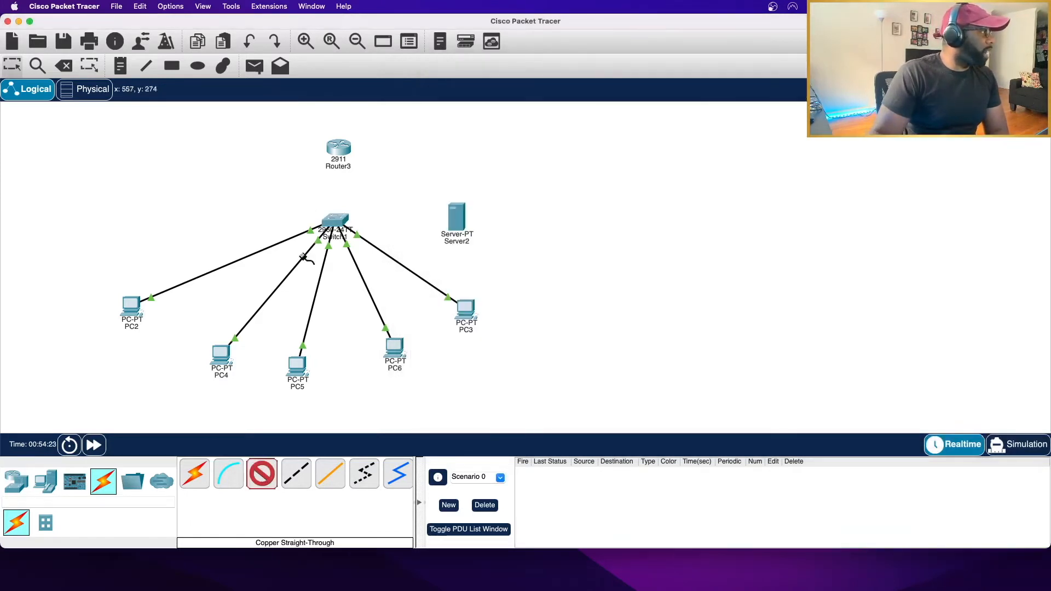
{"action": "left_click", "coordinate": [338, 149]}
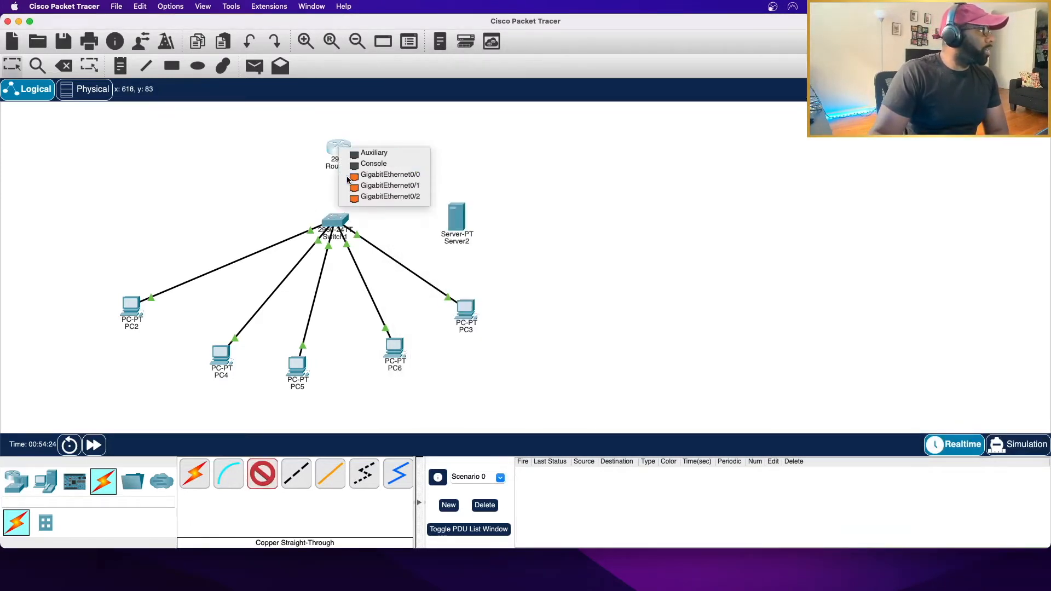
{"action": "left_click", "coordinate": [361, 177]}
{"action": "left_click", "coordinate": [336, 218]}
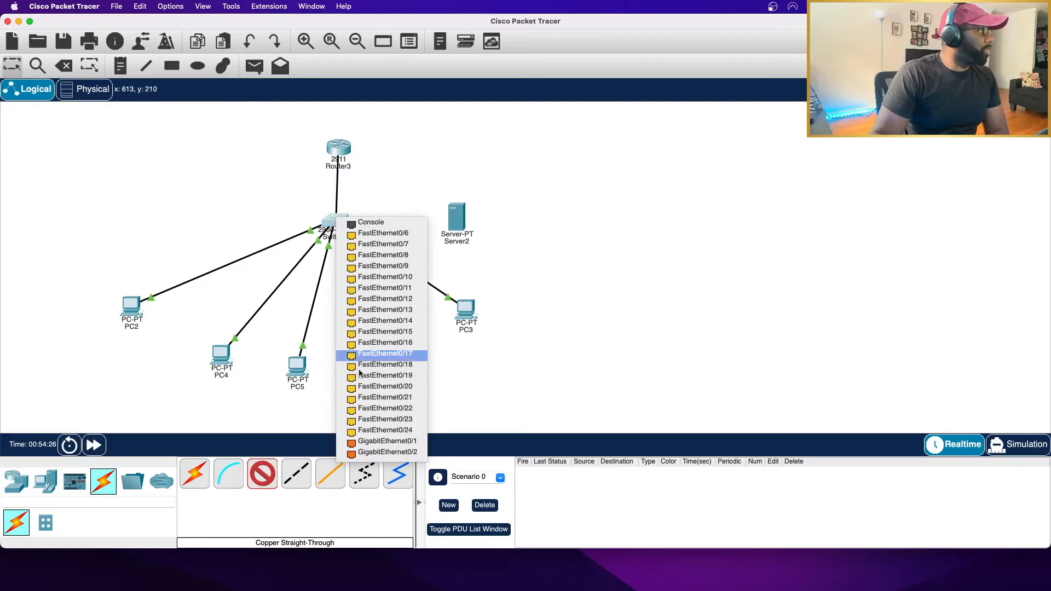
{"action": "left_click", "coordinate": [375, 448]}
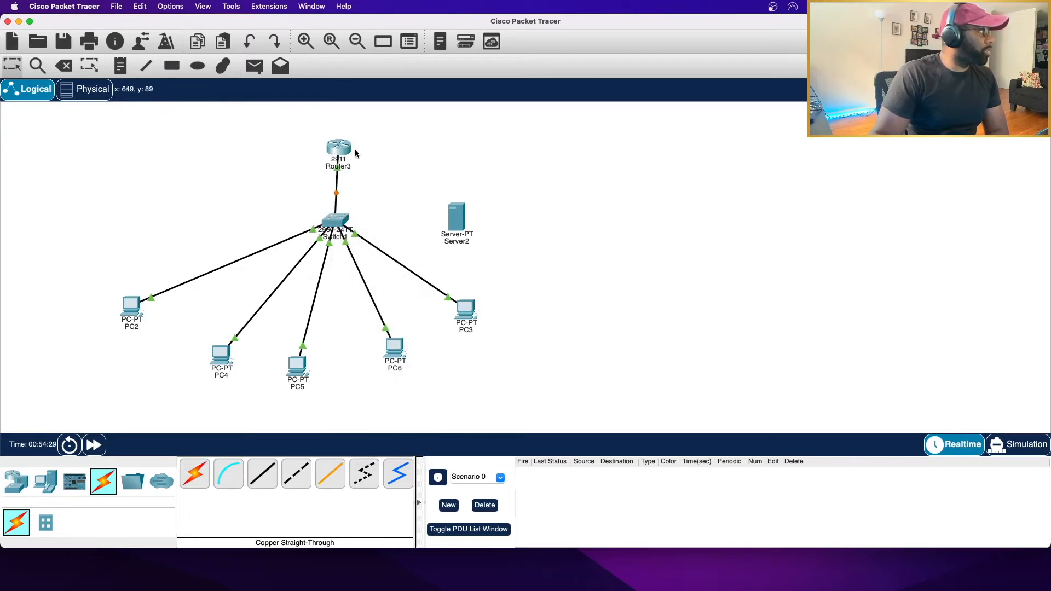
- Nudge Router3 and PC2 slightly from their places in the topology
{"action": "left_click_drag", "start_coordinate": [343, 148], "coordinate": [343, 149]}
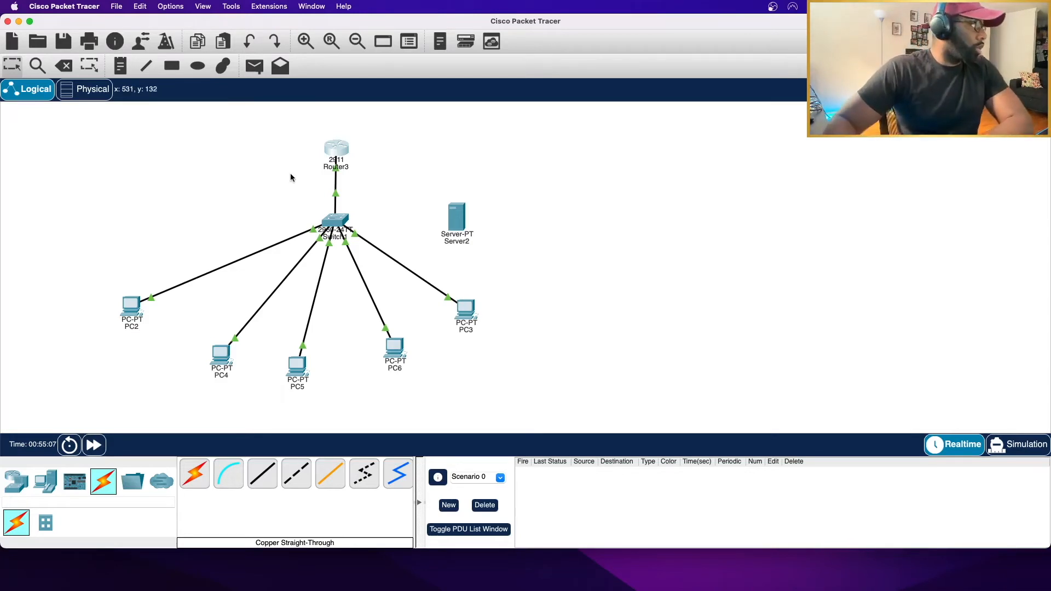
{"action": "left_click_drag", "start_coordinate": [131, 309], "coordinate": [134, 314]}
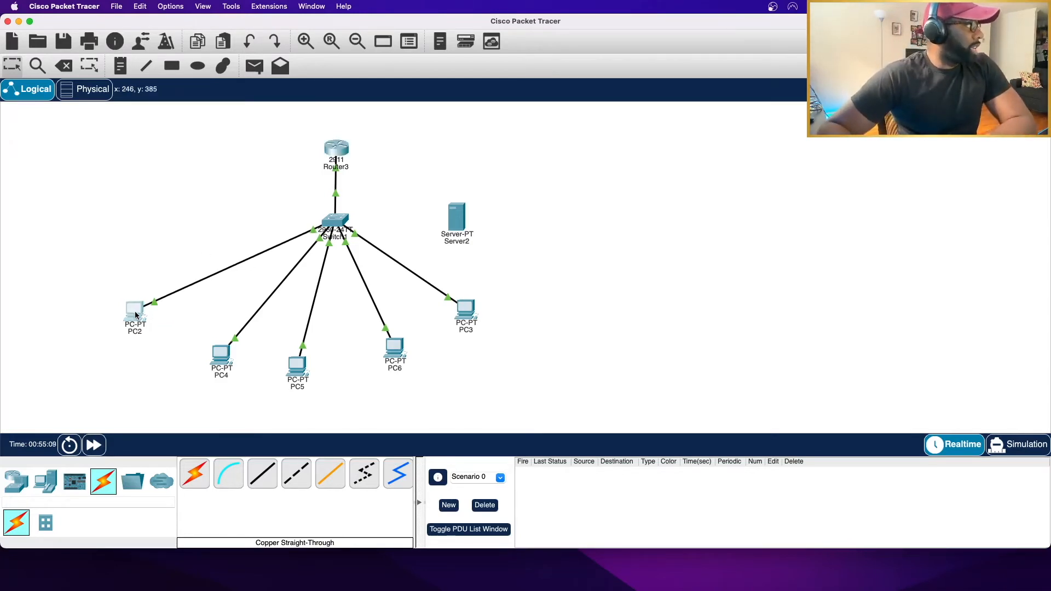
- Set PC2's IP configuration to obtain its IPv4 address through DHCP
{"action": "left_click", "coordinate": [135, 314]}
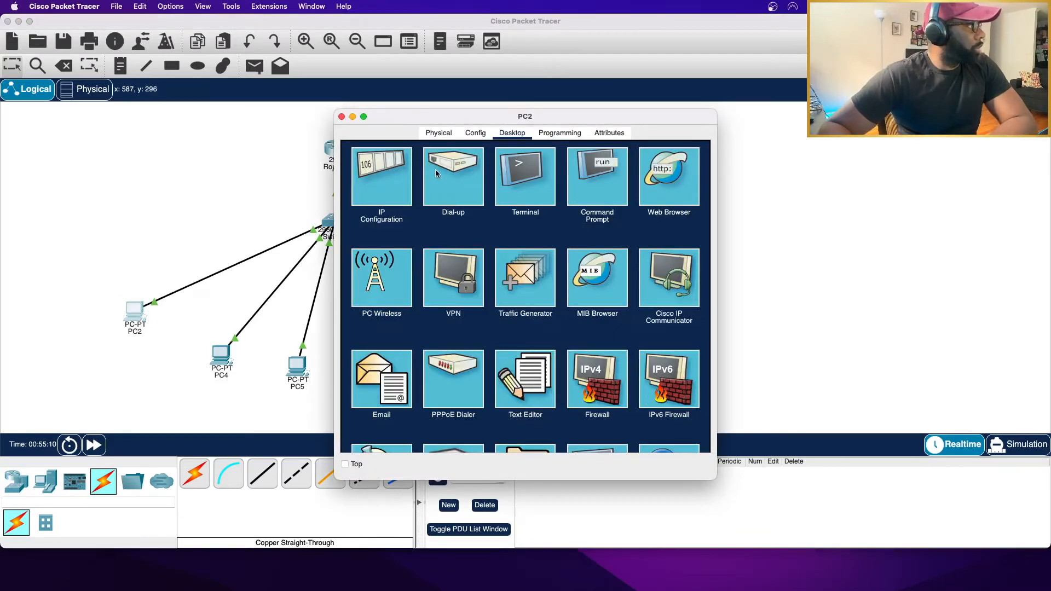
{"action": "left_click", "coordinate": [394, 191]}
{"action": "left_click", "coordinate": [357, 204]}
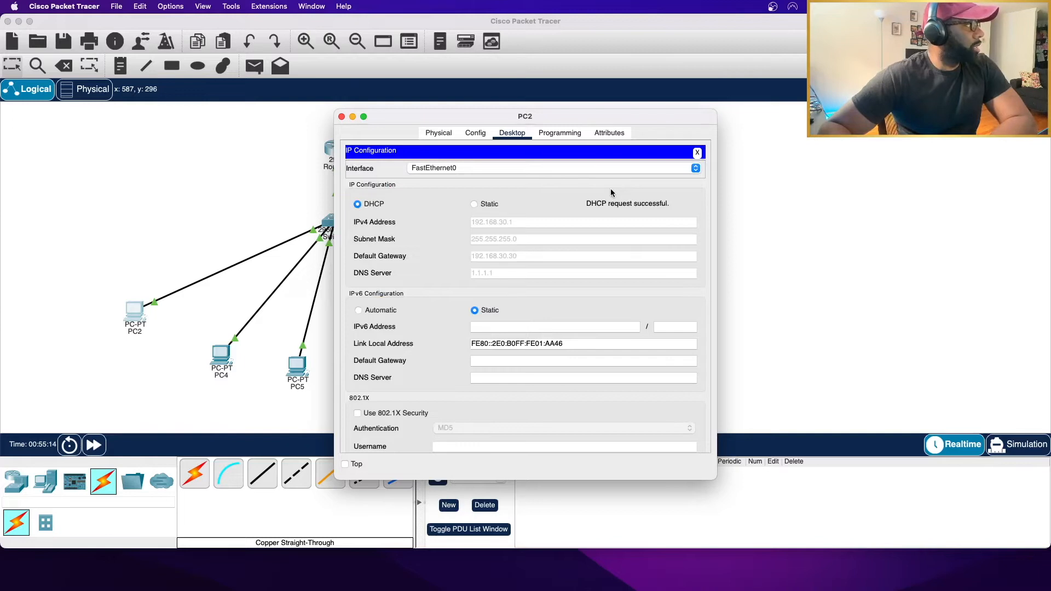
{"action": "left_click", "coordinate": [282, 220]}
- Switch PC4's IPv4 gateway and DNS settings to DHCP
{"action": "left_click", "coordinate": [222, 356]}
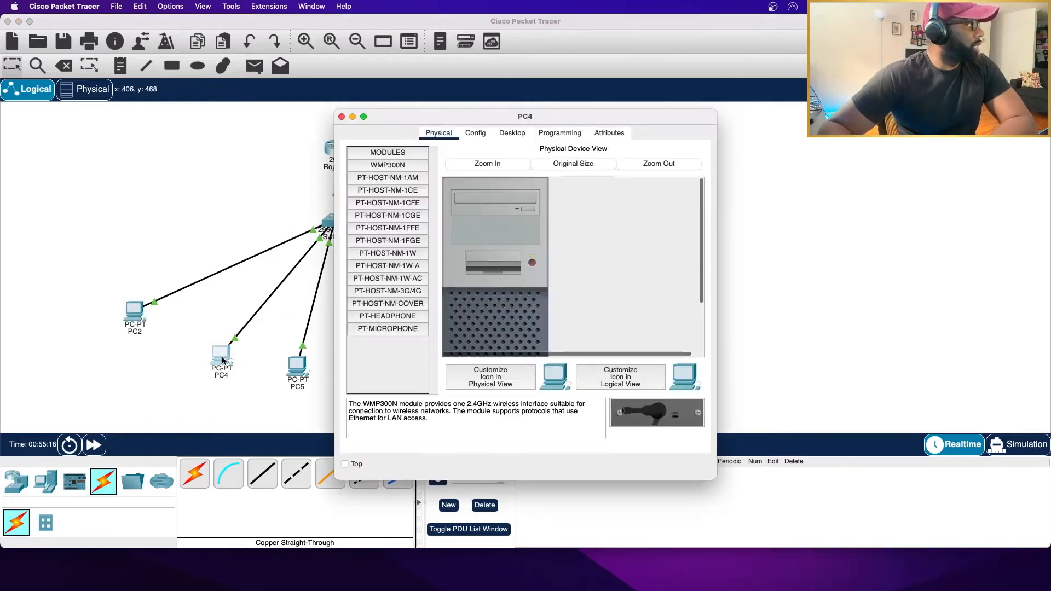
{"action": "left_click", "coordinate": [481, 135]}
{"action": "left_click", "coordinate": [512, 133]}
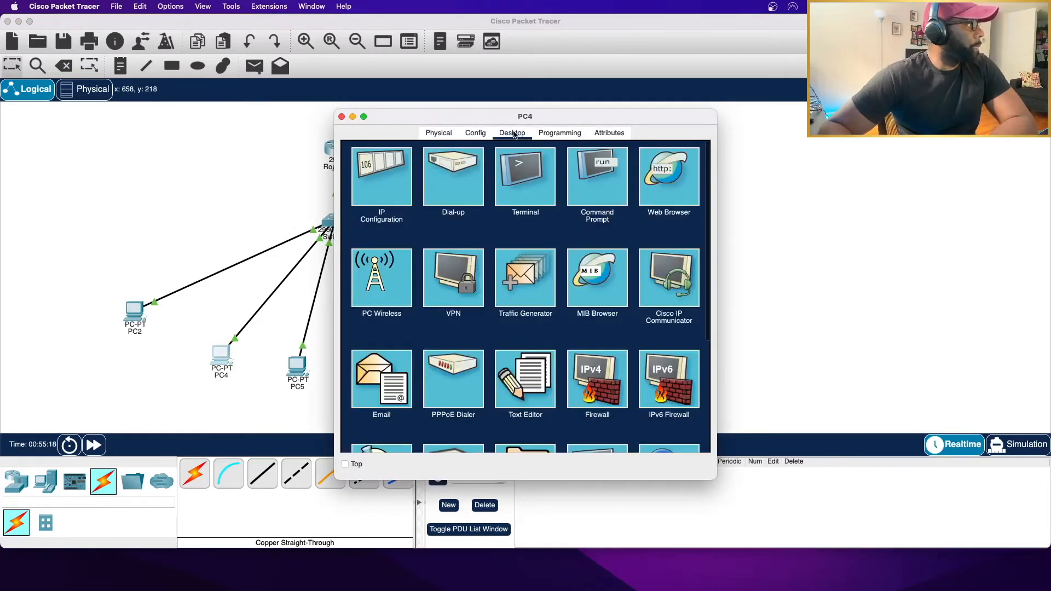
{"action": "left_click", "coordinate": [482, 135]}
{"action": "left_click", "coordinate": [459, 230]}
- Switch PC5's IPv4 gateway and DNS settings to DHCP and close its window
{"action": "left_click", "coordinate": [294, 360]}
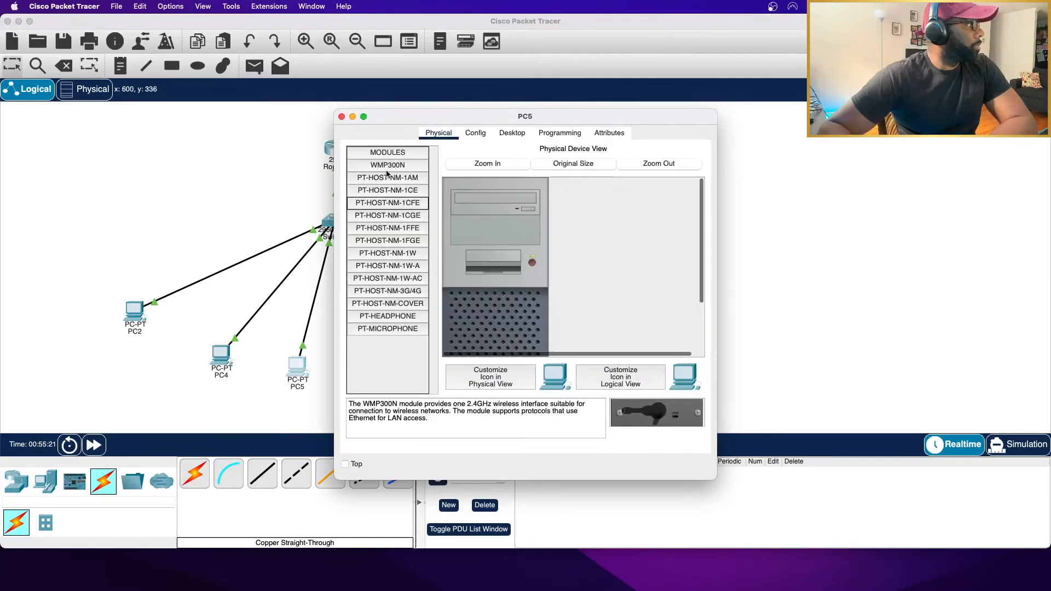
{"action": "left_click", "coordinate": [473, 135]}
{"action": "left_click", "coordinate": [458, 230]}
{"action": "left_click", "coordinate": [328, 313]}
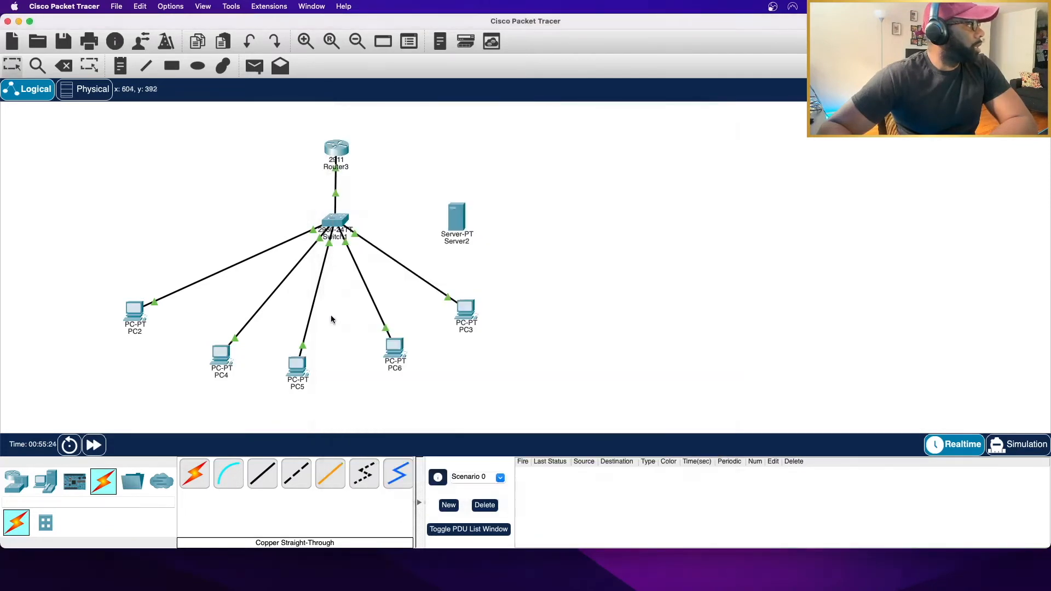
- Switch the IPv4 gateway and DNS settings of PC6 and PC3 to DHCP
{"action": "left_click", "coordinate": [390, 346]}
{"action": "left_click", "coordinate": [475, 133]}
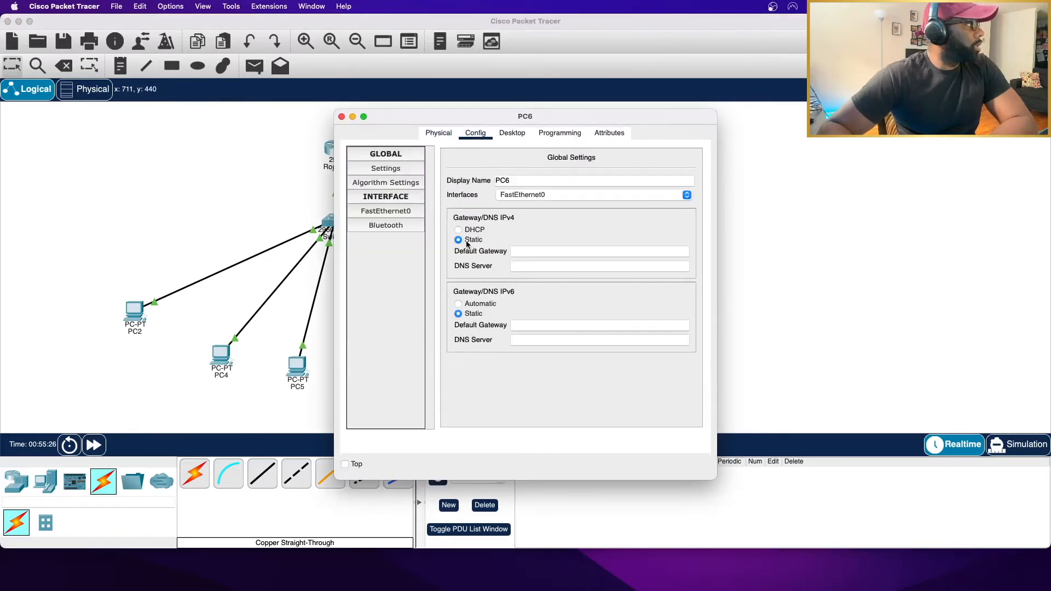
{"action": "left_click", "coordinate": [330, 322]}
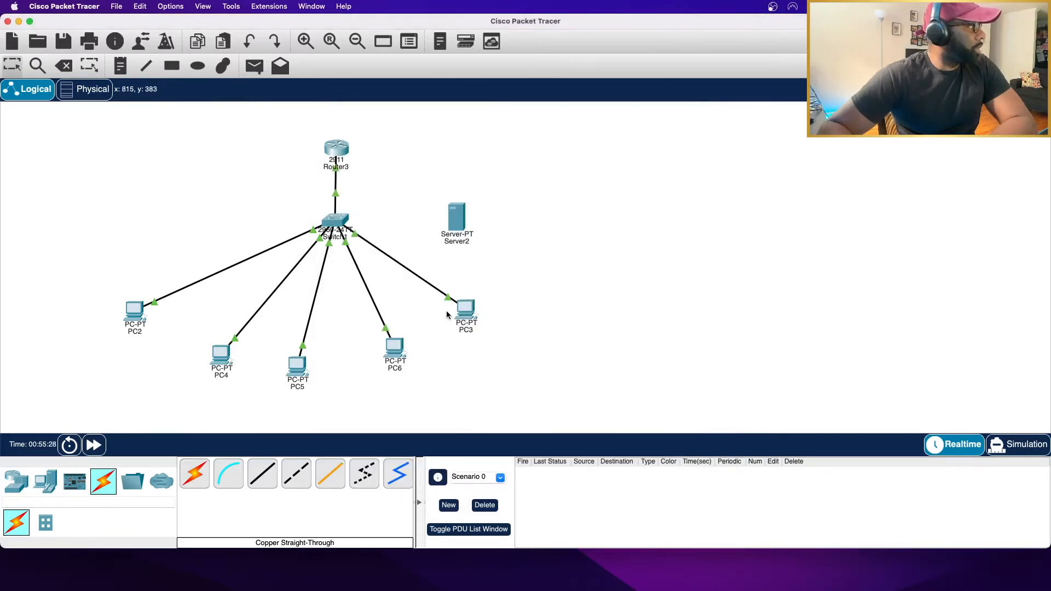
{"action": "left_click", "coordinate": [464, 307]}
{"action": "left_click", "coordinate": [475, 133]}
{"action": "left_click", "coordinate": [459, 229]}
{"action": "left_click", "coordinate": [243, 224]}
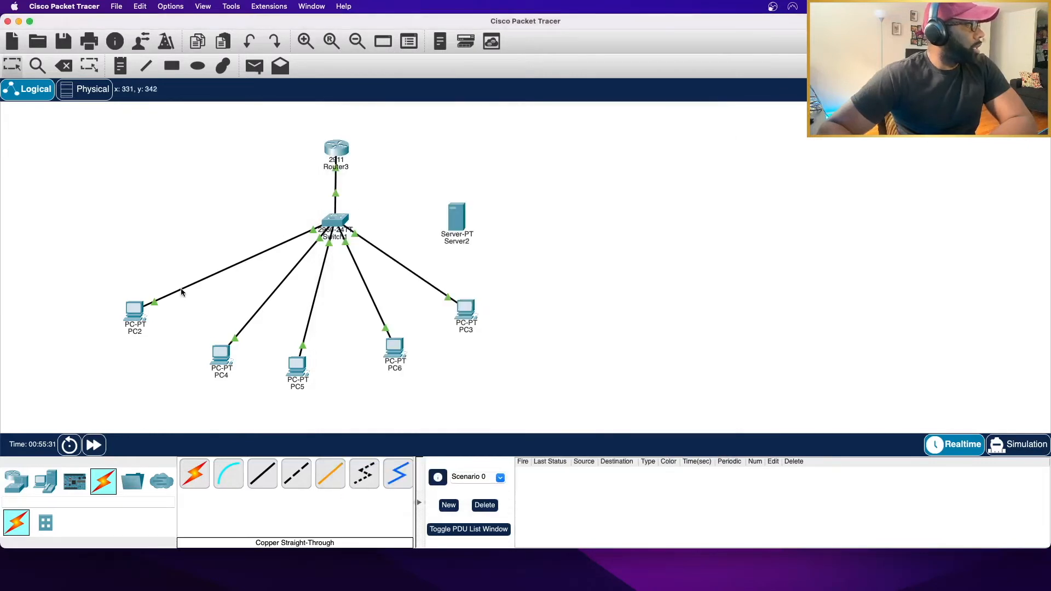
- Check the DHCP-assigned gateway and DNS settings on PC4, PC5, PC6 and PC3
{"action": "left_click", "coordinate": [218, 350]}
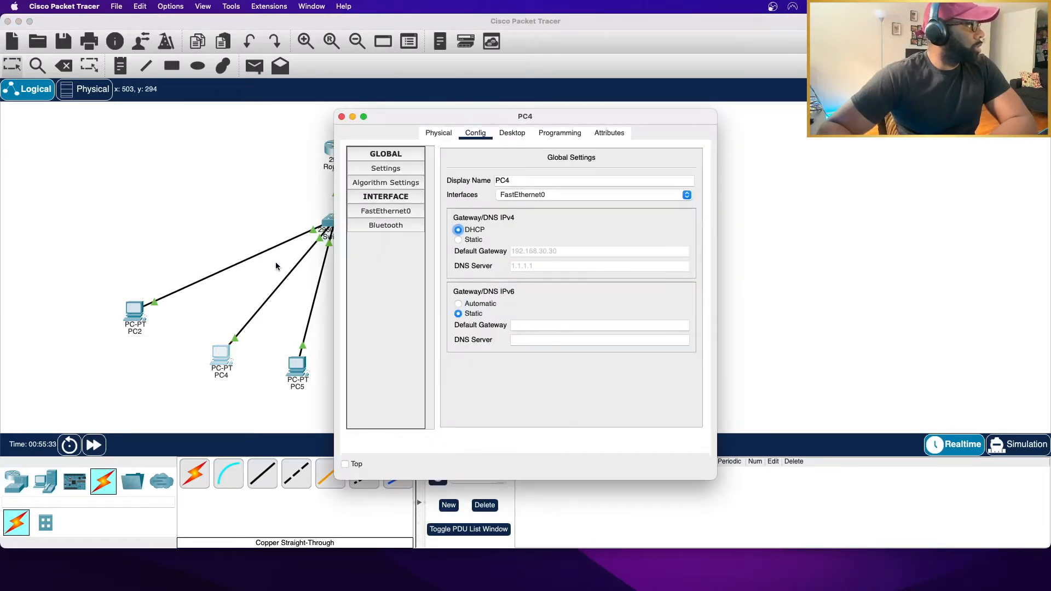
{"action": "left_click", "coordinate": [288, 360]}
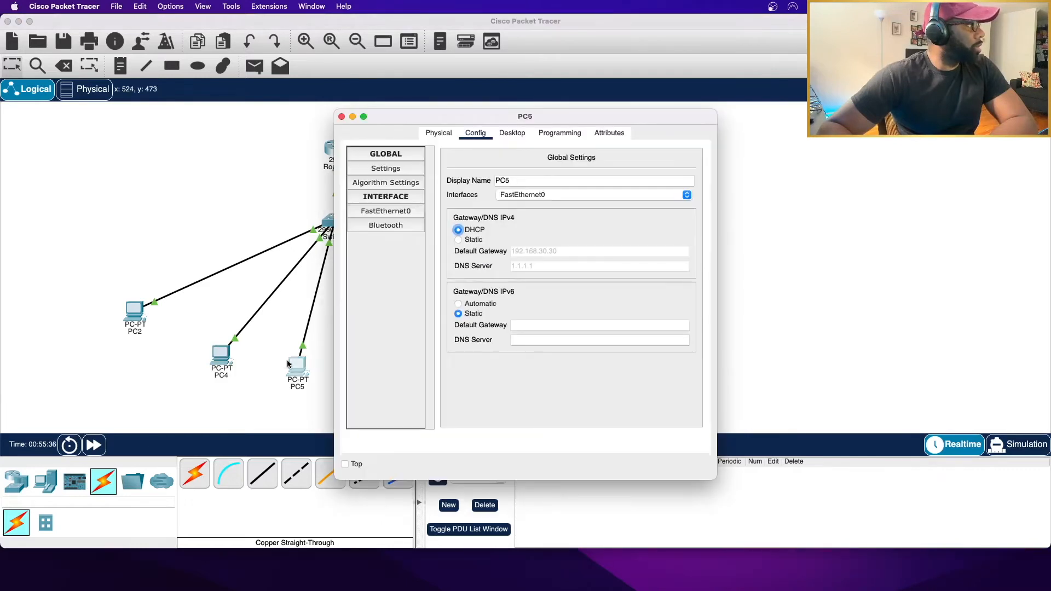
{"action": "left_click", "coordinate": [283, 326]}
{"action": "left_click", "coordinate": [388, 349]}
{"action": "left_click", "coordinate": [331, 326]}
{"action": "left_click", "coordinate": [465, 314]}
{"action": "left_click", "coordinate": [264, 344]}
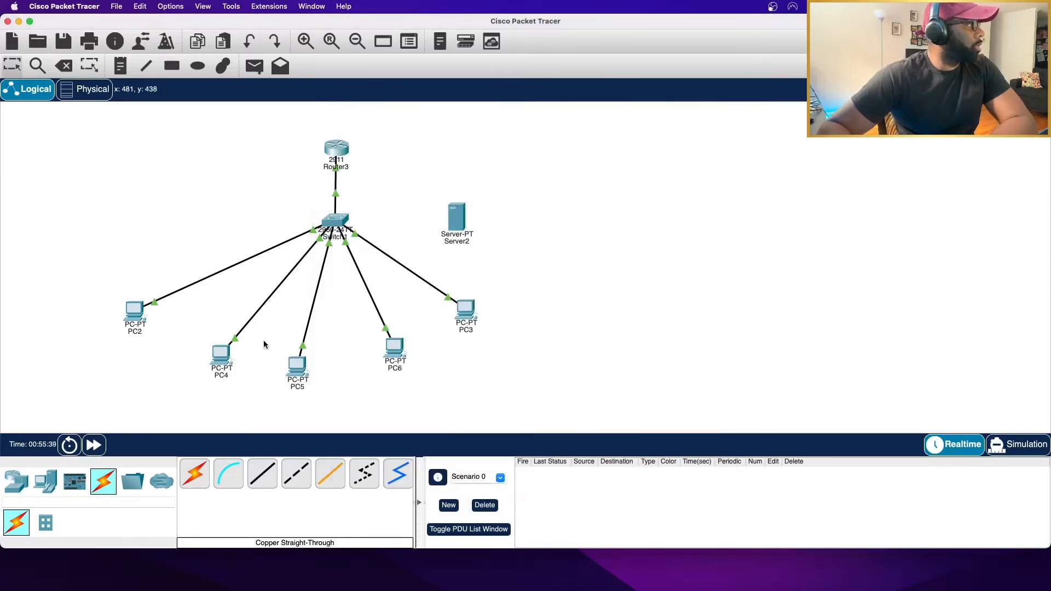
- Display the port-security summary in Switch1's command line with "do sh port-security"
{"action": "mouse_move", "coordinate": [456, 221]}
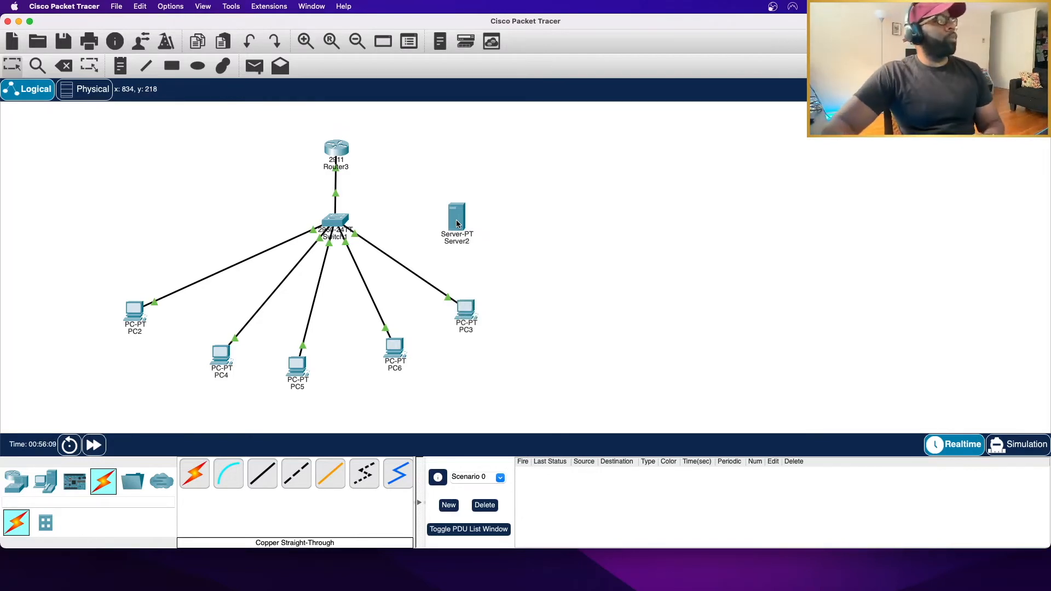
{"action": "left_click", "coordinate": [345, 224]}
{"action": "left_click_drag", "start_coordinate": [554, 360], "coordinate": [557, 351]}
{"action": "left_click", "coordinate": [556, 360]}
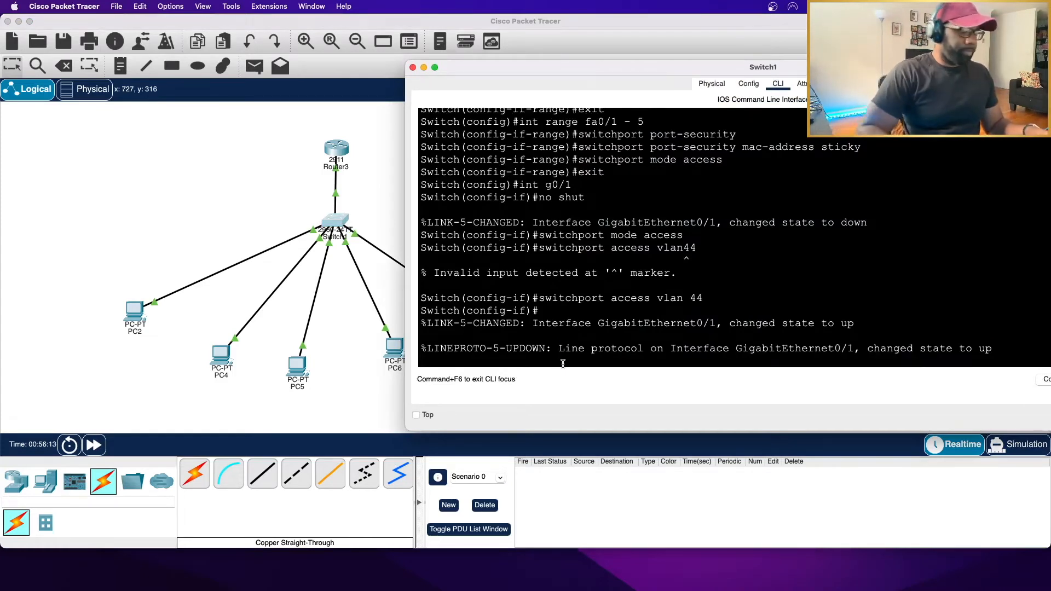
{"action": "key", "text": "Return"}
{"action": "key", "text": "Return"}
{"action": "key", "text": "Return"}
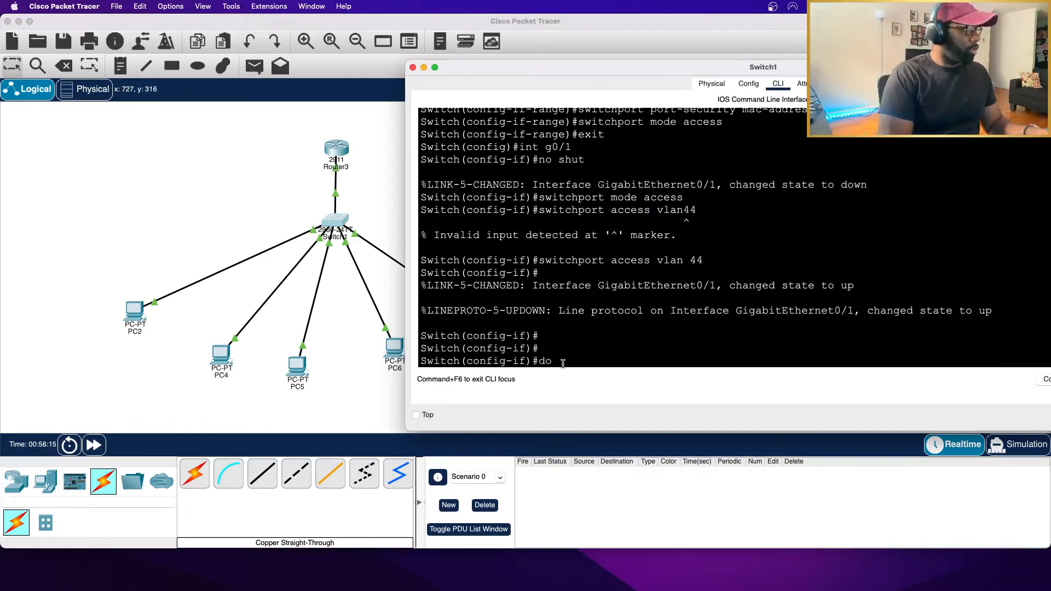
{"action": "type", "text": "do sh port-security"}
{"action": "key", "text": "Return"}
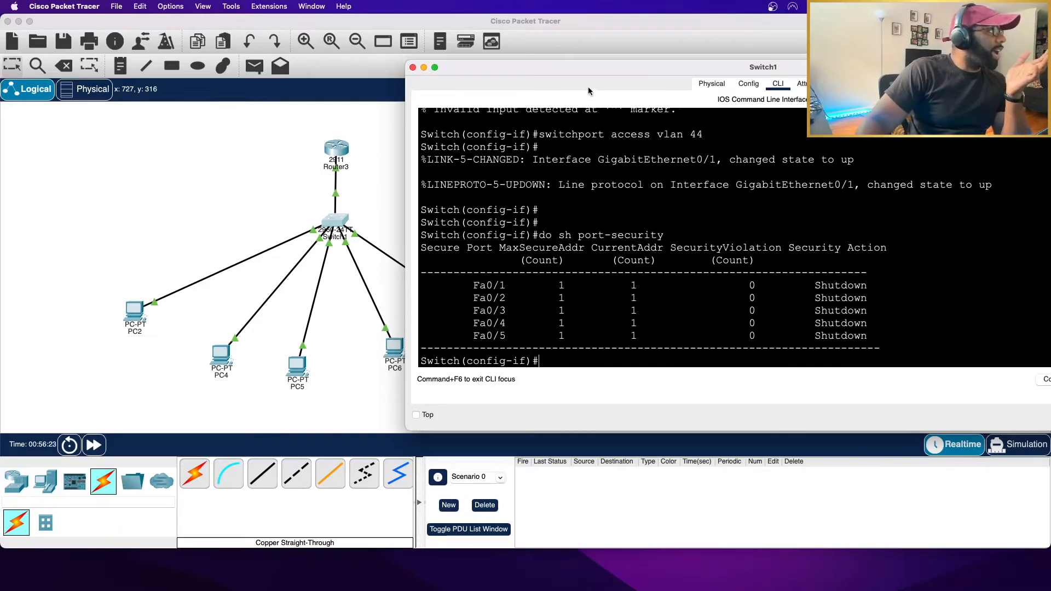
- Move and widen Switch1's window, then examine the secure address limits and security action for each port
{"action": "left_click_drag", "start_coordinate": [597, 67], "coordinate": [313, 90]}
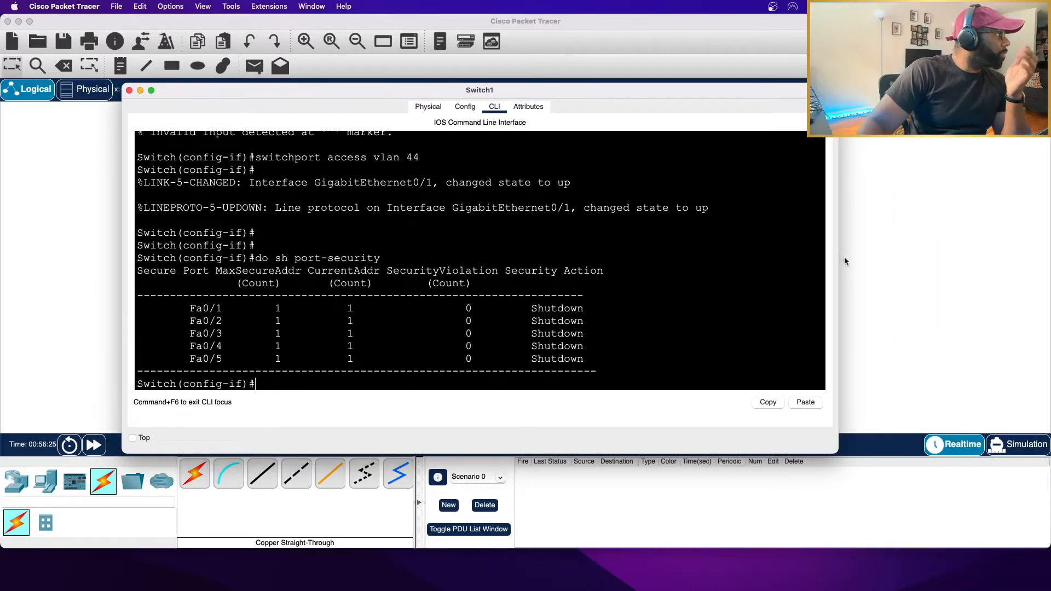
{"action": "left_click_drag", "start_coordinate": [837, 268], "coordinate": [920, 265]}
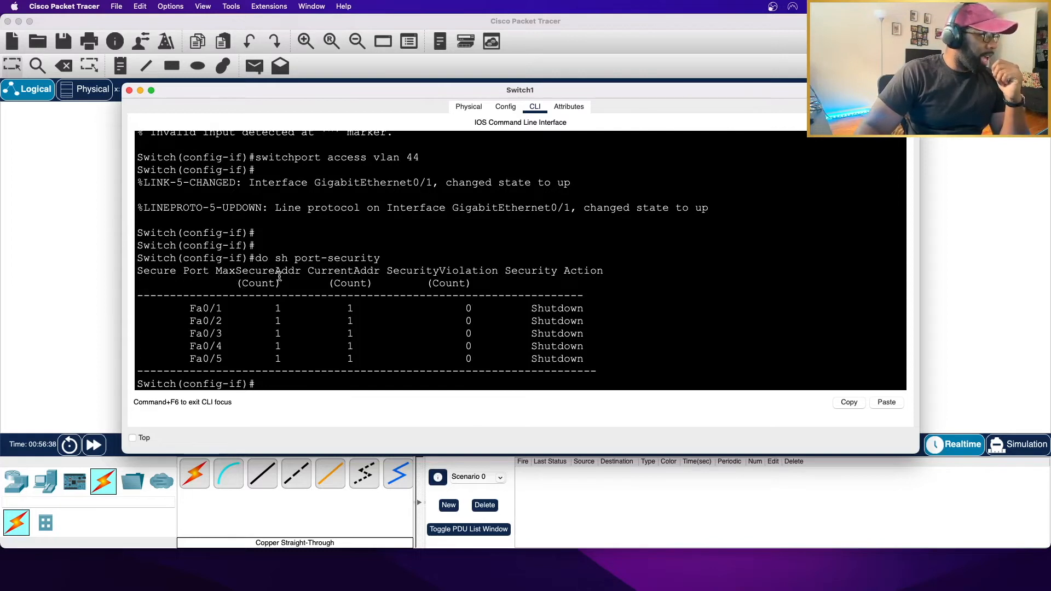
{"action": "left_click_drag", "start_coordinate": [275, 308], "coordinate": [291, 356]}
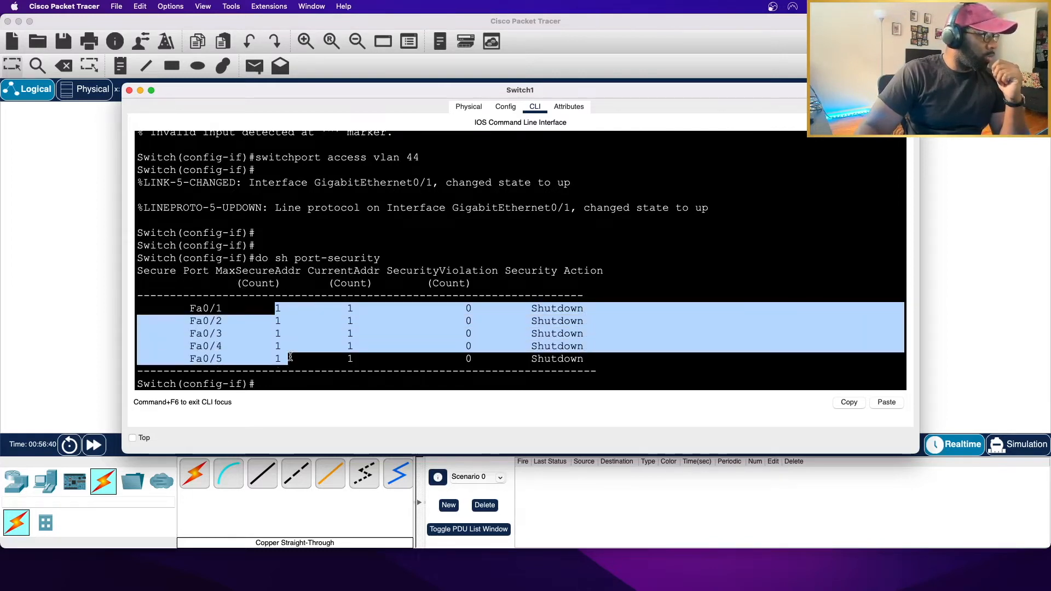
{"action": "left_click", "coordinate": [356, 323]}
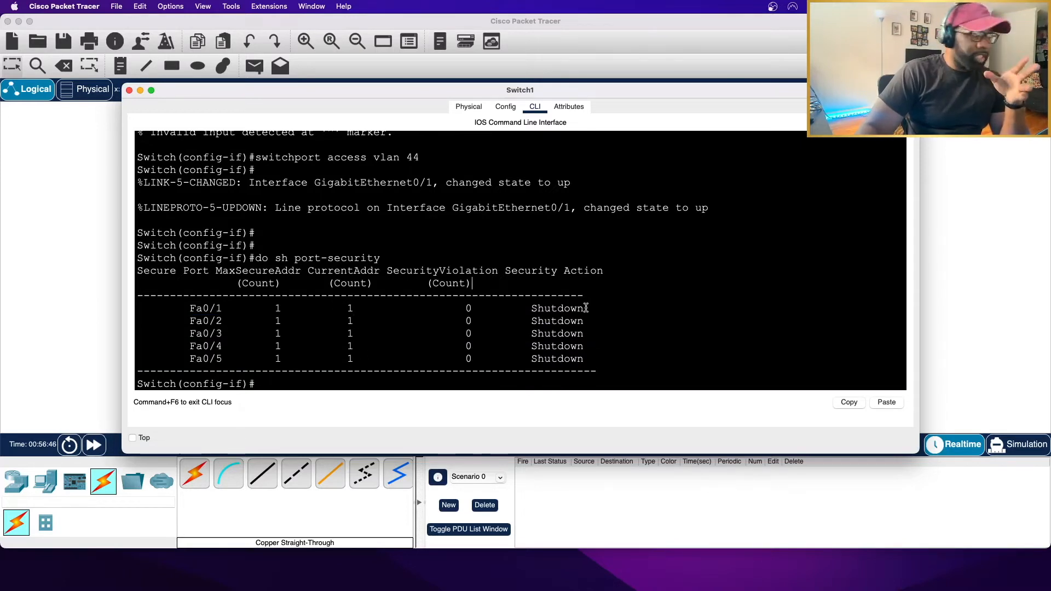
{"action": "scroll", "coordinate": [316, 383], "scroll_direction": "down", "scroll_amount": 1}
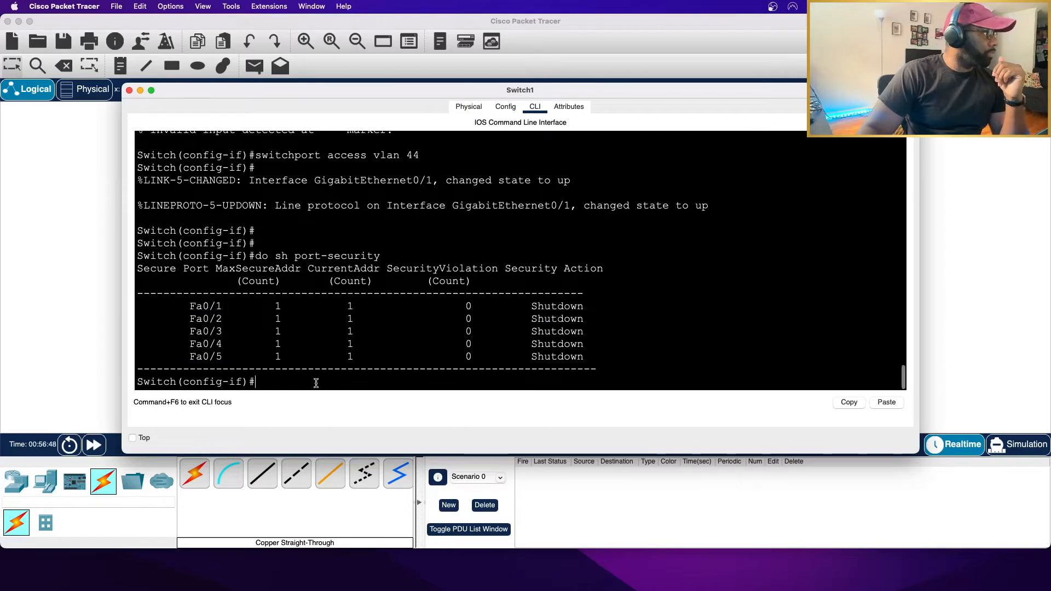
{"action": "left_click_drag", "start_coordinate": [504, 268], "coordinate": [606, 278]}
{"action": "left_click", "coordinate": [572, 307]}
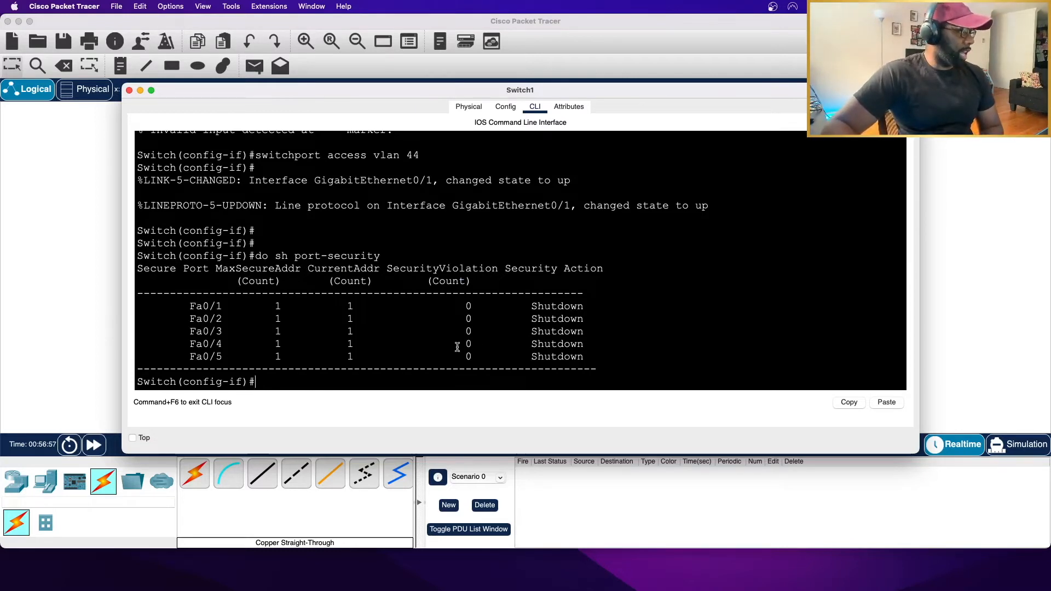
{"action": "left_click", "coordinate": [97, 277]}
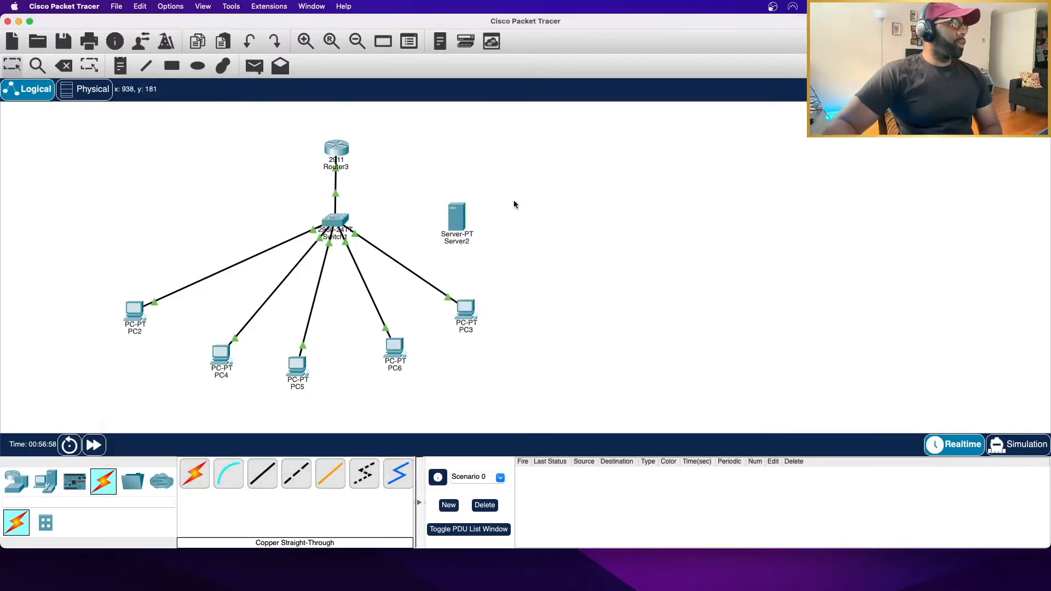
{"action": "left_click", "coordinate": [457, 218]}
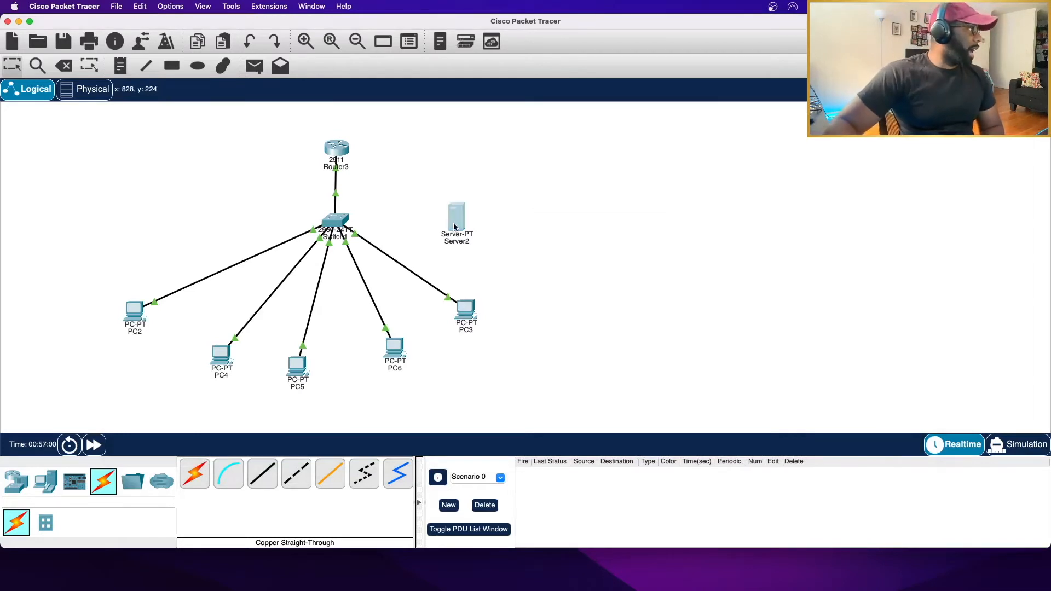
{"action": "left_click", "coordinate": [270, 421]}
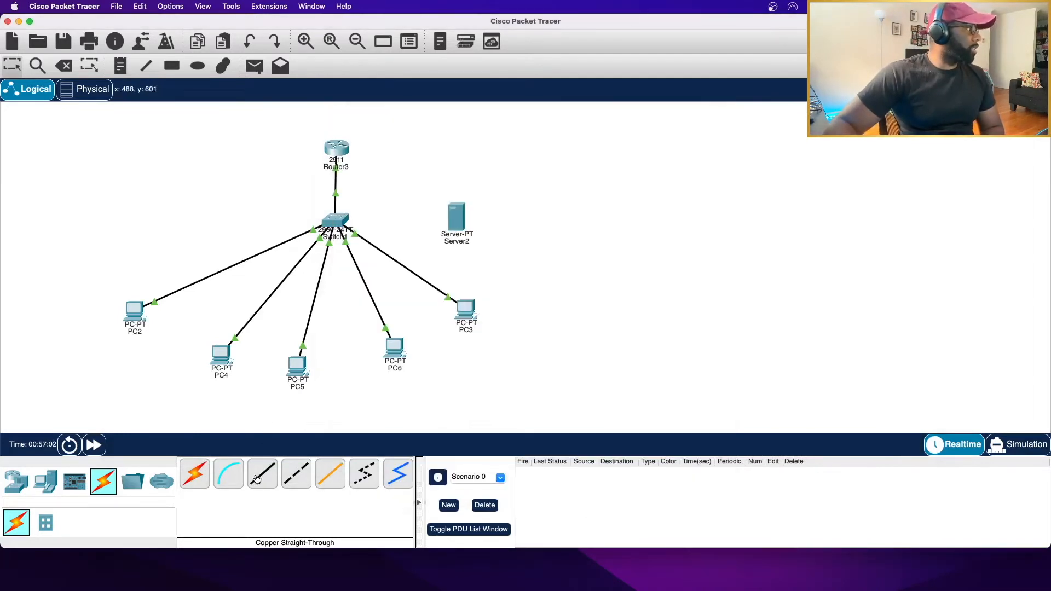
{"action": "left_click", "coordinate": [257, 479]}
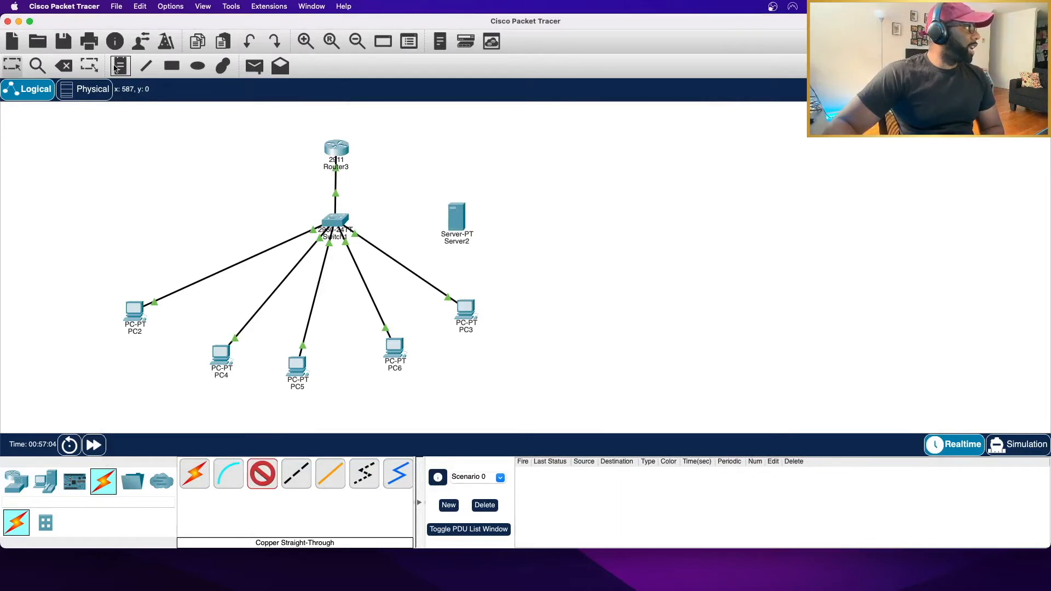
{"action": "key", "text": "Escape"}
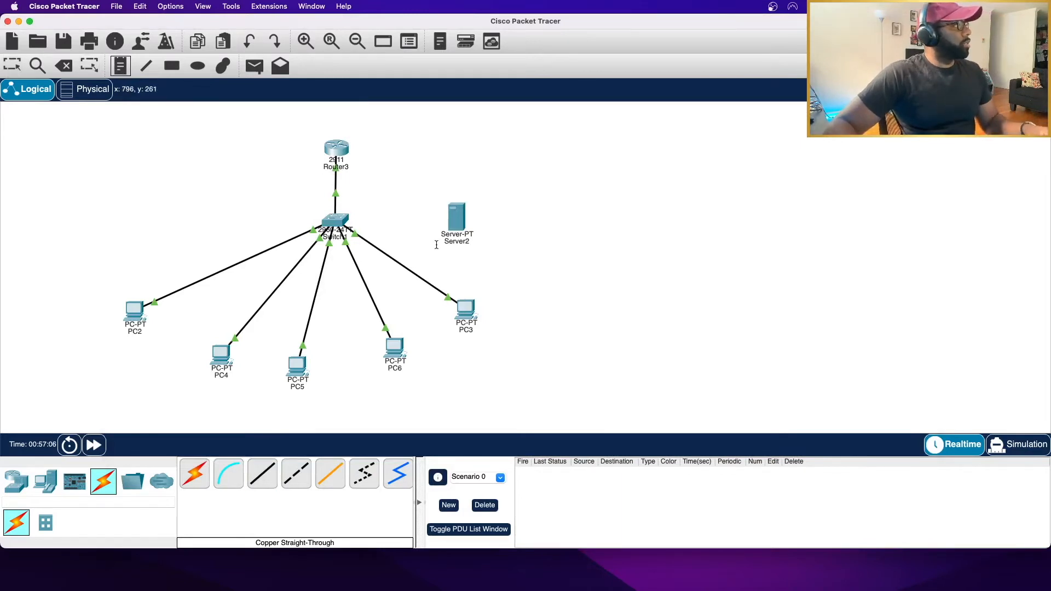
- Add a note reading "Bad Guy" below Server2 and move it over the server's type label
{"action": "left_click", "coordinate": [457, 240]}
{"action": "type", "text": "B"}
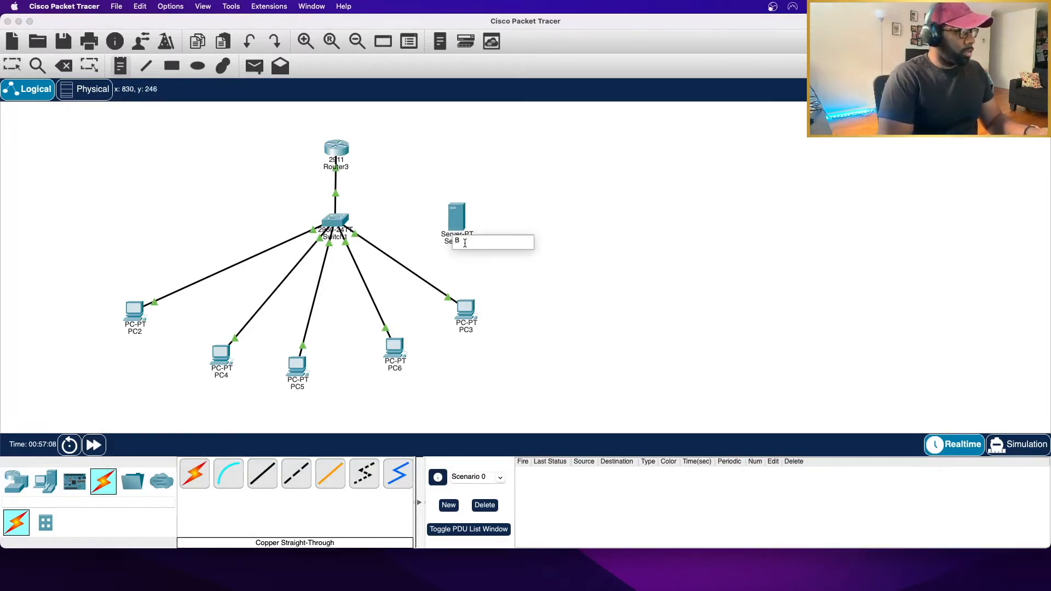
{"action": "type", "text": "an Guy"}
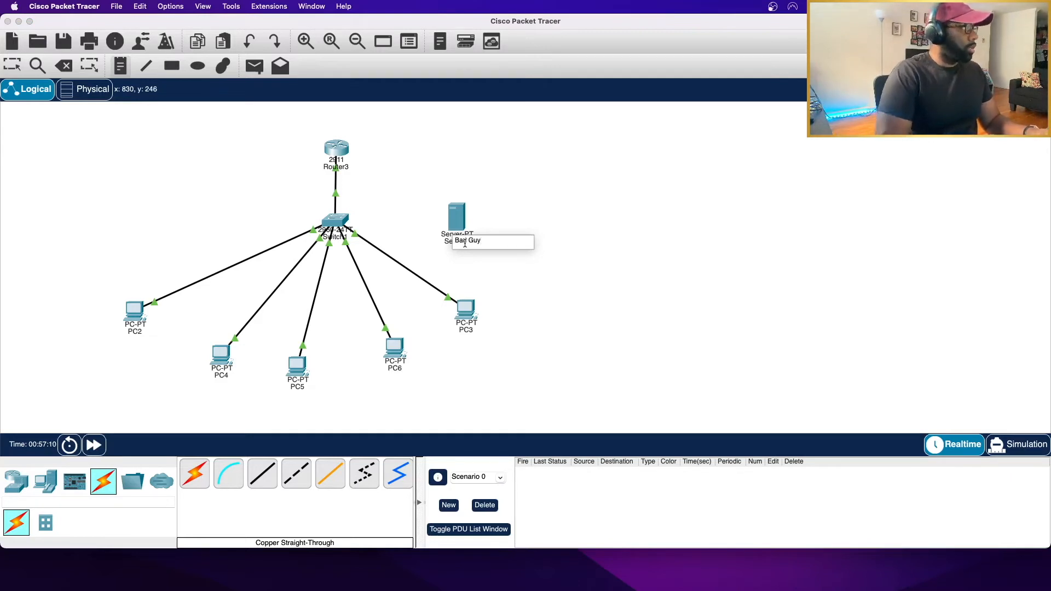
{"action": "key", "text": "Return"}
{"action": "left_click", "coordinate": [485, 243]}
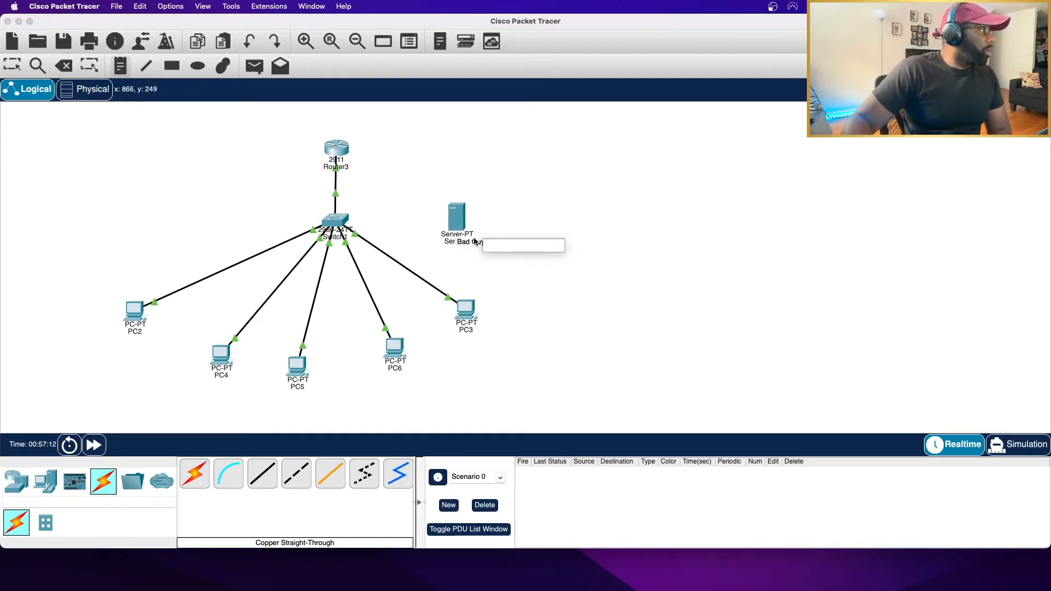
{"action": "left_click", "coordinate": [64, 66]}
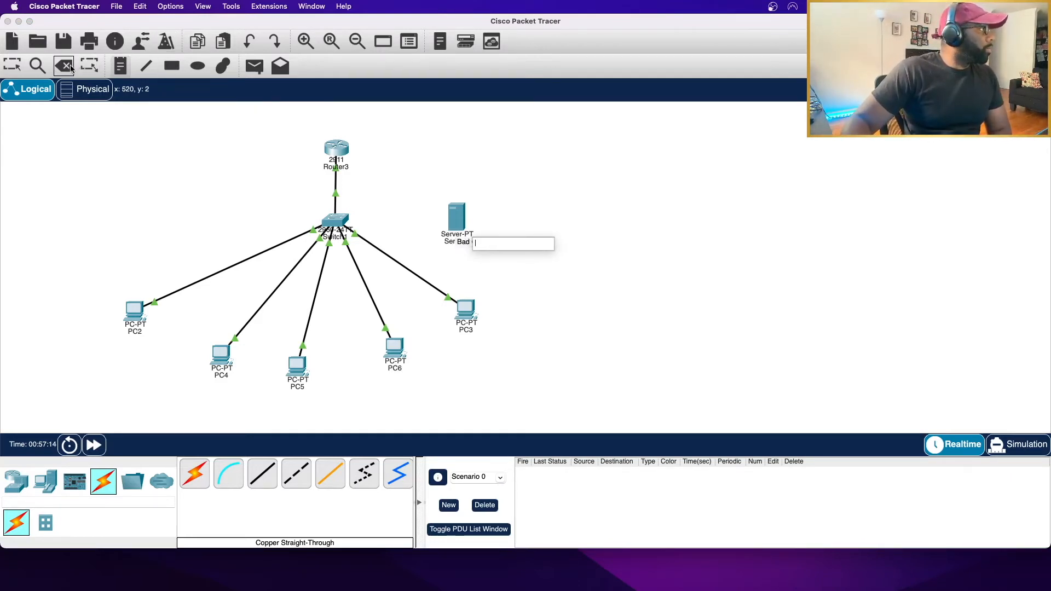
{"action": "left_click", "coordinate": [18, 60]}
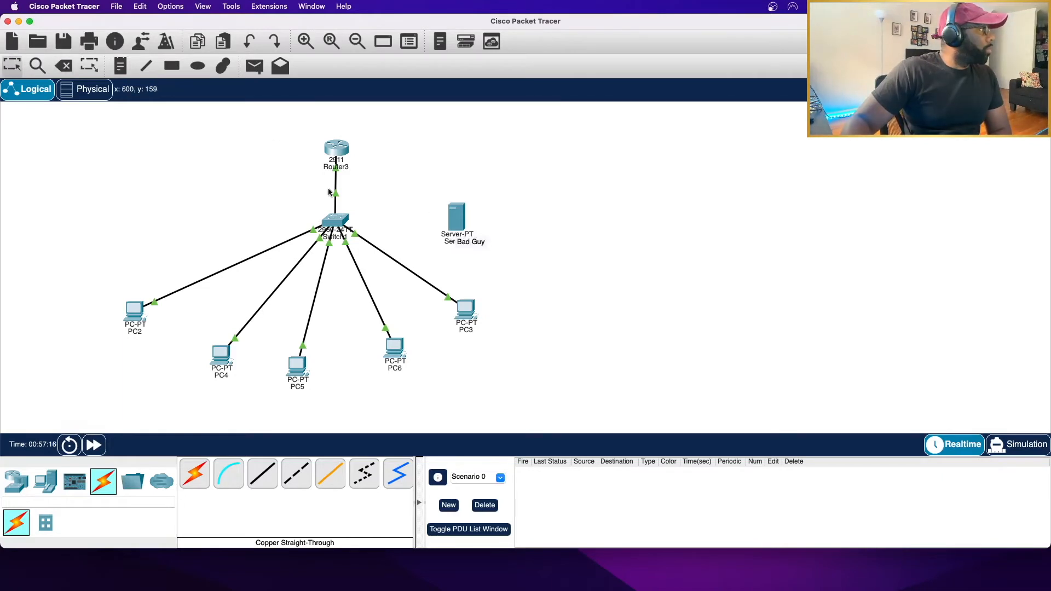
{"action": "left_click_drag", "start_coordinate": [465, 238], "coordinate": [463, 240]}
- Connect Server2 to Switch1's GigabitEthernet0/2 port with a copper straight-through cable
{"action": "left_click", "coordinate": [262, 474]}
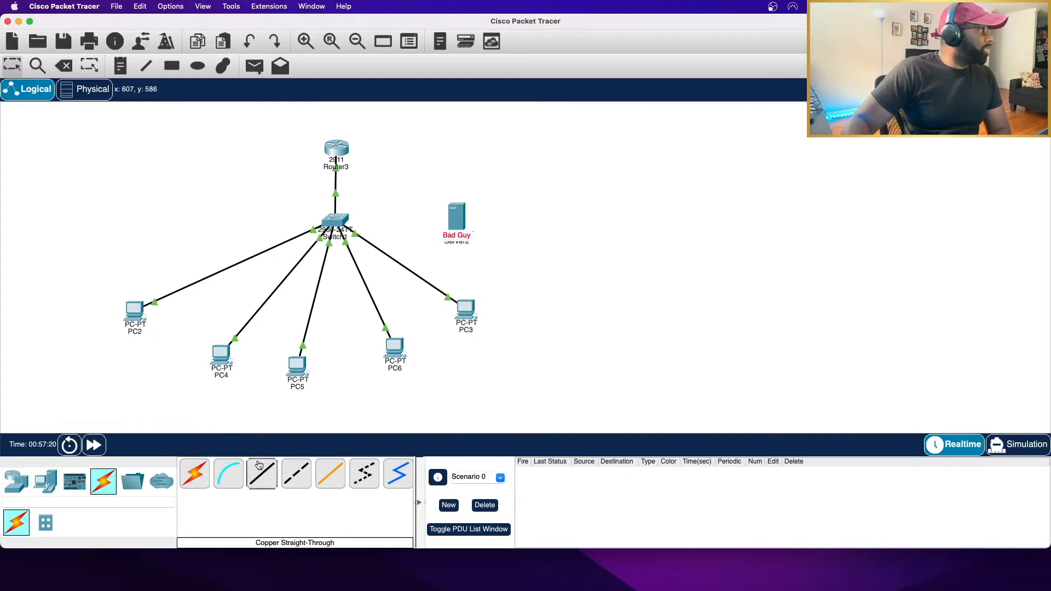
{"action": "left_click", "coordinate": [462, 211]}
{"action": "left_click", "coordinate": [478, 218]}
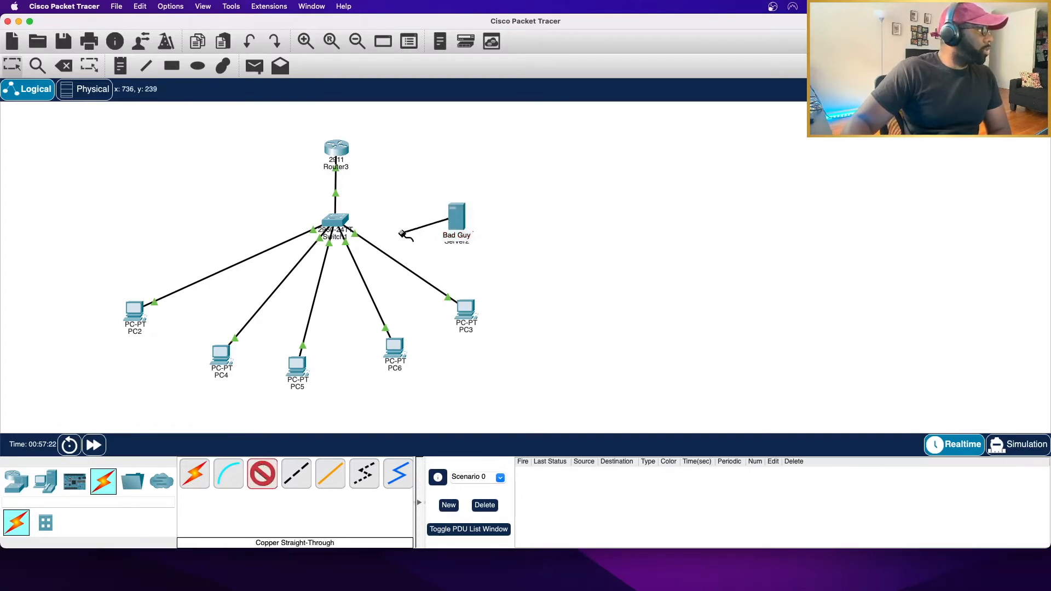
{"action": "left_click", "coordinate": [343, 220]}
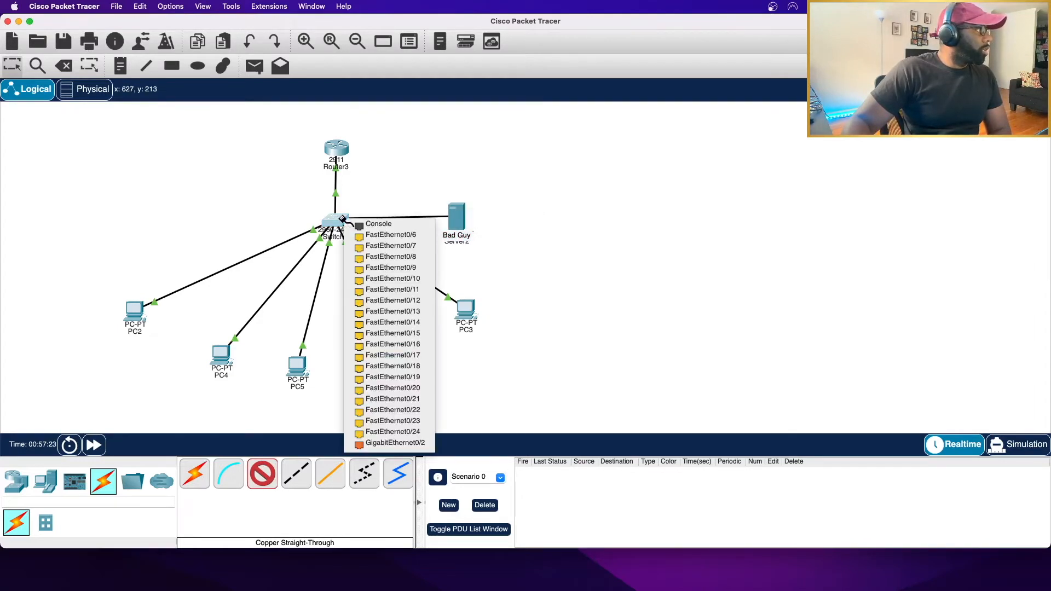
{"action": "left_click", "coordinate": [405, 445]}
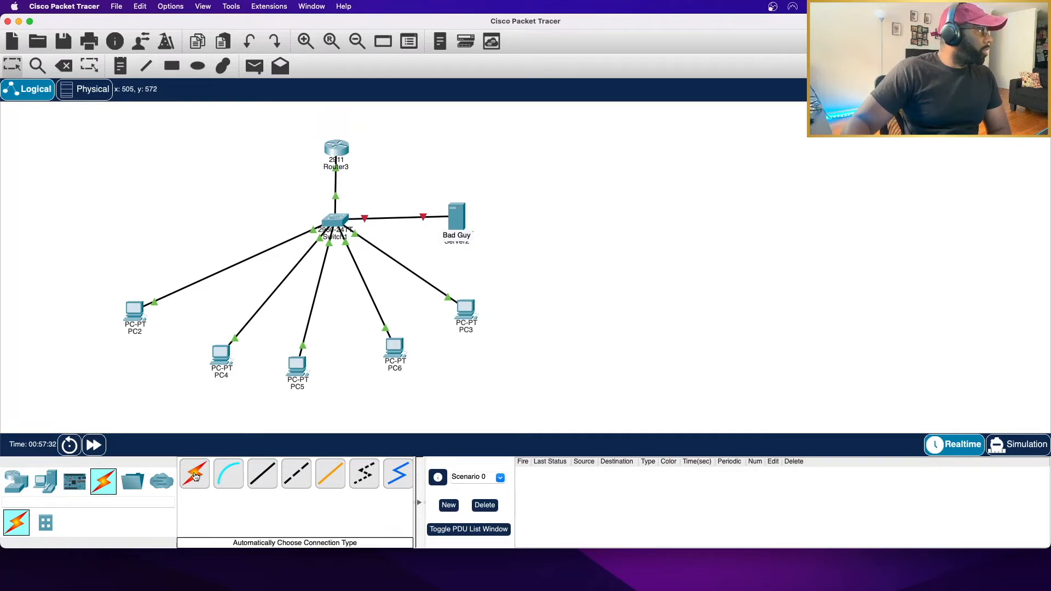
- Replace Server2's link to Switch1 with a copper straight-through cable to the switch's FastEthernet0/17 port
{"action": "left_click", "coordinate": [262, 473]}
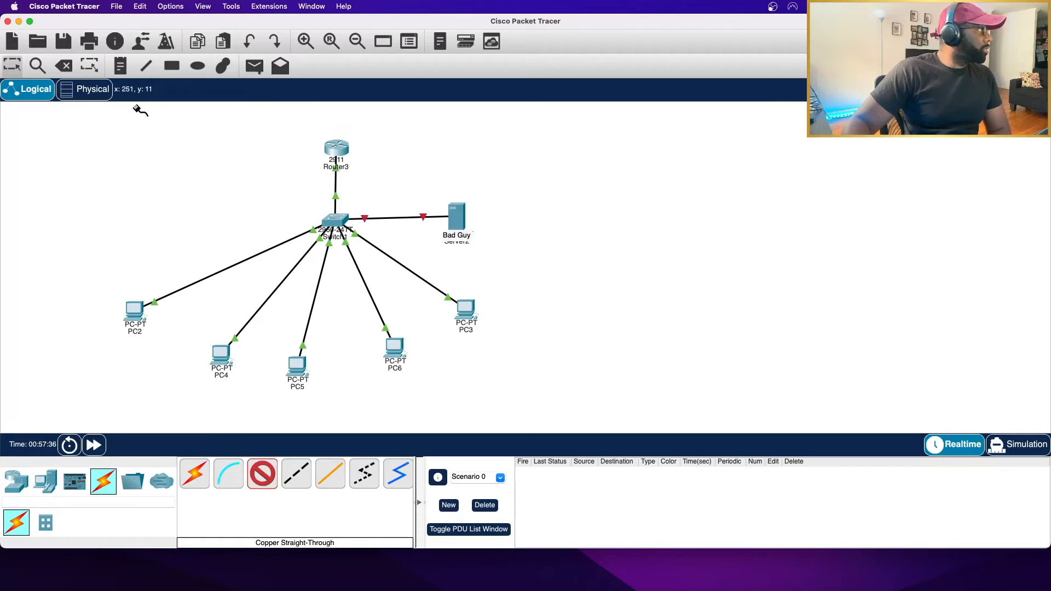
{"action": "left_click", "coordinate": [63, 66]}
{"action": "left_click", "coordinate": [407, 218]}
{"action": "left_click", "coordinate": [262, 474]}
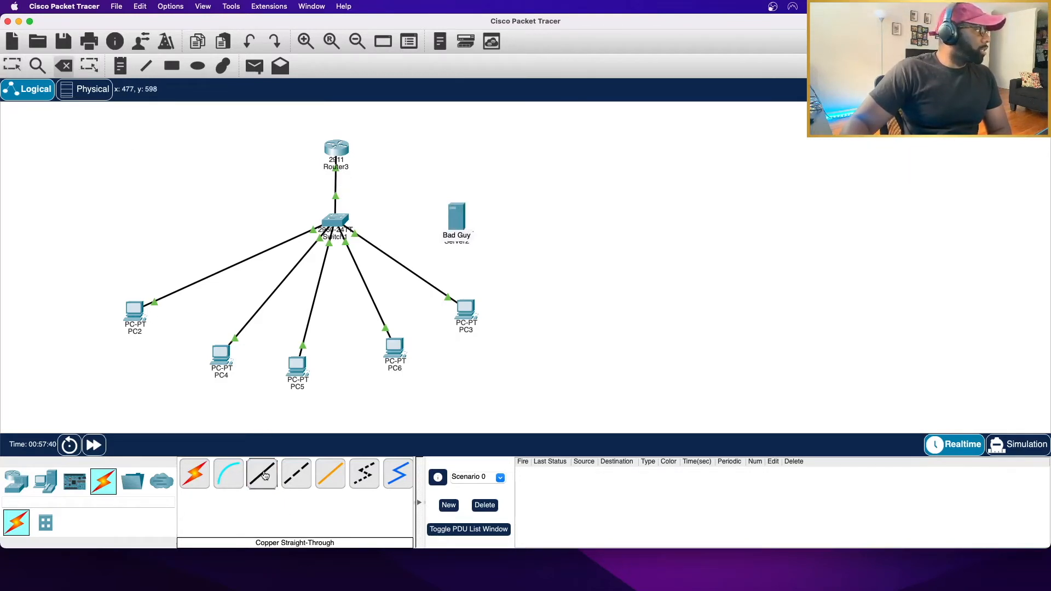
{"action": "left_click", "coordinate": [470, 225]}
{"action": "left_click", "coordinate": [492, 221]}
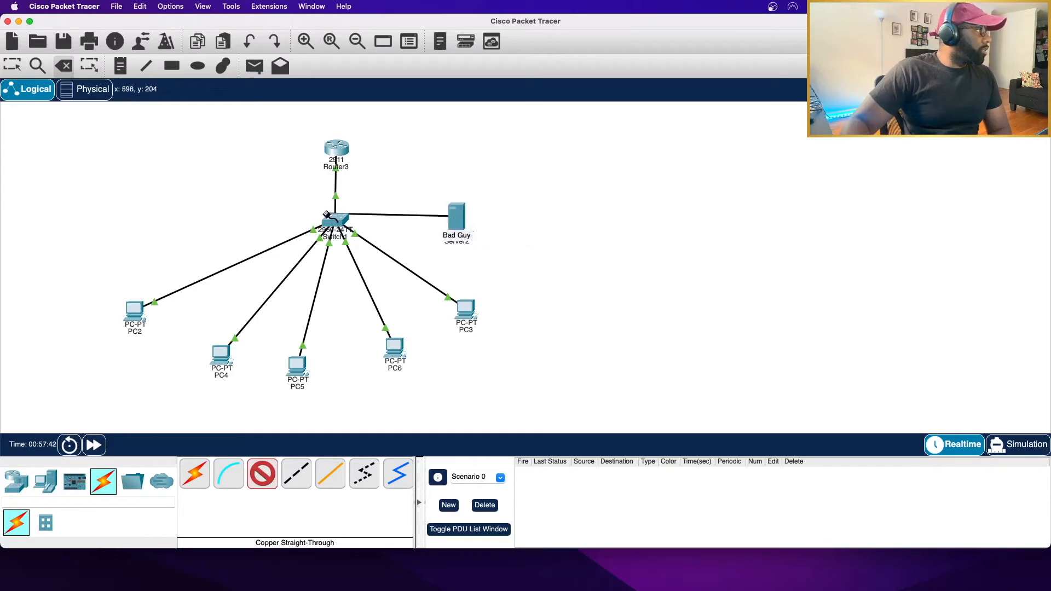
{"action": "left_click", "coordinate": [333, 219]}
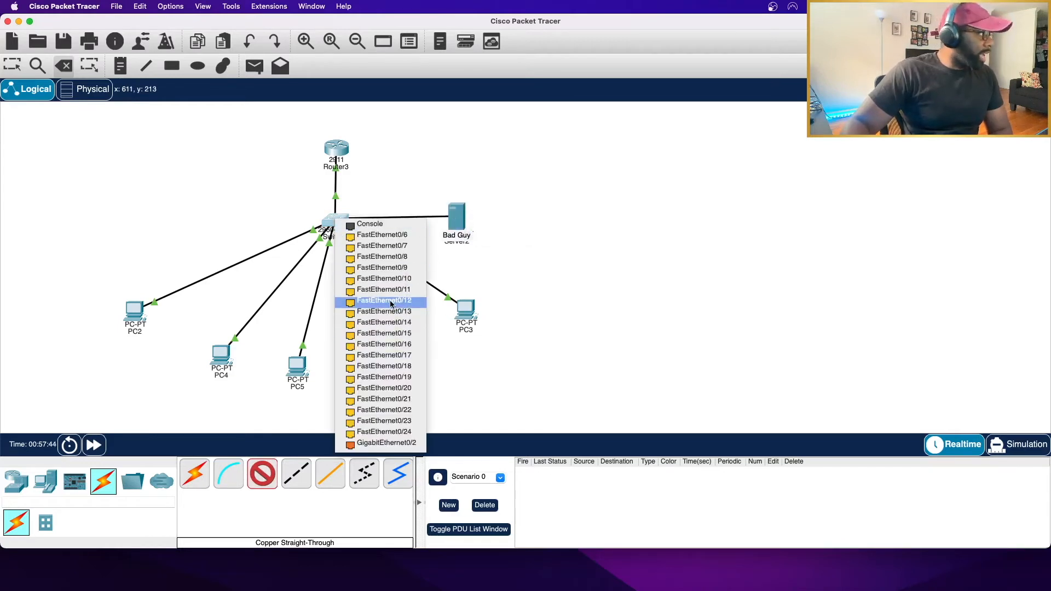
{"action": "left_click", "coordinate": [400, 358]}
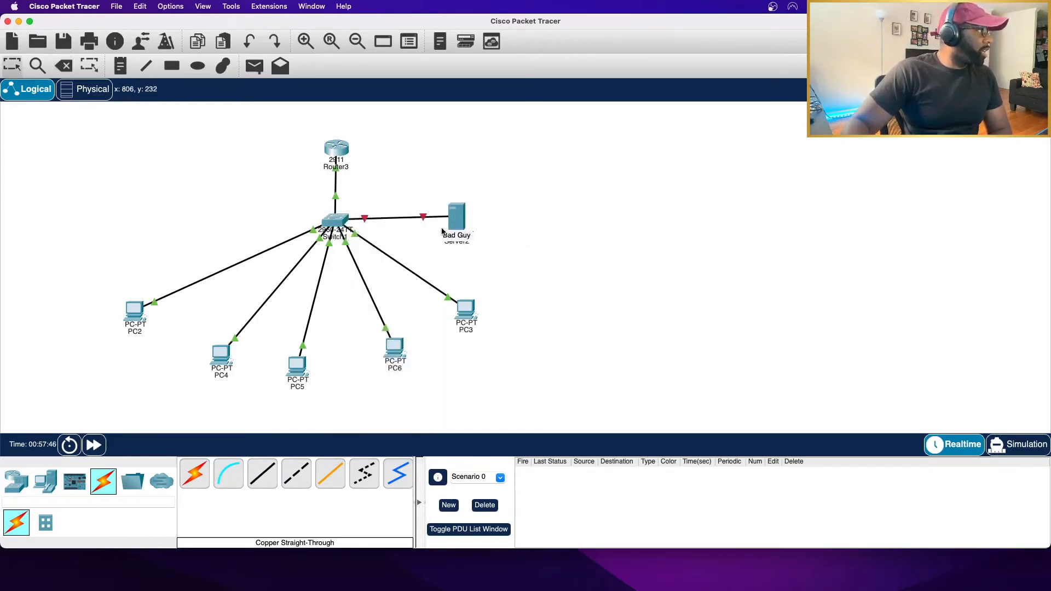
- Delete Server2's current link and cable the server to Switch1's FastEthernet0/9 port with copper straight-through
{"action": "left_click", "coordinate": [63, 66]}
{"action": "left_click", "coordinate": [411, 219]}
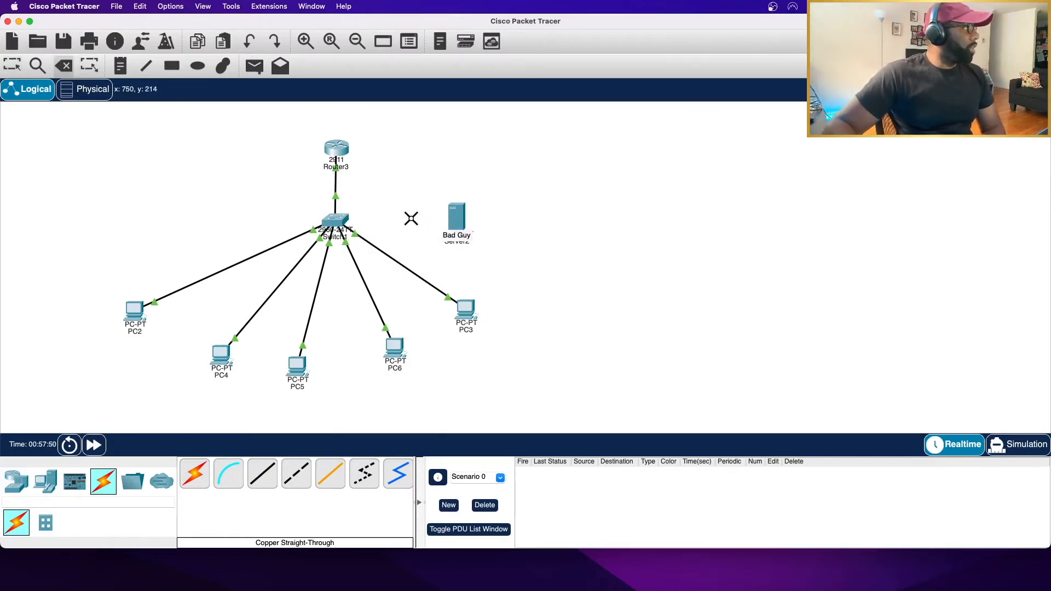
{"action": "left_click", "coordinate": [262, 481]}
{"action": "left_click", "coordinate": [454, 225]}
{"action": "left_click", "coordinate": [473, 231]}
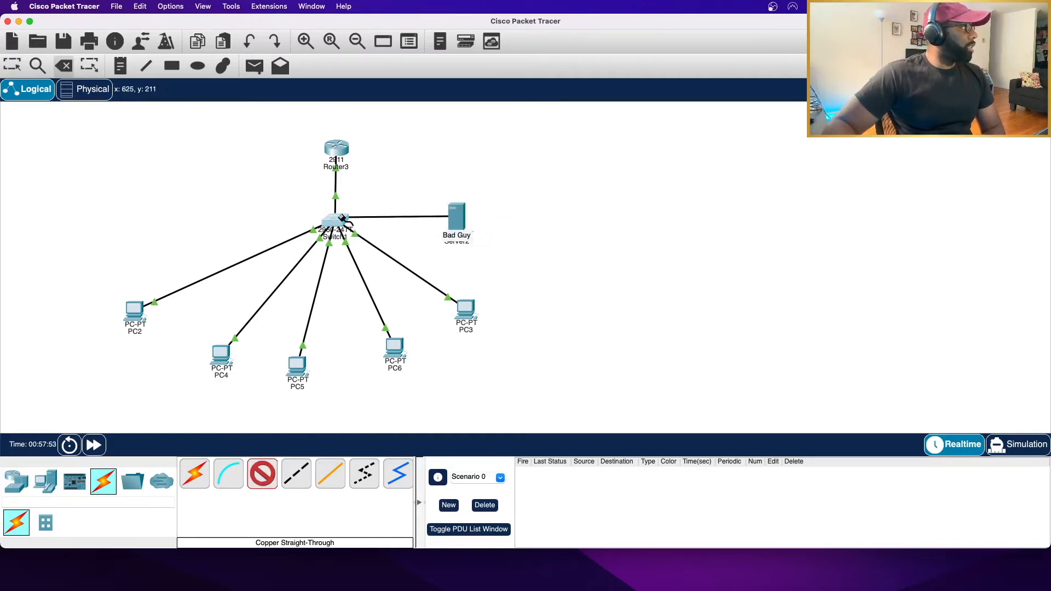
{"action": "left_click", "coordinate": [341, 220]}
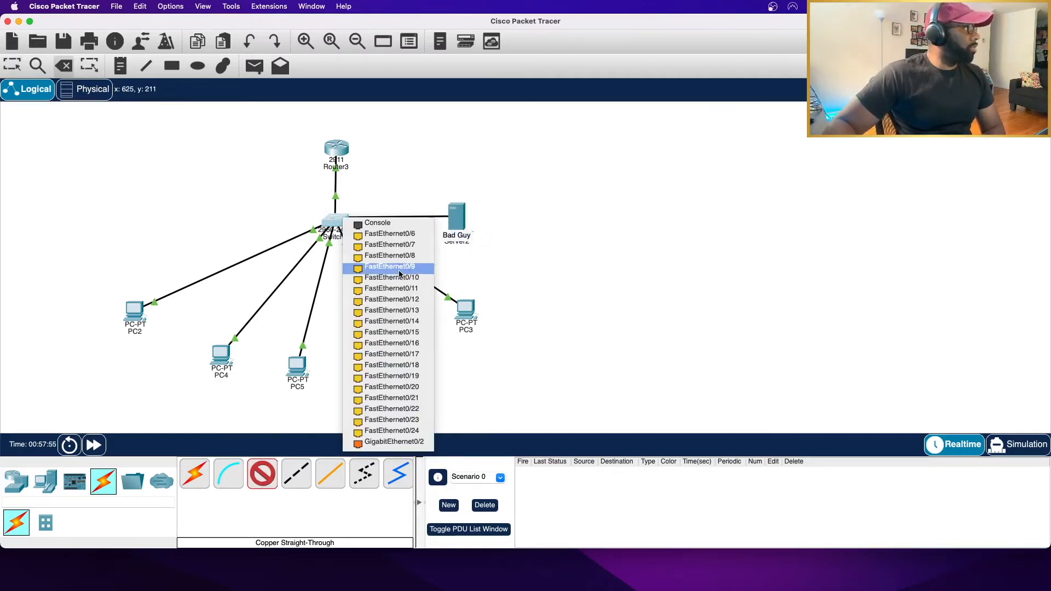
{"action": "left_click", "coordinate": [399, 268]}
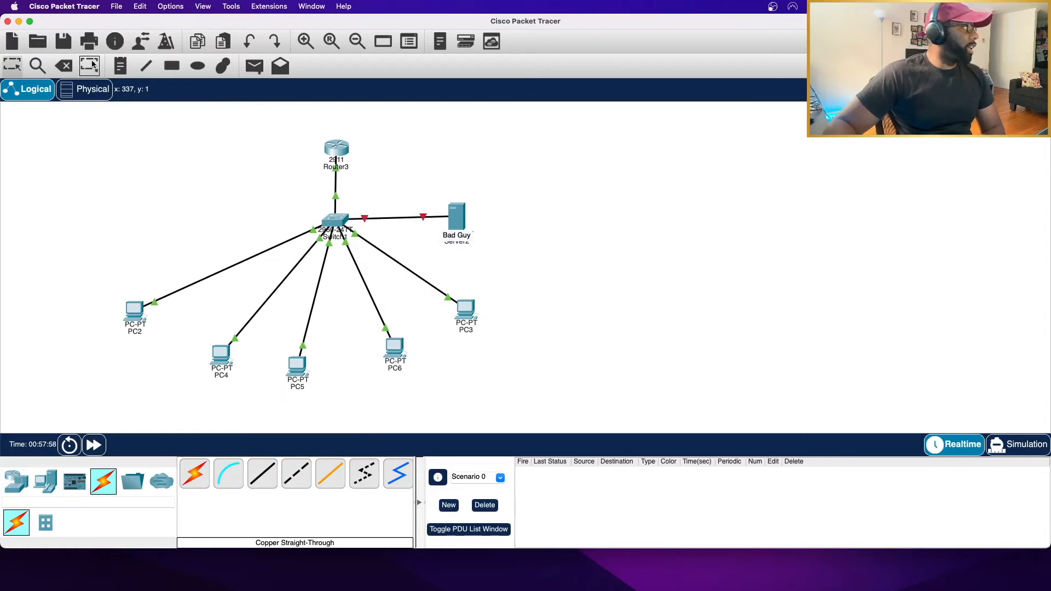
- Delete the cable between Server2 and Switch1
{"action": "left_click", "coordinate": [63, 65]}
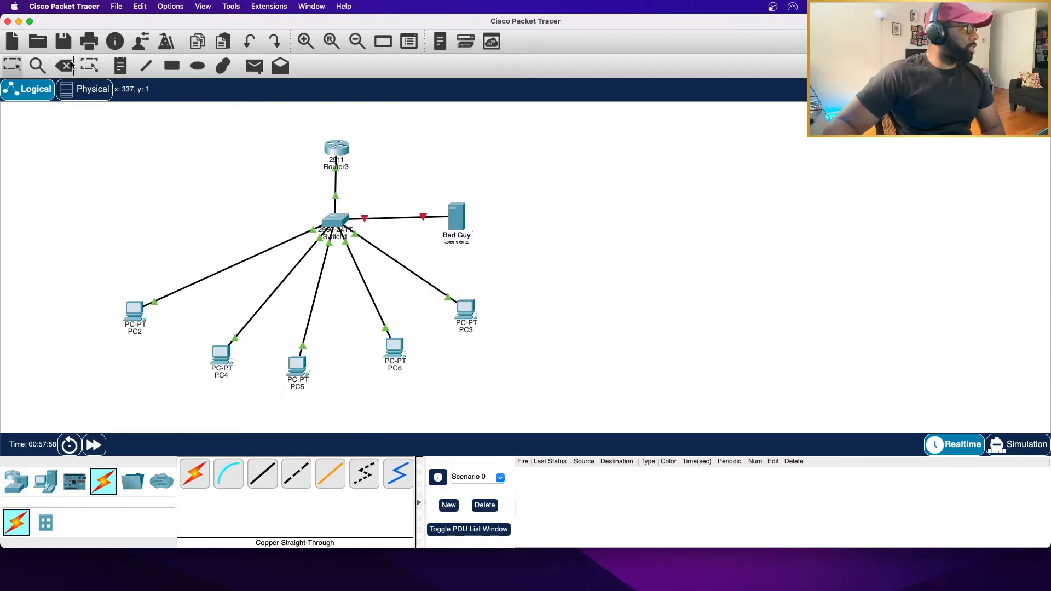
{"action": "left_click", "coordinate": [397, 218]}
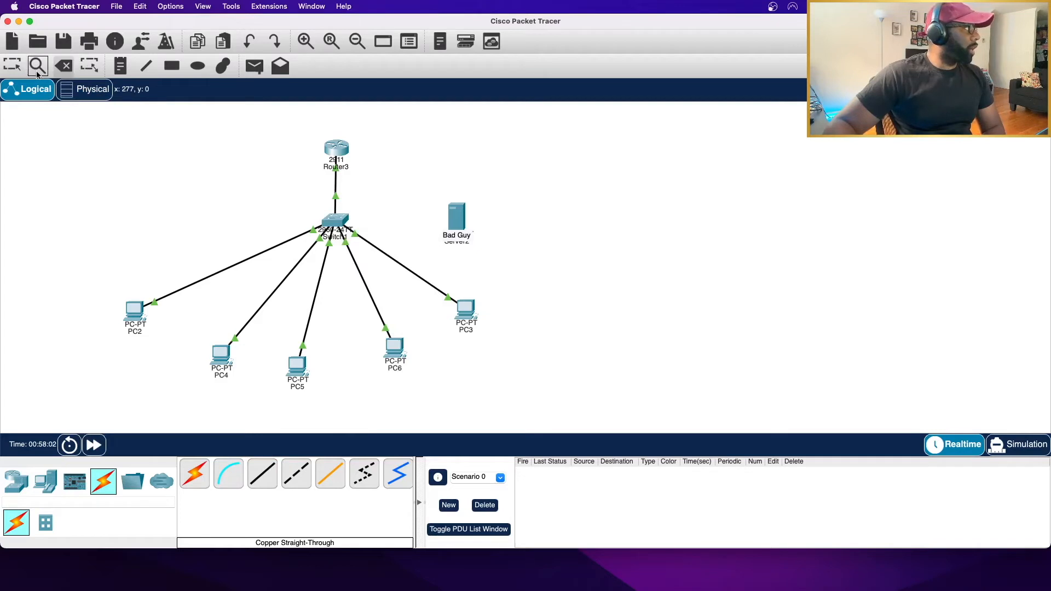
{"action": "left_click", "coordinate": [262, 473]}
{"action": "left_click", "coordinate": [457, 217]}
{"action": "left_click", "coordinate": [476, 222]}
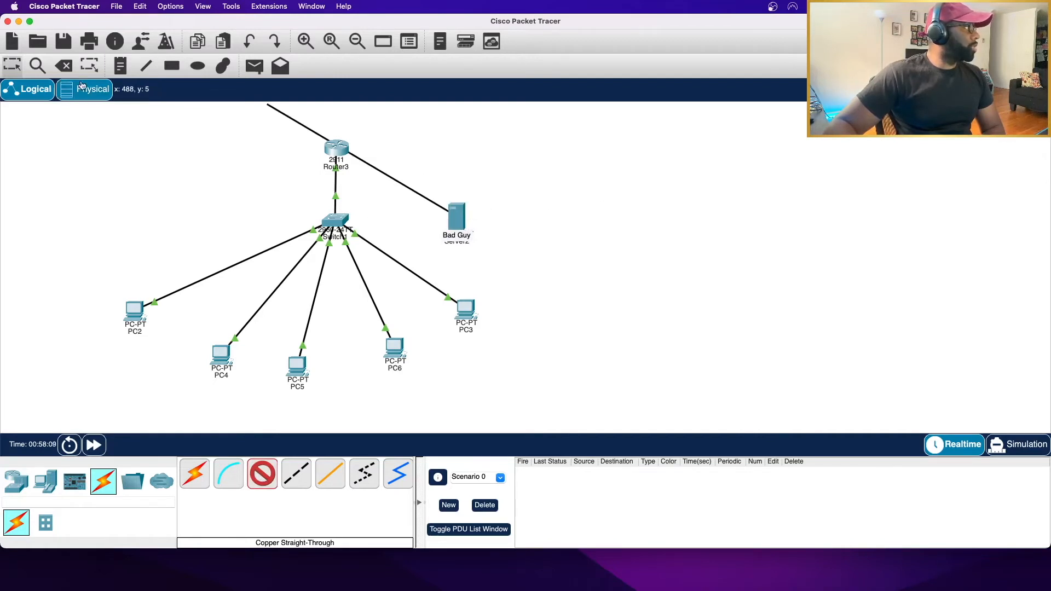
- Delete PC3's cable to Switch1 and connect Server2 to the freed FastEthernet0/5 port with a copper straight-through cable
{"action": "left_click", "coordinate": [64, 66]}
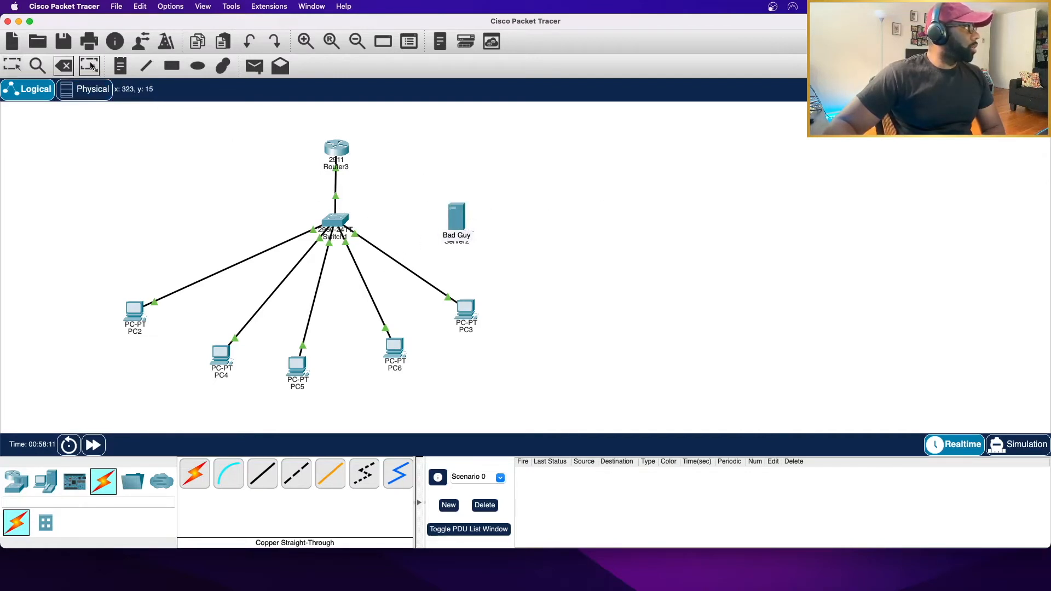
{"action": "left_click", "coordinate": [381, 251]}
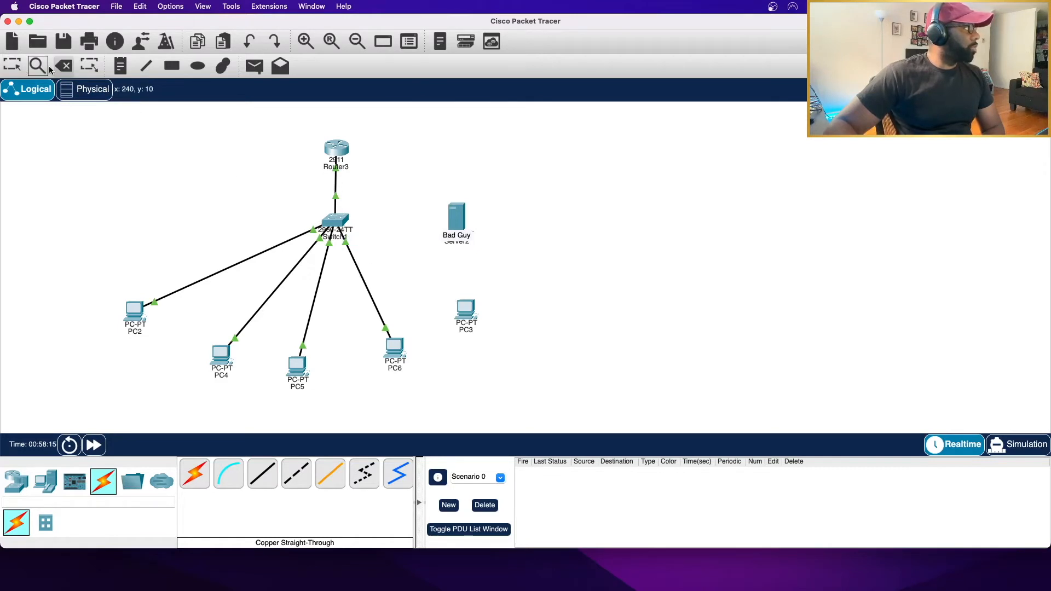
{"action": "left_click", "coordinate": [260, 474]}
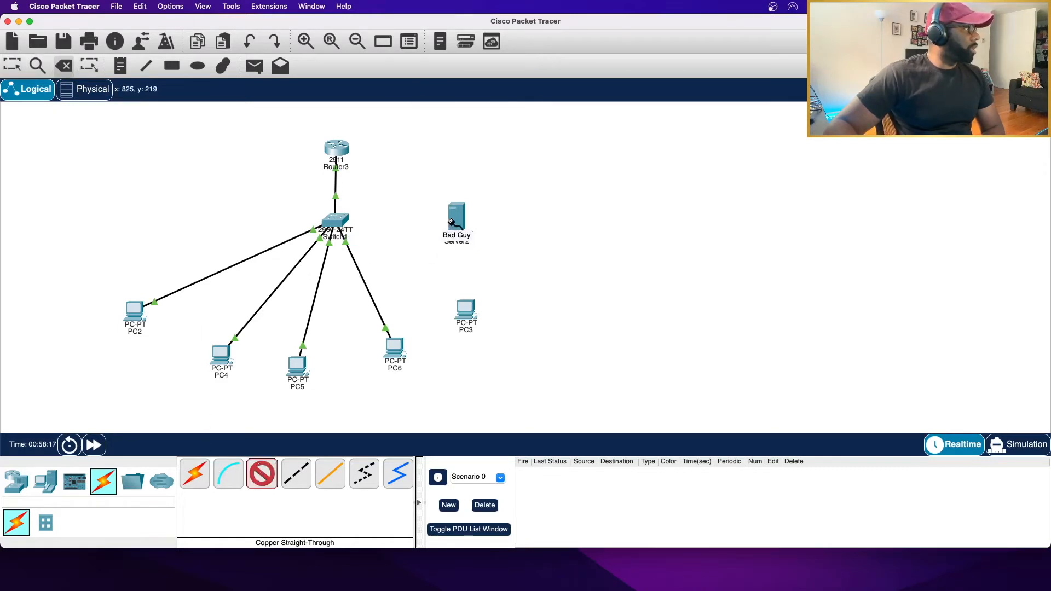
{"action": "left_click", "coordinate": [457, 220]}
{"action": "left_click", "coordinate": [471, 226]}
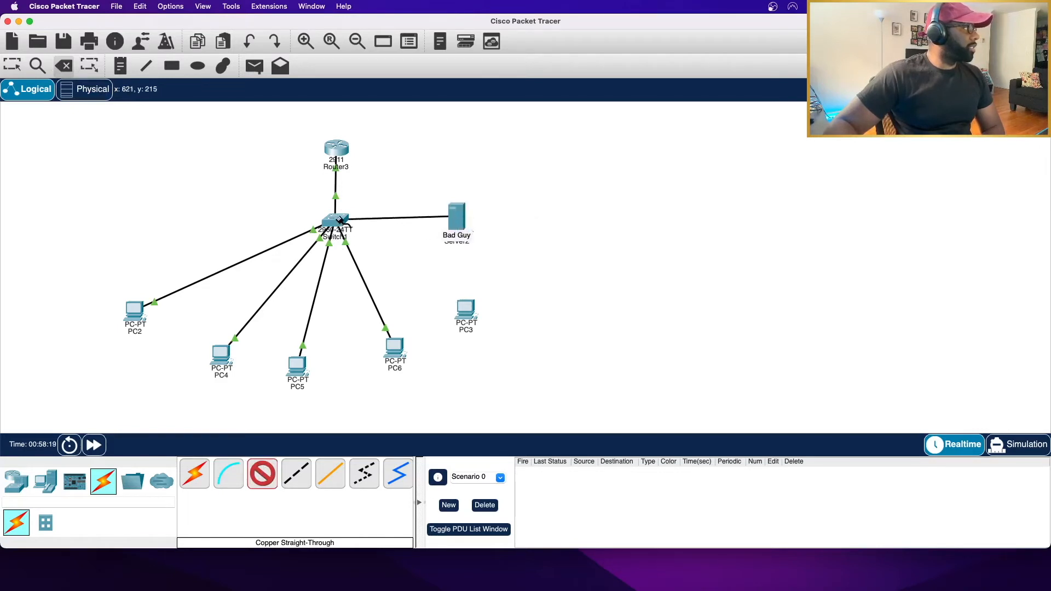
{"action": "left_click", "coordinate": [336, 221]}
{"action": "left_click", "coordinate": [371, 236]}
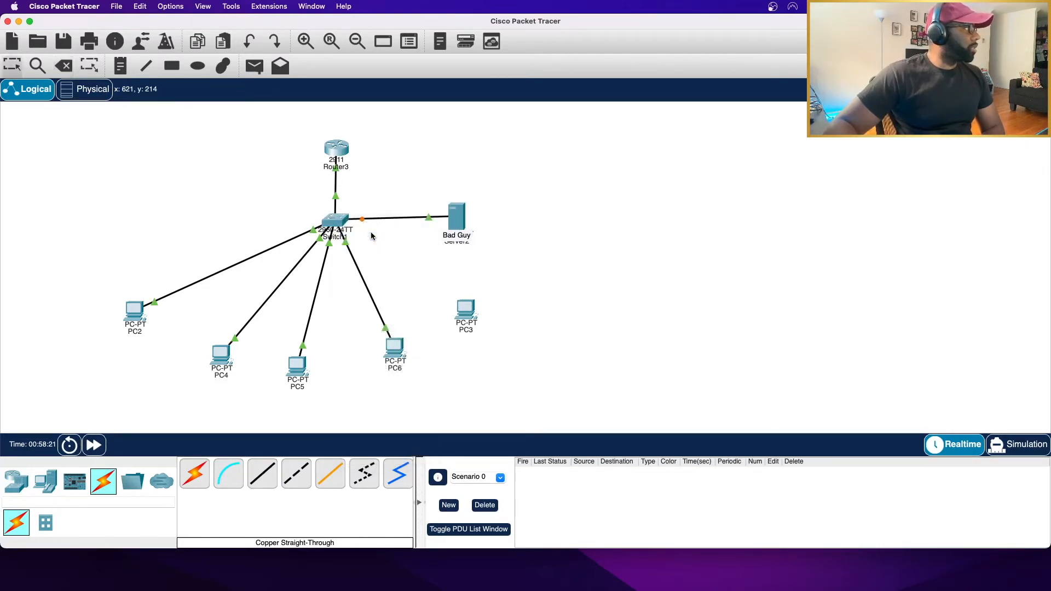
- Configure Server2's static IPv4 address 192.168.30.10, subnet mask 255.255.255.0, default gateway 192.168.30.30 and DNS server 1.1.1.1
{"action": "left_click", "coordinate": [461, 222]}
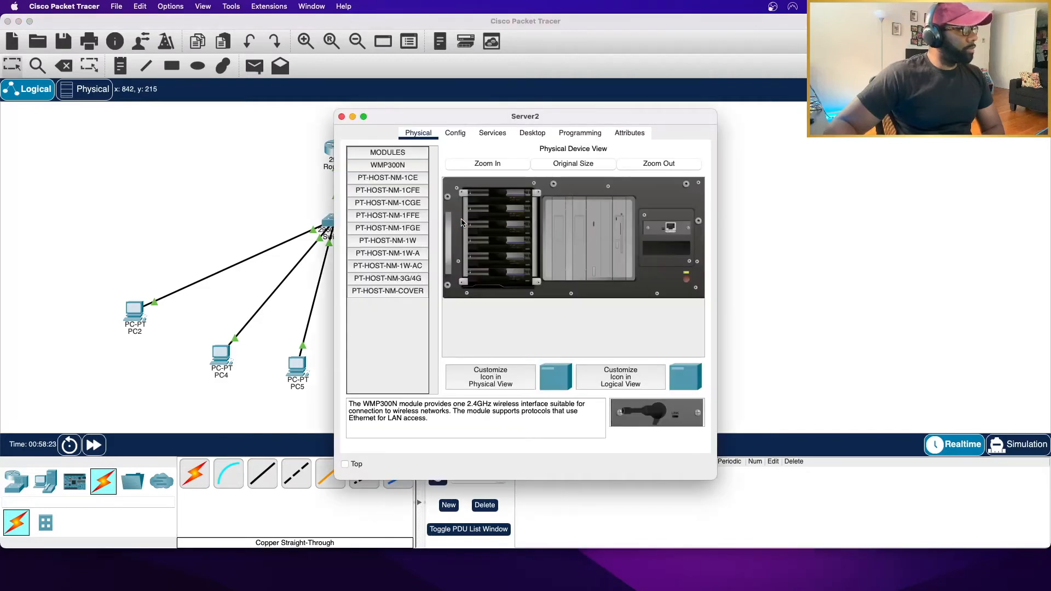
{"action": "left_click", "coordinate": [533, 134]}
{"action": "left_click", "coordinate": [455, 133]}
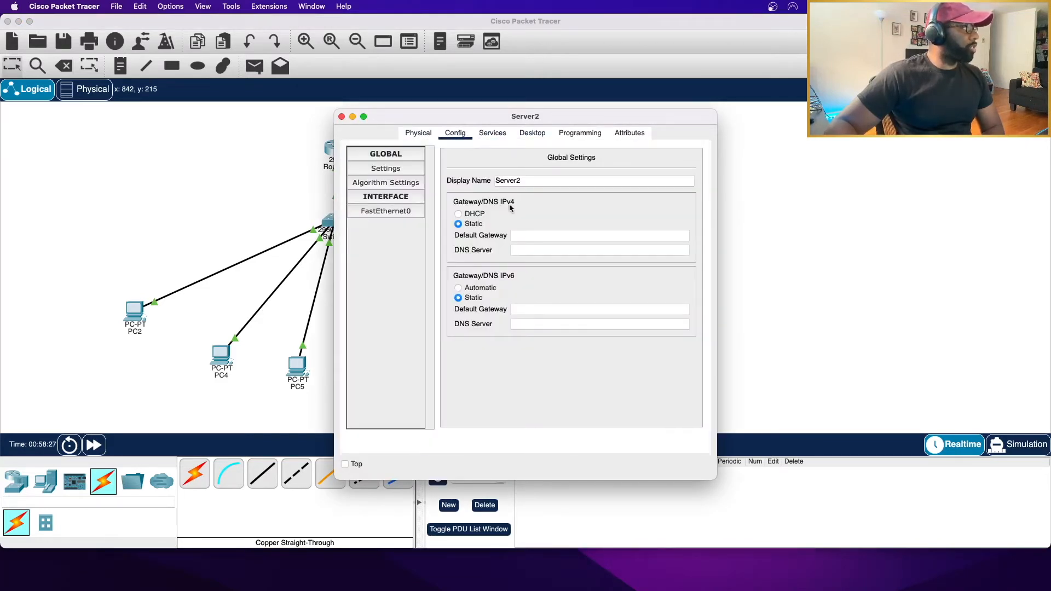
{"action": "left_click", "coordinate": [496, 134]}
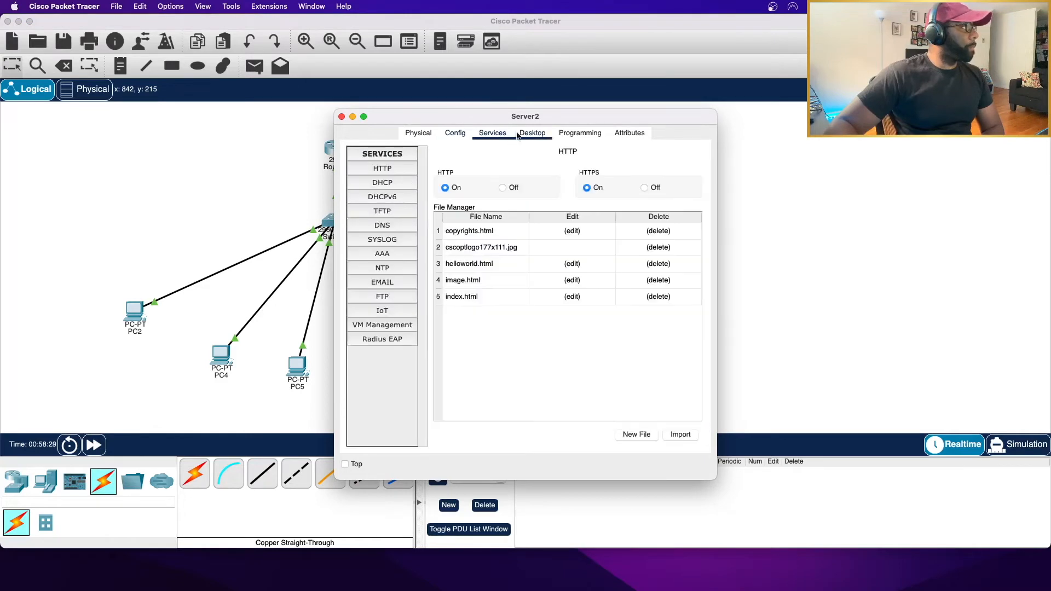
{"action": "left_click", "coordinate": [521, 134]}
{"action": "left_click", "coordinate": [367, 213]}
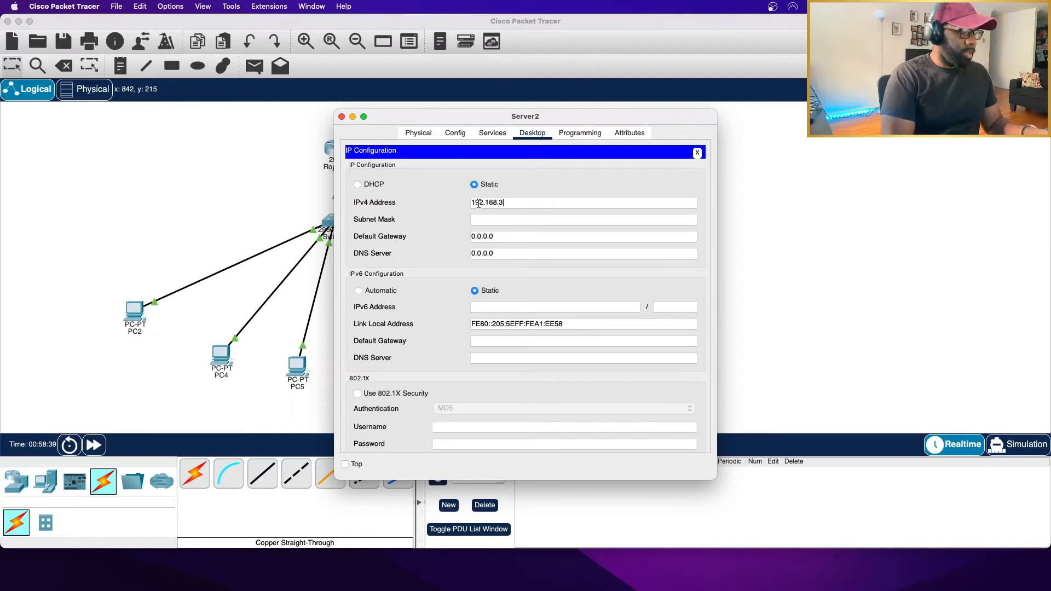
{"action": "key", "text": "Tab"}
{"action": "key", "text": "Tab"}
{"action": "type", "text": "19"}
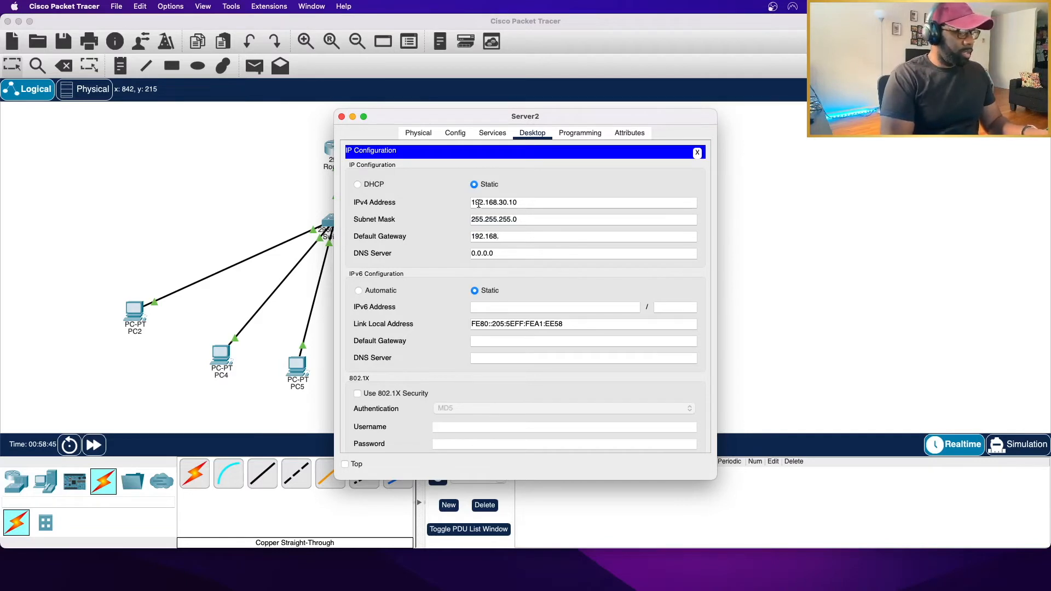
{"action": "key", "text": "Tab"}
{"action": "type", "text": "1,1.1"}
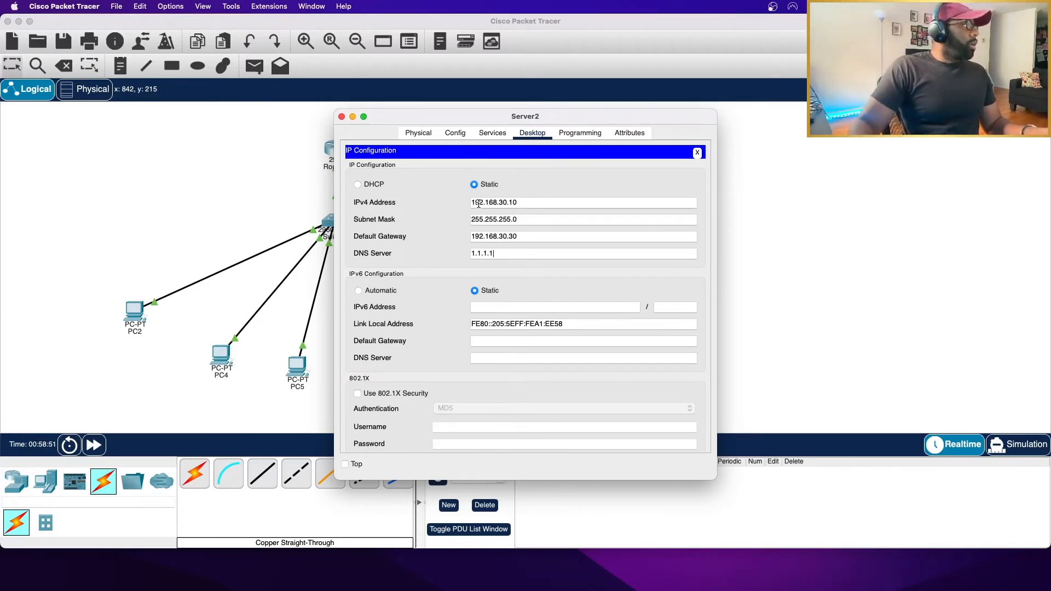
{"action": "left_click", "coordinate": [580, 133]}
{"action": "left_click", "coordinate": [532, 133]}
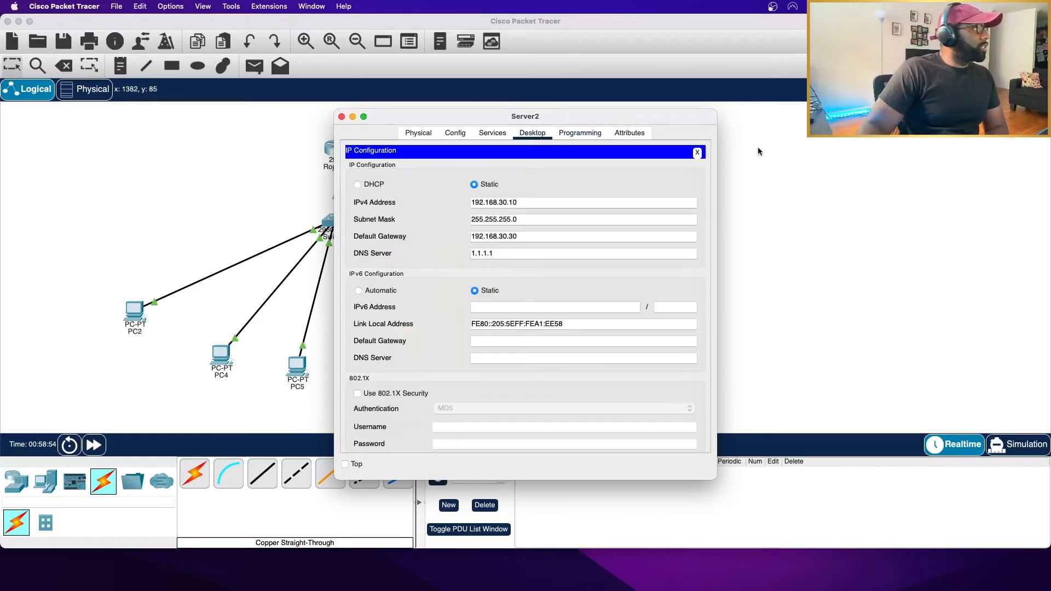
- Ping 192.168.30.30 from Server2's command prompt
{"action": "left_click", "coordinate": [697, 153]}
{"action": "left_click", "coordinate": [538, 176]}
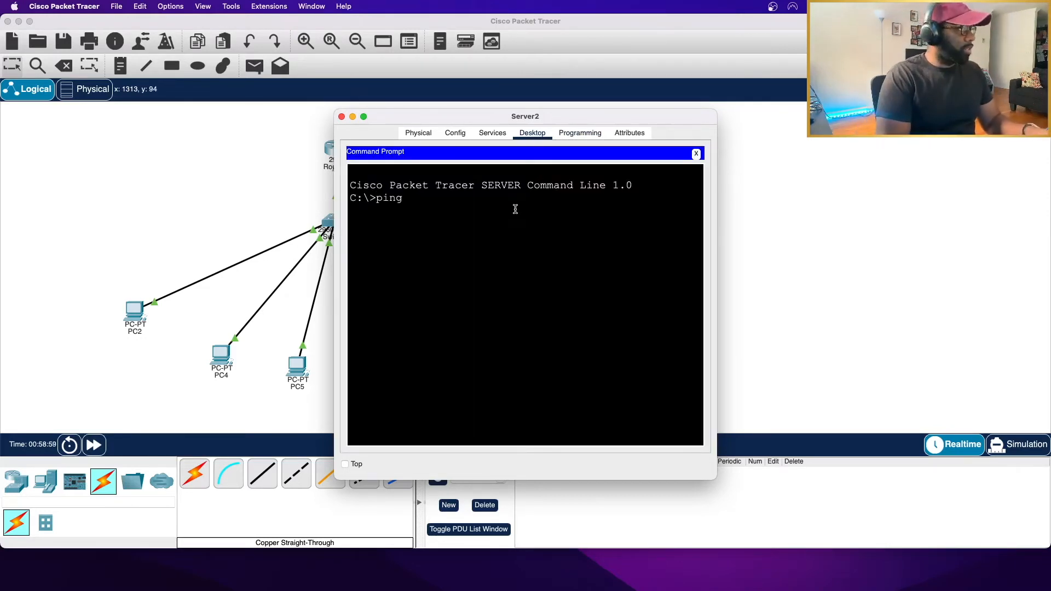
{"action": "type", "text": "ping 192.168.30.30"}
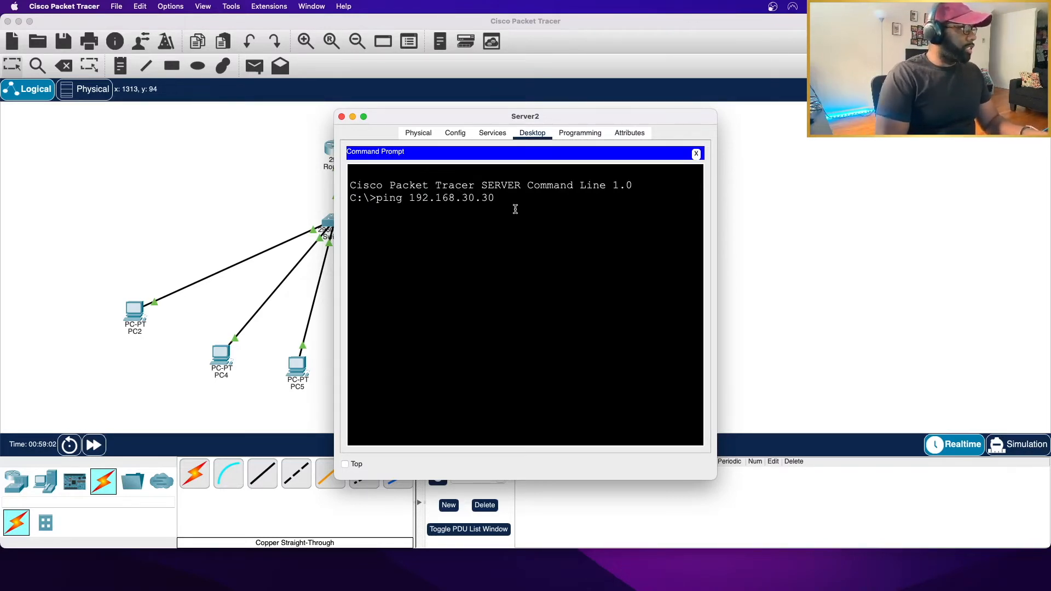
{"action": "key", "text": "Return"}
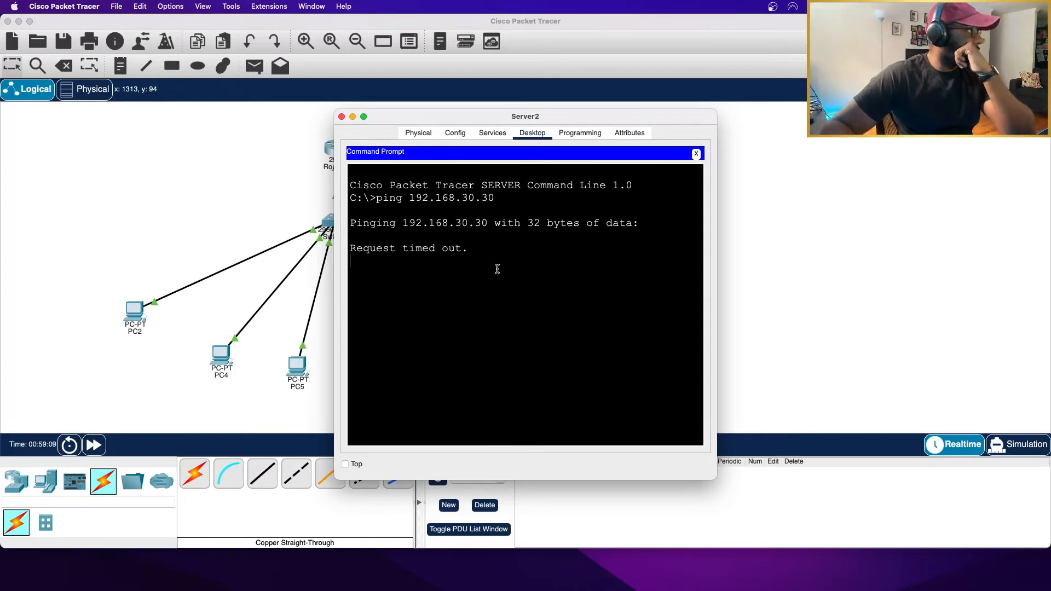
- Check Server2's link in the topology, and display Switch1's port-security summary with "do sh port-security"
{"action": "left_click", "coordinate": [238, 189]}
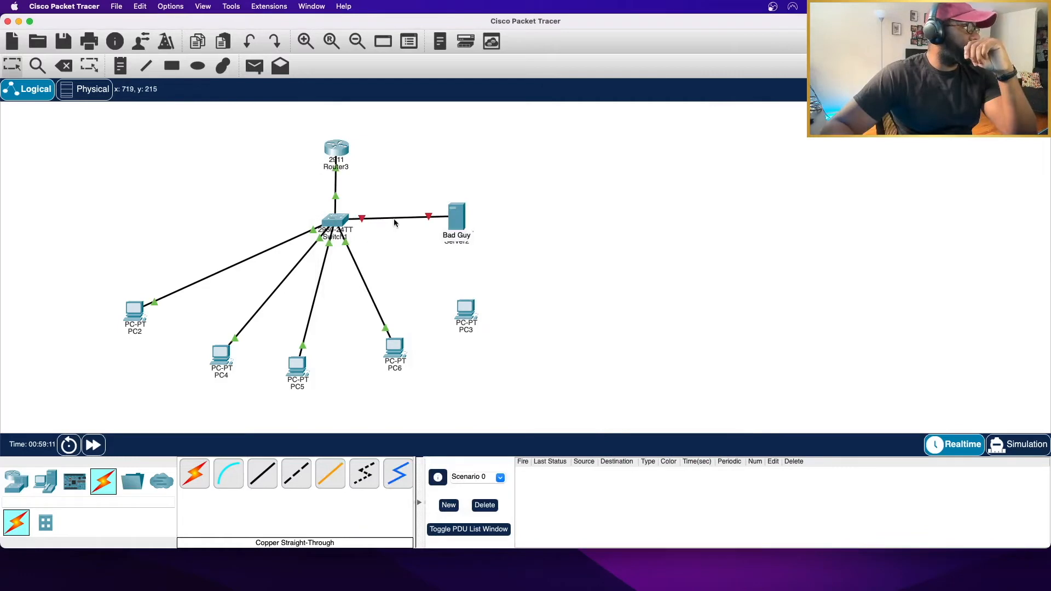
{"action": "left_click", "coordinate": [338, 221]}
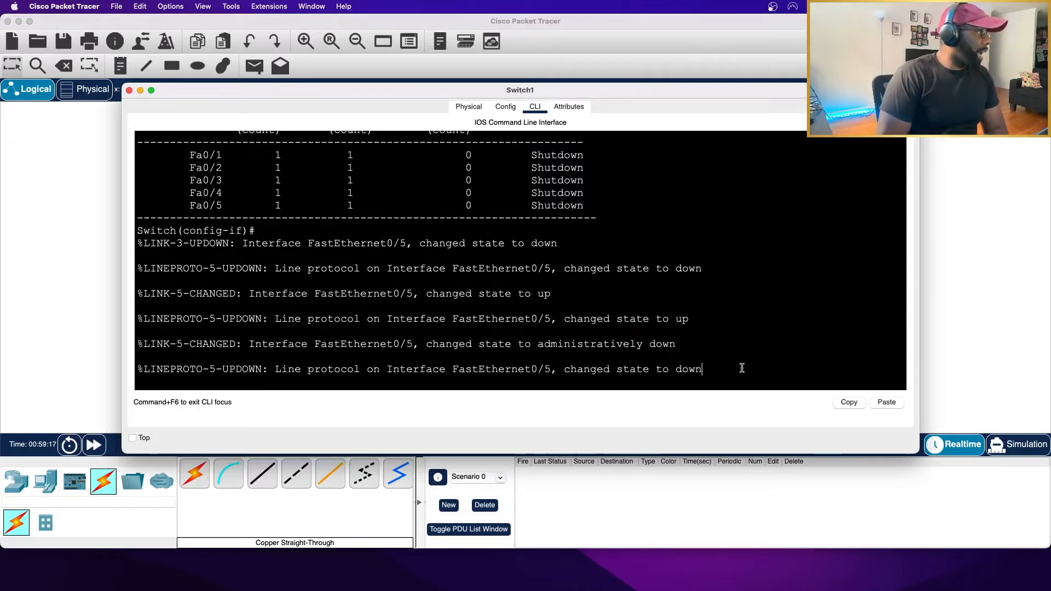
{"action": "key", "text": "Return"}
{"action": "key", "text": "Return"}
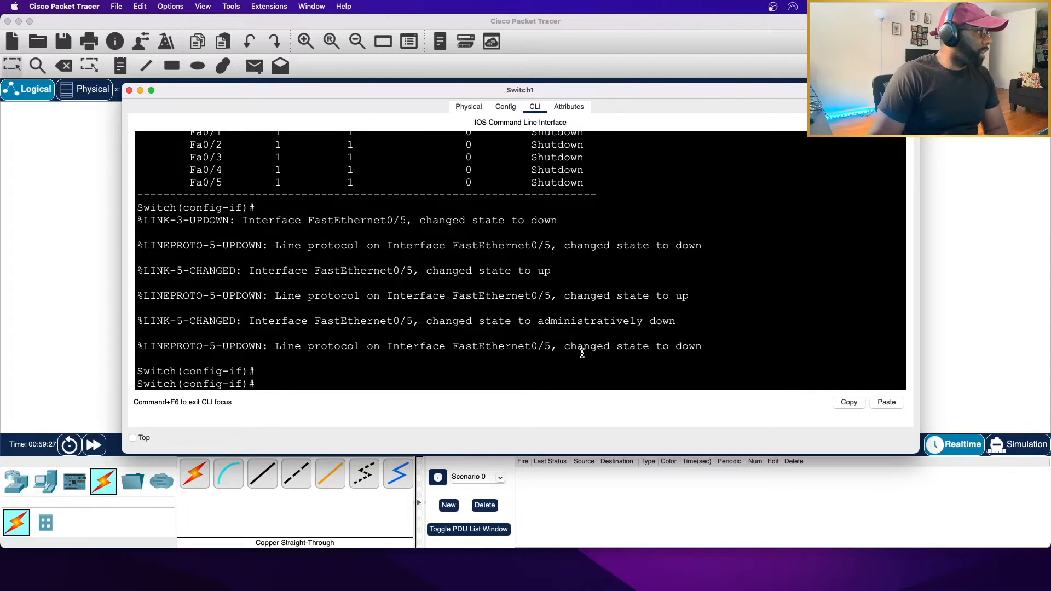
{"action": "type", "text": "do sh port-security"}
{"action": "key", "text": "Return"}
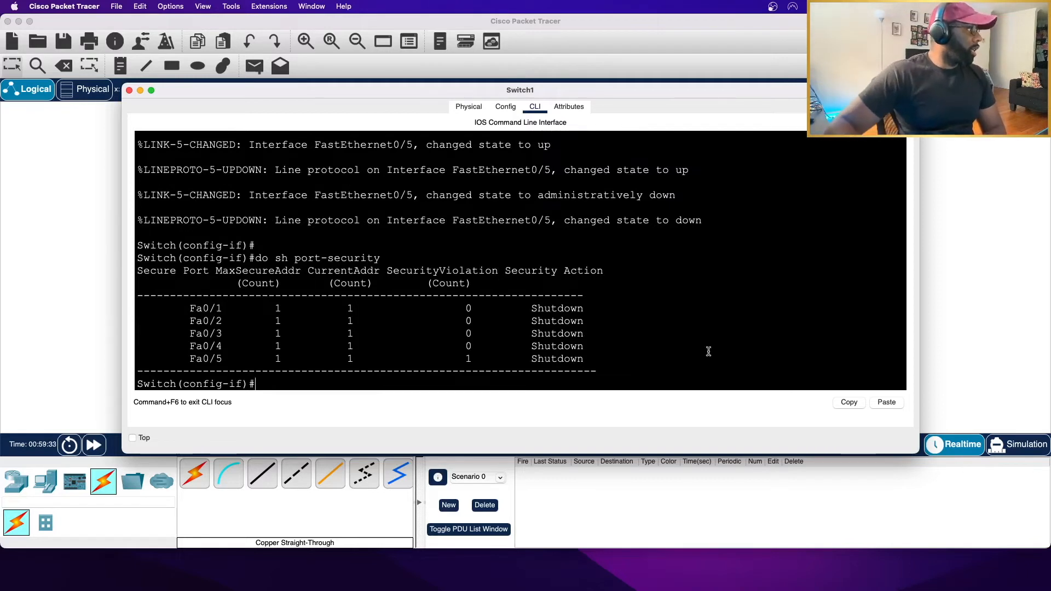
- Highlight the Fa0/5 row in the port-security summary and FastEthernet0/5's last two link and line-protocol messages above it
{"action": "left_click_drag", "start_coordinate": [190, 359], "coordinate": [585, 359]}
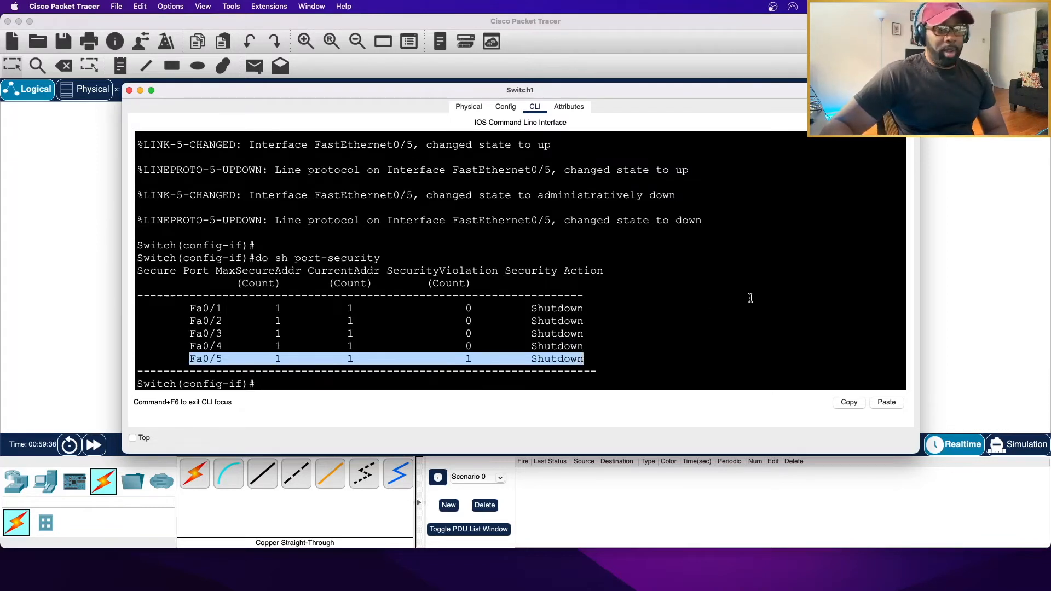
{"action": "left_click", "coordinate": [283, 382]}
{"action": "left_click_drag", "start_coordinate": [141, 194], "coordinate": [703, 220]}
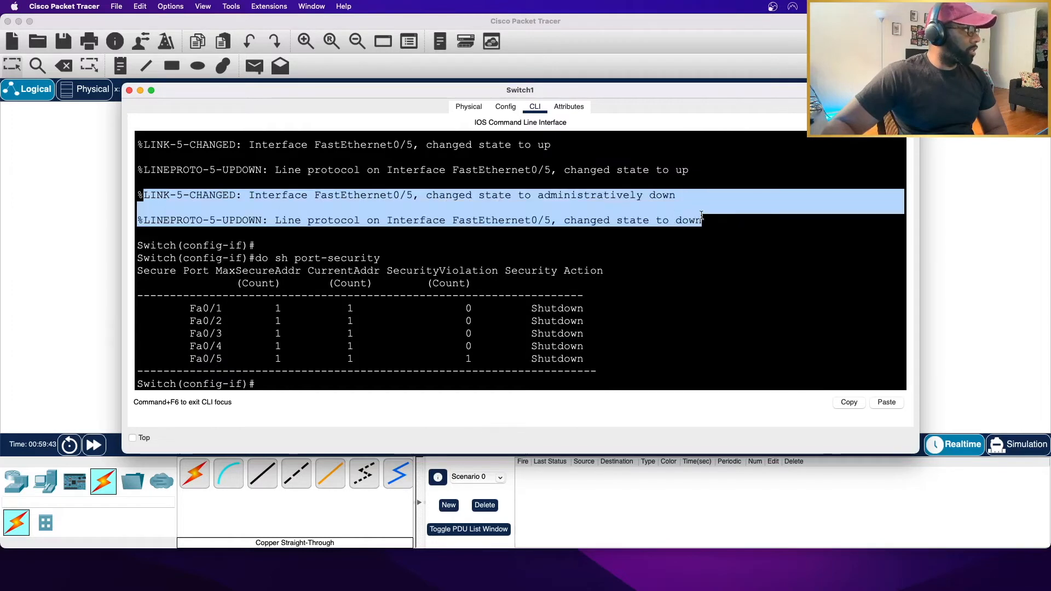
{"action": "left_click", "coordinate": [315, 383]}
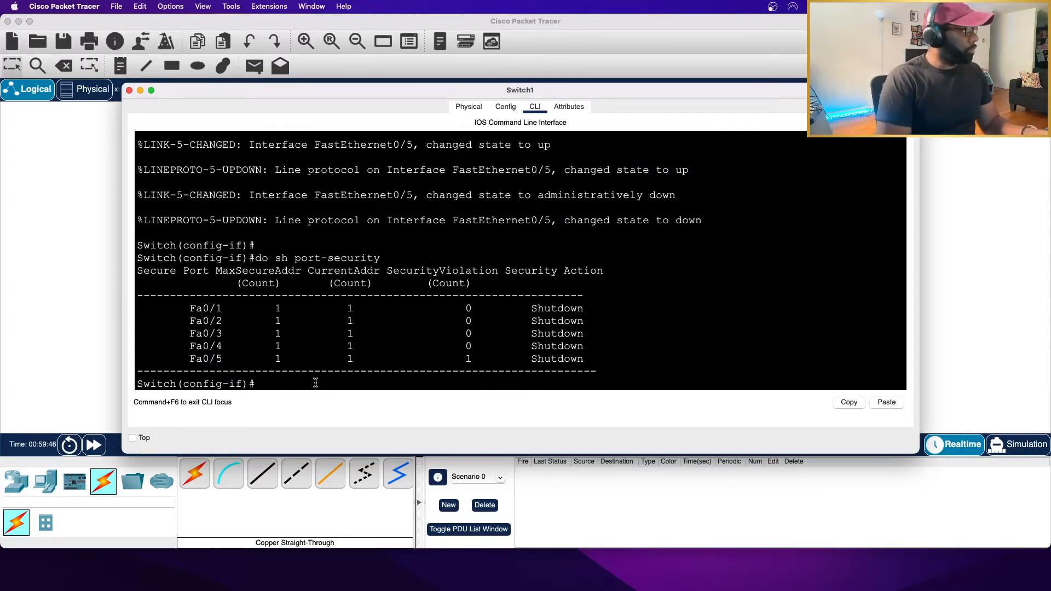
- Display FastEthernet0/5's port-security details with "do sh port-security int fa0/5" and highlight its port status
{"action": "type", "text": "do sh port"}
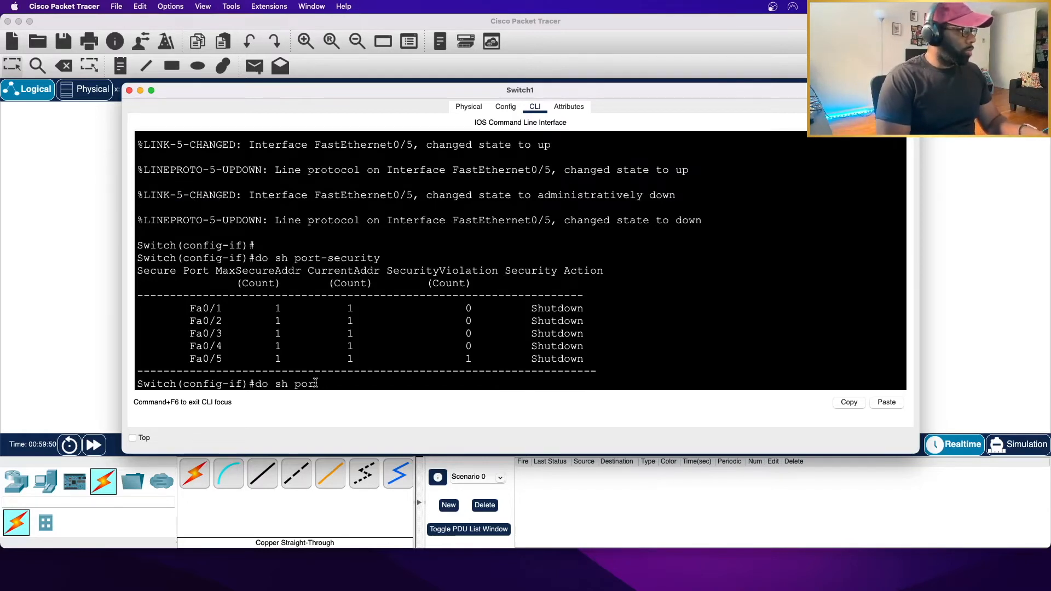
{"action": "type", "text": "-security int"}
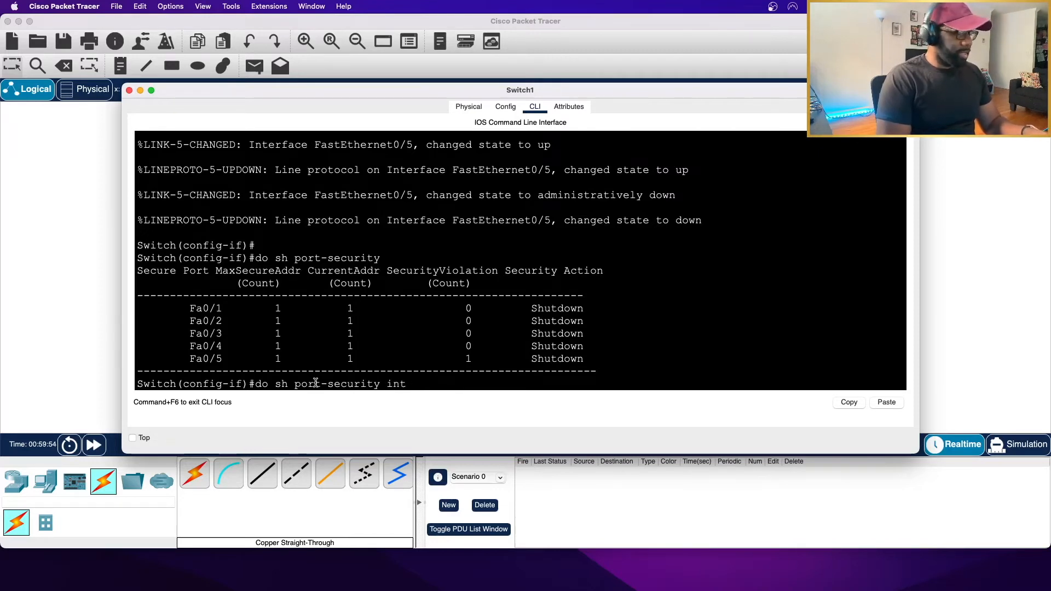
{"action": "type", "text": " fa0/5"}
{"action": "key", "text": "Return"}
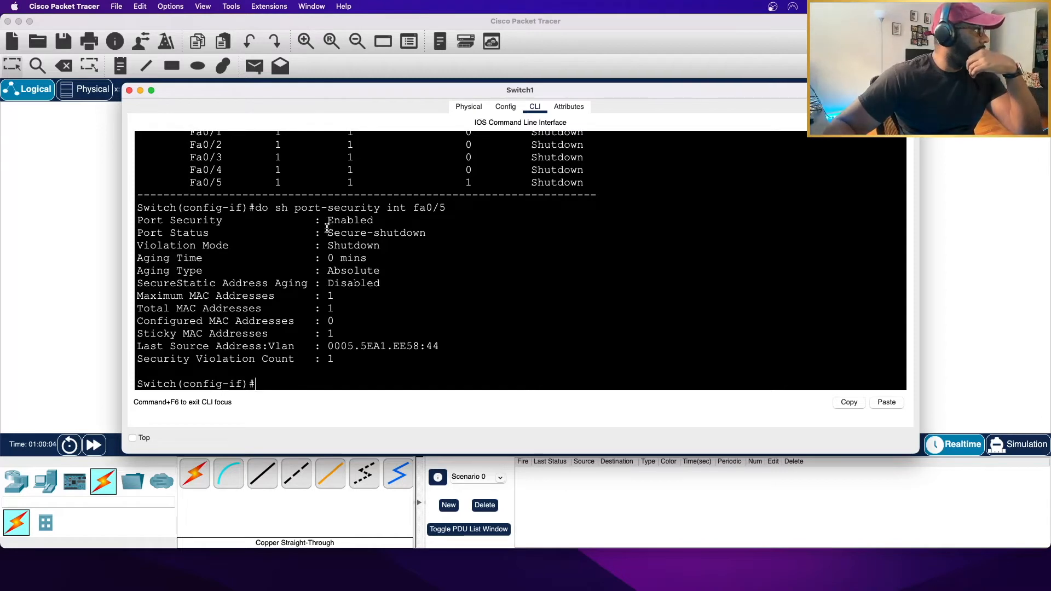
{"action": "left_click_drag", "start_coordinate": [332, 234], "coordinate": [426, 236]}
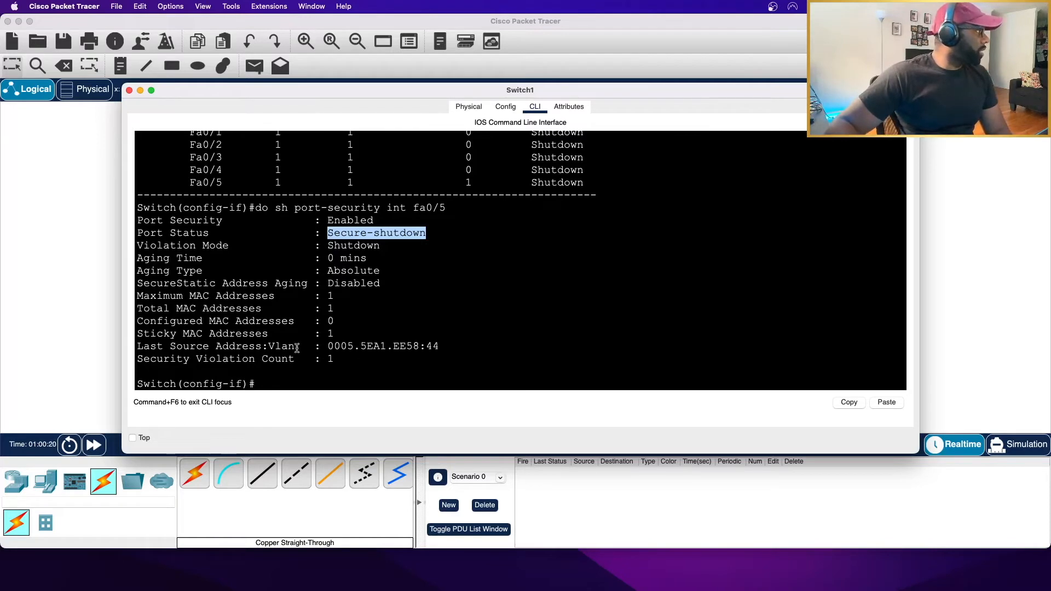
{"action": "left_click", "coordinate": [268, 346]}
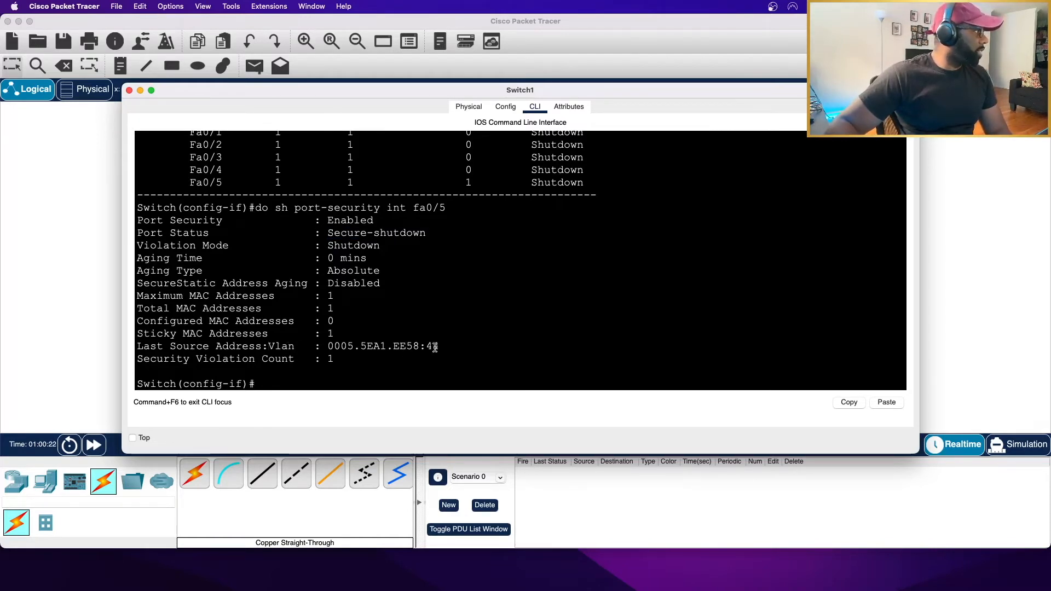
- Try to list the switch's MAC addresses with "do sh mac-address table"
{"action": "type", "text": "d"}
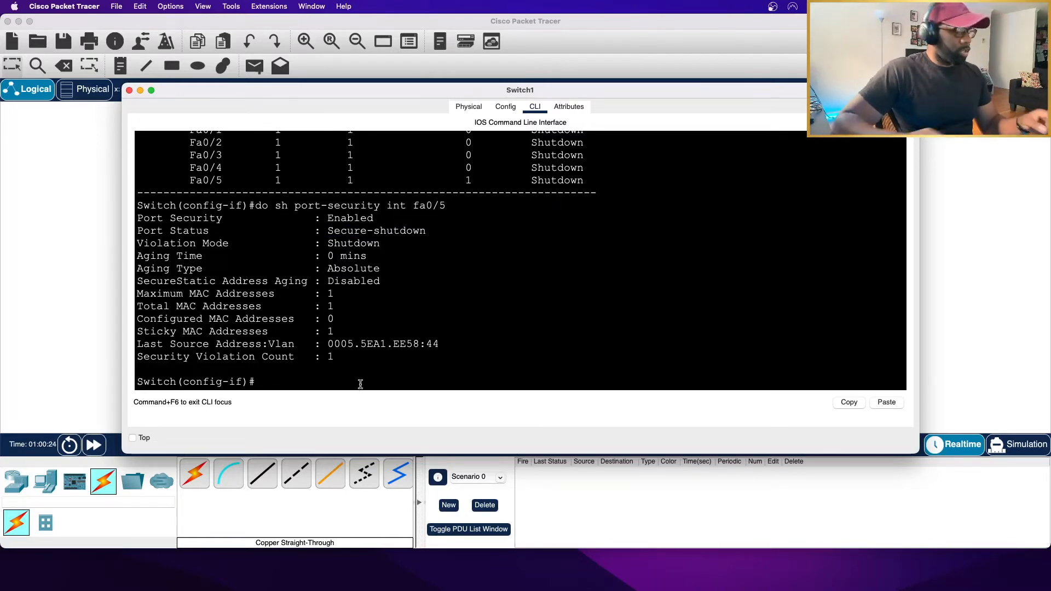
{"action": "type", "text": "o sh"}
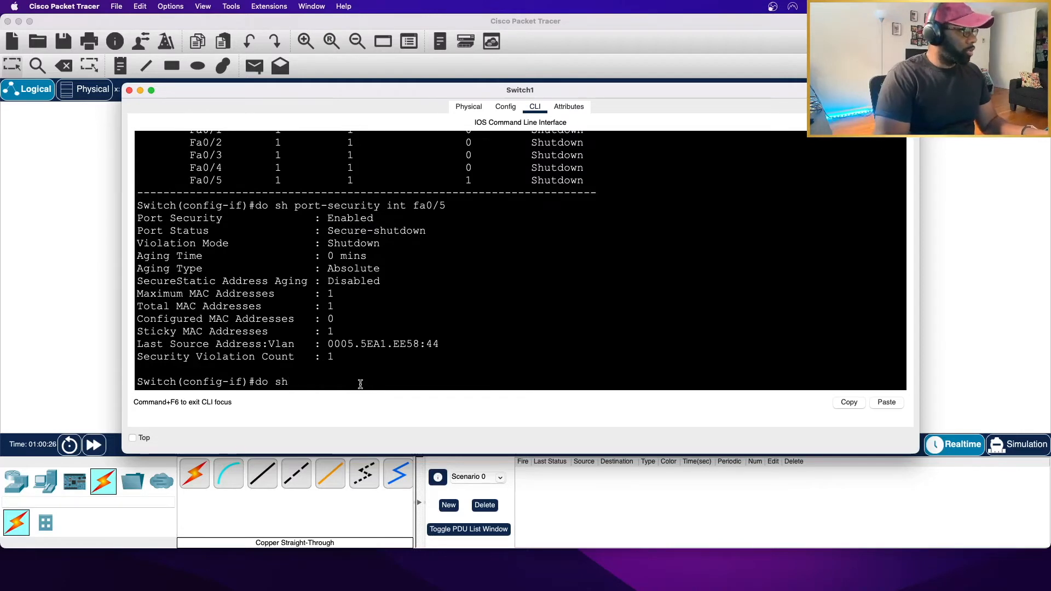
{"action": "type", "text": " mac-address table"}
{"action": "key", "text": "Return"}
- Correct the command to "do sh mac address-table", run it, and highlight the Gig0/1 entry in the table
{"action": "key", "text": "Up"}
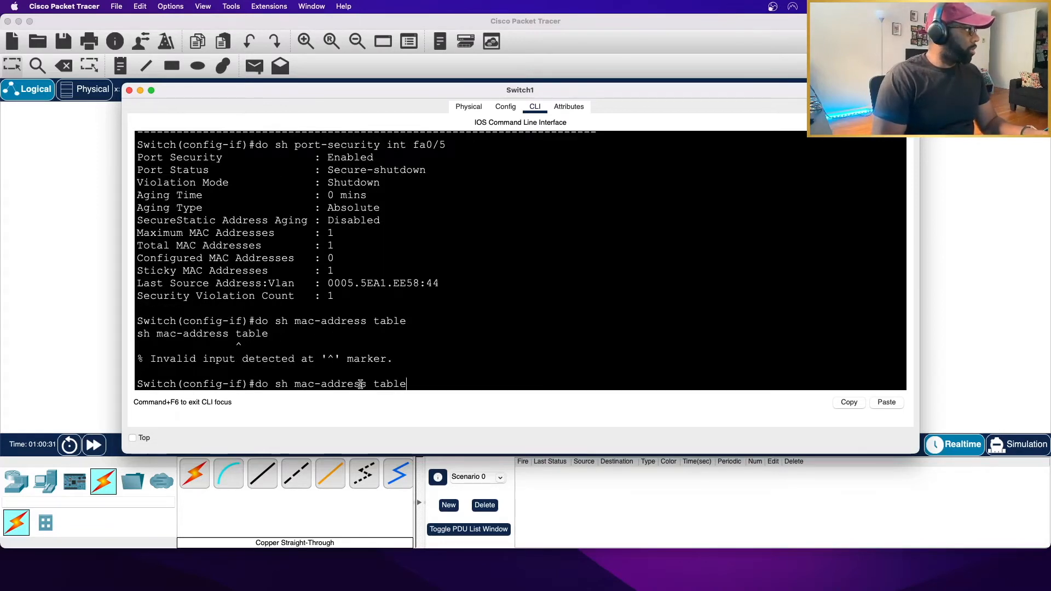
{"action": "key", "text": "Left"}
{"action": "key", "text": "Left"}
{"action": "key", "text": "Left"}
{"action": "key", "text": "Left"}
{"action": "key", "text": "Left"}
{"action": "key", "text": "BackSpace"}
{"action": "type", "text": "-"}
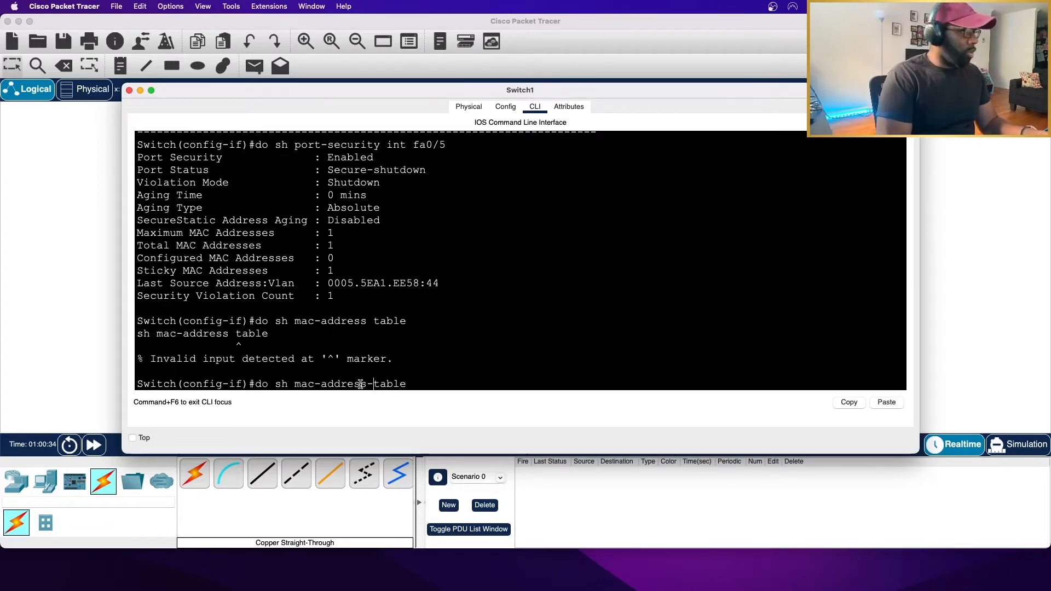
{"action": "key", "text": "Left"}
{"action": "key", "text": "Left"}
{"action": "key", "text": "Left"}
{"action": "key", "text": "Left"}
{"action": "key", "text": "Left"}
{"action": "key", "text": "Left"}
{"action": "key", "text": "Left"}
{"action": "key", "text": "Left"}
{"action": "key", "text": "BackSpace"}
{"action": "key", "text": "Return"}
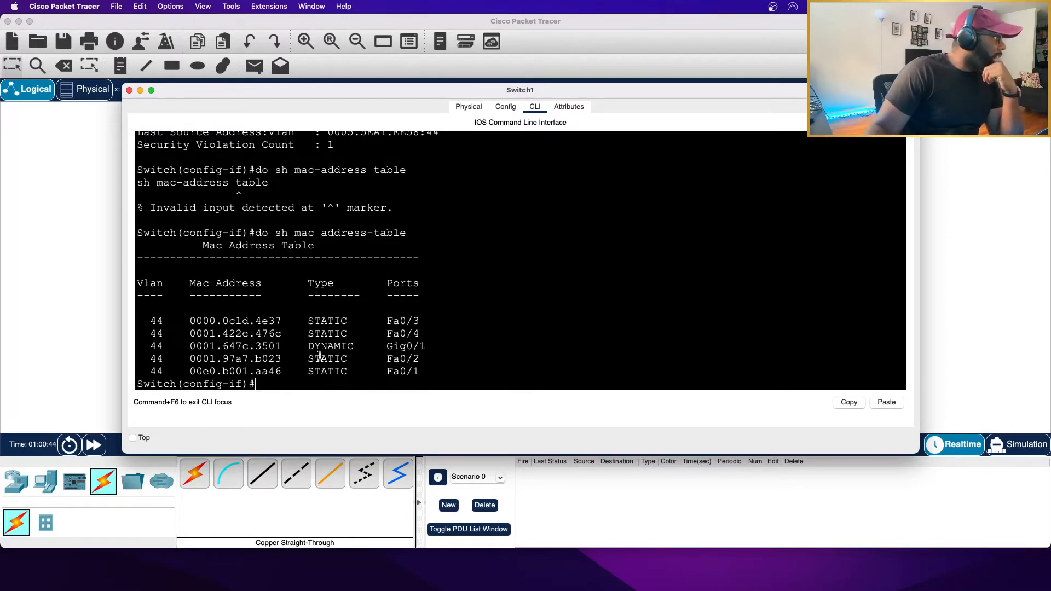
{"action": "left_click_drag", "start_coordinate": [158, 346], "coordinate": [429, 348]}
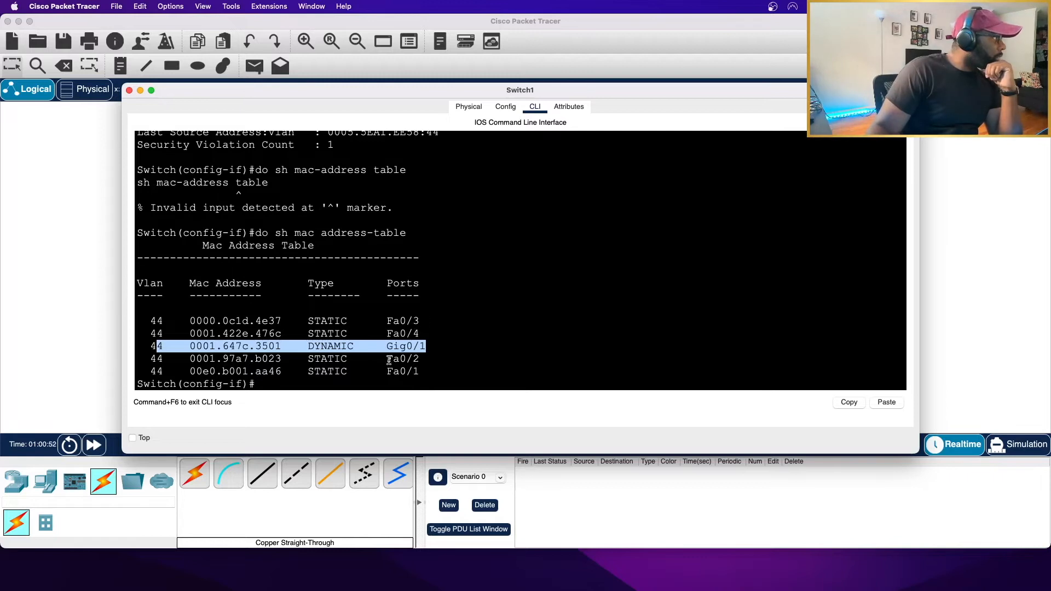
- Display only the static entries with "do sh mac address-table static"
{"action": "left_click", "coordinate": [281, 382]}
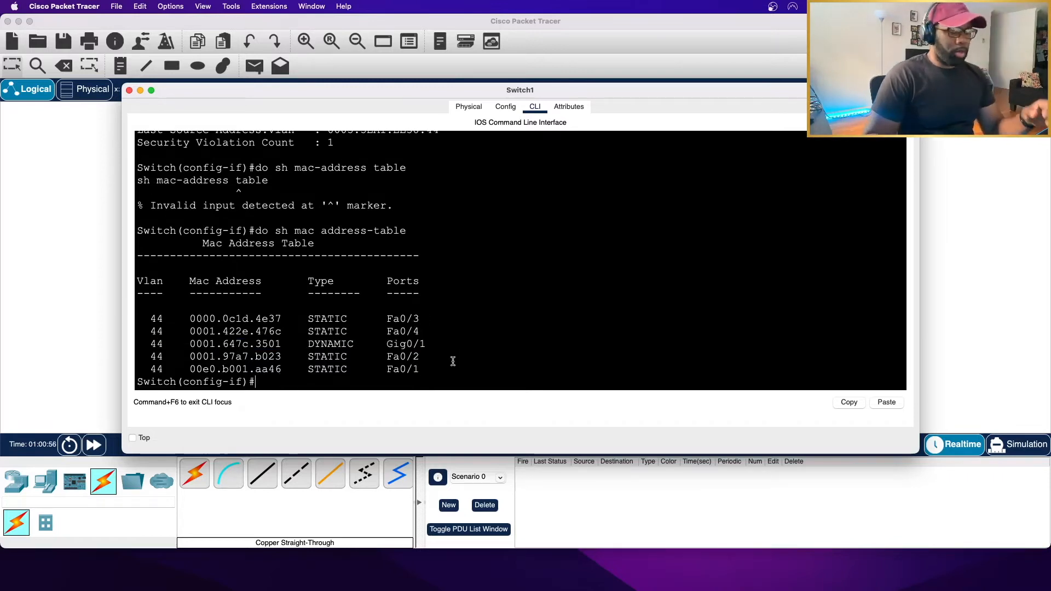
{"action": "key", "text": "Up"}
{"action": "type", "text": "st"}
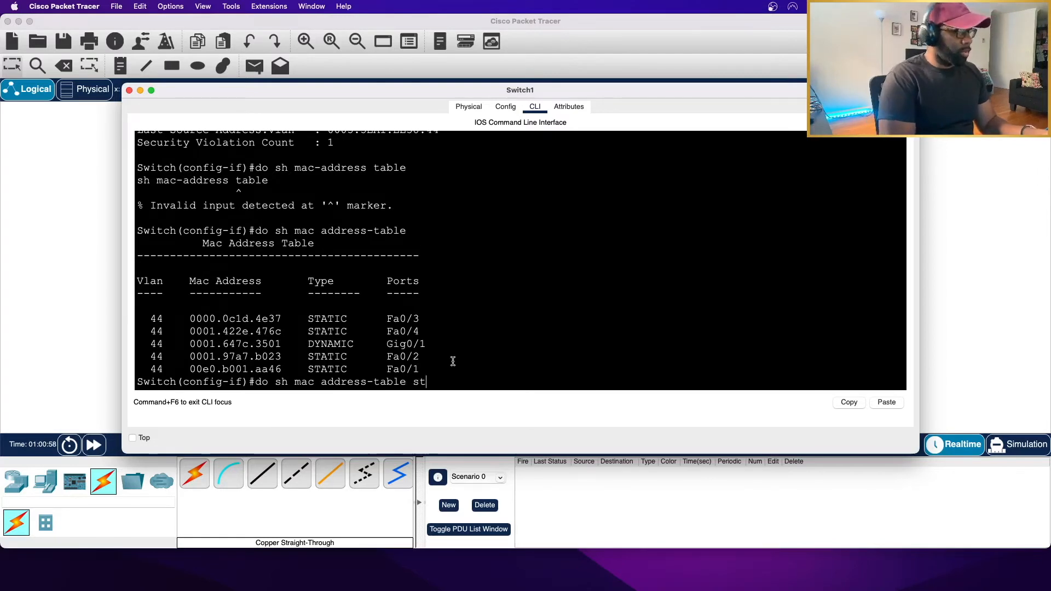
{"action": "type", "text": "atic"}
{"action": "key", "text": "Return"}
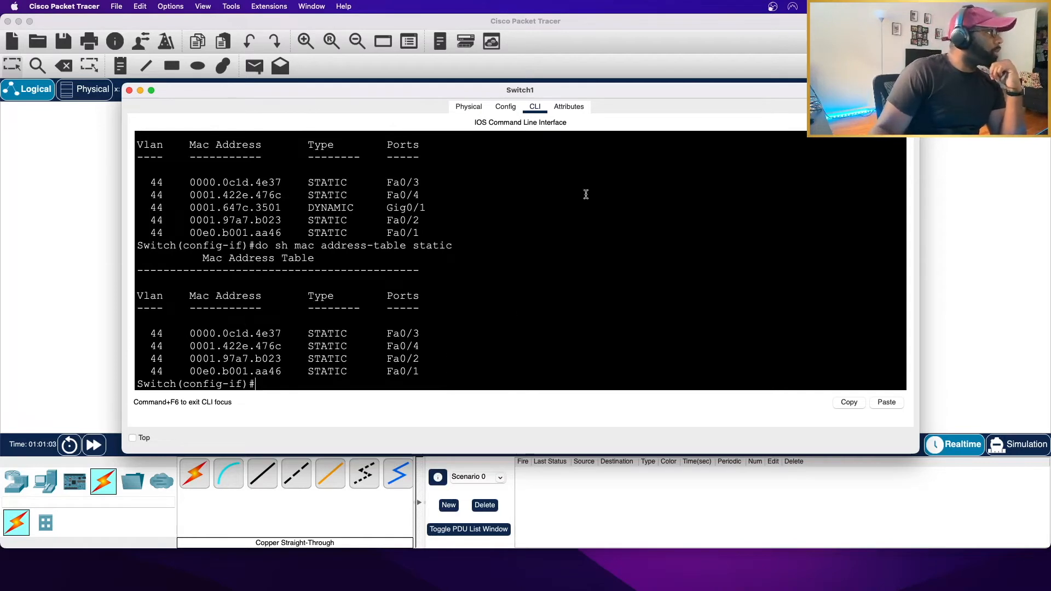
- Run "do sh port-security int fa0/5" again to review the port's security details, and return to the topology
{"action": "scroll", "coordinate": [323, 328], "scroll_direction": "down", "scroll_amount": 1}
{"action": "key", "text": "Up"}
{"action": "key", "text": "BackSpace"}
{"action": "key", "text": "BackSpace"}
{"action": "key", "text": "BackSpace"}
{"action": "key", "text": "BackSpace"}
{"action": "key", "text": "BackSpace"}
{"action": "key", "text": "BackSpace"}
{"action": "key", "text": "BackSpace"}
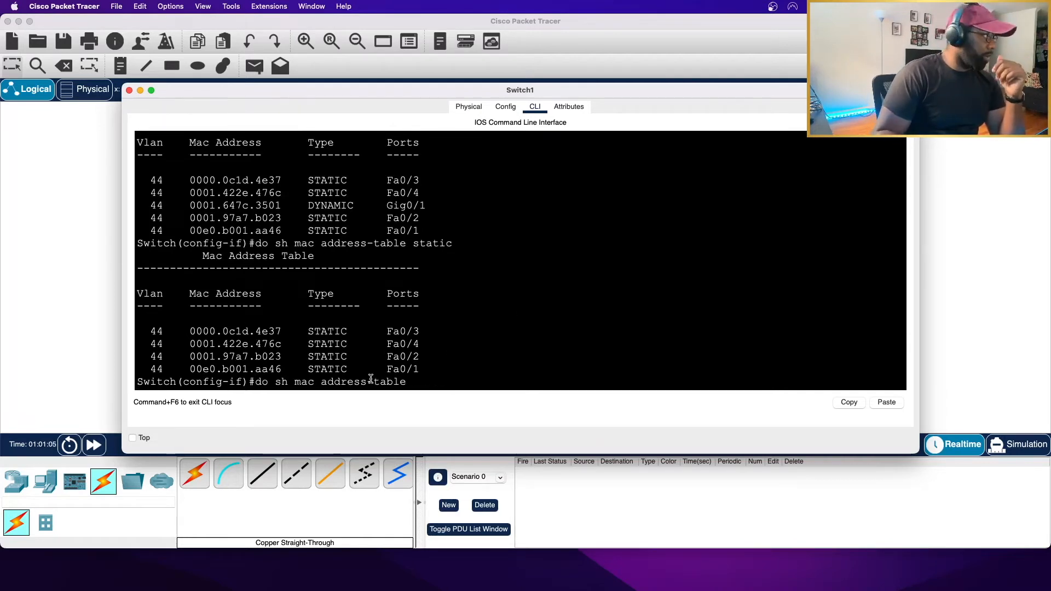
{"action": "key", "text": "Up"}
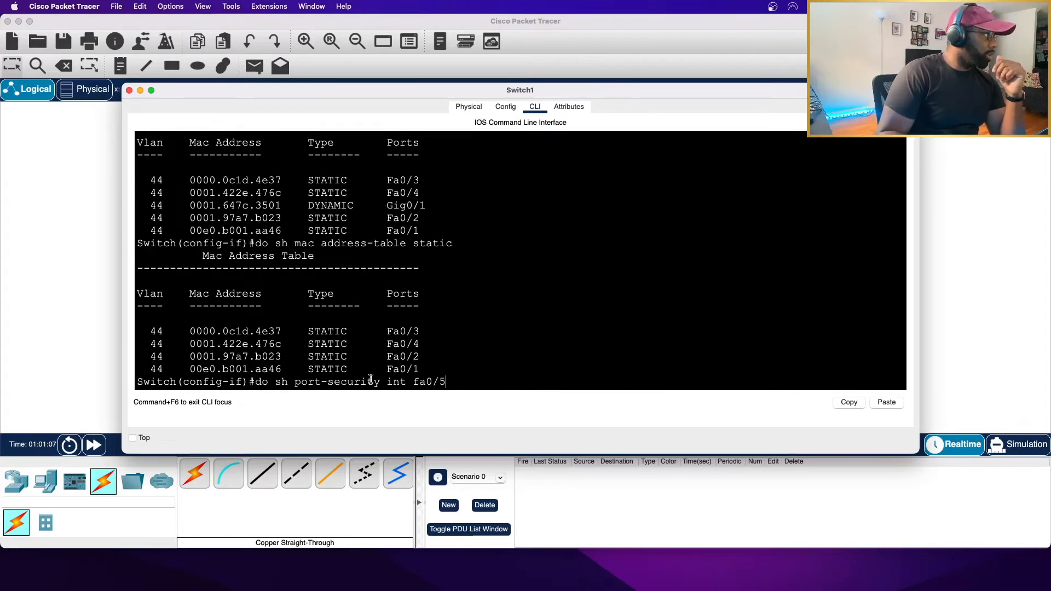
{"action": "key", "text": "Return"}
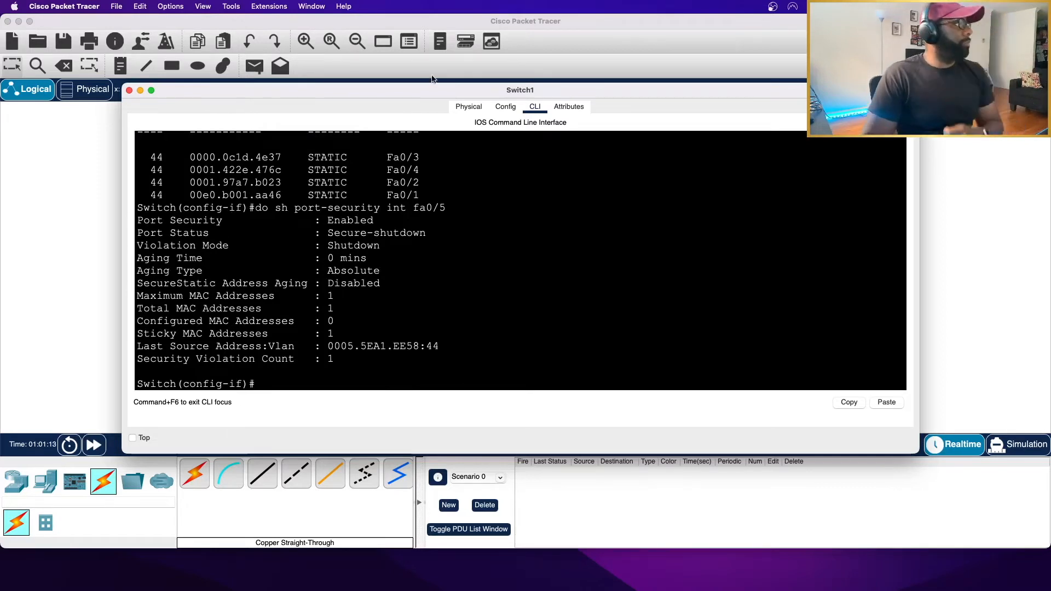
{"action": "left_click", "coordinate": [129, 89]}
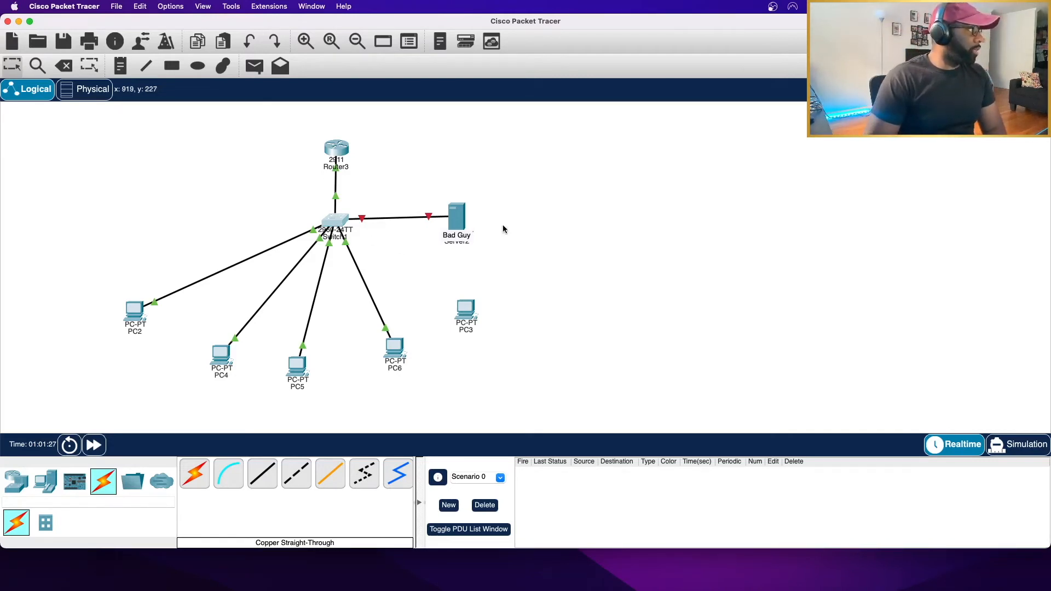
{"action": "left_click", "coordinate": [330, 220]}
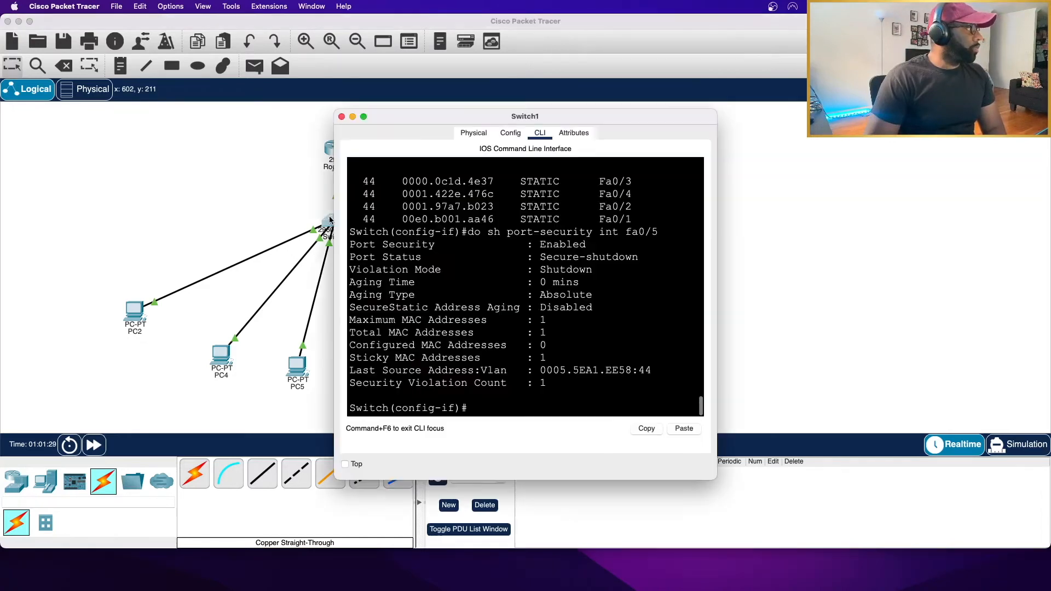
{"action": "left_click", "coordinate": [341, 116]}
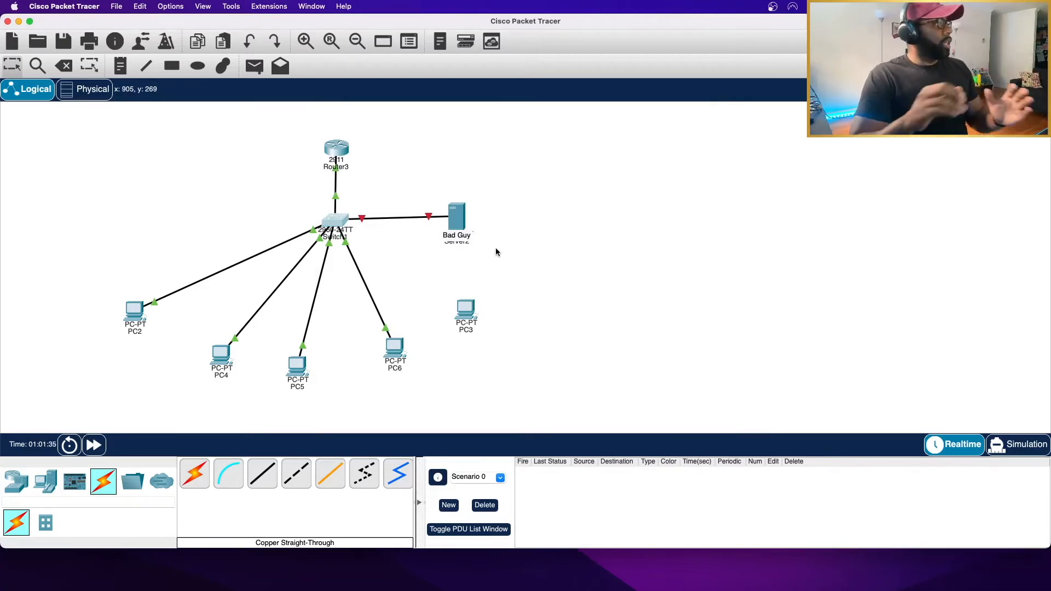
- Delete Server2 from the topology, keeping PC3
{"action": "left_click", "coordinate": [65, 67]}
{"action": "left_click", "coordinate": [551, 282]}
{"action": "left_click", "coordinate": [64, 67]}
{"action": "left_click", "coordinate": [454, 211]}
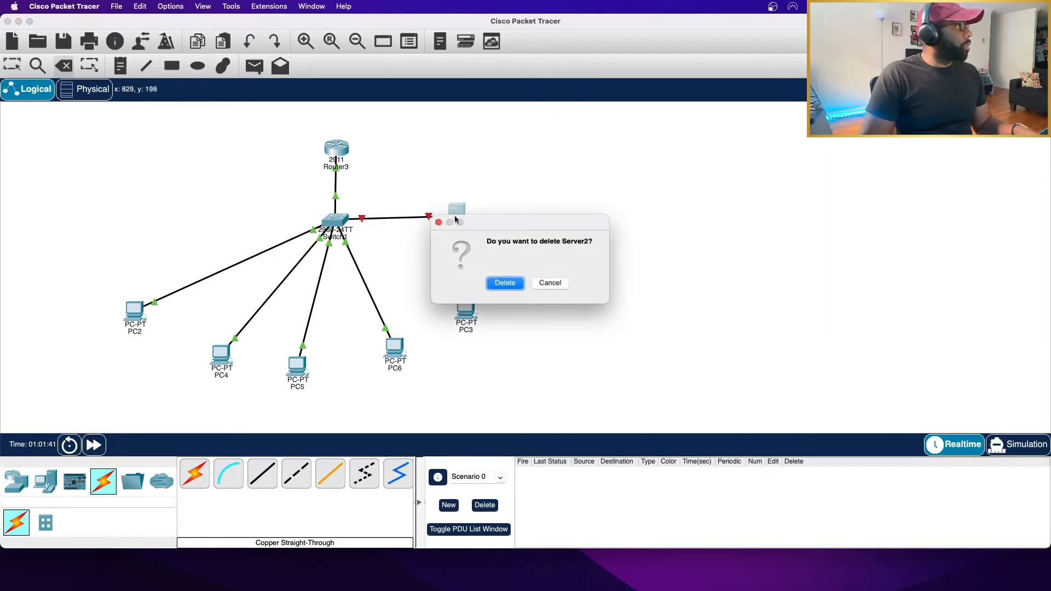
{"action": "left_click", "coordinate": [500, 283]}
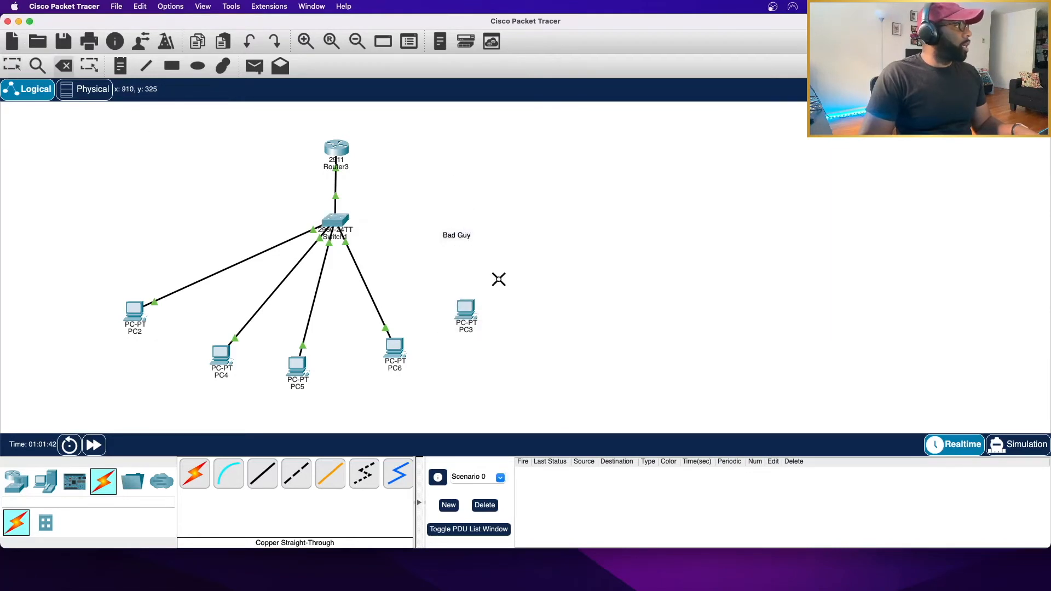
{"action": "left_click", "coordinate": [474, 308]}
{"action": "left_click", "coordinate": [556, 282]}
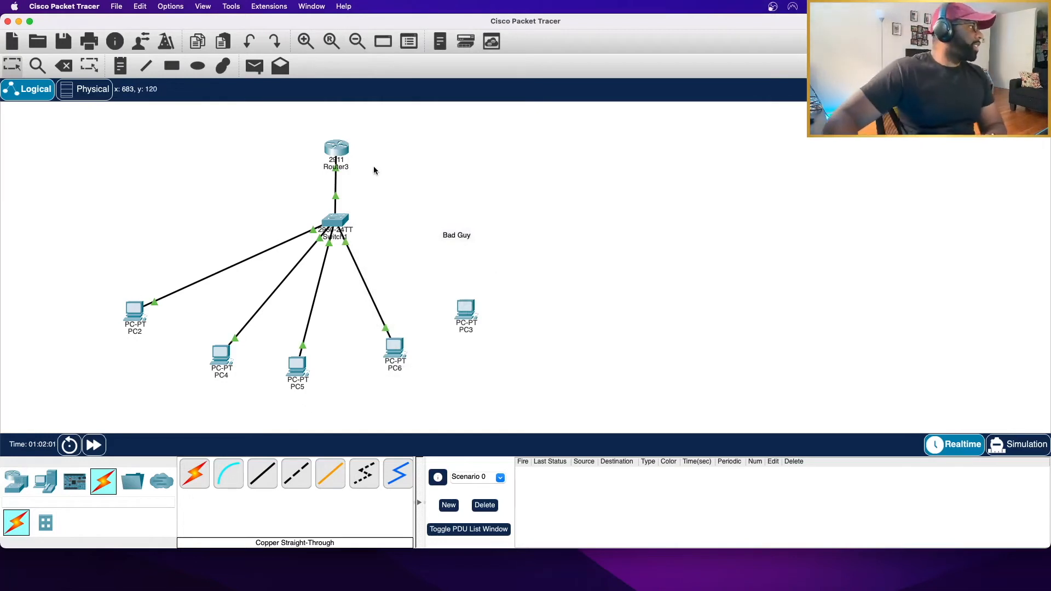
- Enter interface g0/2 on Switch1 and enable it with "no shut"
{"action": "left_click", "coordinate": [343, 217]}
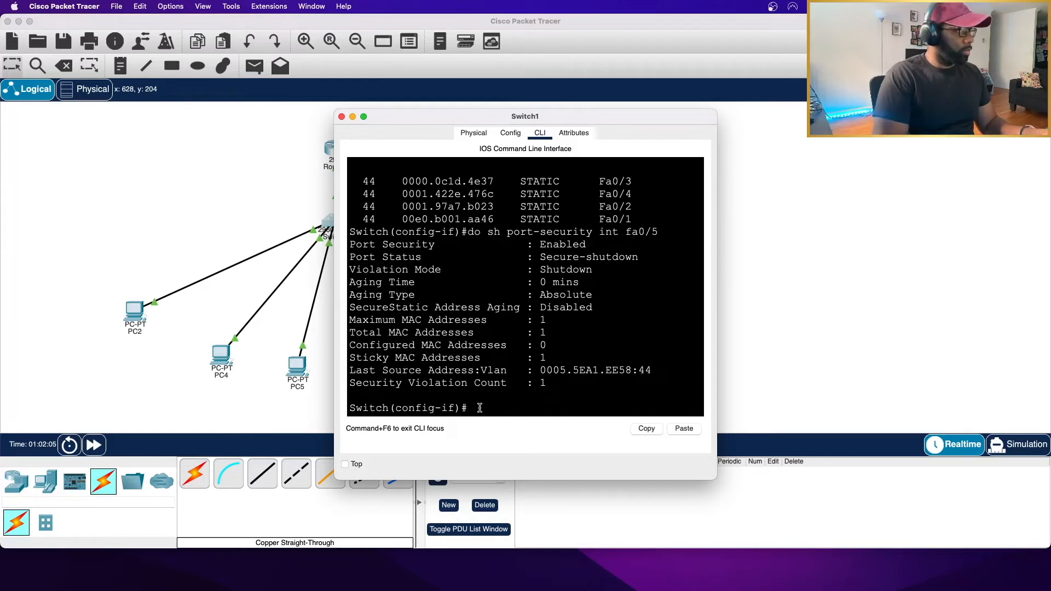
{"action": "type", "text": "int g0/2"}
{"action": "key", "text": "Return"}
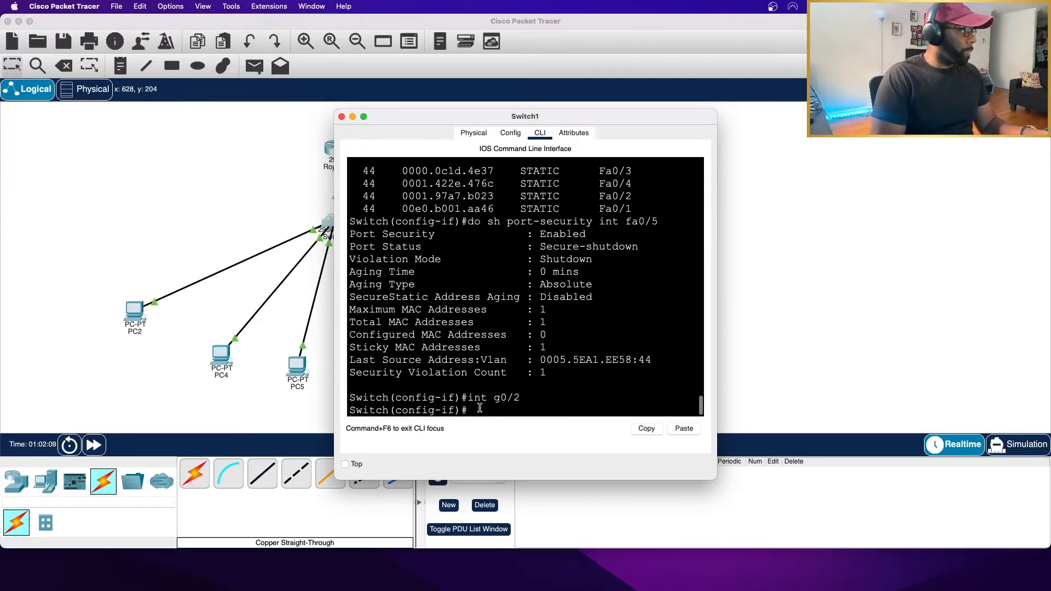
{"action": "type", "text": "no shut"}
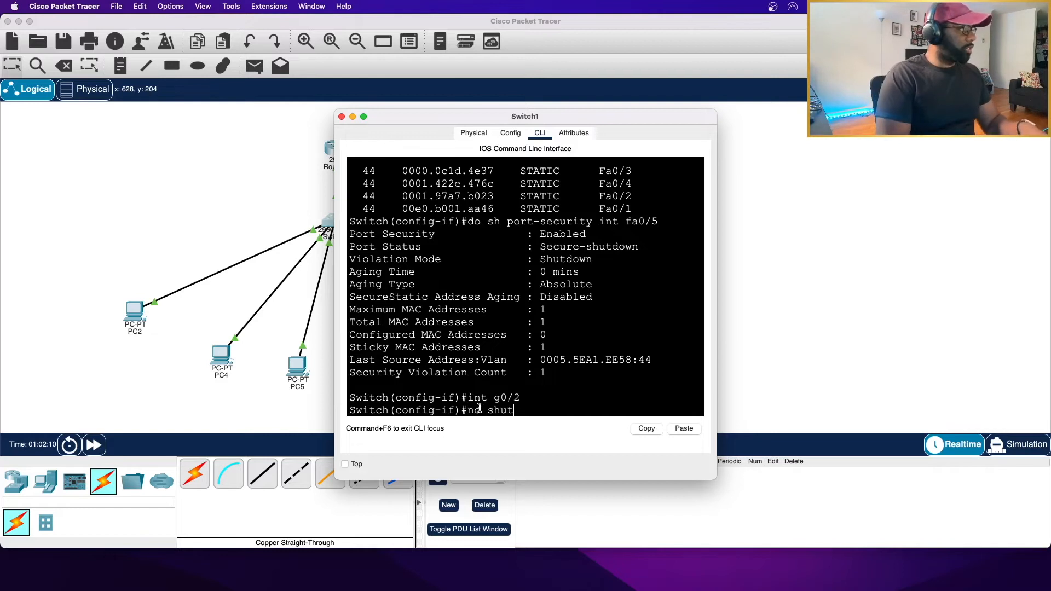
{"action": "key", "text": "Return"}
- Configure GigabitEthernet0/2 with "switchport mode access" and "switchport access vlan 44", and close the Switch1 window
{"action": "type", "text": "s"}
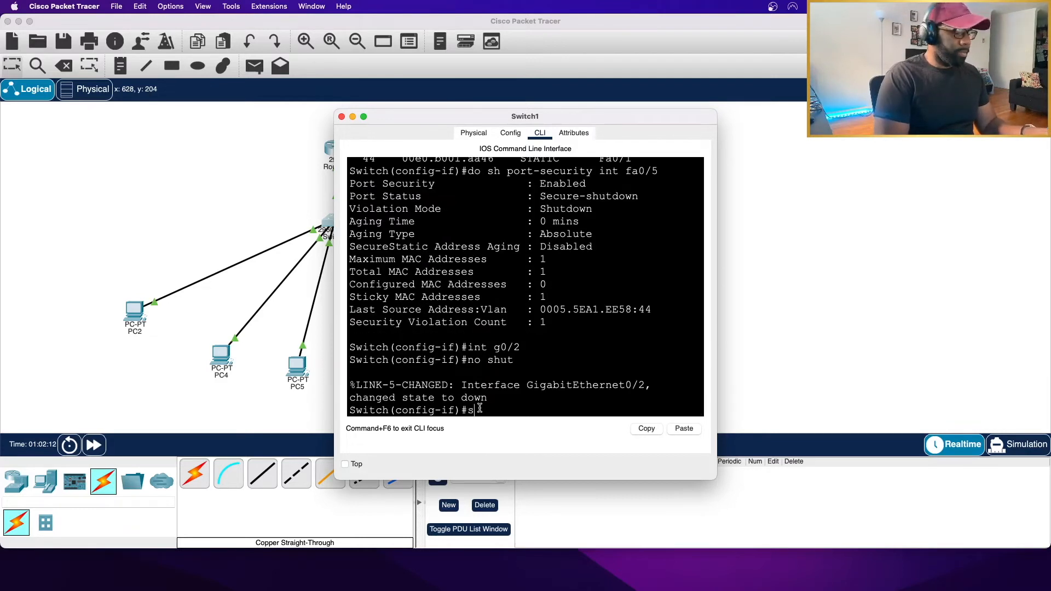
{"action": "type", "text": "witchport mode access"}
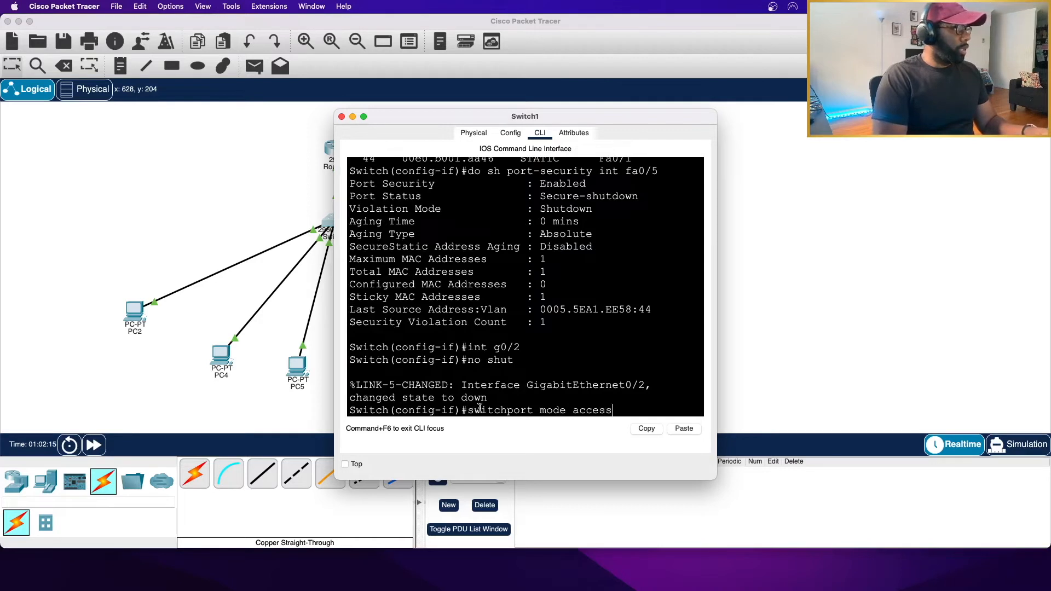
{"action": "key", "text": "Return"}
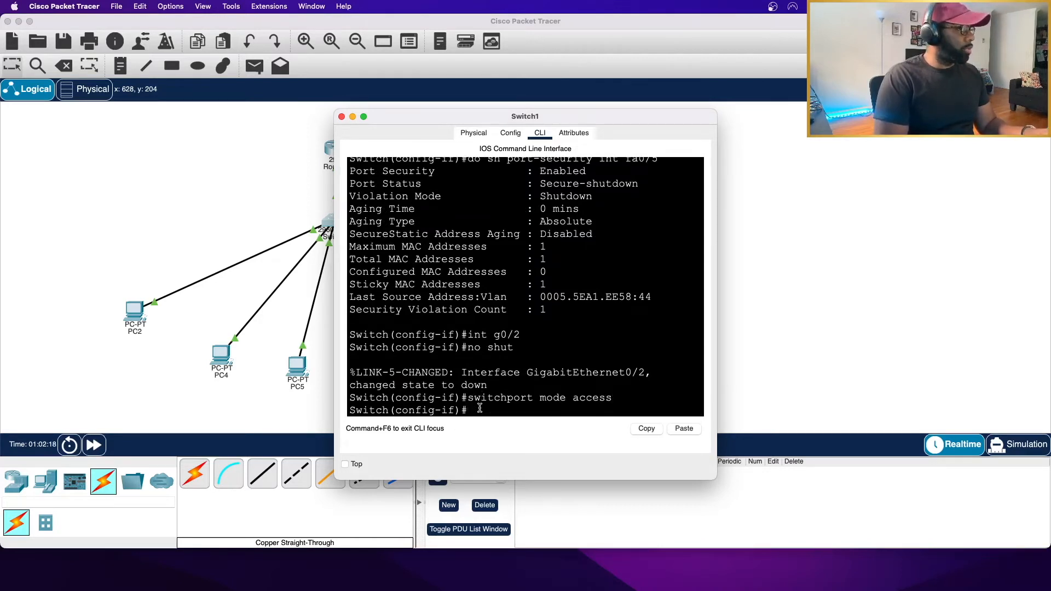
{"action": "type", "text": "switchpor"}
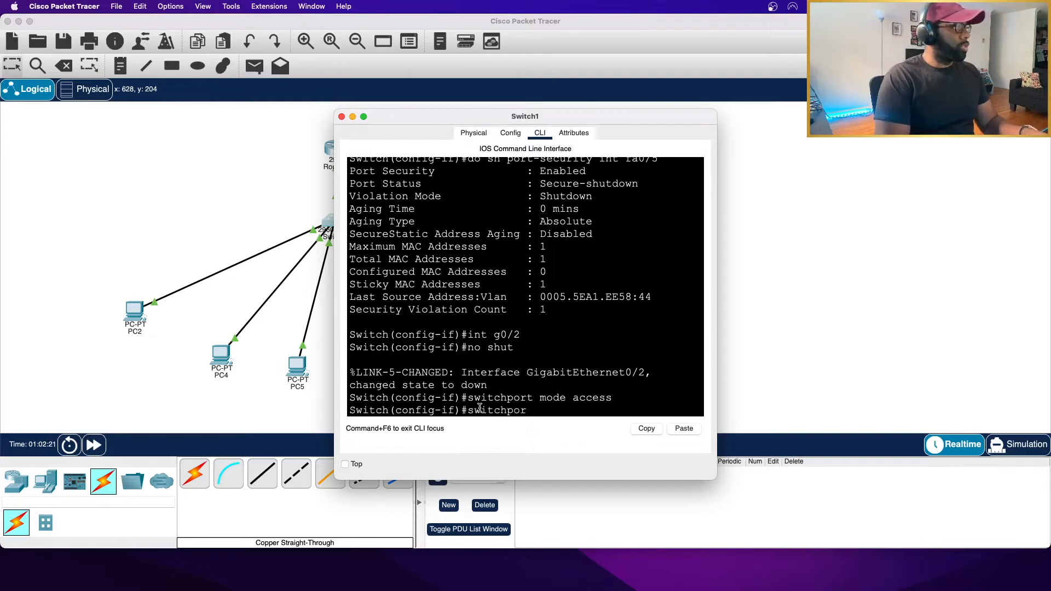
{"action": "type", "text": "t access"}
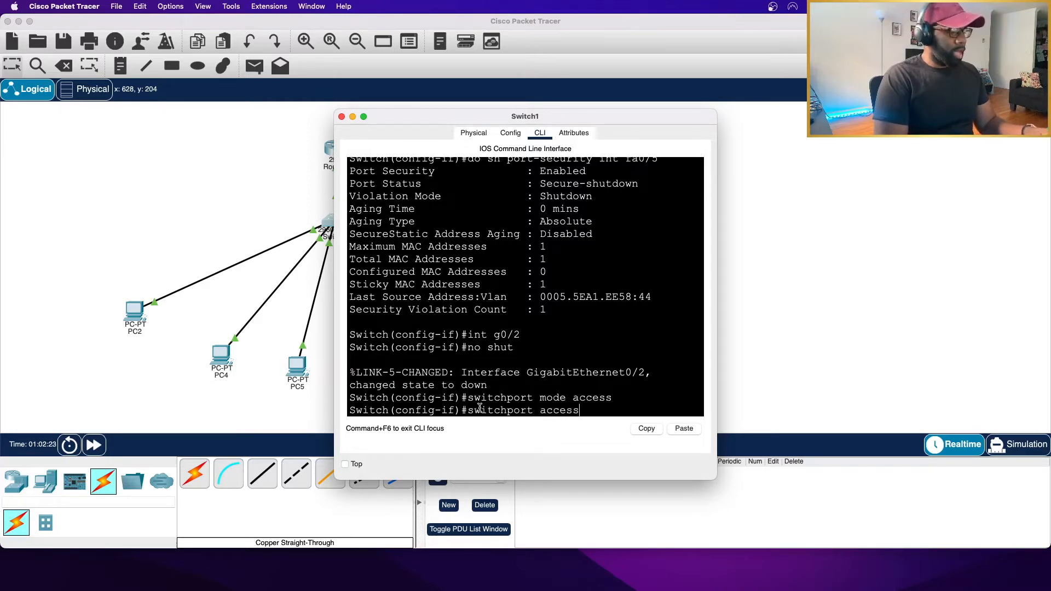
{"action": "type", "text": " vlan 44"}
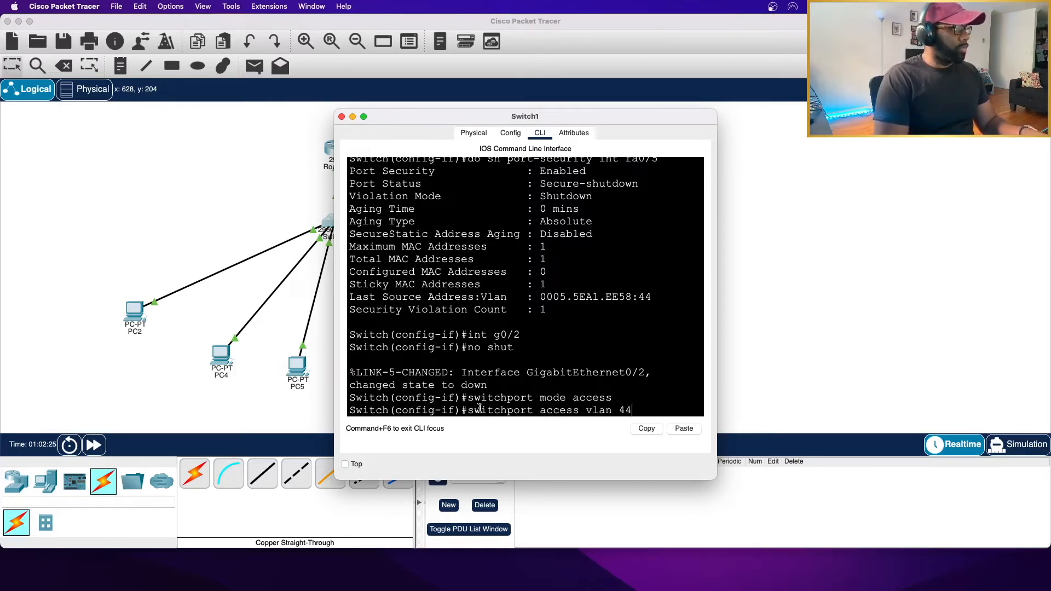
{"action": "key", "text": "Return"}
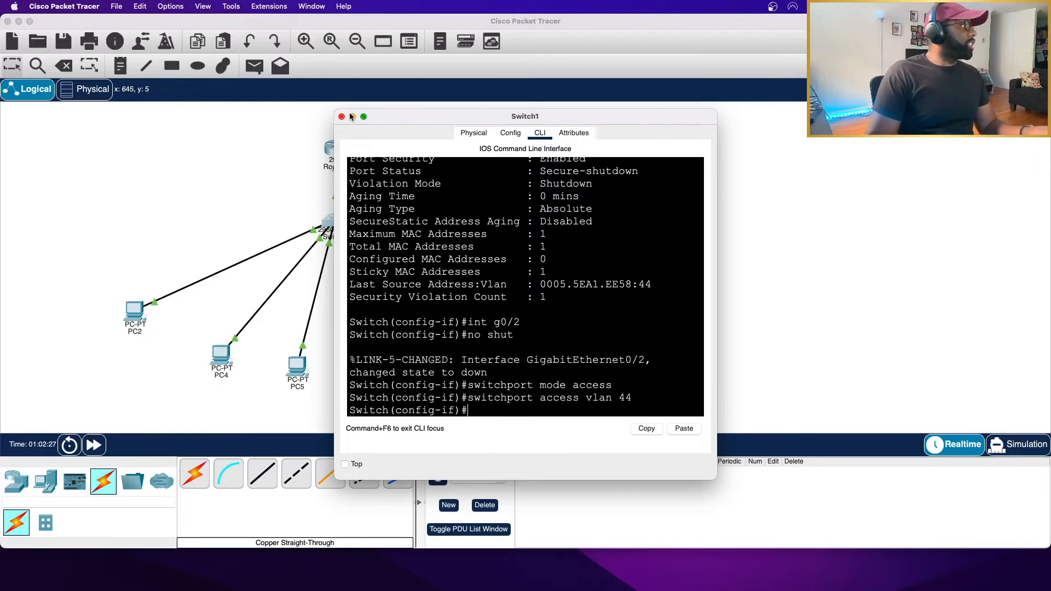
{"action": "left_click", "coordinate": [342, 117]}
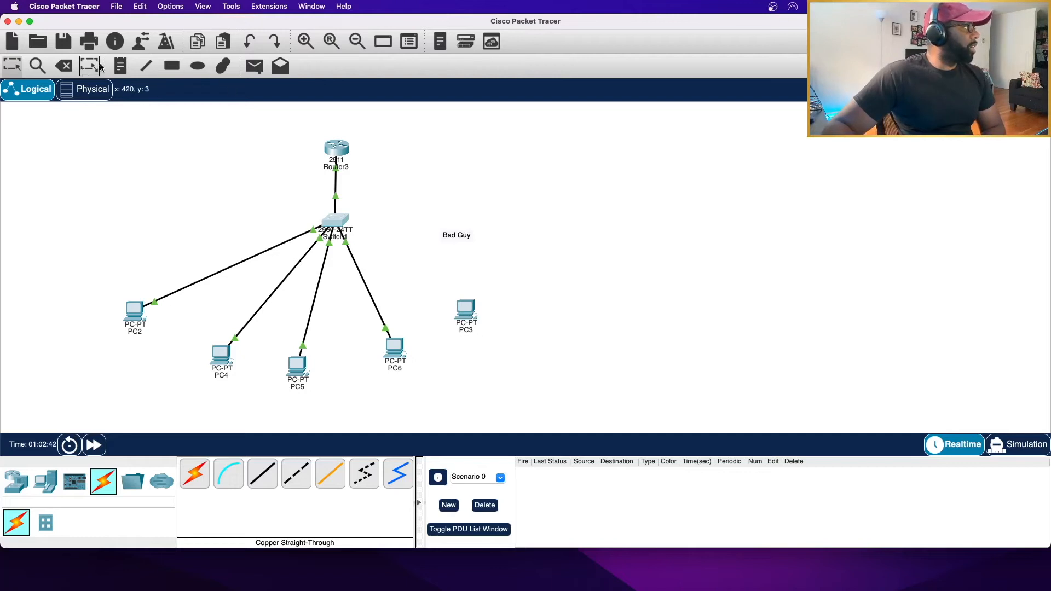
- Connect PC3's FastEthernet0 to FastEthernet0/5 on Switch1 with a copper straight-through cable
{"action": "left_click", "coordinate": [262, 473]}
{"action": "left_click", "coordinate": [467, 310]}
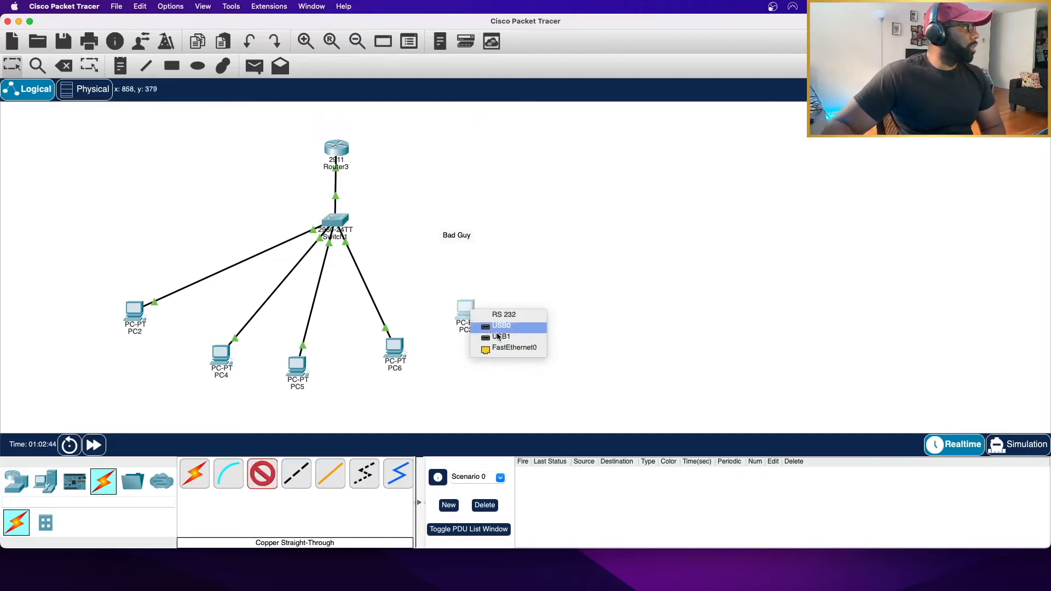
{"action": "left_click", "coordinate": [504, 350]}
{"action": "left_click", "coordinate": [338, 219]}
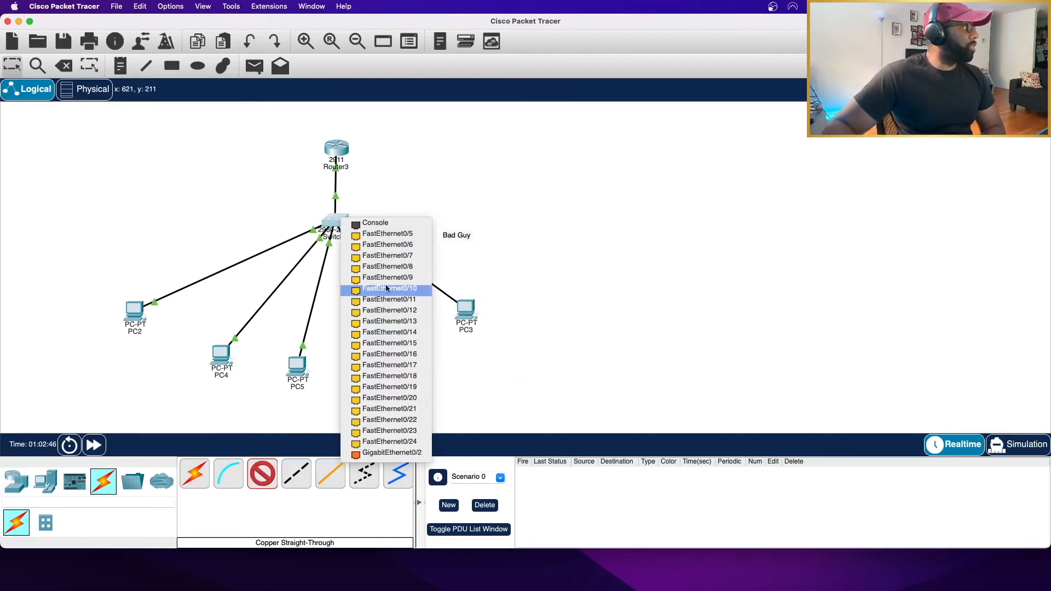
{"action": "left_click", "coordinate": [387, 248]}
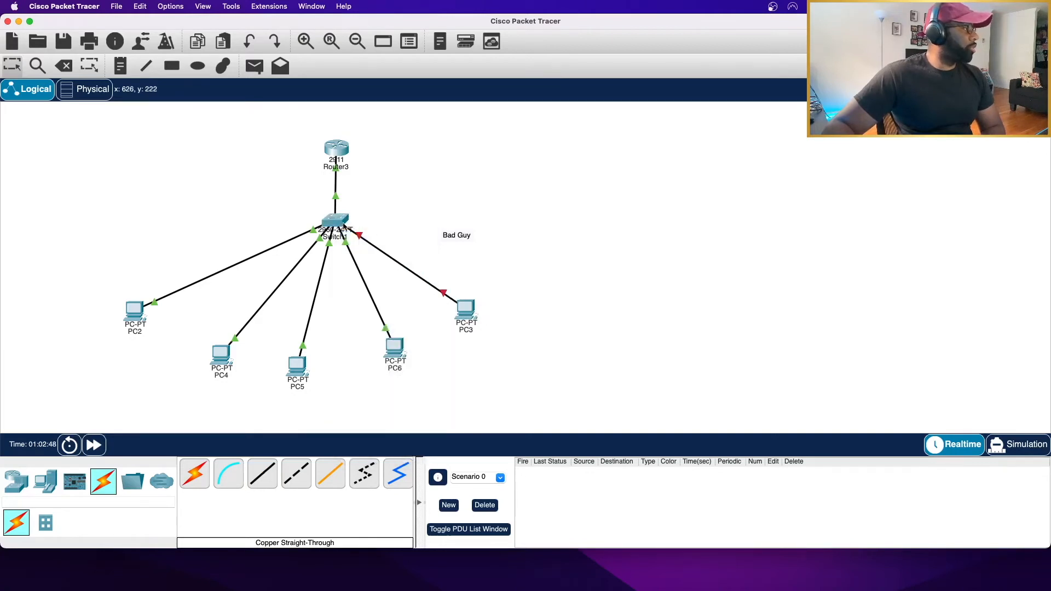
- Reset interface fa0/5 on Switch1 with "shut" followed by "no shut", and return to the topology
{"action": "left_click", "coordinate": [340, 224]}
{"action": "type", "text": "int fa"}
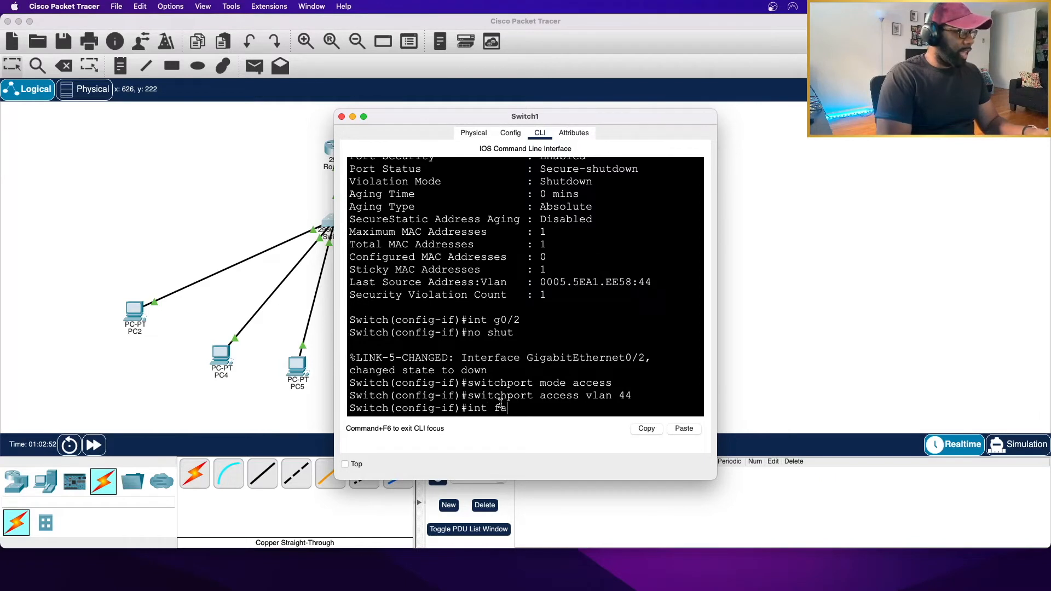
{"action": "type", "text": "0/5"}
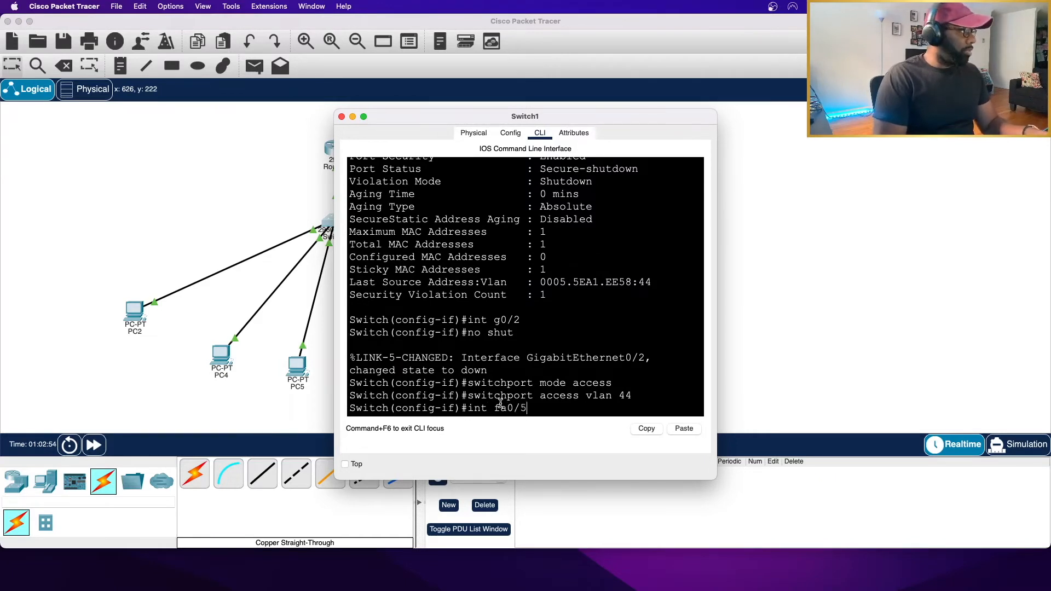
{"action": "key", "text": "Return"}
{"action": "type", "text": "shut"}
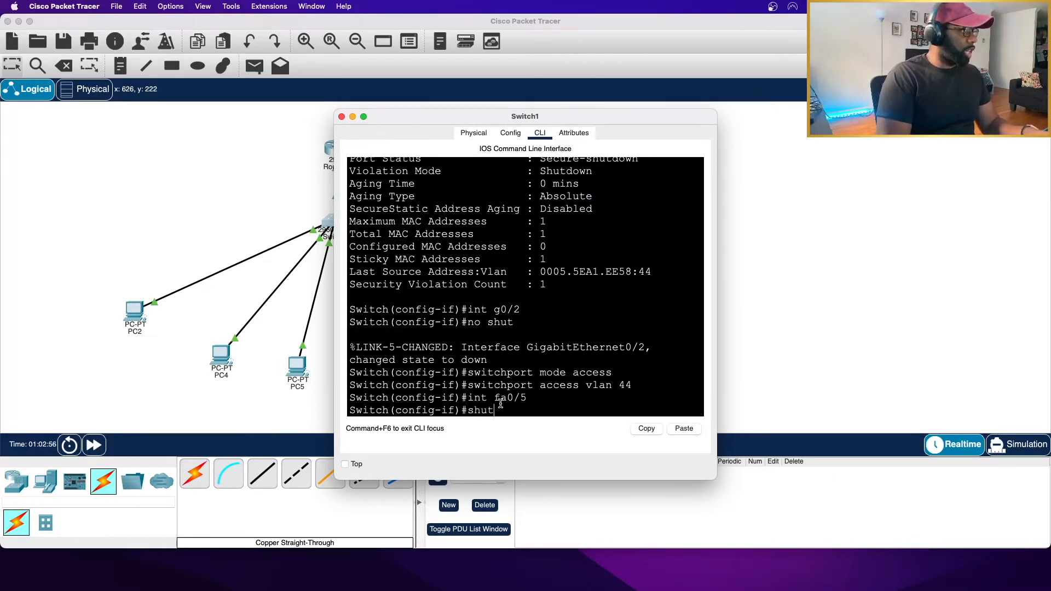
{"action": "key", "text": "Return"}
{"action": "type", "text": "no shut"}
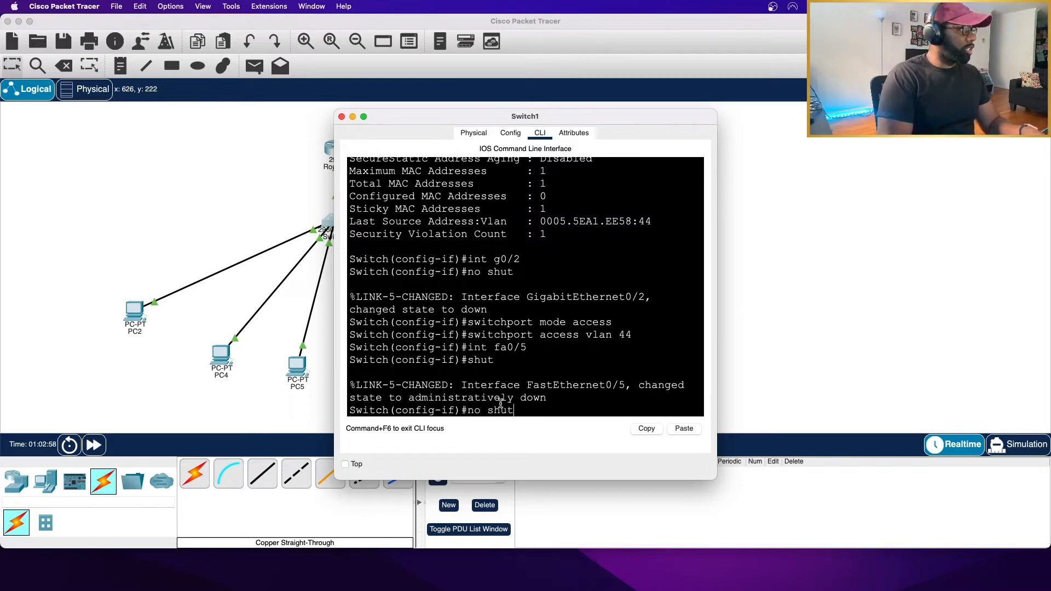
{"action": "key", "text": "Return"}
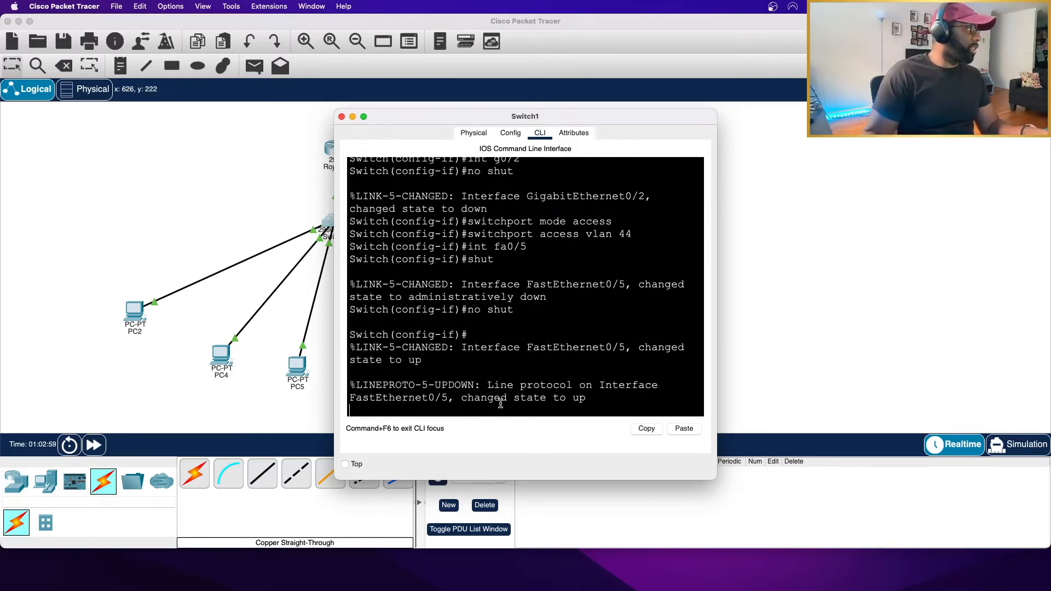
{"action": "left_click", "coordinate": [283, 304]}
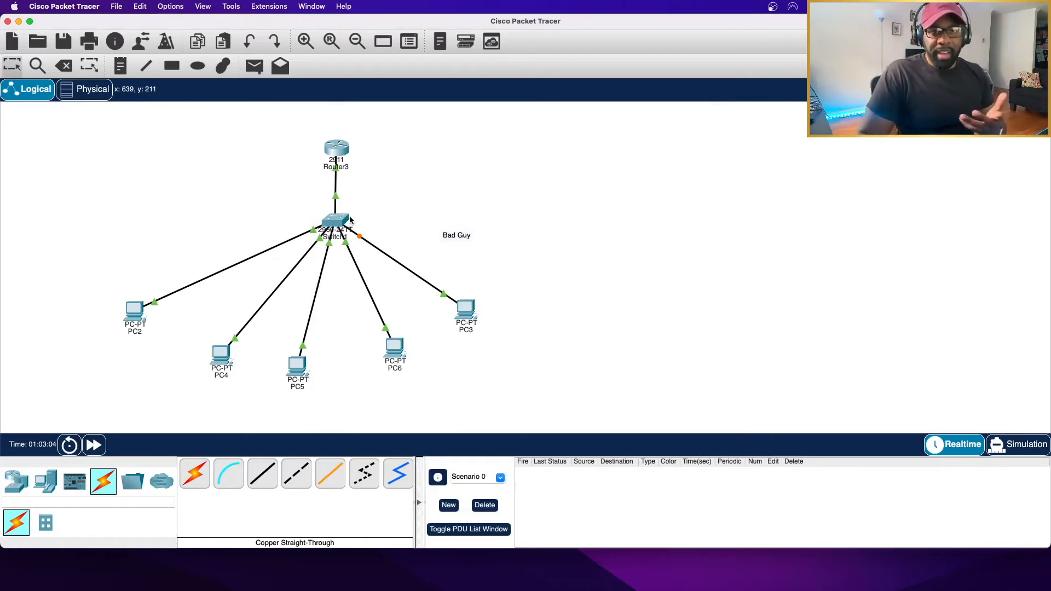
{"action": "mouse_move", "coordinate": [350, 220]}
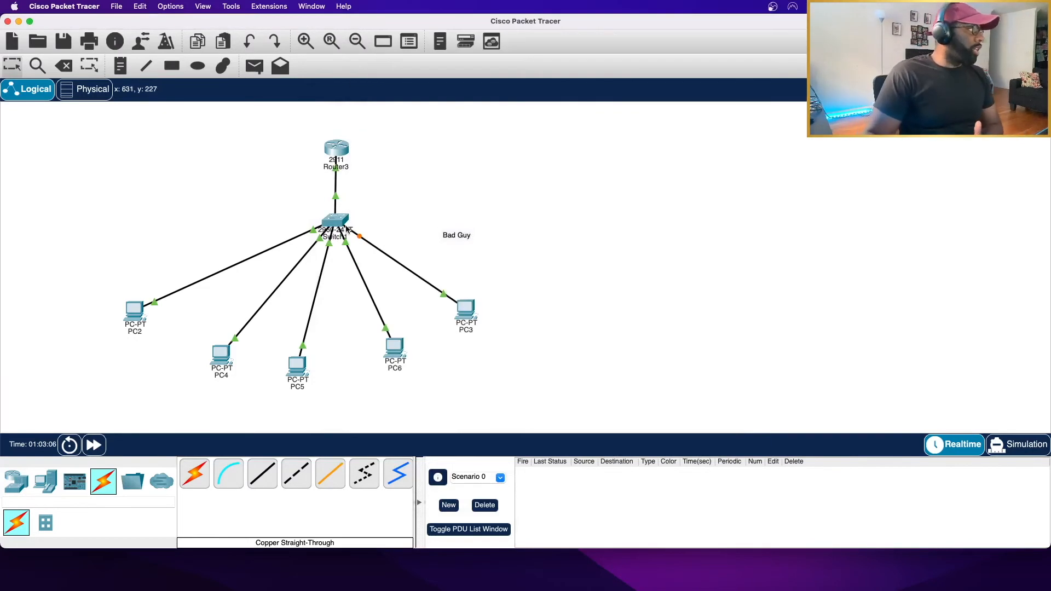
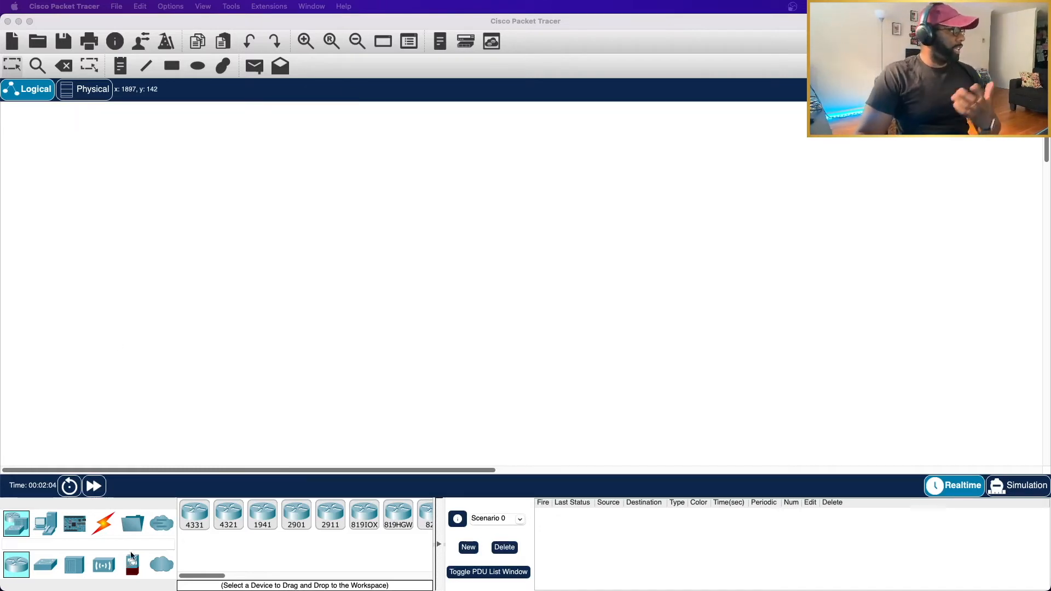
- Place five PCs in a horizontal row across the lower part of the empty workspace
{"action": "left_click", "coordinate": [47, 528]}
{"action": "left_click", "coordinate": [188, 521]}
{"action": "left_click", "coordinate": [184, 361]}
{"action": "left_click", "coordinate": [194, 517]}
{"action": "left_click", "coordinate": [259, 371]}
{"action": "left_click", "coordinate": [206, 512]}
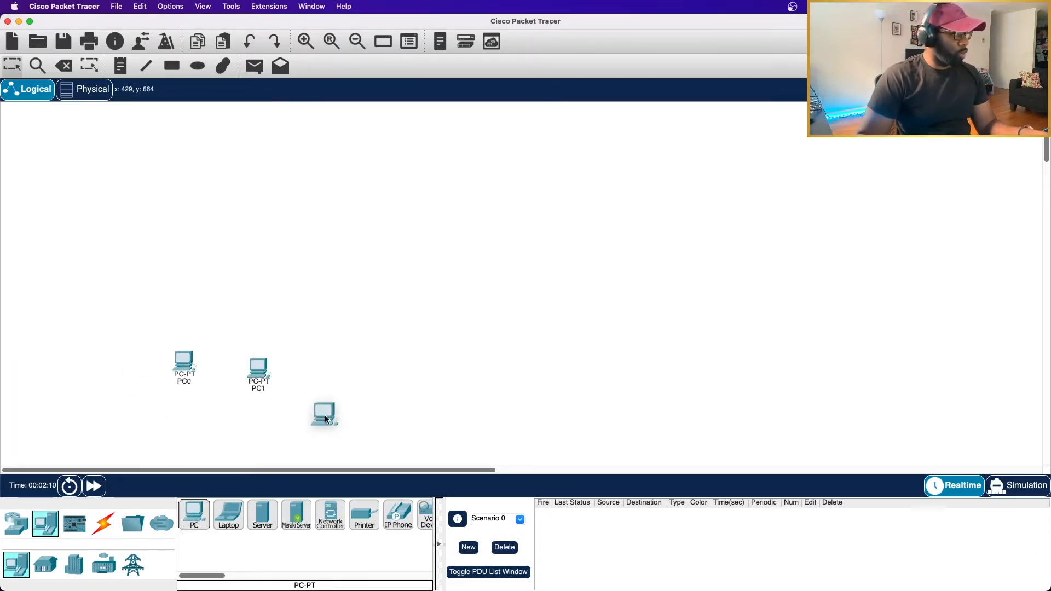
{"action": "left_click", "coordinate": [340, 369]}
{"action": "left_click", "coordinate": [194, 517]}
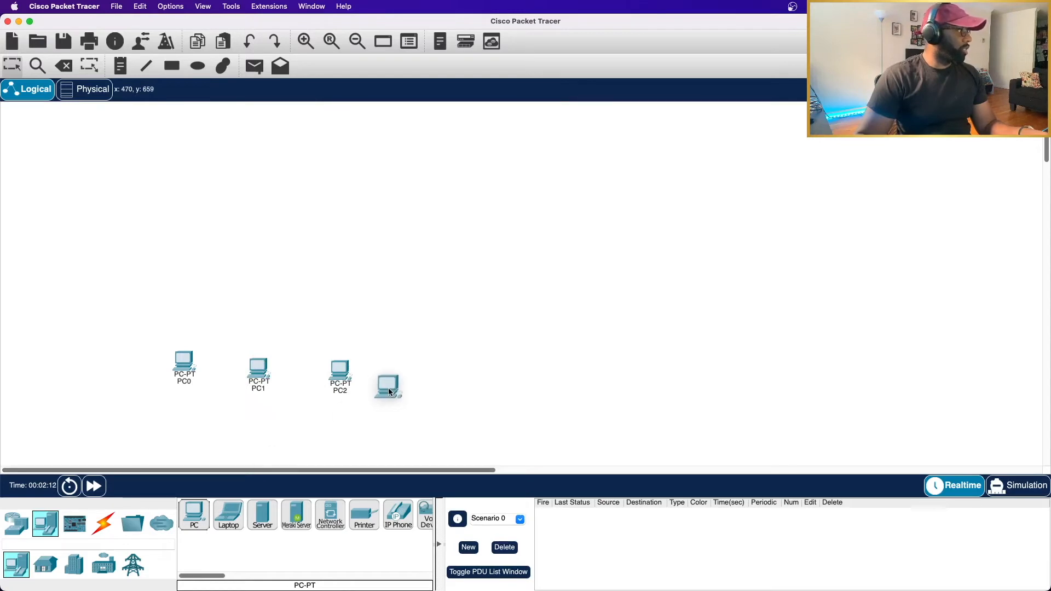
{"action": "left_click", "coordinate": [406, 373]}
{"action": "left_click", "coordinate": [193, 524]}
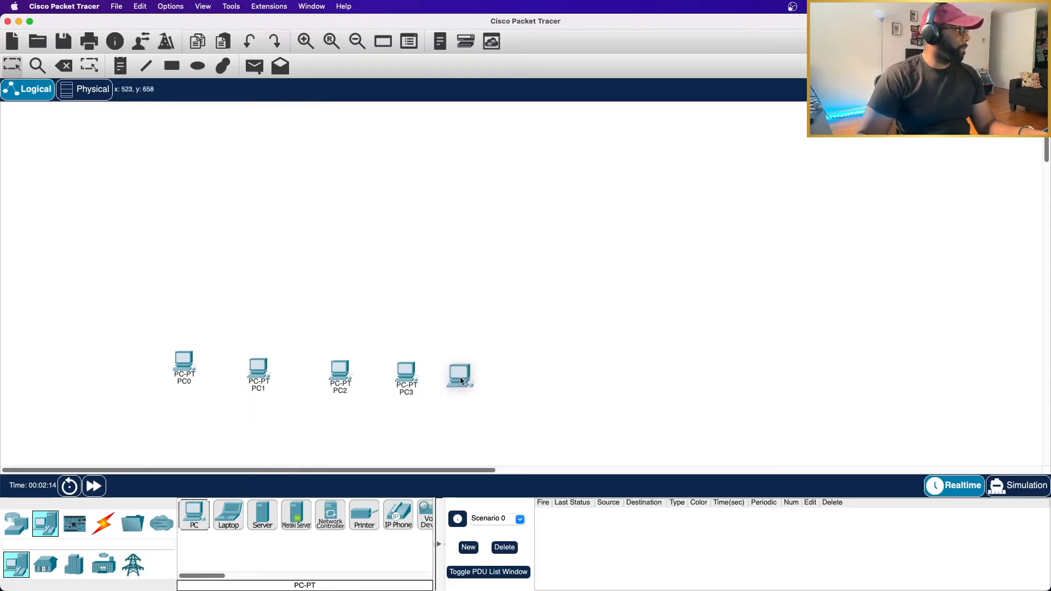
{"action": "left_click", "coordinate": [476, 376]}
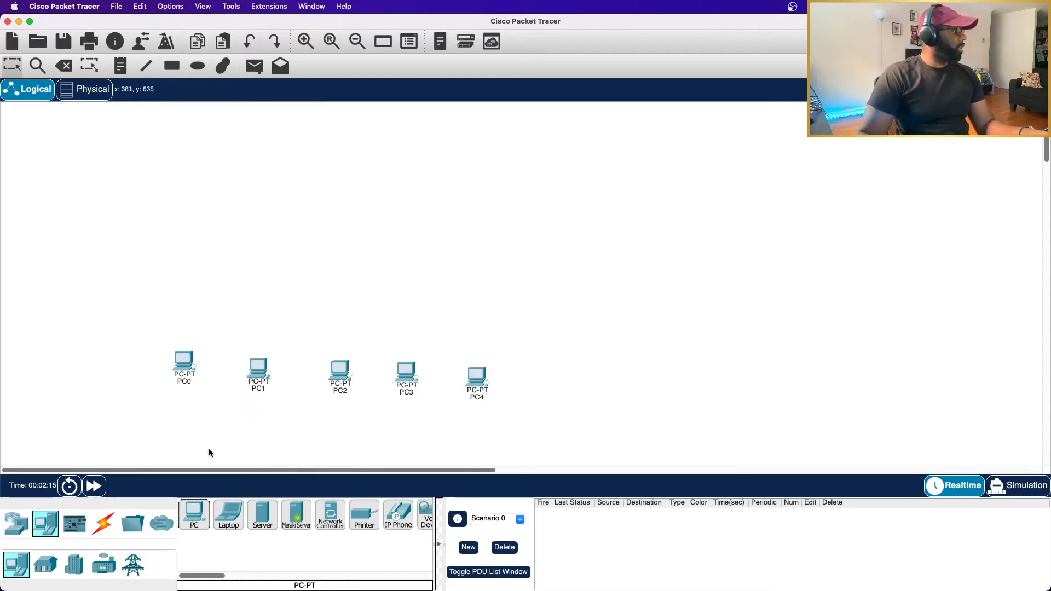
- Add a 3560-24PS multilayer switch centred above the row of PCs
{"action": "left_click", "coordinate": [17, 524]}
{"action": "left_click", "coordinate": [46, 564]}
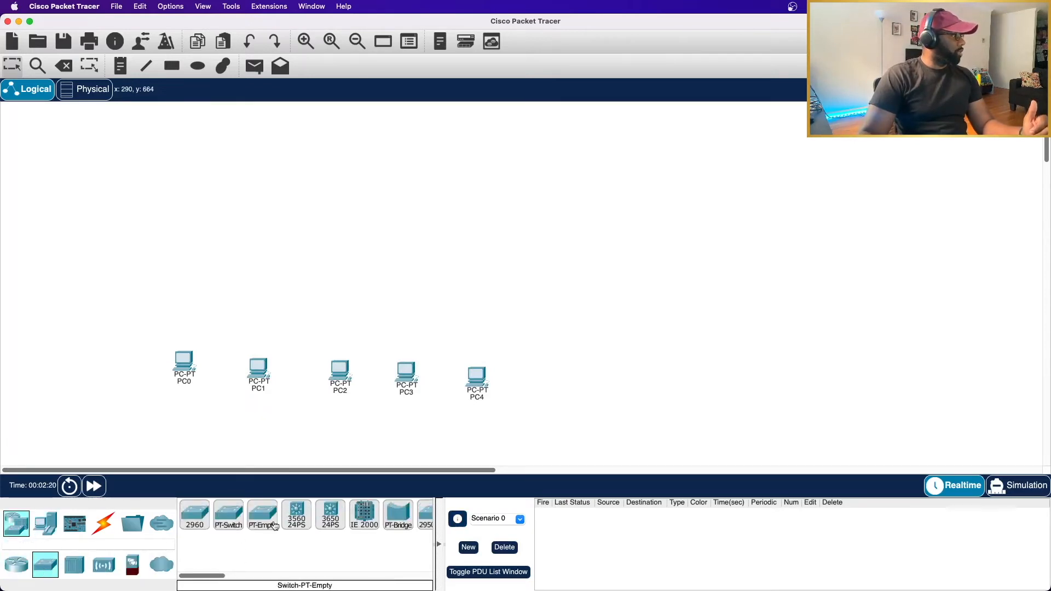
{"action": "left_click_drag", "start_coordinate": [295, 521], "coordinate": [334, 249]}
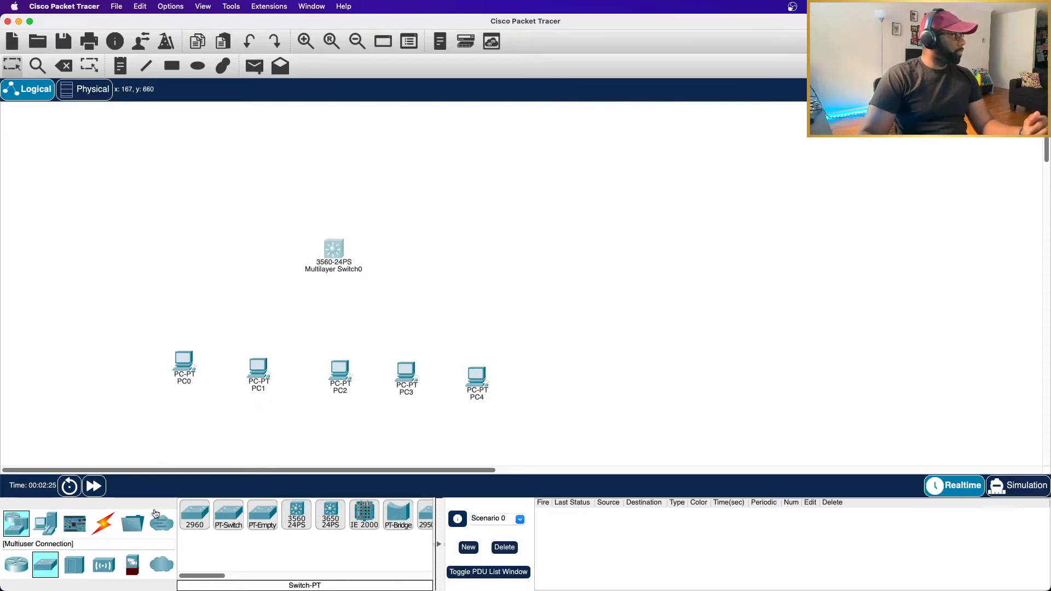
- Add a 2911 router directly above Multilayer Switch0, and move PC4 slightly upward in its row
{"action": "left_click", "coordinate": [17, 564]}
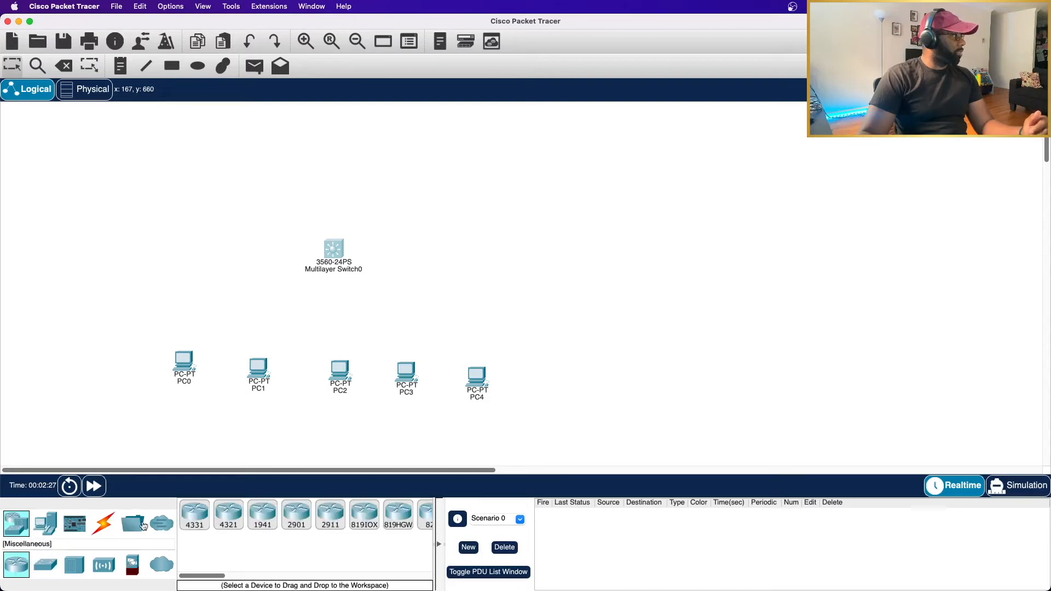
{"action": "left_click", "coordinate": [340, 518]}
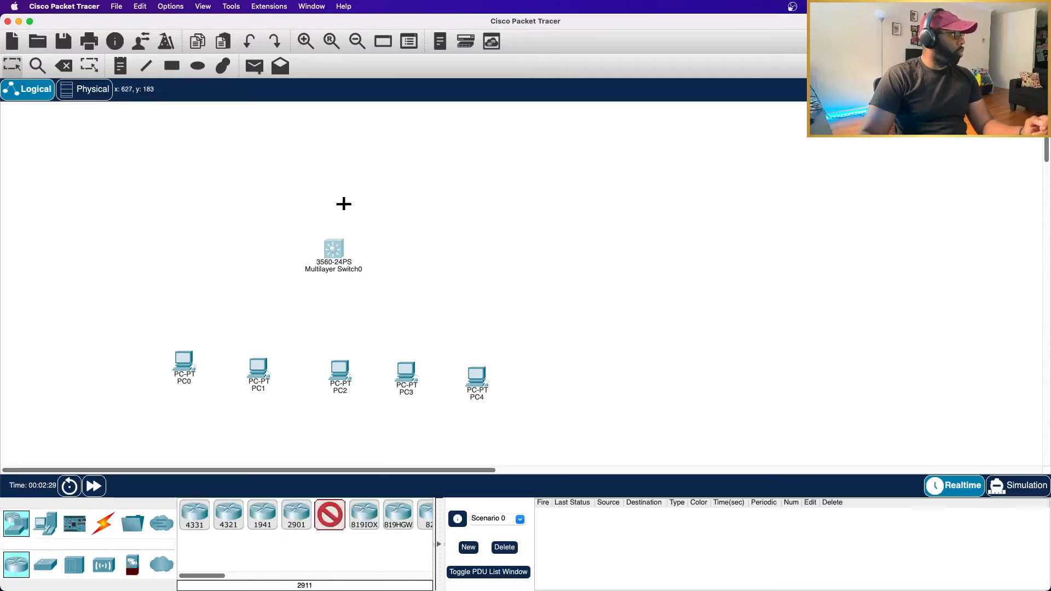
{"action": "left_click", "coordinate": [341, 156]}
{"action": "left_click_drag", "start_coordinate": [342, 159], "coordinate": [338, 160]}
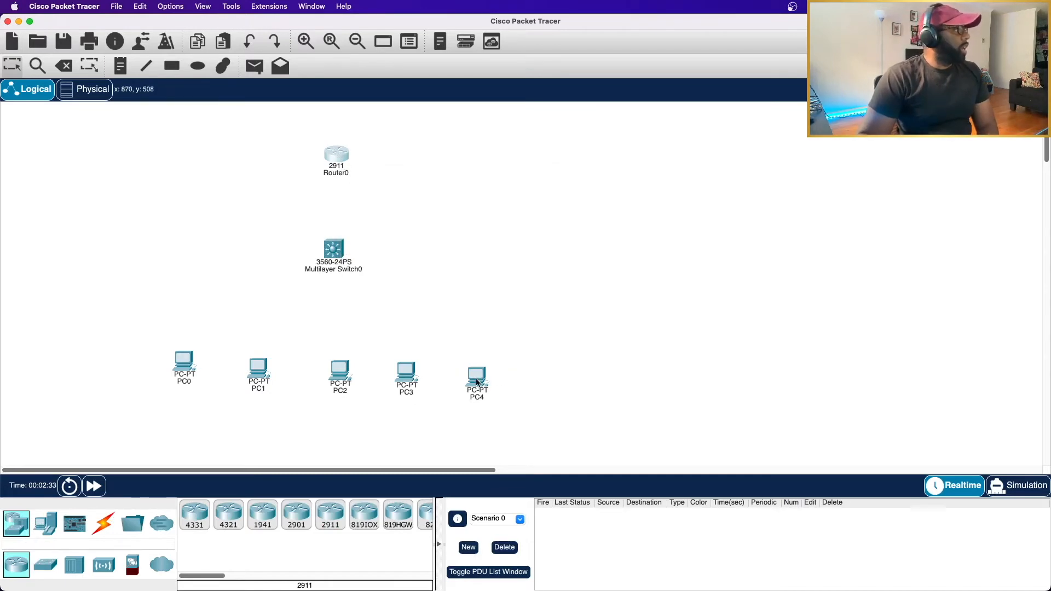
{"action": "left_click_drag", "start_coordinate": [477, 382], "coordinate": [479, 370]}
- Connect PC0's FastEthernet0 to FastEthernet0/1 on Multilayer Switch0 with a copper straight-through cable
{"action": "left_click", "coordinate": [102, 523]}
{"action": "left_click", "coordinate": [262, 515]}
{"action": "left_click", "coordinate": [184, 364]}
{"action": "left_click", "coordinate": [219, 406]}
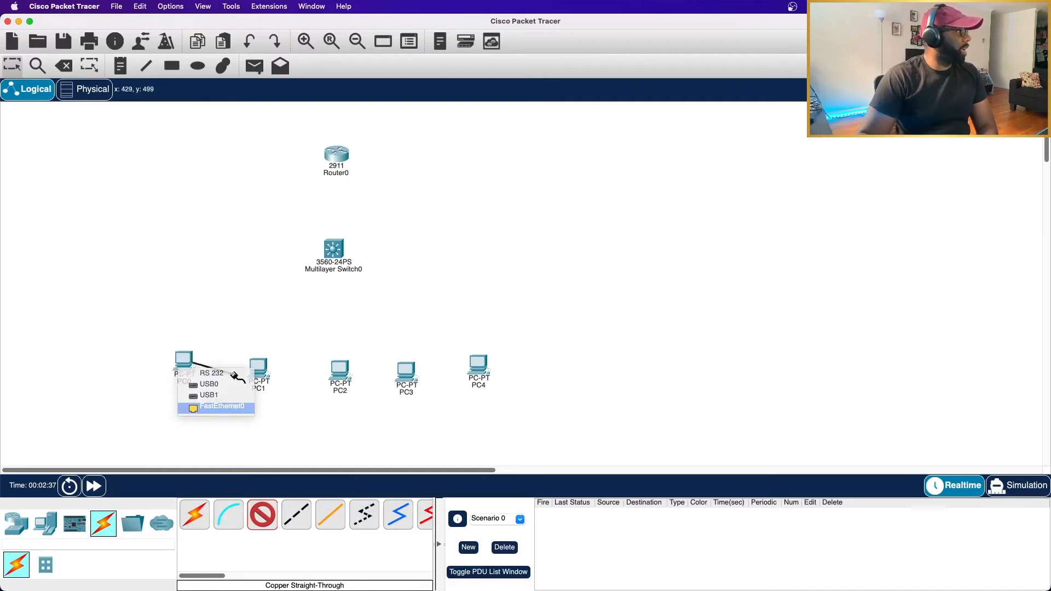
{"action": "left_click", "coordinate": [333, 250]}
{"action": "left_click", "coordinate": [344, 273]}
- Connect PC1's FastEthernet0 to FastEthernet0/2 on Multilayer Switch0 with a copper straight-through cable
{"action": "left_click", "coordinate": [263, 514]}
{"action": "left_click", "coordinate": [257, 372]}
{"action": "left_click", "coordinate": [274, 405]}
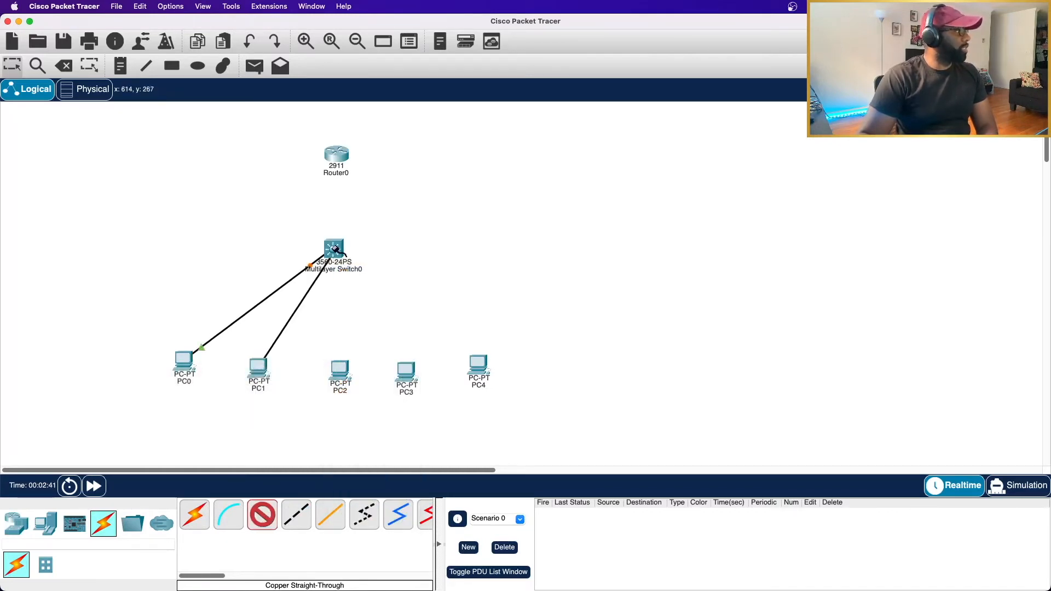
{"action": "left_click", "coordinate": [336, 250]}
{"action": "left_click", "coordinate": [353, 272]}
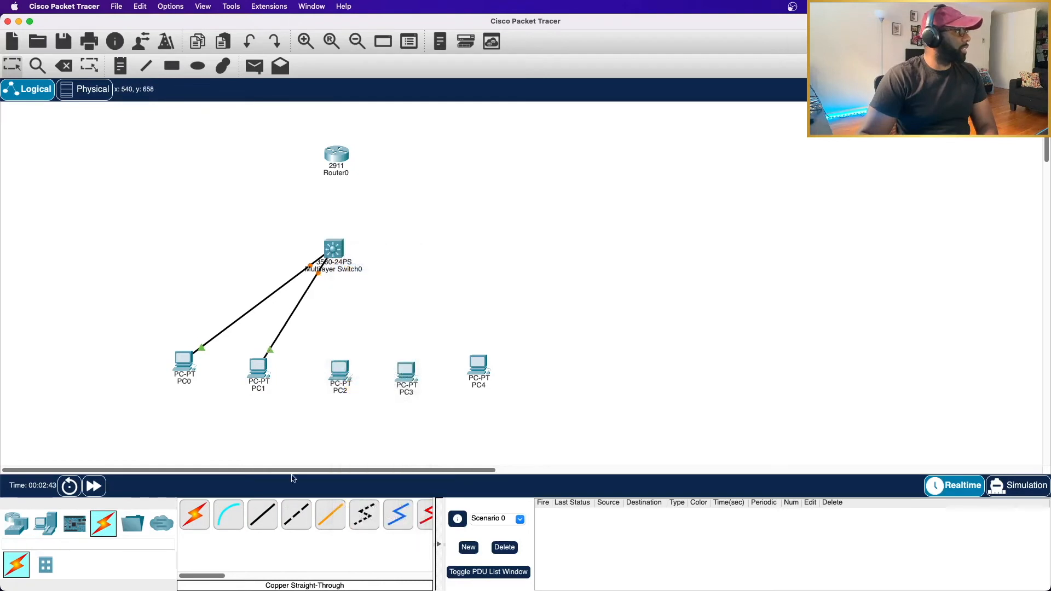
- Connect PC2's FastEthernet0 to FastEthernet0/3 on Multilayer Switch0 with a copper straight-through cable
{"action": "left_click", "coordinate": [262, 514]}
{"action": "left_click", "coordinate": [340, 372]}
{"action": "left_click", "coordinate": [363, 404]}
{"action": "left_click", "coordinate": [333, 249]}
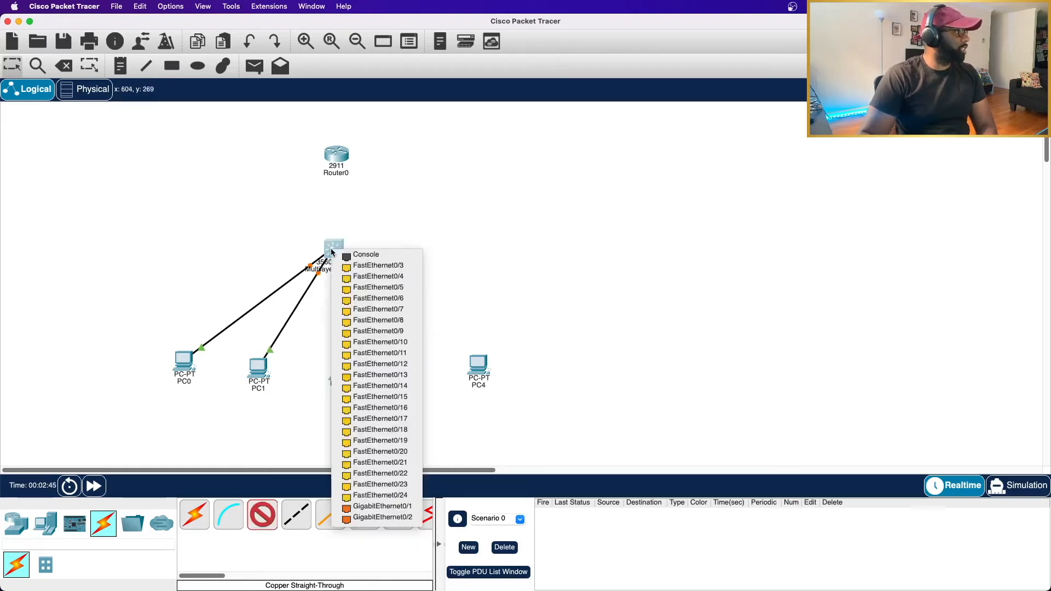
{"action": "left_click", "coordinate": [373, 265]}
- Connect PC3's FastEthernet0 to a free FastEthernet port on Multilayer Switch0 with a copper straight-through cable
{"action": "left_click", "coordinate": [262, 515]}
{"action": "left_click", "coordinate": [406, 372]}
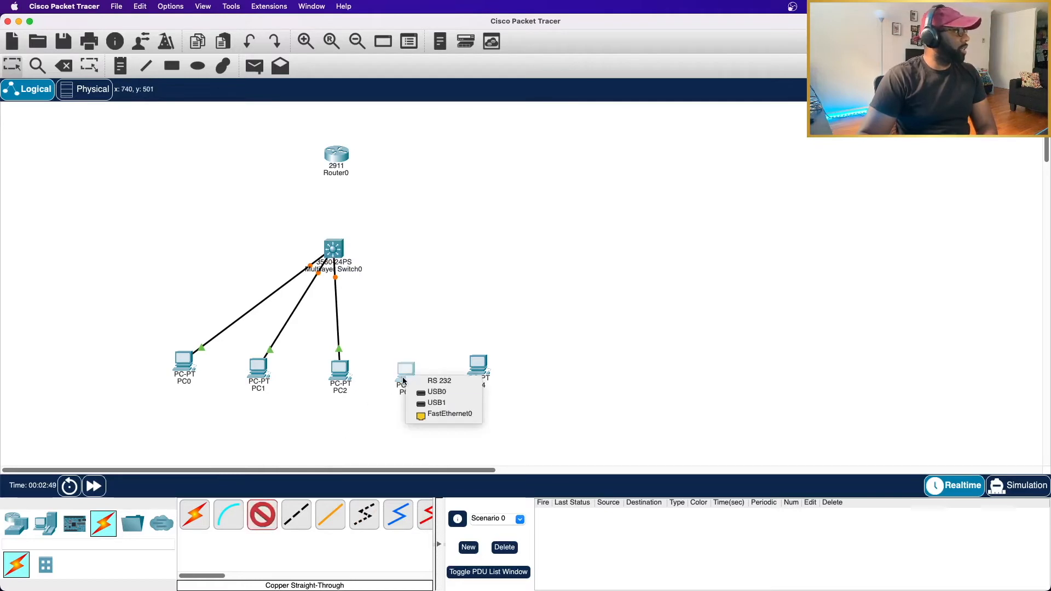
{"action": "left_click", "coordinate": [421, 417]}
{"action": "left_click", "coordinate": [333, 249]}
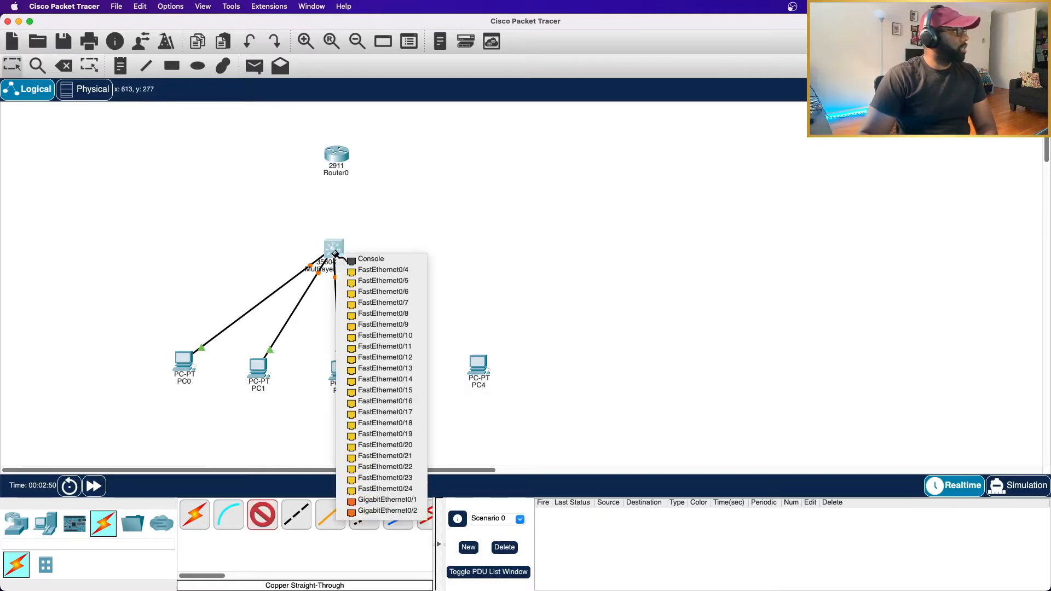
{"action": "left_click", "coordinate": [391, 282]}
- Connect PC4's FastEthernet0 to FastEthernet0/5 on Multilayer Switch0 with a copper straight-through cable
{"action": "left_click", "coordinate": [262, 515]}
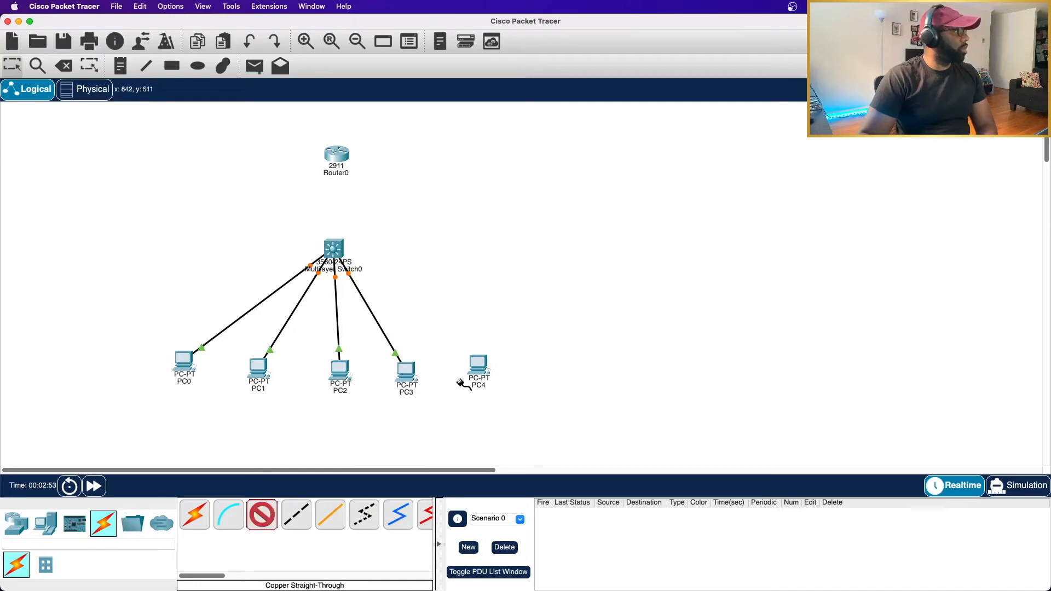
{"action": "left_click", "coordinate": [479, 368]}
{"action": "left_click", "coordinate": [496, 412]}
{"action": "left_click", "coordinate": [338, 248]}
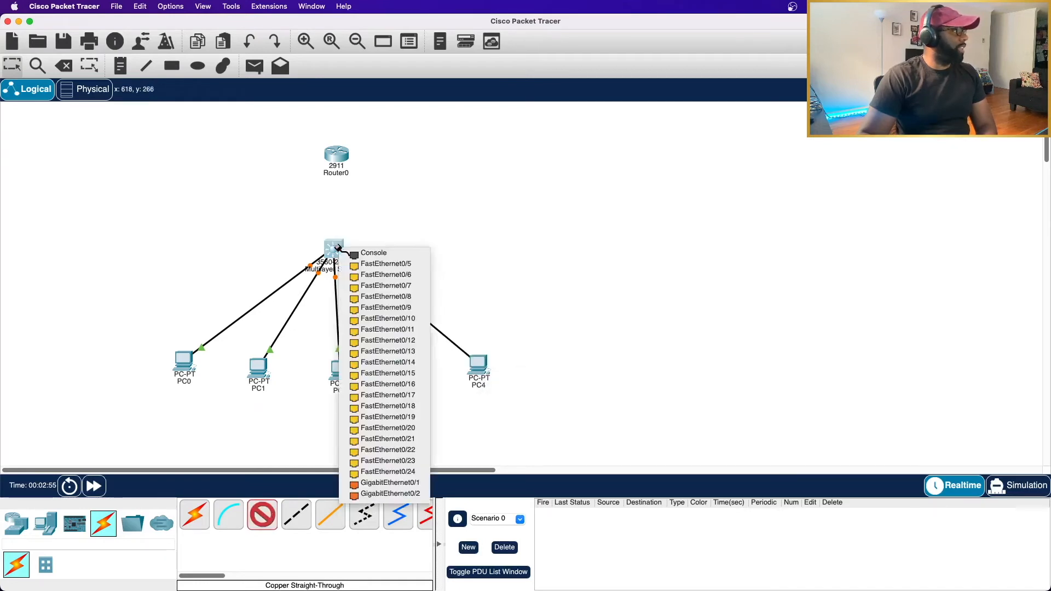
{"action": "left_click", "coordinate": [416, 267]}
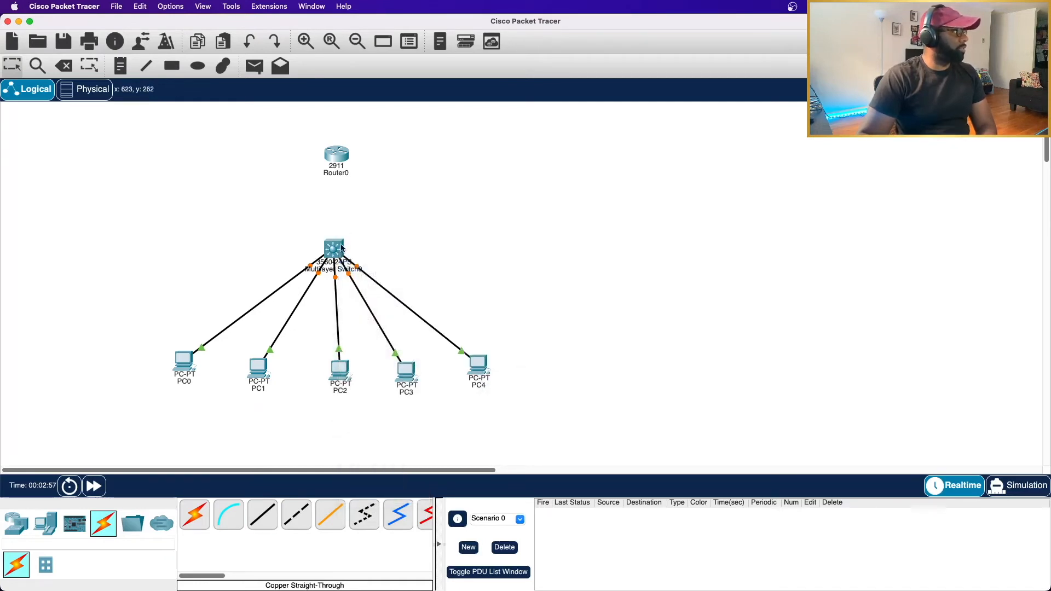
- Align Multilayer Switch0 with Router0 and connect the switch's GigabitEthernet0/1 to the router with a copper straight-through cable
{"action": "left_click_drag", "start_coordinate": [342, 248], "coordinate": [344, 248]}
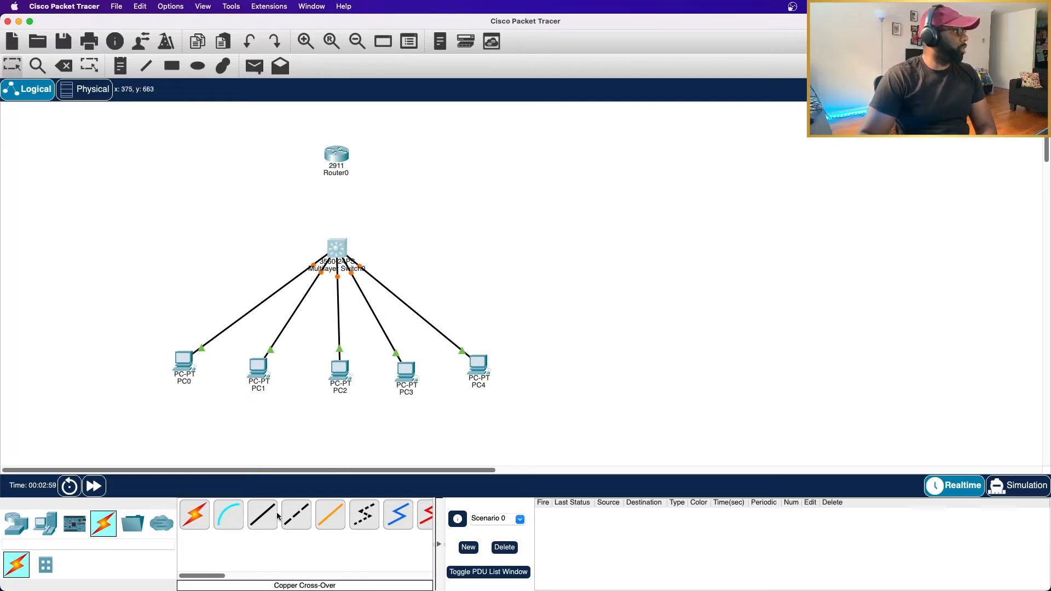
{"action": "left_click", "coordinate": [264, 516]}
{"action": "left_click", "coordinate": [338, 248]}
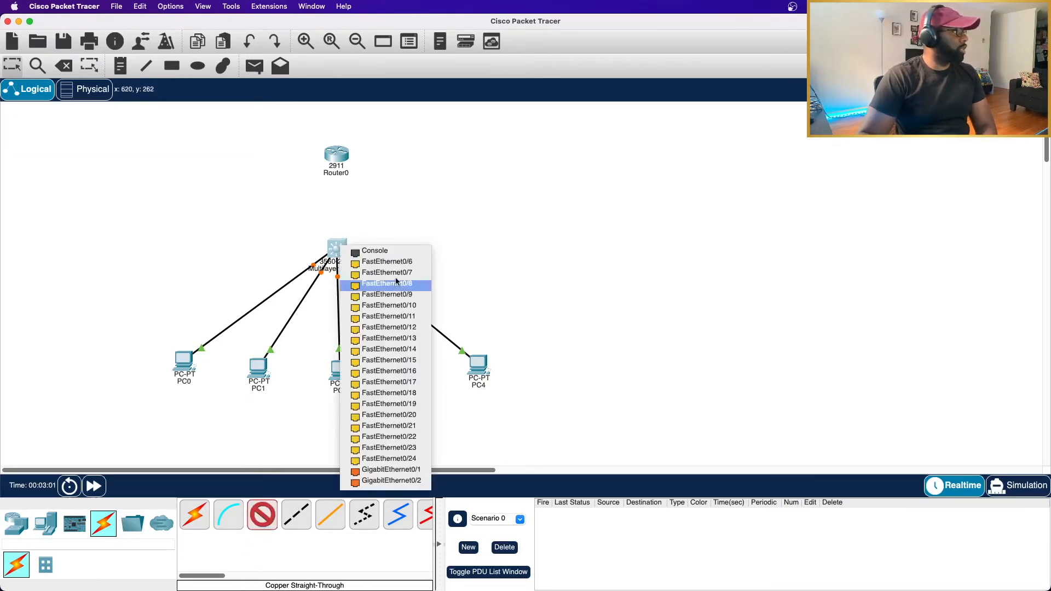
{"action": "left_click", "coordinate": [391, 470]}
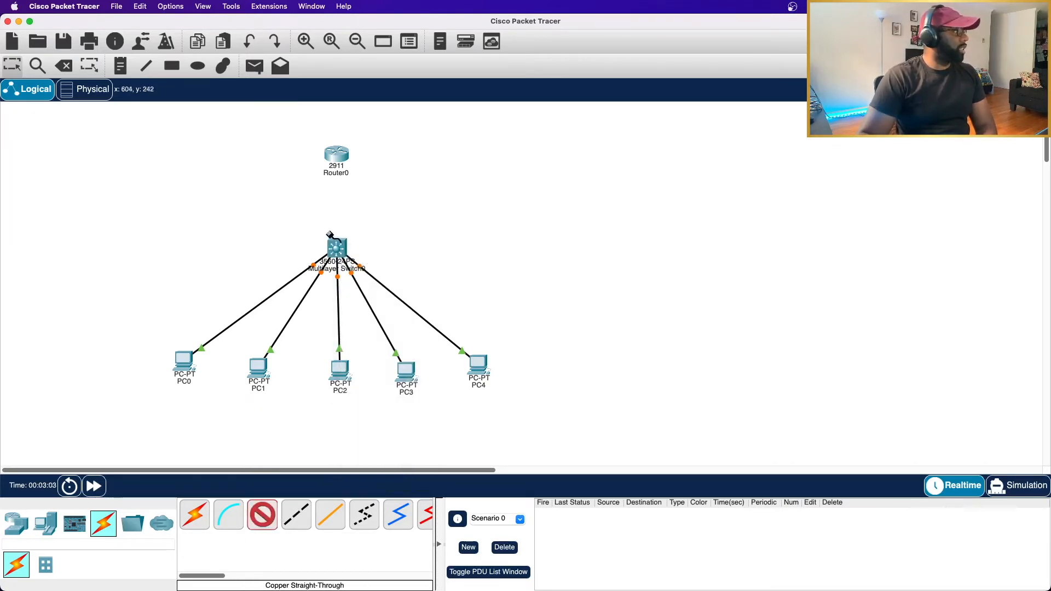
{"action": "left_click", "coordinate": [339, 155]}
{"action": "left_click", "coordinate": [378, 197]}
{"action": "left_click_drag", "start_coordinate": [343, 152], "coordinate": [347, 152]}
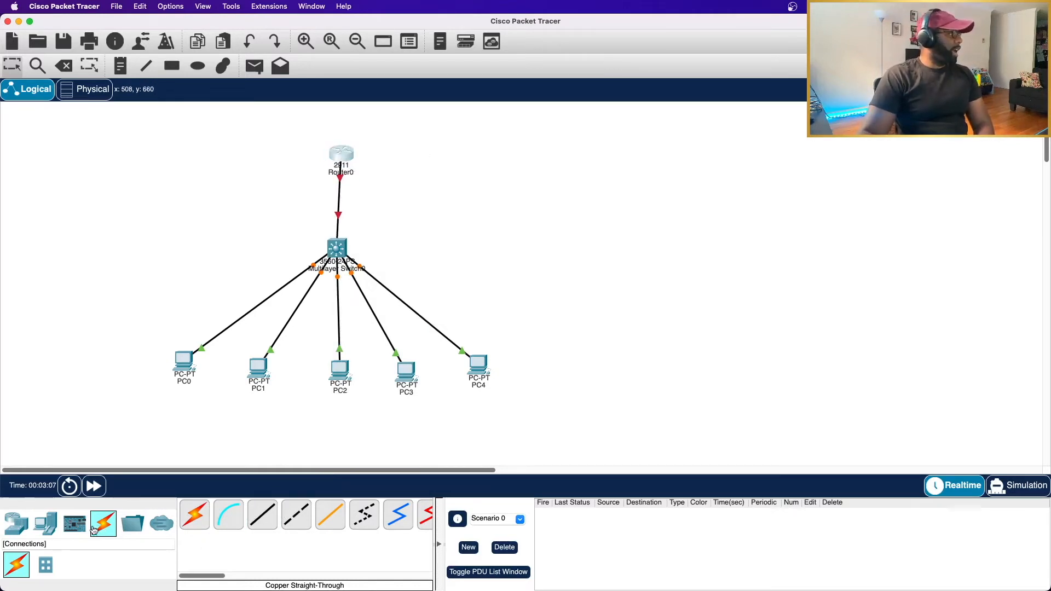
- Add a Server-PT end device to the workspace, to the right of Multilayer Switch0
{"action": "left_click", "coordinate": [45, 523]}
{"action": "left_click", "coordinate": [261, 515]}
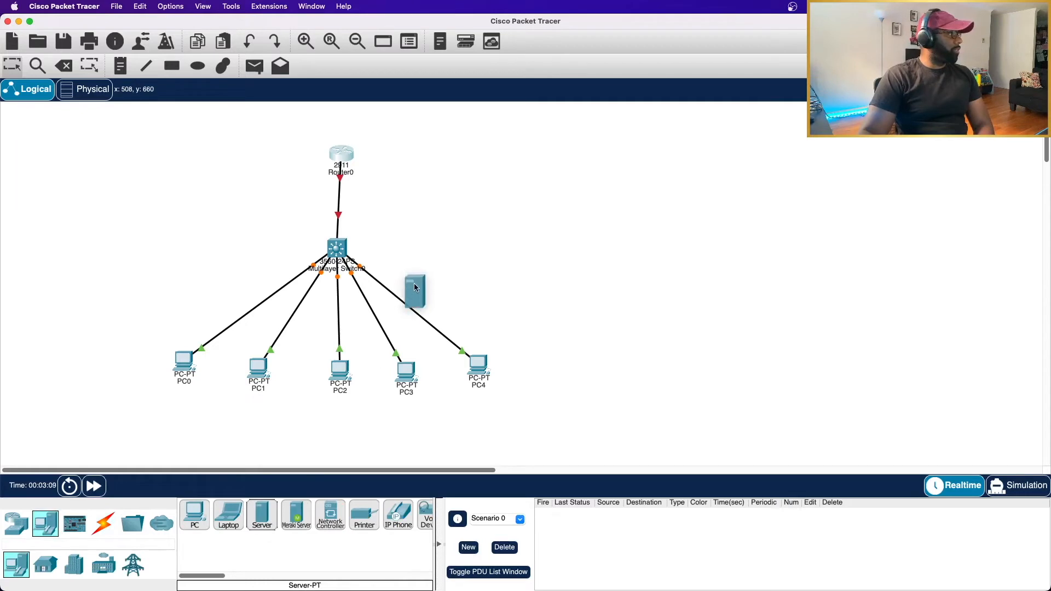
{"action": "left_click", "coordinate": [473, 224]}
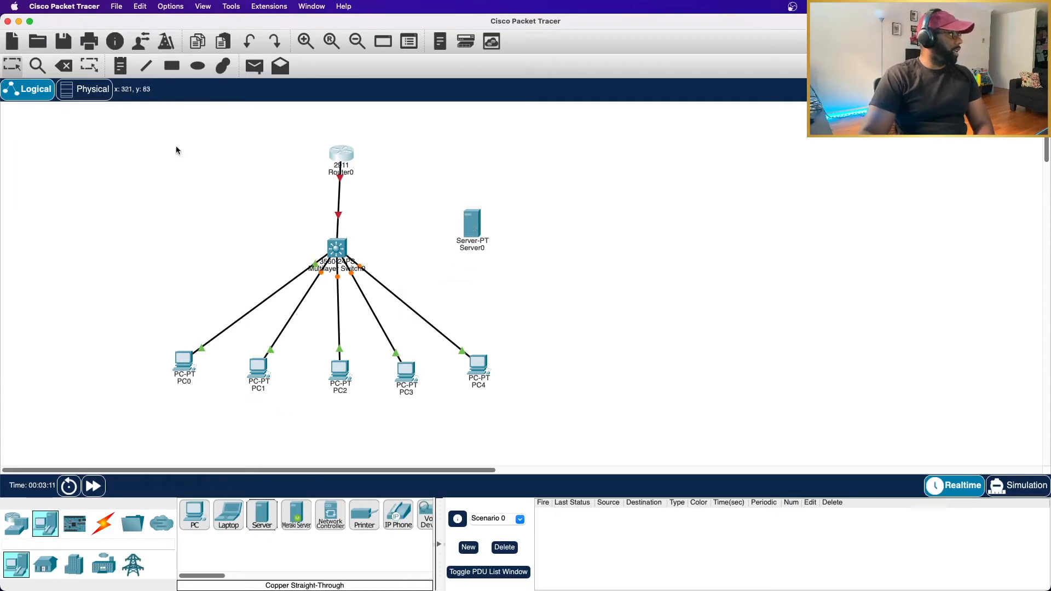
- Add the note "Rogue DHCP server(badguy)" and place it directly beneath the server icon
{"action": "left_click", "coordinate": [127, 75]}
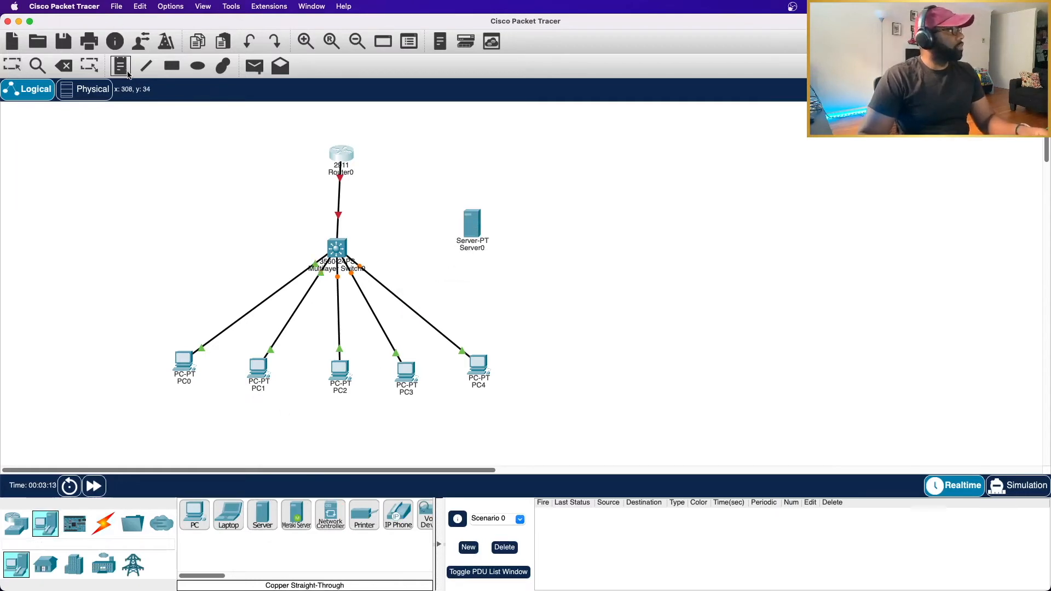
{"action": "left_click", "coordinate": [468, 249]}
{"action": "type", "text": "Rogue"}
{"action": "type", "text": "DHCP"}
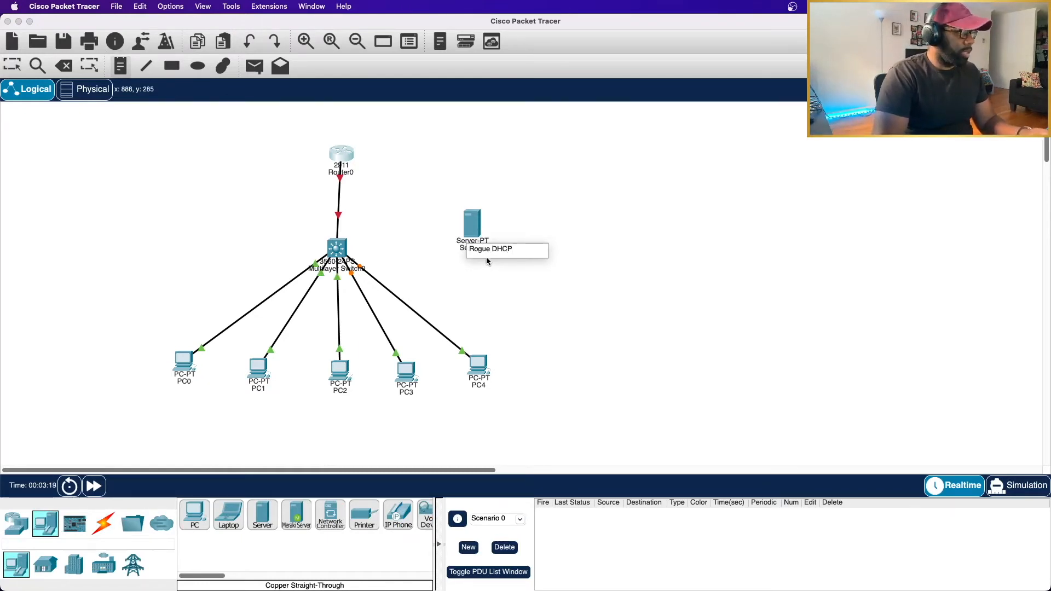
{"action": "type", "text": " server(badb"}
{"action": "key", "text": "BackSpace"}
{"action": "type", "text": "guy)"}
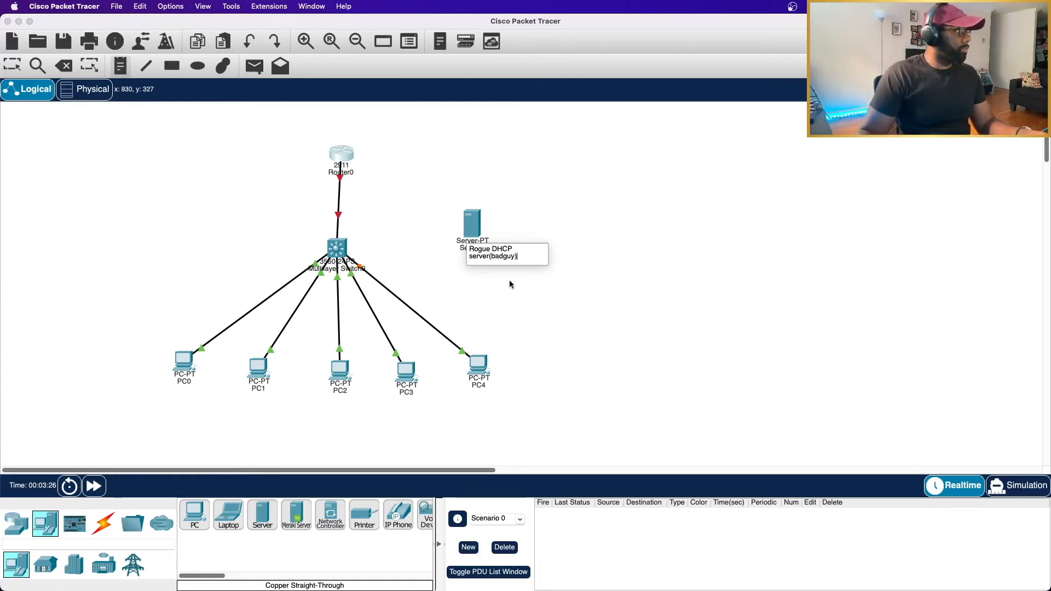
{"action": "key", "text": "Return"}
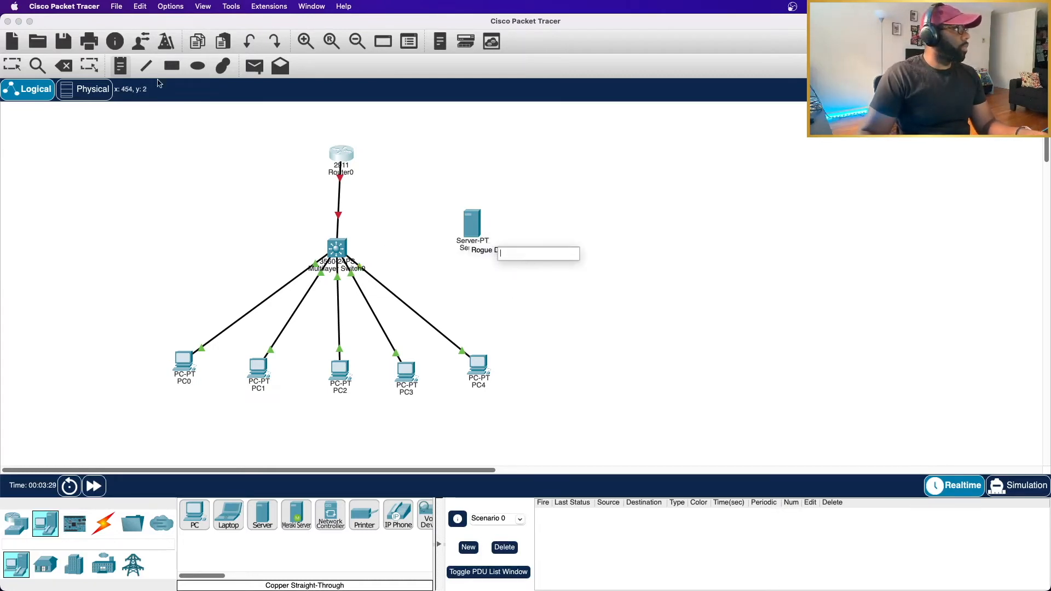
{"action": "left_click", "coordinate": [62, 69]}
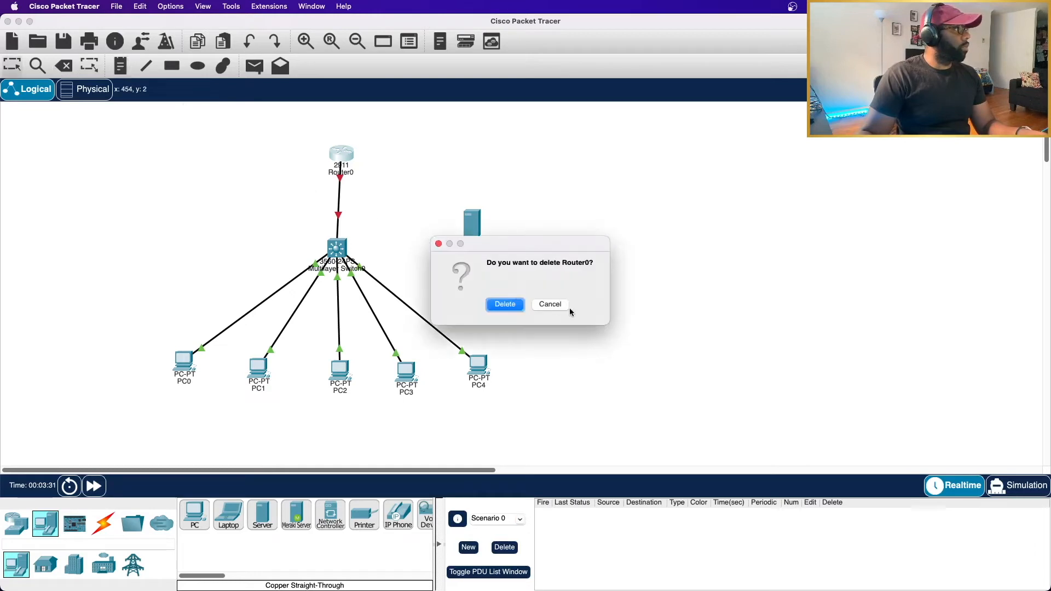
{"action": "left_click", "coordinate": [550, 304]}
{"action": "left_click_drag", "start_coordinate": [498, 244], "coordinate": [476, 243]}
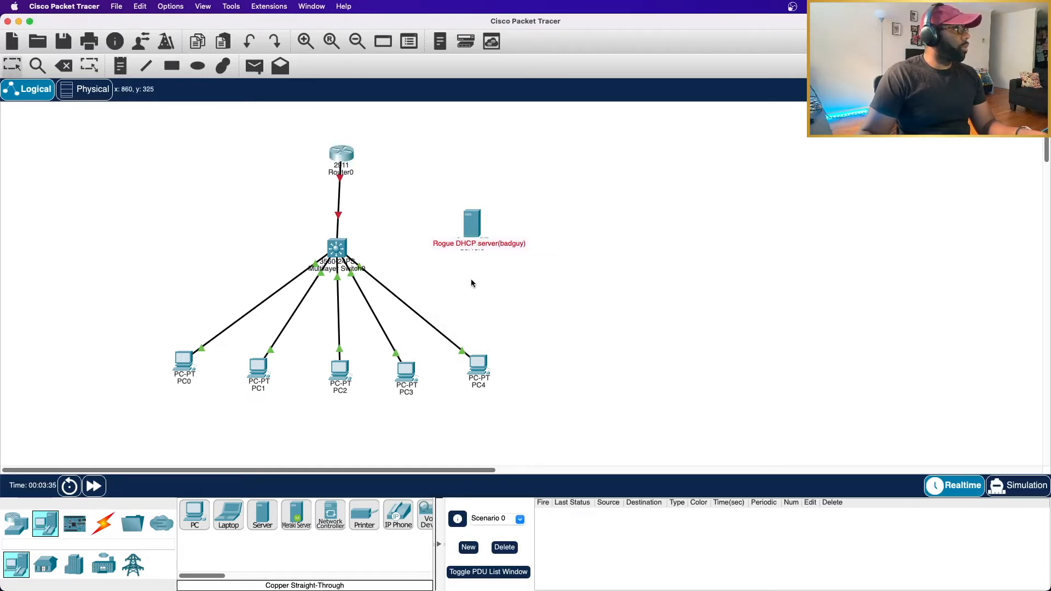
- Align Router0 above the switch and label the router with the note "FRIENDLY!!" beneath its icon
{"action": "left_click_drag", "start_coordinate": [342, 151], "coordinate": [340, 149]}
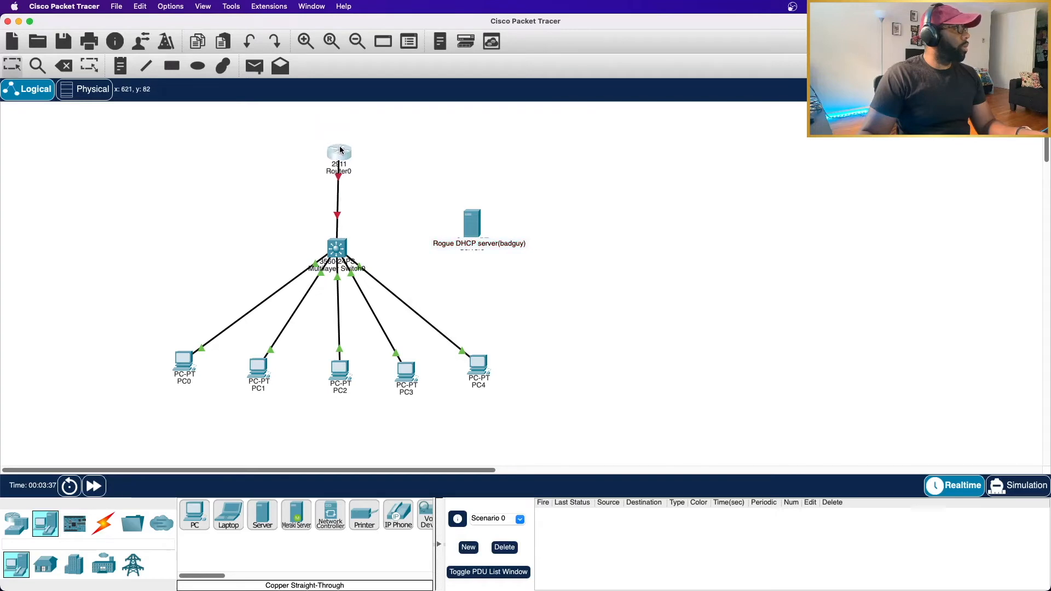
{"action": "left_click", "coordinate": [120, 66]}
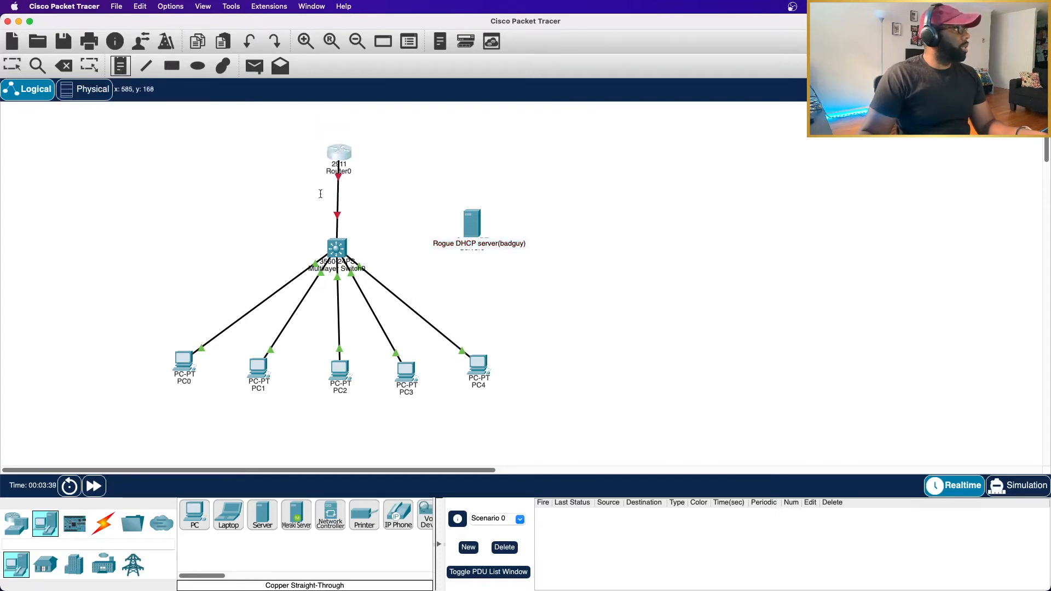
{"action": "left_click", "coordinate": [330, 169]}
{"action": "type", "text": "fr"}
{"action": "key", "text": "BackSpace"}
{"action": "key", "text": "BackSpace"}
{"action": "type", "text": "FRIENDLYT"}
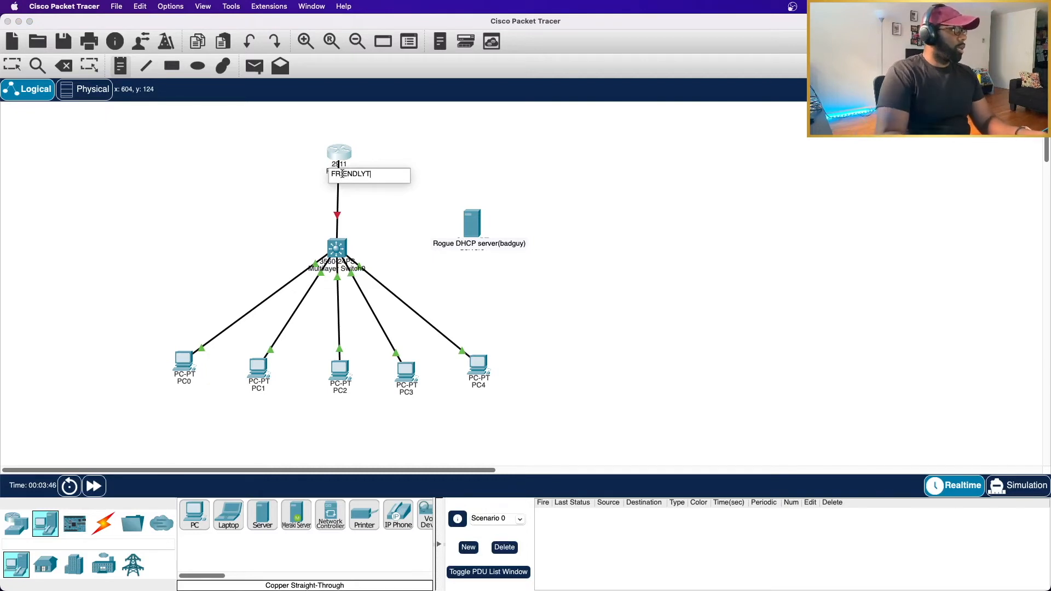
{"action": "key", "text": "BackSpace"}
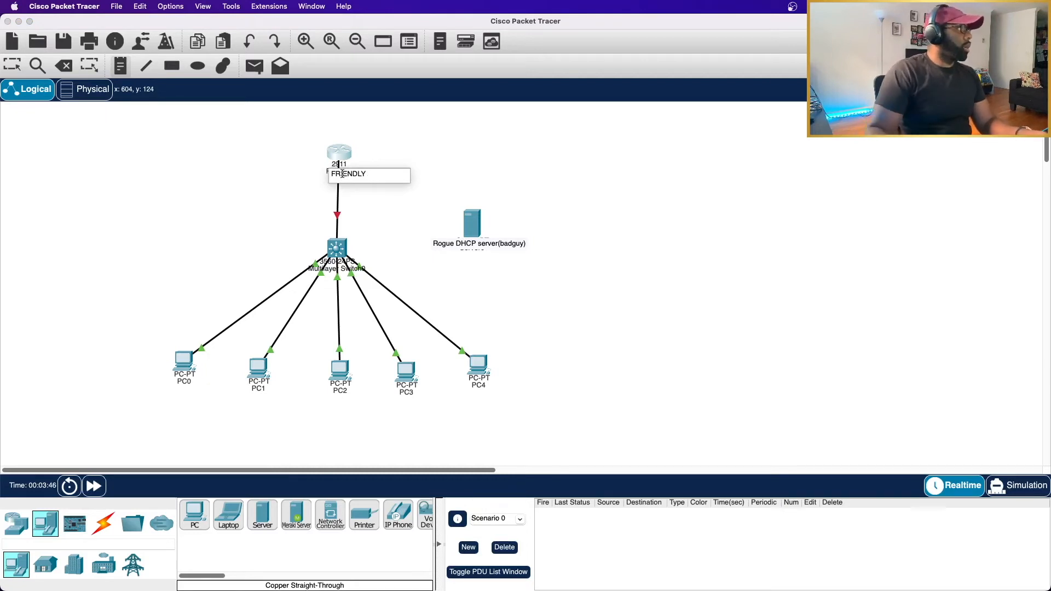
{"action": "type", "text": "!"}
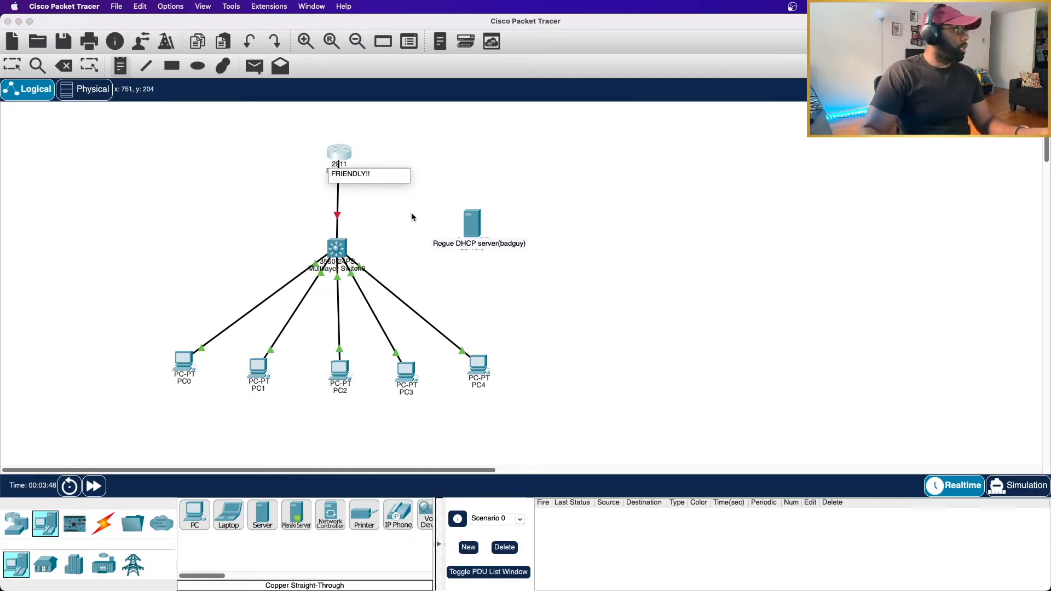
{"action": "type", "text": "!"}
{"action": "left_click", "coordinate": [412, 217]}
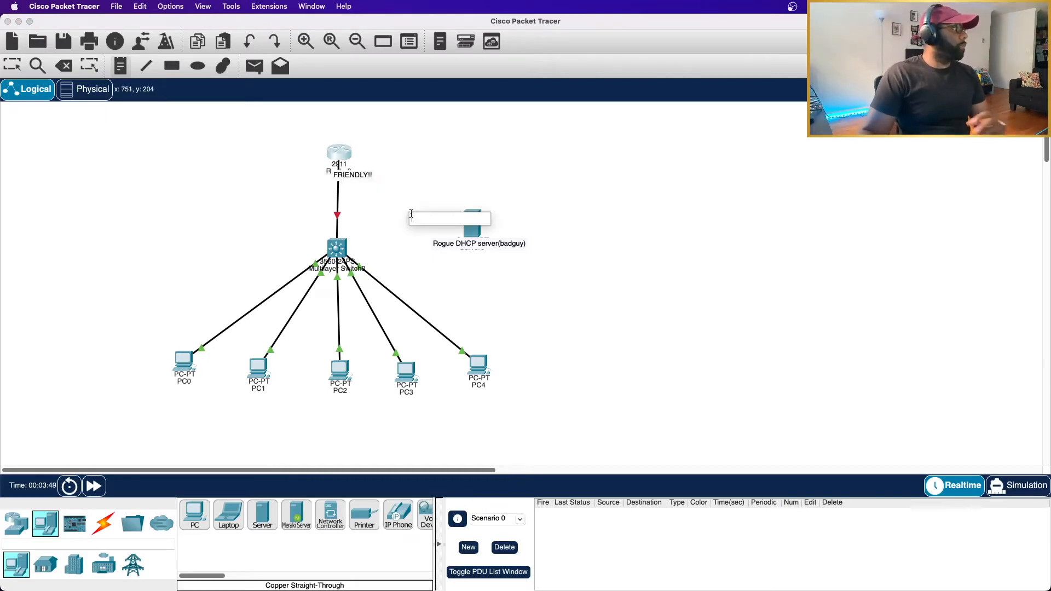
{"action": "left_click", "coordinate": [64, 67]}
{"action": "left_click", "coordinate": [550, 304]}
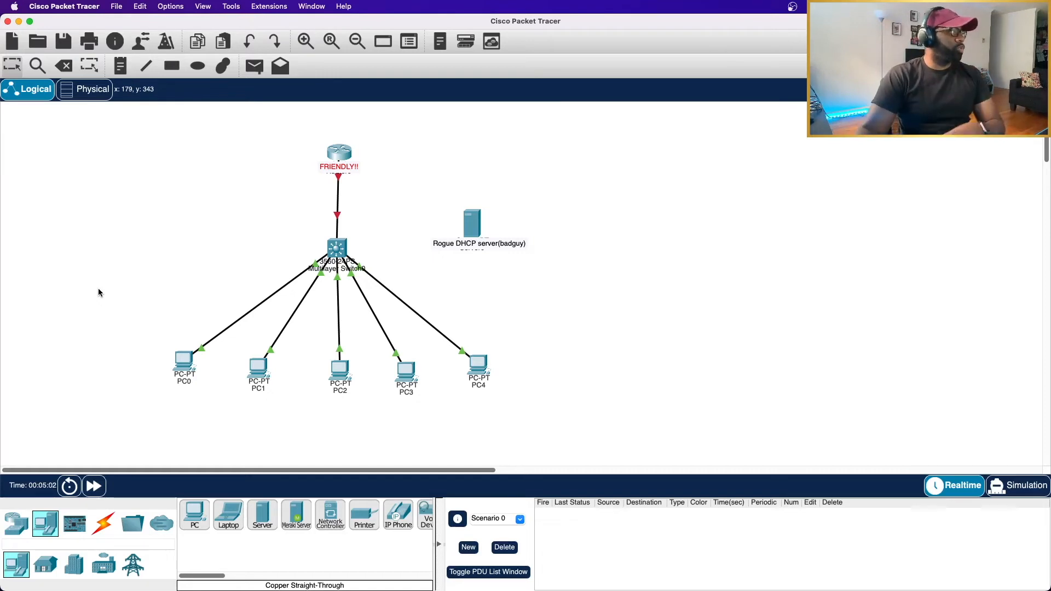
{"action": "left_click_drag", "start_coordinate": [139, 318], "coordinate": [548, 432]}
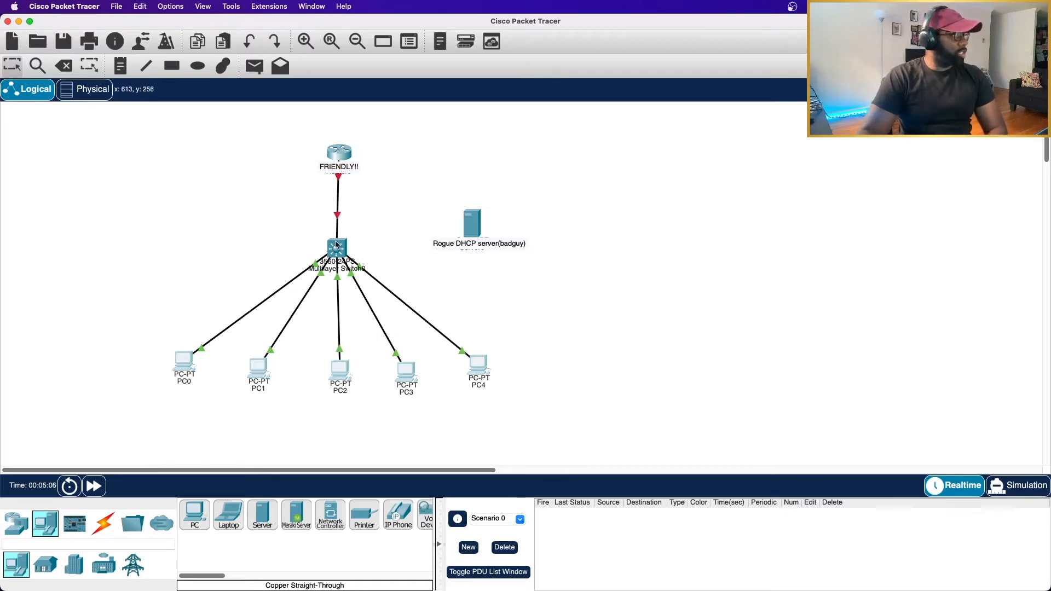
{"action": "left_click_drag", "start_coordinate": [99, 339], "coordinate": [560, 415]}
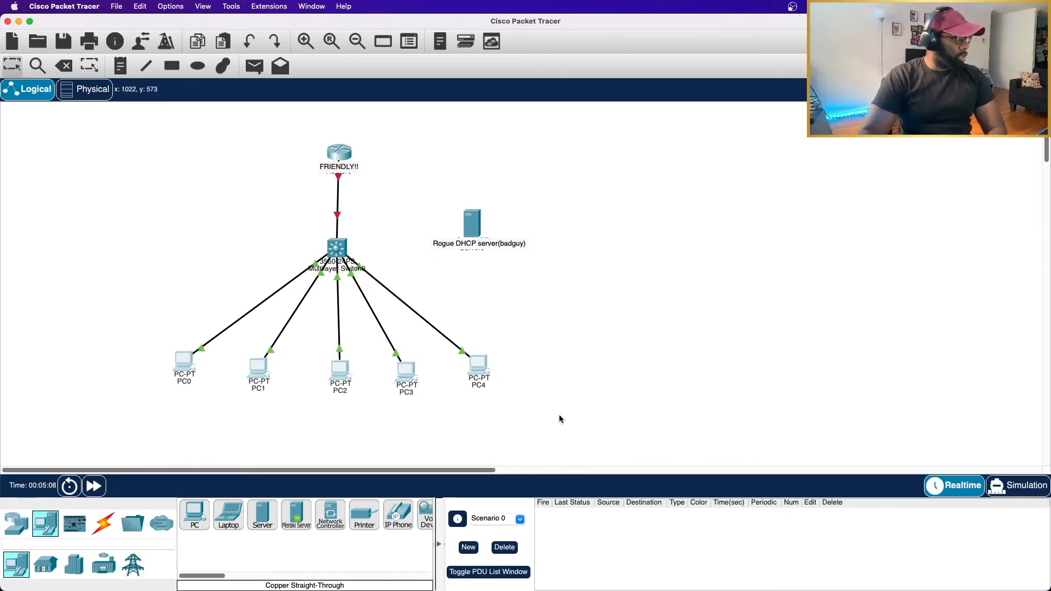
{"action": "left_click_drag", "start_coordinate": [115, 333], "coordinate": [568, 432]}
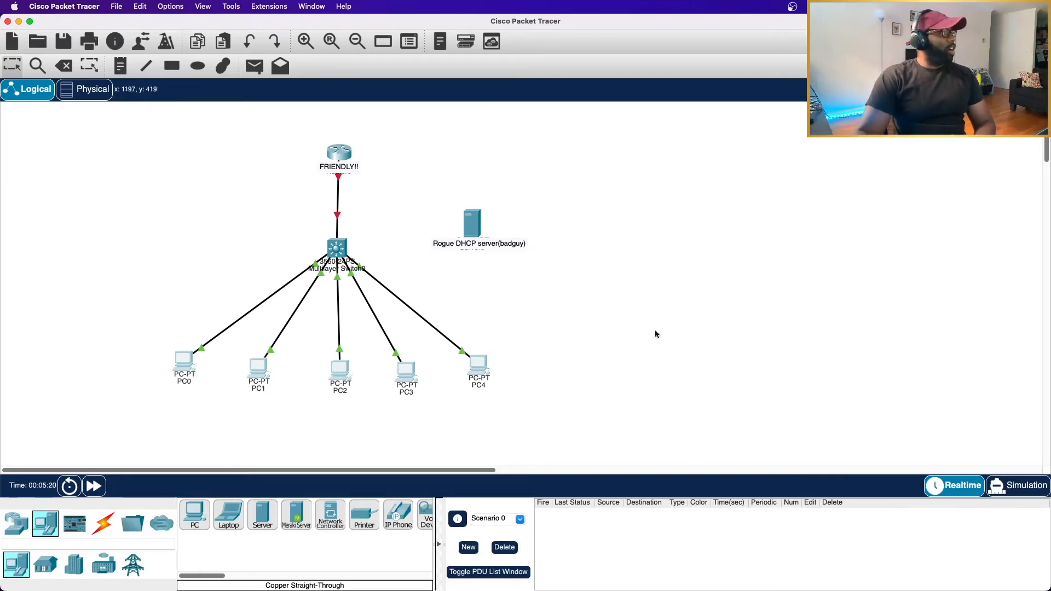
{"action": "left_click_drag", "start_coordinate": [134, 325], "coordinate": [585, 434]}
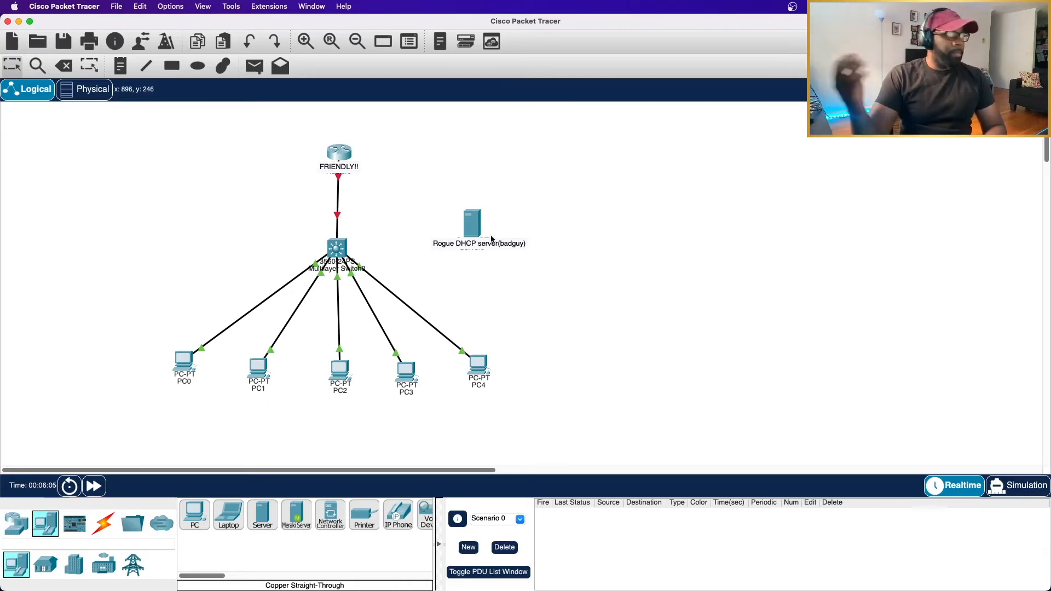
{"action": "left_click_drag", "start_coordinate": [129, 347], "coordinate": [573, 427]}
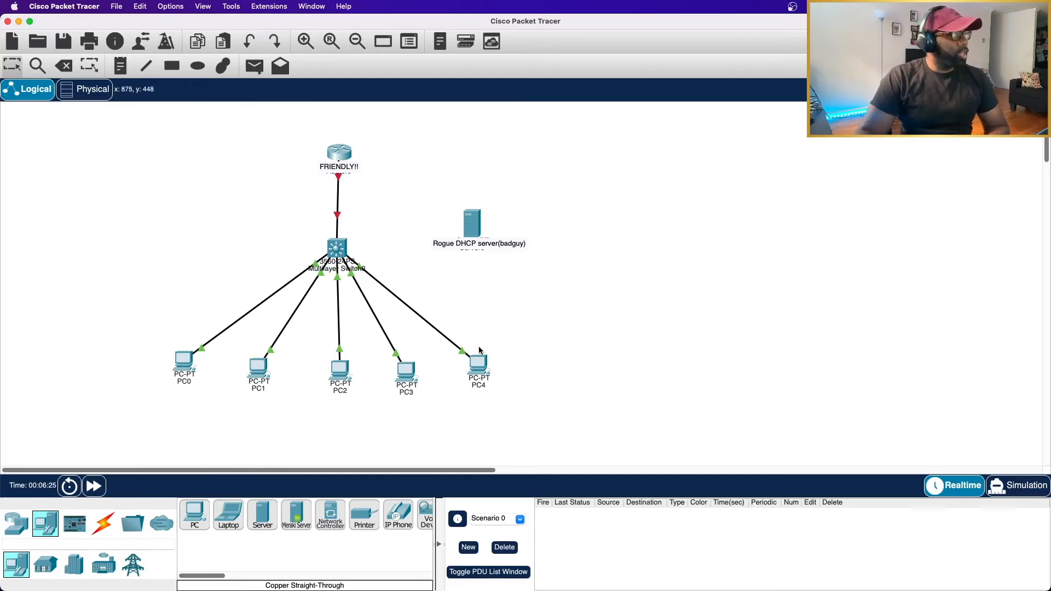
{"action": "left_click_drag", "start_coordinate": [139, 321], "coordinate": [527, 422]}
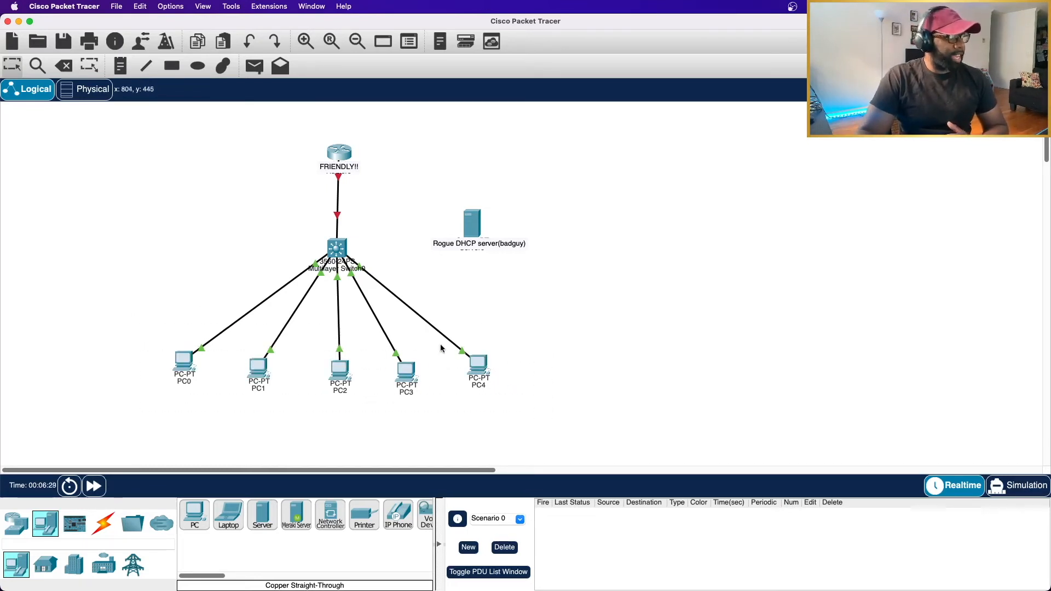
{"action": "left_click_drag", "start_coordinate": [432, 338], "coordinate": [514, 420]}
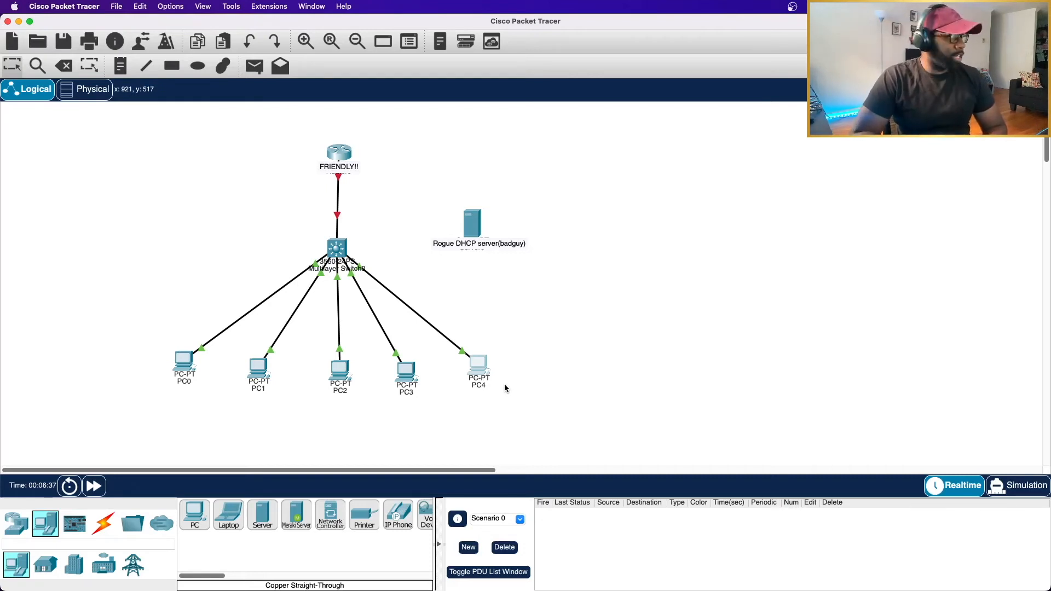
{"action": "left_click_drag", "start_coordinate": [419, 195], "coordinate": [549, 298]}
{"action": "left_click", "coordinate": [546, 310]}
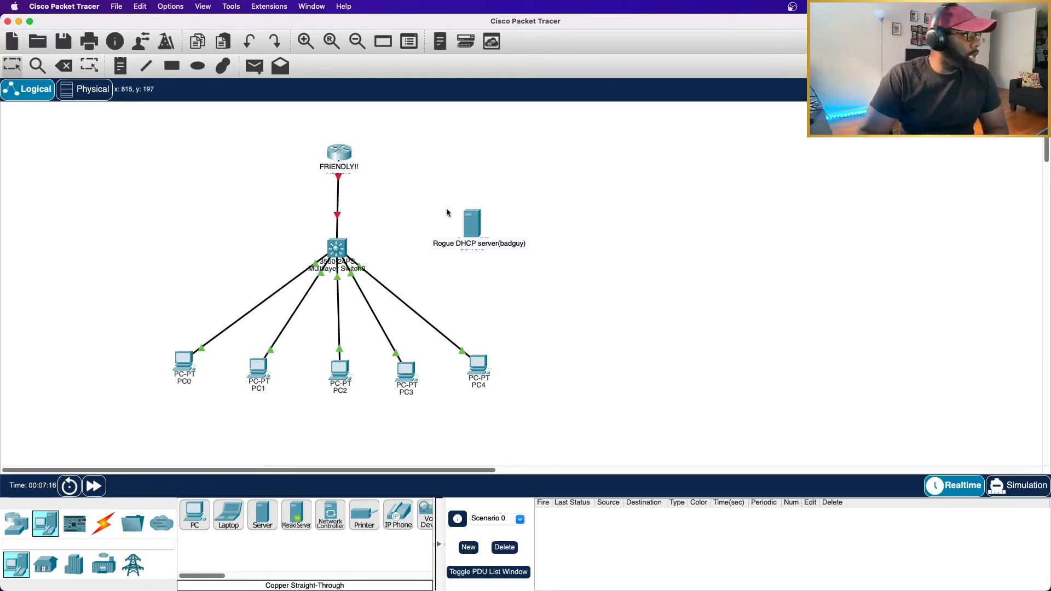
- Connect the rogue DHCP server's FastEthernet0 to GigabitEthernet0/2 on Multilayer Switch0 with a copper straight-through cable
{"action": "left_click", "coordinate": [103, 523]}
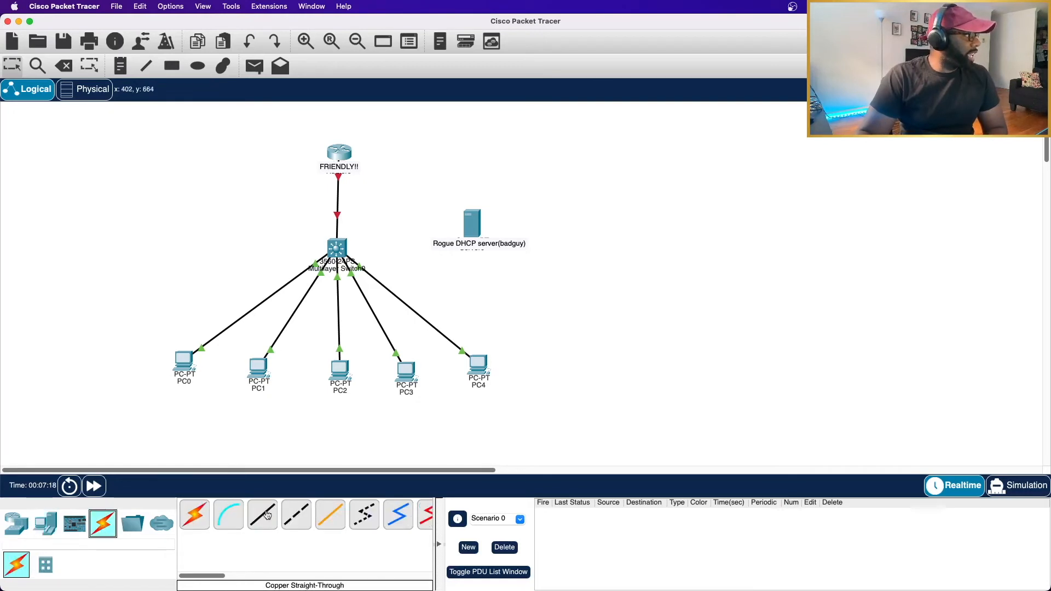
{"action": "left_click", "coordinate": [261, 514]}
{"action": "left_click", "coordinate": [467, 222]}
{"action": "left_click", "coordinate": [502, 225]}
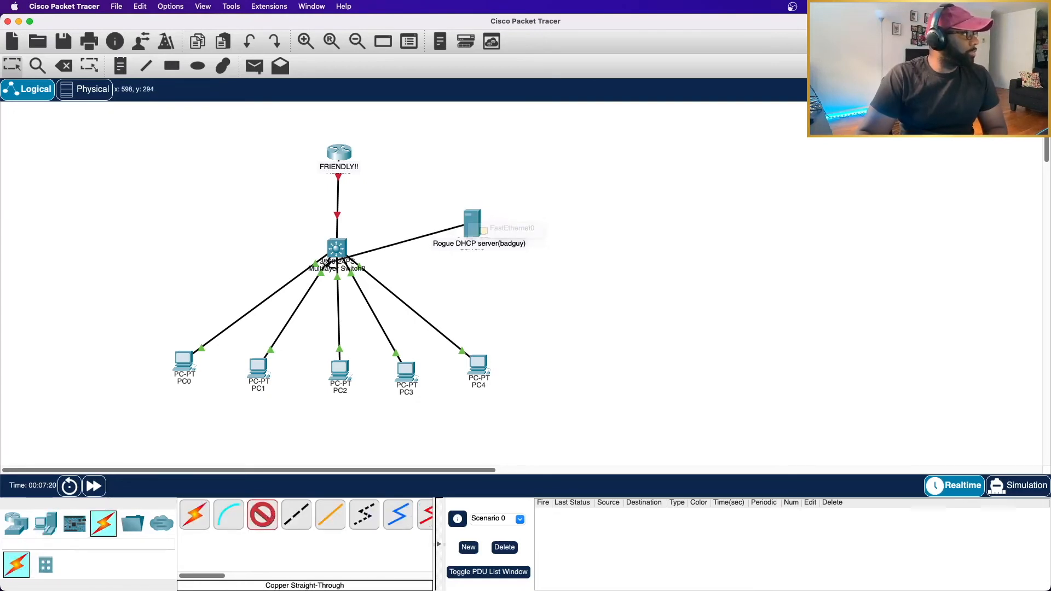
{"action": "left_click", "coordinate": [343, 252]}
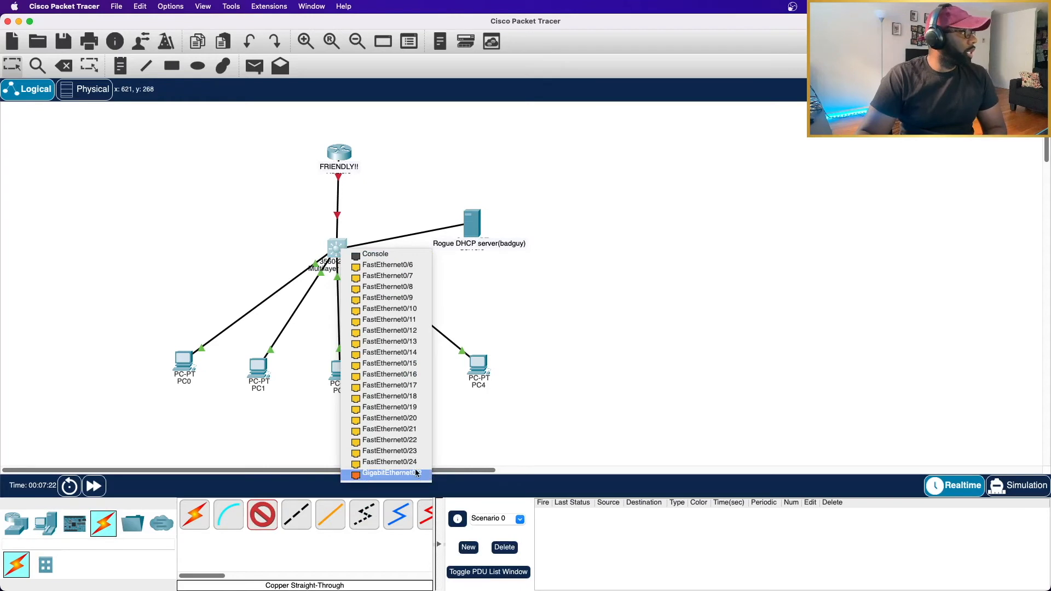
{"action": "left_click", "coordinate": [416, 473]}
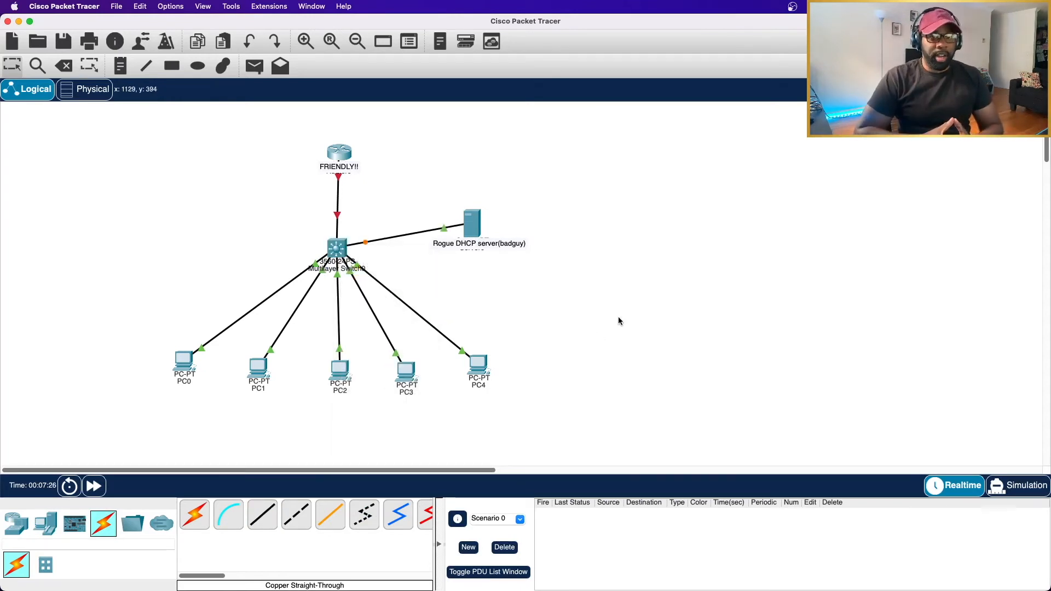
- Open Multilayer Switch0's command line and decline the initial configuration dialog to reach the user prompt
{"action": "left_click", "coordinate": [337, 249]}
{"action": "left_click", "coordinate": [541, 133]}
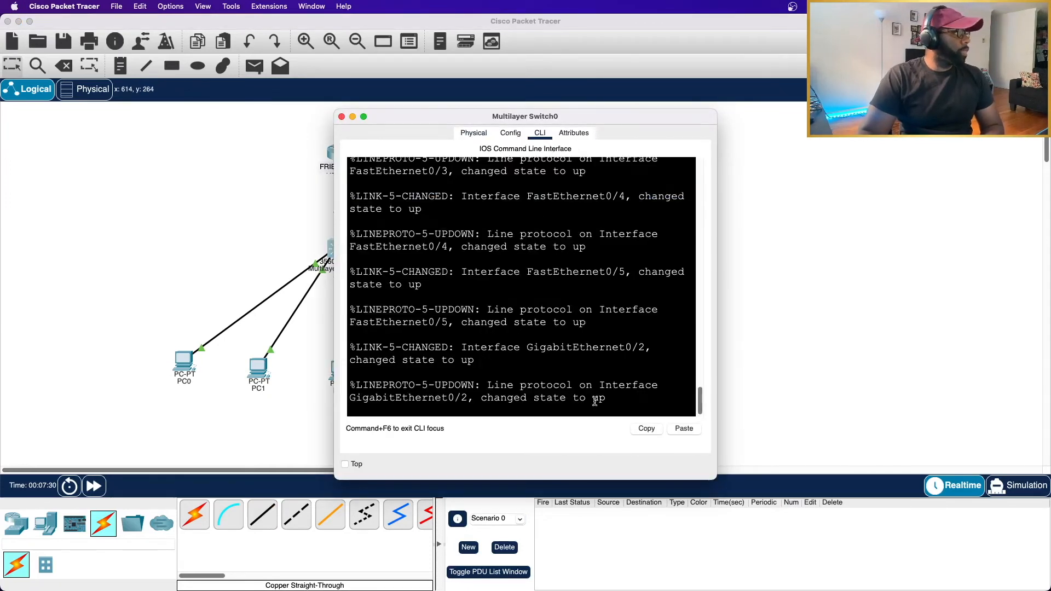
{"action": "key", "text": "Return"}
{"action": "key", "text": "Return"}
{"action": "key", "text": "Return"}
{"action": "type", "text": "N"}
{"action": "key", "text": "Return"}
{"action": "key", "text": "Return"}
{"action": "key", "text": "Return"}
{"action": "key", "text": "Return"}
- Enter privileged mode and global configuration mode on Multilayer Switch0
{"action": "type", "text": "EN"}
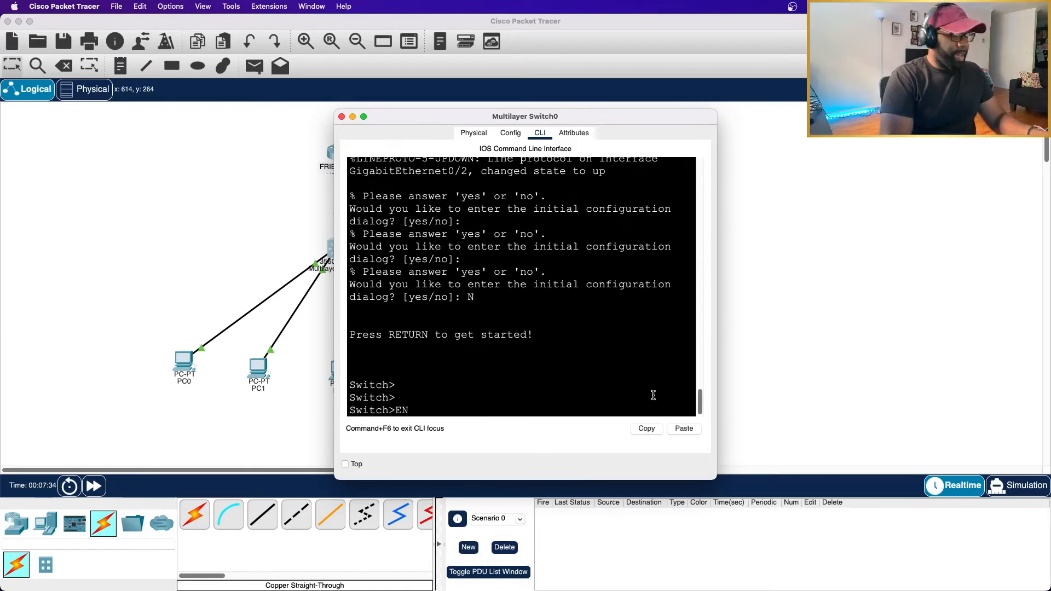
{"action": "key", "text": "Return"}
{"action": "type", "text": "CONF T"}
{"action": "key", "text": "Return"}
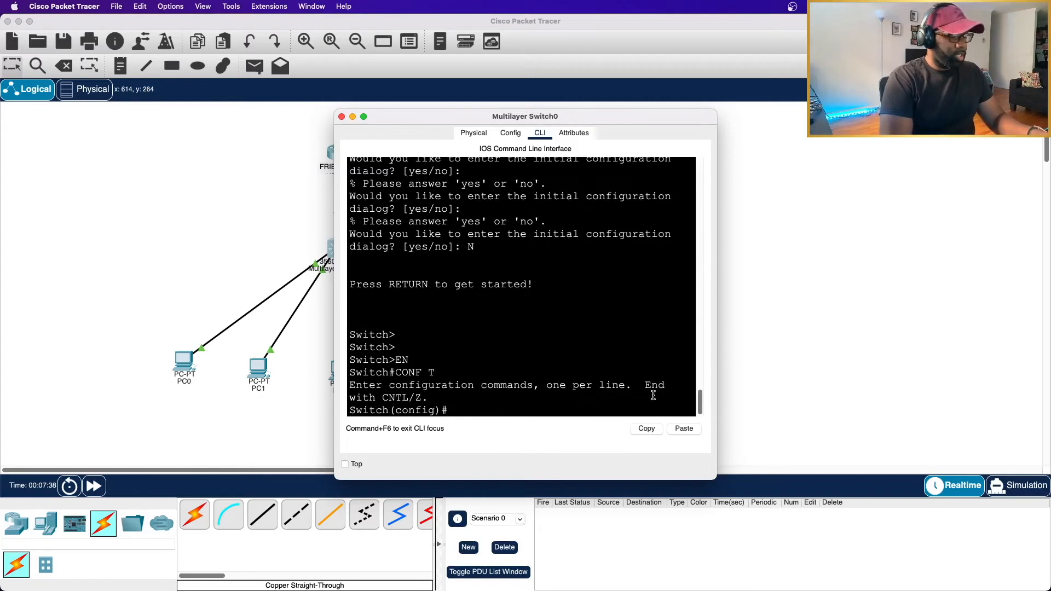
- Enable DHCP snooping on the switch globally and for VLAN 1
{"action": "type", "text": "ip"}
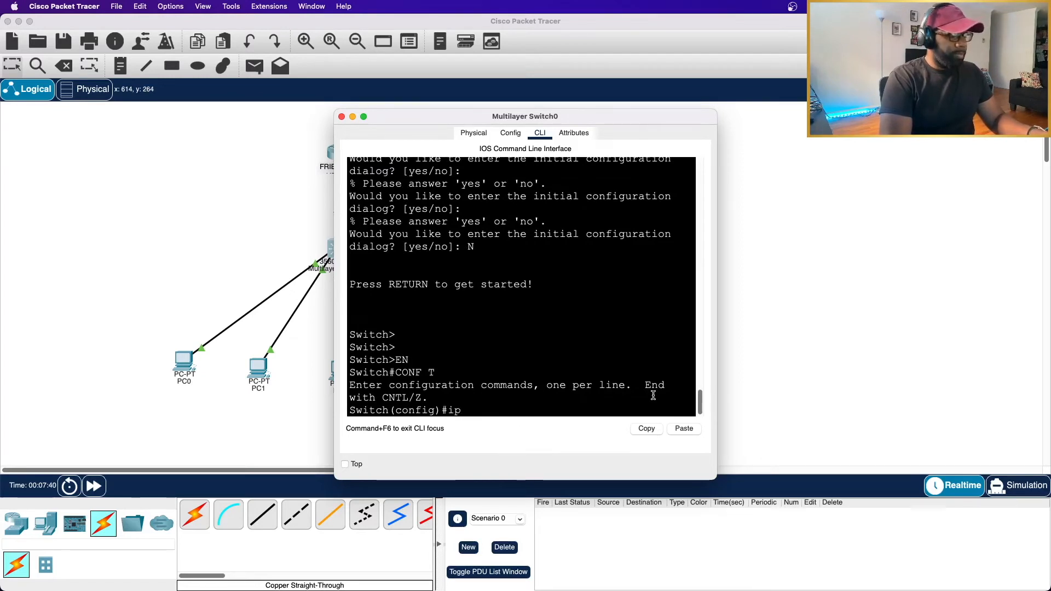
{"action": "type", "text": " dhcp snooping"}
{"action": "key", "text": "Return"}
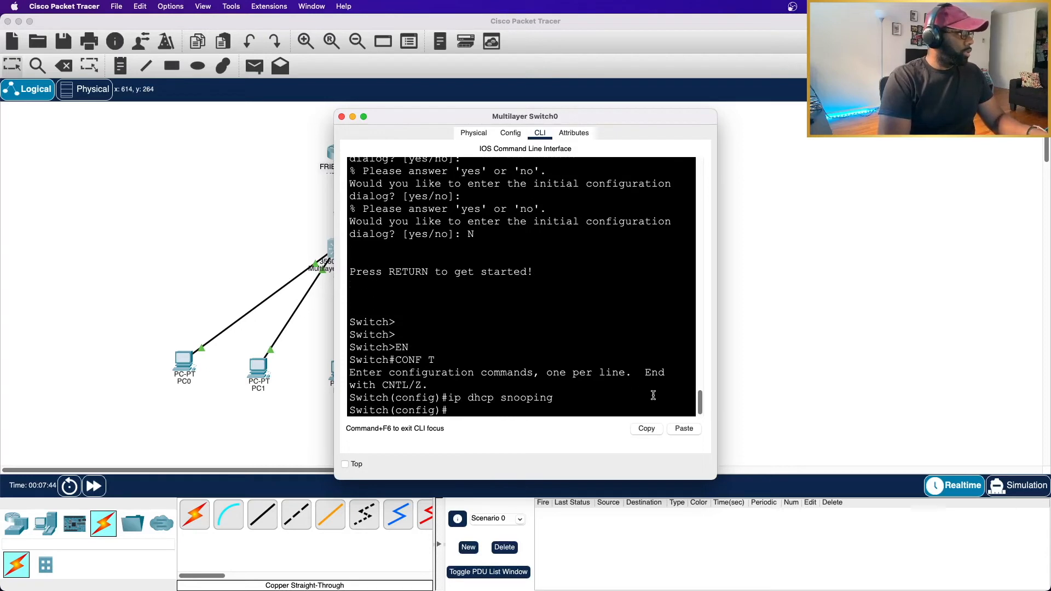
{"action": "type", "text": "ip dhcp snoo"}
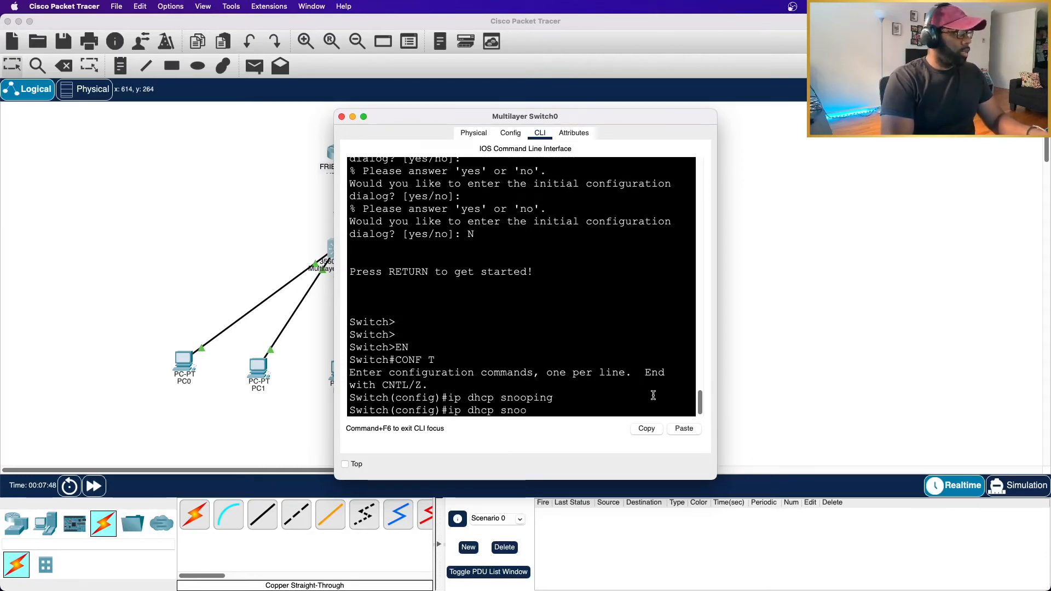
{"action": "type", "text": "ping vlan 1"}
{"action": "key", "text": "Return"}
- Turn off the DHCP snooping information option on the switch with "no ip dhcp snooping information option"
{"action": "type", "text": "nfig)#n"}
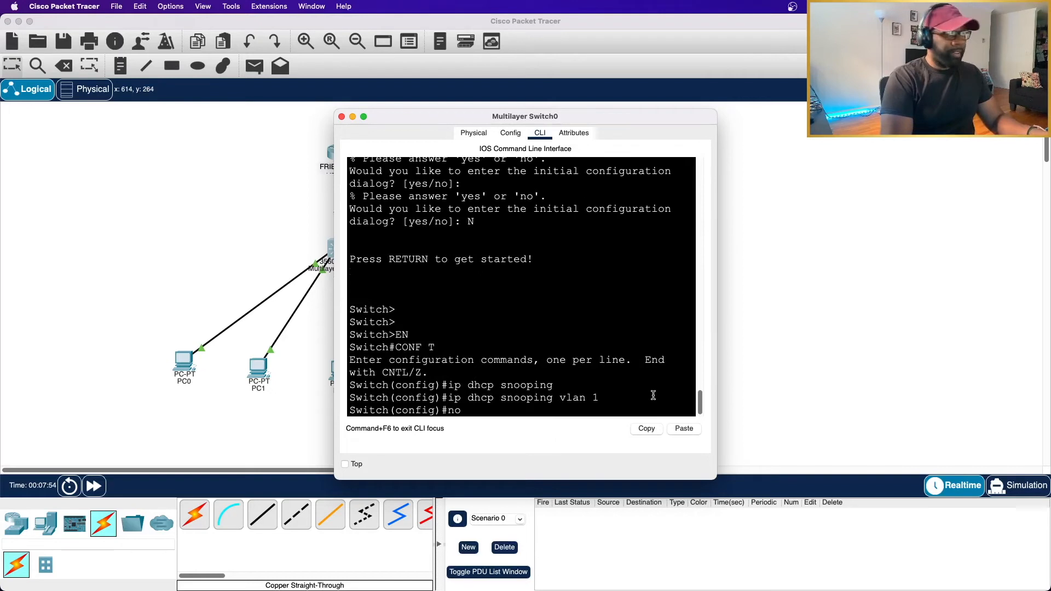
{"action": "type", "text": "o ip"}
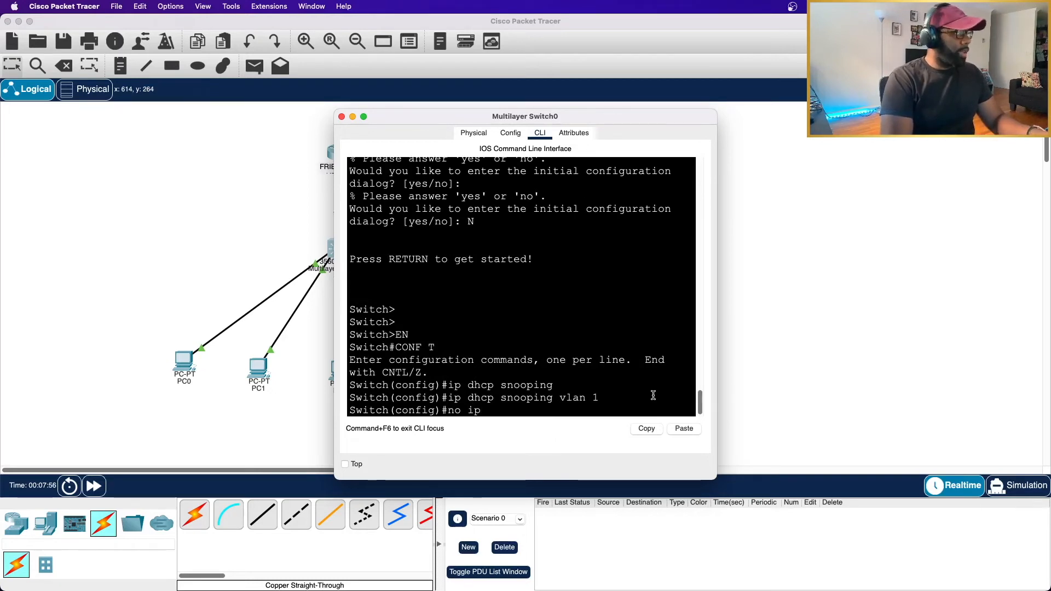
{"action": "type", "text": " dhcp snooping"}
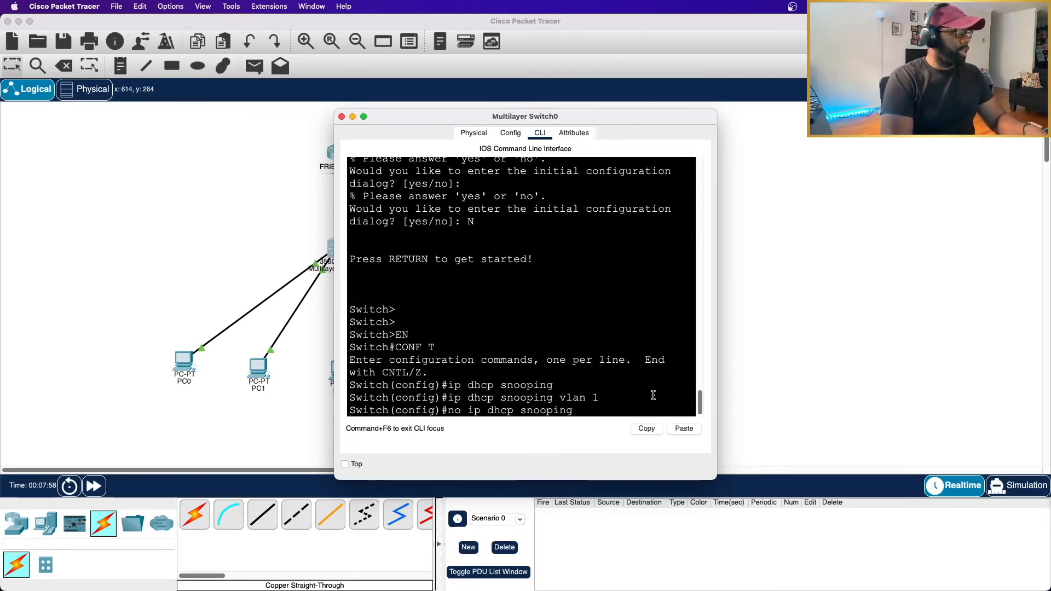
{"action": "type", "text": " information"}
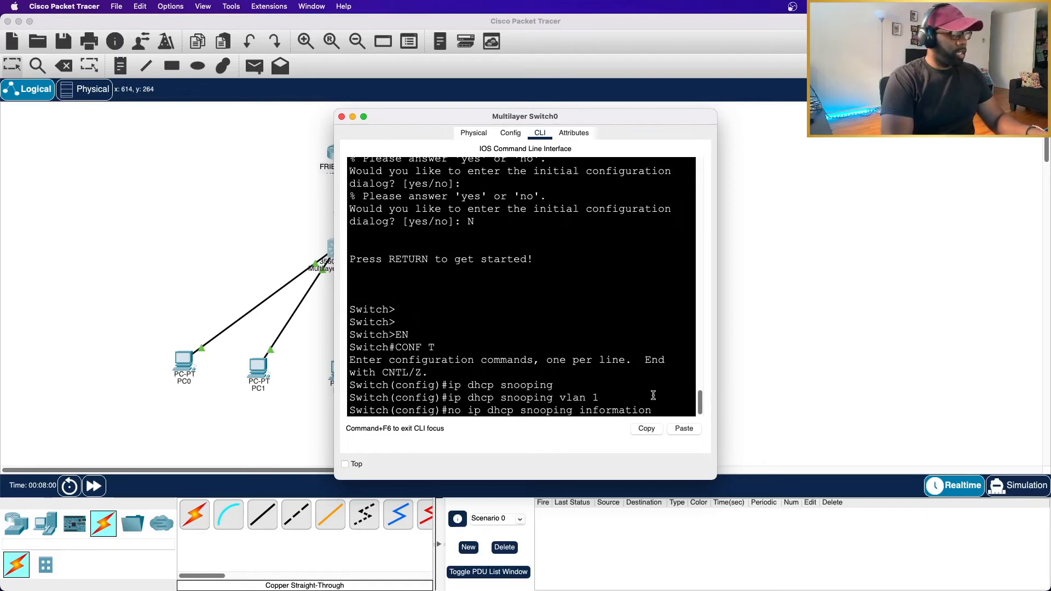
{"action": "type", "text": " option"}
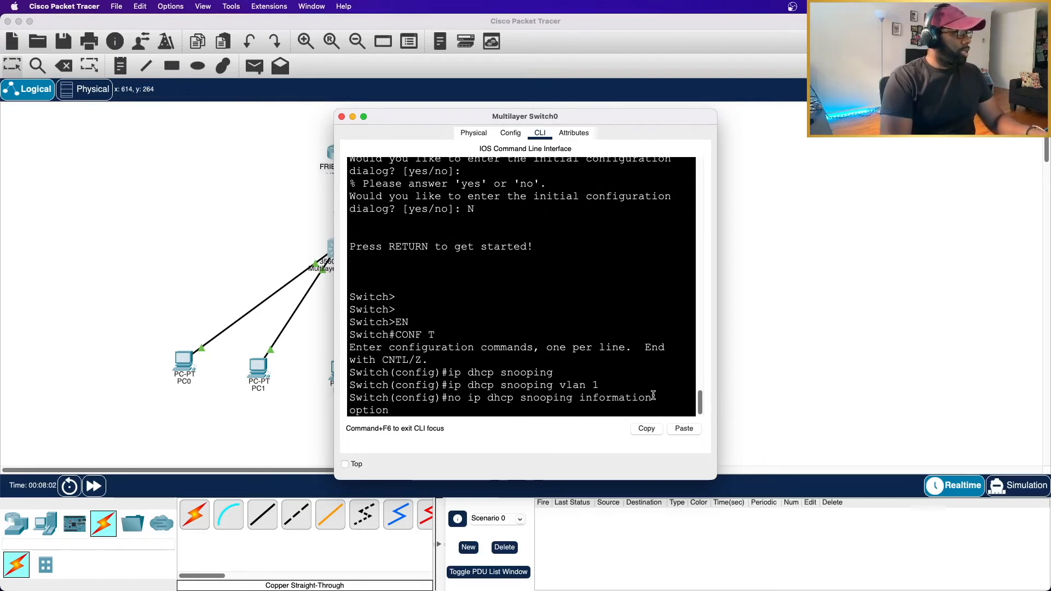
{"action": "key", "text": "Return"}
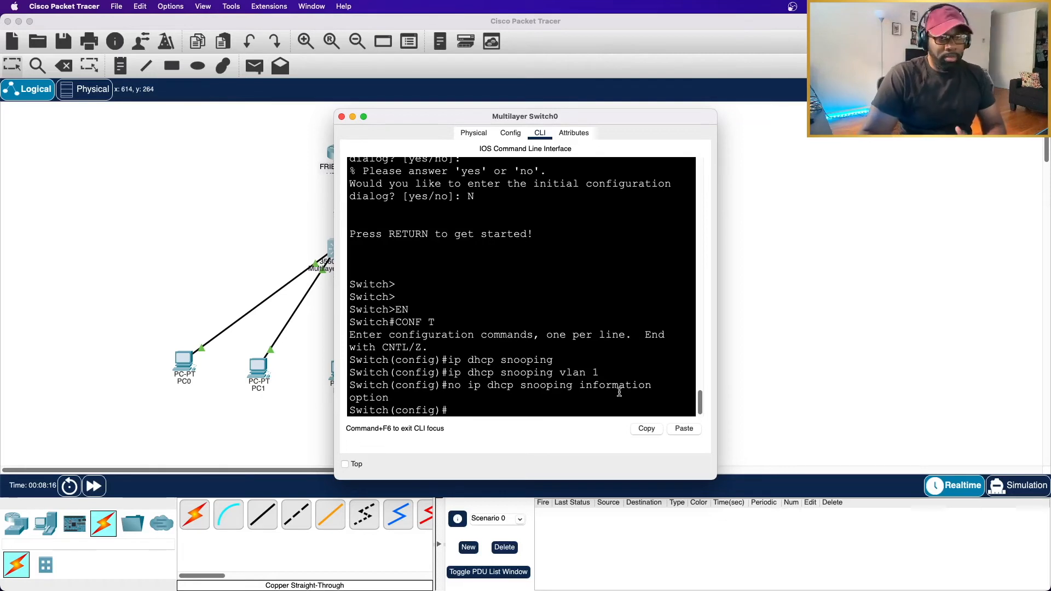
- Highlight the information option command, and move the Multilayer Switch0 window aside to uncover the whole topology
{"action": "left_click_drag", "start_coordinate": [446, 386], "coordinate": [503, 396]}
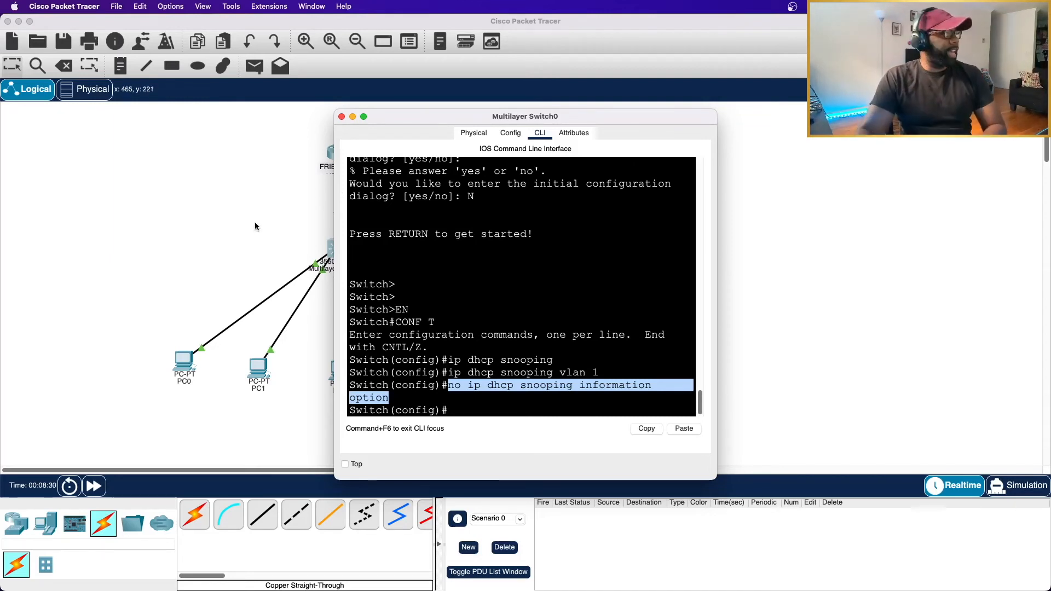
{"action": "left_click_drag", "start_coordinate": [444, 116], "coordinate": [583, 94]}
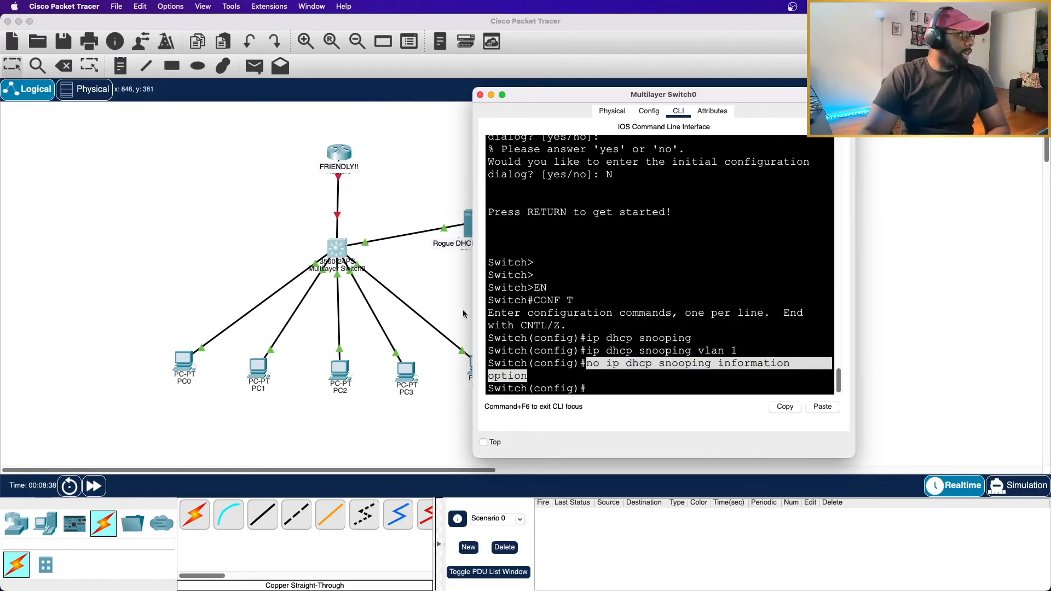
{"action": "left_click", "coordinate": [629, 376]}
{"action": "left_click_drag", "start_coordinate": [635, 94], "coordinate": [717, 74]}
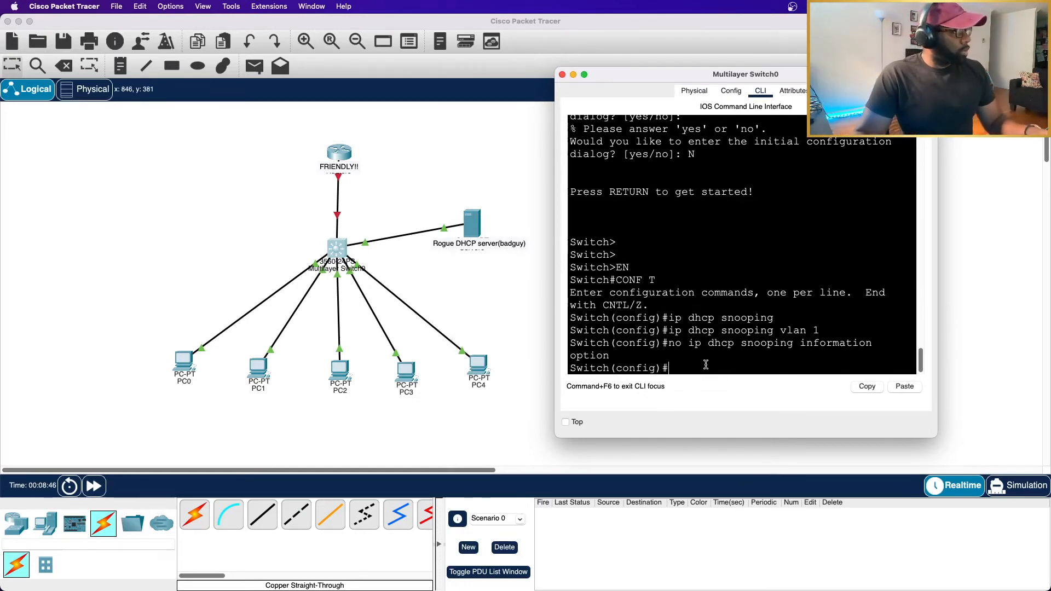
- Check the switch port linked to the friendly router and make interface g0/1 trusted for DHCP snooping
{"action": "left_click", "coordinate": [344, 217]}
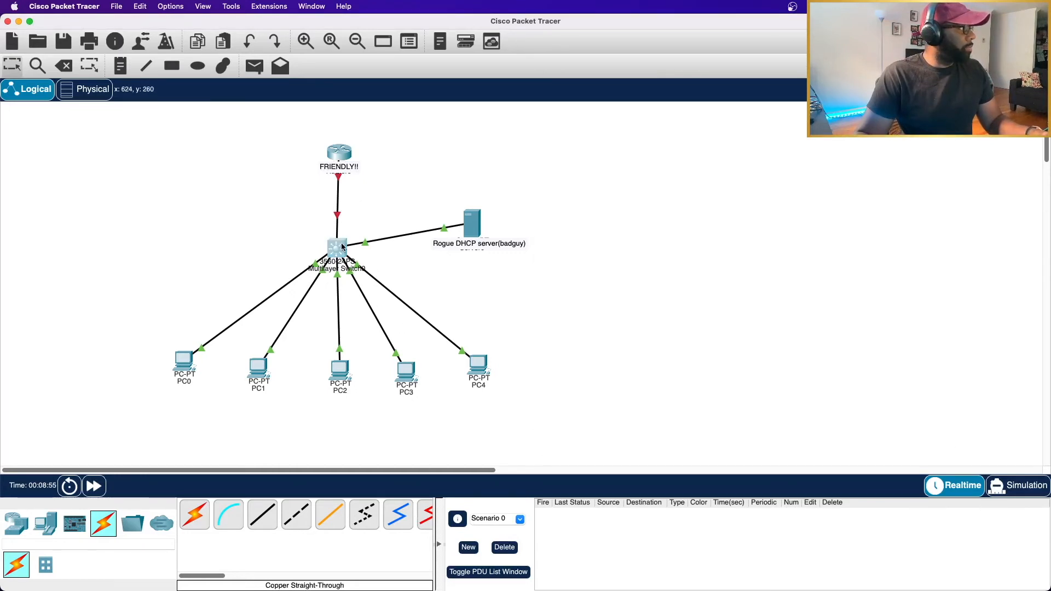
{"action": "left_click", "coordinate": [328, 263]}
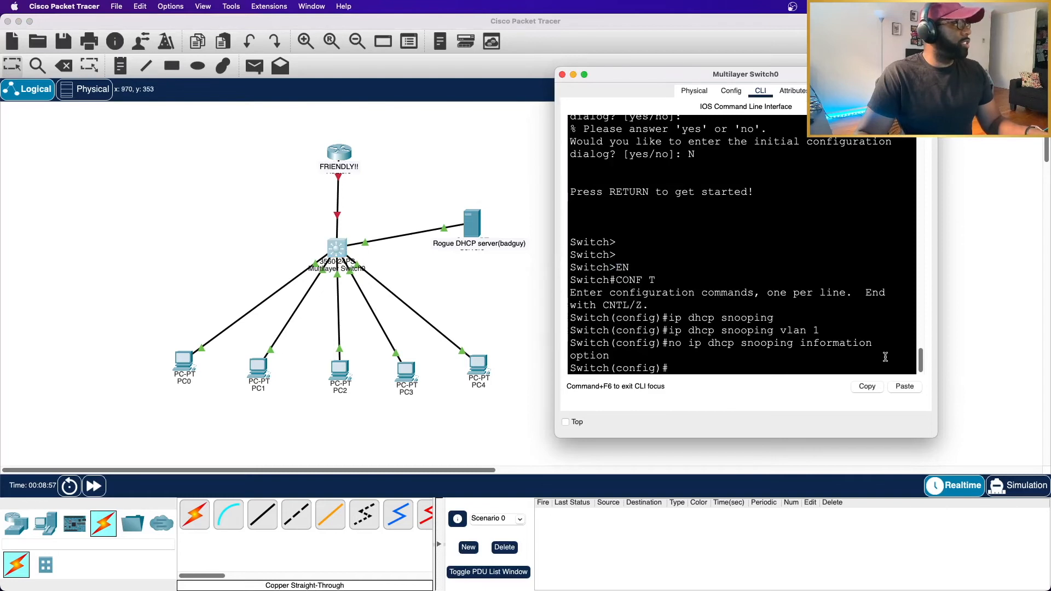
{"action": "type", "text": "int g0/1"}
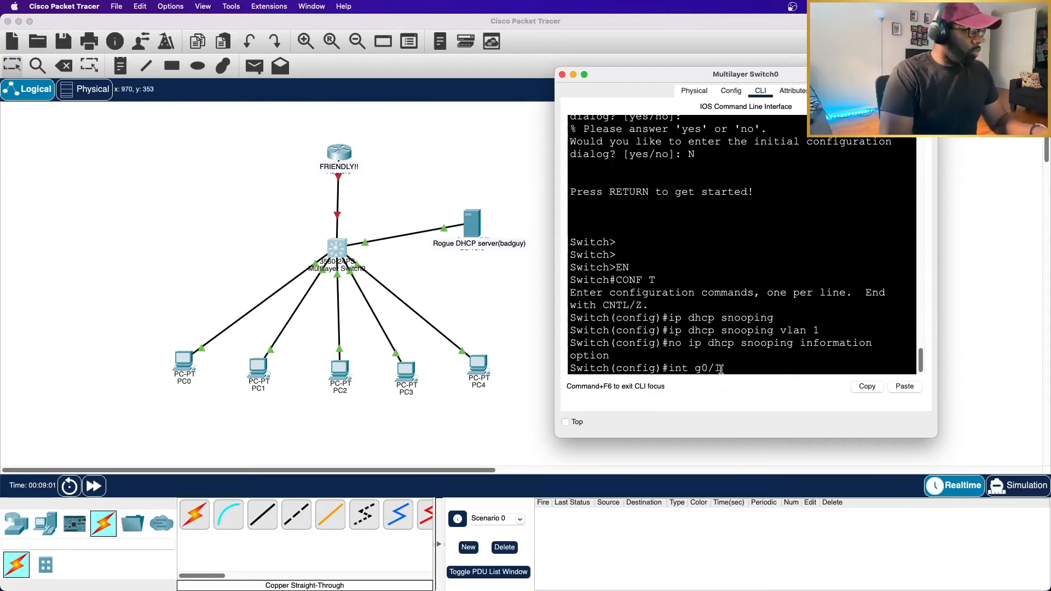
{"action": "key", "text": "Return"}
{"action": "type", "text": "ip "}
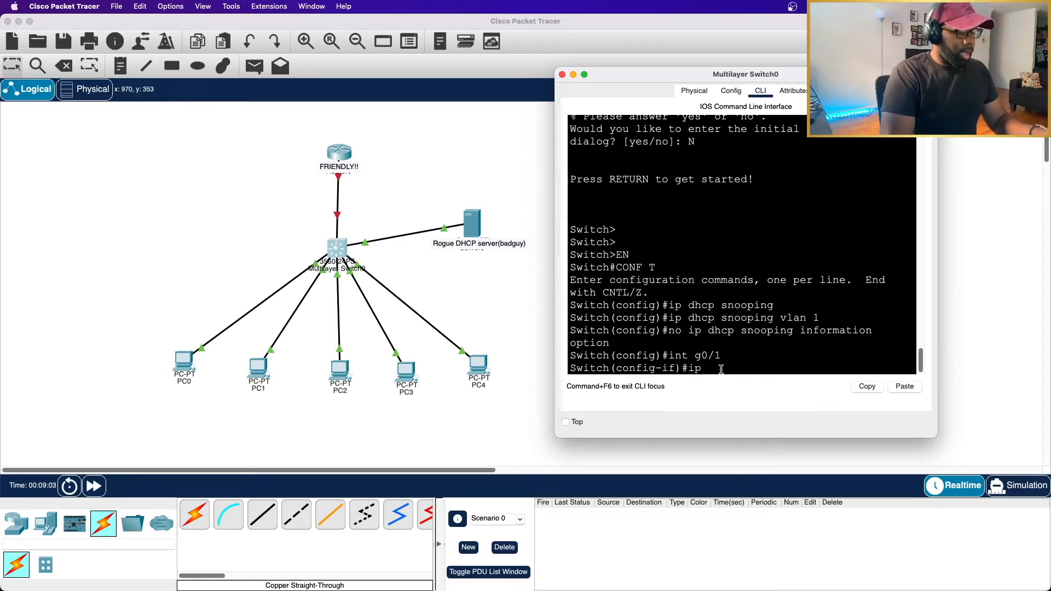
{"action": "type", "text": "dhcp snooping trust"}
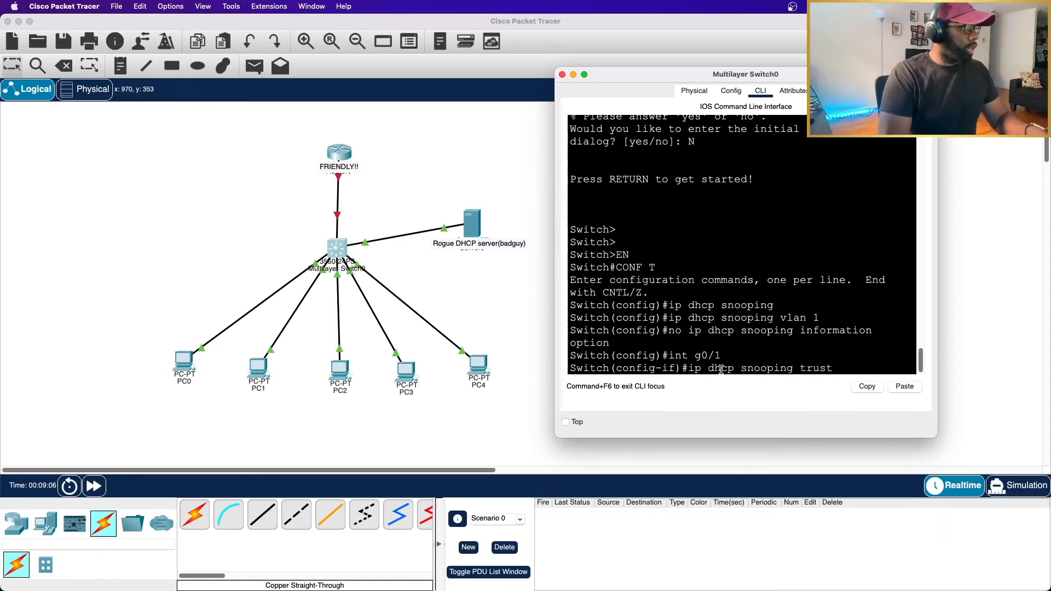
{"action": "key", "text": "Return"}
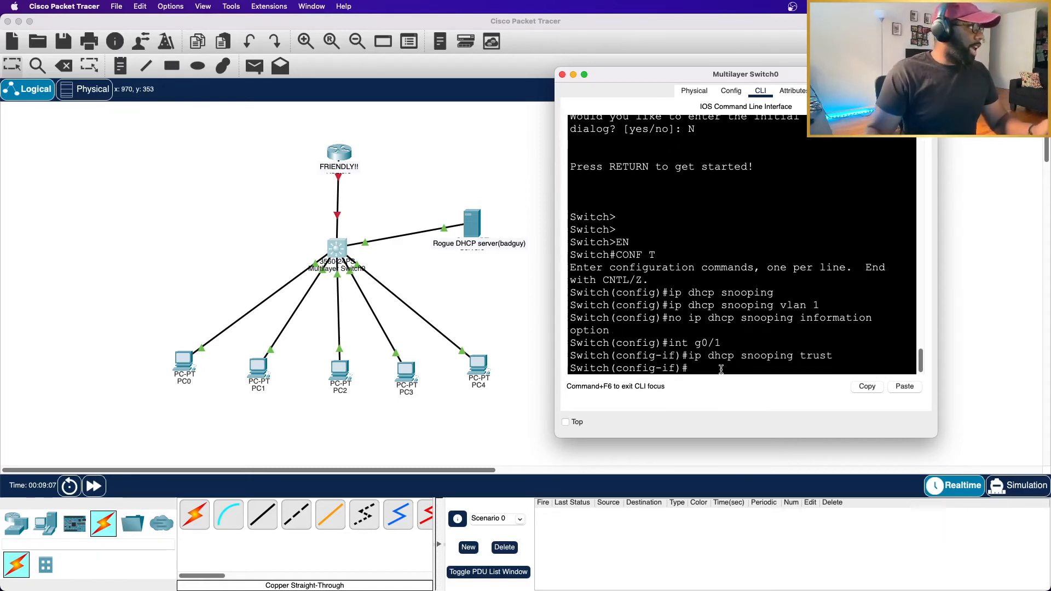
{"action": "left_click_drag", "start_coordinate": [159, 305], "coordinate": [622, 428]}
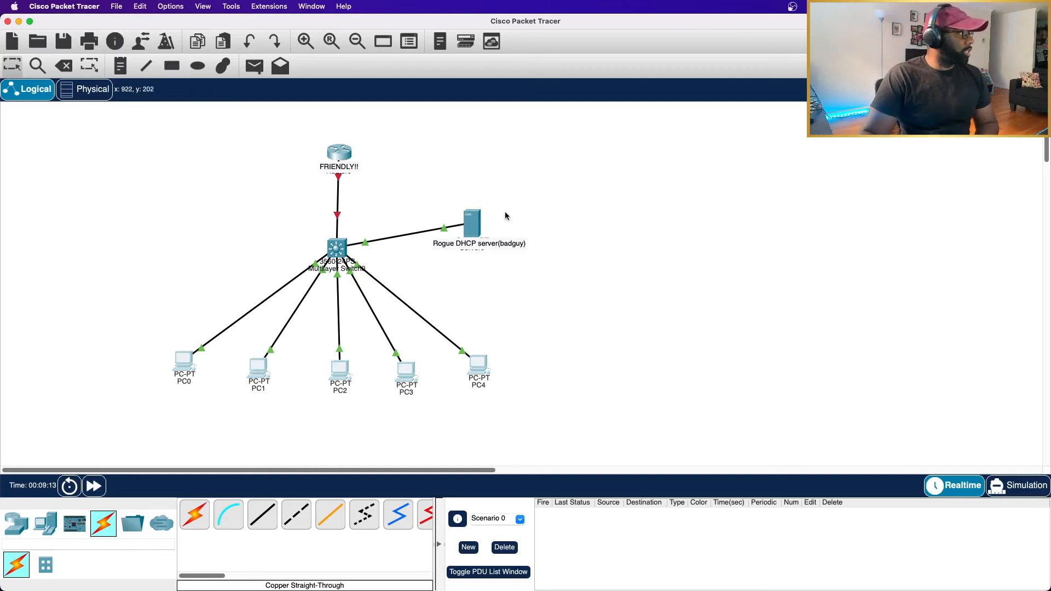
- Open the friendly router's command line and decline the initial configuration dialog
{"action": "left_click", "coordinate": [345, 153]}
{"action": "left_click", "coordinate": [539, 134]}
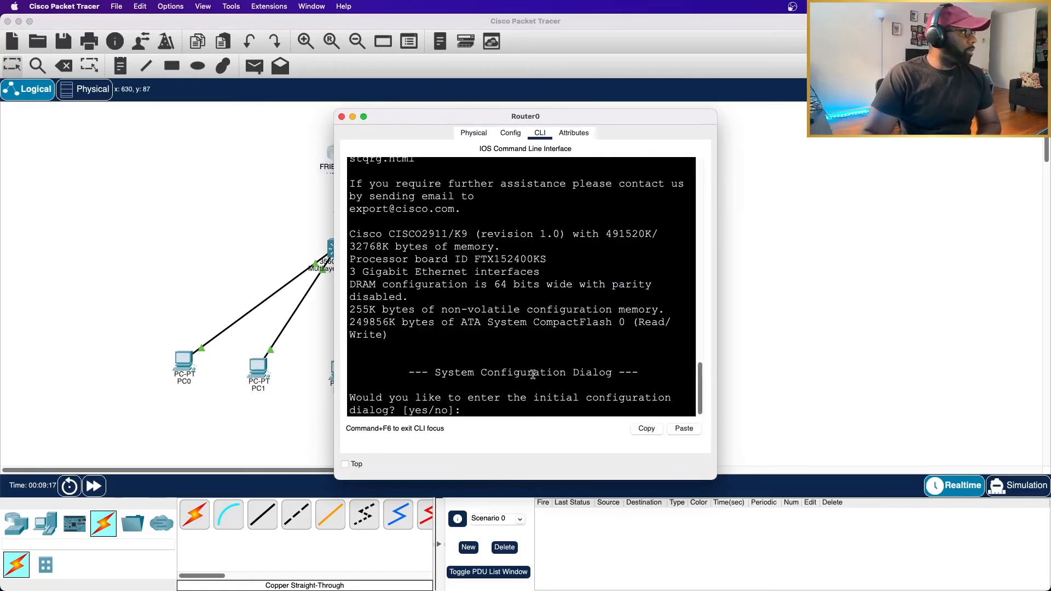
{"action": "type", "text": "n"}
{"action": "key", "text": "Return"}
{"action": "key", "text": "Return"}
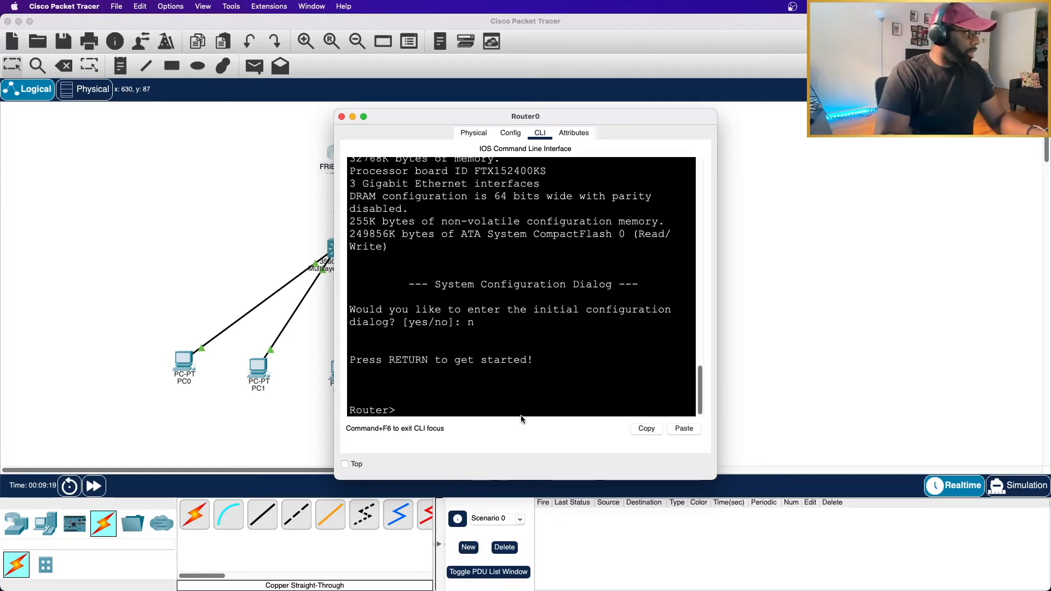
{"action": "key", "text": "Return"}
- Enter privileged mode and global configuration mode on Router0
{"action": "type", "text": "en"}
{"action": "key", "text": "Return"}
{"action": "type", "text": "cop"}
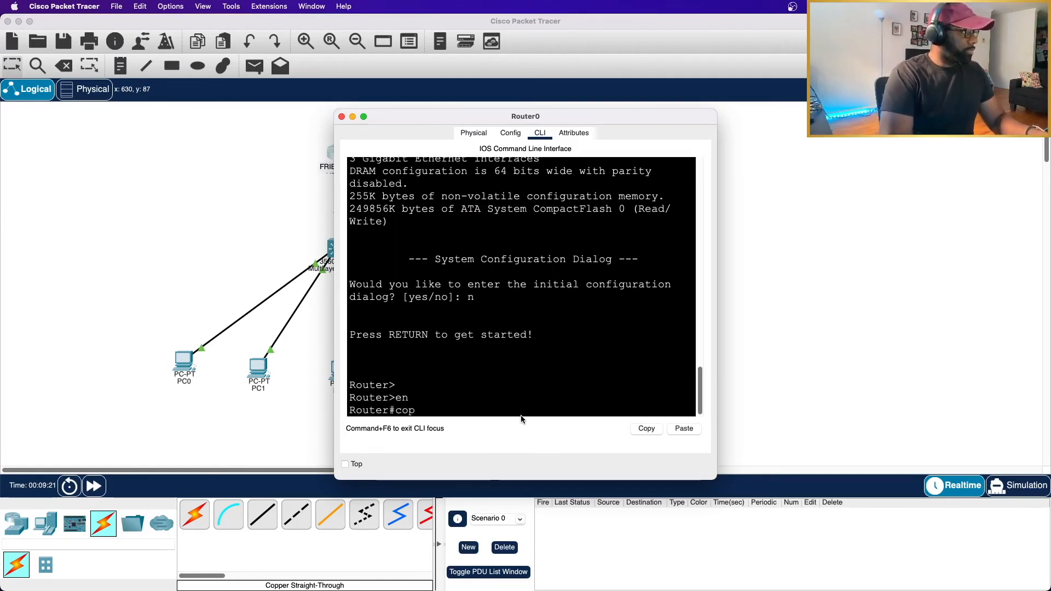
{"action": "key", "text": "BackSpace"}
{"action": "type", "text": "nf t"}
{"action": "key", "text": "Return"}
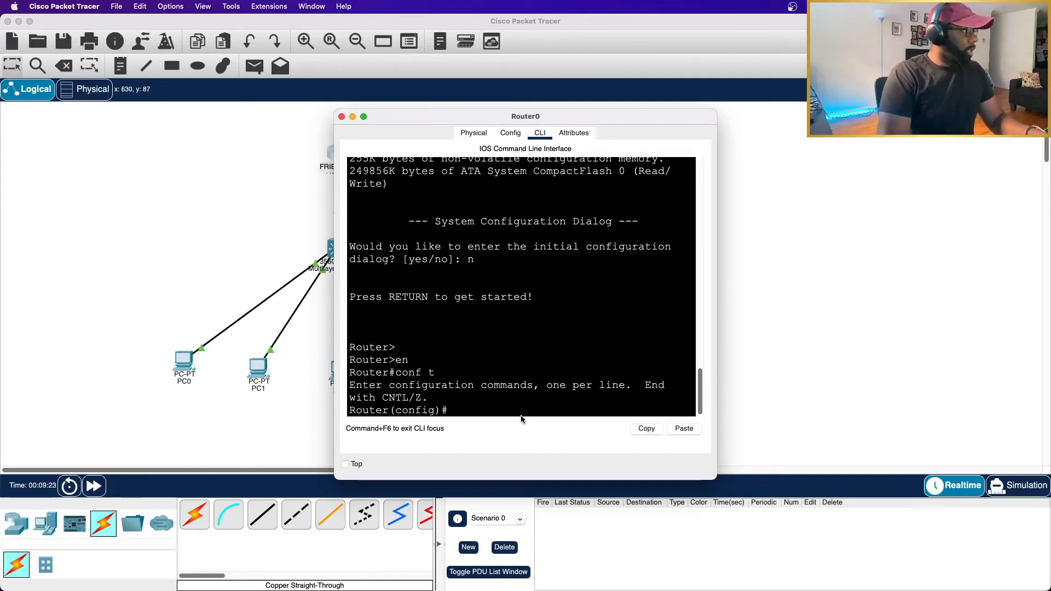
{"action": "type", "text": "ip"}
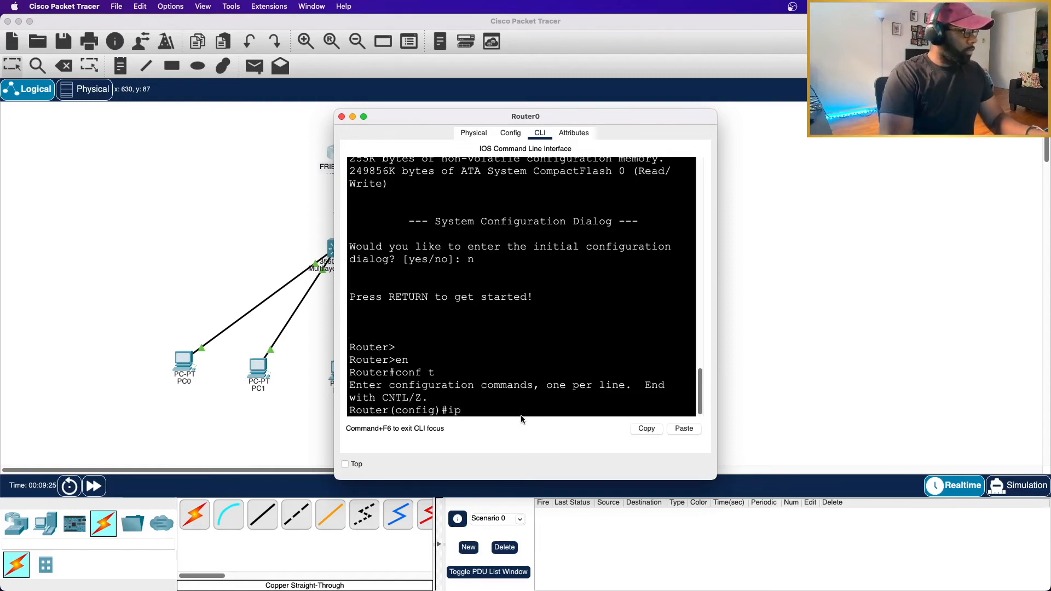
{"action": "key", "text": "BackSpace"}
{"action": "key", "text": "BackSpace"}
- Check which router port leads to the switch and assign 192.168.90.90 with mask 255.255.255.0 to Router0's interface g0/1
{"action": "left_click", "coordinate": [301, 187]}
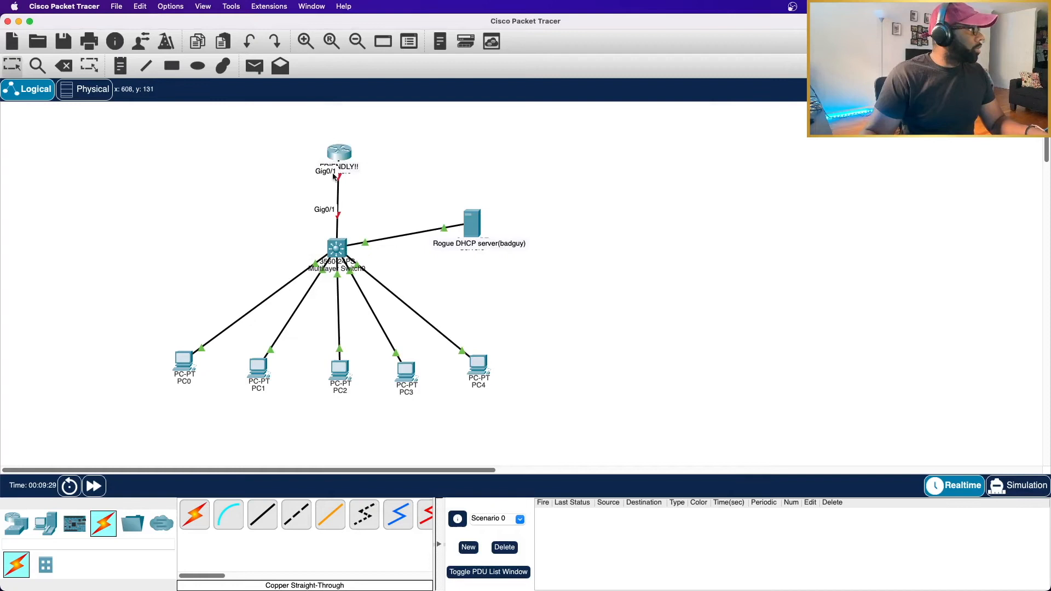
{"action": "left_click", "coordinate": [336, 154]}
{"action": "type", "text": "int g"}
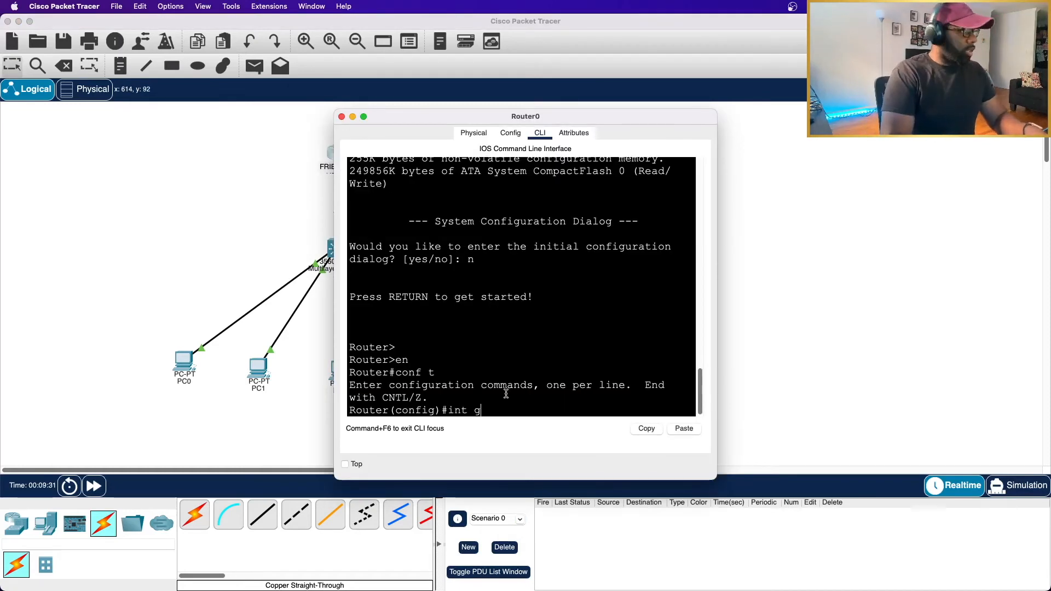
{"action": "type", "text": "0/1"}
{"action": "key", "text": "Return"}
{"action": "type", "text": "i[p ad"}
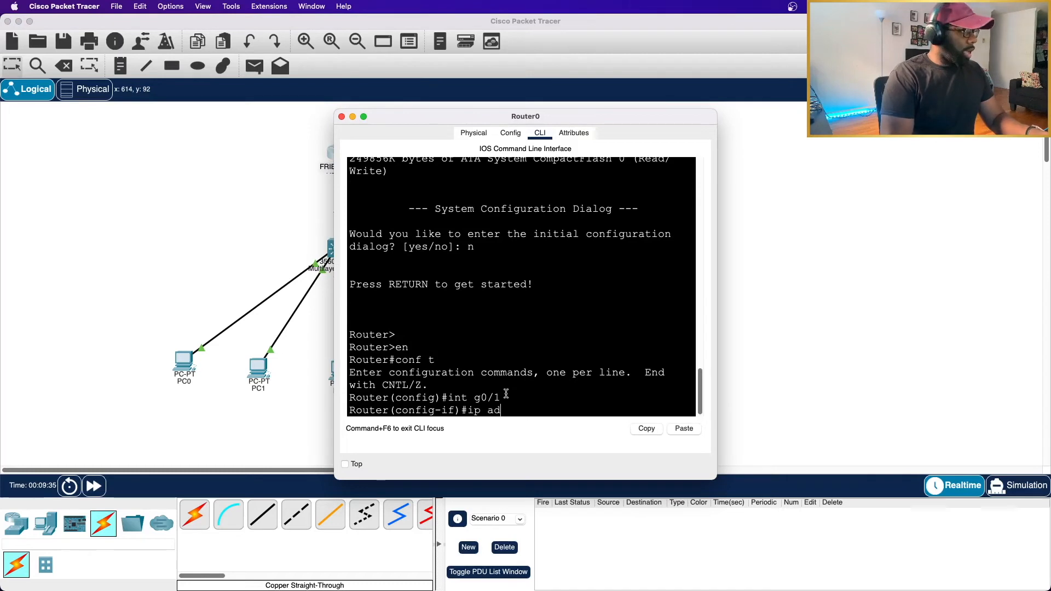
{"action": "type", "text": "d 192.168,"}
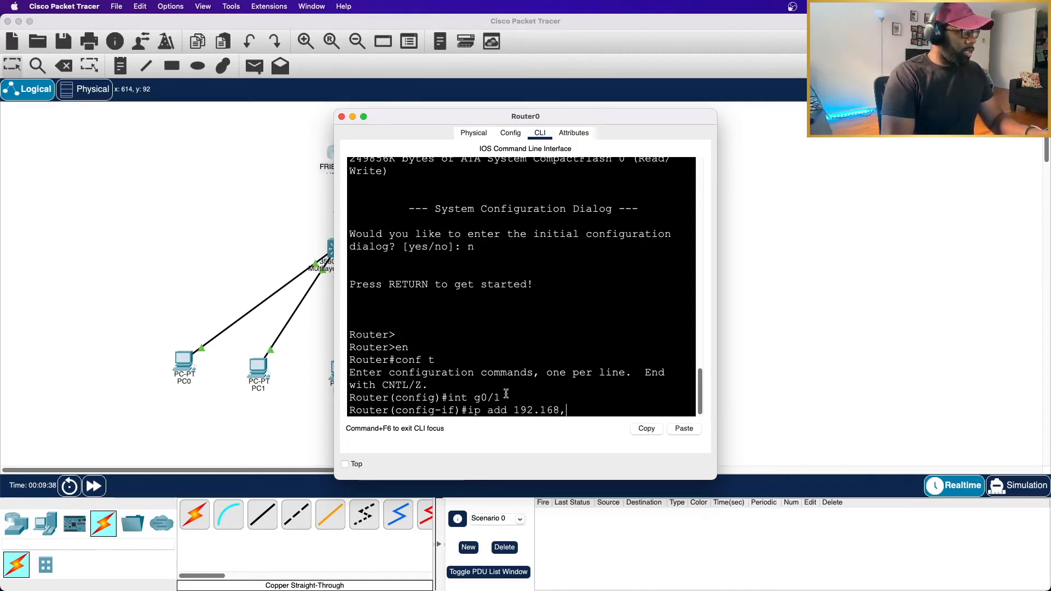
{"action": "key", "text": "BackSpace"}
{"action": "type", "text": ".90.90 2"}
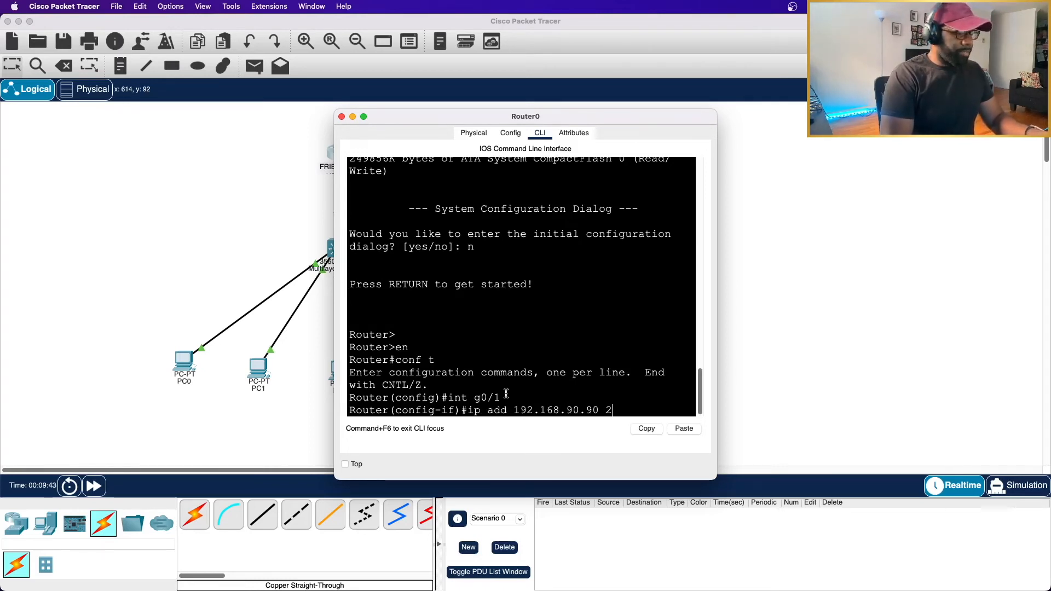
{"action": "type", "text": "55.255.25"}
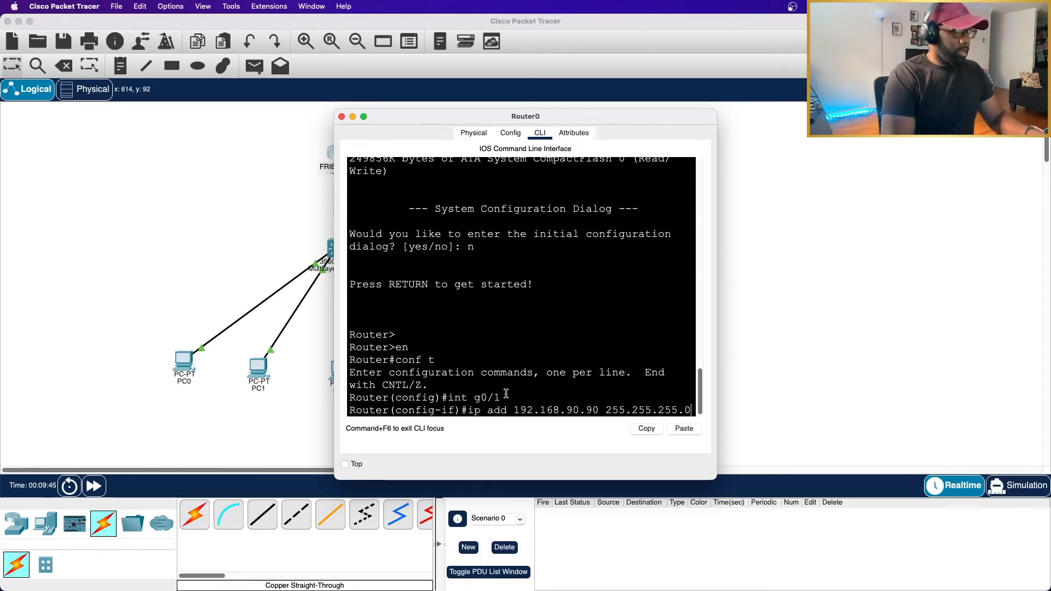
{"action": "type", "text": "5.0"}
{"action": "key", "text": "Return"}
- Enable Router0's interface g0/1 with "no shut" and return to a clean interface prompt
{"action": "type", "text": "no shut"}
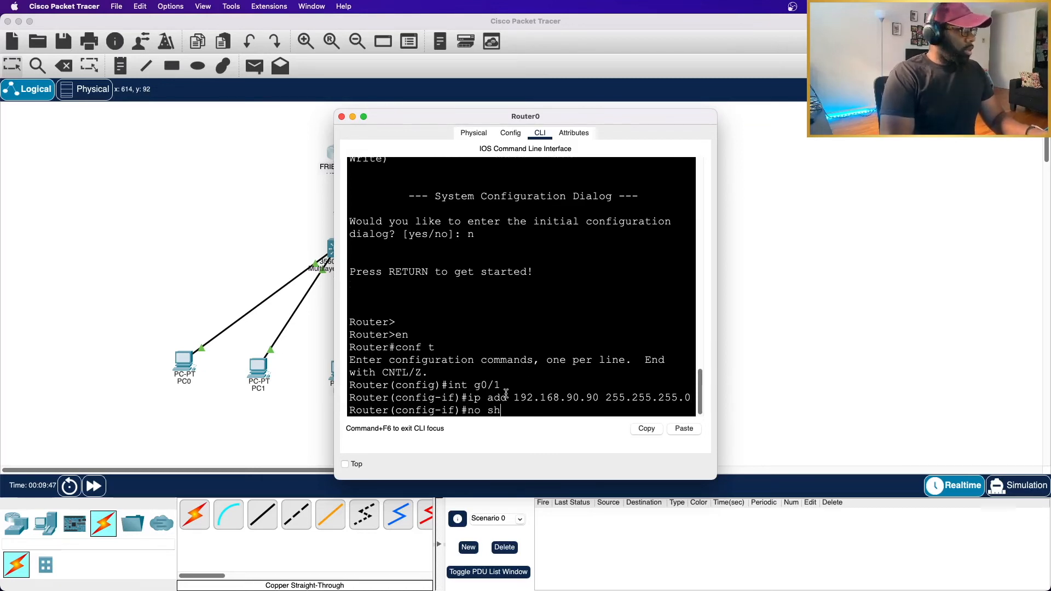
{"action": "key", "text": "Return"}
{"action": "key", "text": "Return"}
{"action": "key", "text": "Return"}
{"action": "key", "text": "Return"}
- Create a DHCP pool named vlan1 on Router0, correcting the misspelled "dchp" command to "ip dhcp pool vlan1"
{"action": "type", "text": "ip dchp p"}
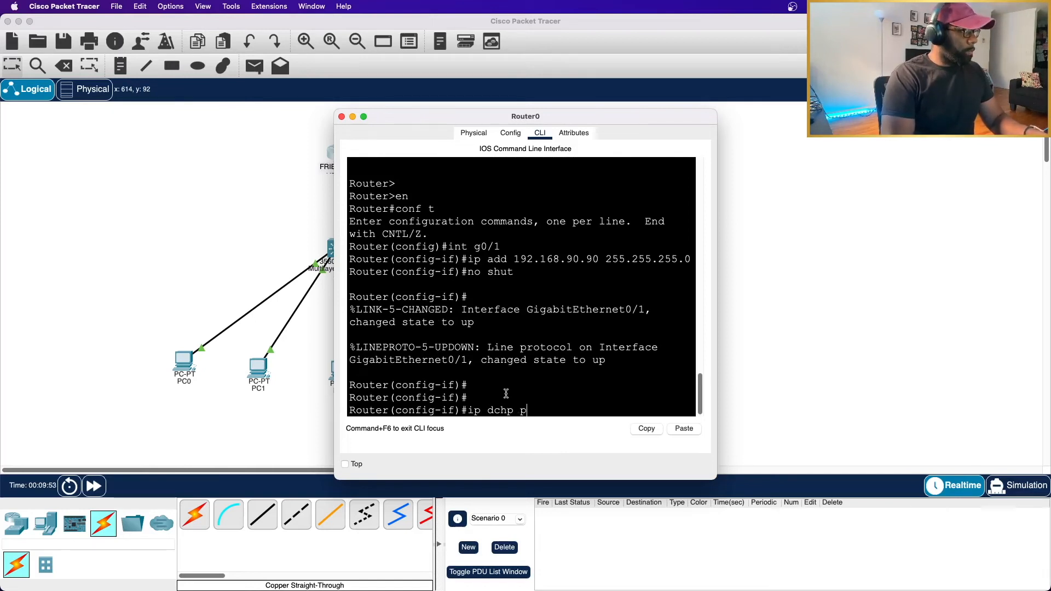
{"action": "type", "text": "ol vlan1"}
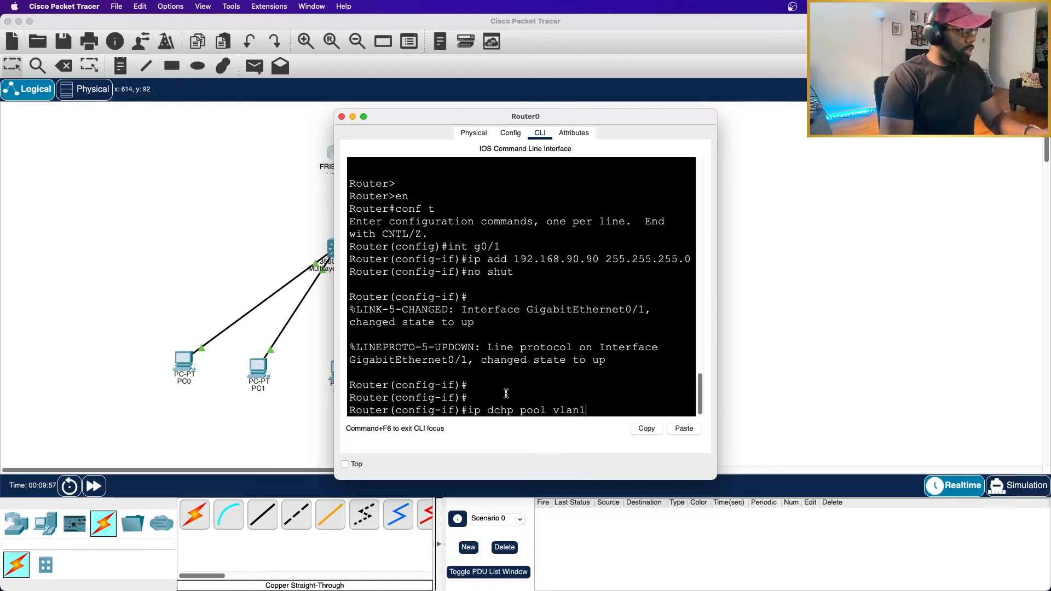
{"action": "key", "text": "Return"}
{"action": "key", "text": "Up"}
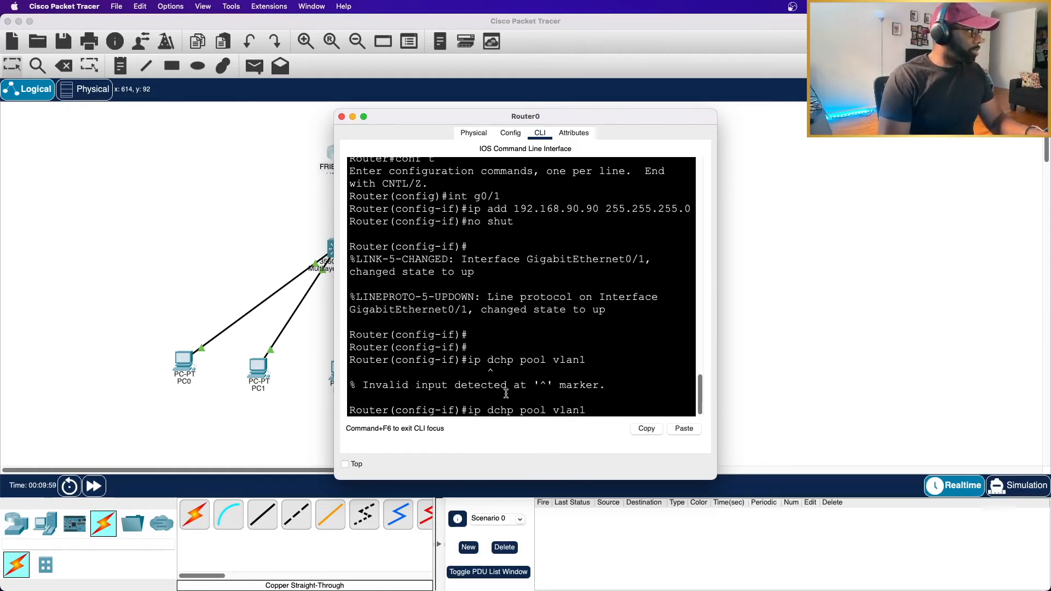
{"action": "key", "text": "Left"}
{"action": "key", "text": "Left"}
{"action": "key", "text": "BackSpace"}
{"action": "key", "text": "BackSpace"}
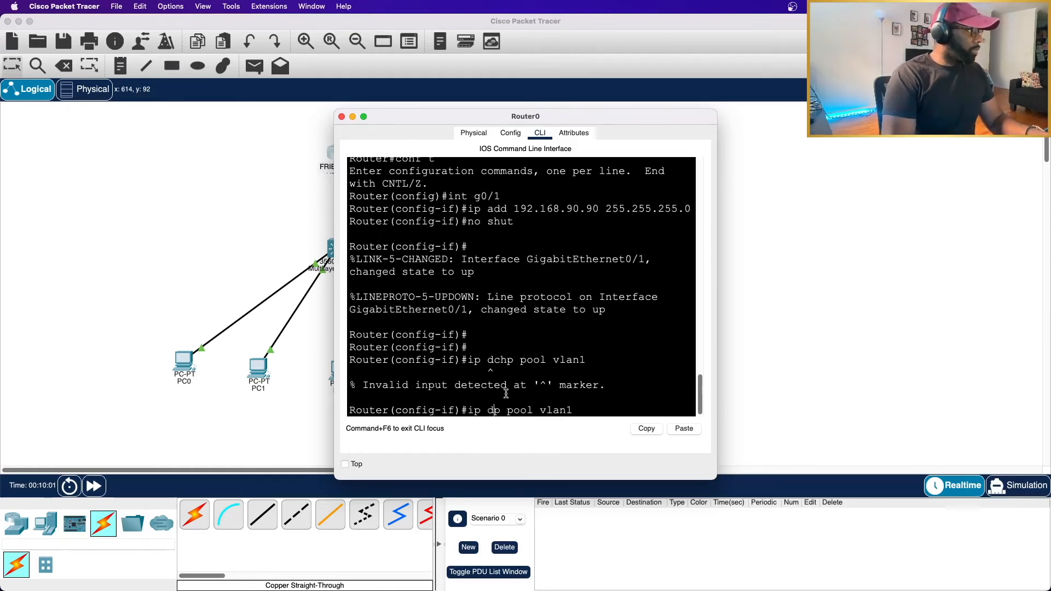
{"action": "type", "text": "hc"}
{"action": "key", "text": "Return"}
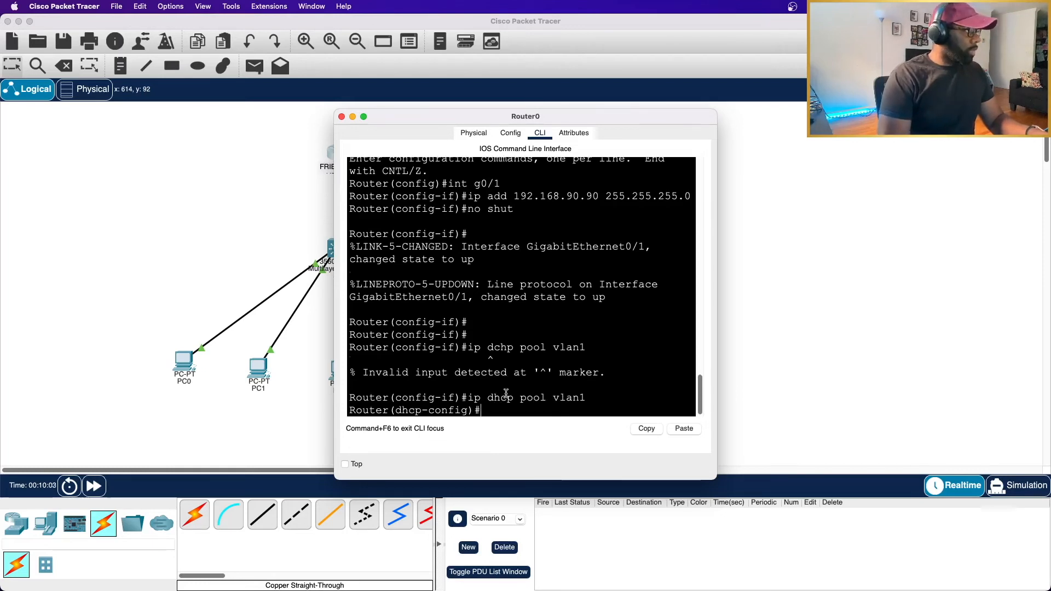
- Set the DHCP pool's network to 192.168.90.0 with mask 255.255.255.0
{"action": "type", "text": "net "}
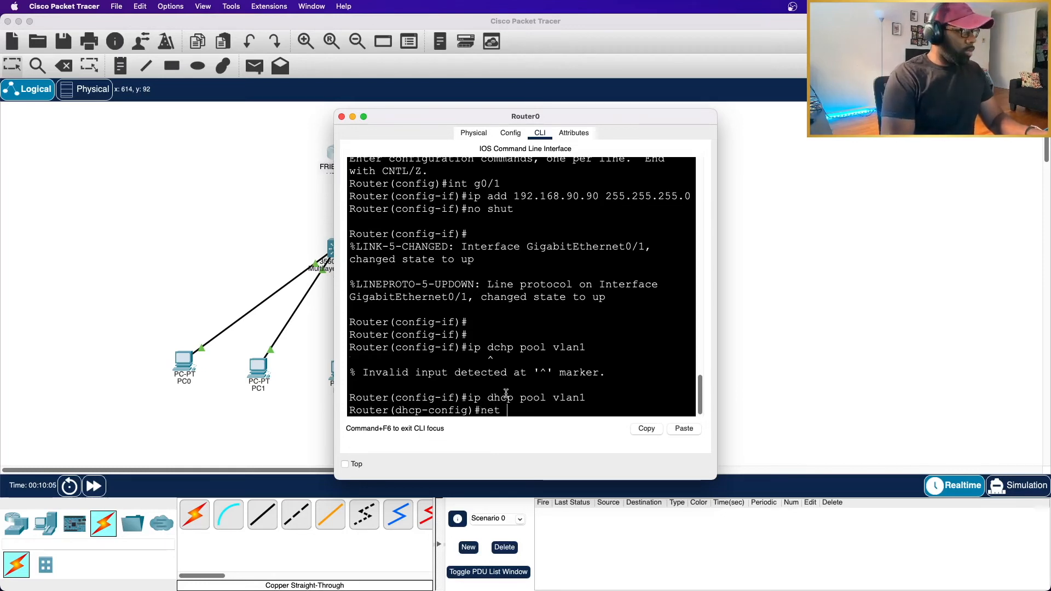
{"action": "type", "text": "192.168.90"}
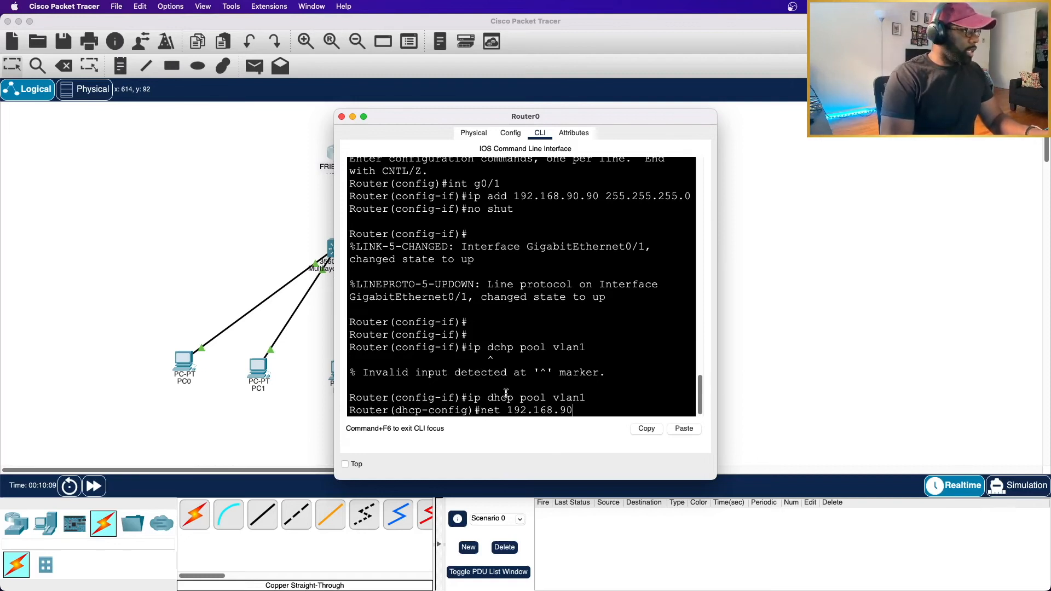
{"action": "type", "text": ".0 255.255.255.0"}
{"action": "key", "text": "Return"}
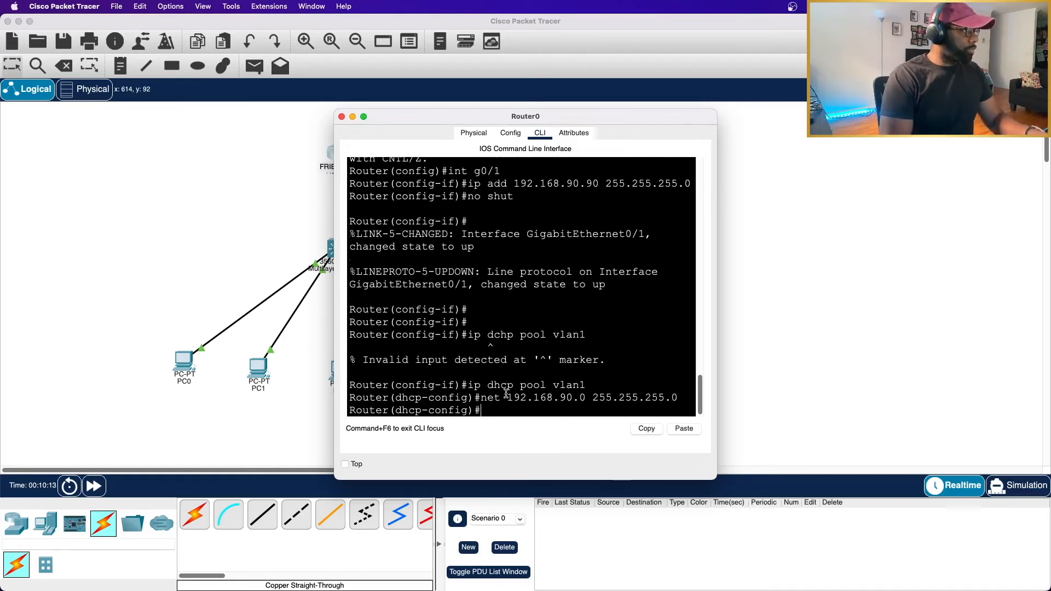
- Set the vlan1 DHCP pool's default router to 192.168.90.90
{"action": "type", "text": "default"}
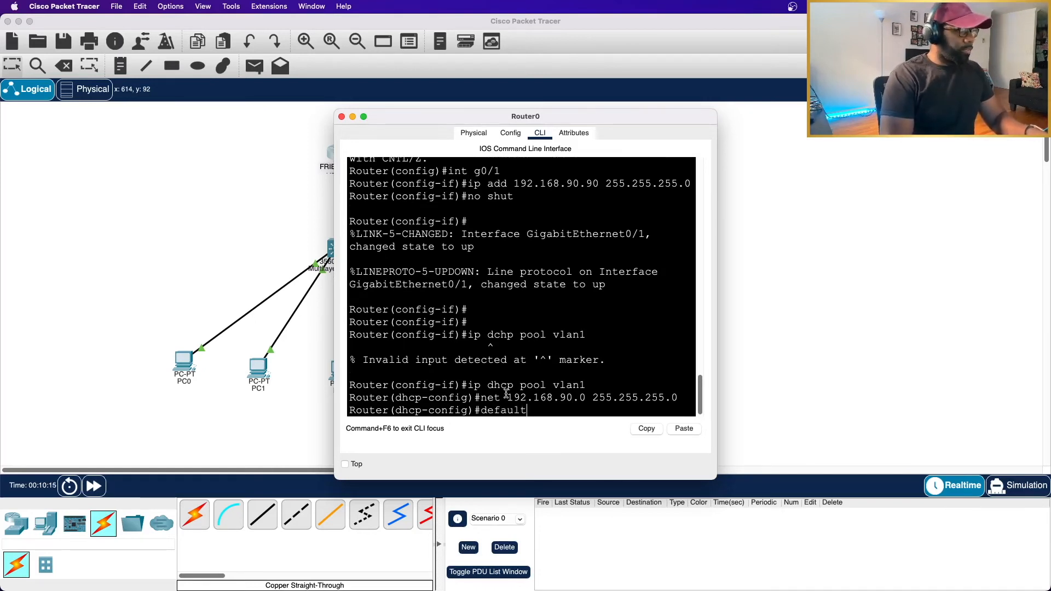
{"action": "type", "text": "-router 192.168/."}
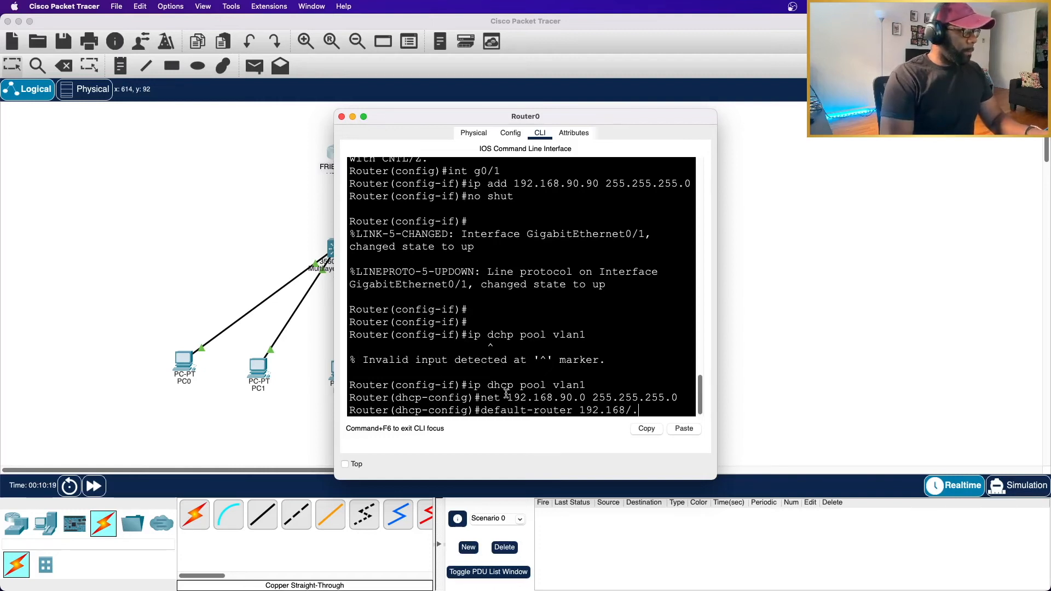
{"action": "key", "text": "BackSpace"}
{"action": "key", "text": "BackSpace"}
{"action": "type", "text": ".90.90"}
{"action": "key", "text": "Return"}
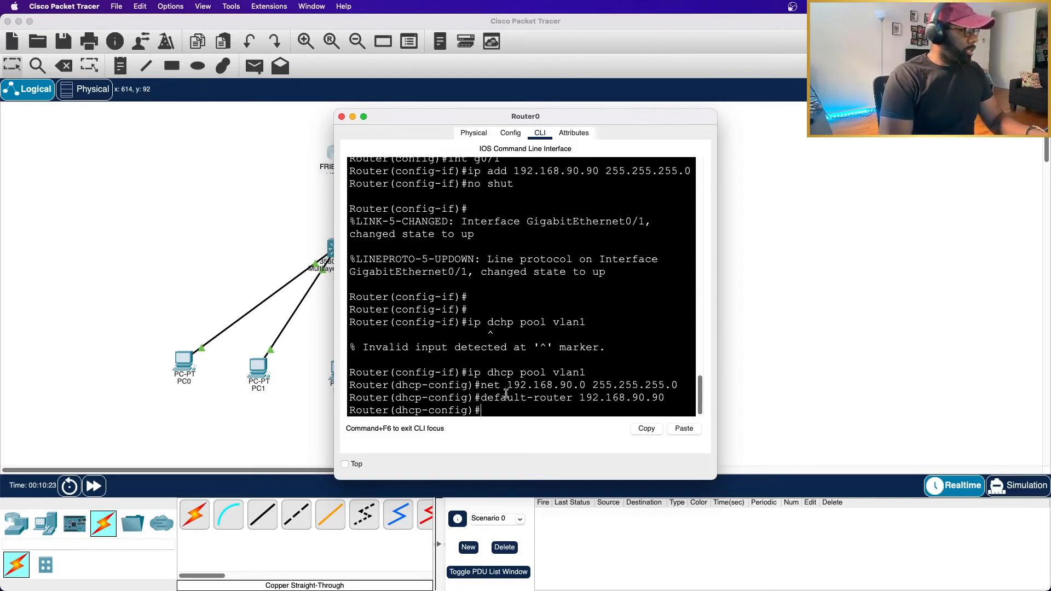
- Set the pool's DNS server to 1.1.1.1 and exit to global configuration mode
{"action": "type", "text": "dns-ser"}
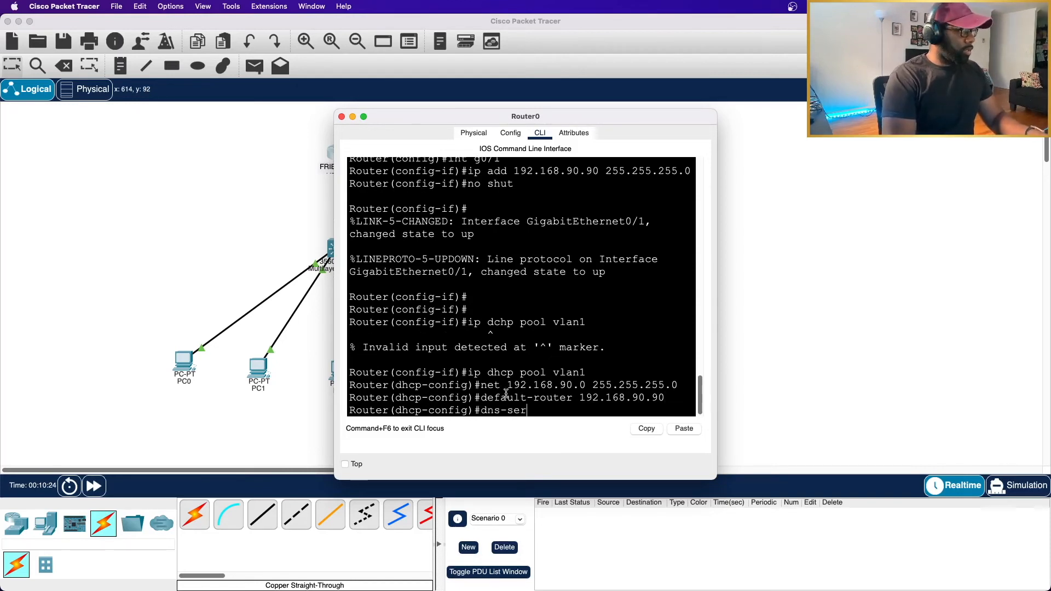
{"action": "type", "text": "ver 1.1.1.1"}
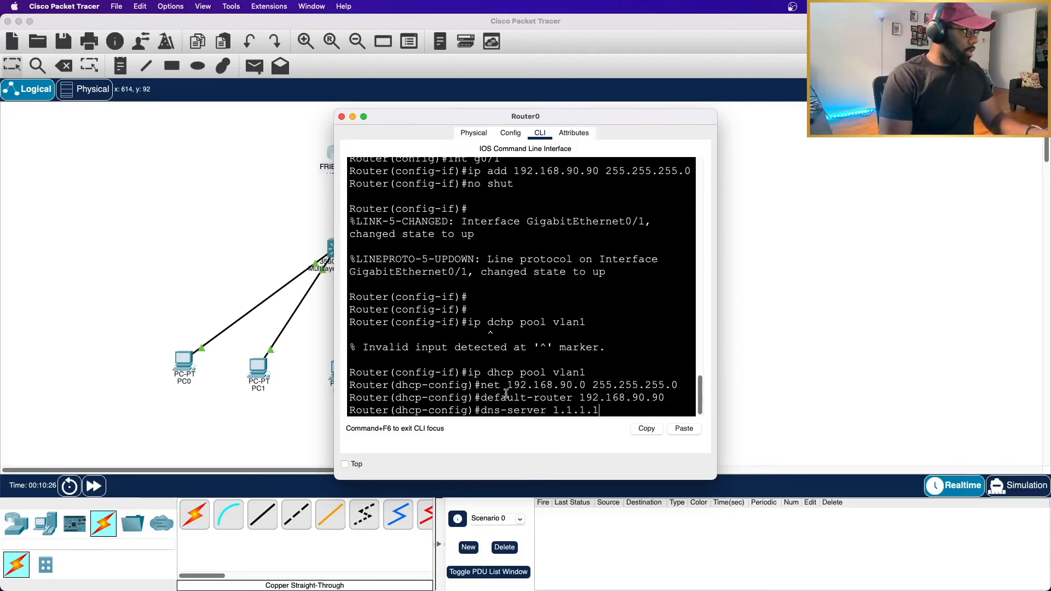
{"action": "key", "text": "Return"}
{"action": "type", "text": "exit"}
{"action": "key", "text": "Return"}
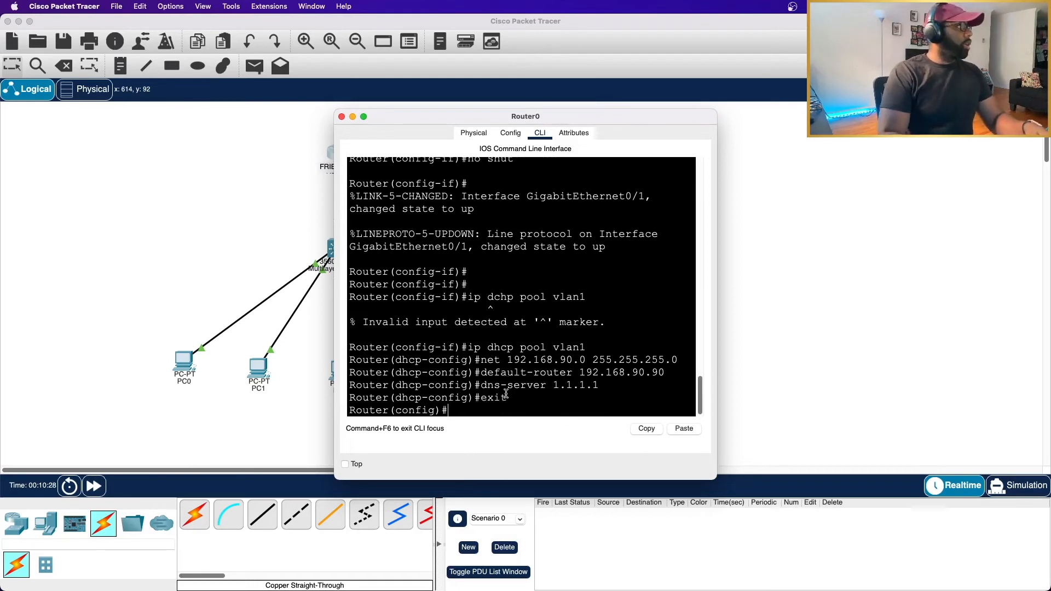
{"action": "left_click", "coordinate": [179, 290]}
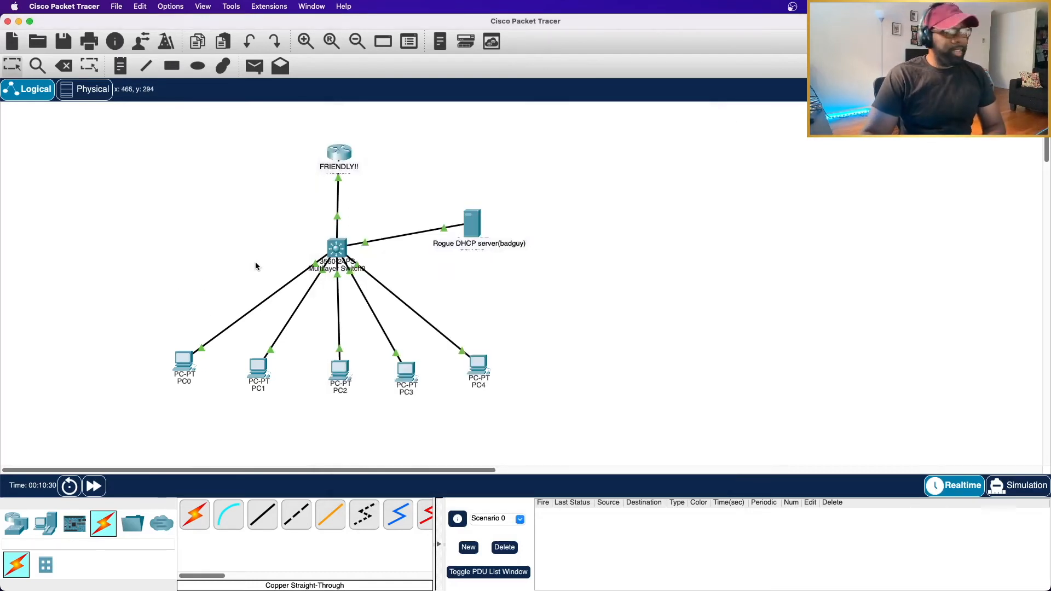
{"action": "left_click_drag", "start_coordinate": [143, 323], "coordinate": [512, 428]}
{"action": "left_click_drag", "start_coordinate": [263, 140], "coordinate": [383, 235]}
{"action": "left_click", "coordinate": [81, 331]}
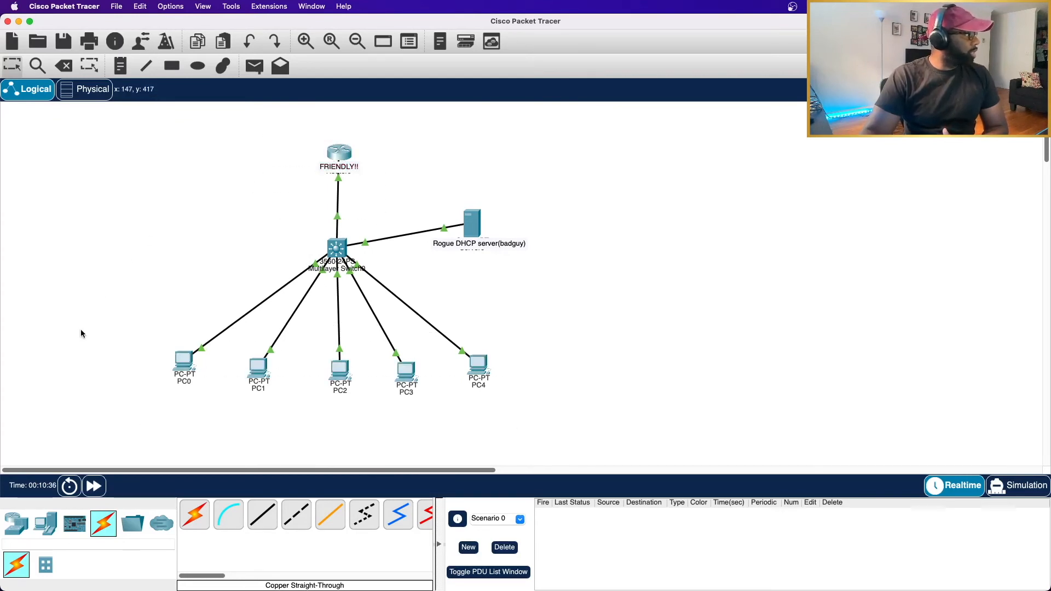
- Switch the IPv4 gateway and DNS settings of PC0 and PC1 to DHCP
{"action": "left_click", "coordinate": [190, 362]}
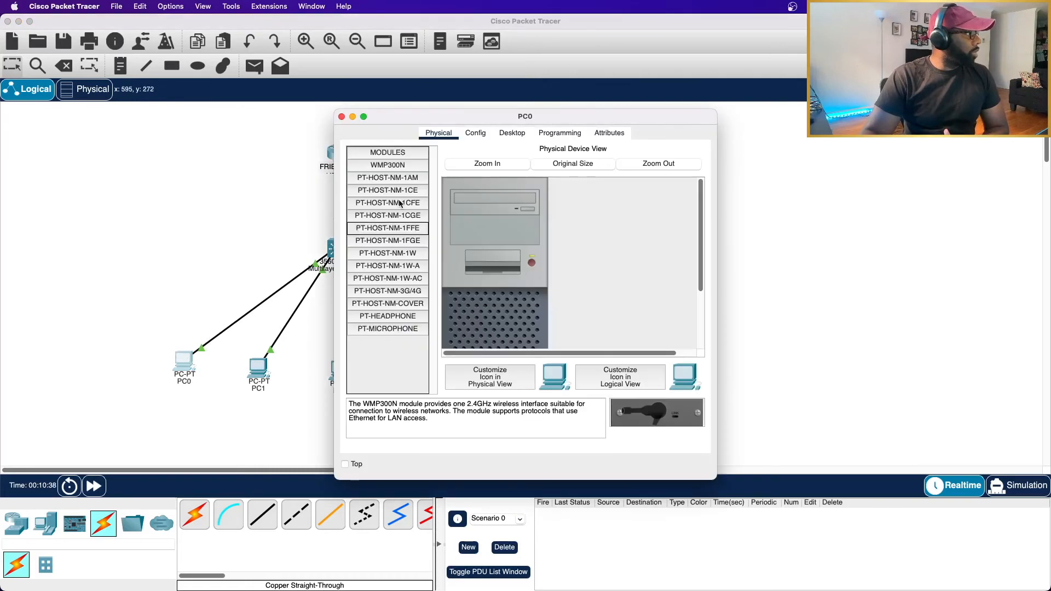
{"action": "left_click", "coordinate": [475, 133]}
{"action": "left_click", "coordinate": [457, 230]}
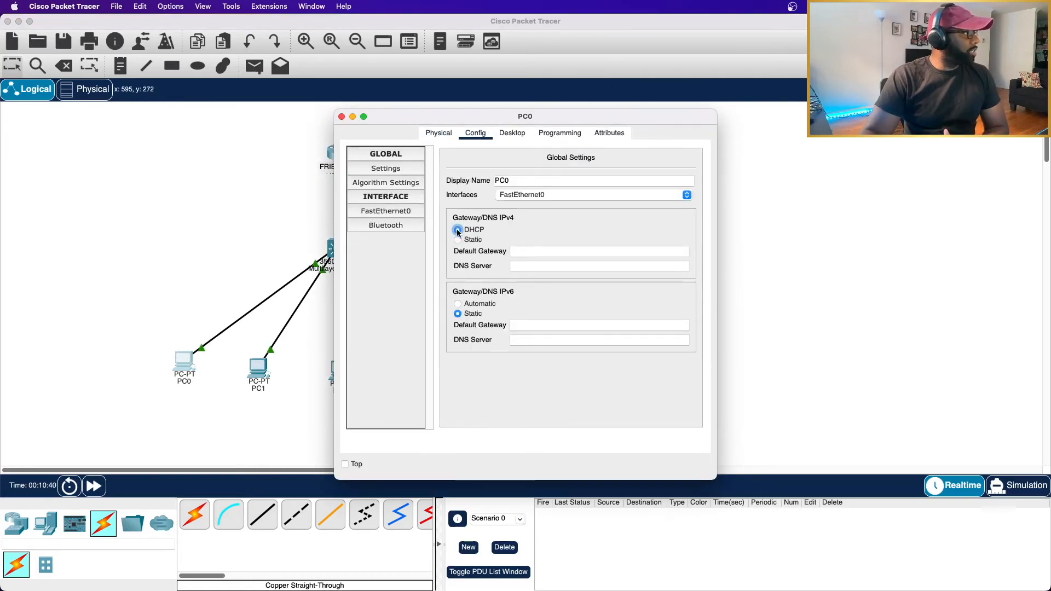
{"action": "left_click", "coordinate": [263, 379]}
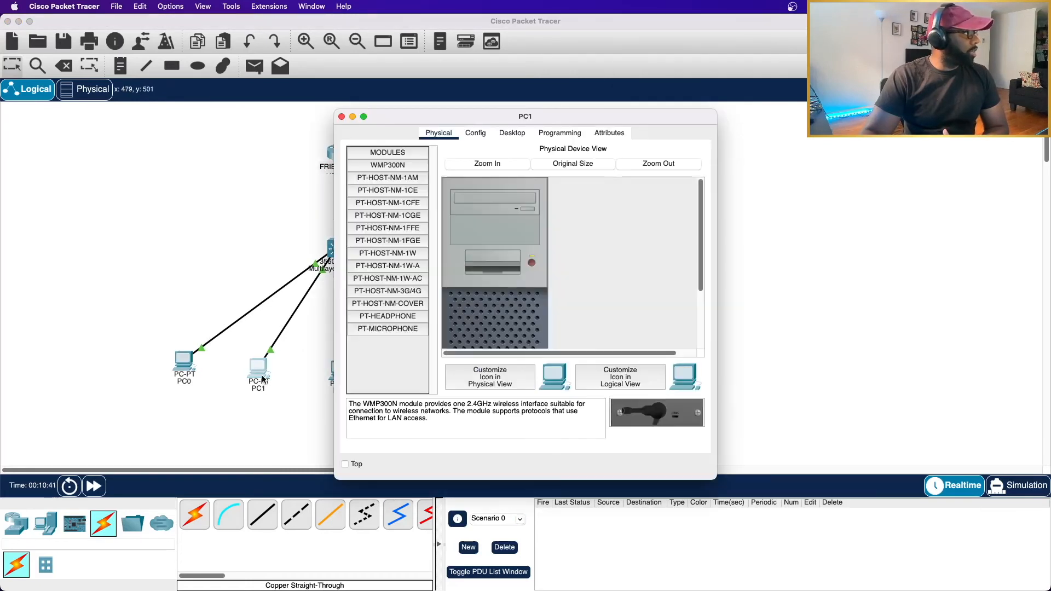
{"action": "left_click", "coordinate": [475, 133]}
{"action": "left_click", "coordinate": [458, 230]}
- Switch the IPv4 gateway and DNS settings of PC2 and PC3 to DHCP
{"action": "left_click", "coordinate": [329, 367]}
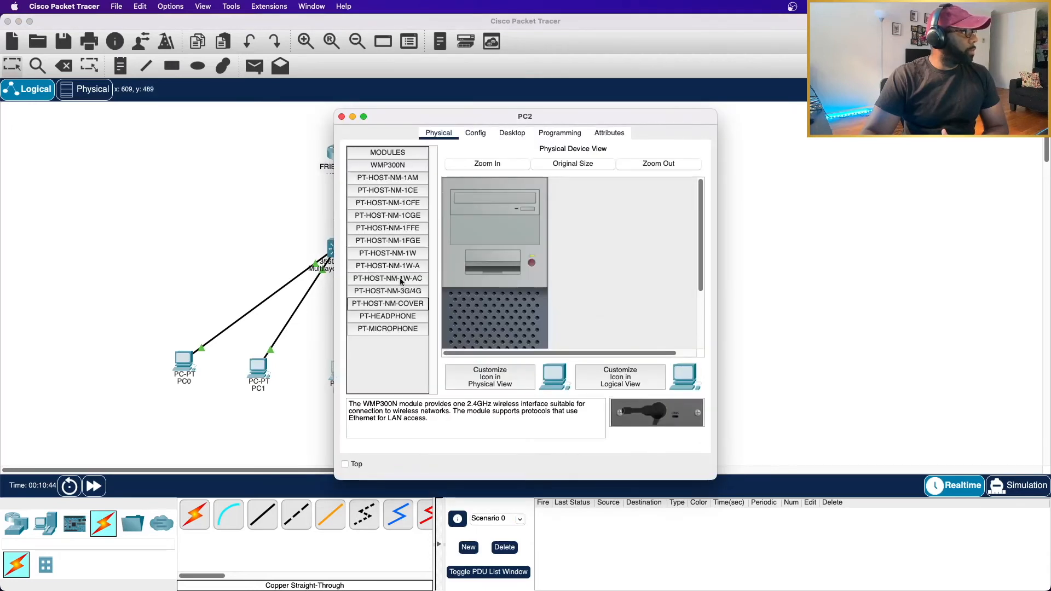
{"action": "left_click", "coordinate": [475, 133]}
{"action": "left_click", "coordinate": [457, 230]}
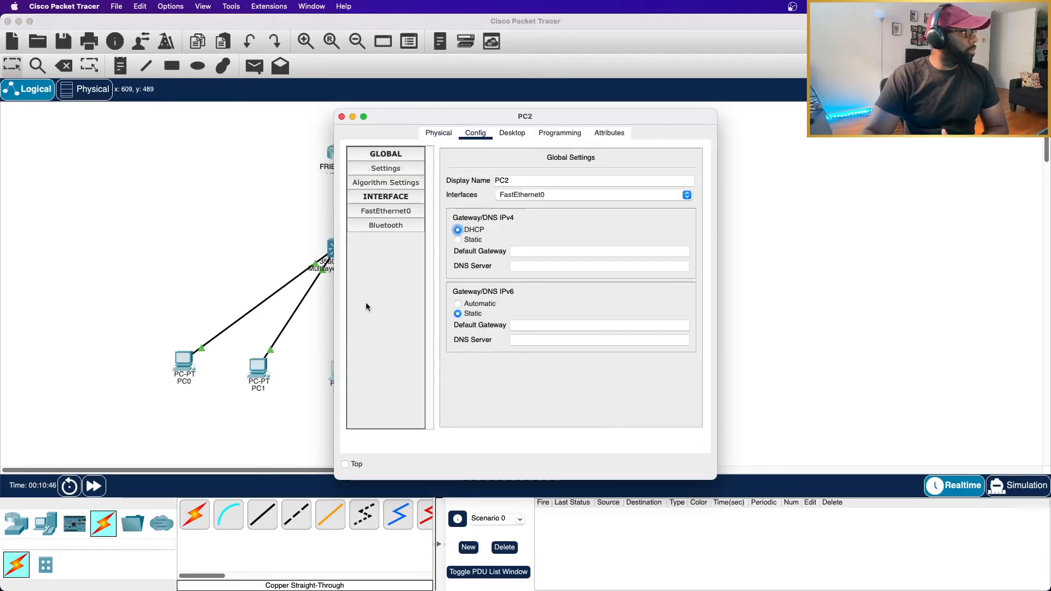
{"action": "left_click", "coordinate": [366, 302]}
{"action": "left_click", "coordinate": [410, 370]}
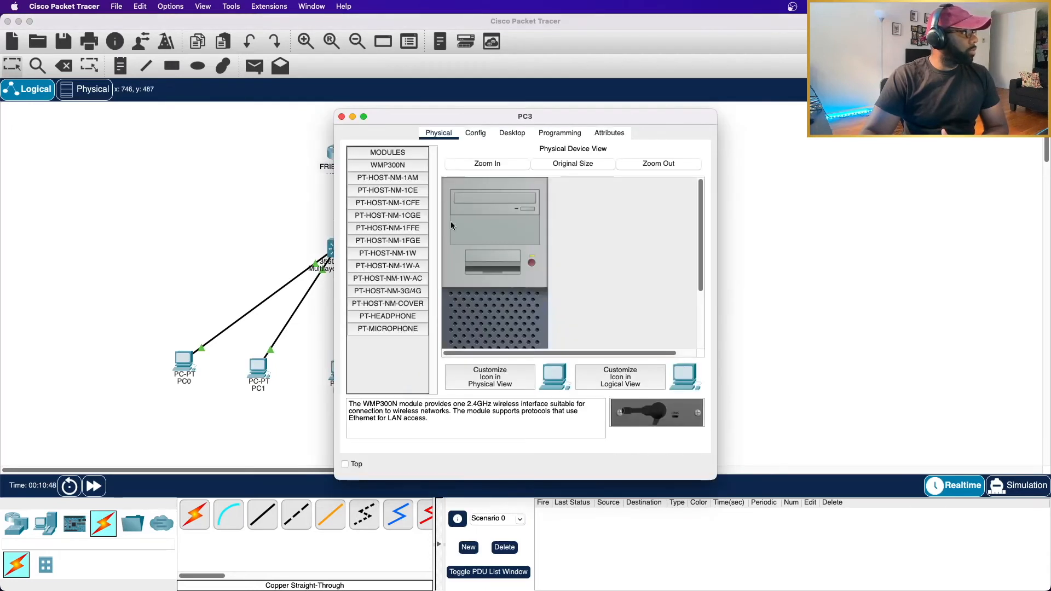
{"action": "left_click", "coordinate": [475, 133]}
{"action": "left_click", "coordinate": [457, 230]}
{"action": "left_click", "coordinate": [330, 340]}
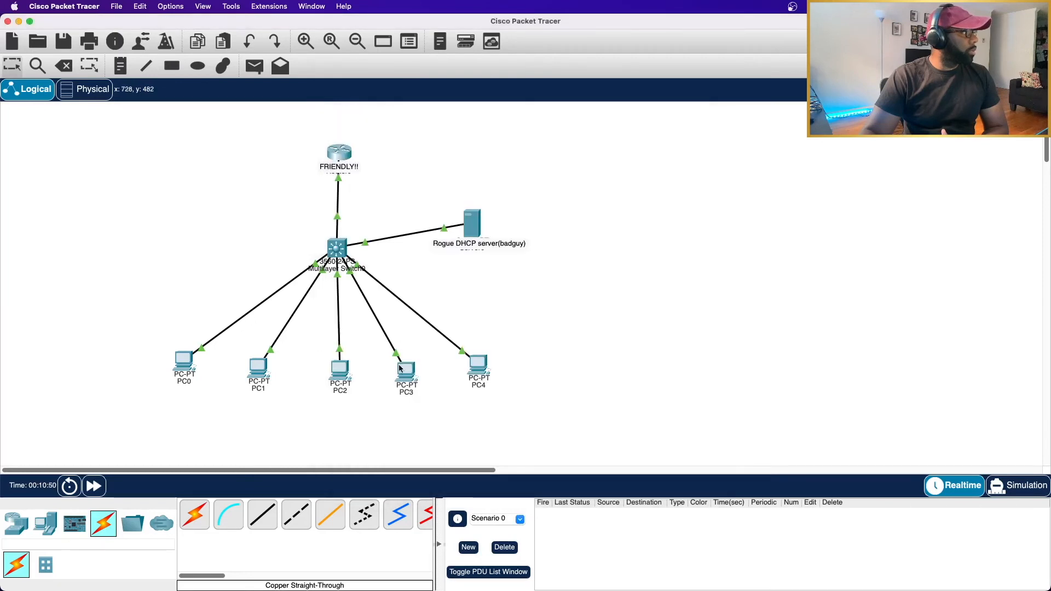
- Switch PC4's IPv4 gateway and DNS settings to DHCP and return to the topology
{"action": "left_click", "coordinate": [399, 365]}
{"action": "left_click", "coordinate": [329, 326]}
{"action": "left_click", "coordinate": [477, 365]}
{"action": "left_click", "coordinate": [475, 133]}
{"action": "left_click", "coordinate": [457, 230]}
{"action": "left_click", "coordinate": [332, 364]}
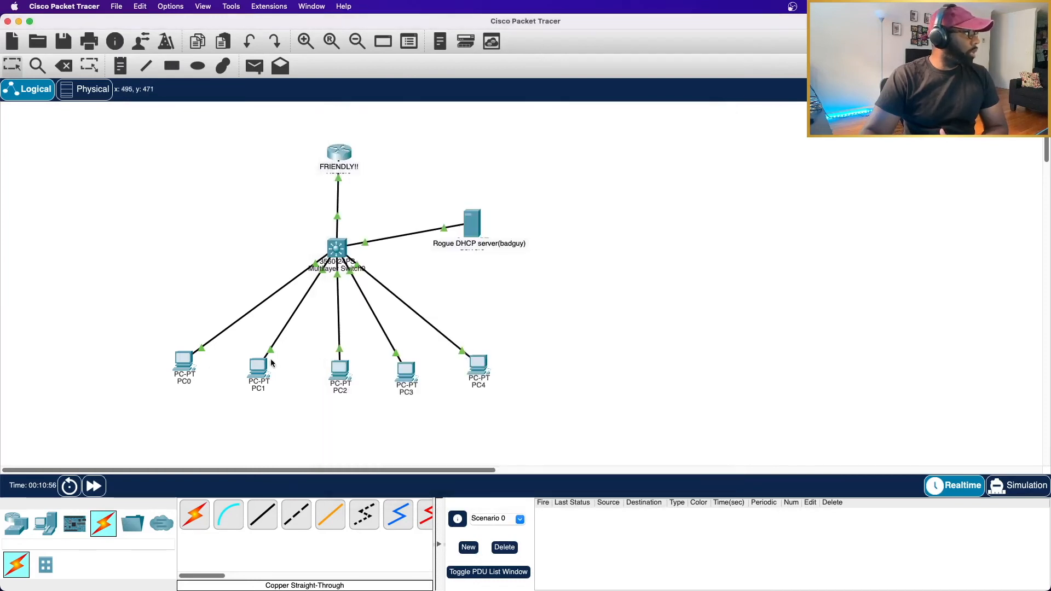
- Check the default gateway and DNS server that PC0 through PC4 received over DHCP
{"action": "left_click", "coordinate": [185, 362]}
{"action": "left_click", "coordinate": [257, 365]}
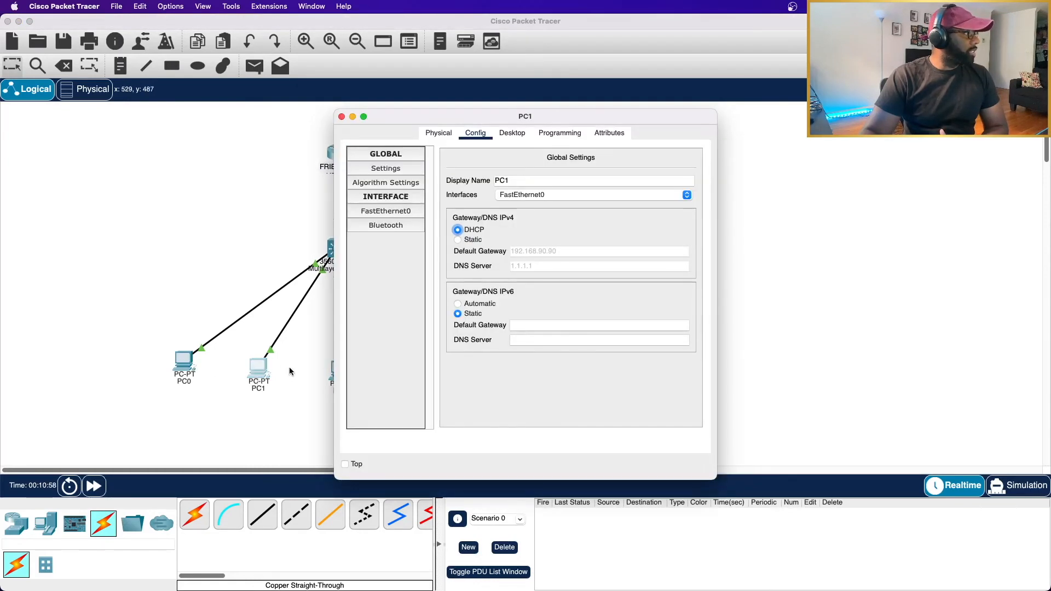
{"action": "left_click", "coordinate": [334, 366]}
{"action": "left_click", "coordinate": [349, 373]}
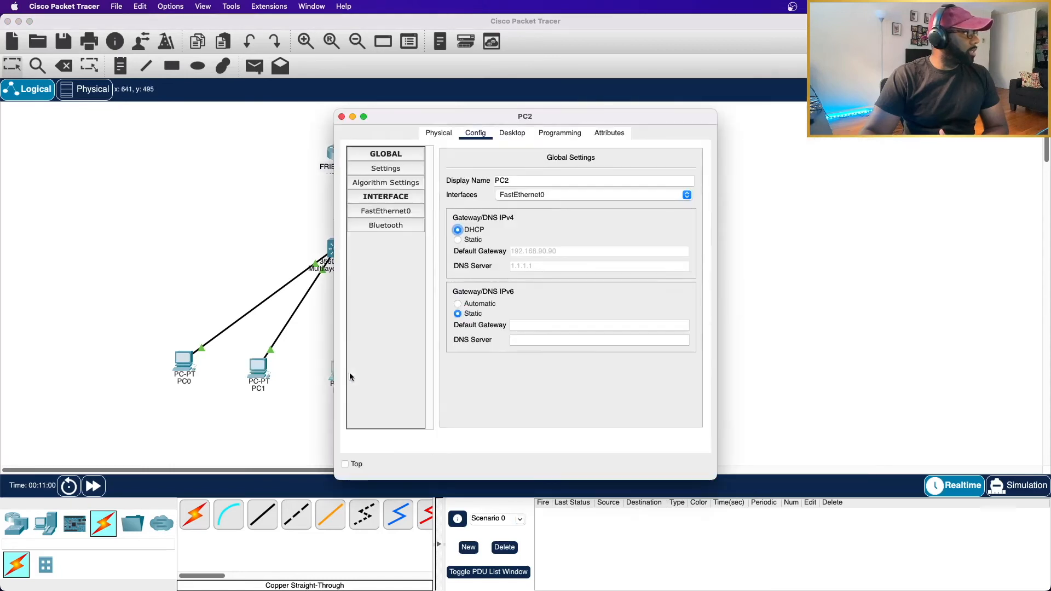
{"action": "left_click_drag", "start_coordinate": [510, 119], "coordinate": [665, 91]}
{"action": "left_click", "coordinate": [412, 372]}
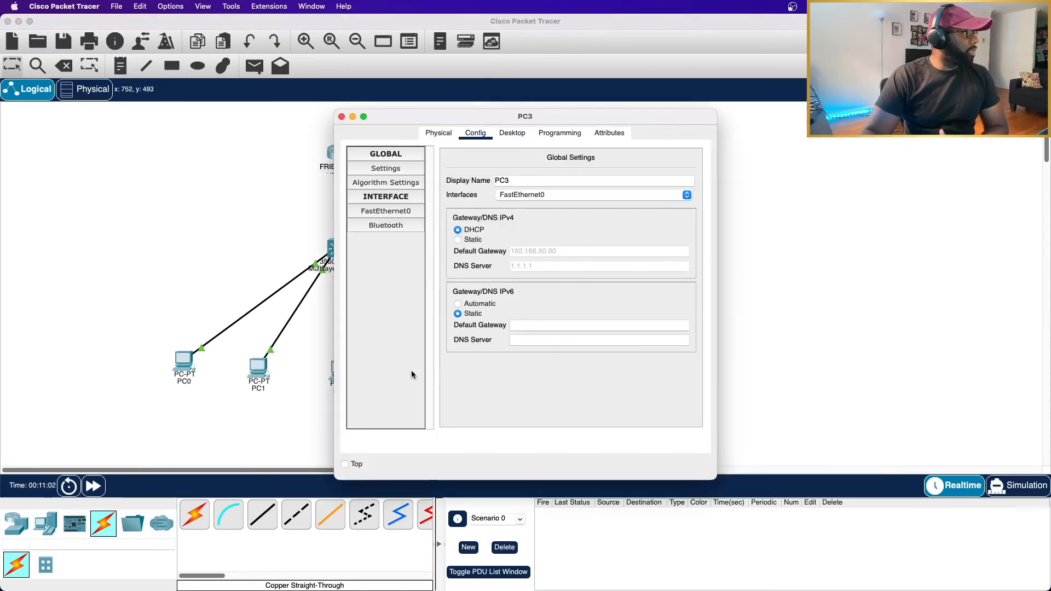
{"action": "left_click_drag", "start_coordinate": [601, 118], "coordinate": [815, 100]}
{"action": "left_click", "coordinate": [478, 364]}
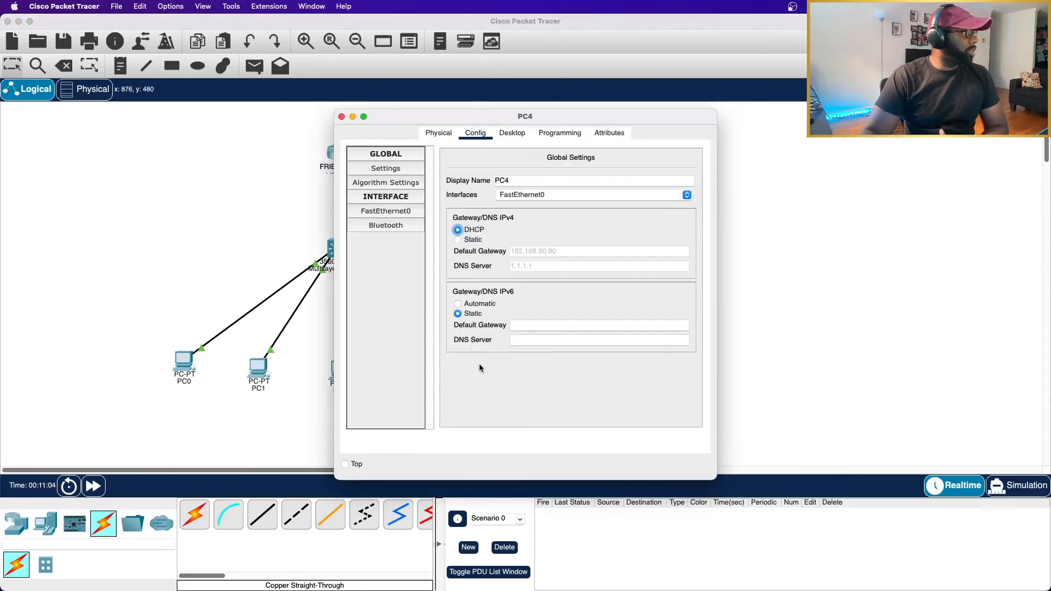
- Inspect PC4's full IP configuration for its DHCP-assigned address, and close the PC4 window
{"action": "left_click", "coordinate": [511, 133]}
{"action": "left_click", "coordinate": [395, 204]}
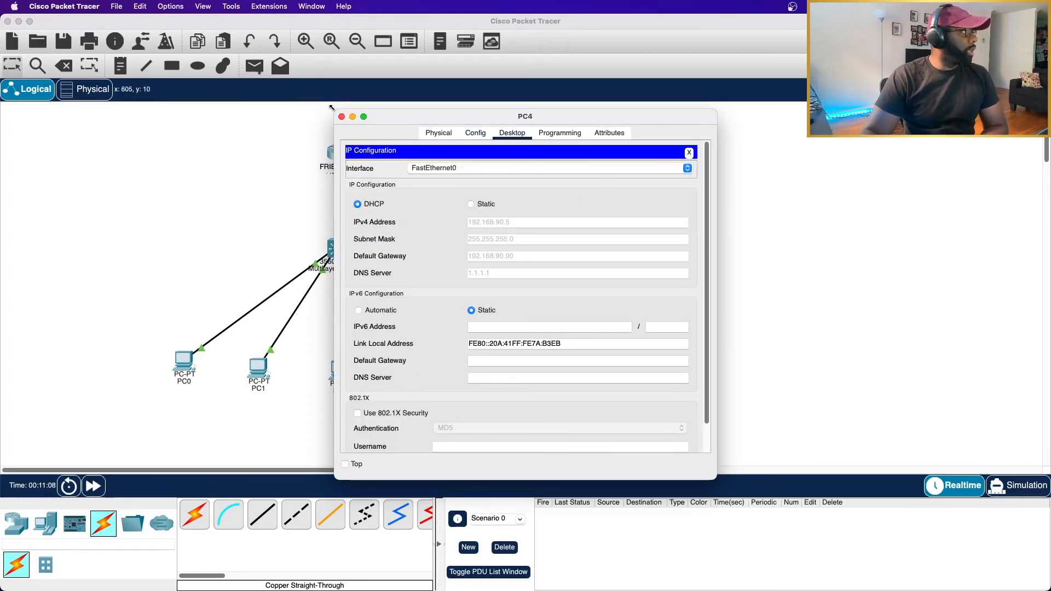
{"action": "left_click", "coordinate": [341, 117]}
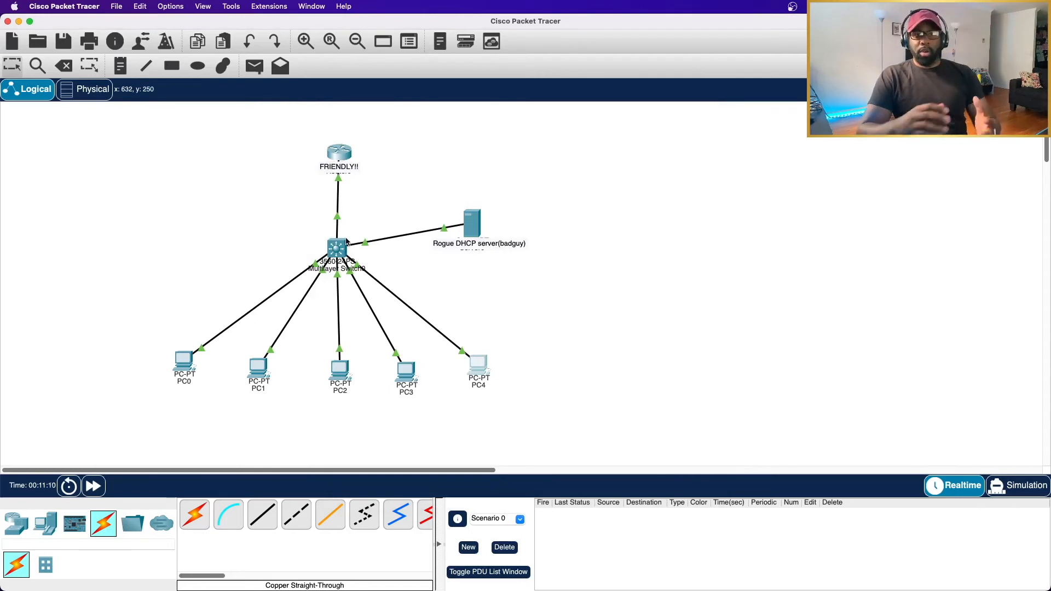
{"action": "mouse_move", "coordinate": [346, 241]}
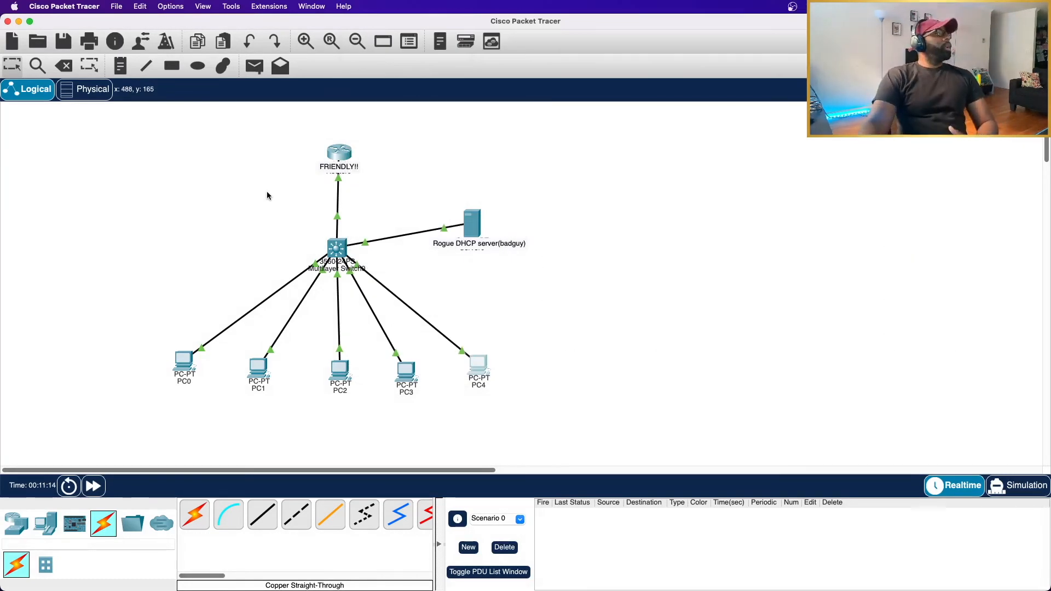
{"action": "left_click_drag", "start_coordinate": [283, 215], "coordinate": [390, 252]}
{"action": "left_click", "coordinate": [250, 212]}
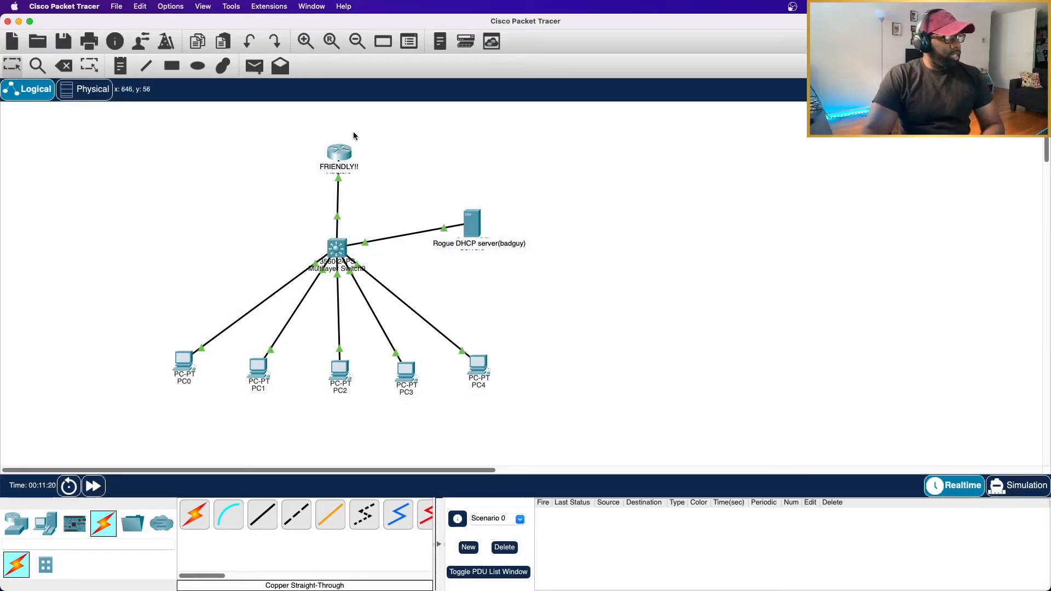
{"action": "left_click_drag", "start_coordinate": [262, 128], "coordinate": [394, 162]}
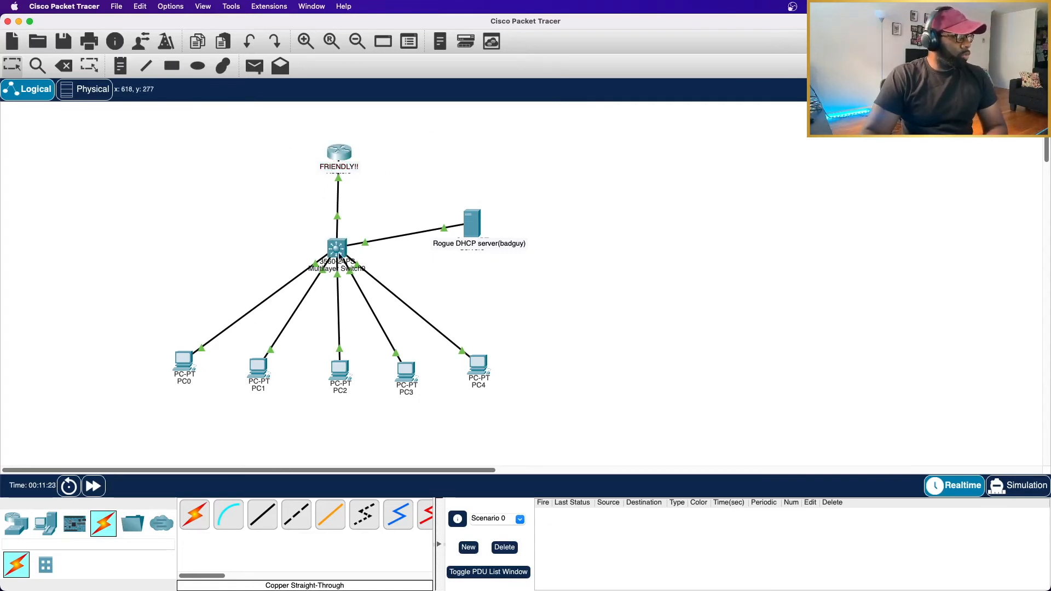
{"action": "left_click_drag", "start_coordinate": [170, 335], "coordinate": [527, 429]}
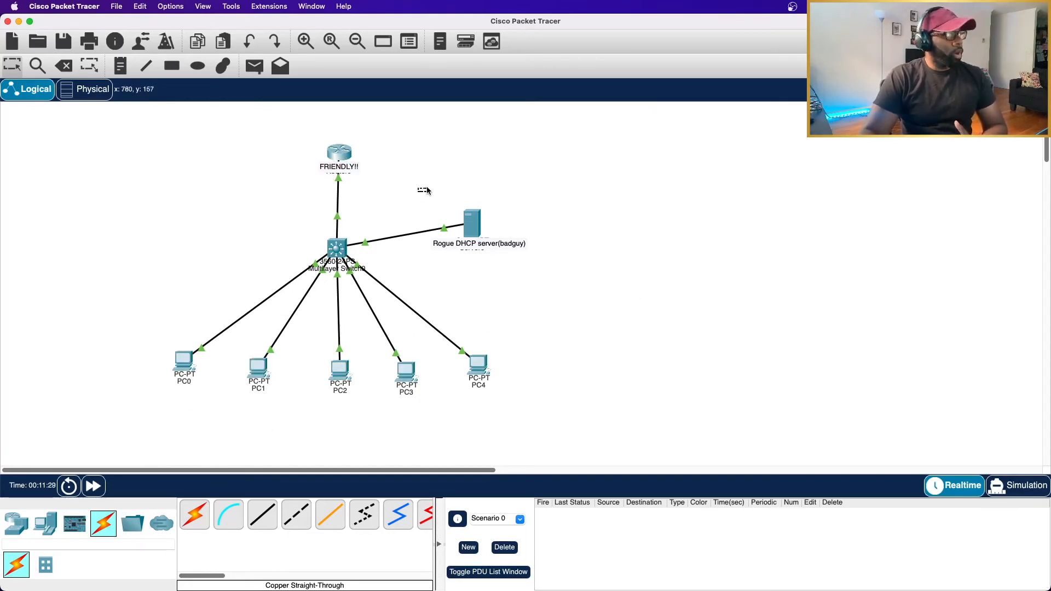
- Open the rogue DHCP server's configuration and review its DHCP service settings
{"action": "left_click", "coordinate": [473, 224]}
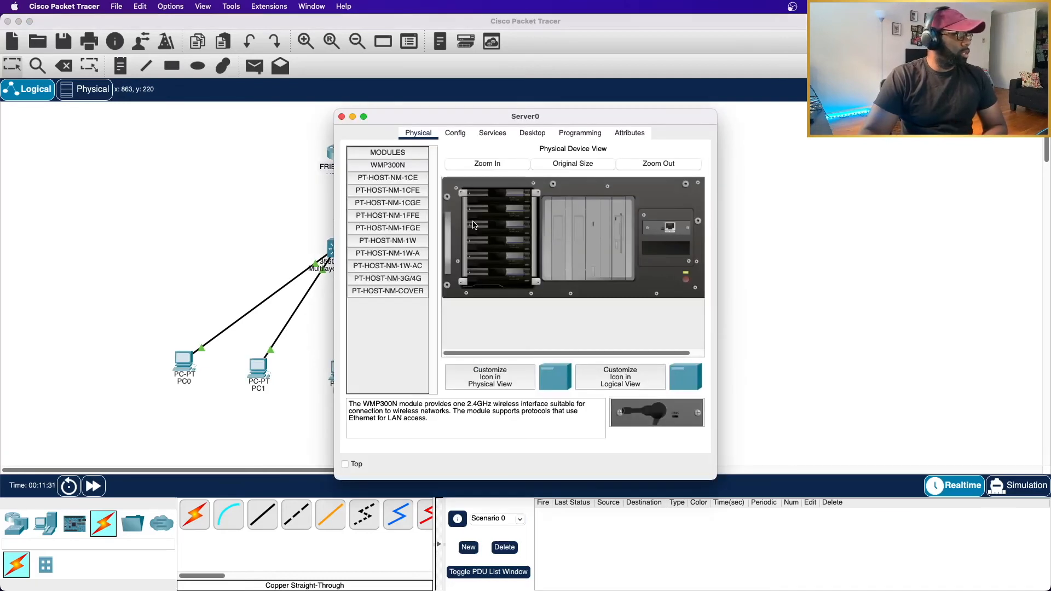
{"action": "left_click", "coordinate": [492, 134]}
{"action": "left_click", "coordinate": [523, 136]}
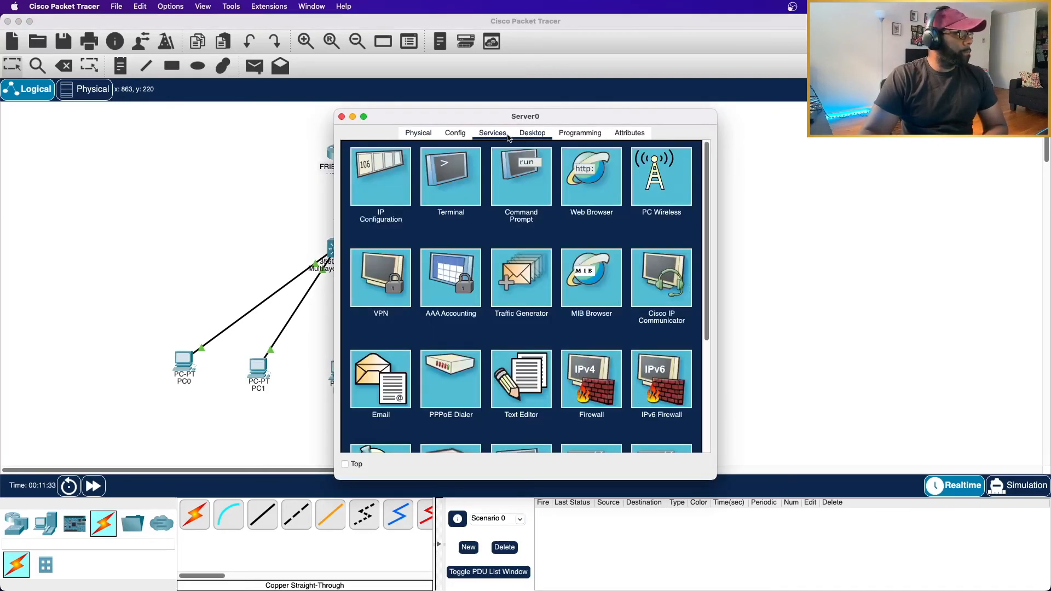
{"action": "left_click", "coordinate": [506, 136]}
{"action": "left_click", "coordinate": [392, 183]}
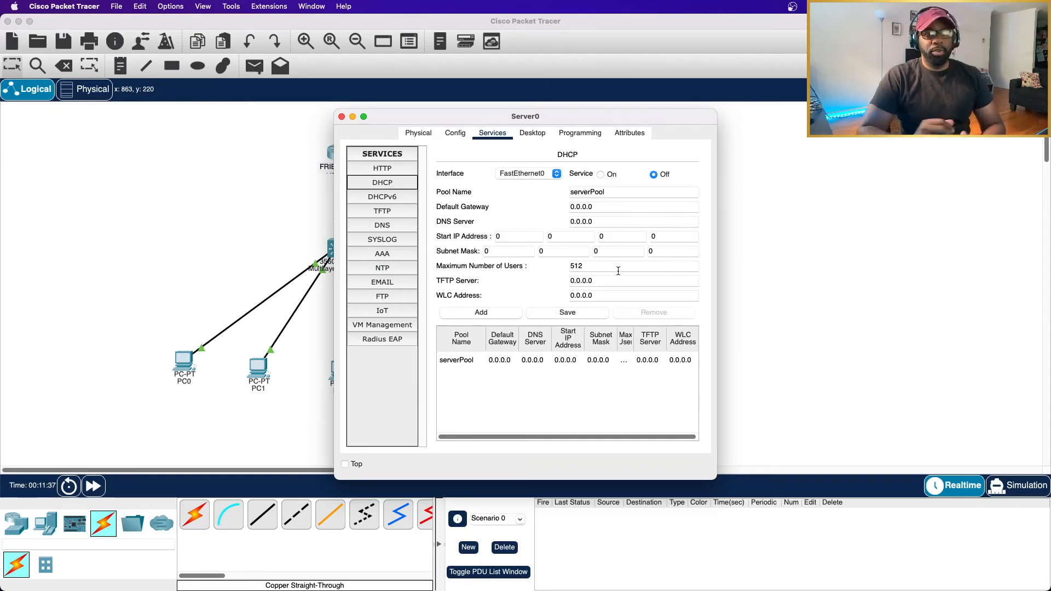
- Give the rogue server the static IPv4 address 192.168.30.30 with subnet mask 255.255.255.0
{"action": "left_click", "coordinate": [532, 133]}
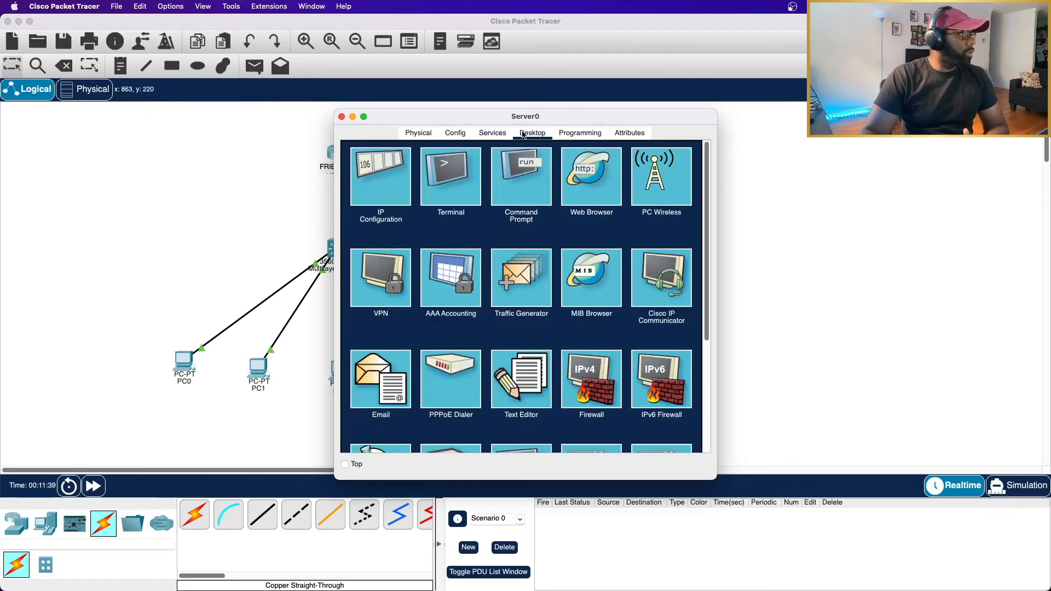
{"action": "left_click", "coordinate": [403, 189]}
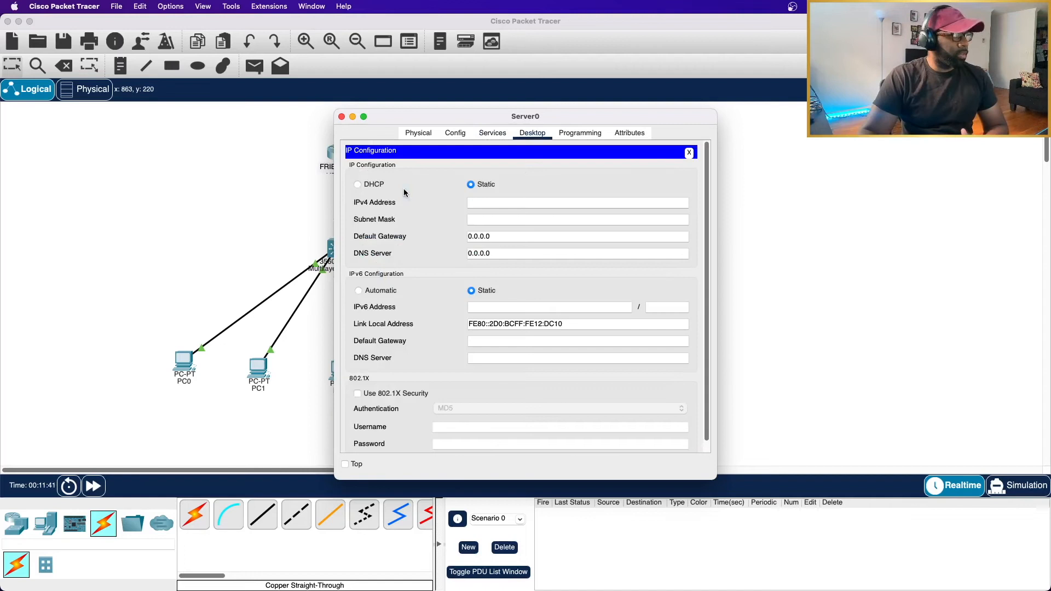
{"action": "left_click", "coordinate": [537, 204]}
{"action": "type", "text": "192."}
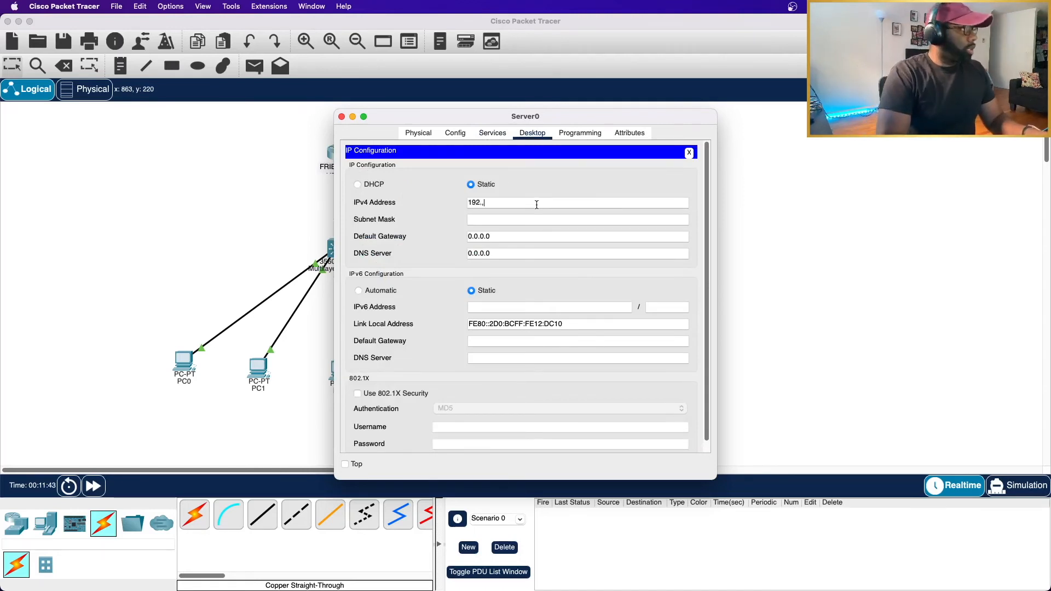
{"action": "type", "text": "168.90"}
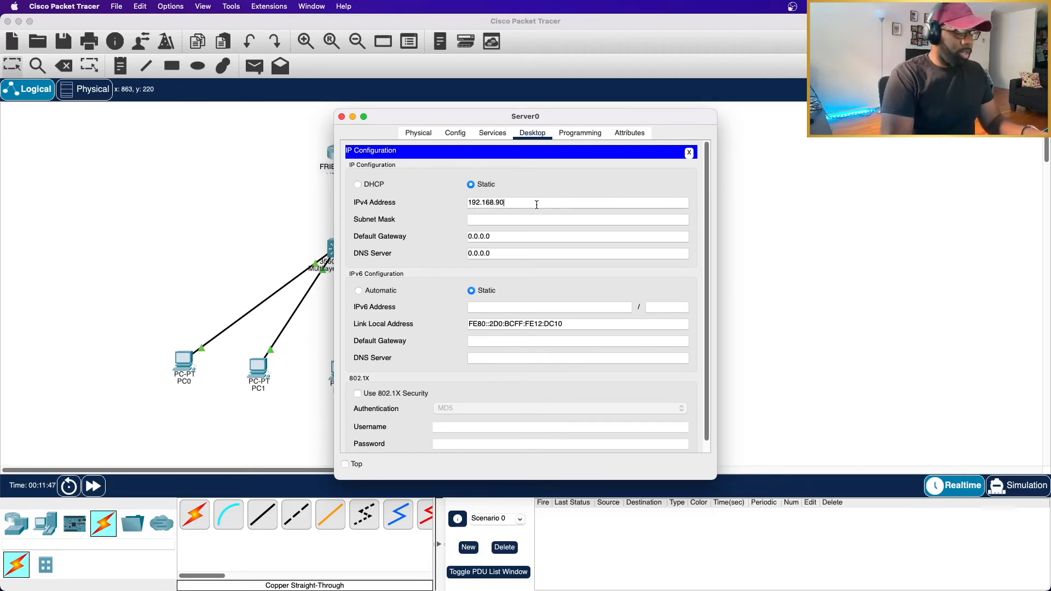
{"action": "type", "text": ".90"}
{"action": "key", "text": "Tab"}
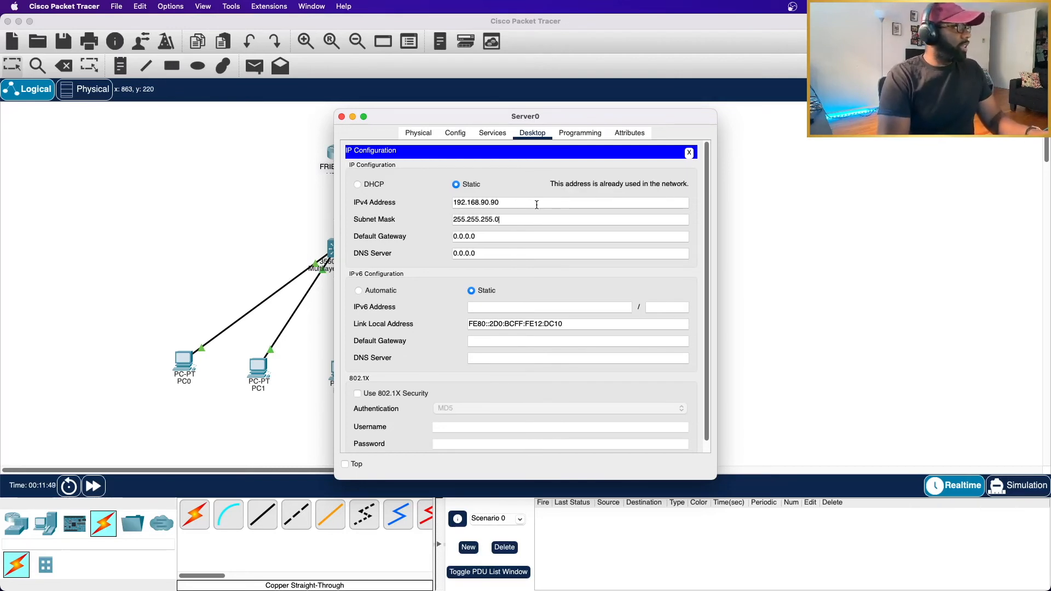
{"action": "key", "text": "BackSpace"}
{"action": "key", "text": "BackSpace"}
{"action": "key", "text": "BackSpace"}
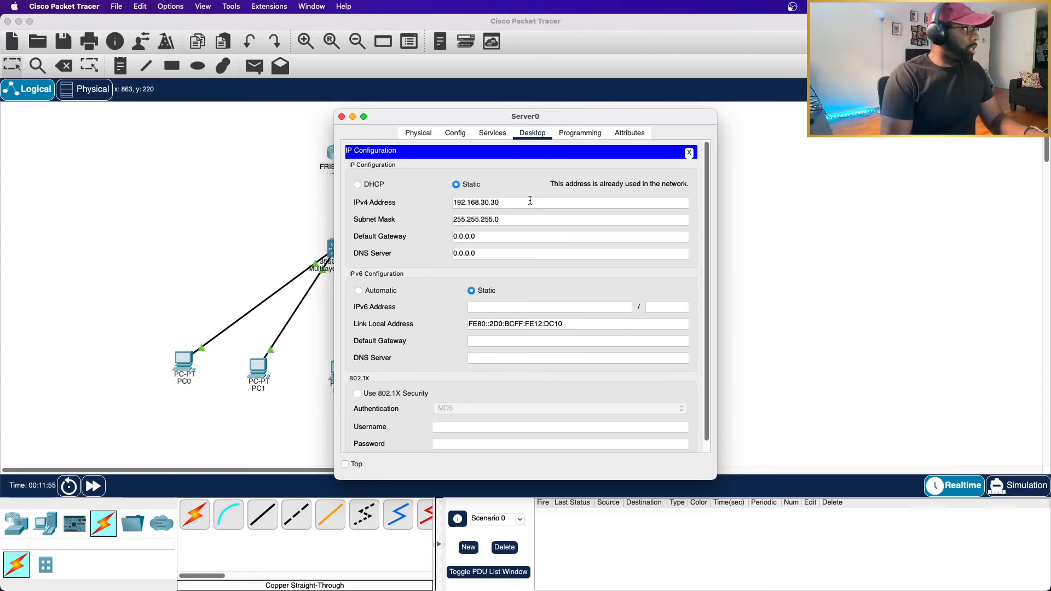
- Set the rogue server's IPv4 default gateway to 192.168.30.30 and its DNS server to 1.1.1.1
{"action": "left_click_drag", "start_coordinate": [517, 236], "coordinate": [435, 234]}
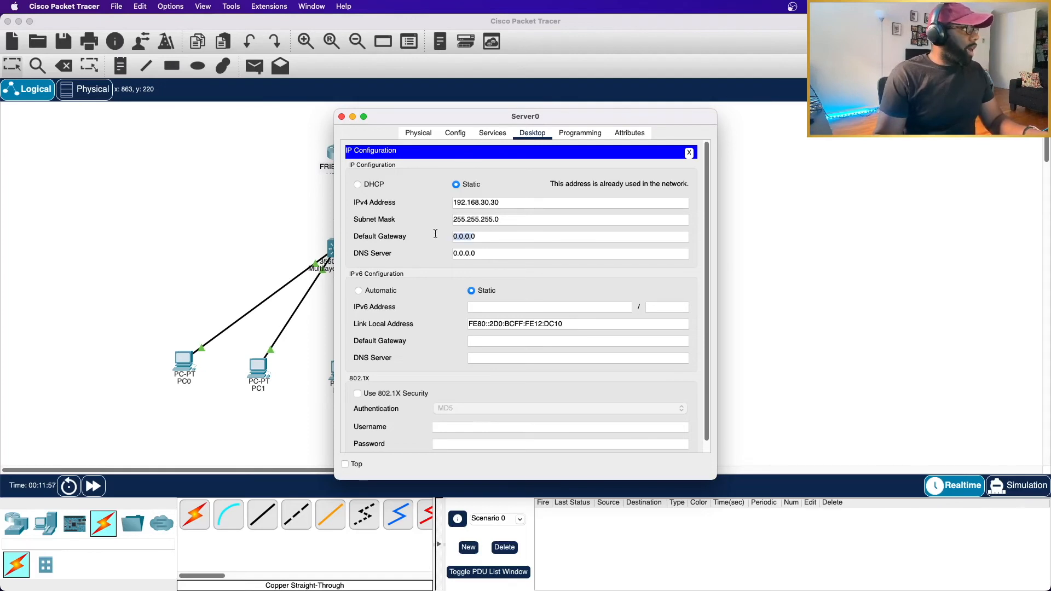
{"action": "type", "text": "192.168.30"}
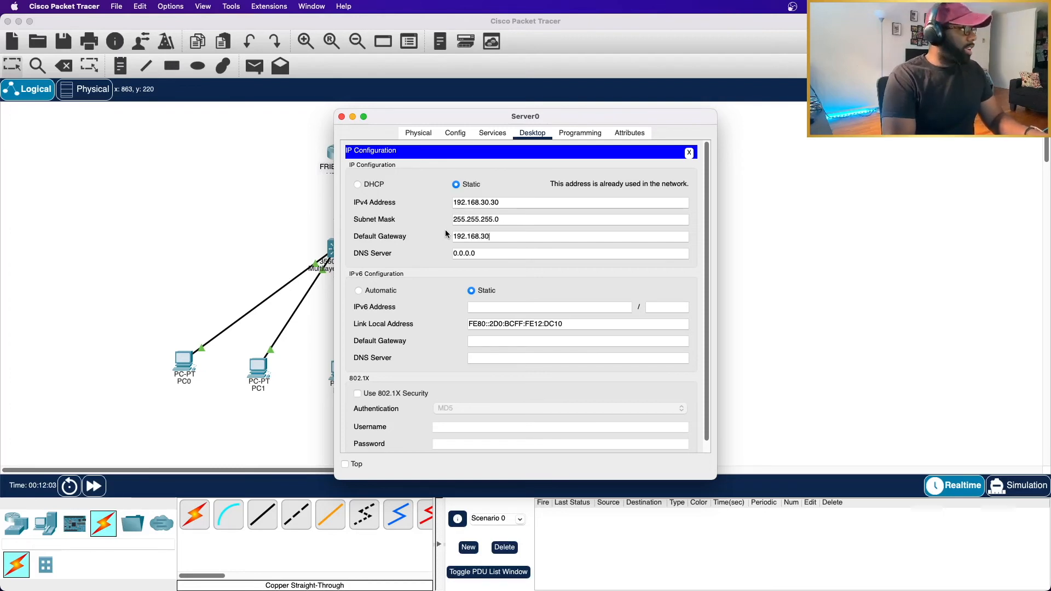
{"action": "type", "text": ".30"}
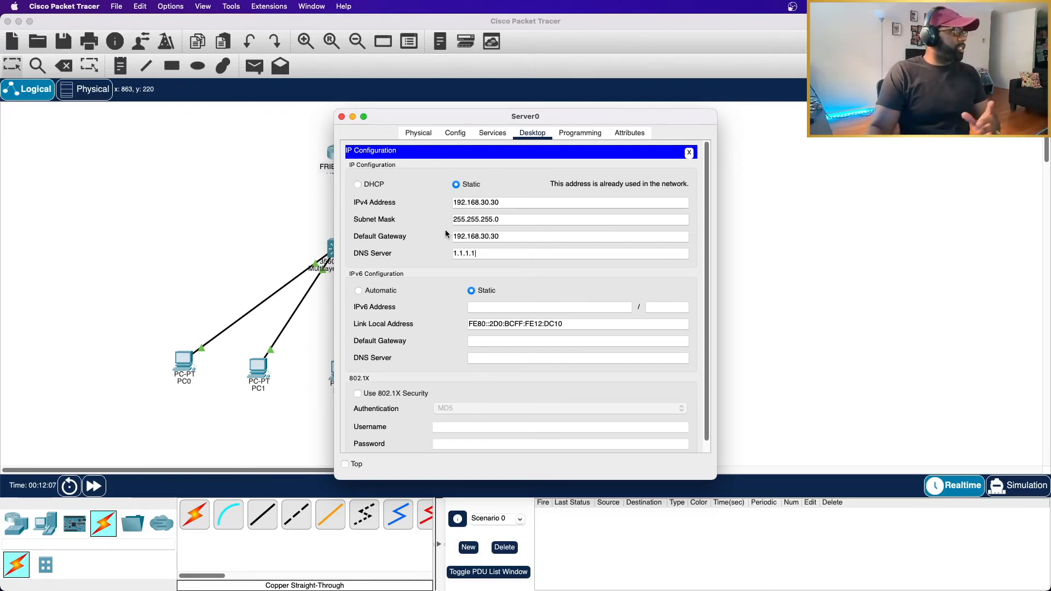
{"action": "left_click", "coordinate": [690, 153]}
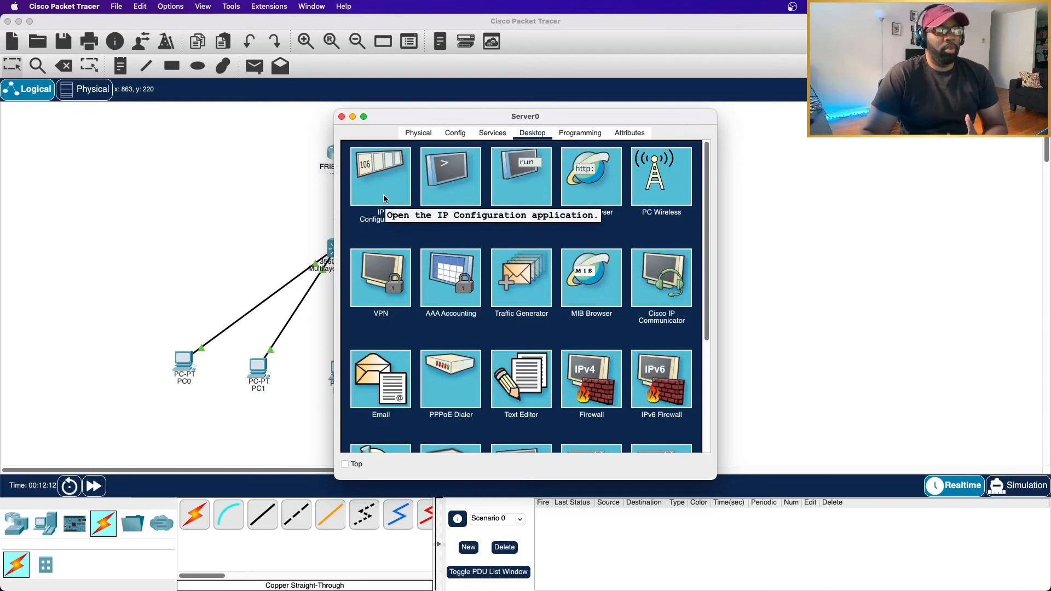
{"action": "left_click", "coordinate": [390, 168]}
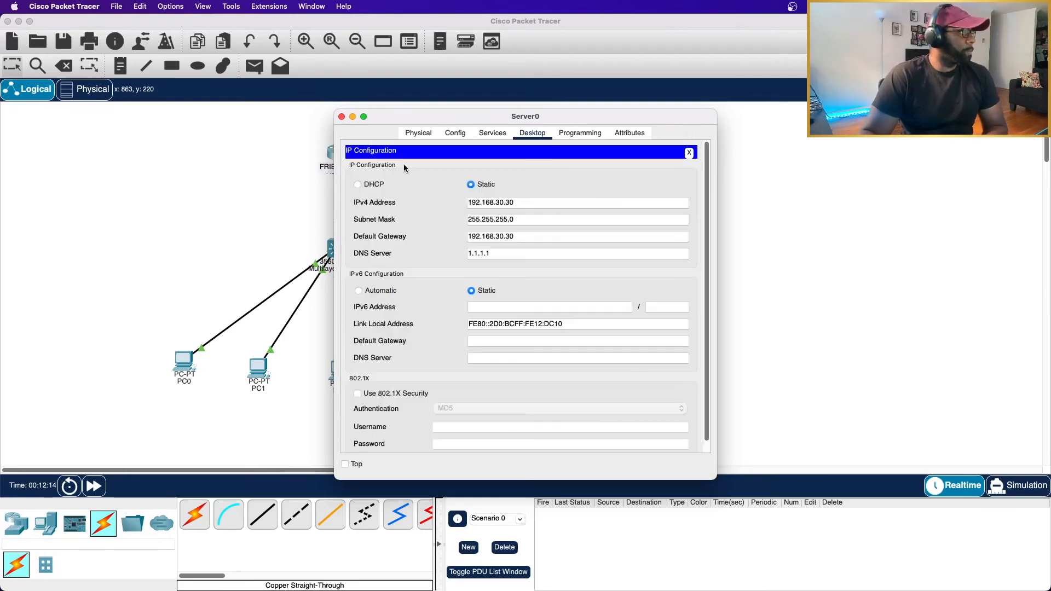
- In the server's DHCP service, set serverPool's default gateway to 192.168.30.30 and DNS server to 1.1.1.1
{"action": "left_click", "coordinate": [505, 134]}
{"action": "left_click", "coordinate": [385, 184]}
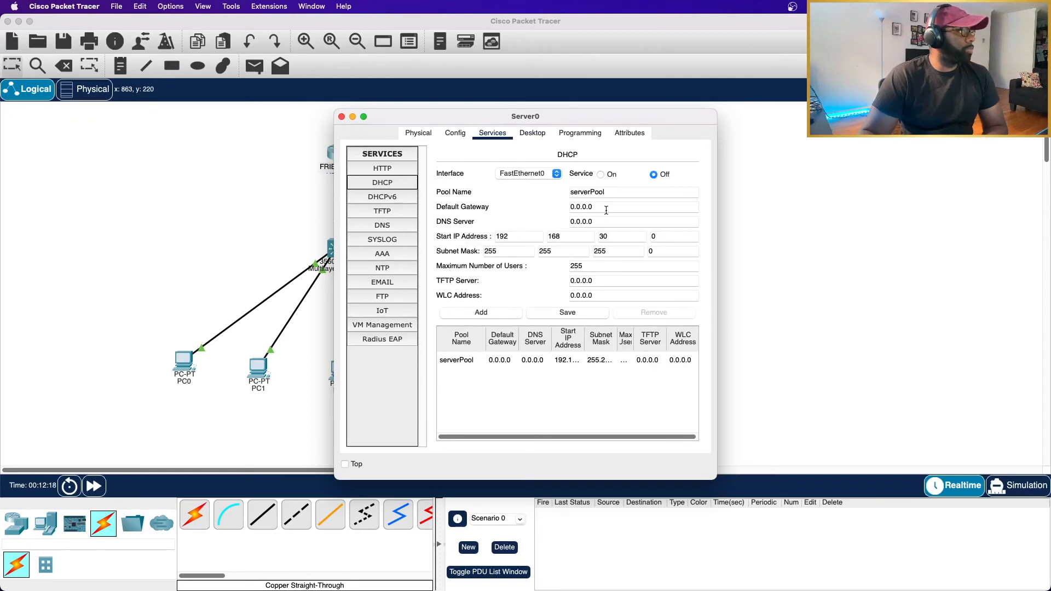
{"action": "left_click_drag", "start_coordinate": [606, 209], "coordinate": [572, 206]}
{"action": "type", "text": "192./1"}
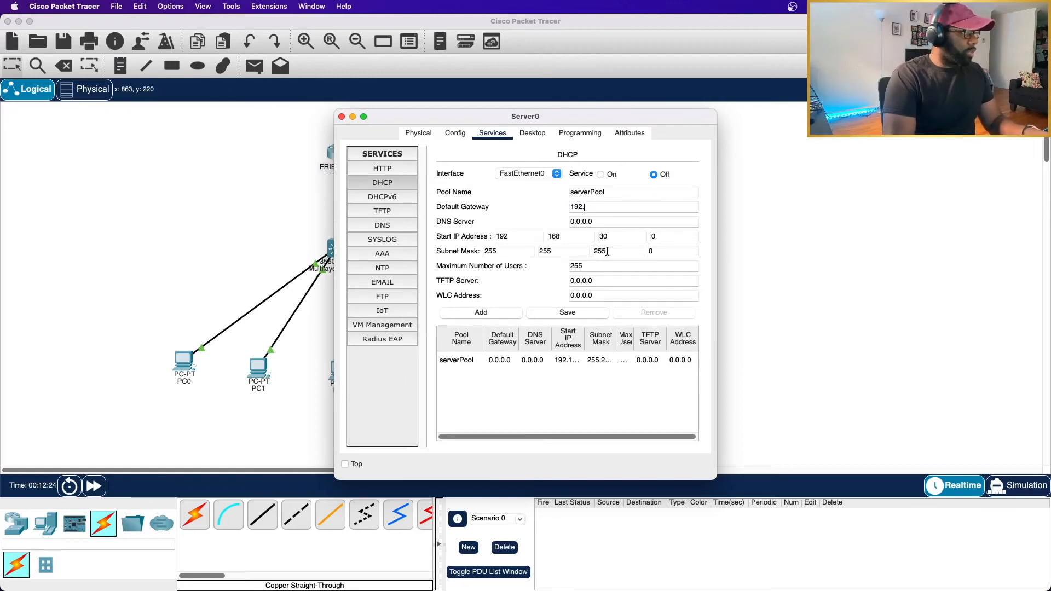
{"action": "type", "text": "168"}
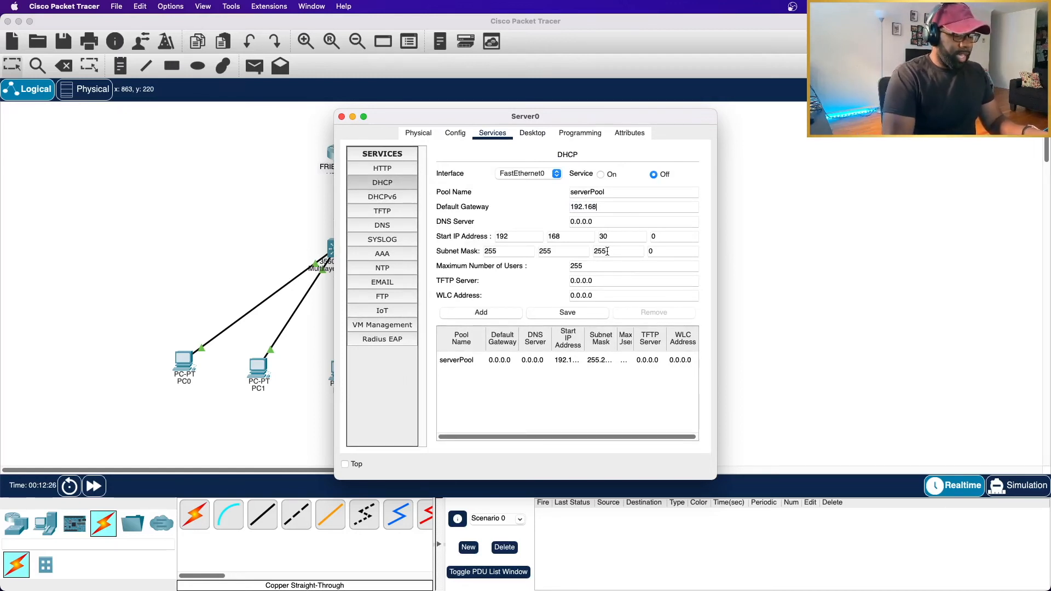
{"action": "type", "text": ".30.30"}
{"action": "key", "text": "Tab"}
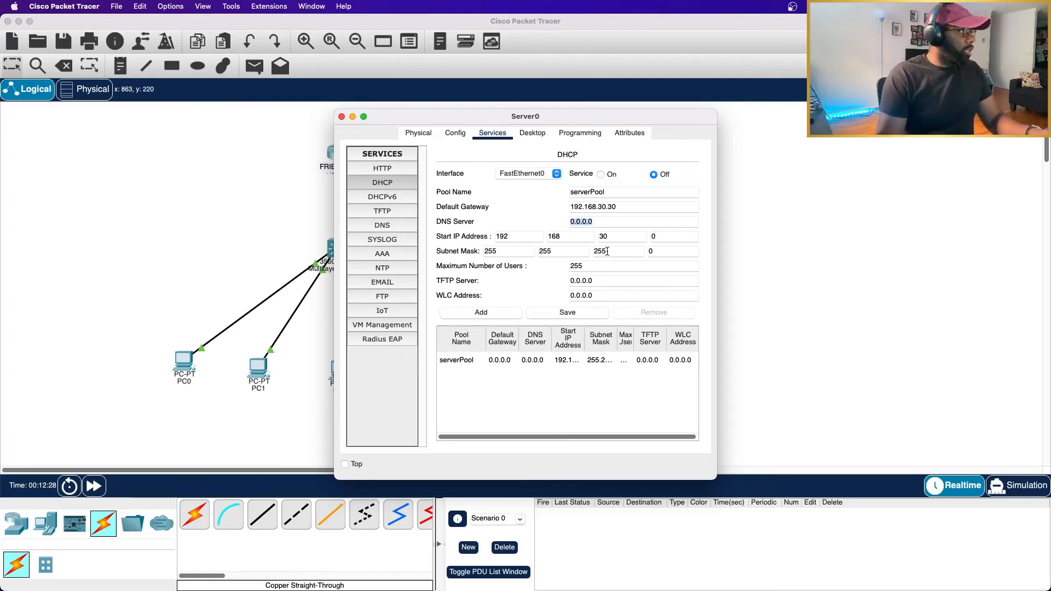
{"action": "type", "text": "1.1.1.1"}
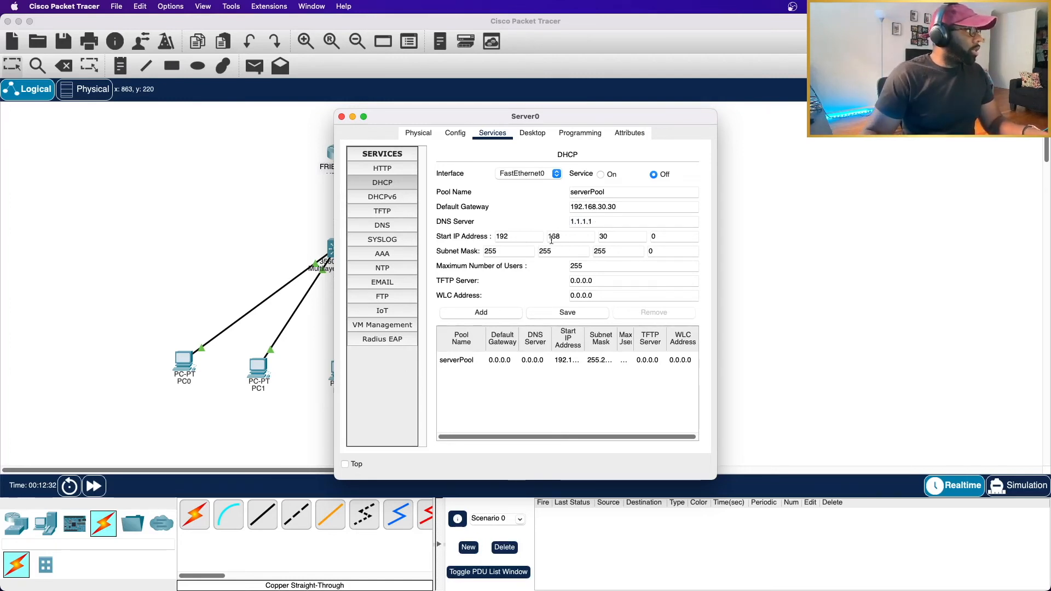
- Turn on the rogue server's DHCP service, save the serverPool settings, and close the server window
{"action": "left_click", "coordinate": [600, 174]}
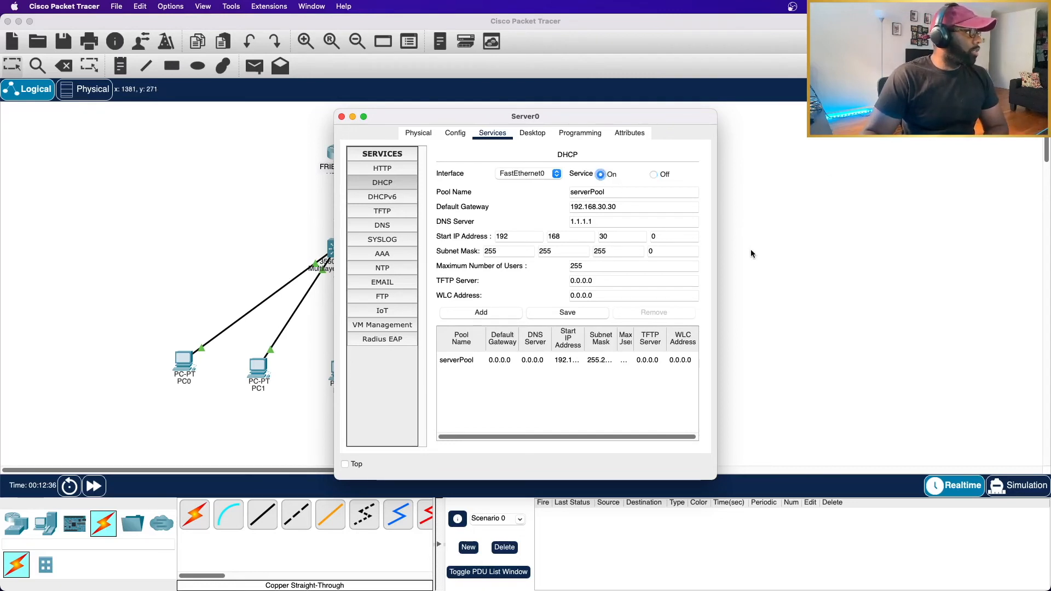
{"action": "left_click", "coordinate": [497, 314]}
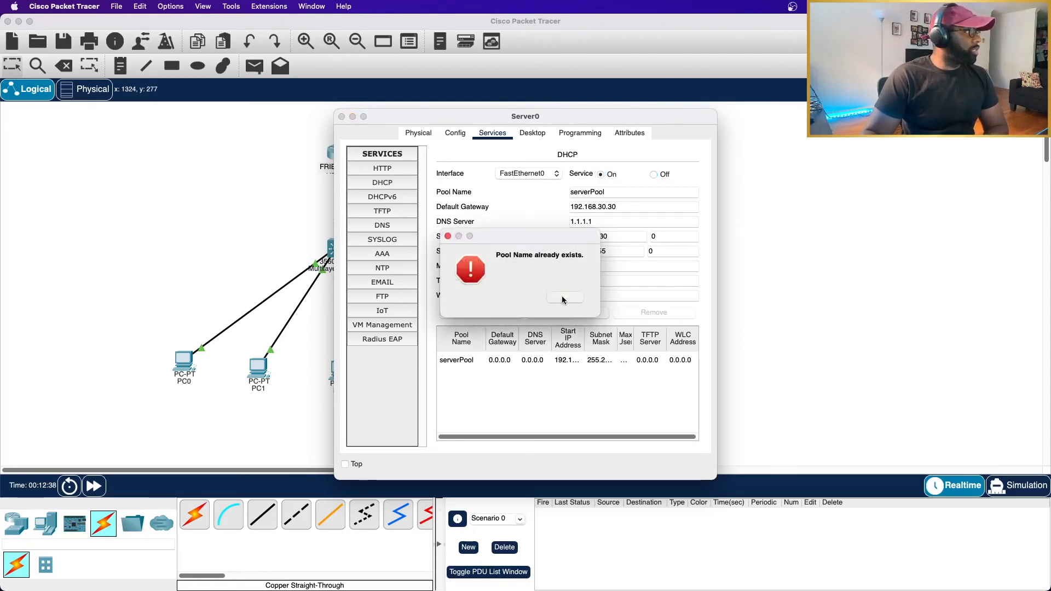
{"action": "left_click", "coordinate": [562, 295]}
{"action": "left_click", "coordinate": [560, 312]}
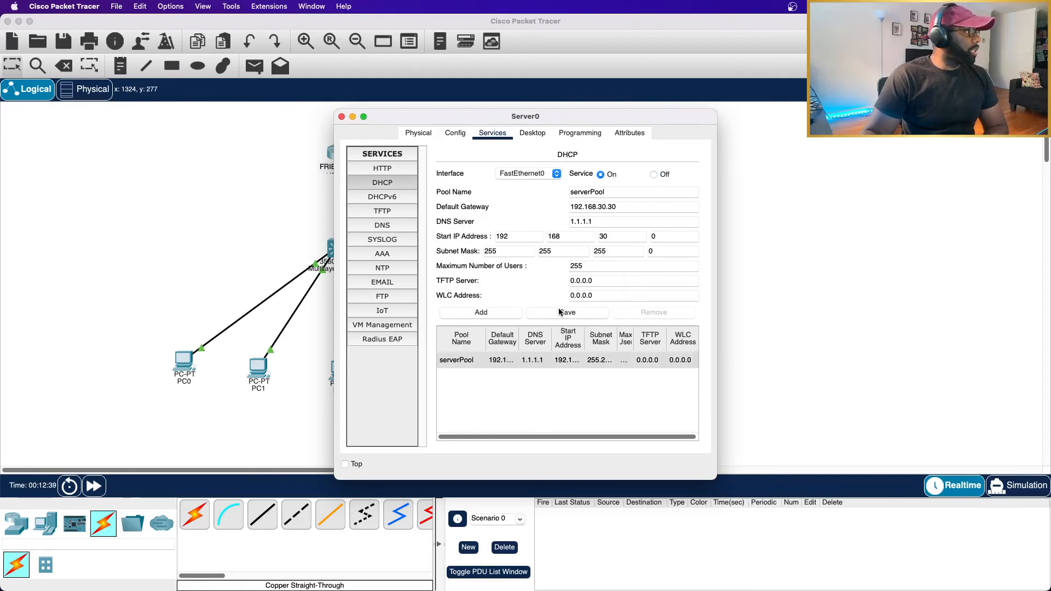
{"action": "left_click", "coordinate": [601, 174]}
{"action": "key", "text": "super+w"}
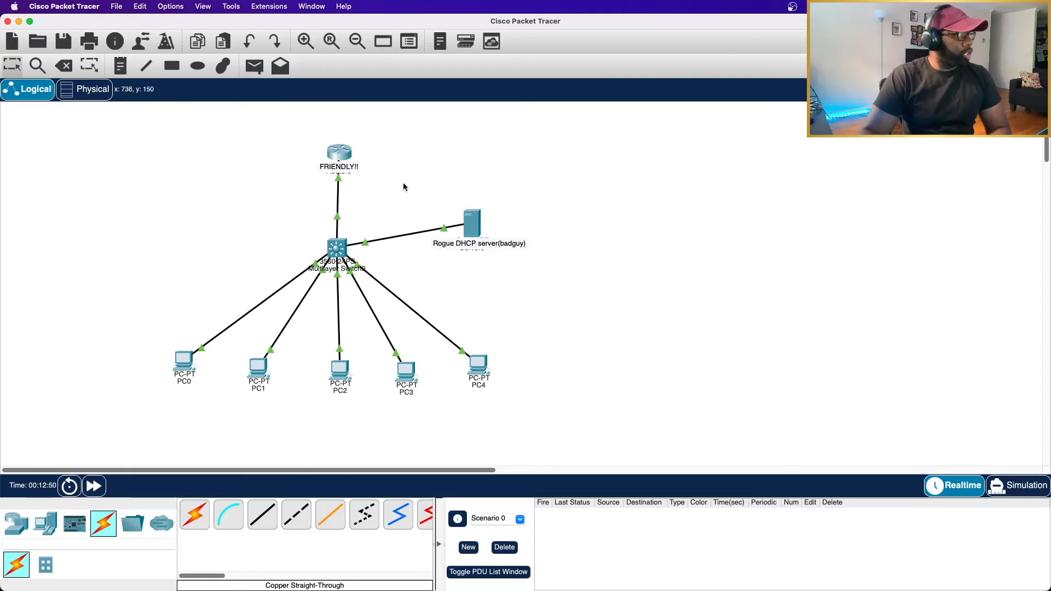
{"action": "left_click_drag", "start_coordinate": [293, 136], "coordinate": [385, 235]}
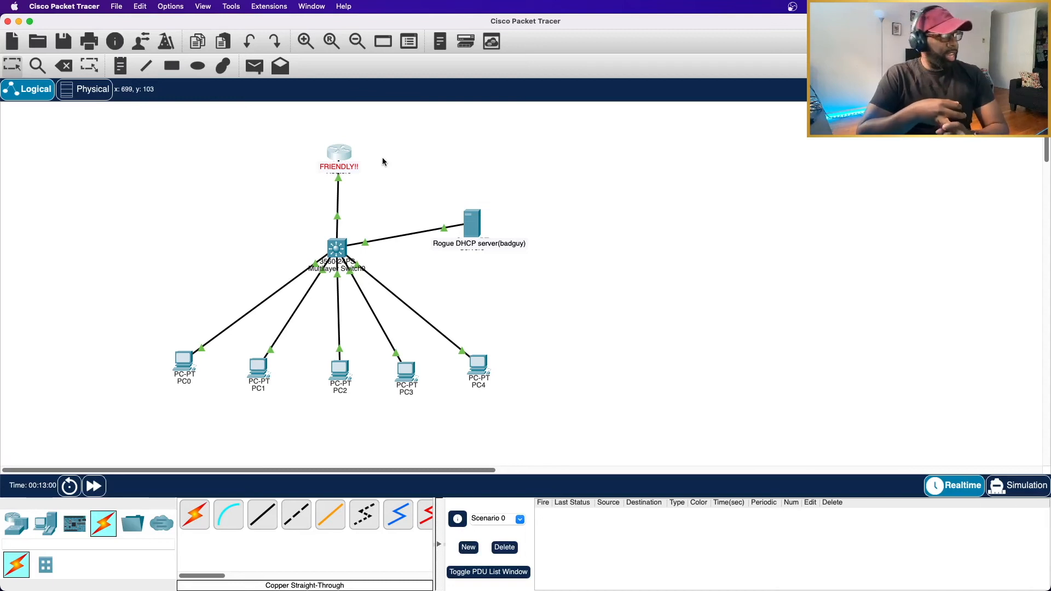
{"action": "left_click_drag", "start_coordinate": [143, 341], "coordinate": [514, 409]}
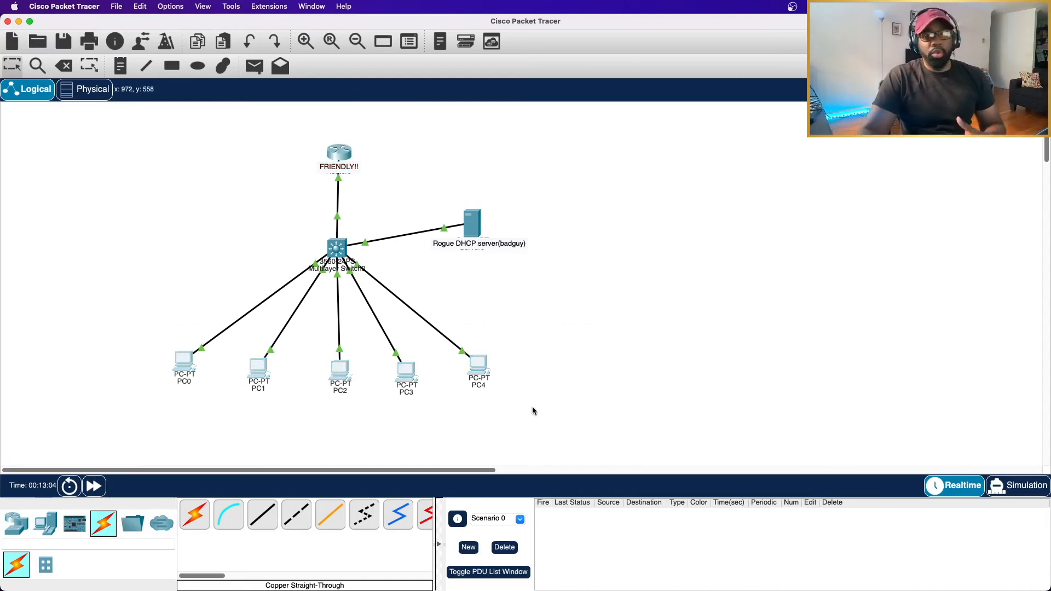
{"action": "left_click", "coordinate": [607, 257]}
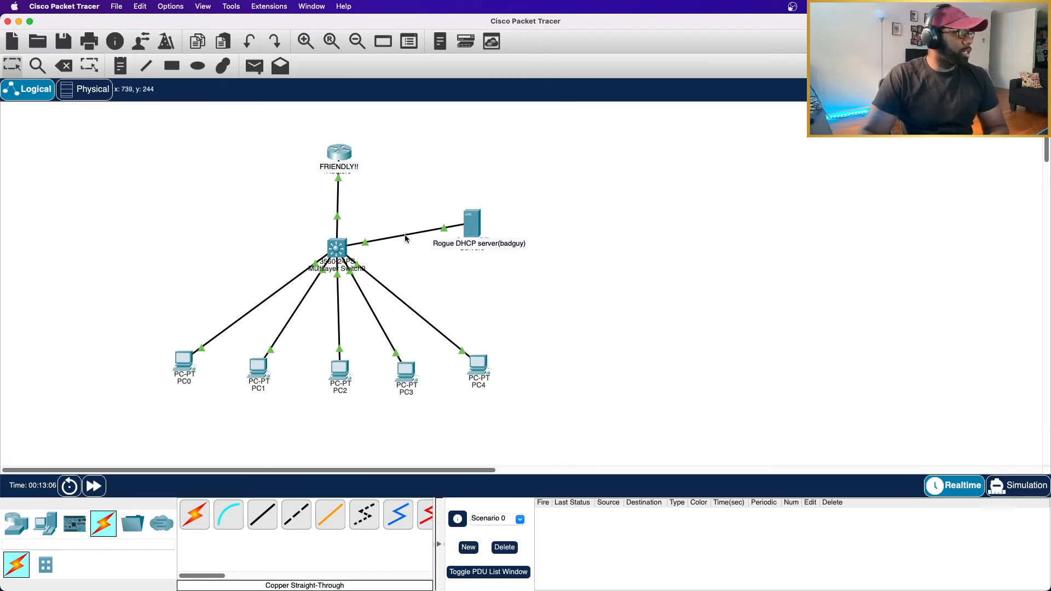
- Shut down interface g0/1 on the FRIENDLY!! router from its command line and return to the topology
{"action": "left_click", "coordinate": [344, 151]}
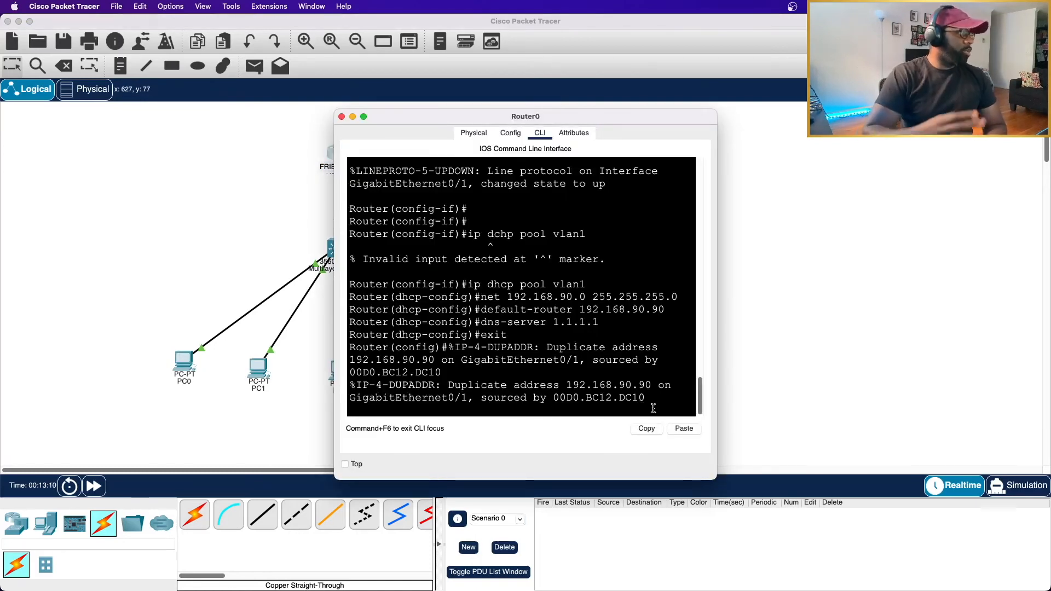
{"action": "left_click_drag", "start_coordinate": [533, 359], "coordinate": [613, 412]}
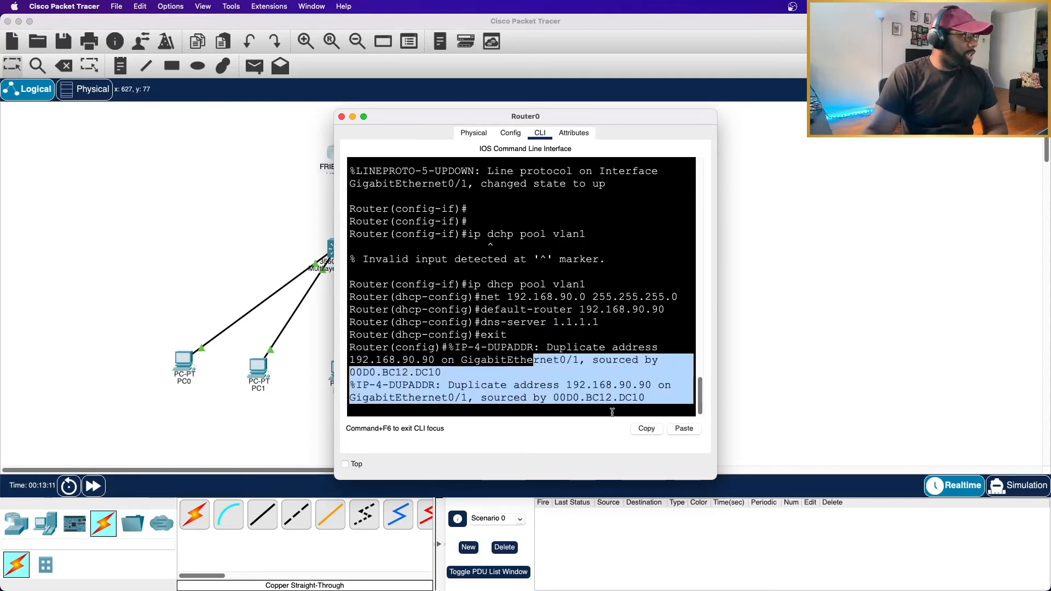
{"action": "left_click", "coordinate": [658, 394]}
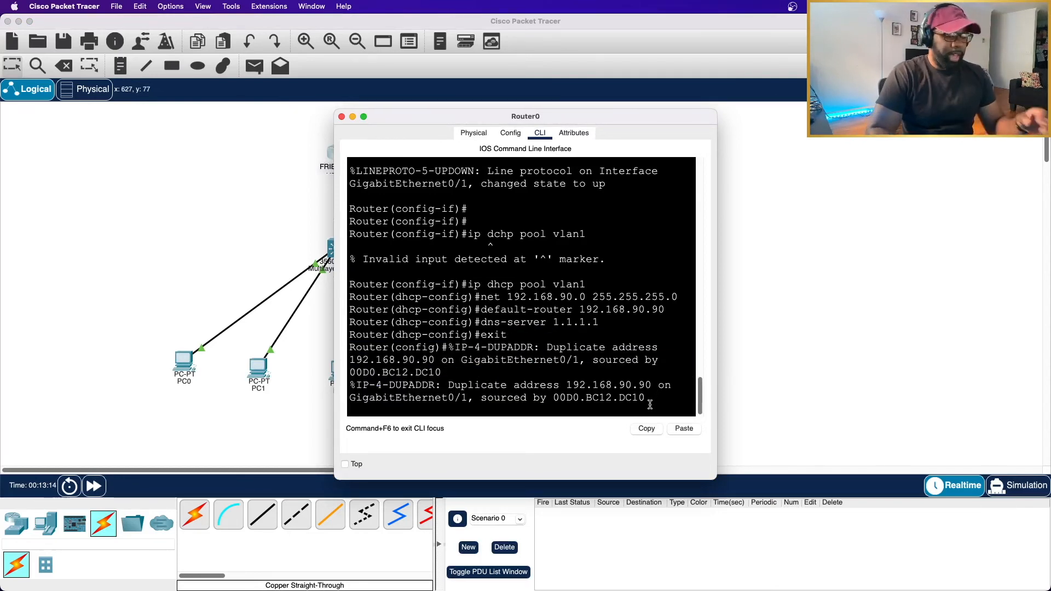
{"action": "key", "text": "Return"}
{"action": "key", "text": "Return"}
{"action": "key", "text": "Return"}
{"action": "type", "text": "int"}
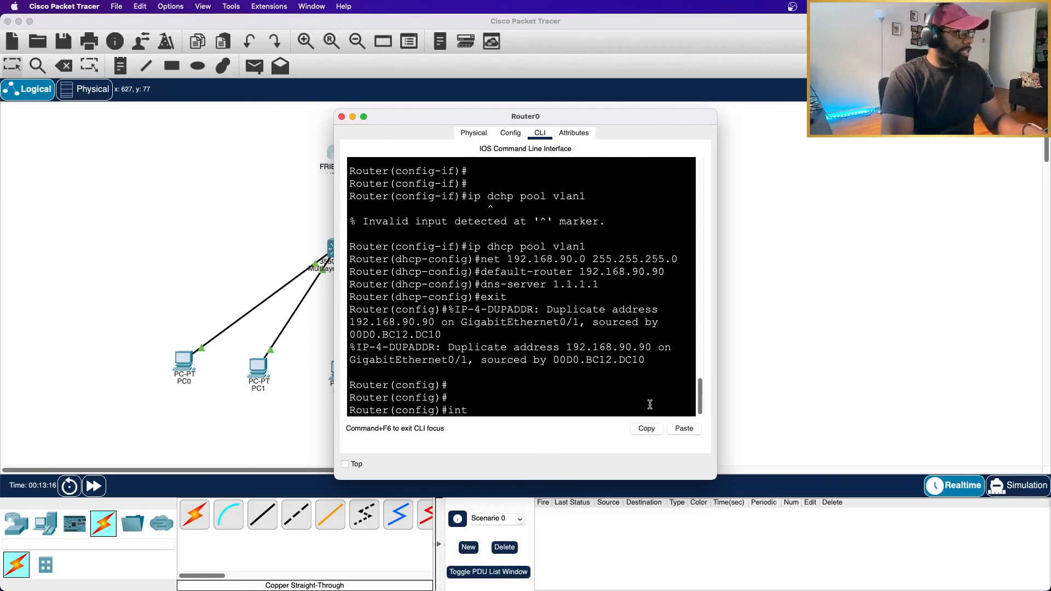
{"action": "type", "text": " g0/1"}
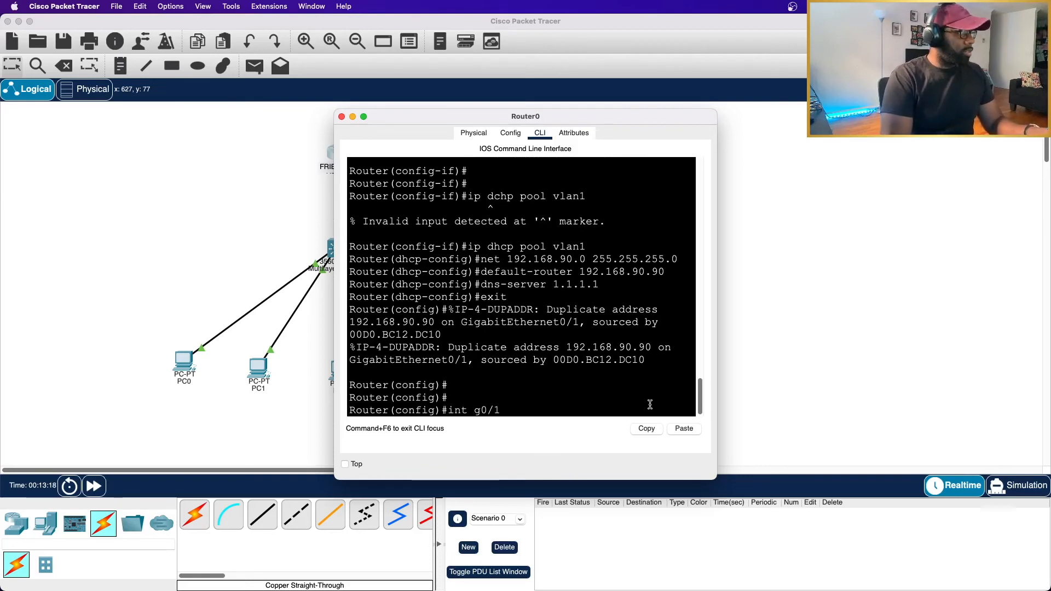
{"action": "key", "text": "Return"}
{"action": "type", "text": "shut"}
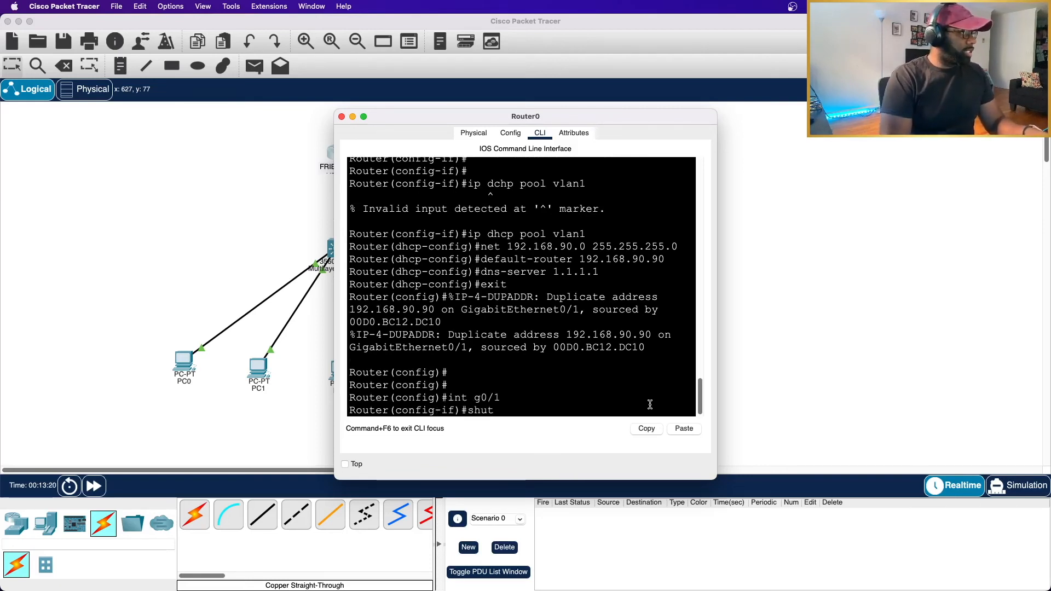
{"action": "key", "text": "Return"}
{"action": "left_click", "coordinate": [251, 285]}
{"action": "left_click_drag", "start_coordinate": [281, 139], "coordinate": [385, 167]}
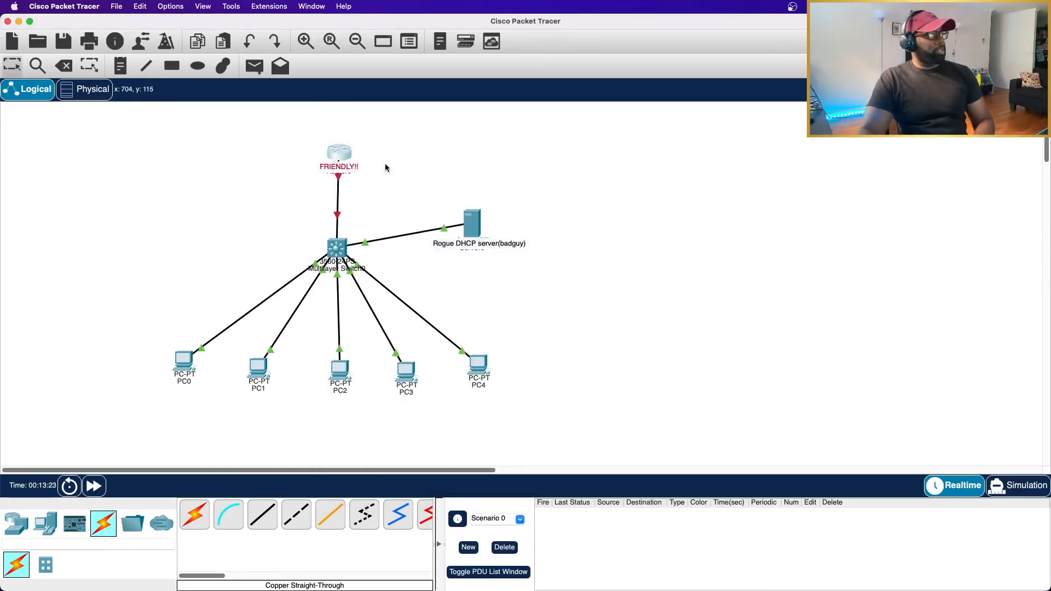
{"action": "left_click_drag", "start_coordinate": [280, 138], "coordinate": [376, 234]}
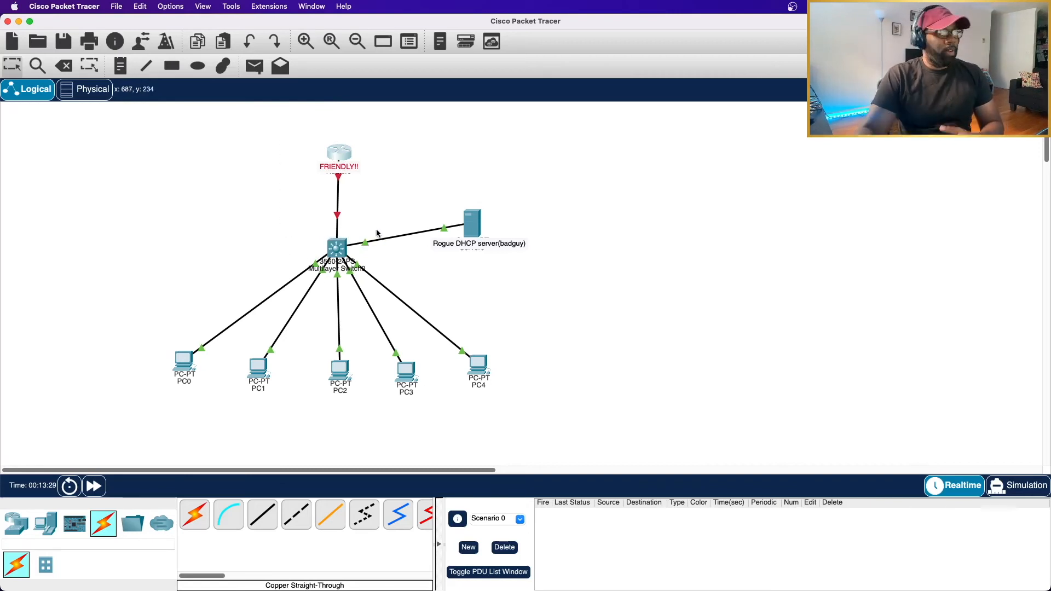
{"action": "left_click", "coordinate": [392, 202]}
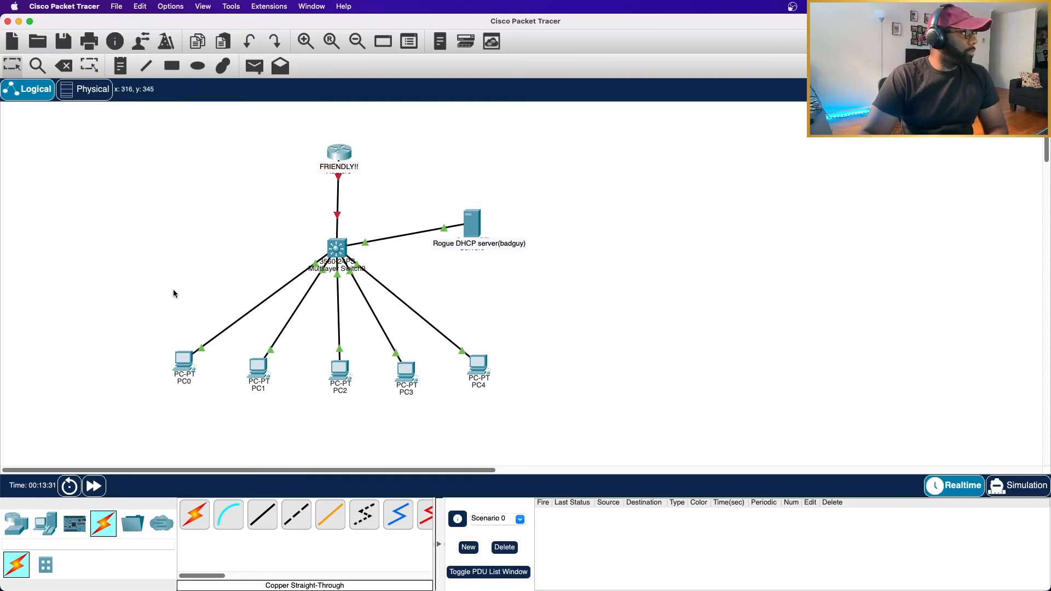
- Display PC0's current IP settings by running ipconfig in its Command Prompt, and inspect the IPv4 address, mask and gateway
{"action": "left_click_drag", "start_coordinate": [157, 329], "coordinate": [527, 410]}
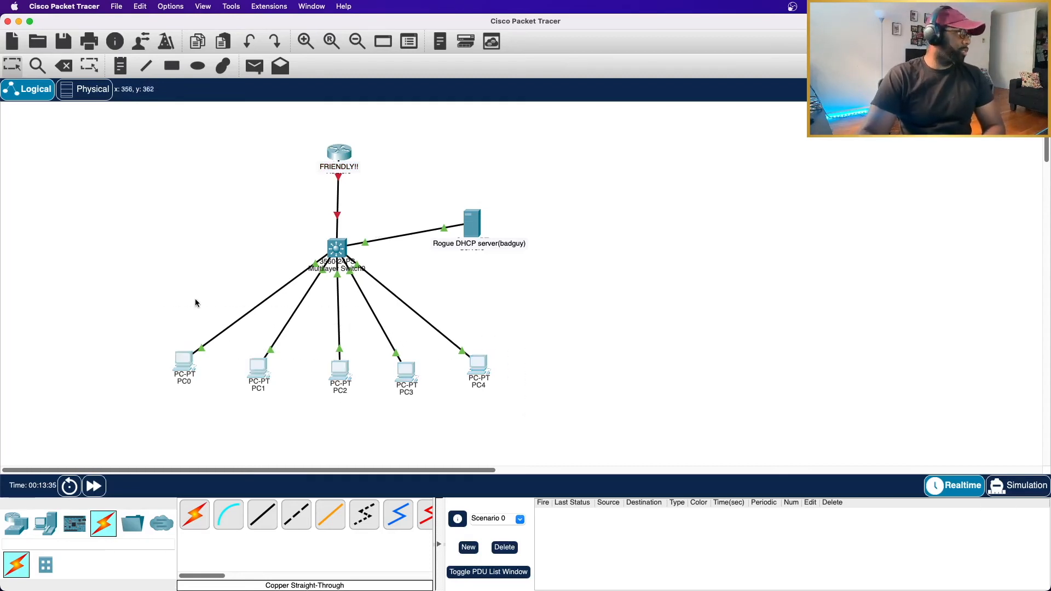
{"action": "left_click", "coordinate": [184, 361]}
{"action": "left_click", "coordinate": [522, 134]}
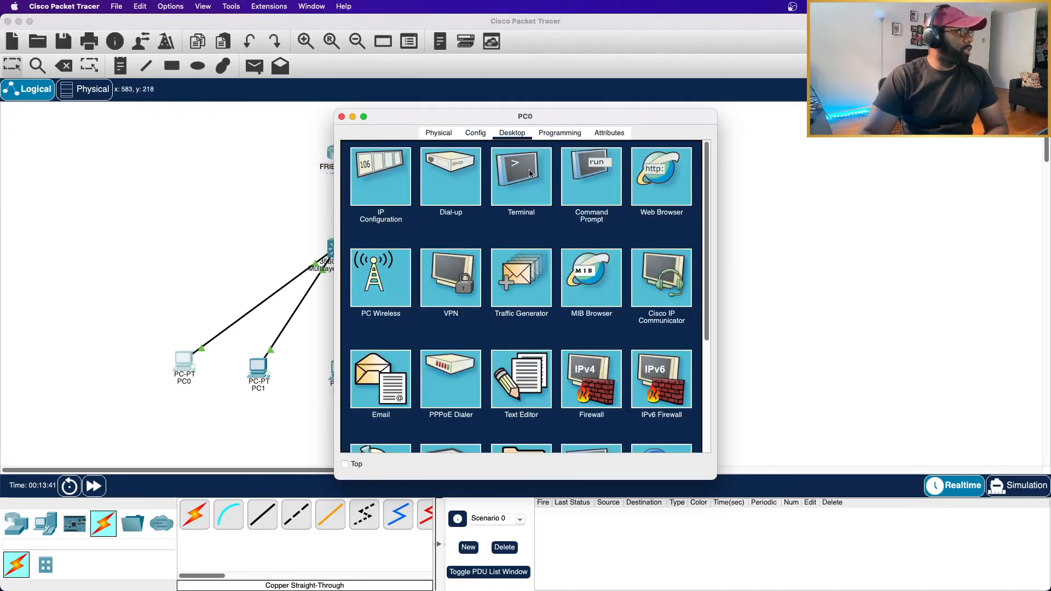
{"action": "left_click", "coordinate": [583, 181]}
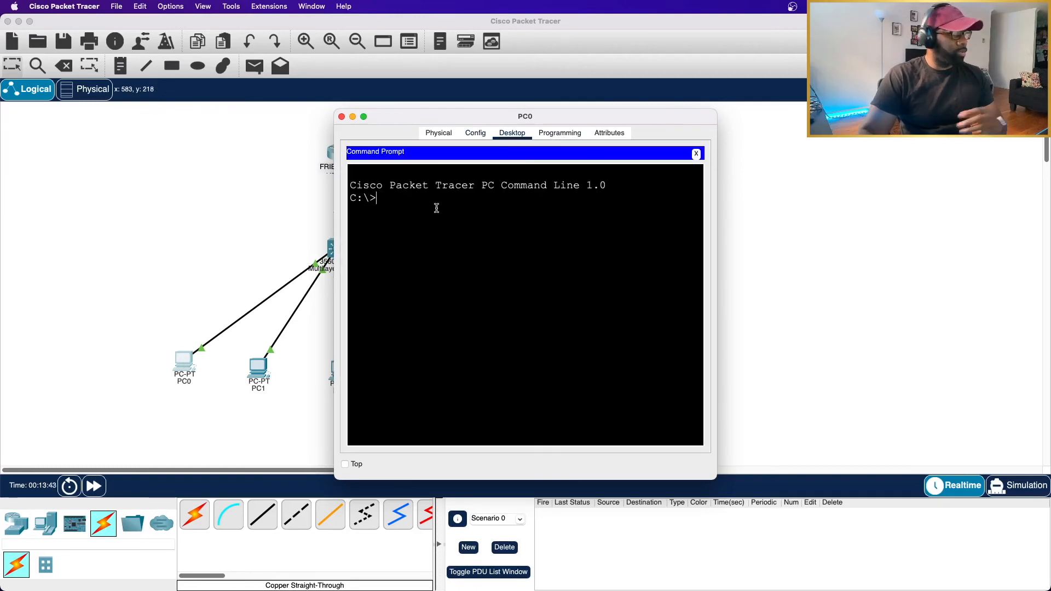
{"action": "type", "text": "ipconfig"}
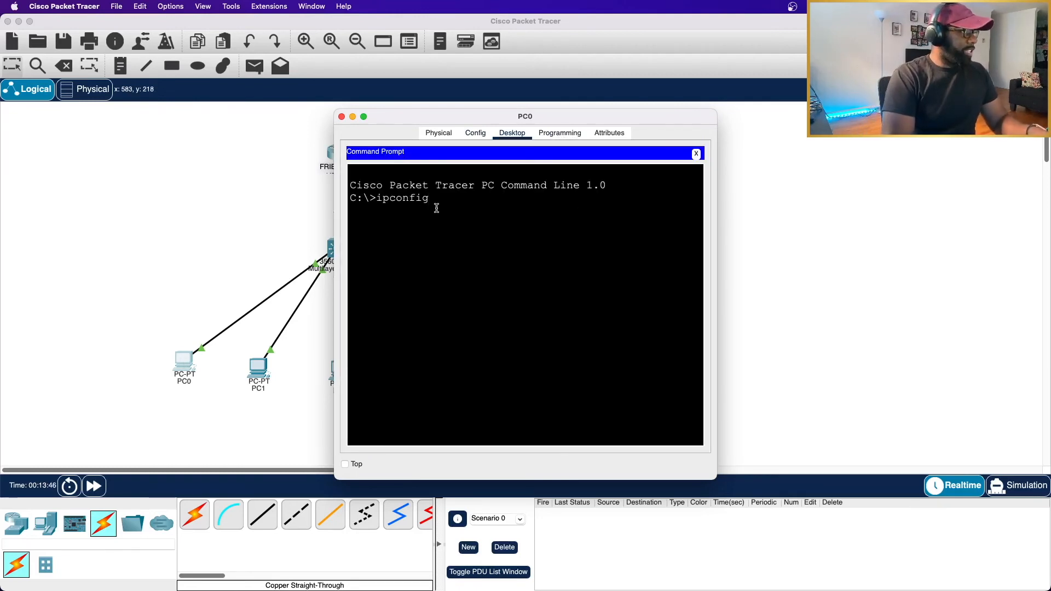
{"action": "key", "text": "Return"}
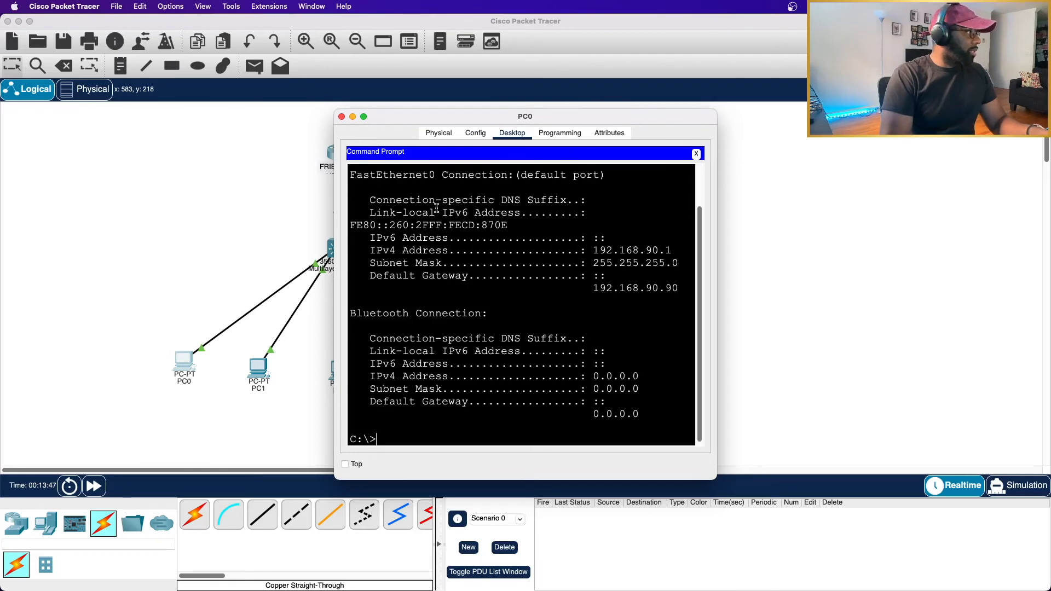
{"action": "left_click_drag", "start_coordinate": [594, 250], "coordinate": [678, 293]}
- Release PC0's DHCP lease with ipconfig /release
{"action": "left_click", "coordinate": [433, 438]}
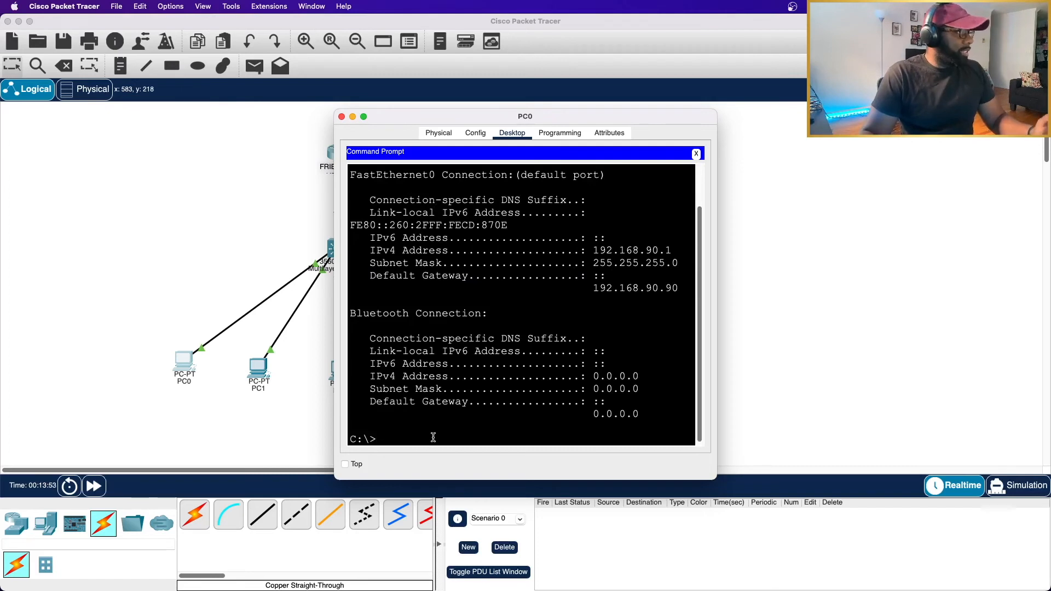
{"action": "type", "text": "ipconfig /release"}
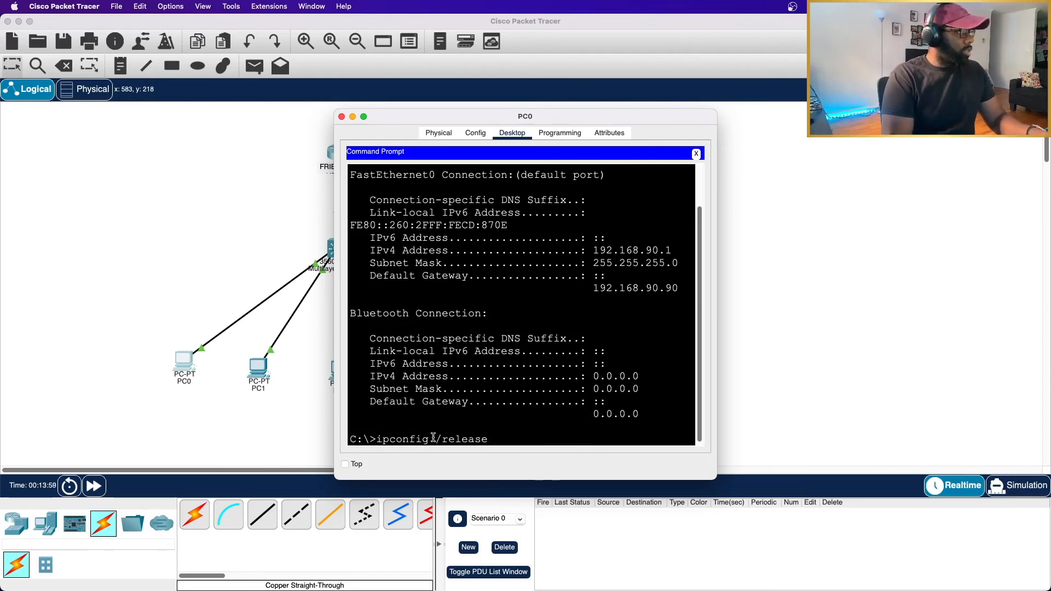
{"action": "key", "text": "Return"}
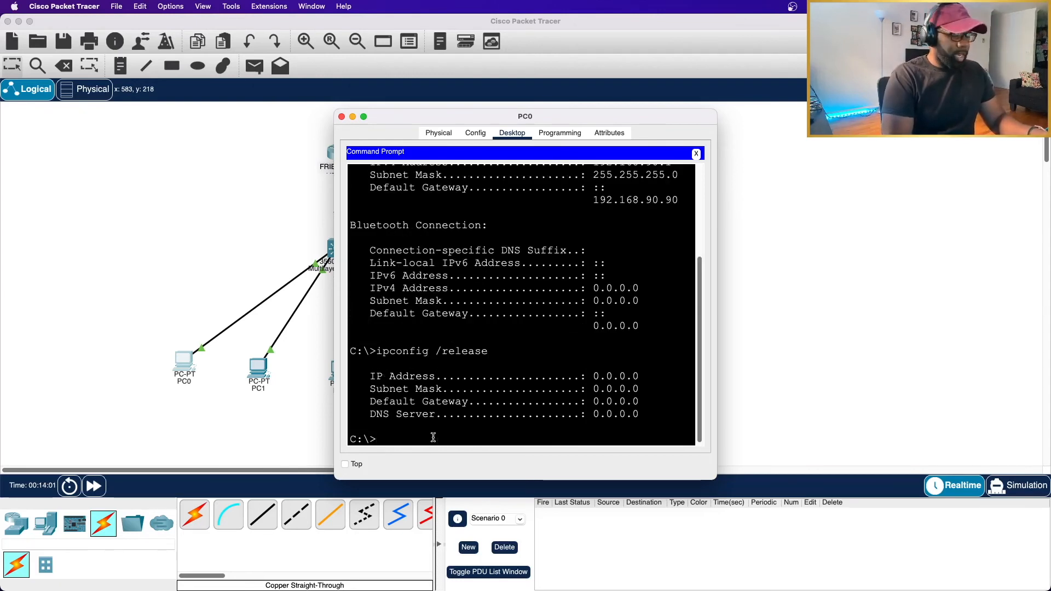
- Request a new DHCP lease on PC0 with ipconfig /renew, and return to the topology
{"action": "type", "text": "ipconfig /"}
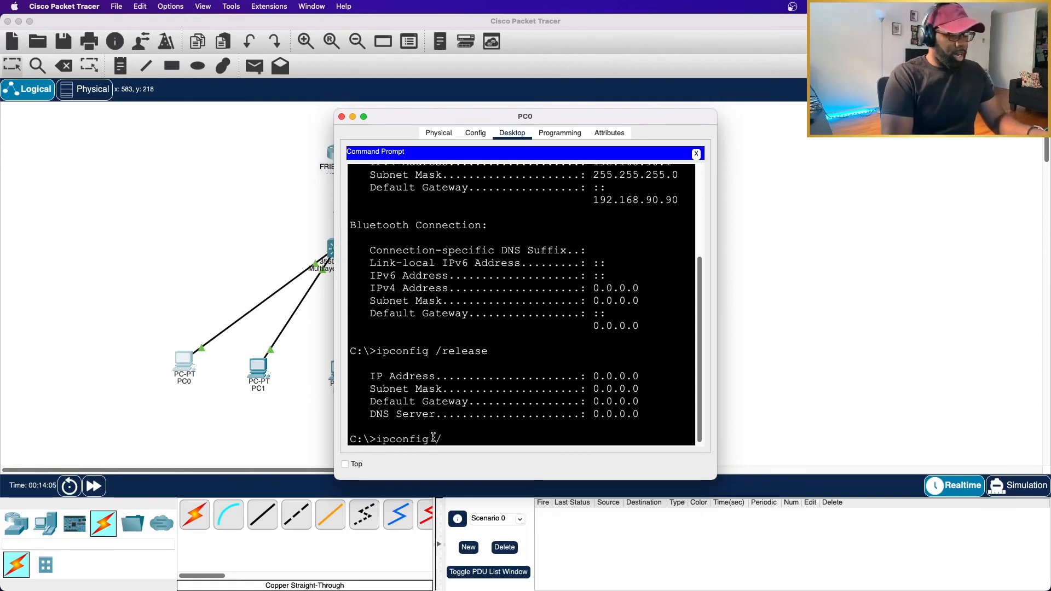
{"action": "key", "text": "BackSpace"}
{"action": "key", "text": "BackSpace"}
{"action": "key", "text": "BackSpace"}
{"action": "type", "text": "ne"}
{"action": "key", "text": "BackSpace"}
{"action": "key", "text": "BackSpace"}
{"action": "type", "text": "enew"}
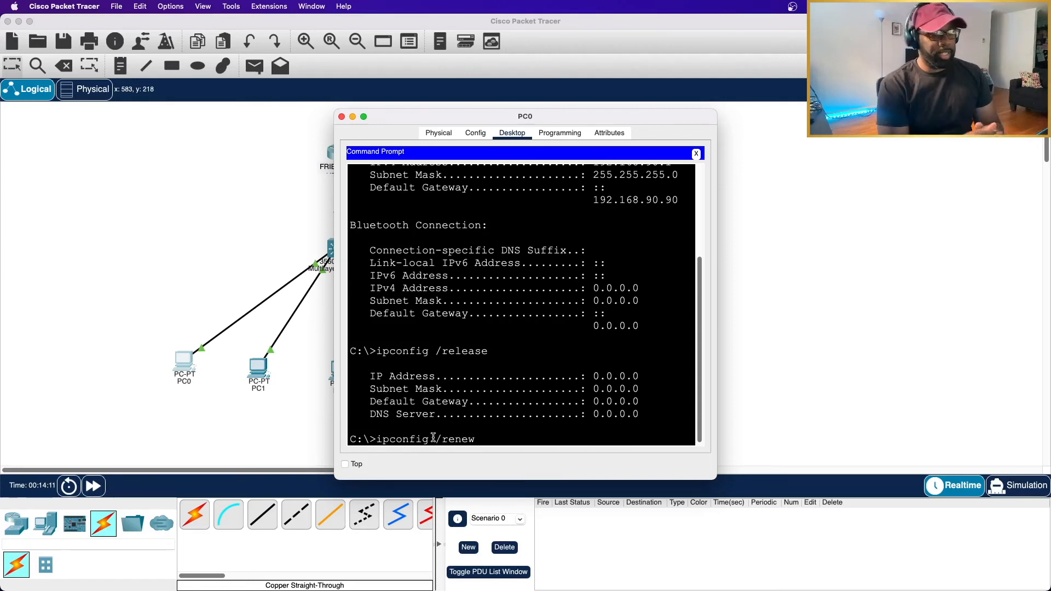
{"action": "key", "text": "Return"}
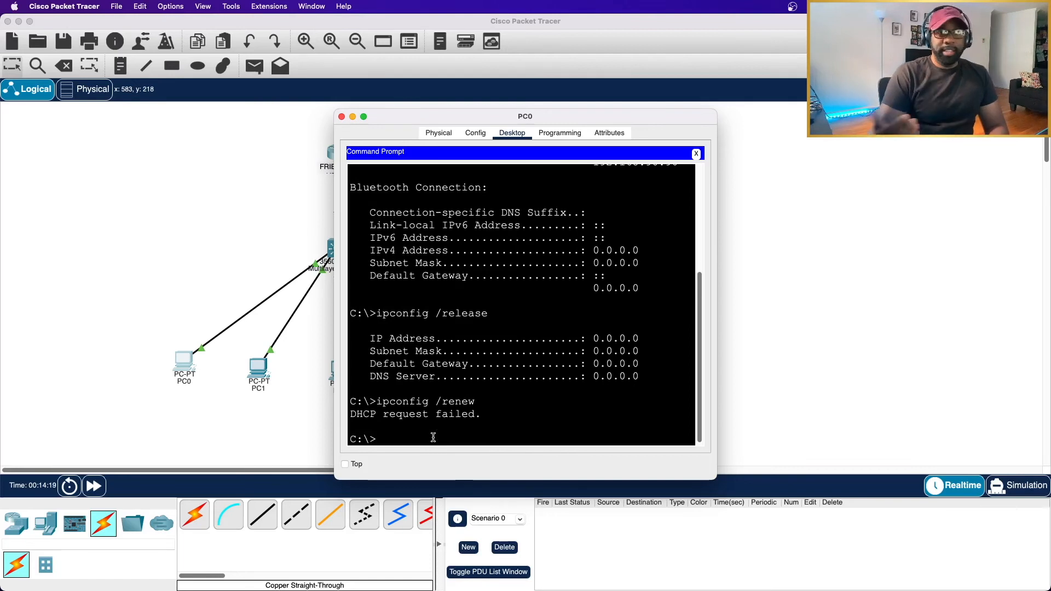
{"action": "left_click", "coordinate": [152, 234]}
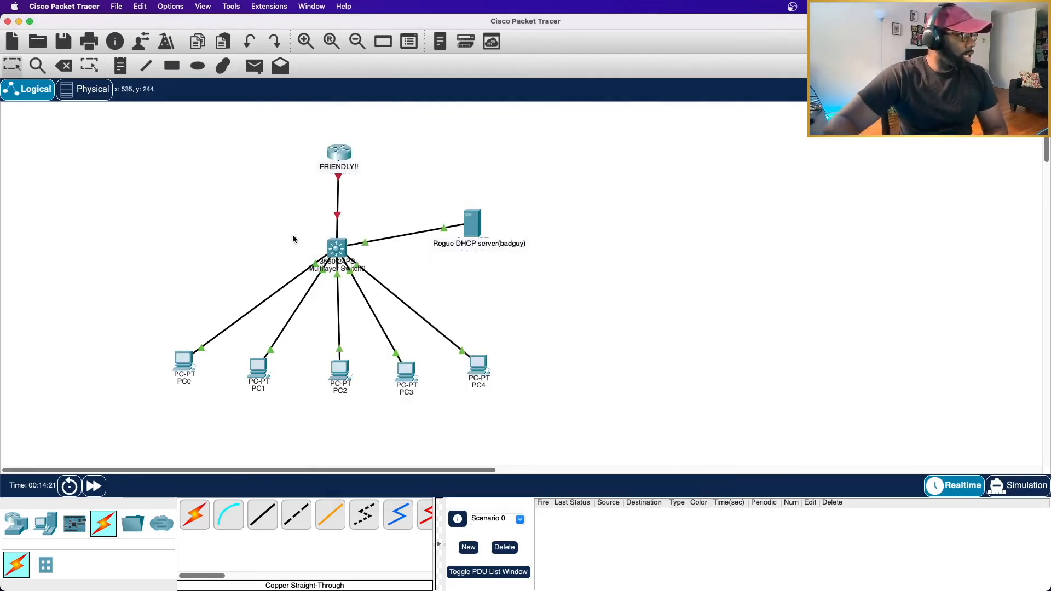
- Open the multilayer switch's command line and exit from interface configuration to global configuration mode
{"action": "left_click", "coordinate": [336, 249]}
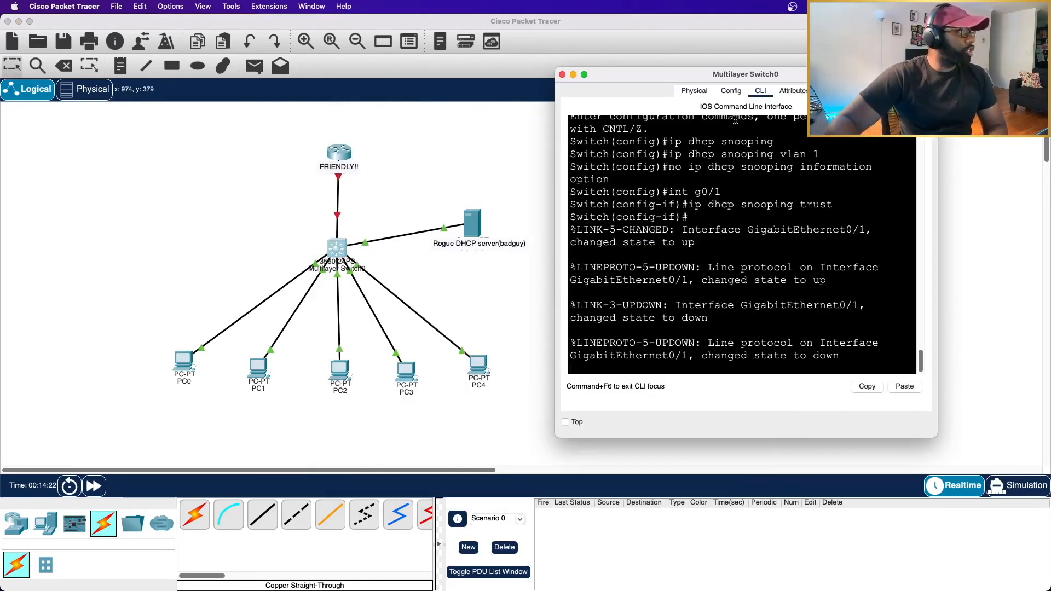
{"action": "left_click_drag", "start_coordinate": [760, 77], "coordinate": [755, 100]}
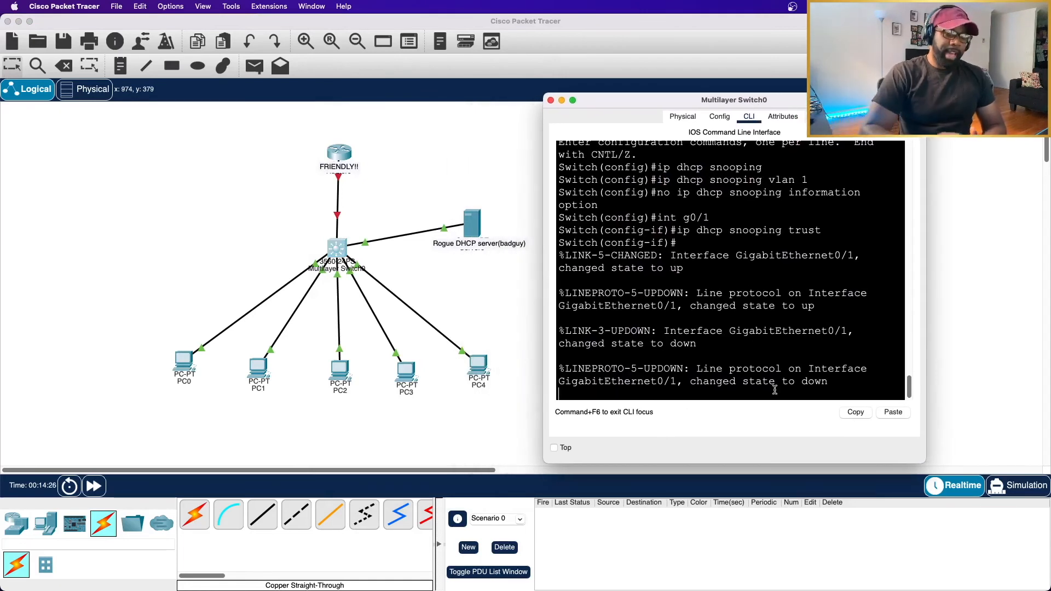
{"action": "key", "text": "Return"}
{"action": "key", "text": "Return"}
{"action": "key", "text": "Return"}
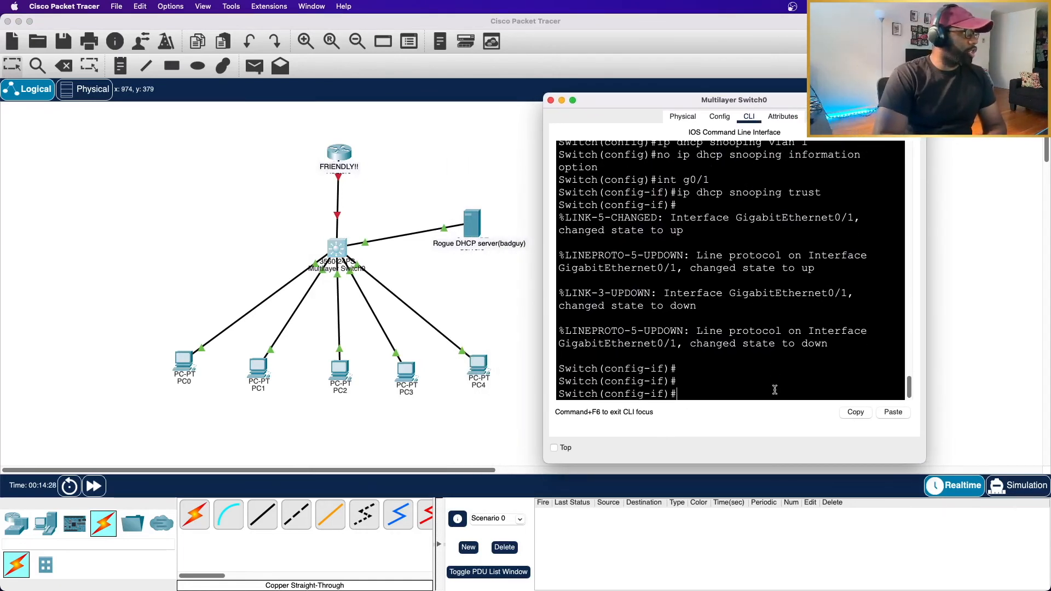
{"action": "type", "text": "exit"}
{"action": "key", "text": "Return"}
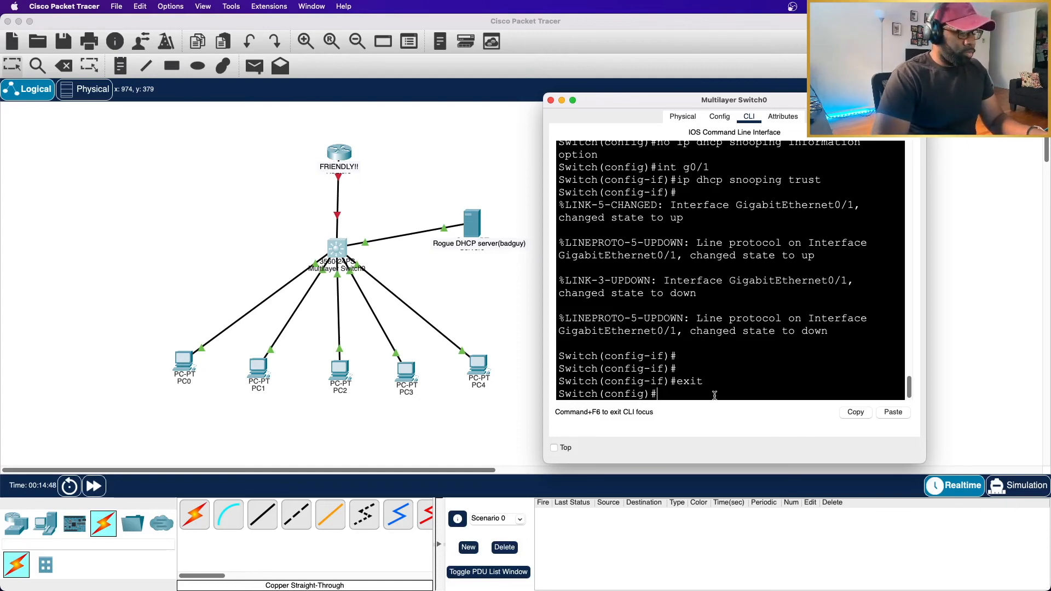
- List the switch's interfaces with do sh ip int br, and widen the window so each entry fits on one line
{"action": "type", "text": "sh i"}
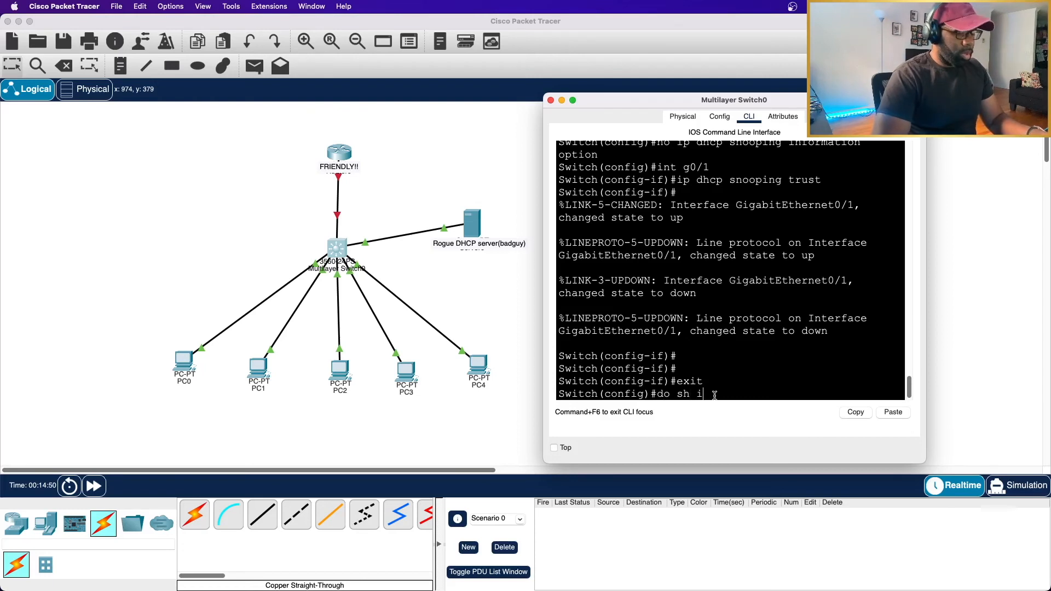
{"action": "type", "text": "p int br"}
{"action": "key", "text": "Return"}
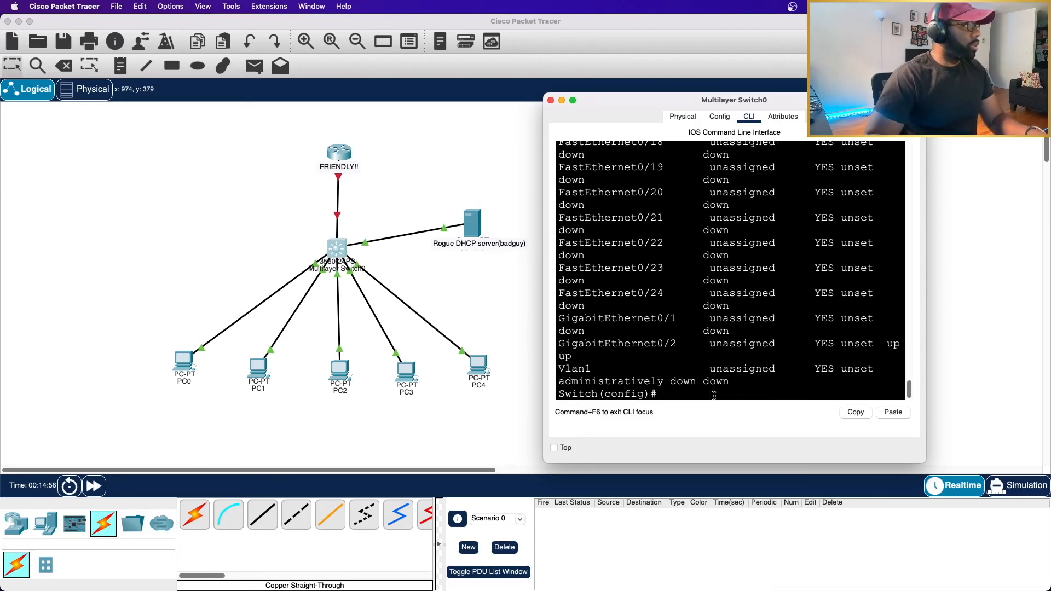
{"action": "left_click_drag", "start_coordinate": [928, 251], "coordinate": [1048, 252]}
{"action": "left_click_drag", "start_coordinate": [930, 102], "coordinate": [832, 102]}
{"action": "left_click_drag", "start_coordinate": [918, 302], "coordinate": [984, 302]}
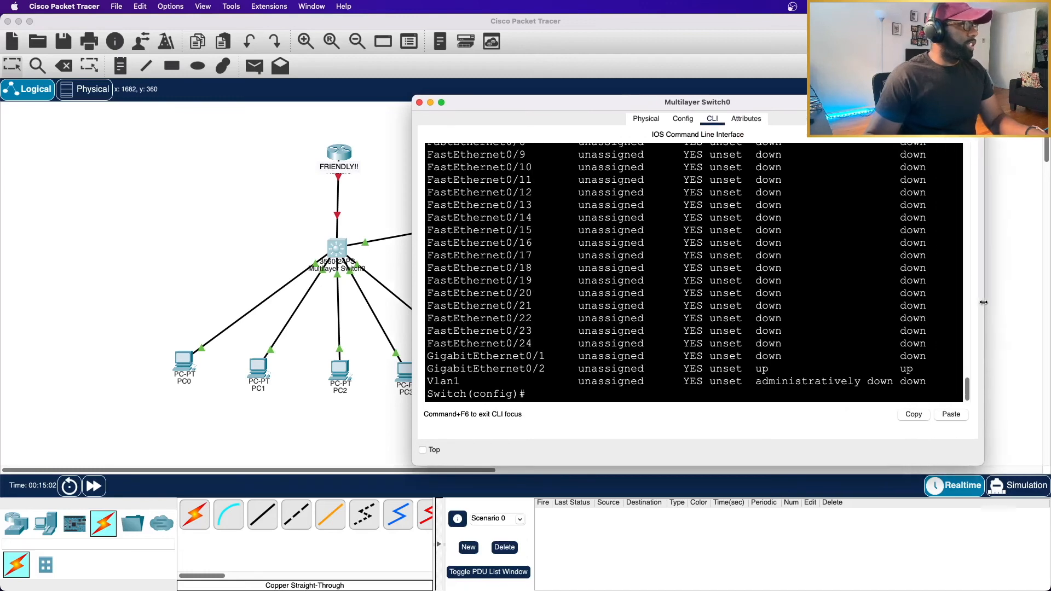
- Examine the status of GigabitEthernet0/2 and FastEthernet0/1 through 0/5 in the interface list, and return to the topology
{"action": "left_click_drag", "start_coordinate": [428, 369], "coordinate": [935, 370]}
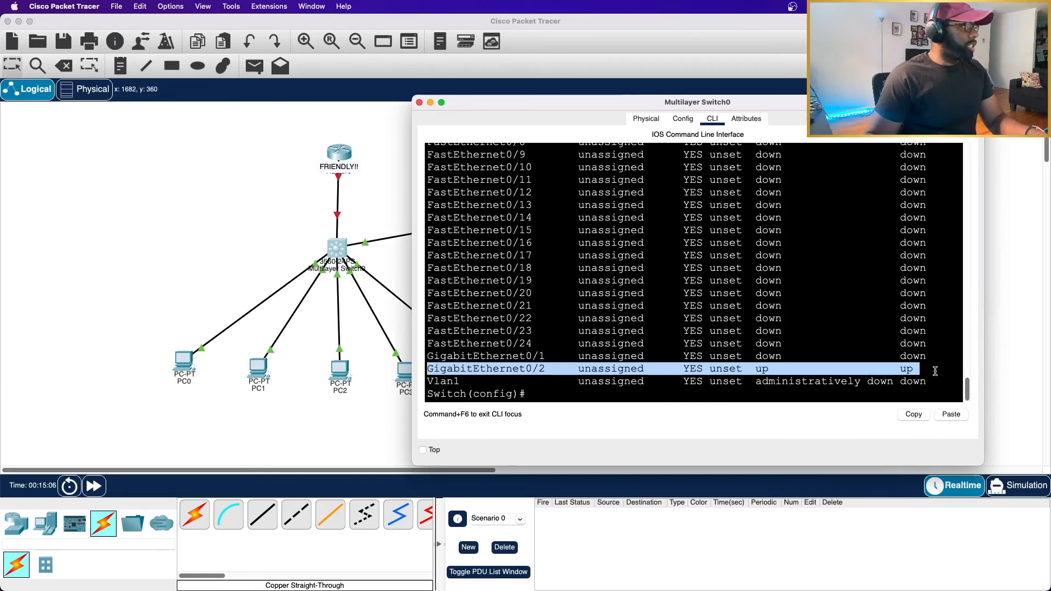
{"action": "scroll", "coordinate": [738, 350], "scroll_direction": "up", "scroll_amount": 5}
{"action": "scroll", "coordinate": [737, 350], "scroll_direction": "down", "scroll_amount": 5}
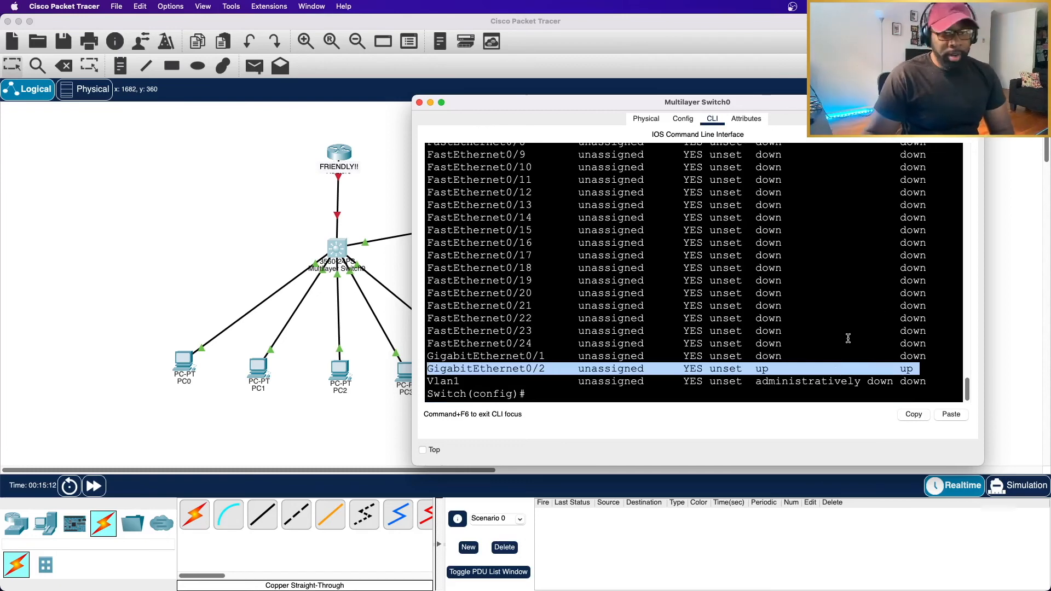
{"action": "scroll", "coordinate": [826, 359], "scroll_direction": "up", "scroll_amount": 3}
{"action": "scroll", "coordinate": [827, 359], "scroll_direction": "up", "scroll_amount": 1}
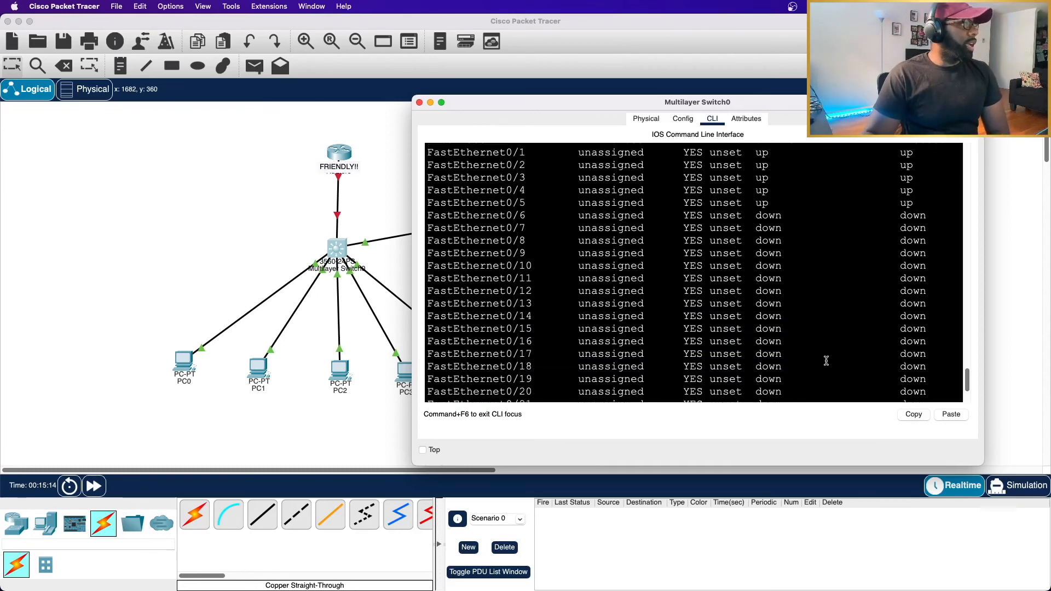
{"action": "scroll", "coordinate": [832, 235], "scroll_direction": "down", "scroll_amount": 5}
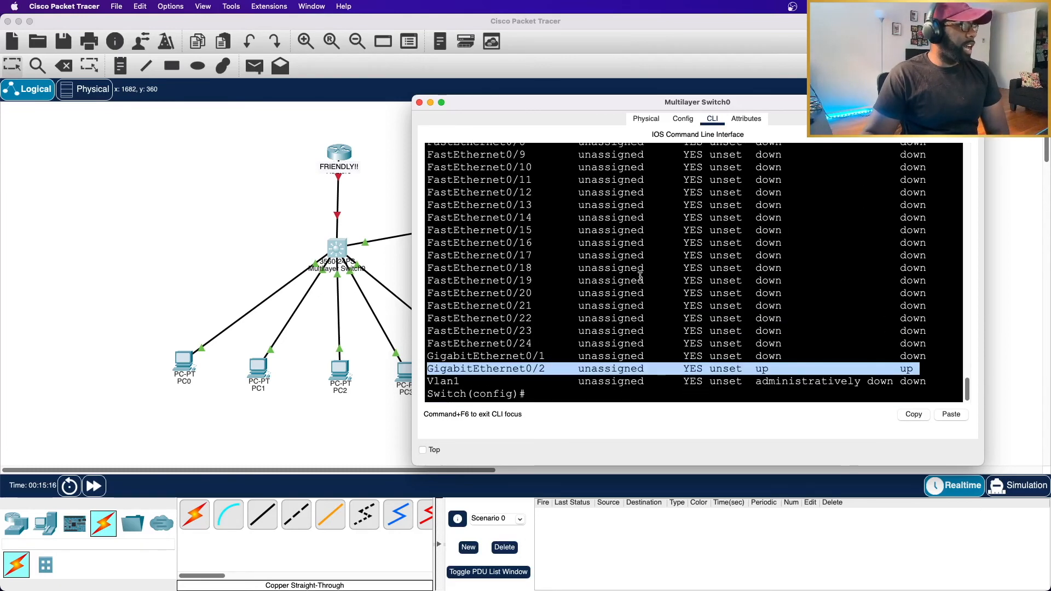
{"action": "scroll", "coordinate": [640, 277], "scroll_direction": "up", "scroll_amount": 5}
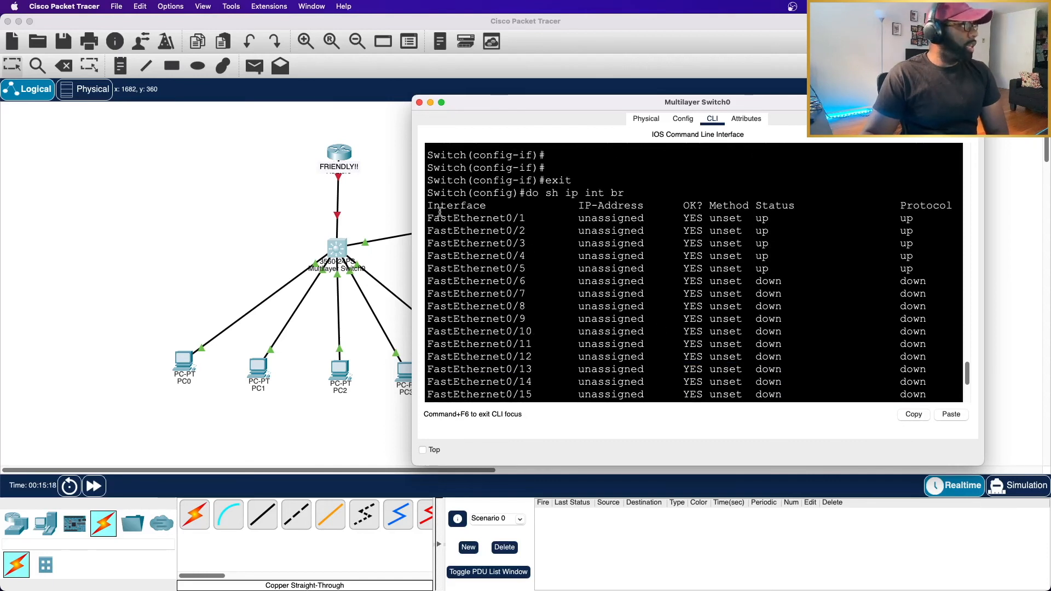
{"action": "left_click_drag", "start_coordinate": [427, 221], "coordinate": [957, 271]}
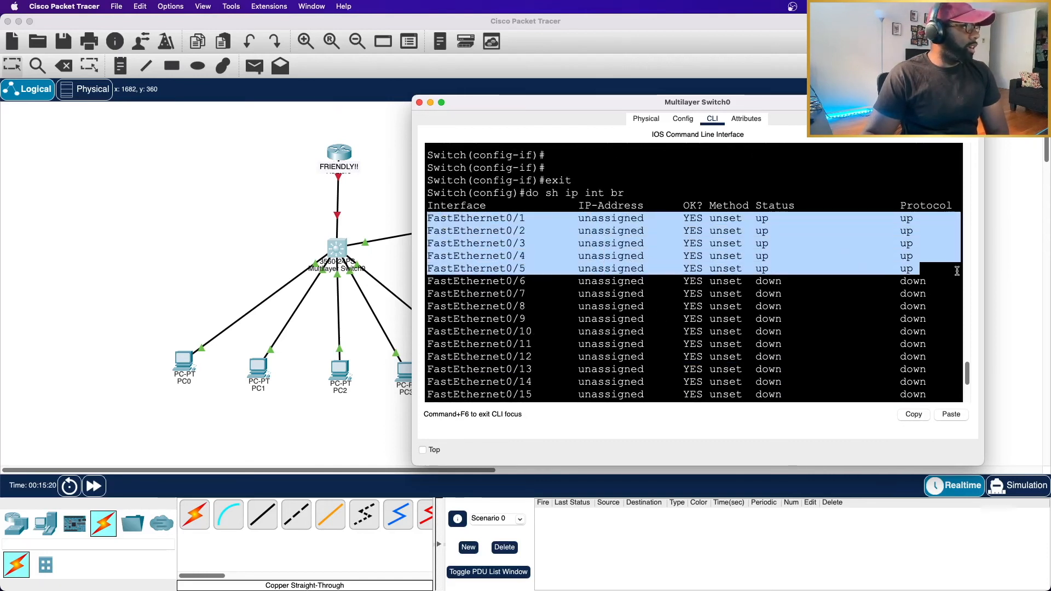
{"action": "left_click", "coordinate": [390, 210]}
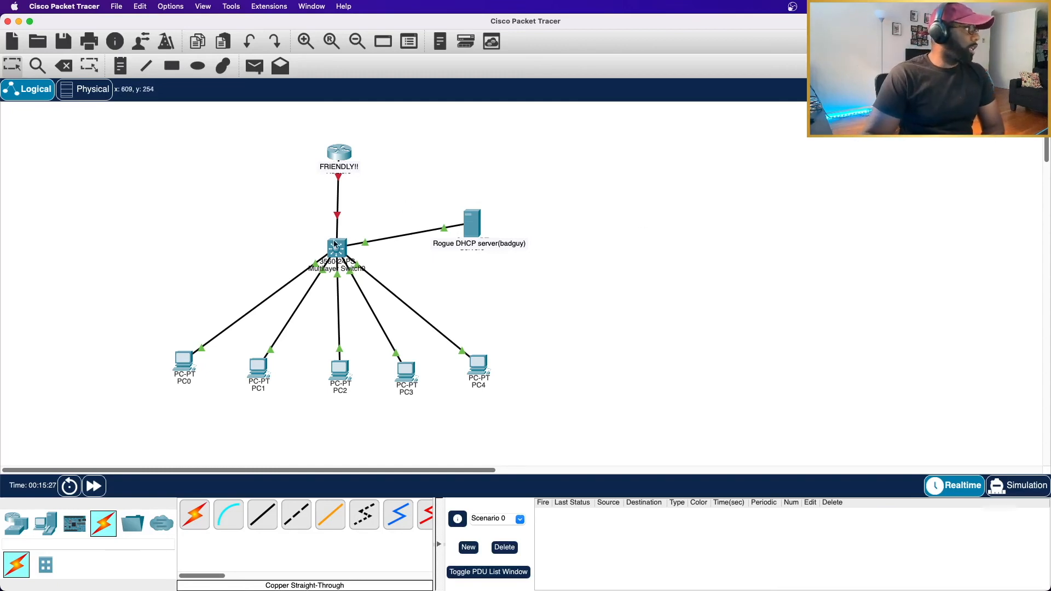
- Request fresh DHCP settings on PC1 by toggling its IPv4 gateway/DNS to Static and back to DHCP, and close its window
{"action": "left_click", "coordinate": [258, 371]}
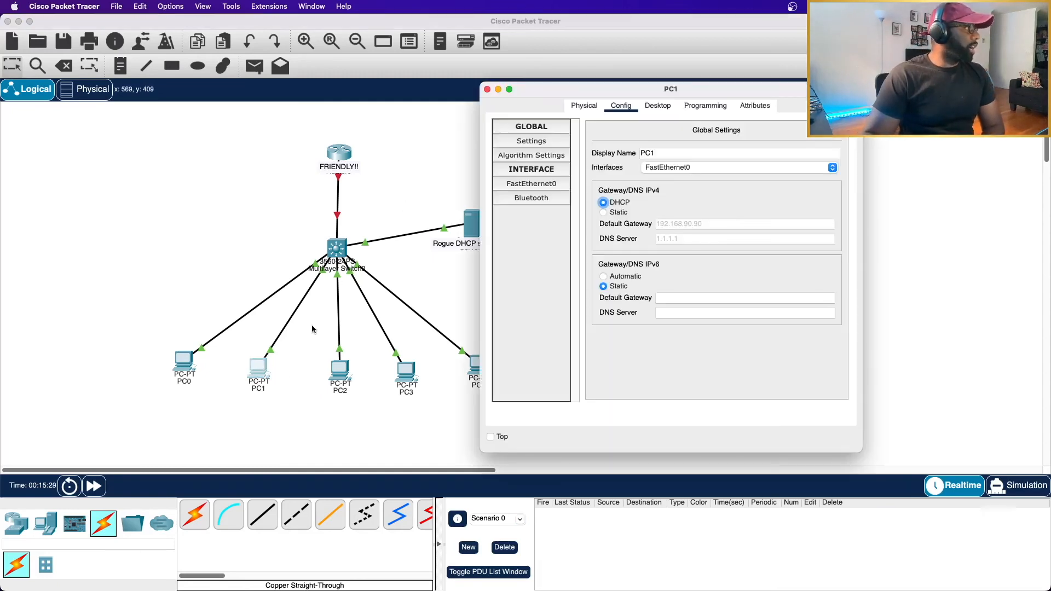
{"action": "left_click", "coordinate": [605, 213]}
{"action": "left_click", "coordinate": [604, 203]}
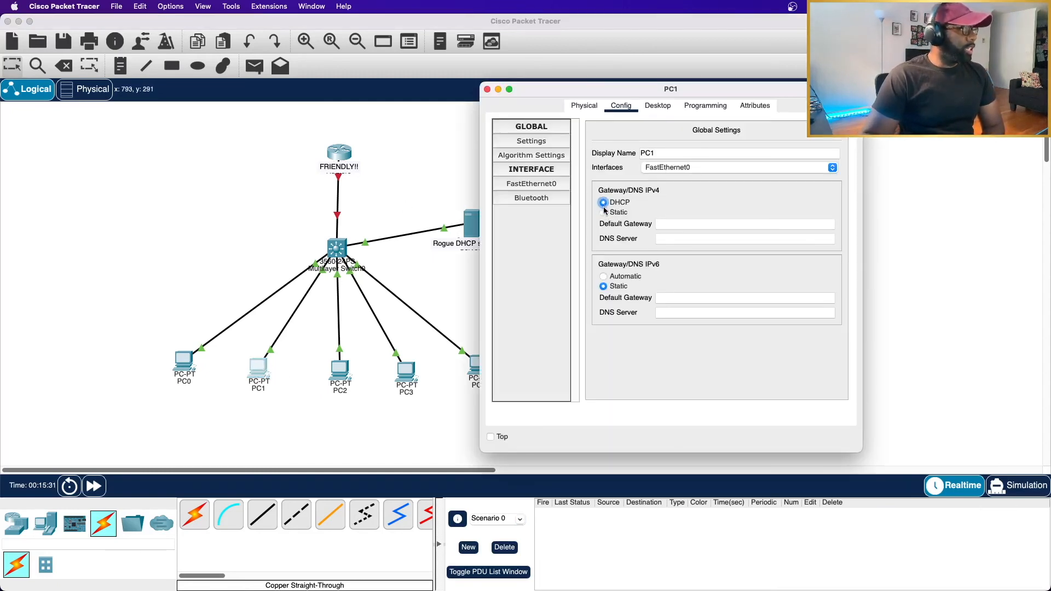
{"action": "left_click", "coordinate": [486, 88]}
- Release PC2's DHCP lease with ipconfig /release in its Command Prompt
{"action": "left_click", "coordinate": [340, 372]}
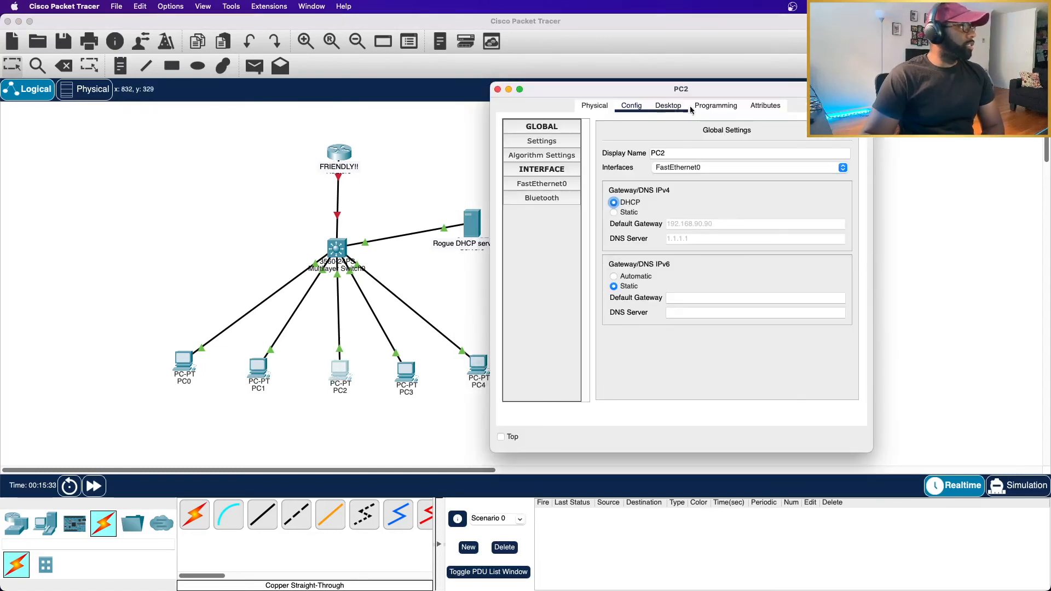
{"action": "left_click", "coordinate": [668, 105]}
{"action": "left_click", "coordinate": [732, 142]}
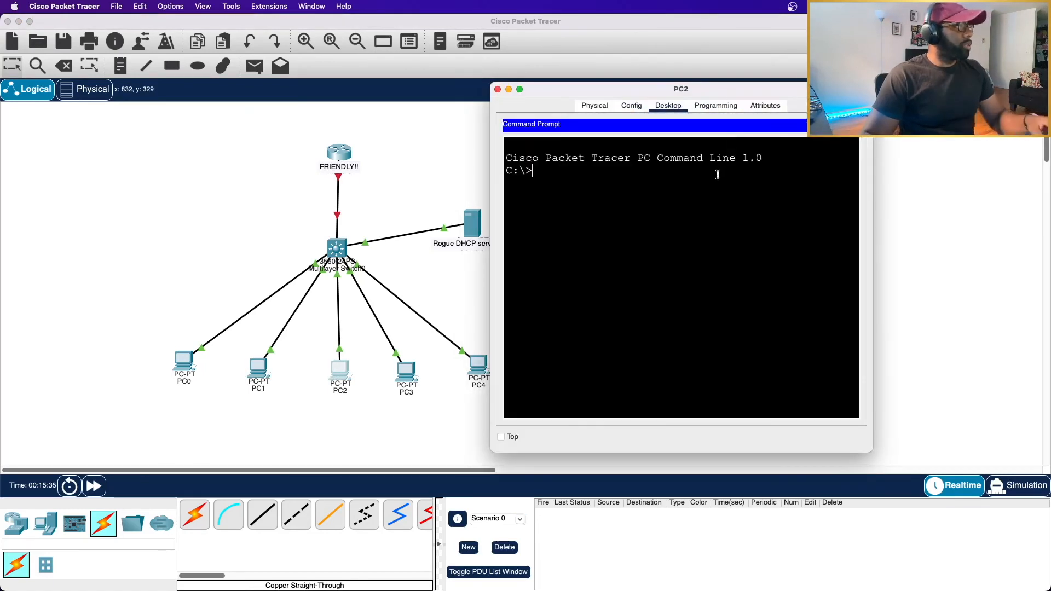
{"action": "type", "text": "ping"}
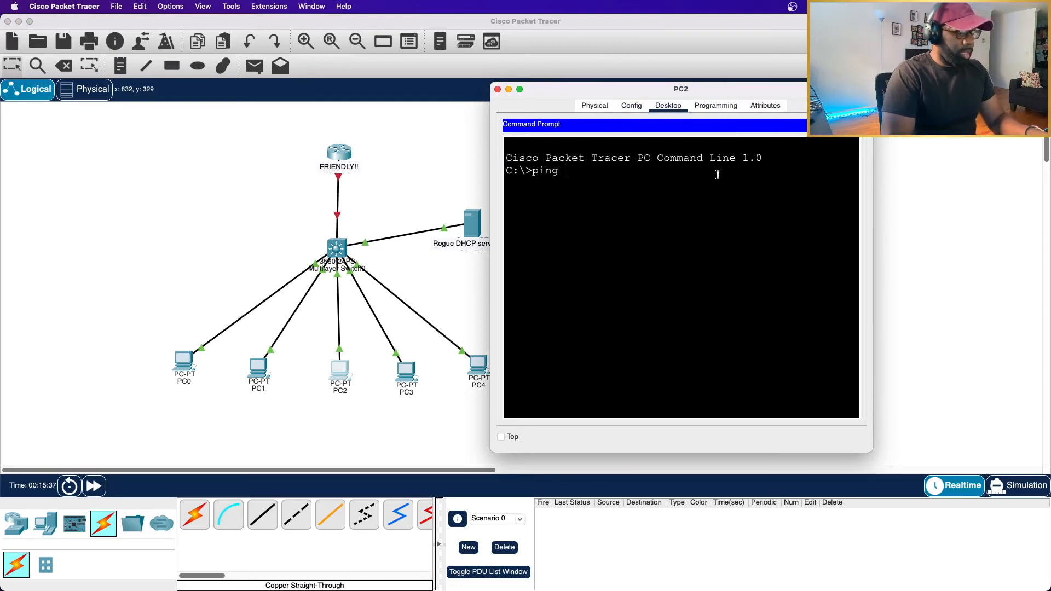
{"action": "key", "text": "BackSpace"}
{"action": "key", "text": "BackSpace"}
{"action": "key", "text": "BackSpace"}
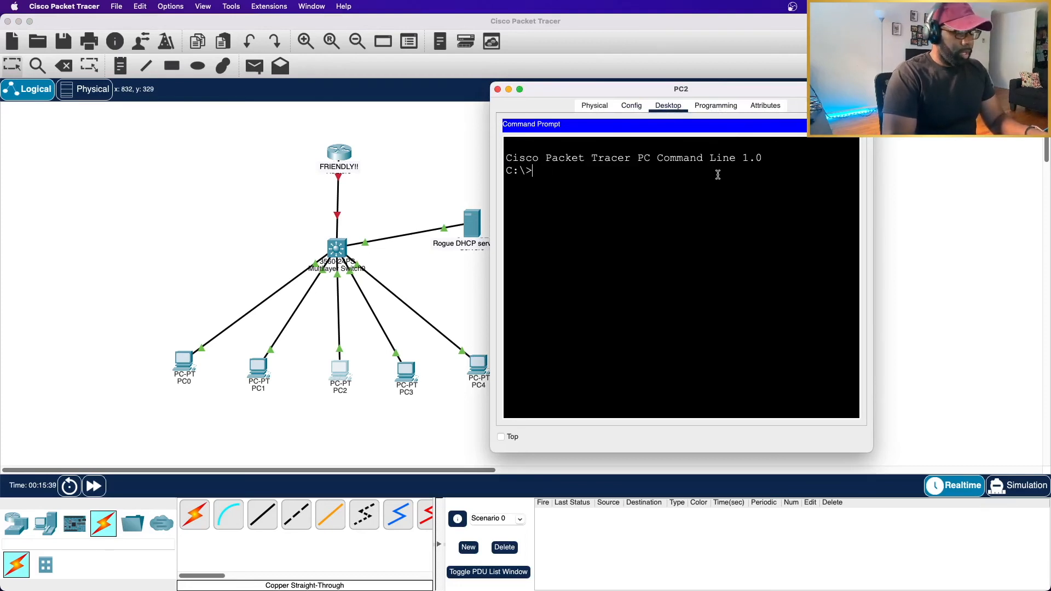
{"action": "type", "text": "ipdo"}
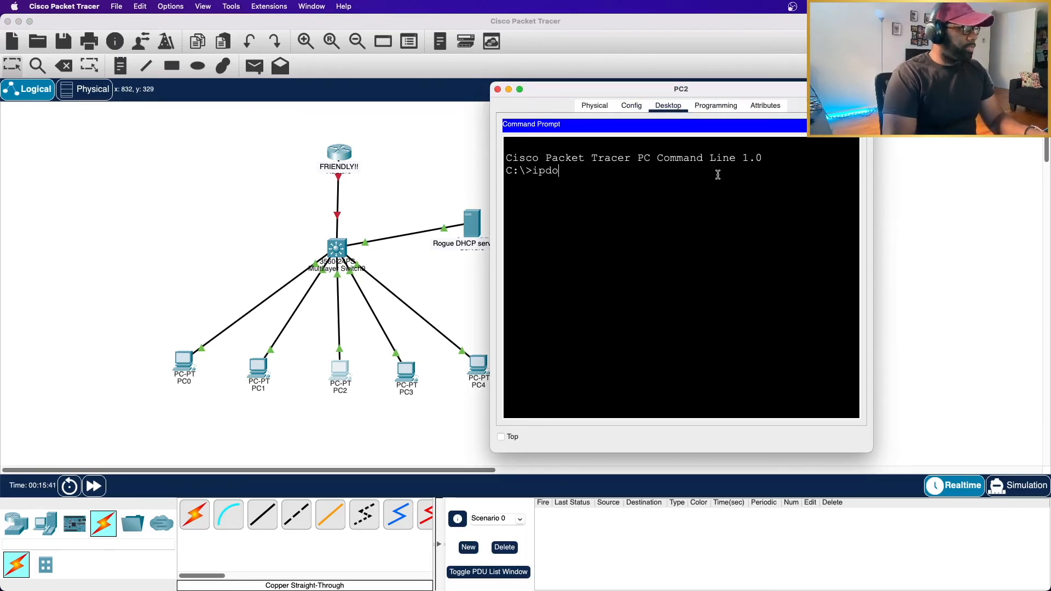
{"action": "key", "text": "BackSpace"}
{"action": "key", "text": "BackSpace"}
{"action": "type", "text": "config /releas"}
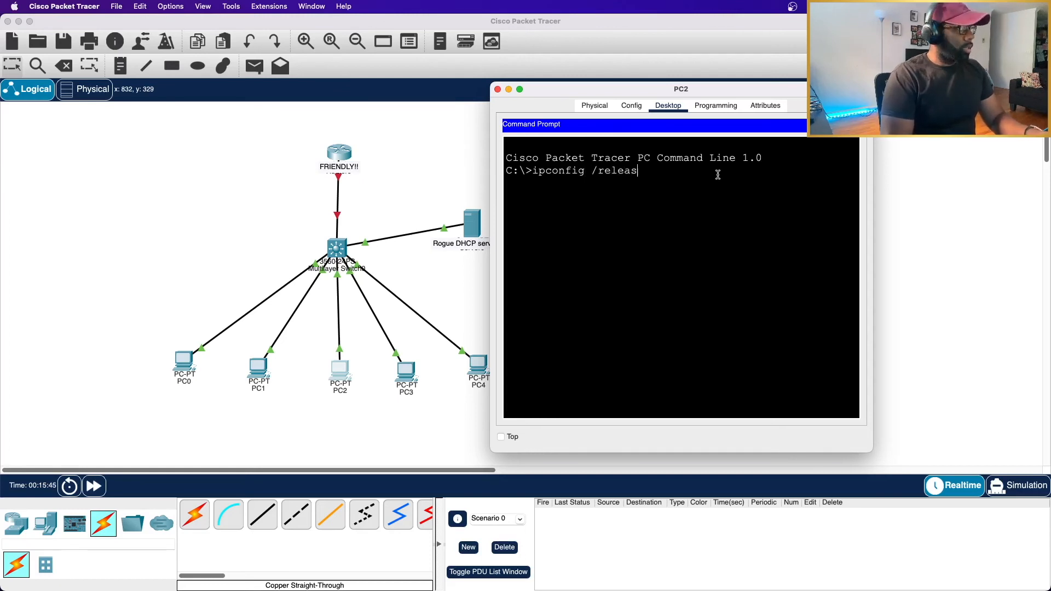
{"action": "type", "text": "e"}
{"action": "key", "text": "Return"}
- Request a new DHCP lease on PC2 with ipconfig /renew
{"action": "key", "text": "Up"}
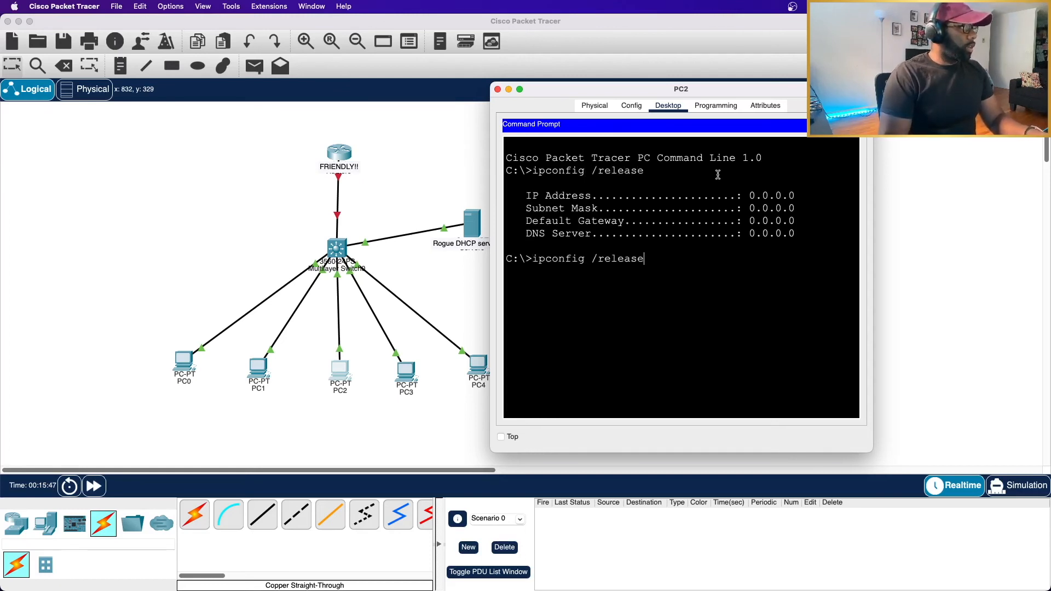
{"action": "key", "text": "BackSpace"}
{"action": "key", "text": "BackSpace"}
{"action": "key", "text": "BackSpace"}
{"action": "key", "text": "BackSpace"}
{"action": "key", "text": "BackSpace"}
{"action": "type", "text": "new"}
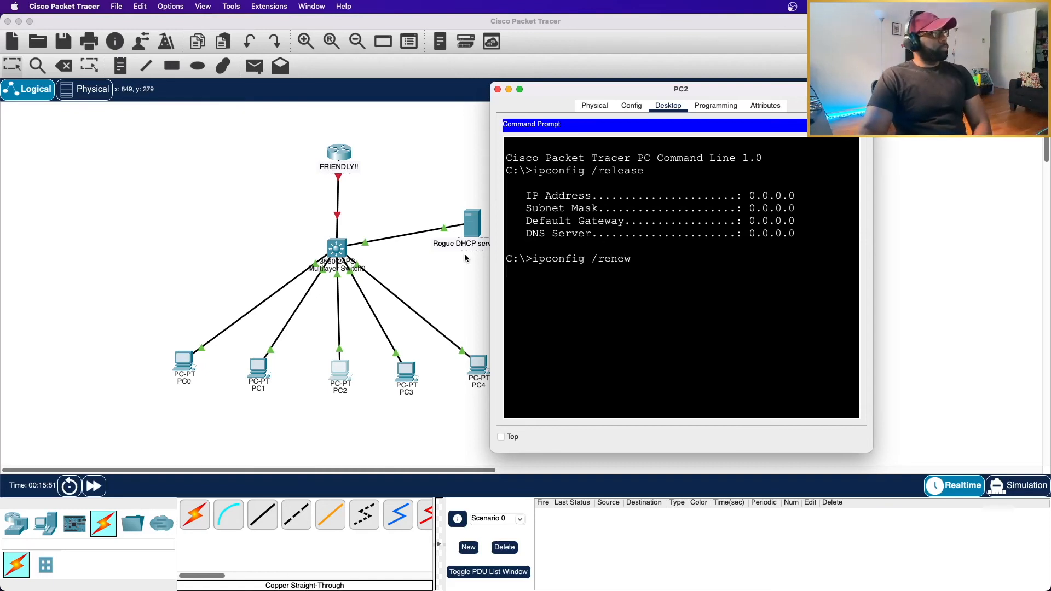
{"action": "key", "text": "Return"}
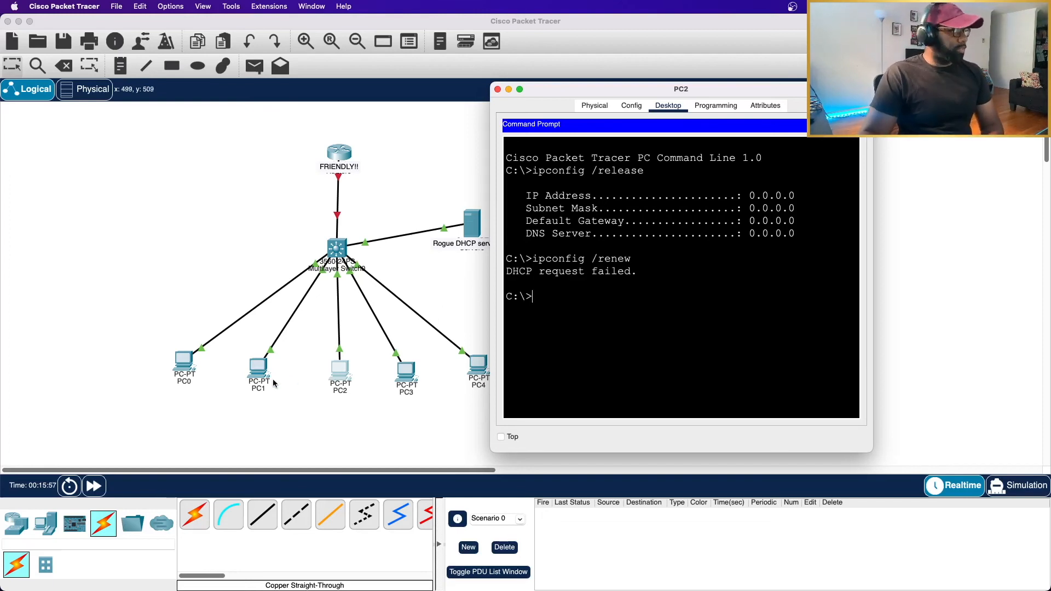
{"action": "left_click", "coordinate": [260, 369]}
{"action": "left_click", "coordinate": [649, 109]}
{"action": "left_click", "coordinate": [533, 162]}
{"action": "left_click", "coordinate": [968, 171]}
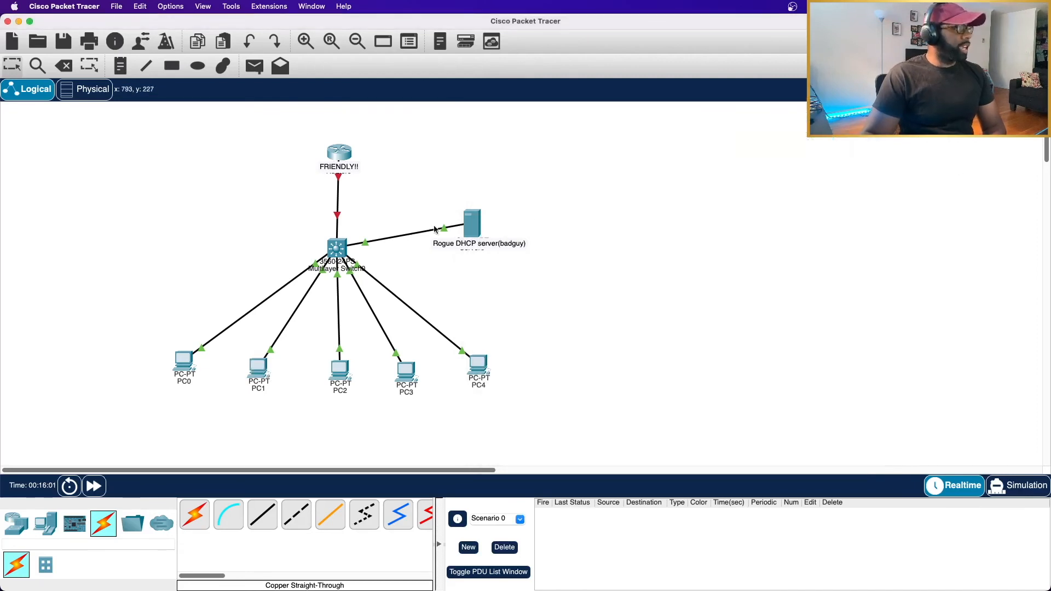
{"action": "left_click_drag", "start_coordinate": [349, 226], "coordinate": [429, 269]}
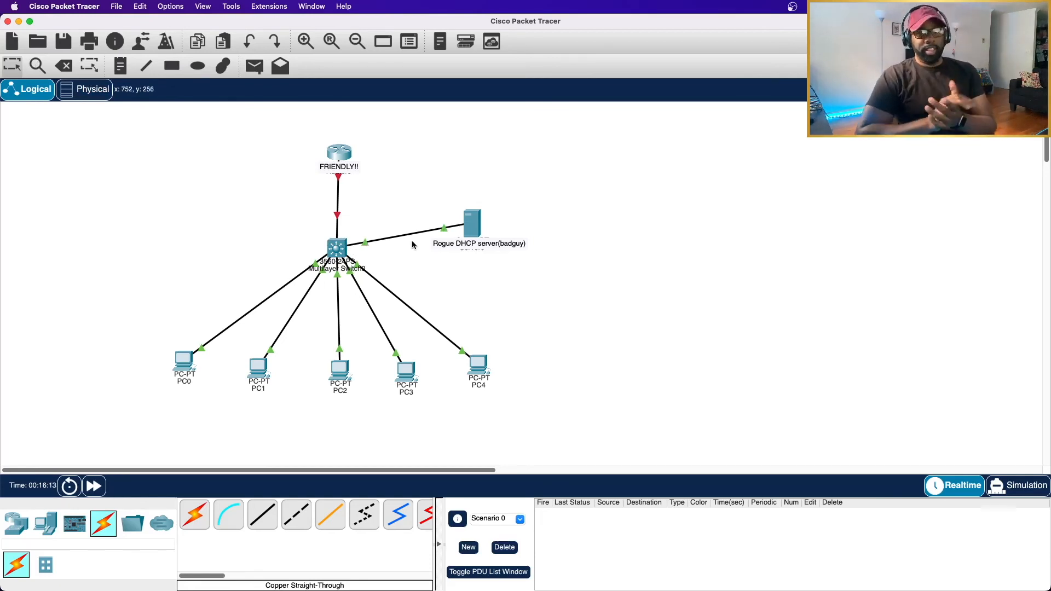
{"action": "left_click_drag", "start_coordinate": [358, 185], "coordinate": [566, 269]}
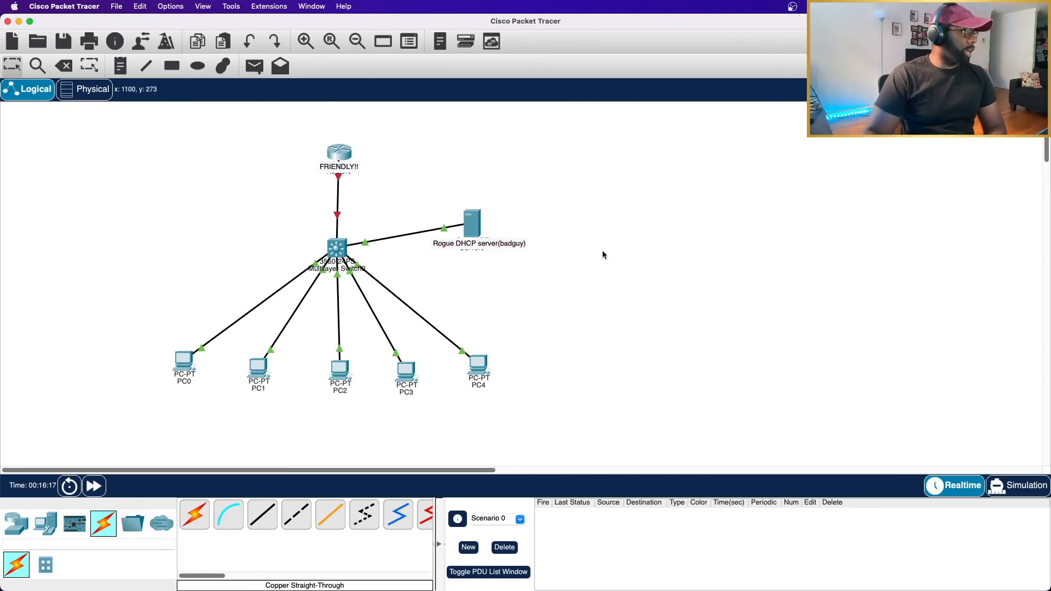
- Enter interface g0/2 in the multilayer switch's CLI and make it a trusted port with ip dhcp snooping trust
{"action": "left_click", "coordinate": [338, 261]}
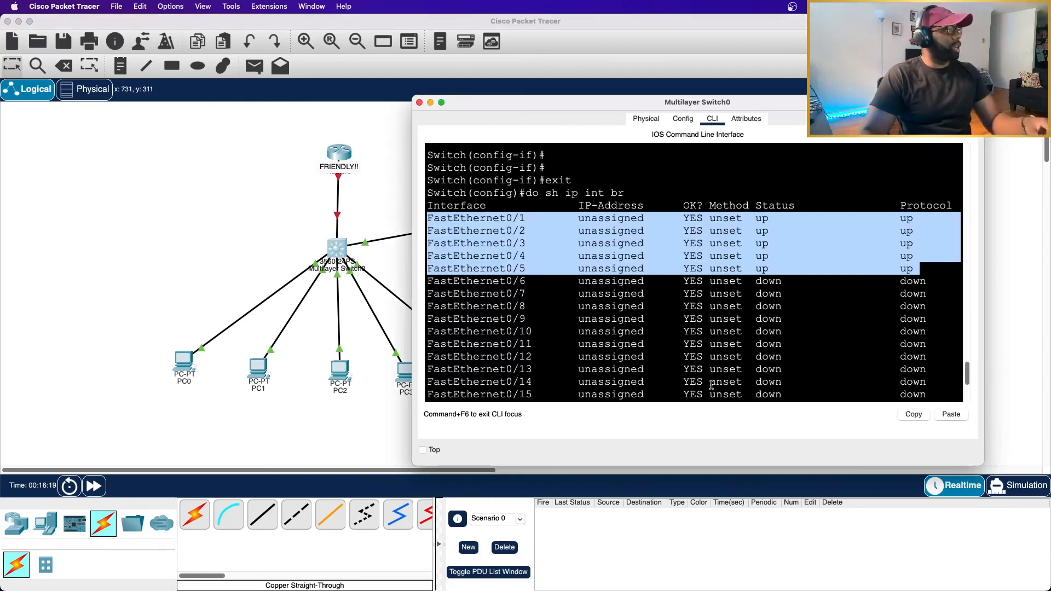
{"action": "scroll", "coordinate": [707, 379], "scroll_direction": "down", "scroll_amount": 5}
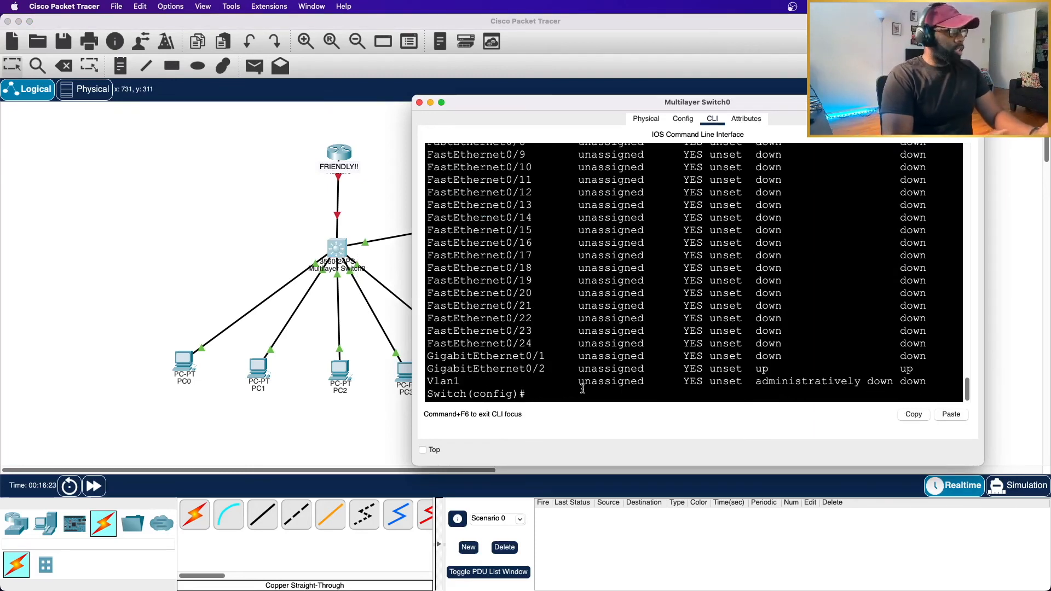
{"action": "type", "text": "ip"}
{"action": "key", "text": "BackSpace"}
{"action": "key", "text": "BackSpace"}
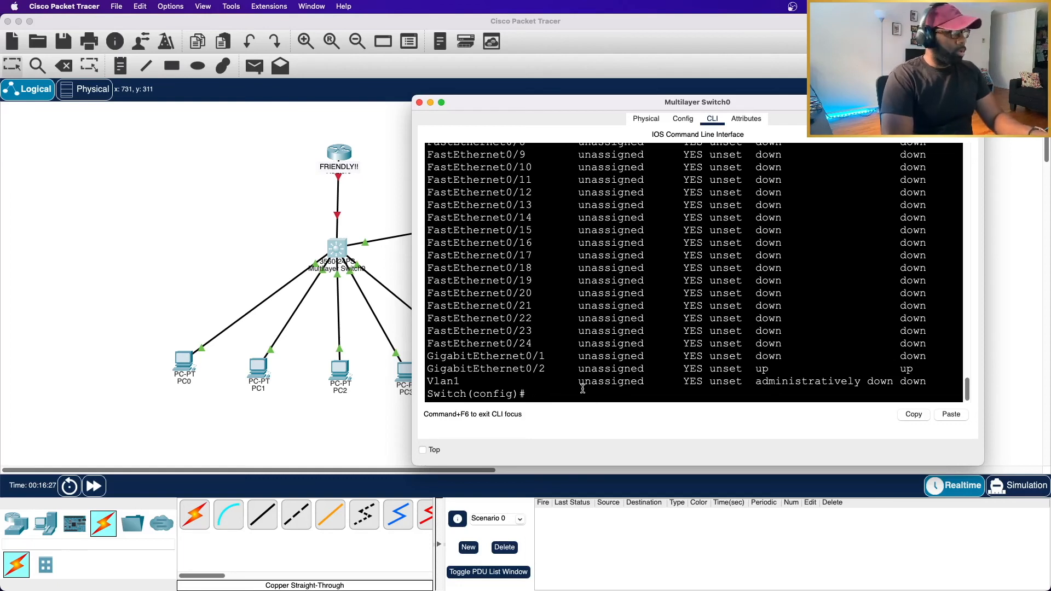
{"action": "type", "text": "int fg"}
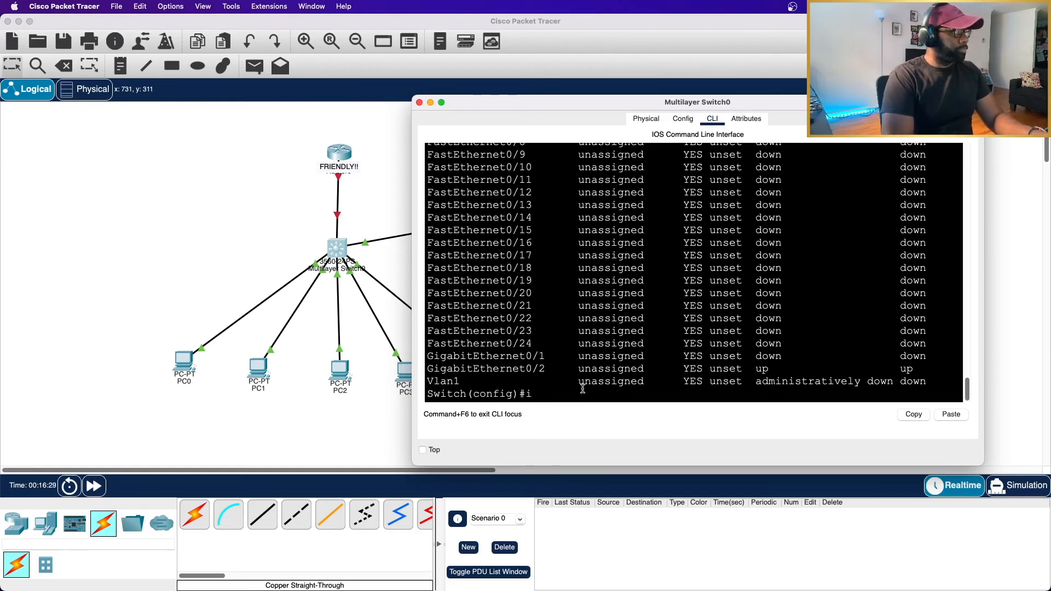
{"action": "key", "text": "BackSpace"}
{"action": "key", "text": "BackSpace"}
{"action": "type", "text": "g"}
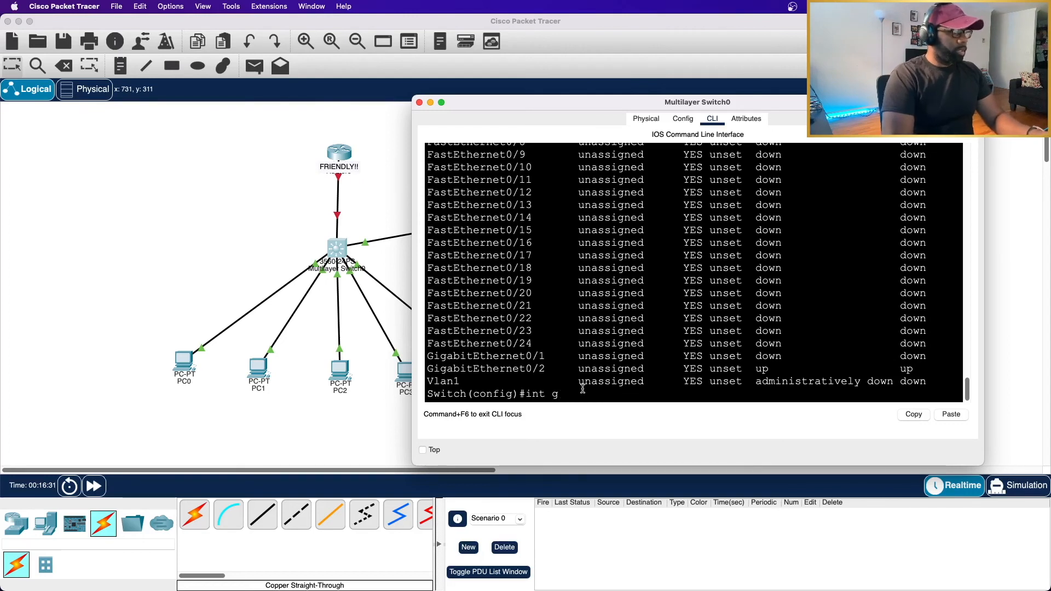
{"action": "type", "text": "0/1"}
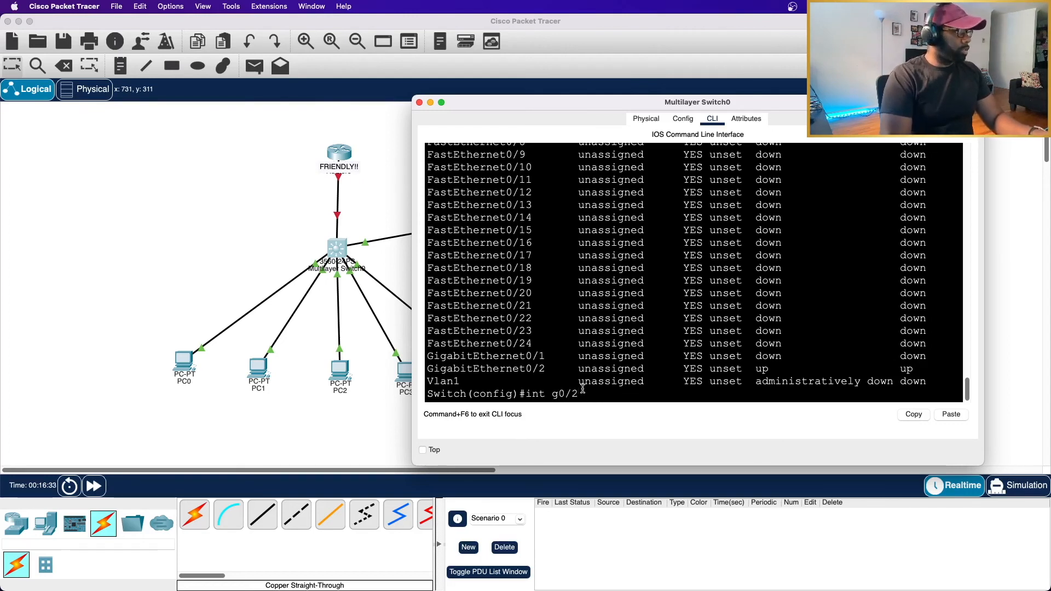
{"action": "key", "text": "Return"}
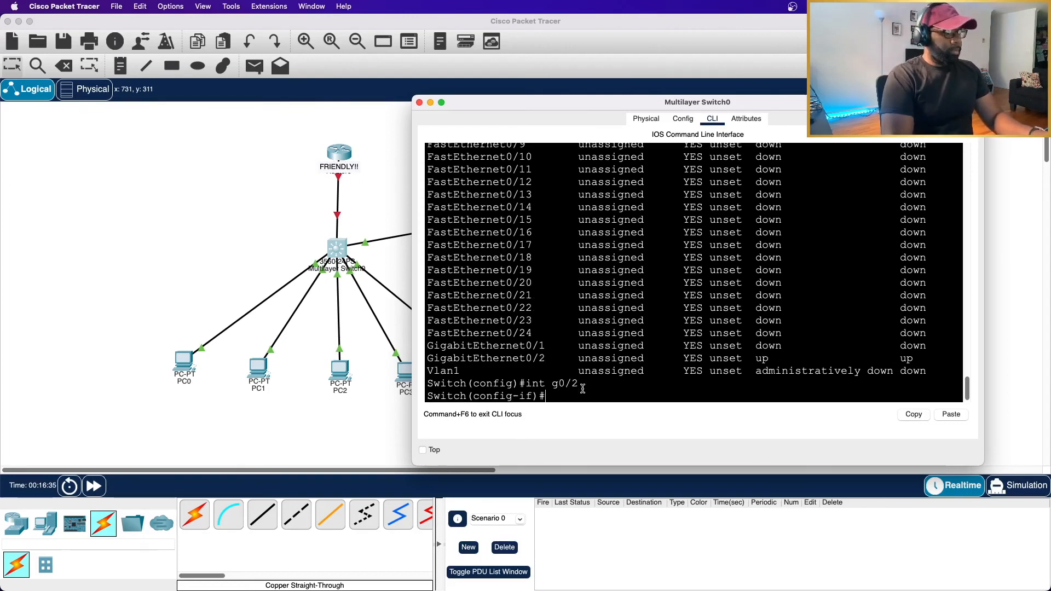
{"action": "type", "text": "ip dhcp snooping trust"}
{"action": "key", "text": "Return"}
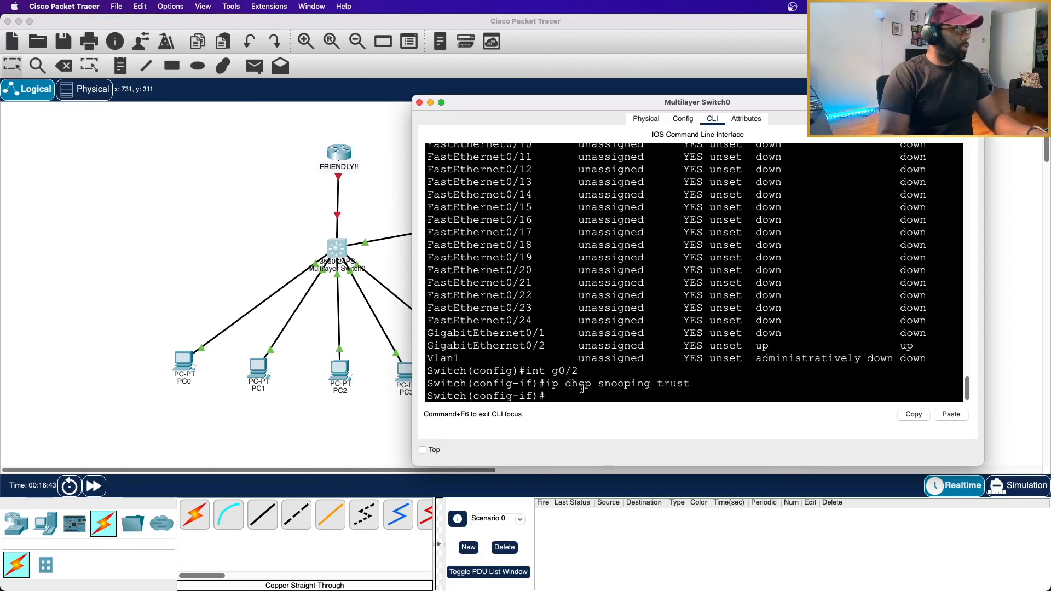
- Request fresh DHCP settings on PC3 by toggling its IPv4 gateway/DNS to Static and back to DHCP
{"action": "left_click", "coordinate": [261, 264]}
{"action": "left_click", "coordinate": [405, 373]}
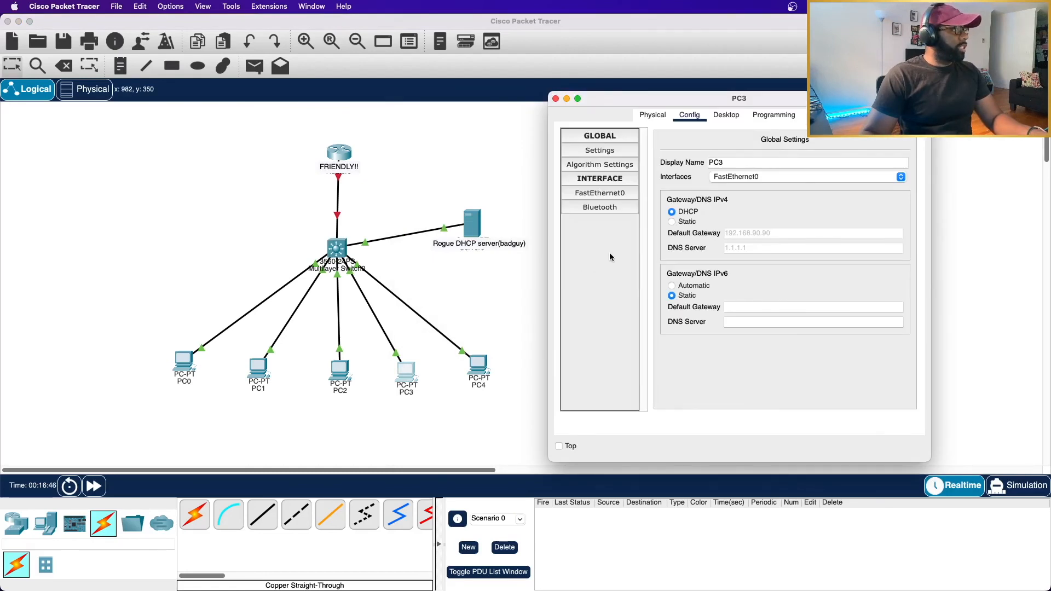
{"action": "left_click", "coordinate": [672, 221]}
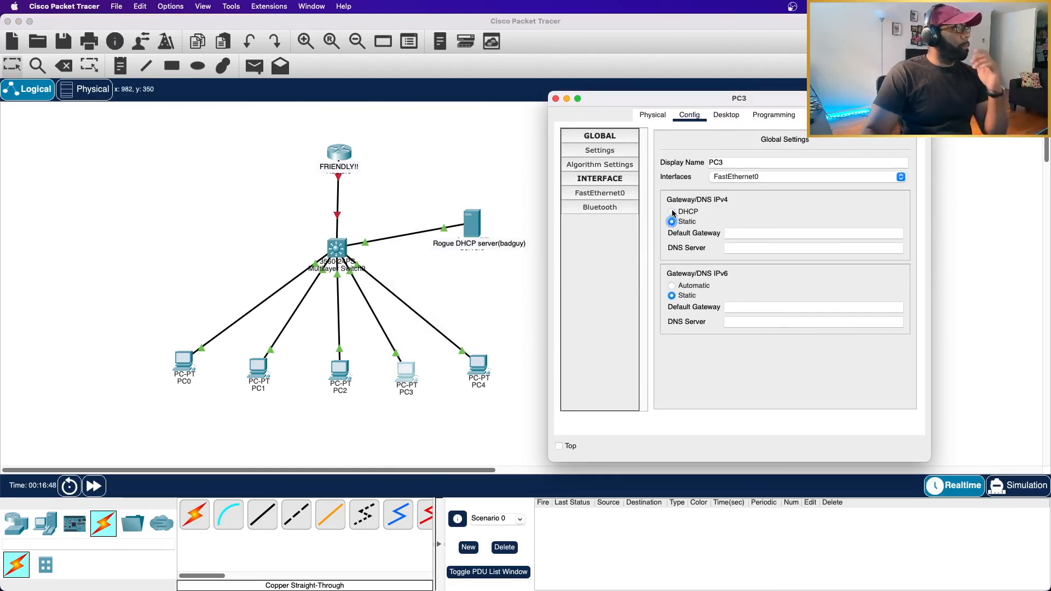
{"action": "left_click", "coordinate": [671, 213]}
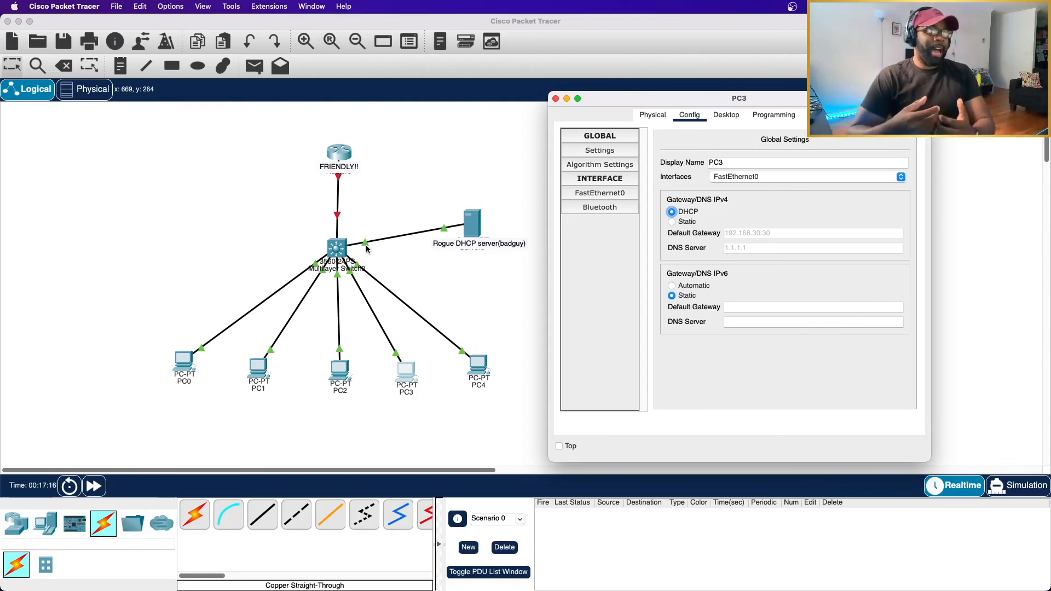
{"action": "left_click", "coordinate": [474, 366]}
{"action": "left_click", "coordinate": [473, 367]}
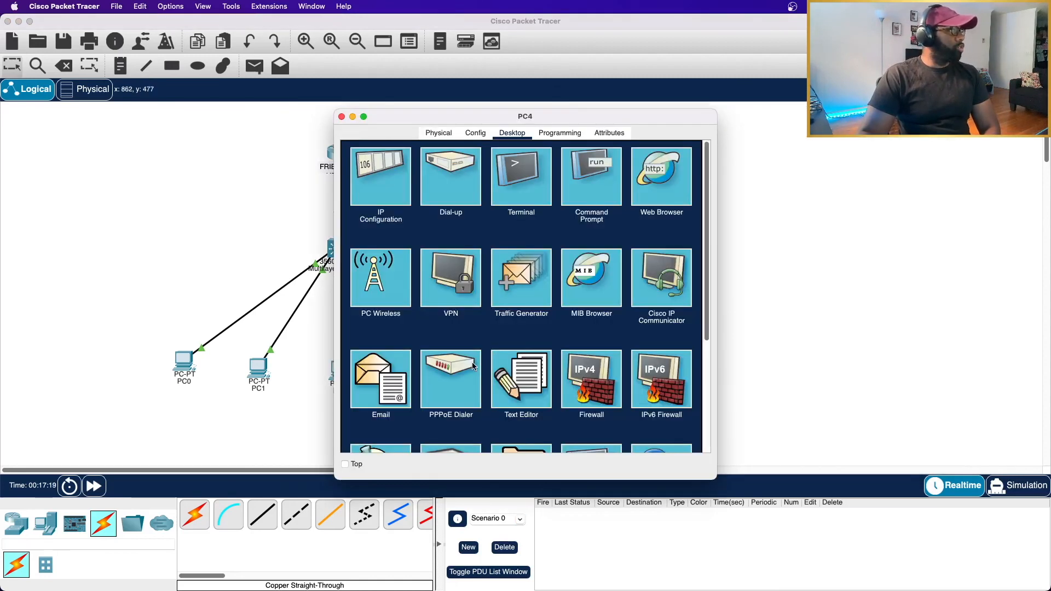
{"action": "left_click", "coordinate": [575, 175]}
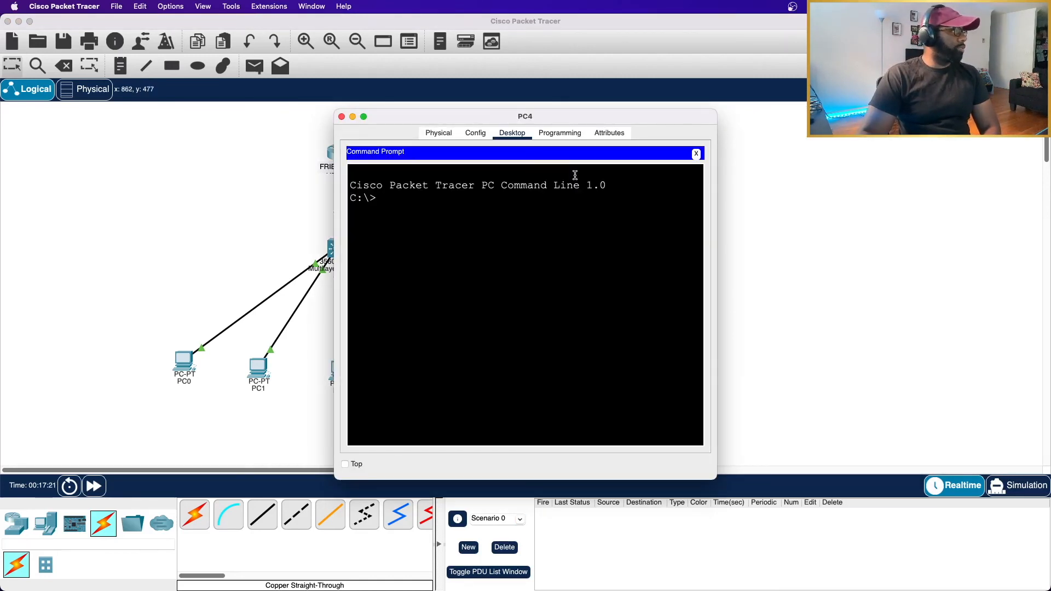
{"action": "left_click", "coordinate": [343, 117]}
- Remove DHCP snooping trust from the switch's g0/2 interface with no ip dhcp snooping trust, and return to the topology
{"action": "left_click", "coordinate": [337, 249]}
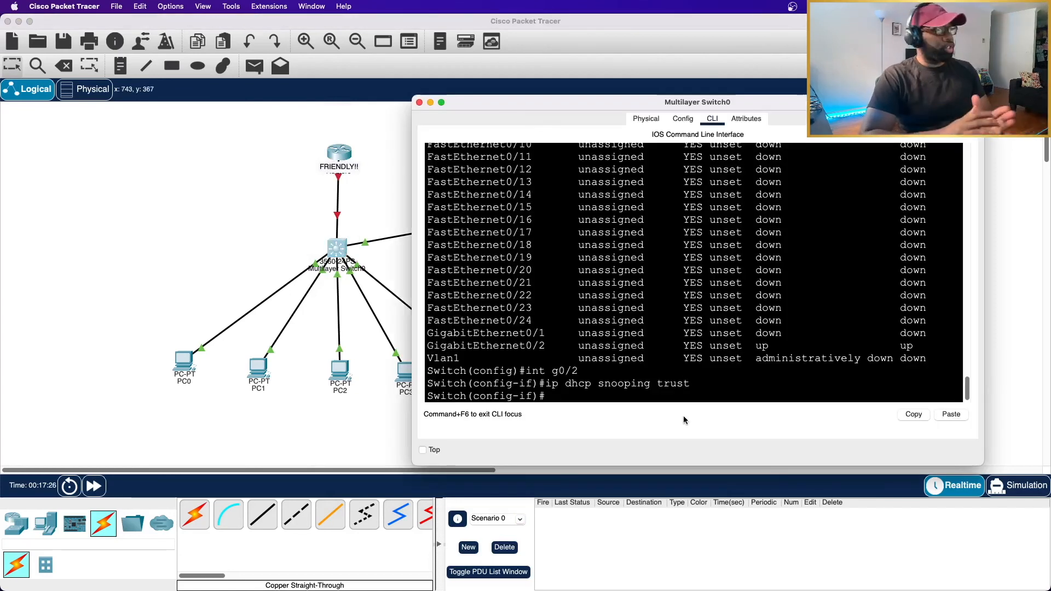
{"action": "key", "text": "Up"}
{"action": "key", "text": "ctrl+a"}
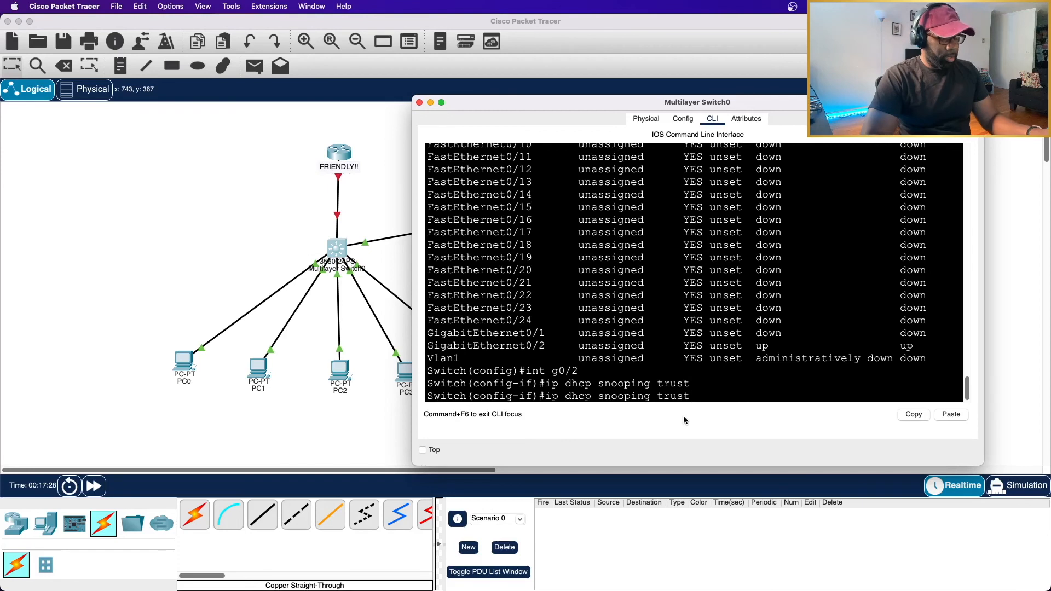
{"action": "type", "text": "no"}
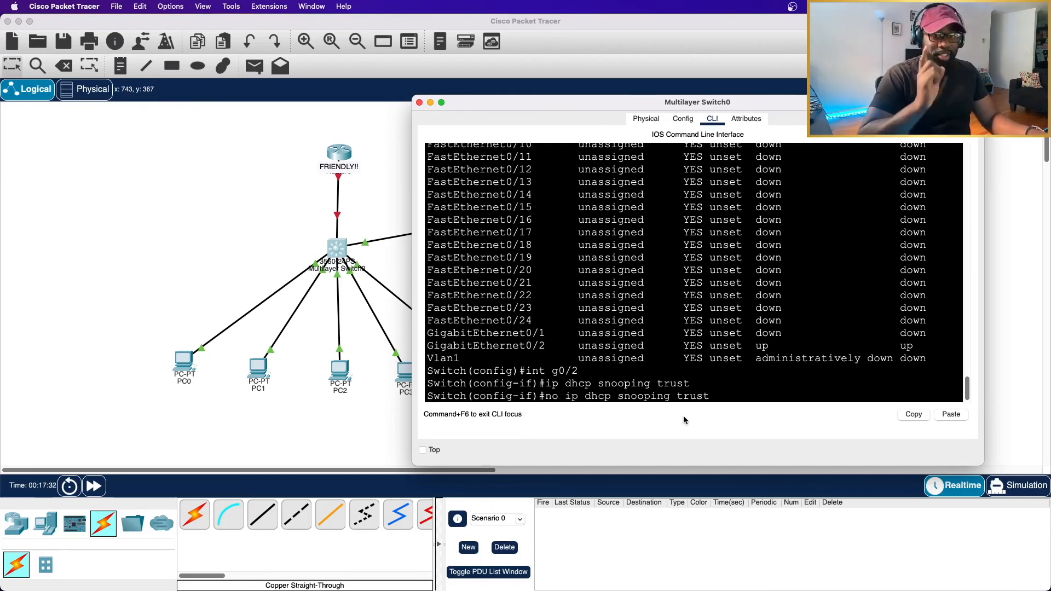
{"action": "key", "text": "Return"}
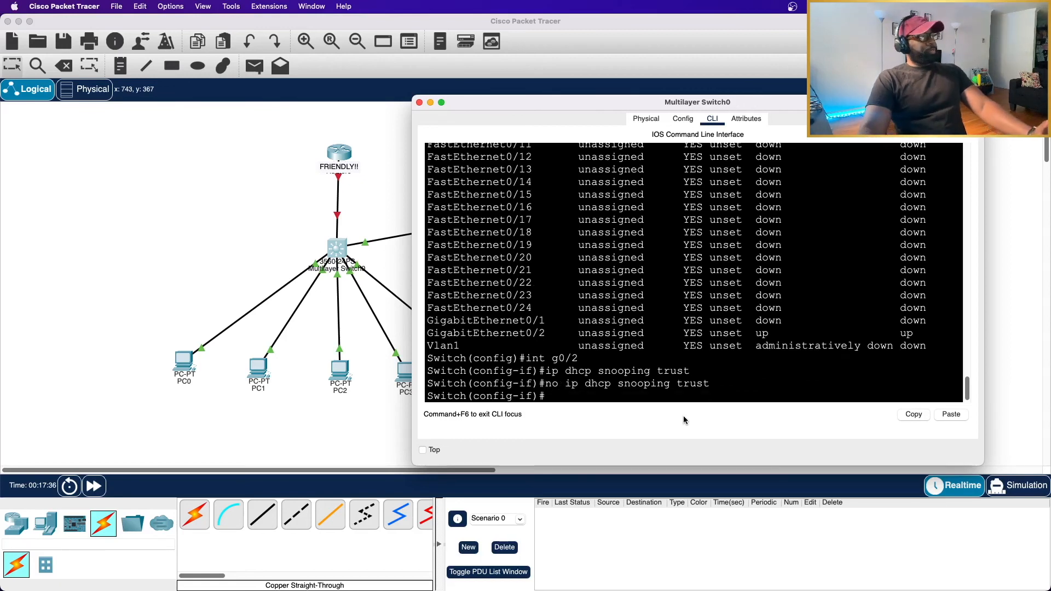
{"action": "left_click", "coordinate": [248, 250]}
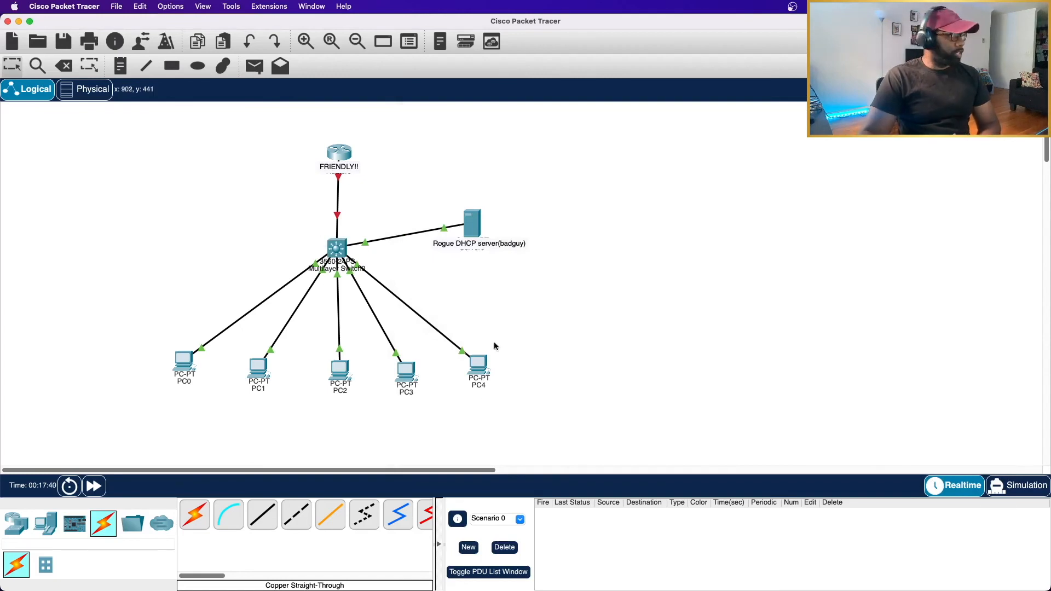
- Release PC4's DHCP lease with ipconfig /release in its Command Prompt
{"action": "left_click", "coordinate": [474, 366]}
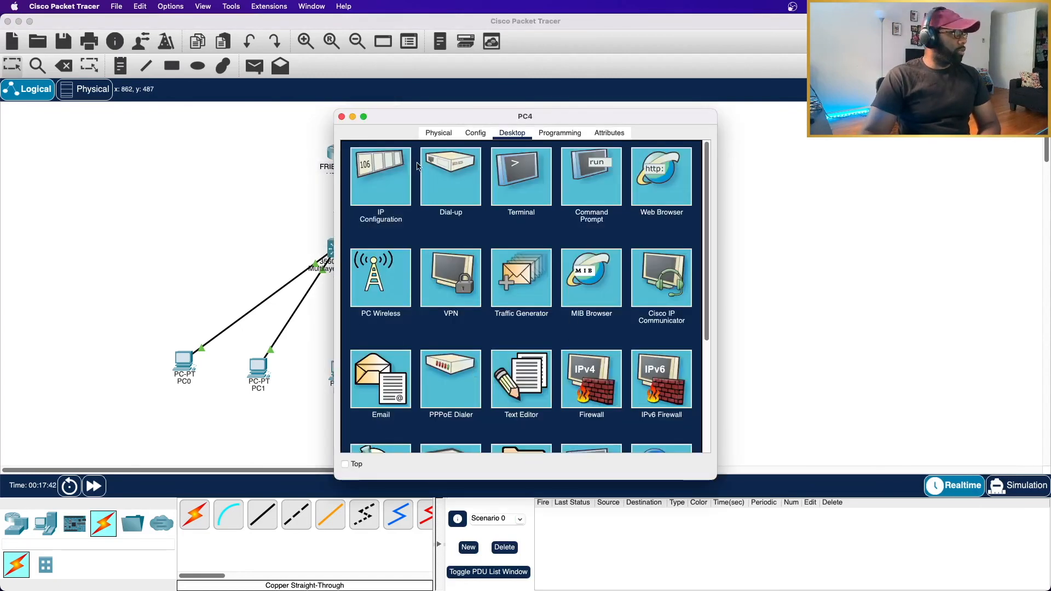
{"action": "left_click", "coordinate": [591, 176]}
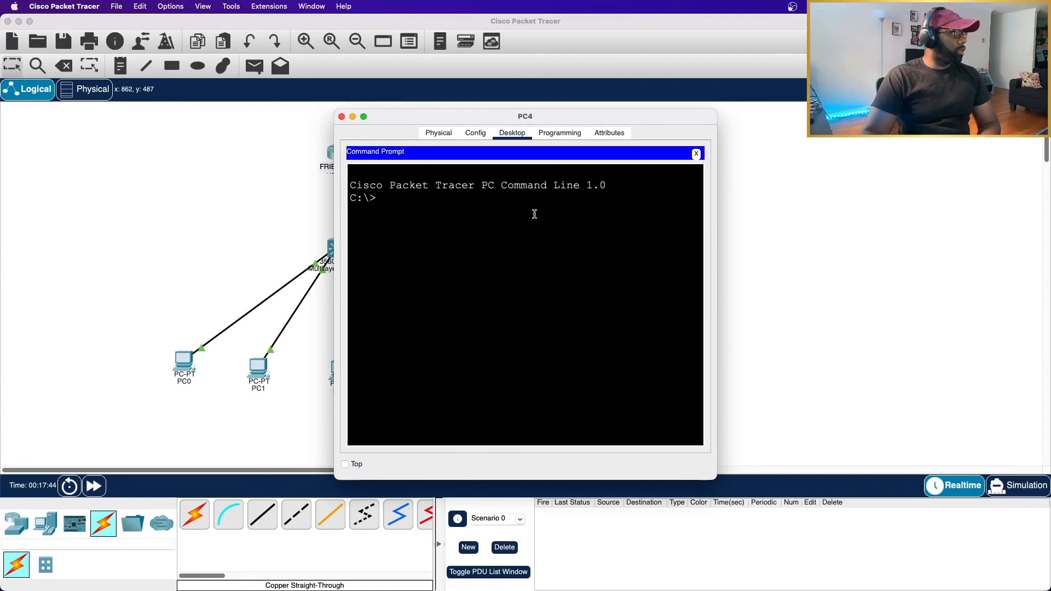
{"action": "type", "text": "ipconfig re"}
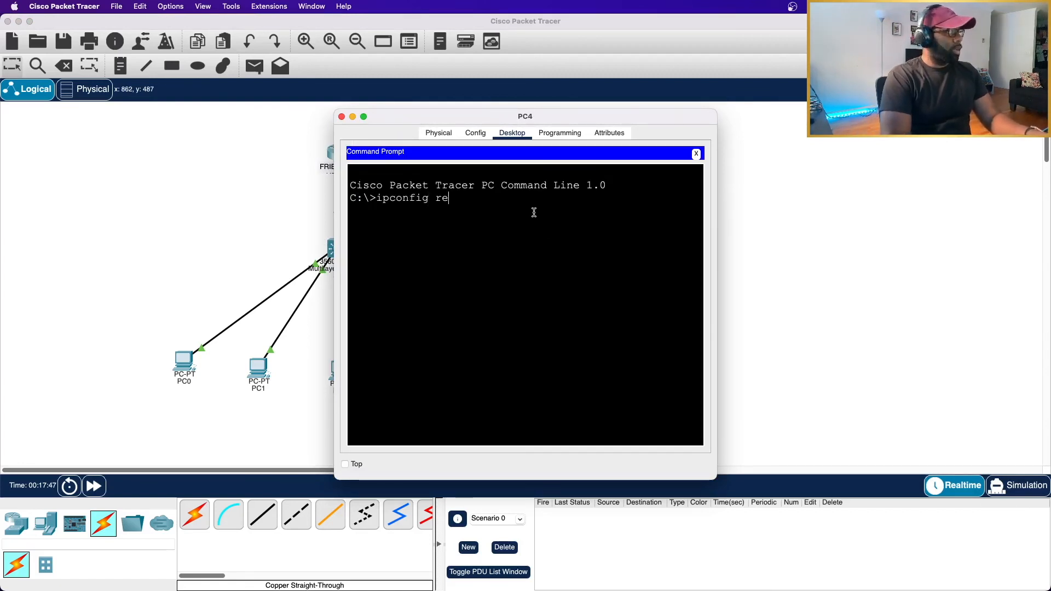
{"action": "key", "text": "BackSpace"}
{"action": "key", "text": "BackSpace"}
{"action": "type", "text": "/release"}
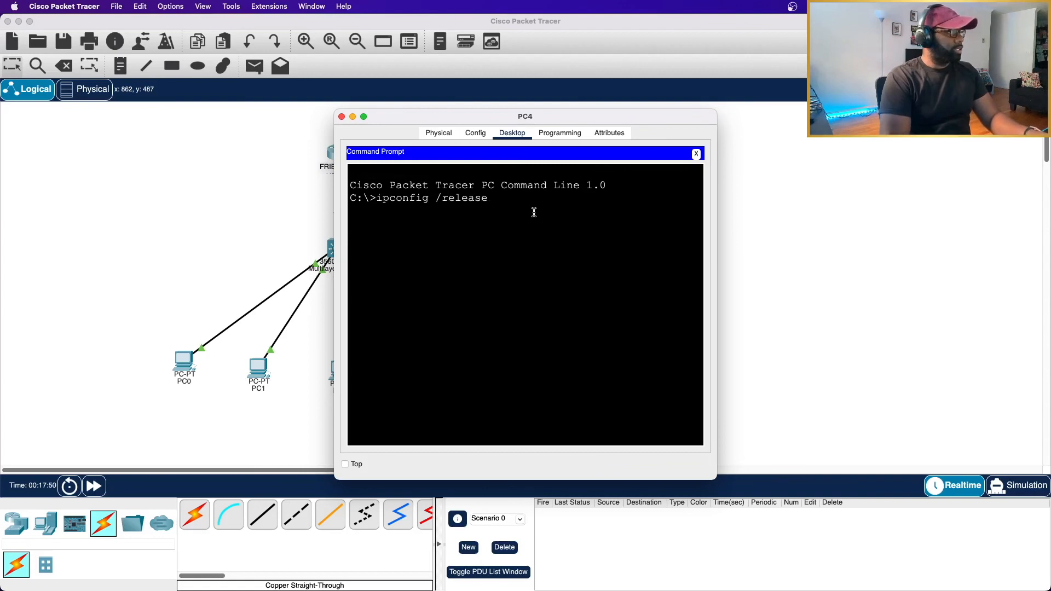
{"action": "key", "text": "Return"}
- Request a new DHCP lease on PC4 with ipconfig /renew, and return to the topology
{"action": "key", "text": "Up"}
{"action": "key", "text": "BackSpace"}
{"action": "key", "text": "BackSpace"}
{"action": "key", "text": "BackSpace"}
{"action": "key", "text": "BackSpace"}
{"action": "key", "text": "BackSpace"}
{"action": "type", "text": "new"}
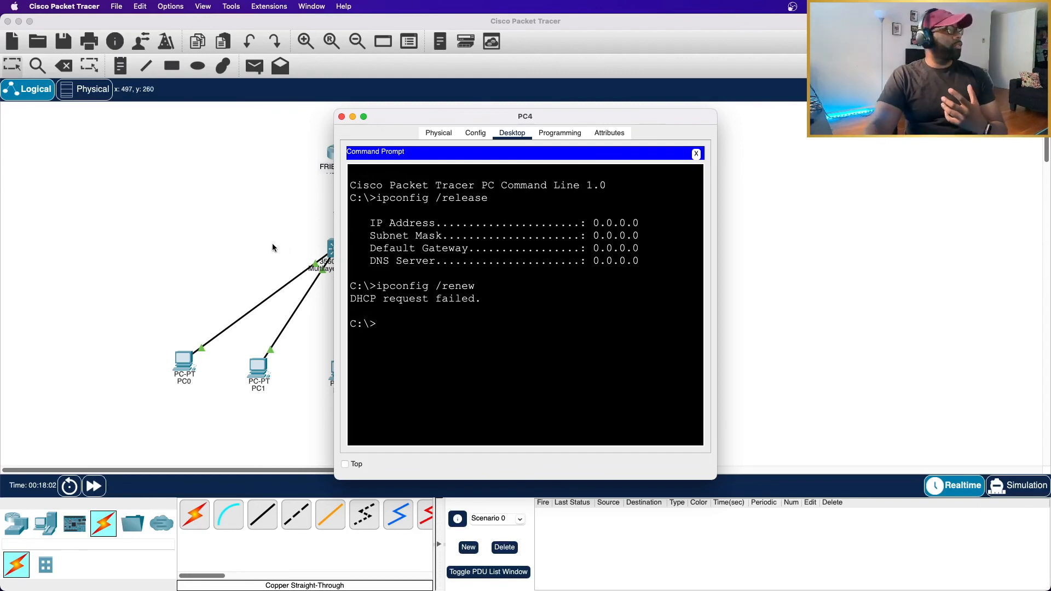
{"action": "left_click", "coordinate": [272, 243]}
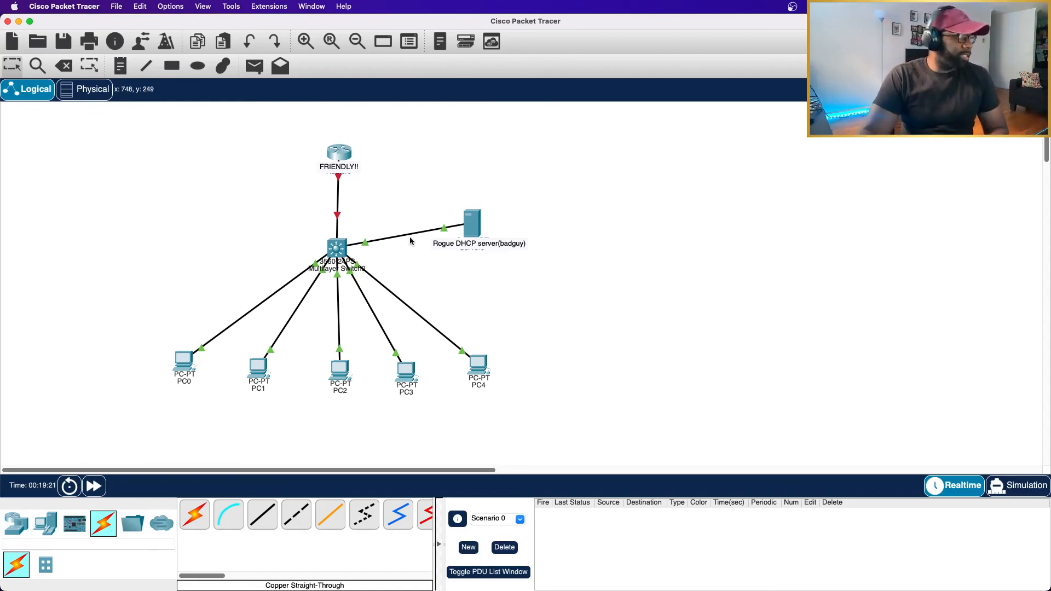
- Move the rogue DHCP server farther away from the switch and place its "Rogue DHCP server(badguy)" label beneath it
{"action": "left_click_drag", "start_coordinate": [472, 224], "coordinate": [587, 213]}
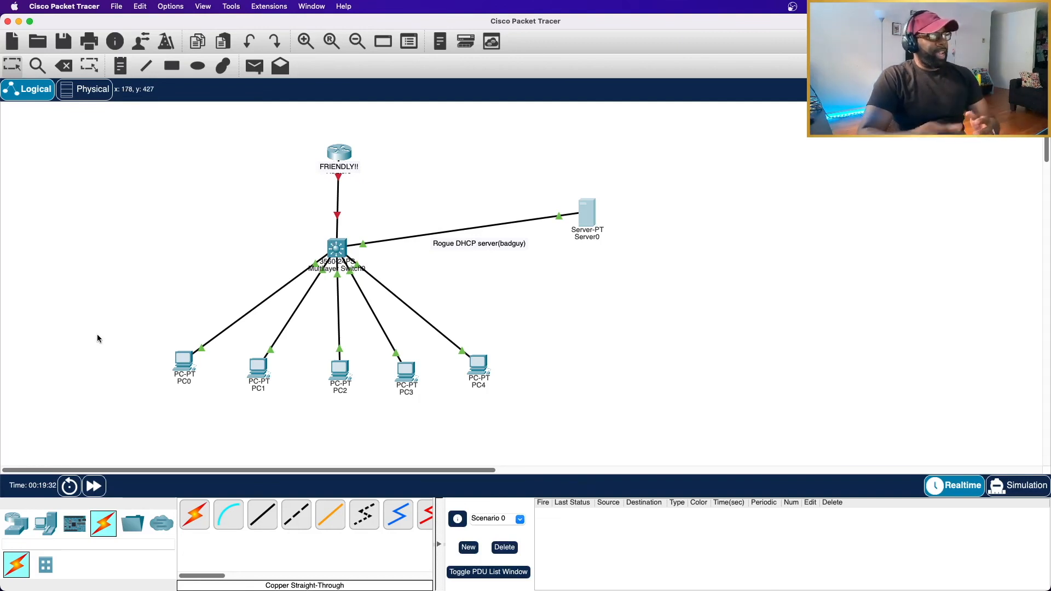
{"action": "left_click_drag", "start_coordinate": [450, 244], "coordinate": [569, 233]}
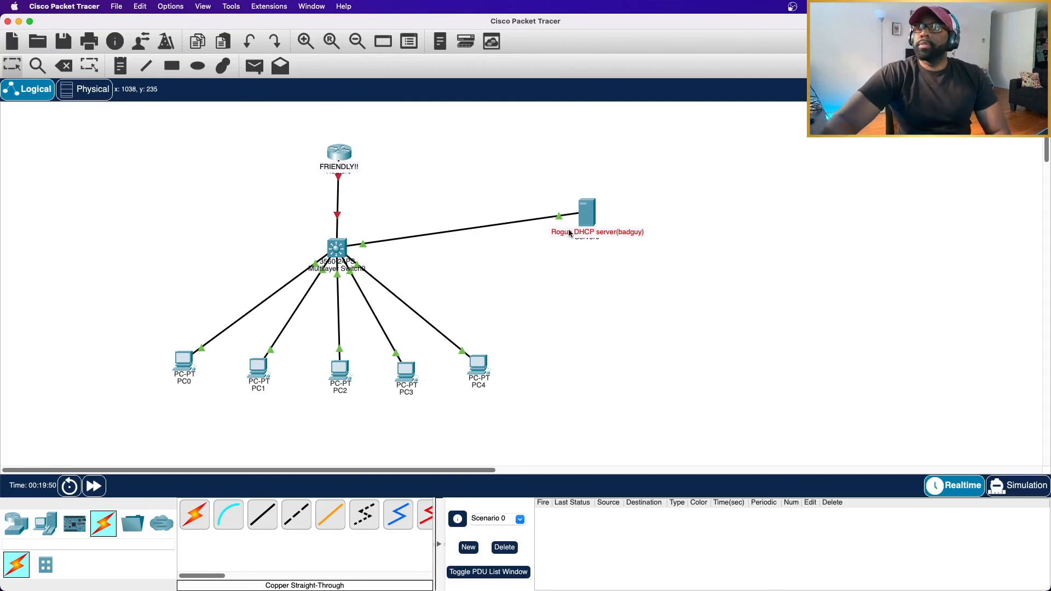
- Release PC0's DHCP lease with ipconfig /release in its Command Prompt
{"action": "left_click", "coordinate": [185, 364]}
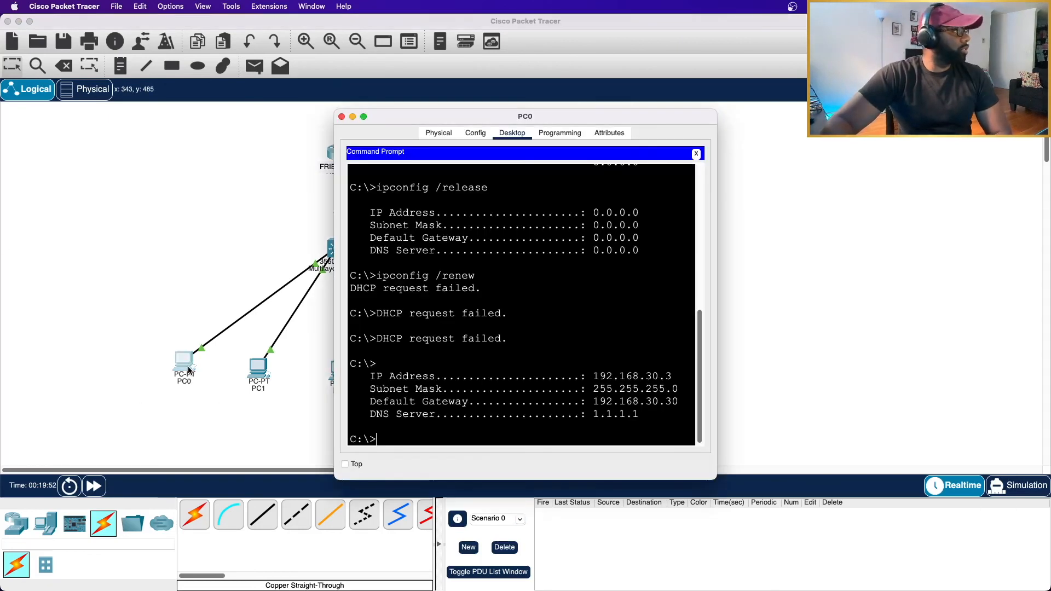
{"action": "scroll", "coordinate": [532, 348], "scroll_direction": "down", "scroll_amount": 1}
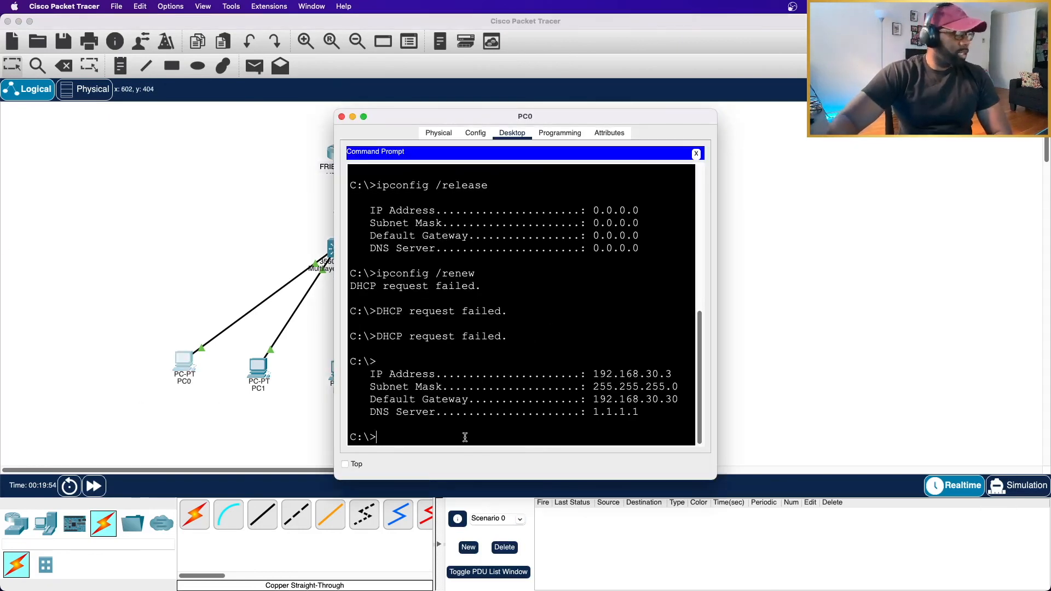
{"action": "key", "text": "Up"}
{"action": "key", "text": "BackSpace"}
{"action": "key", "text": "BackSpace"}
{"action": "key", "text": "BackSpace"}
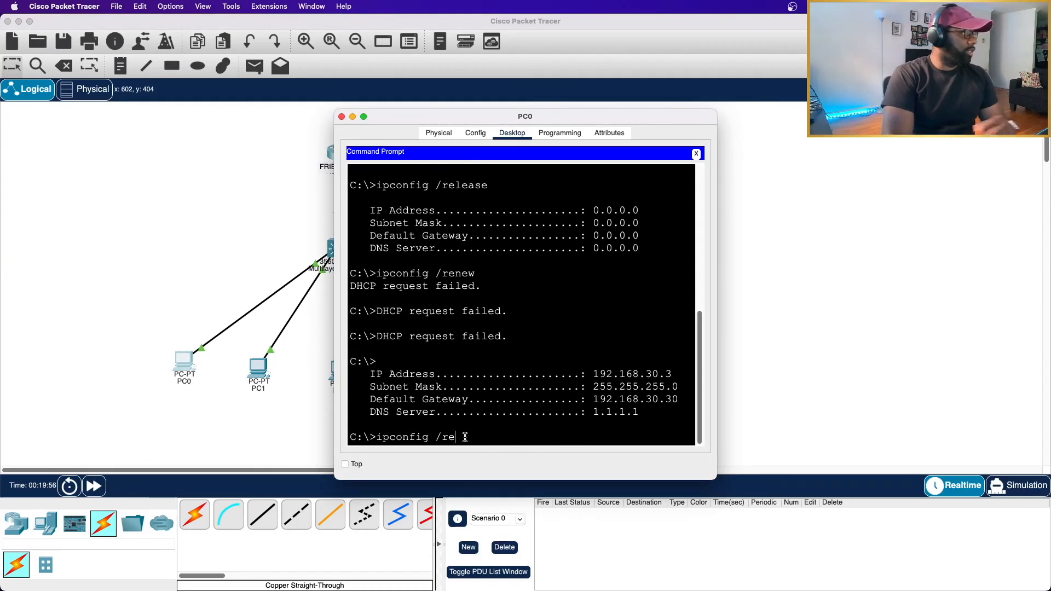
{"action": "type", "text": "lease"}
{"action": "key", "text": "Return"}
- Request a new DHCP lease on PC0 with ipconfig /renew
{"action": "key", "text": "Up"}
{"action": "key", "text": "BackSpace"}
{"action": "key", "text": "BackSpace"}
{"action": "key", "text": "BackSpace"}
{"action": "key", "text": "BackSpace"}
{"action": "key", "text": "BackSpace"}
{"action": "type", "text": "new"}
{"action": "key", "text": "Return"}
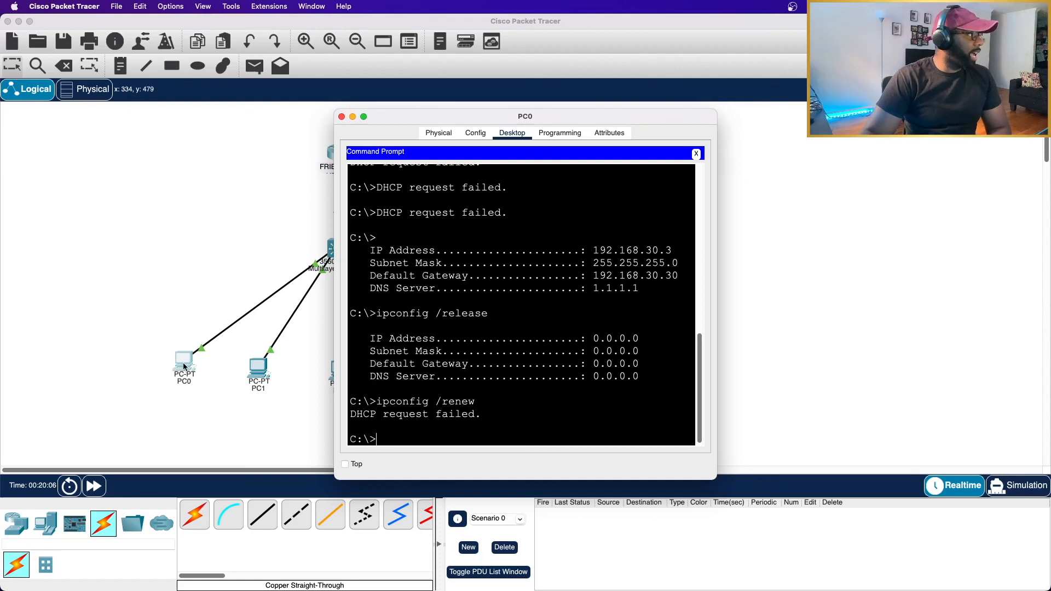
- Examine the IPv4 address settings in PC0's IP Configuration, and return to the topology
{"action": "left_click", "coordinate": [580, 134]}
{"action": "left_click", "coordinate": [512, 133]}
{"action": "left_click", "coordinate": [696, 154]}
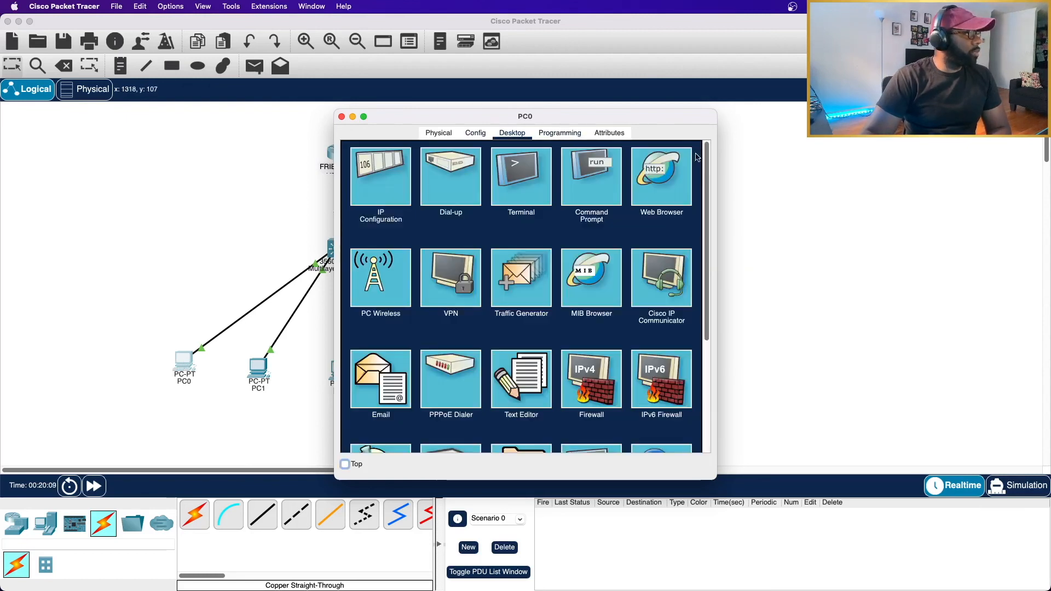
{"action": "left_click", "coordinate": [390, 189]}
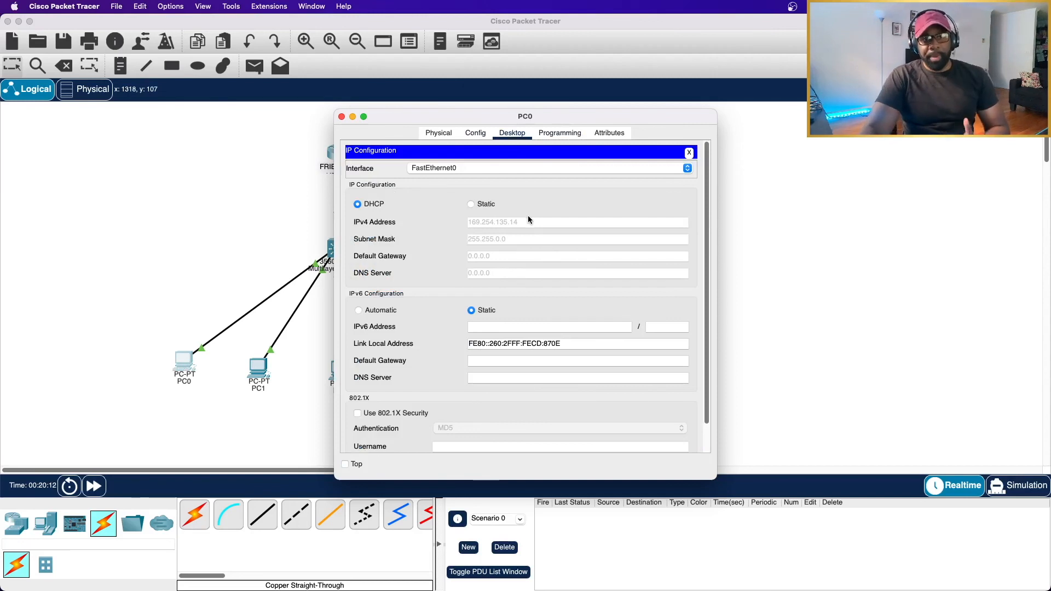
{"action": "left_click", "coordinate": [217, 288]}
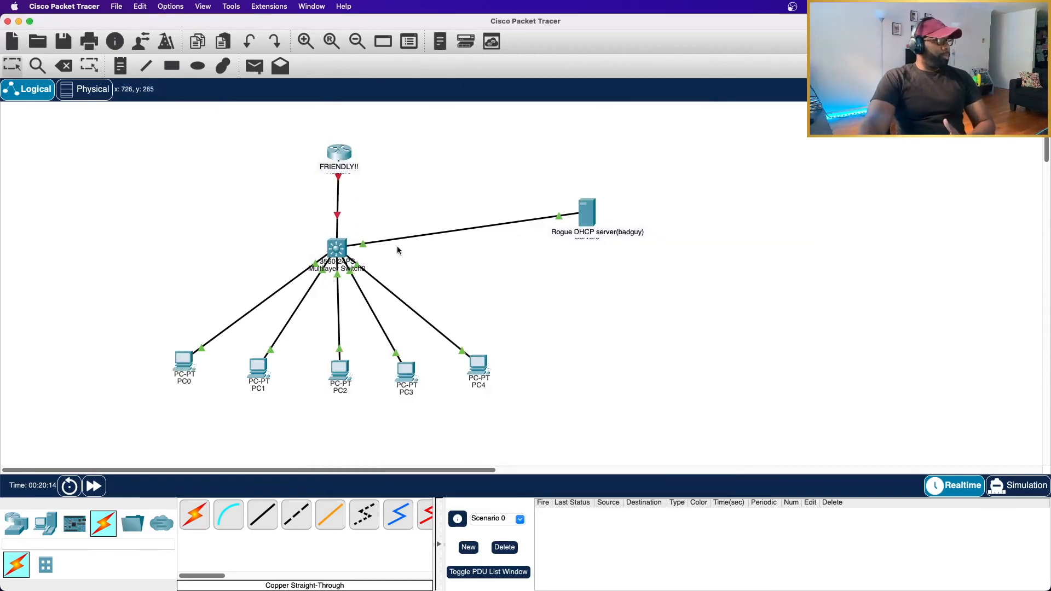
{"action": "left_click", "coordinate": [259, 365]}
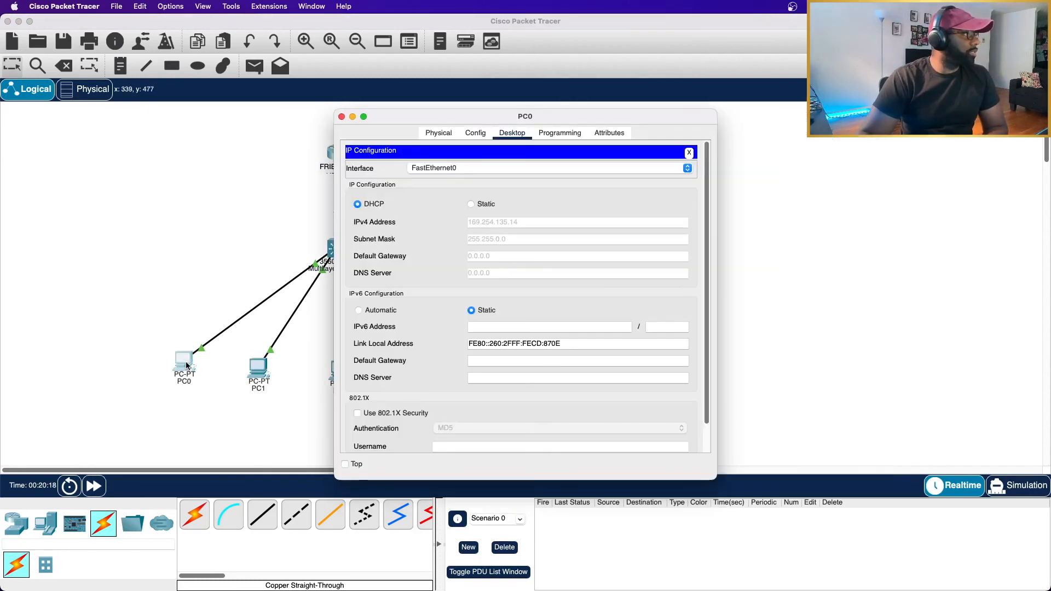
{"action": "left_click", "coordinate": [246, 326]}
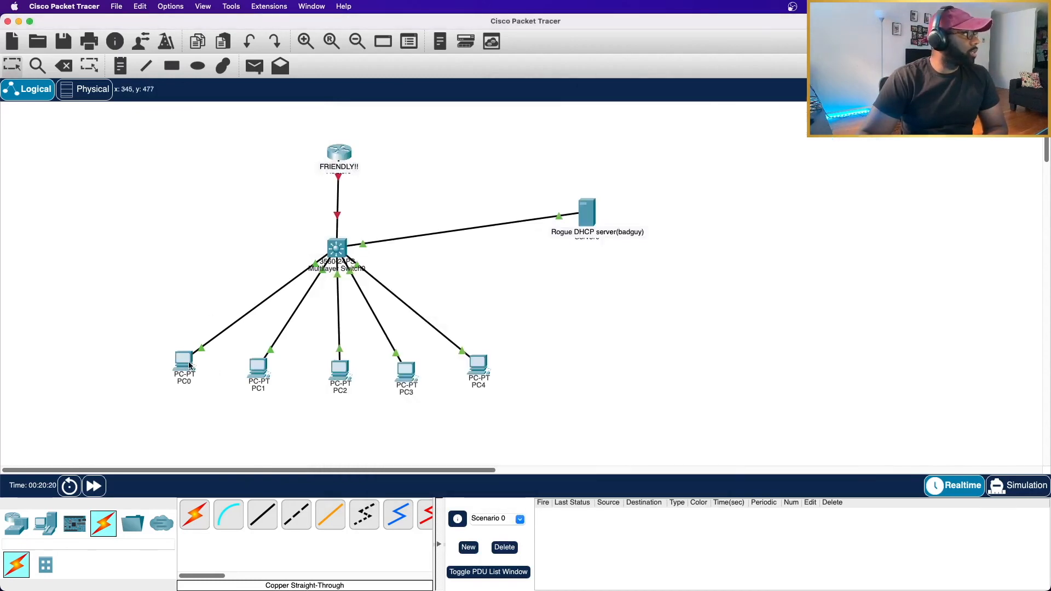
- Ping 192.168.30.4 from PC0's Command Prompt, and return to the topology
{"action": "left_click", "coordinate": [188, 363]}
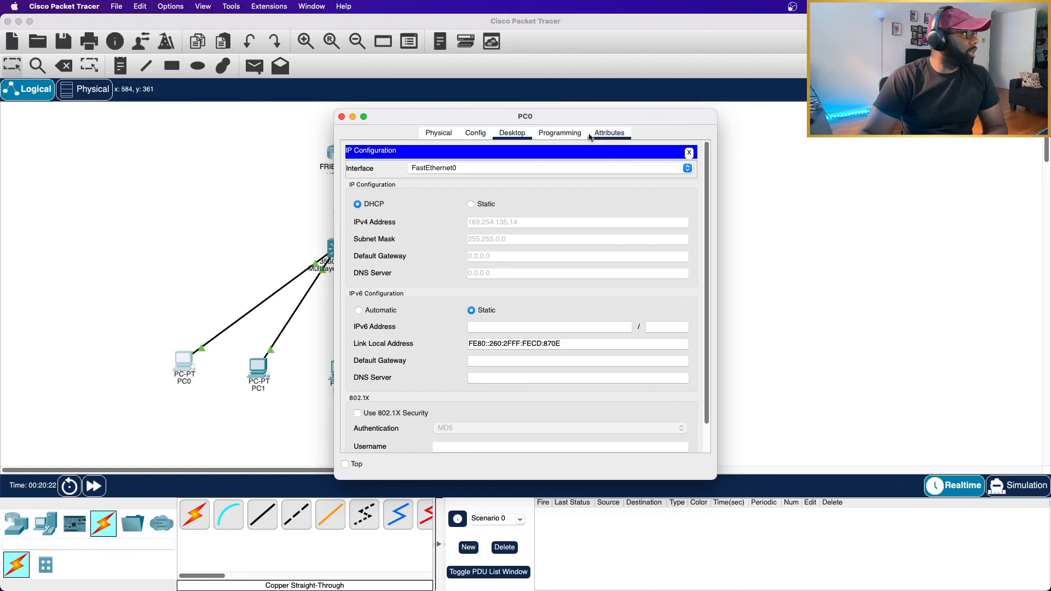
{"action": "left_click", "coordinate": [550, 135]}
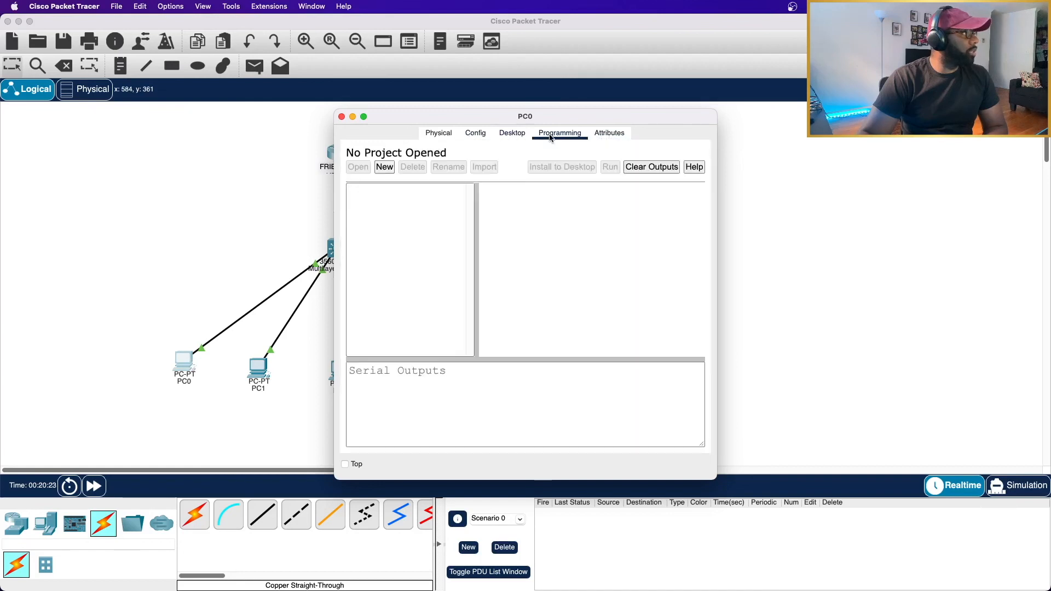
{"action": "left_click", "coordinate": [512, 133]}
{"action": "left_click", "coordinate": [690, 158]}
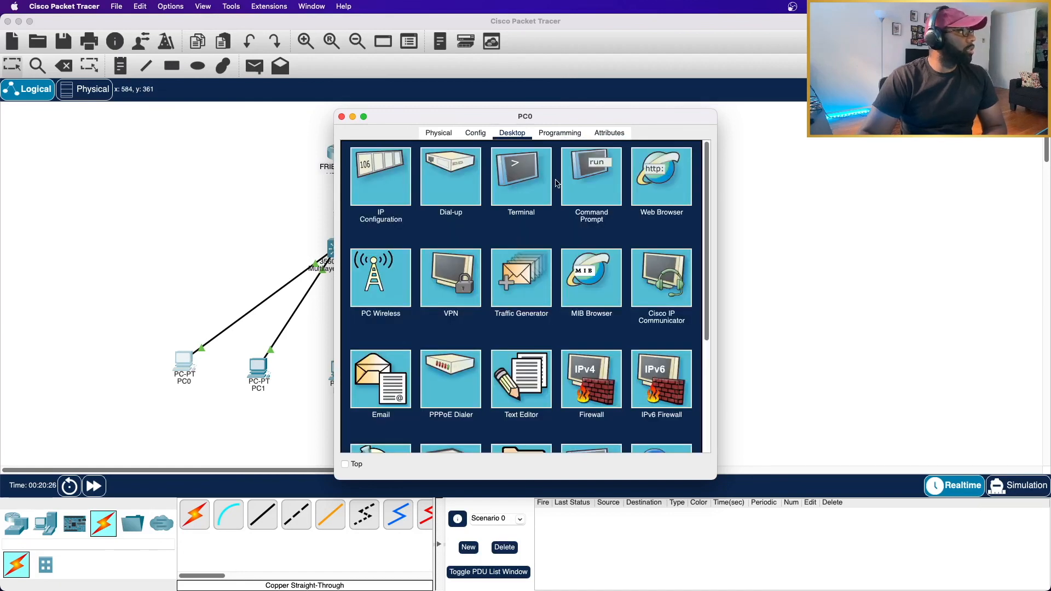
{"action": "left_click", "coordinate": [593, 186]}
{"action": "scroll", "coordinate": [504, 211], "scroll_direction": "down", "scroll_amount": 10}
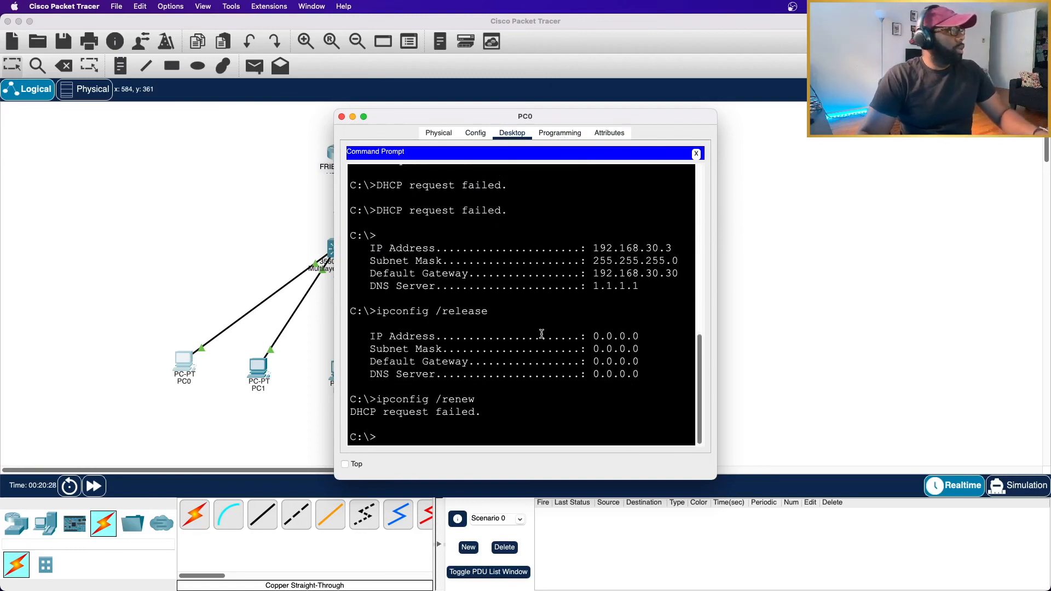
{"action": "type", "text": "pin"}
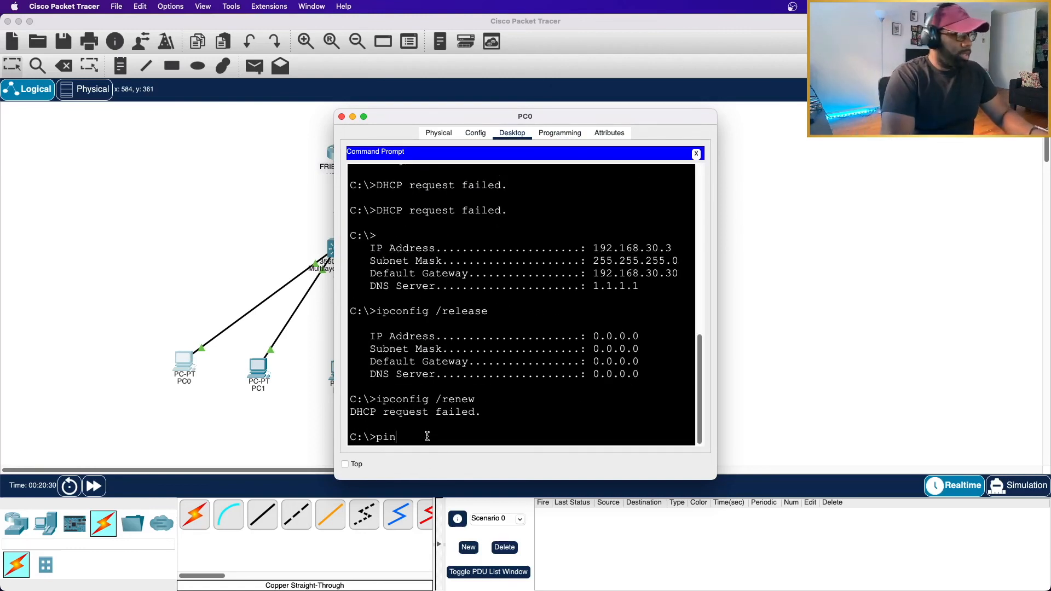
{"action": "type", "text": "g 192.168.30.4"}
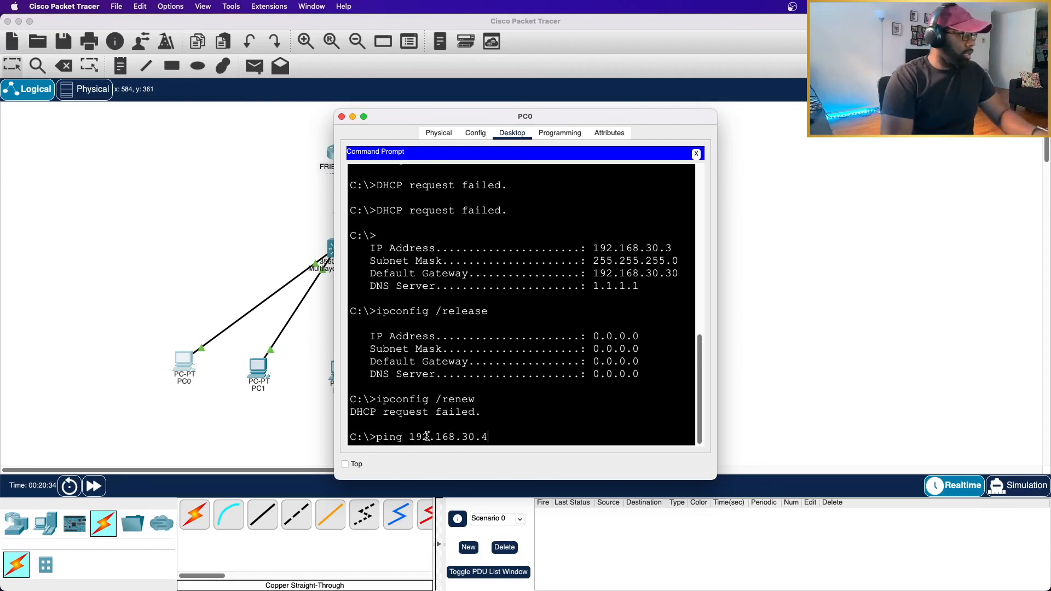
{"action": "key", "text": "Return"}
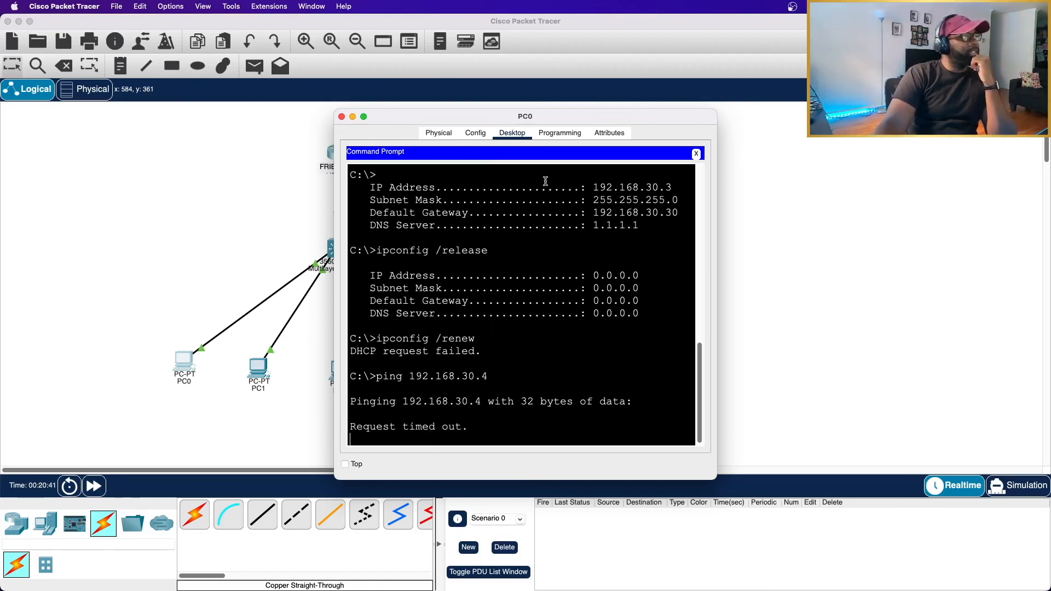
{"action": "left_click_drag", "start_coordinate": [605, 118], "coordinate": [755, 103]}
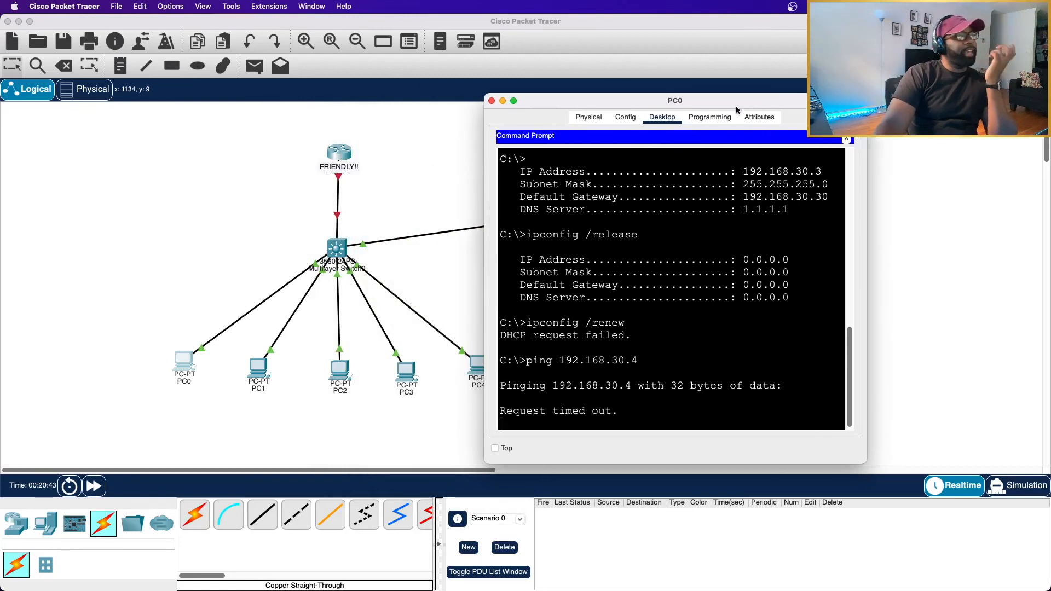
{"action": "left_click", "coordinate": [492, 100]}
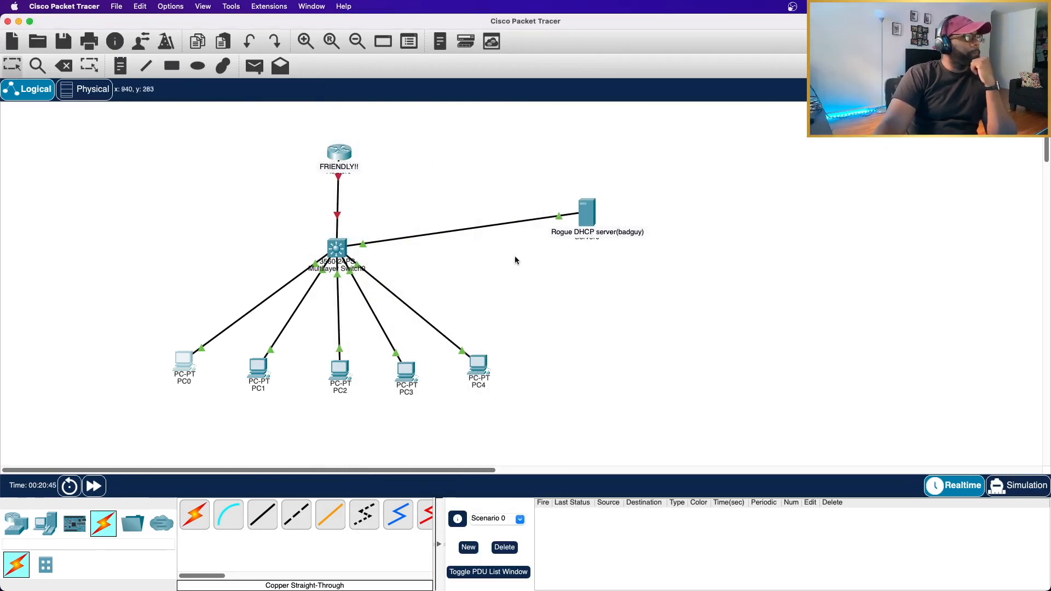
- Nudge the "Rogue DHCP server(badguy)" label slightly closer to the centre beneath the server
{"action": "left_click_drag", "start_coordinate": [608, 234], "coordinate": [605, 234]}
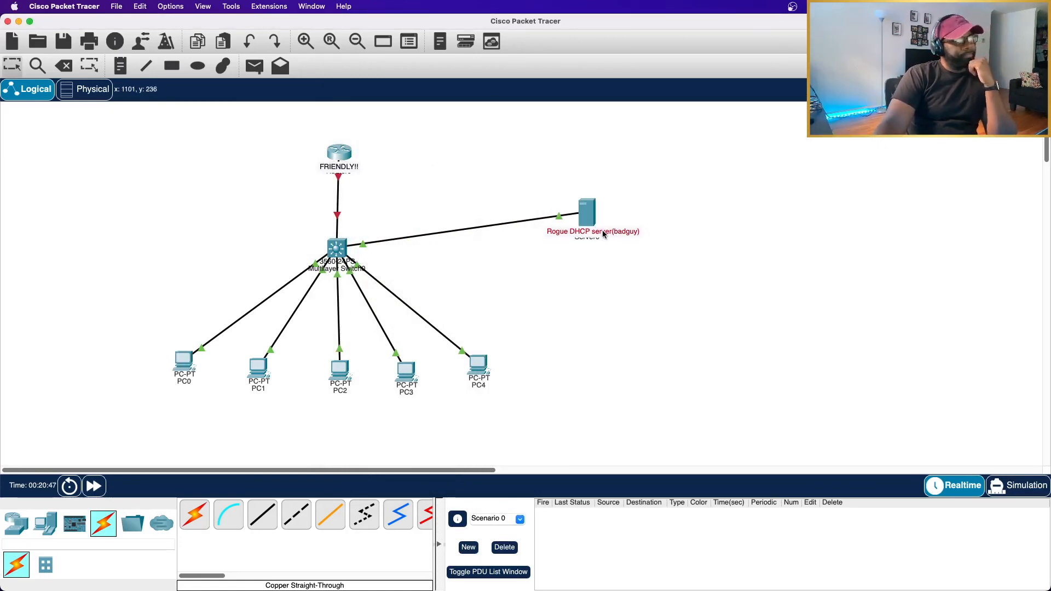